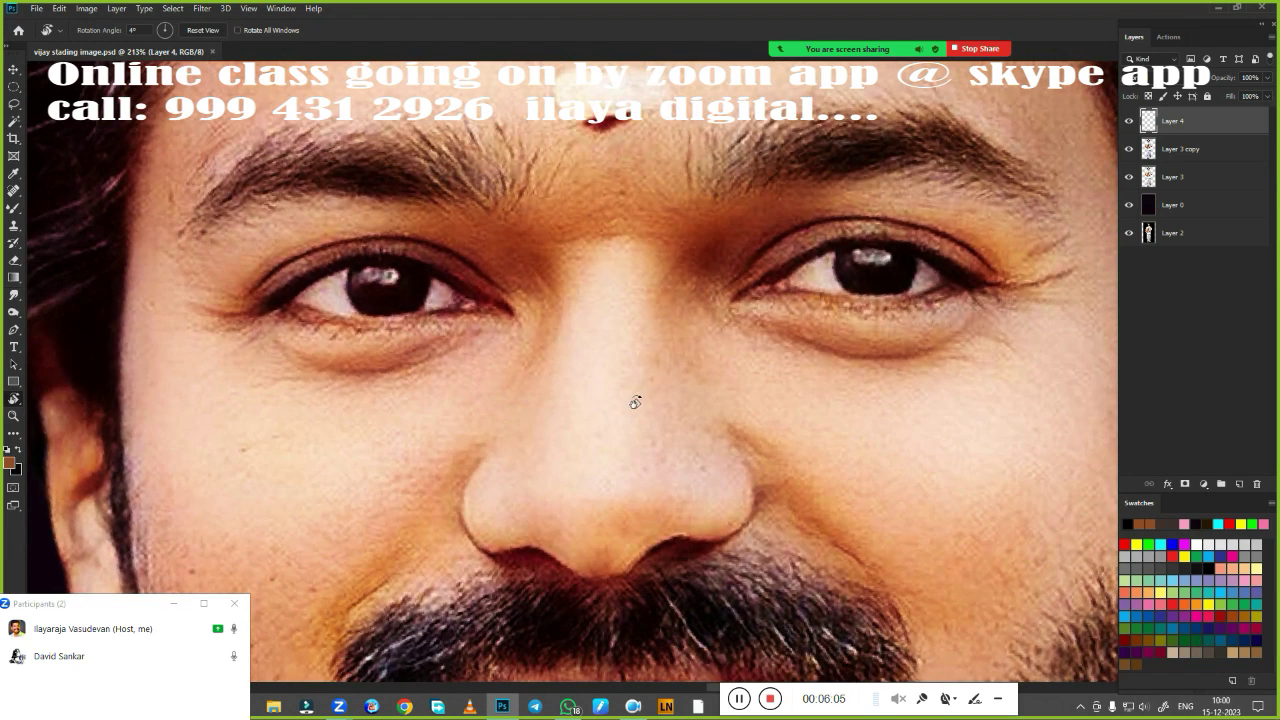
Give the Smudge tool a soft round brush tip and raise its strength
{"action": "right_click", "coordinate": [635, 402]}
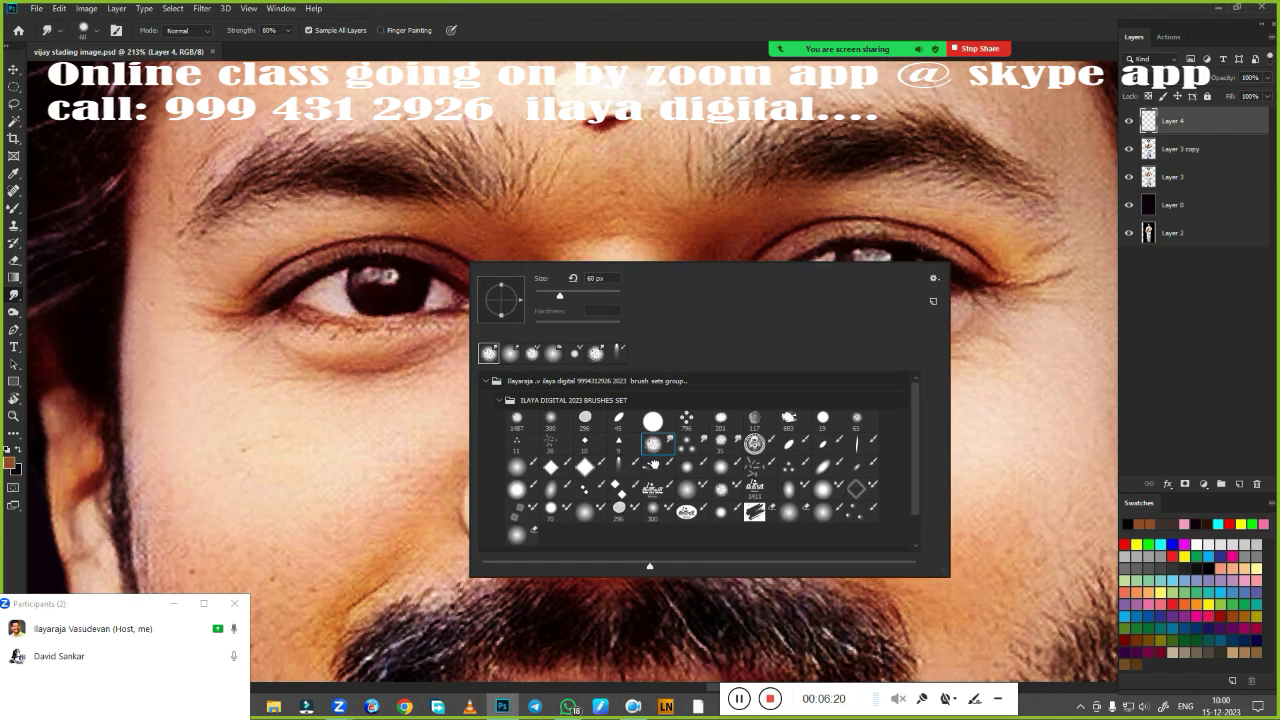
{"action": "key", "text": "9"}
{"action": "key", "text": "F5"}
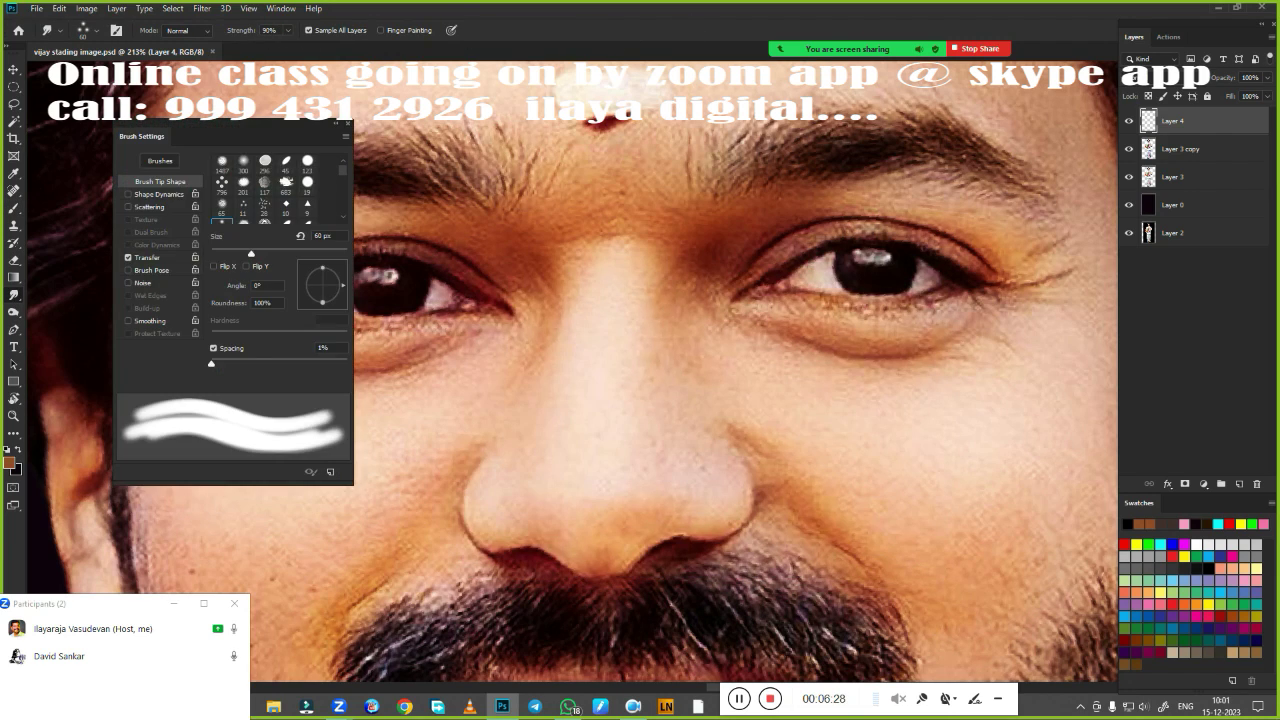
{"action": "right_click", "coordinate": [594, 195]}
{"action": "left_click", "coordinate": [800, 396]}
{"action": "left_click", "coordinate": [812, 440]}
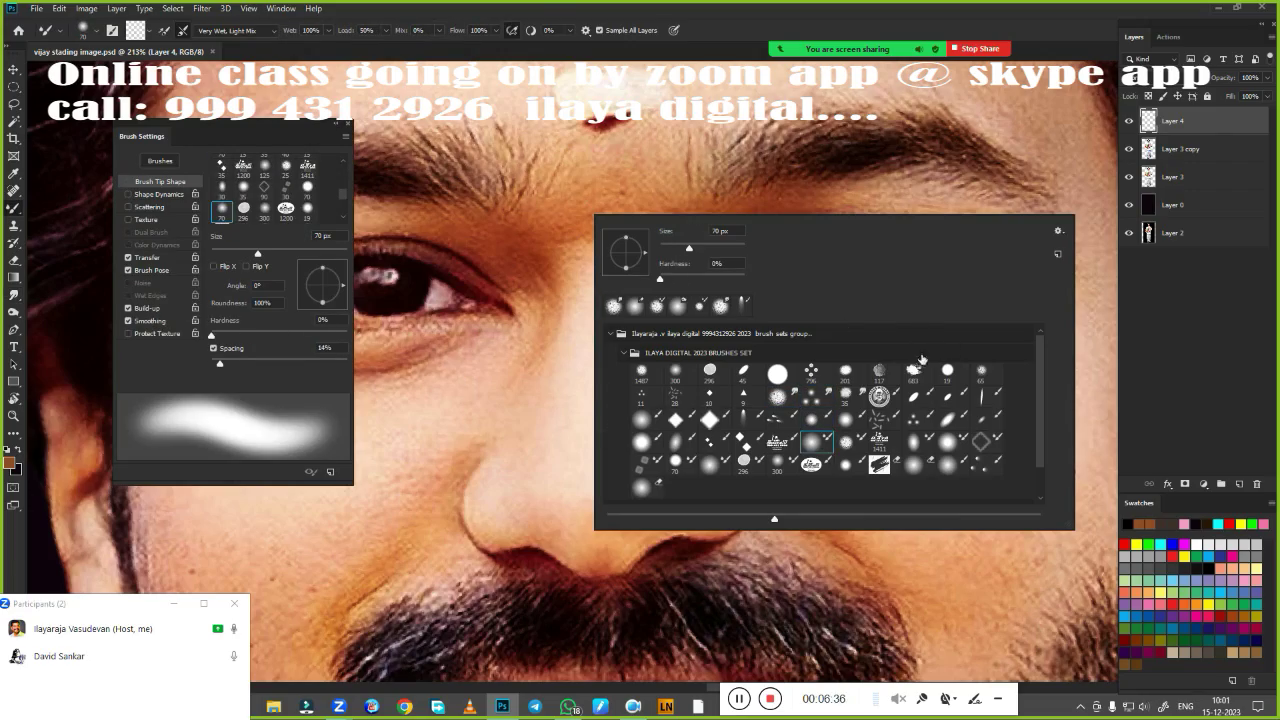
{"action": "left_click", "coordinate": [921, 358]}
{"action": "key", "text": "Escape"}
{"action": "key", "text": "F5"}
Zoom in close on the nose
{"action": "key", "text": "r"}
{"action": "scroll", "coordinate": [684, 446], "scroll_direction": "up", "scroll_amount": 4}
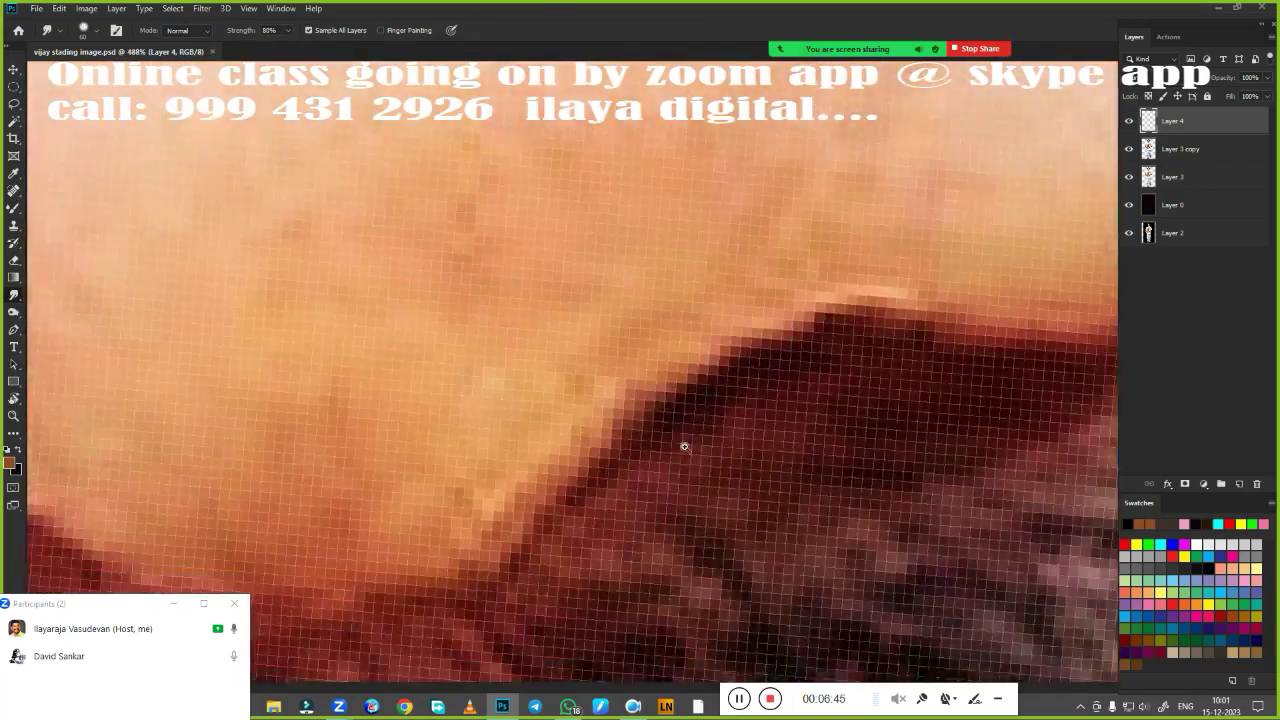
{"action": "scroll", "coordinate": [684, 446], "scroll_direction": "down", "scroll_amount": 2}
{"action": "scroll", "coordinate": [480, 430], "scroll_direction": "up", "scroll_amount": 1}
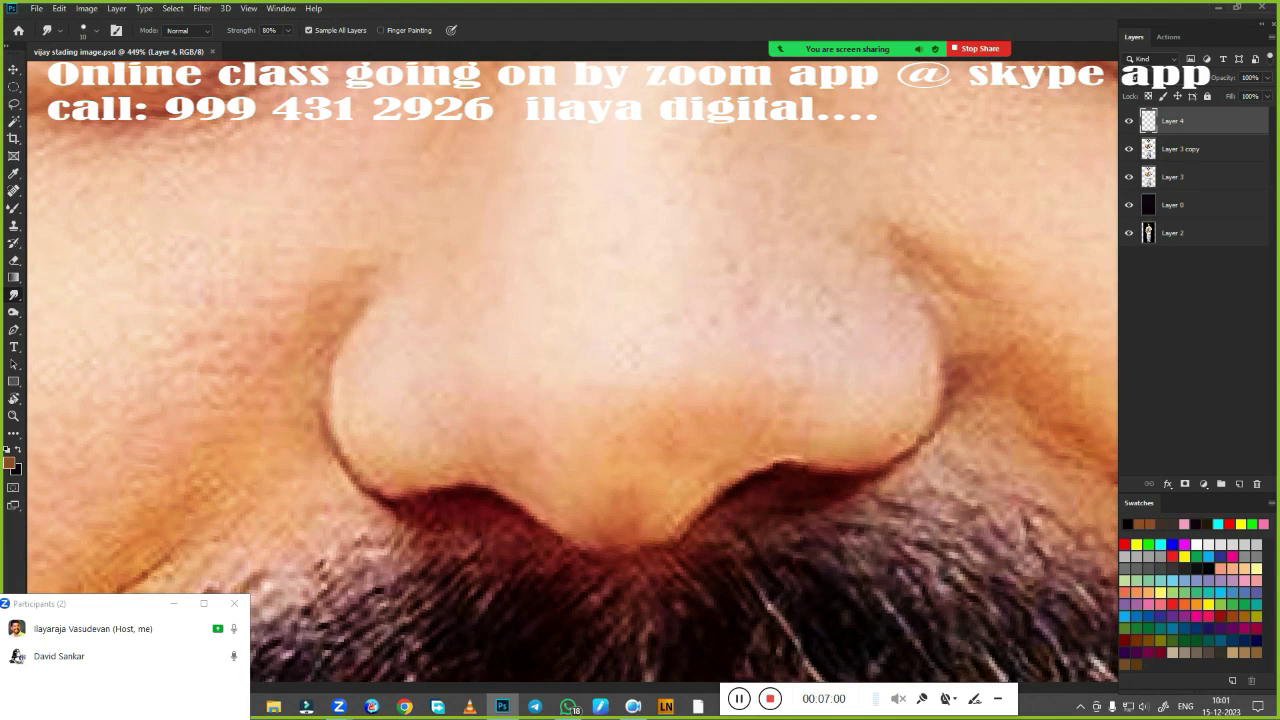
Enlarge the brush, smudge the nose tip underside and left nostril, then hide Layer 3
{"action": "key", "text": "bracketright"}
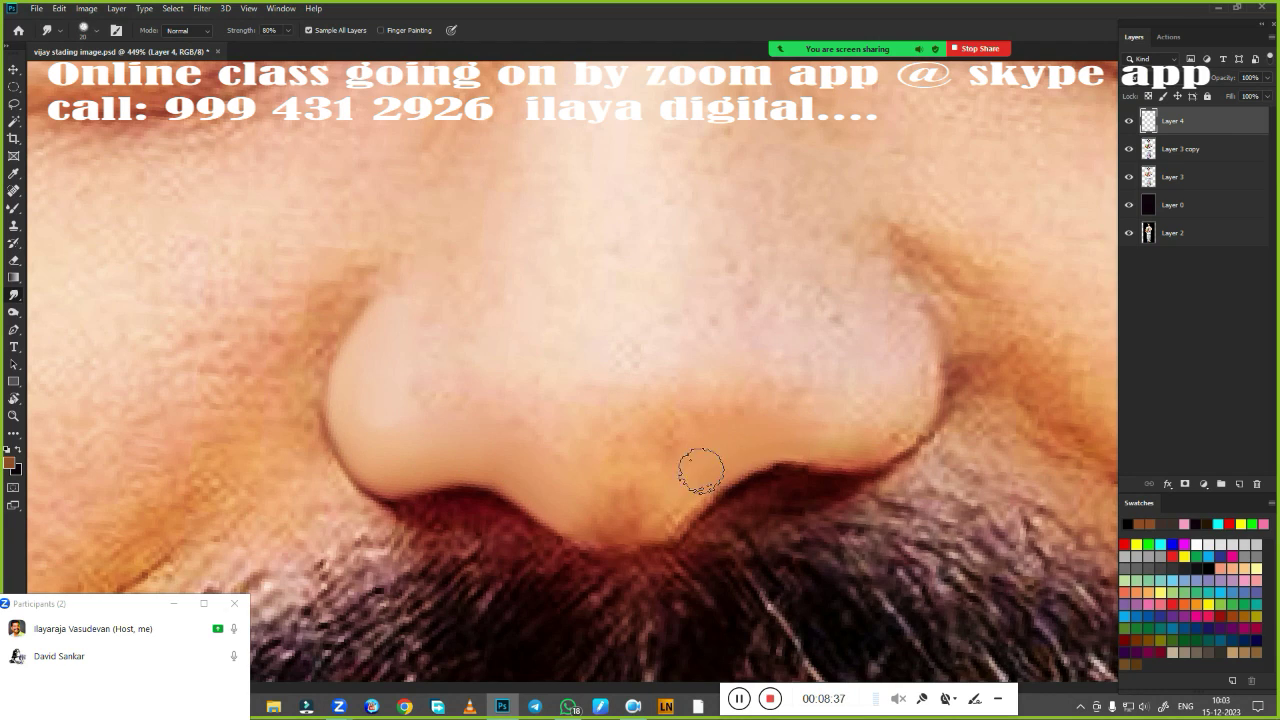
{"action": "mouse_move", "coordinate": [650, 490]}
{"action": "left_mouse_down"}
{"action": "mouse_move", "coordinate": [614, 528]}
{"action": "mouse_move", "coordinate": [640, 530]}
{"action": "left_mouse_up"}
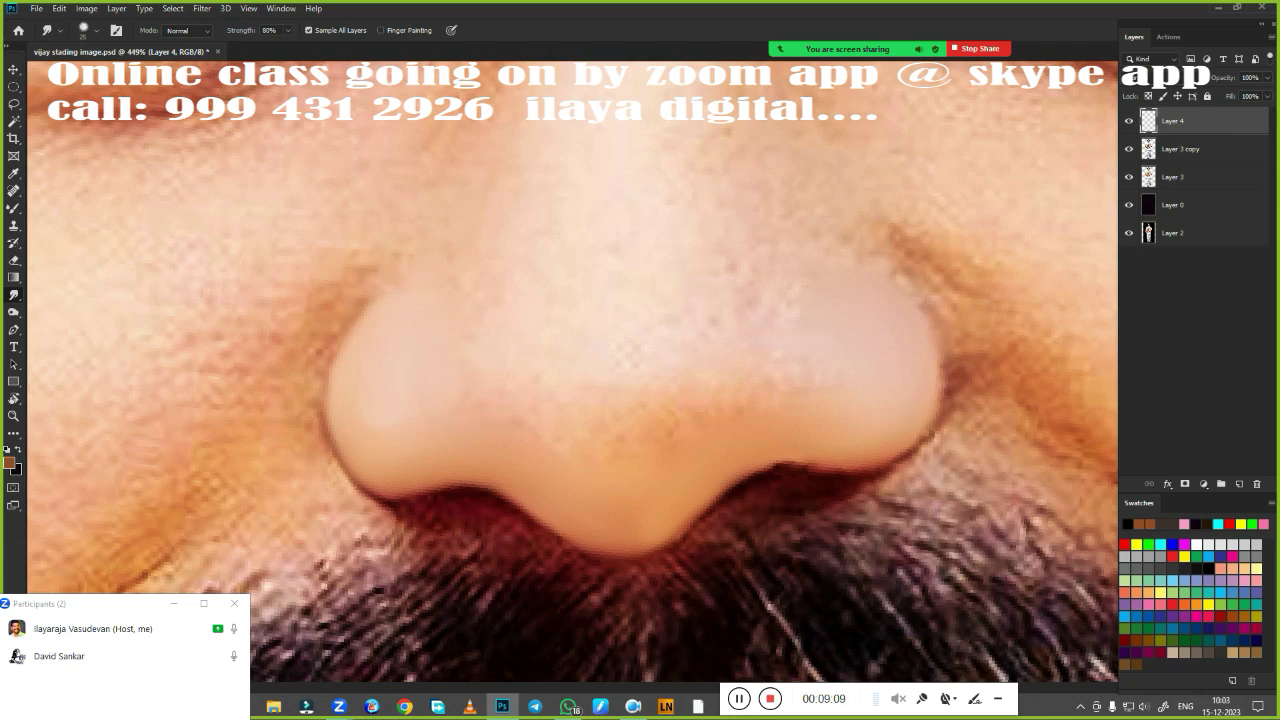
{"action": "left_click_drag", "start_coordinate": [500, 440], "coordinate": [443, 421]}
{"action": "left_click", "coordinate": [1129, 176]}
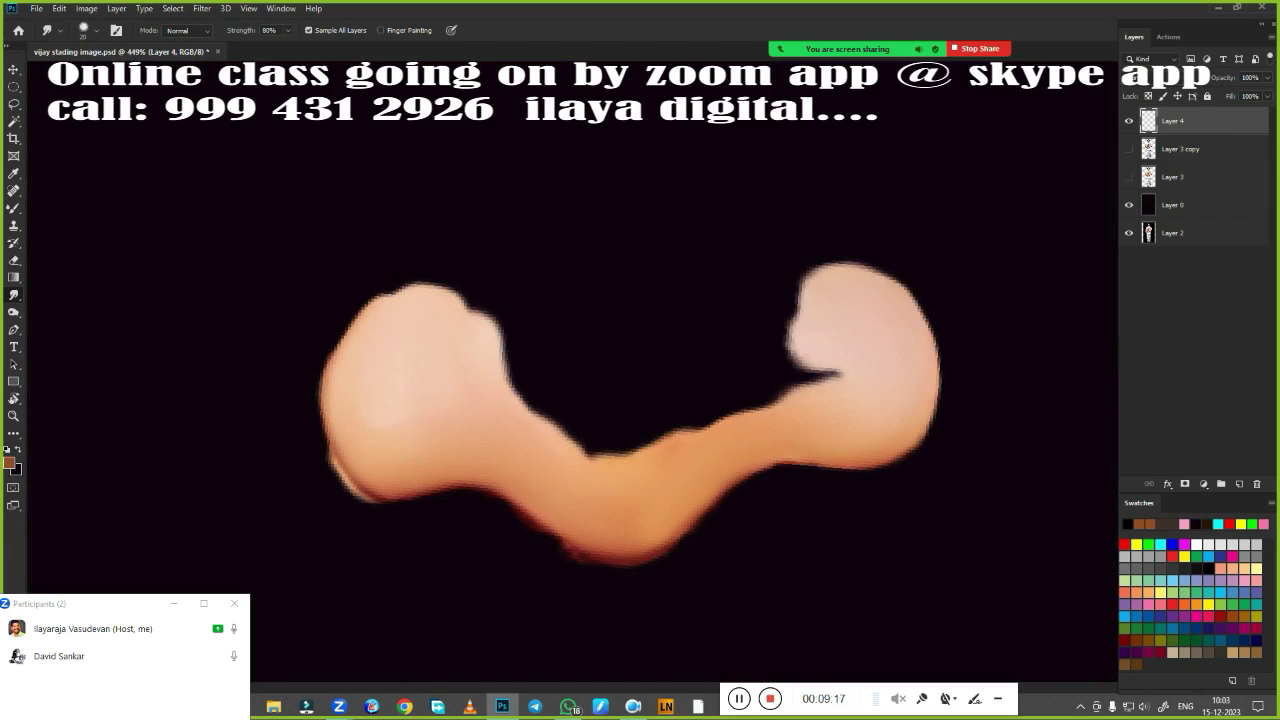
Smudge both sides of the nose bridge, the inner right brow and between the brows
{"action": "scroll", "coordinate": [654, 385], "scroll_direction": "down", "scroll_amount": 3}
{"action": "scroll", "coordinate": [651, 358], "scroll_direction": "up", "scroll_amount": 2}
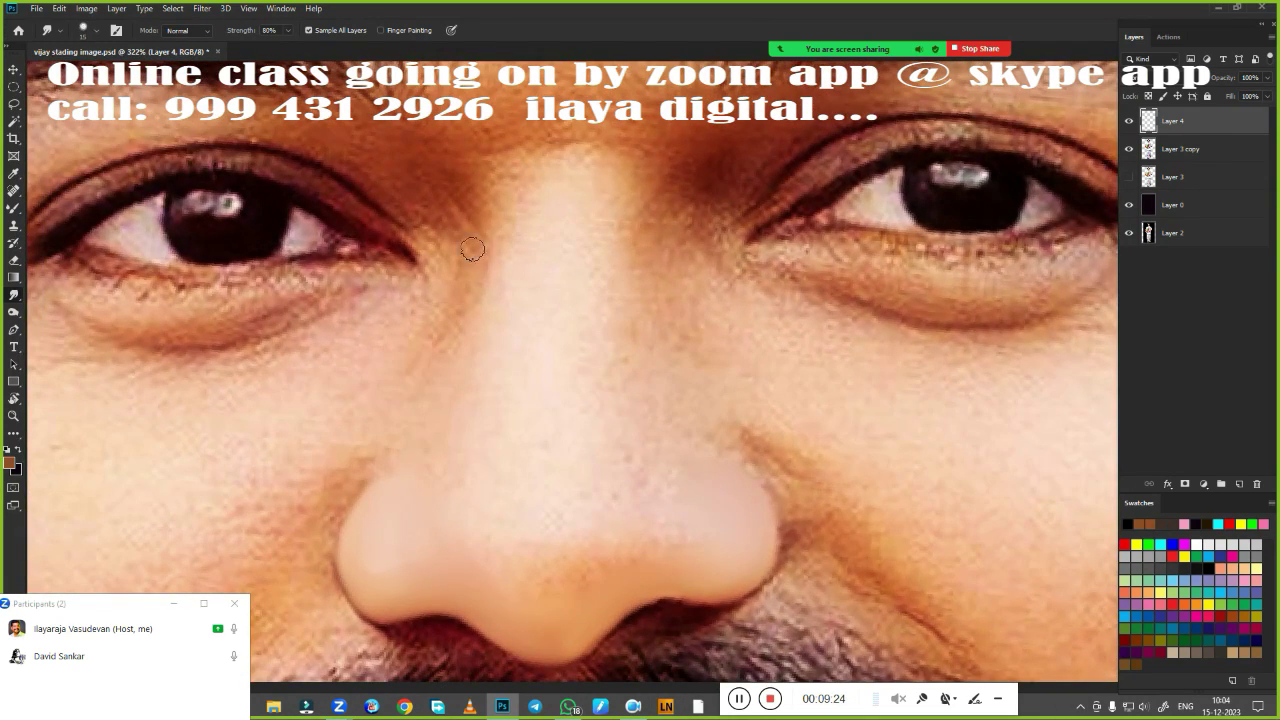
{"action": "left_click_drag", "start_coordinate": [473, 203], "coordinate": [472, 278]}
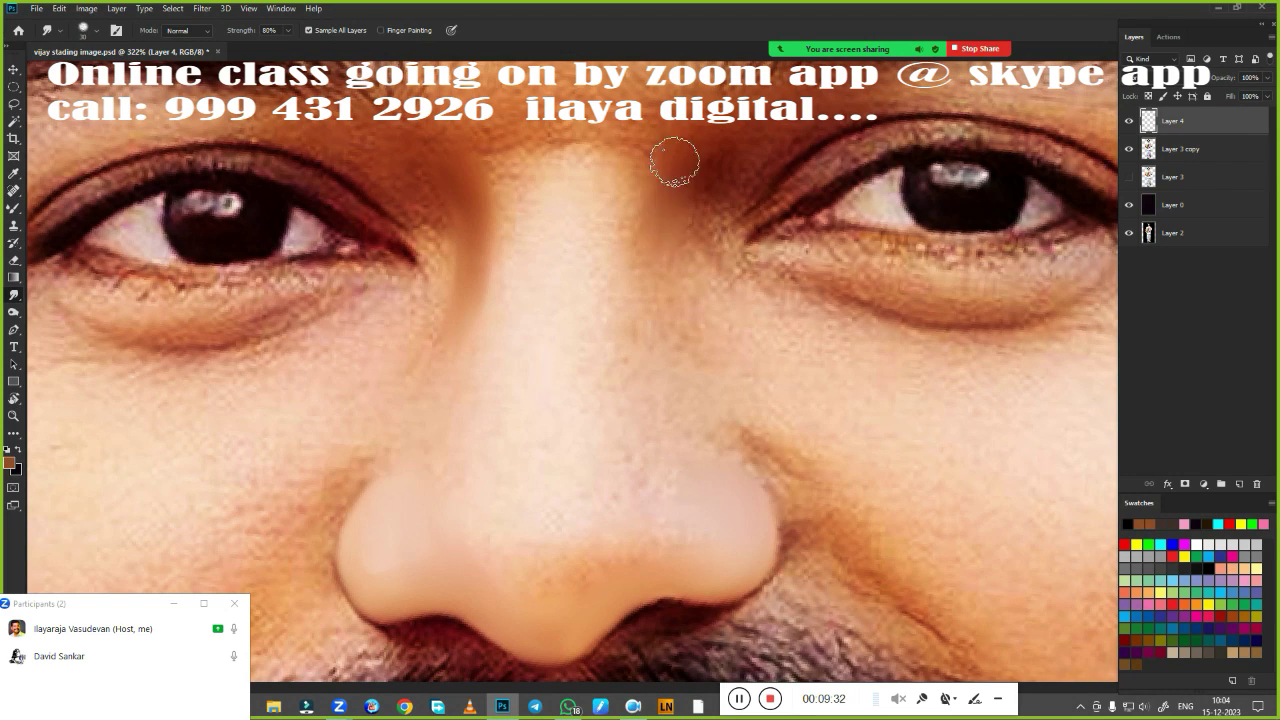
{"action": "left_click_drag", "start_coordinate": [674, 162], "coordinate": [658, 272]}
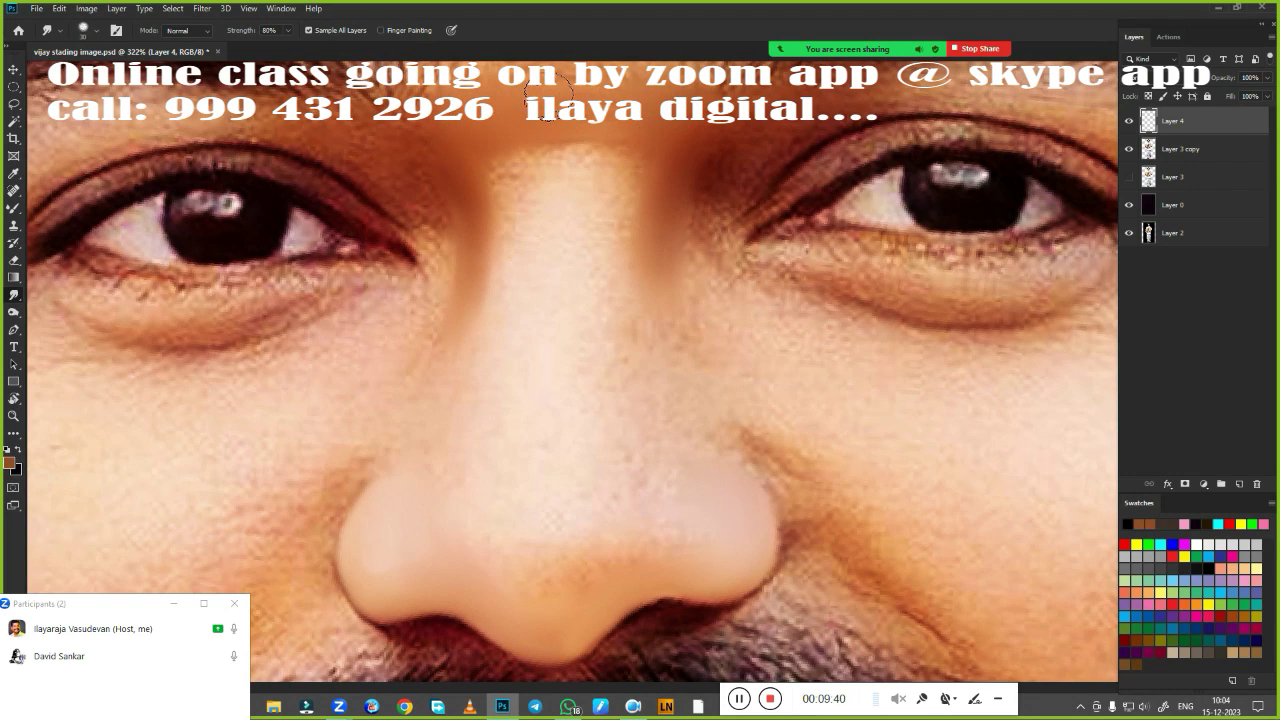
{"action": "scroll", "coordinate": [548, 100], "scroll_direction": "up", "scroll_amount": 3}
{"action": "key", "text": "f"}
{"action": "key", "text": "f"}
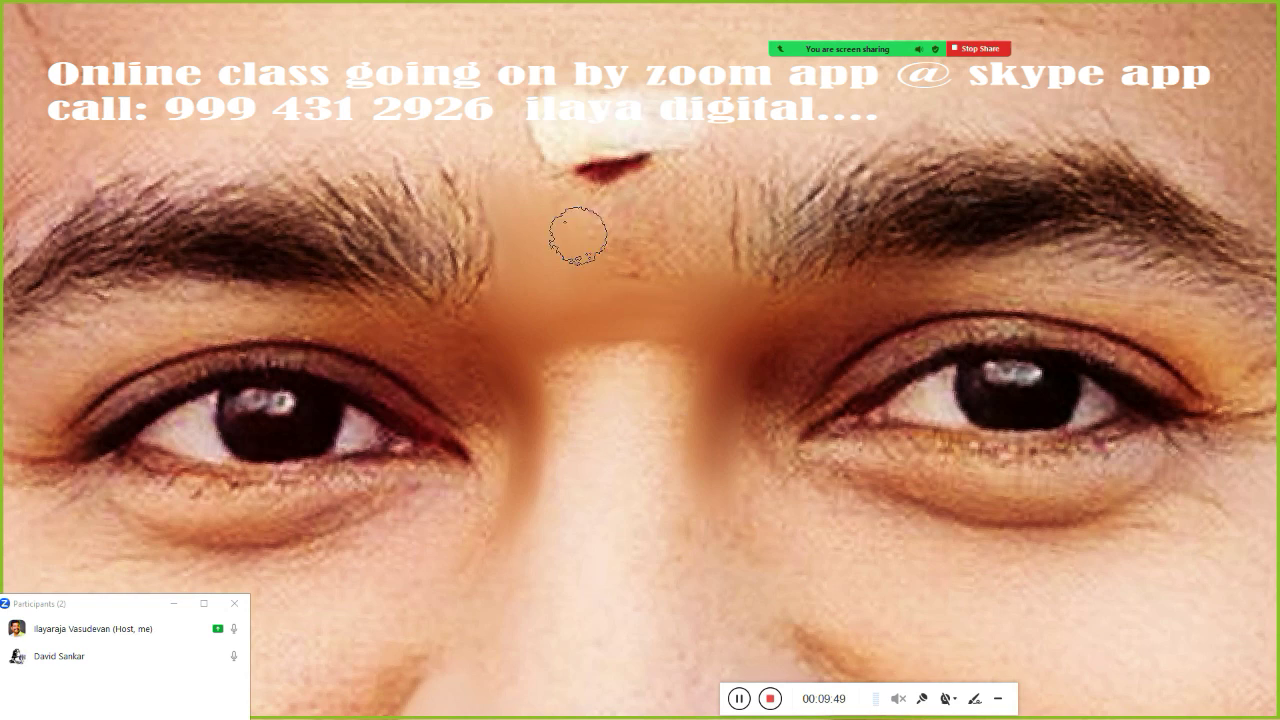
{"action": "left_click_drag", "start_coordinate": [578, 236], "coordinate": [749, 209]}
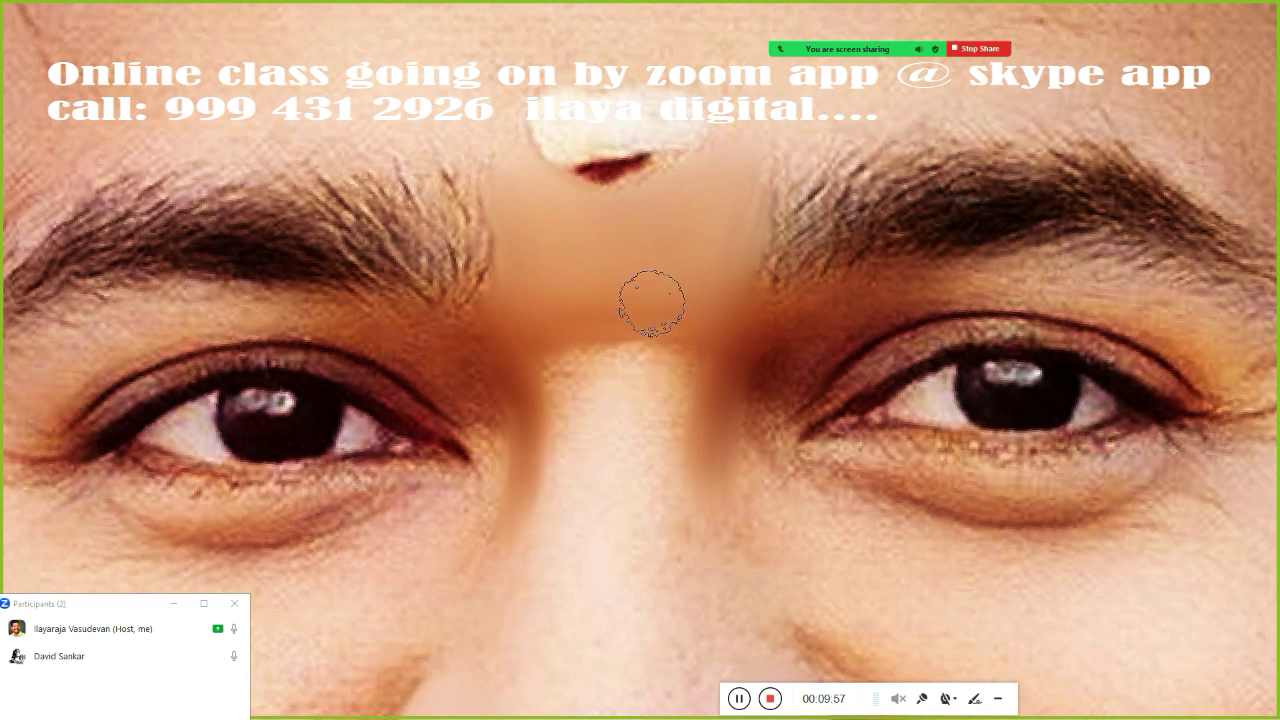
{"action": "left_click_drag", "start_coordinate": [583, 423], "coordinate": [620, 323]}
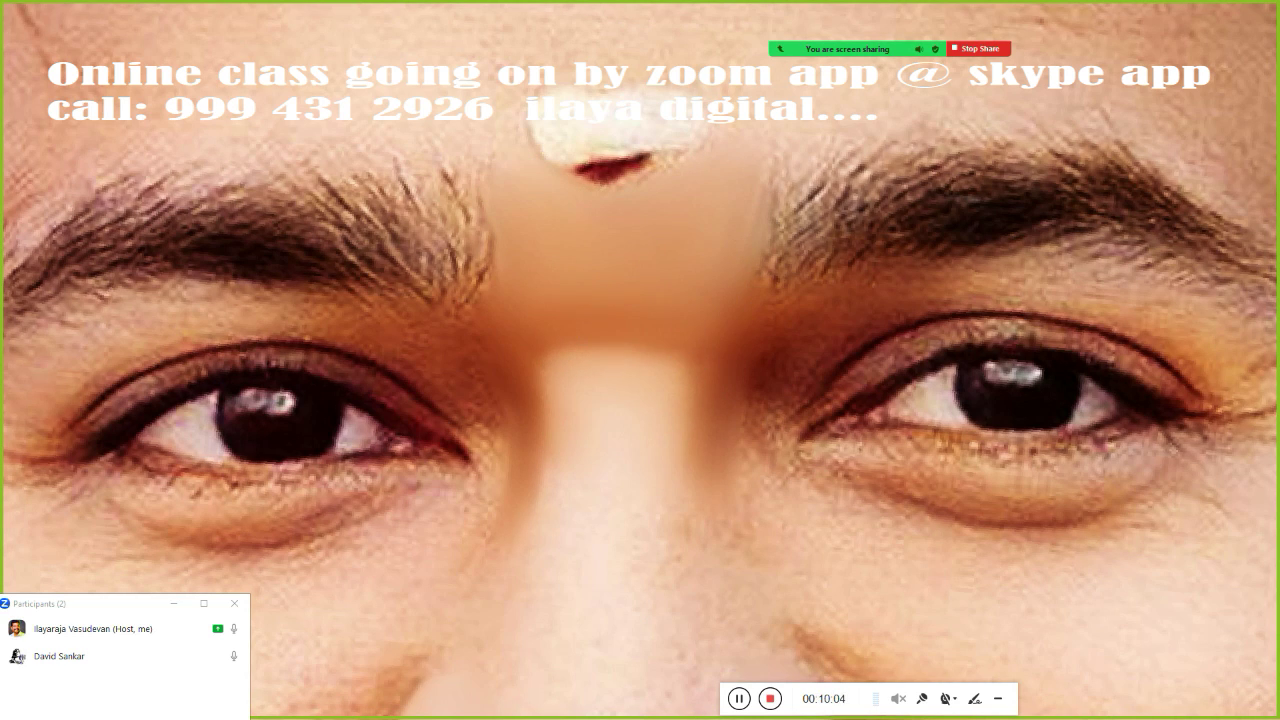
{"action": "scroll", "coordinate": [657, 300], "scroll_direction": "down", "scroll_amount": 3}
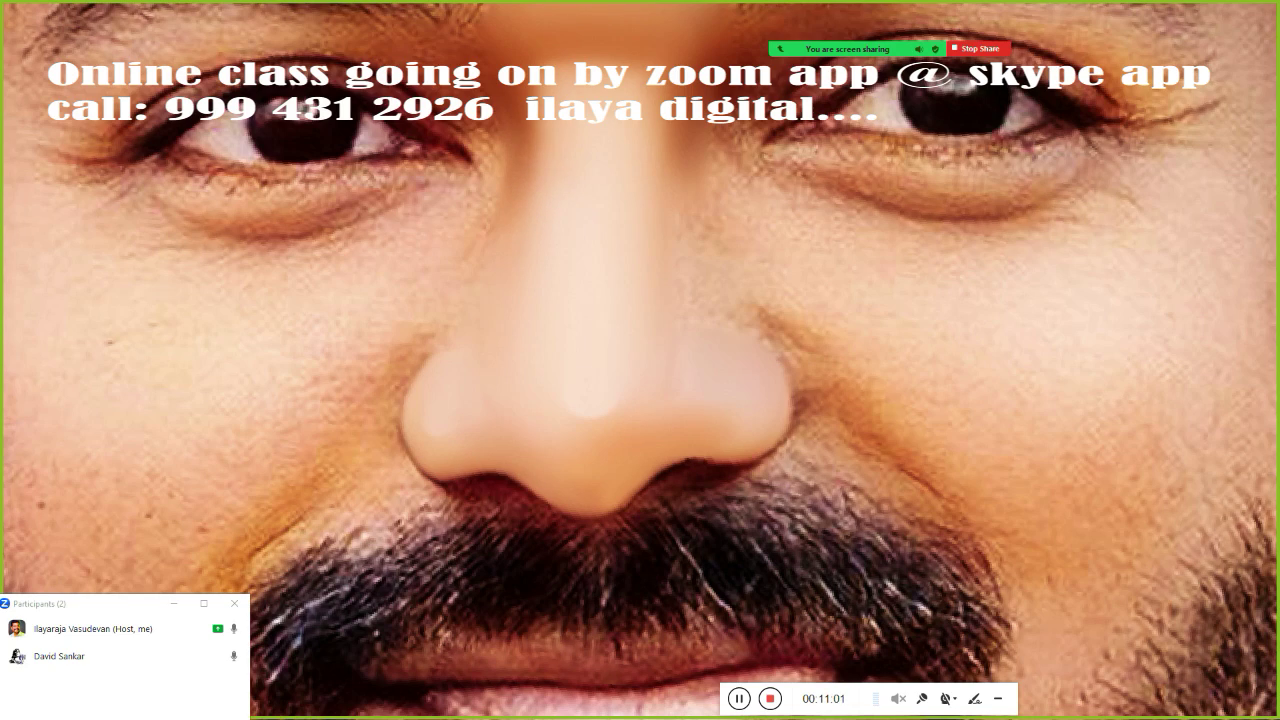
Turn the cheek path into a selection feathered by 5 px
{"action": "key", "text": "ctrl+0"}
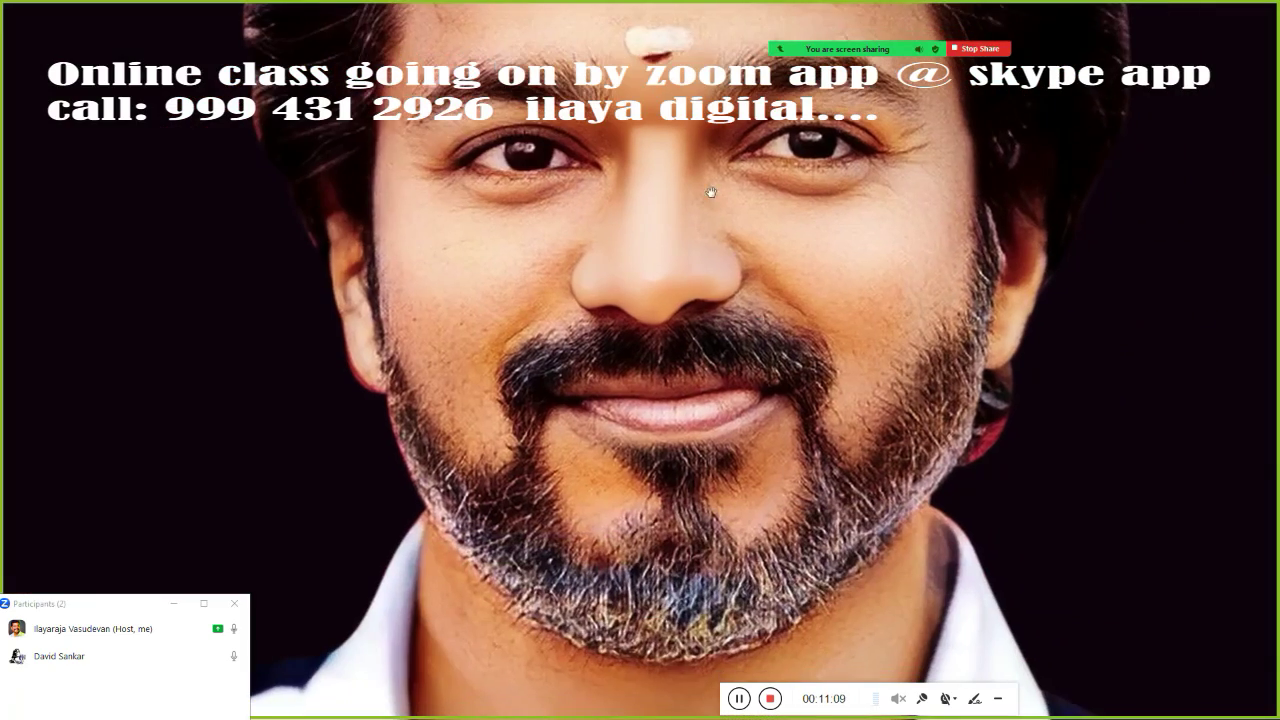
{"action": "scroll", "coordinate": [615, 374], "scroll_direction": "up", "scroll_amount": 2}
{"action": "scroll", "coordinate": [615, 374], "scroll_direction": "down", "scroll_amount": 3}
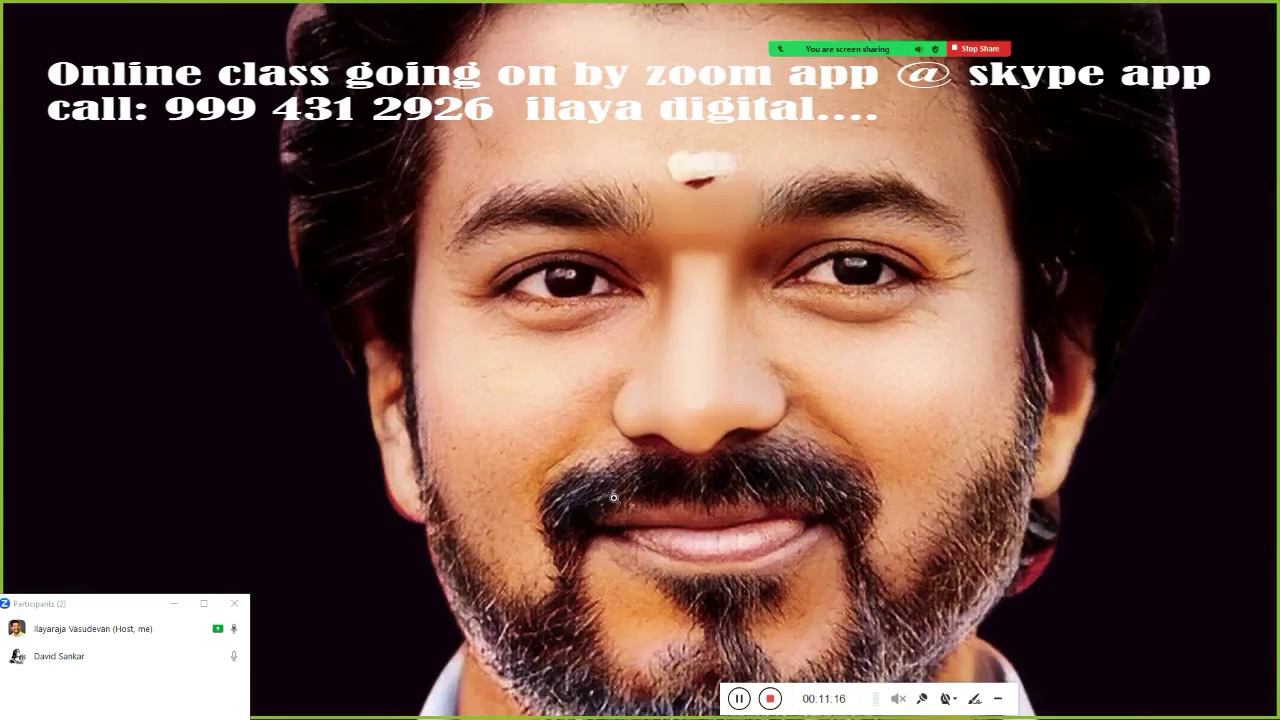
{"action": "scroll", "coordinate": [615, 374], "scroll_direction": "up", "scroll_amount": 3}
{"action": "scroll", "coordinate": [579, 420], "scroll_direction": "up", "scroll_amount": 2}
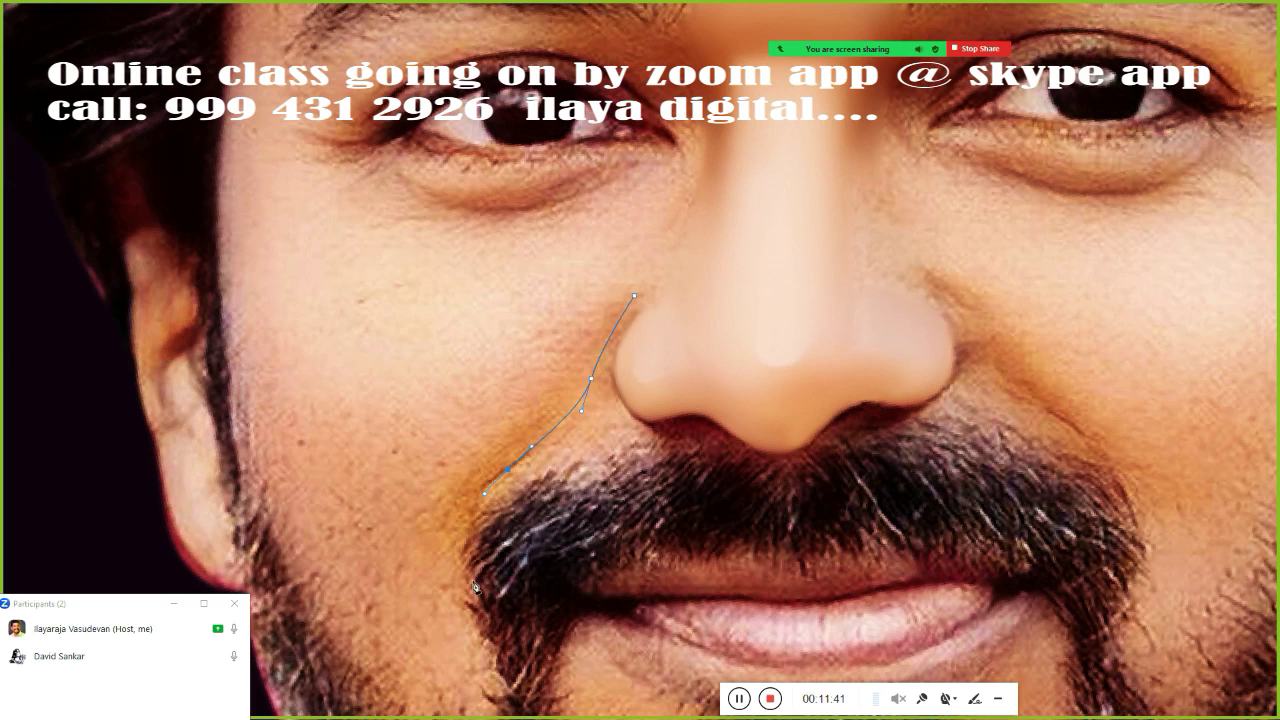
{"action": "key", "text": "ctrl+Return"}
{"action": "key", "text": "shift+F6"}
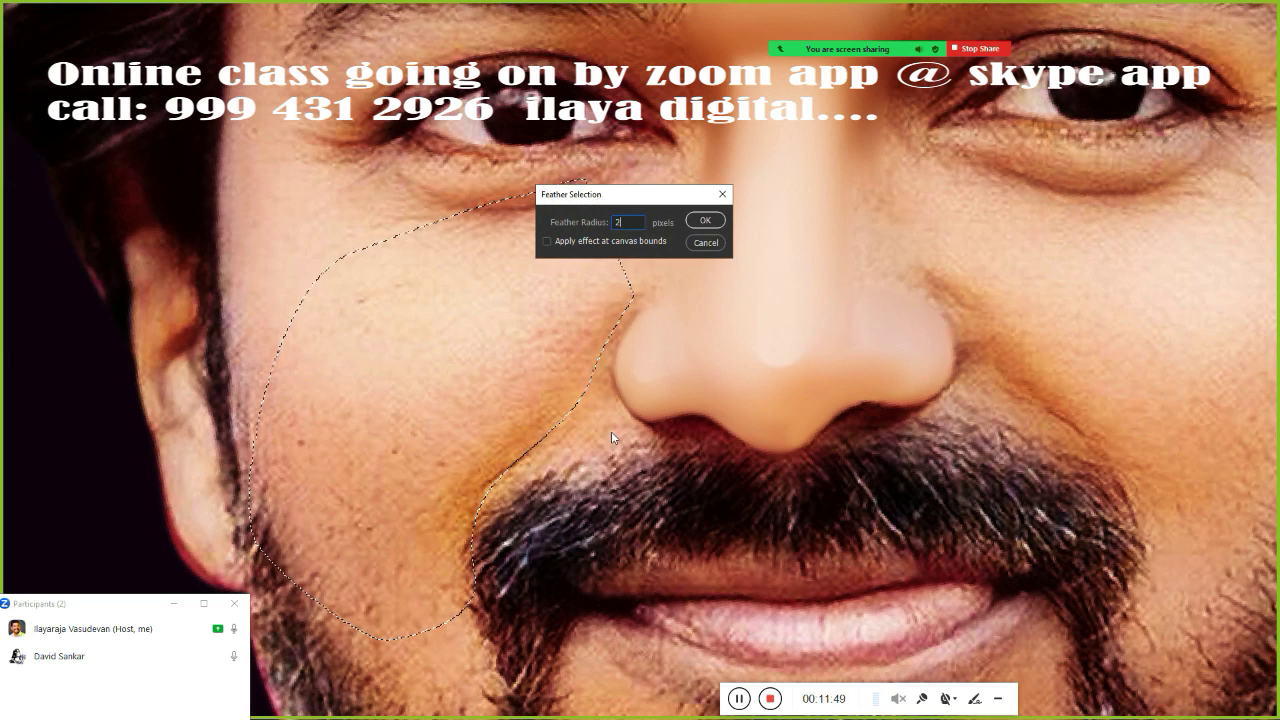
{"action": "type", "text": "5"}
{"action": "key", "text": "Return"}
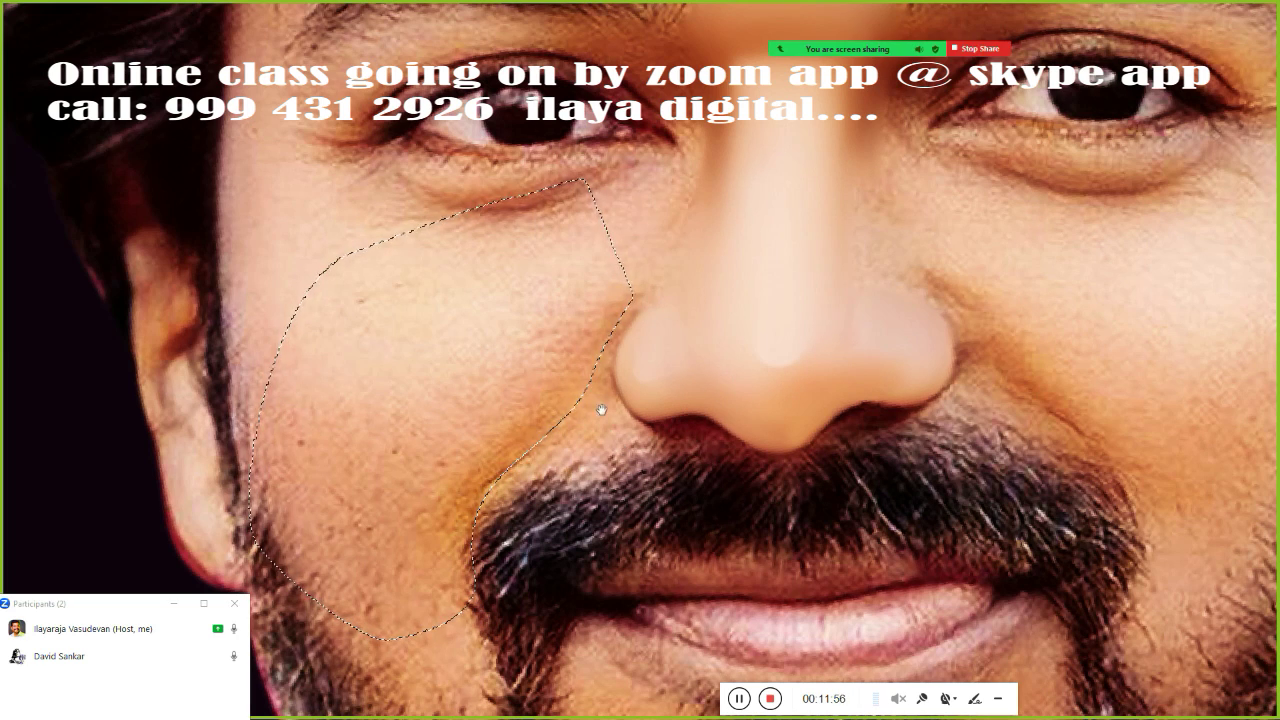
Blend warm skin tone along the cheek edge from beside the nose to the moustache
{"action": "scroll", "coordinate": [601, 410], "scroll_direction": "up", "scroll_amount": 1}
{"action": "key", "text": "b"}
{"action": "mouse_move", "coordinate": [614, 420]}
{"action": "left_mouse_down"}
{"action": "mouse_move", "coordinate": [443, 463]}
{"action": "mouse_move", "coordinate": [371, 608]}
{"action": "left_mouse_up"}
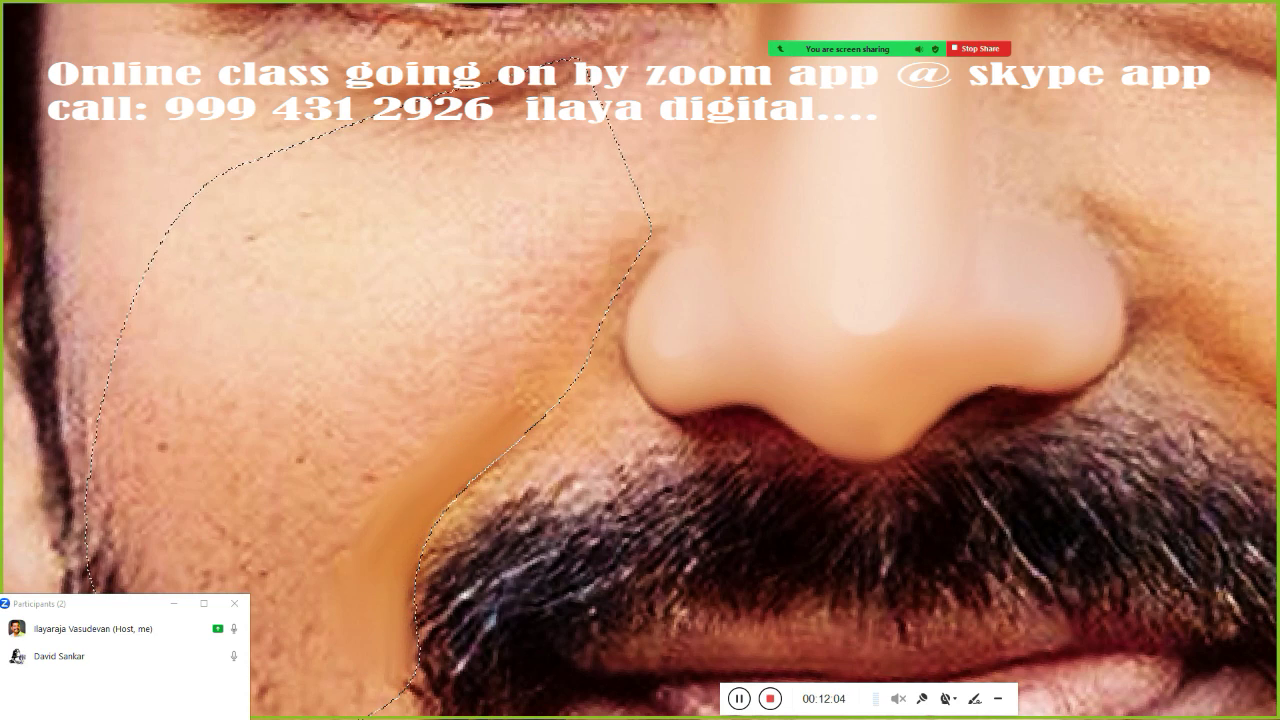
{"action": "left_click_drag", "start_coordinate": [624, 250], "coordinate": [543, 343]}
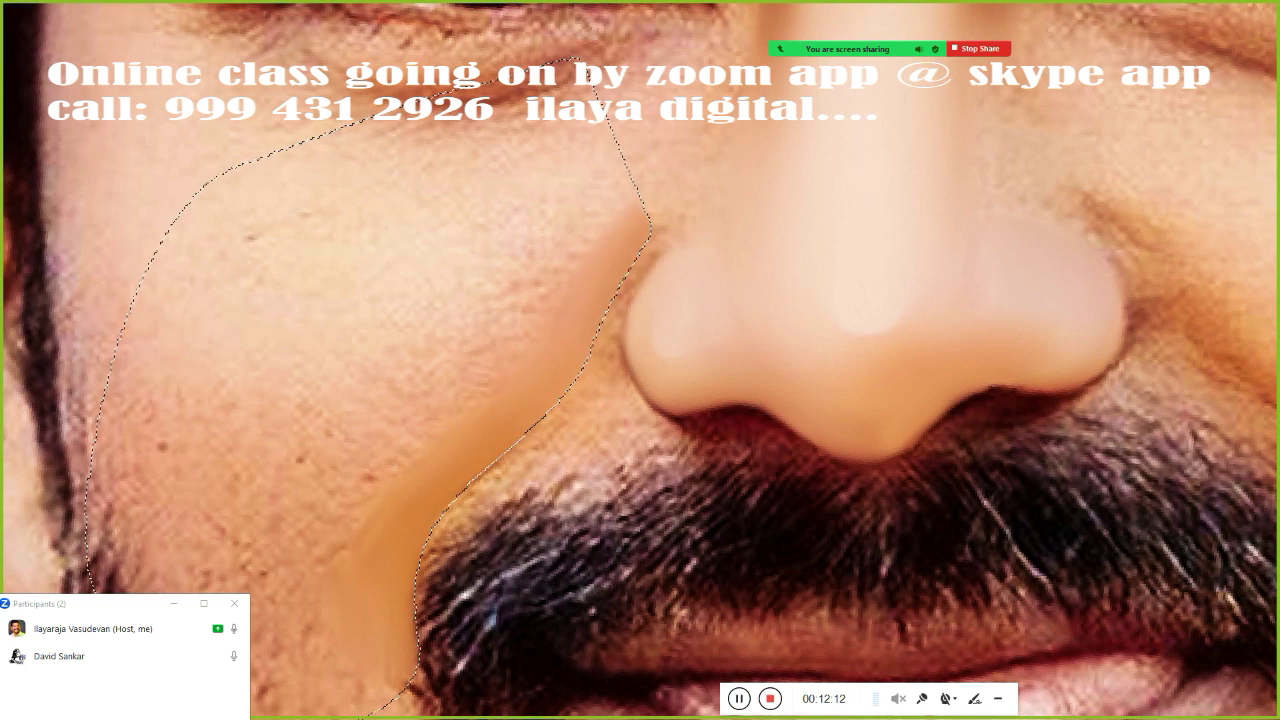
{"action": "mouse_move", "coordinate": [622, 290]}
{"action": "left_mouse_down"}
{"action": "mouse_move", "coordinate": [460, 500]}
{"action": "mouse_move", "coordinate": [440, 660]}
{"action": "mouse_move", "coordinate": [402, 700]}
{"action": "left_mouse_up"}
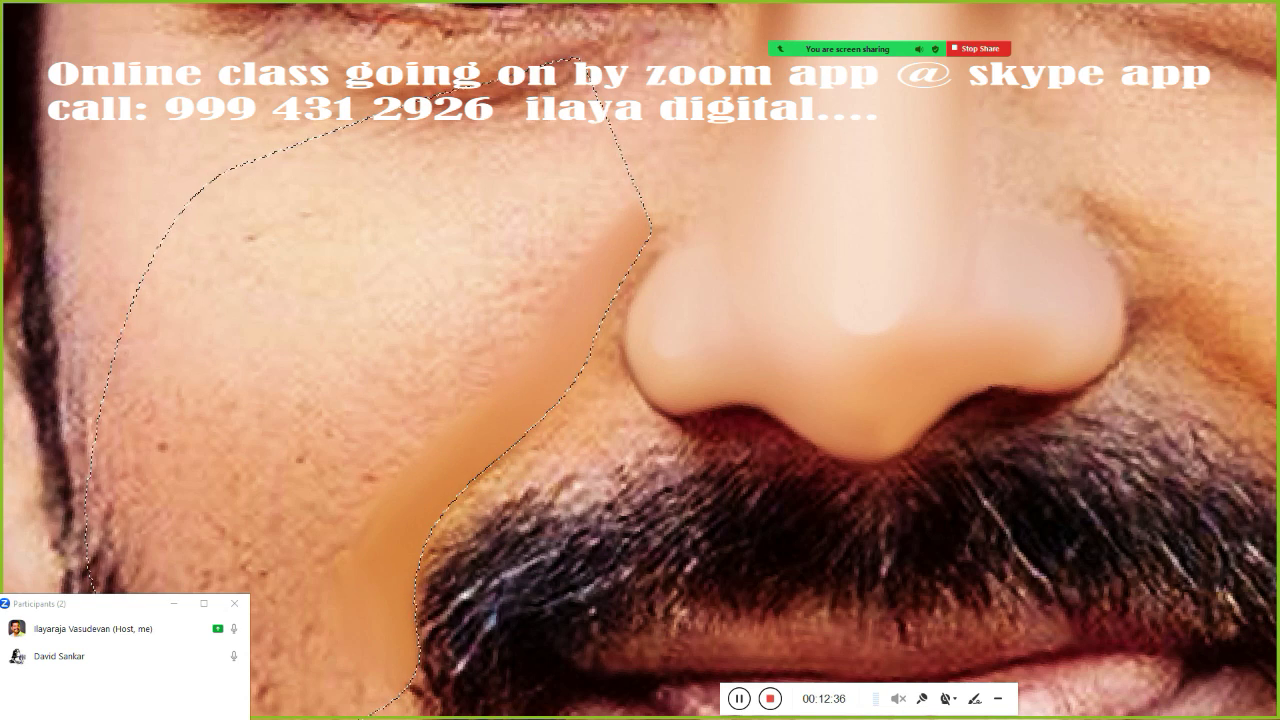
{"action": "scroll", "coordinate": [551, 436], "scroll_direction": "down", "scroll_amount": 1}
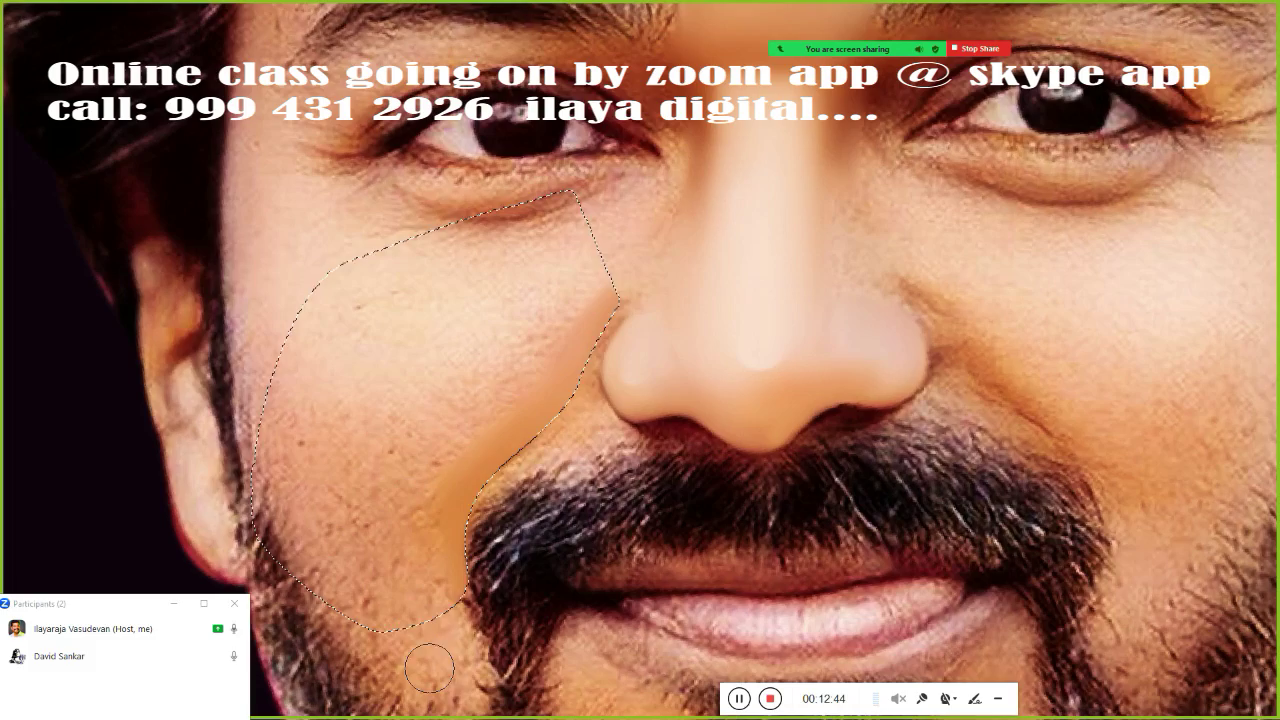
Check the blended cheek edge close up with the selection toggled off and back on
{"action": "key", "text": "ctrl+d"}
{"action": "left_click", "coordinate": [553, 471]}
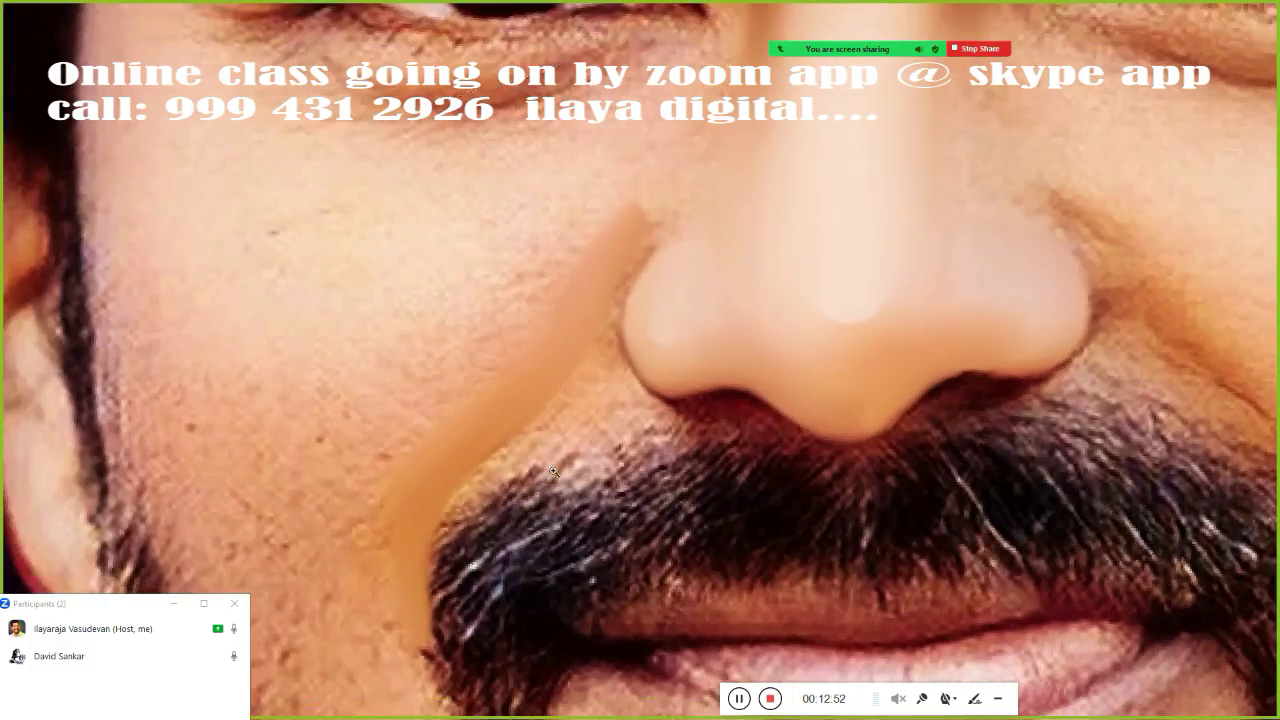
{"action": "key", "text": "ctrl+z"}
{"action": "left_click", "coordinate": [553, 471]}
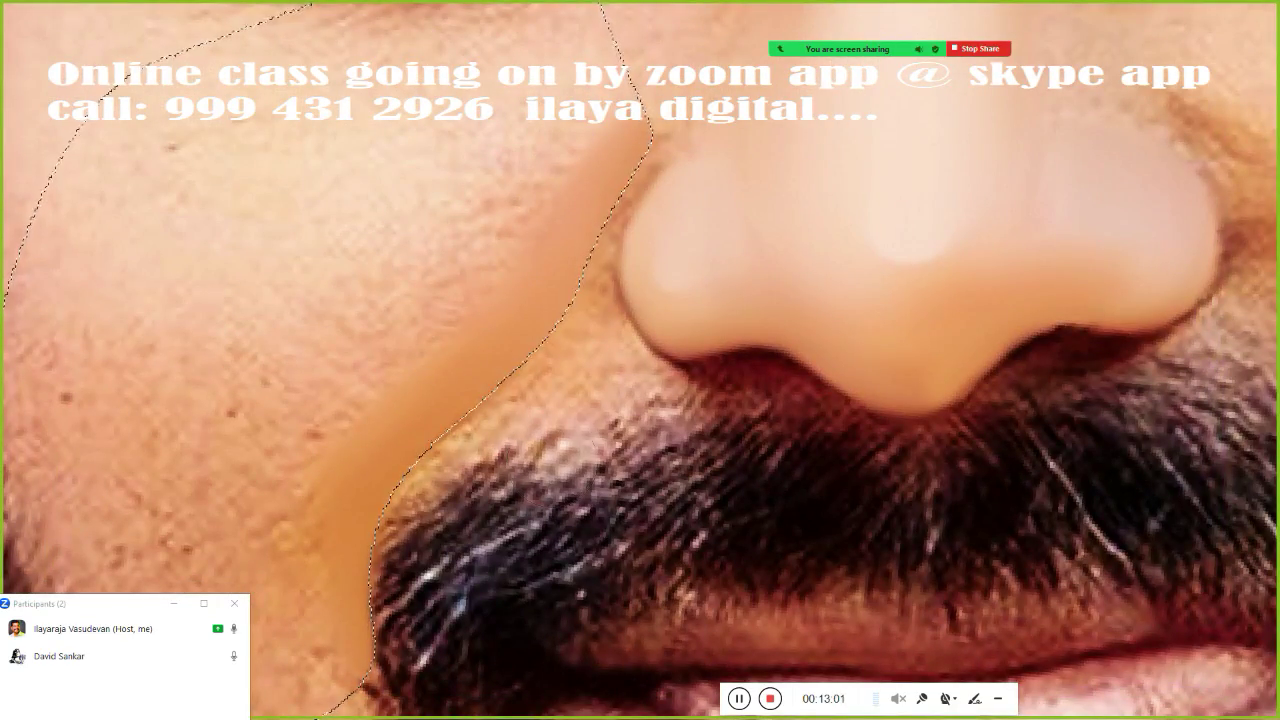
{"action": "right_click", "coordinate": [778, 432]}
{"action": "key", "text": "Escape"}
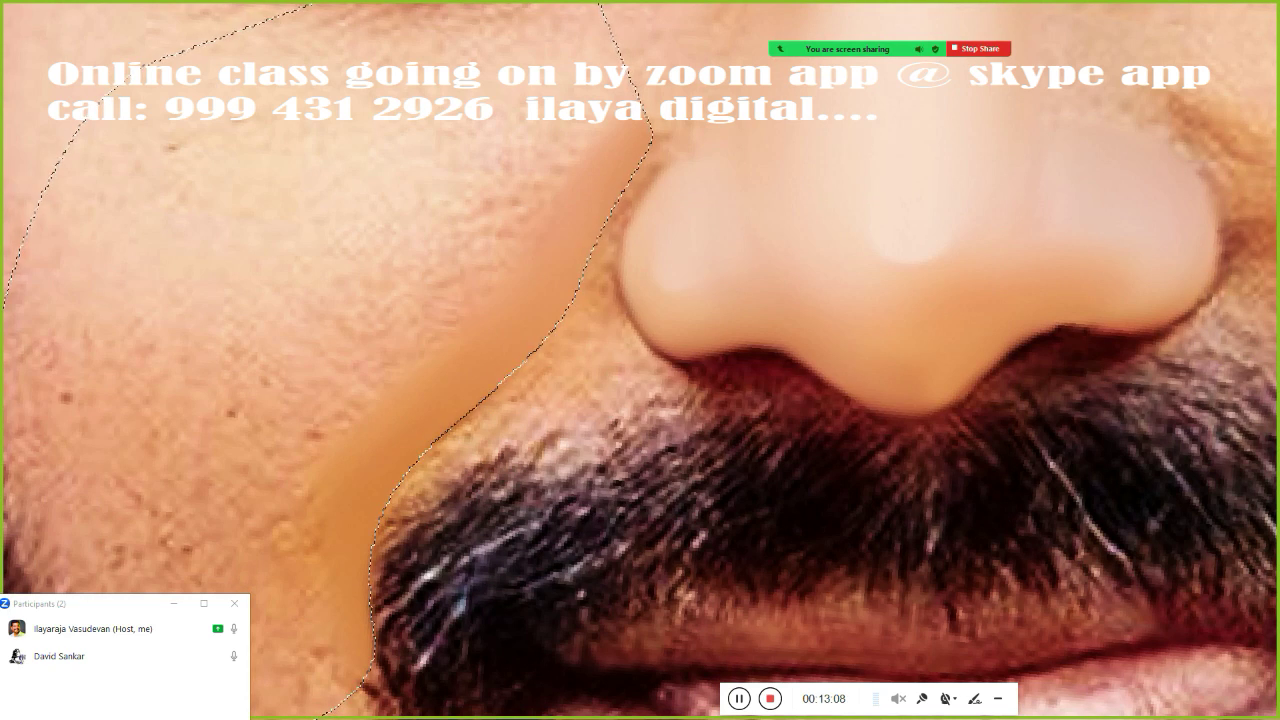
{"action": "right_click", "coordinate": [526, 484]}
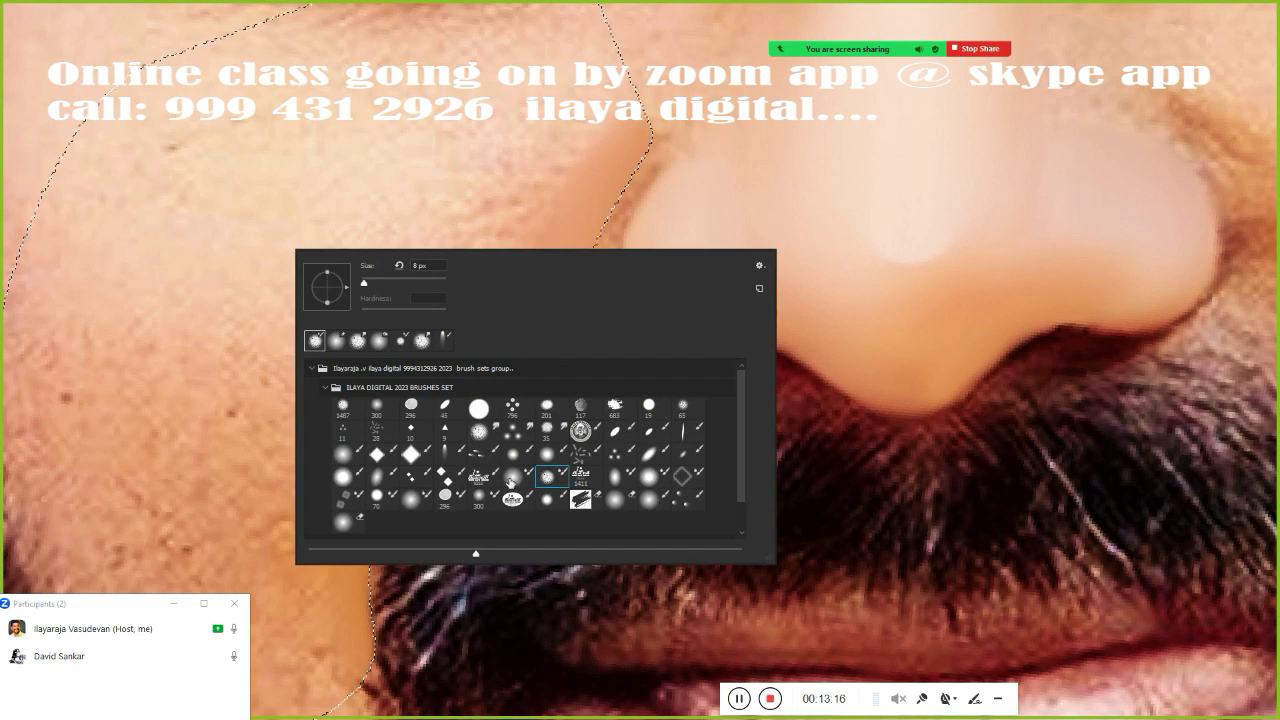
With a soft brush, lighten the skin above the moustache and below the nostril
{"action": "double_click", "coordinate": [511, 481]}
{"action": "mouse_move", "coordinate": [590, 385]}
{"action": "left_mouse_down"}
{"action": "mouse_move", "coordinate": [629, 391]}
{"action": "mouse_move", "coordinate": [623, 377]}
{"action": "mouse_move", "coordinate": [577, 426]}
{"action": "mouse_move", "coordinate": [443, 455]}
{"action": "mouse_move", "coordinate": [386, 491]}
{"action": "mouse_move", "coordinate": [609, 429]}
{"action": "mouse_move", "coordinate": [400, 520]}
{"action": "left_mouse_up"}
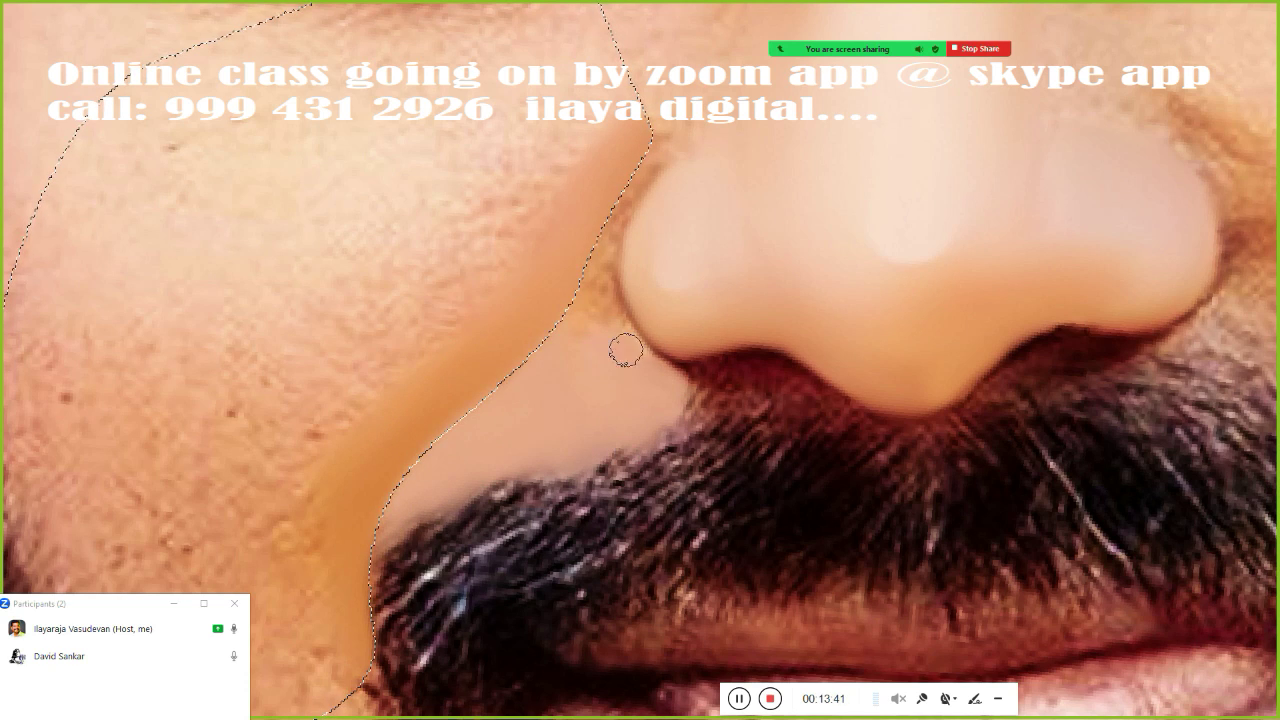
{"action": "left_click_drag", "start_coordinate": [625, 350], "coordinate": [598, 291]}
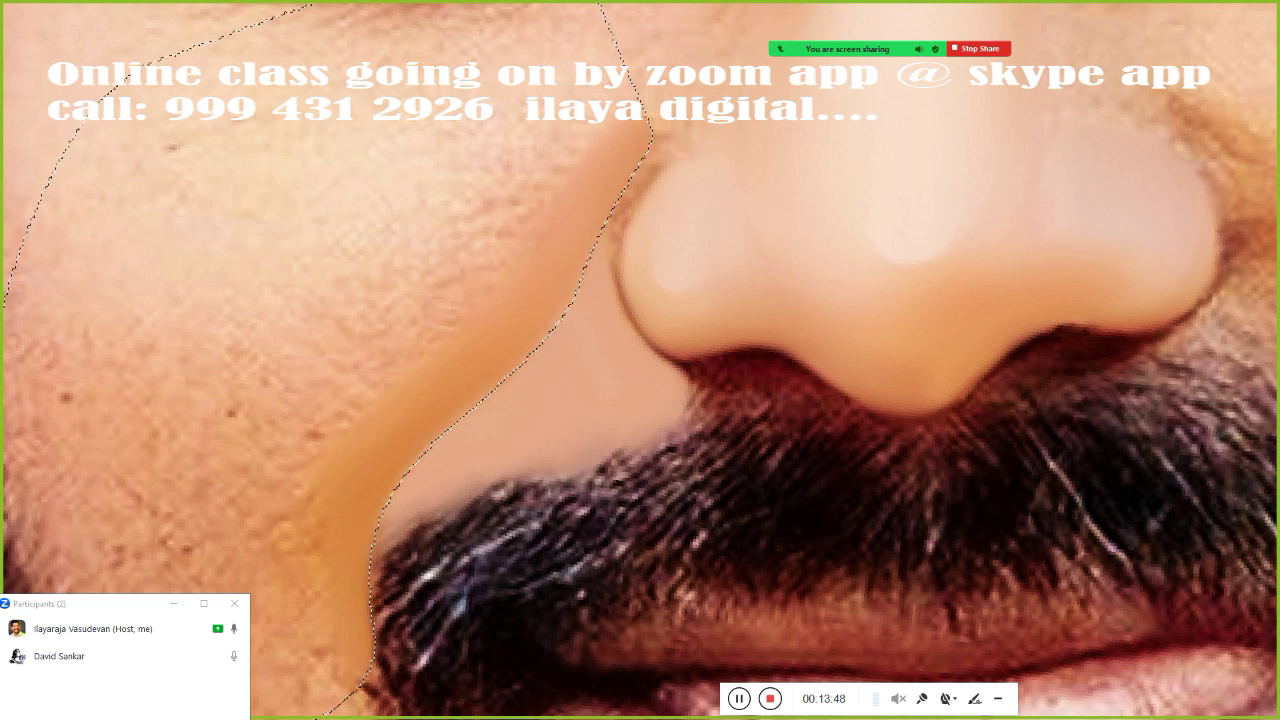
{"action": "key", "text": "F7"}
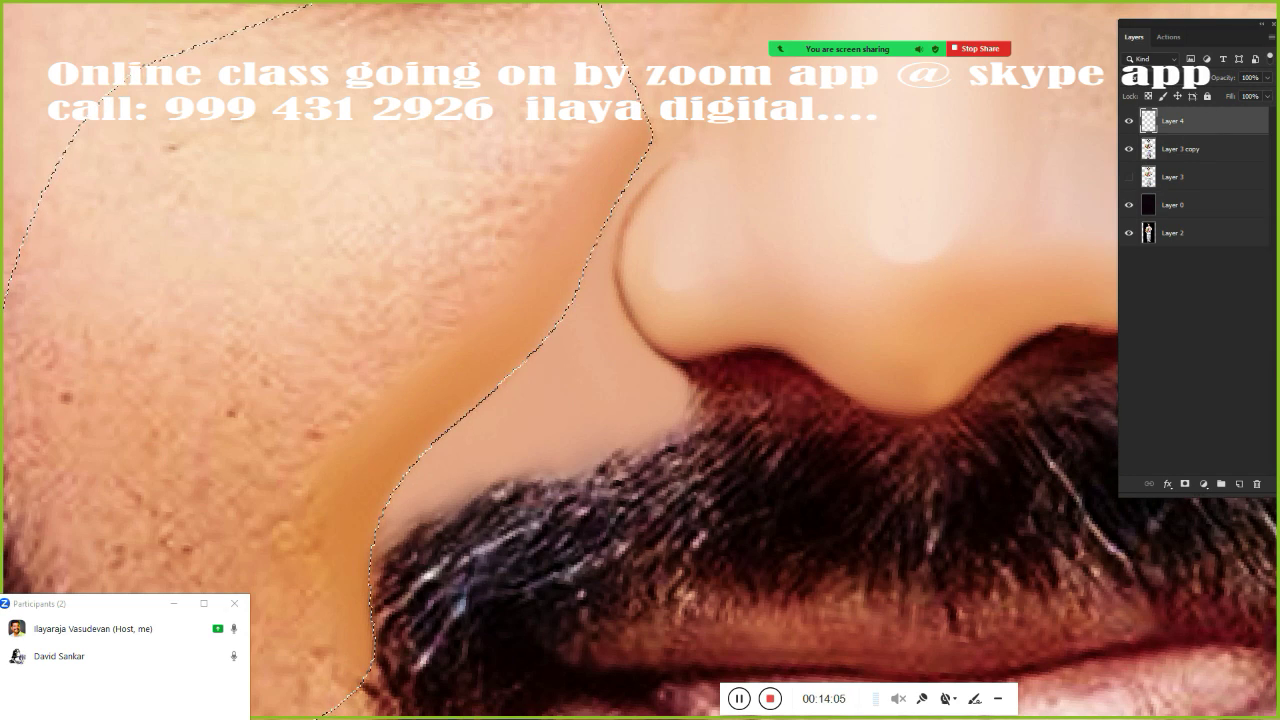
Clear the selection and darken the moustache's upper edge toward the nose
{"action": "key", "text": "ctrl+d"}
{"action": "key", "text": "ctrl+0"}
{"action": "key", "text": "ctrl+plus"}
{"action": "key", "text": "ctrl+plus"}
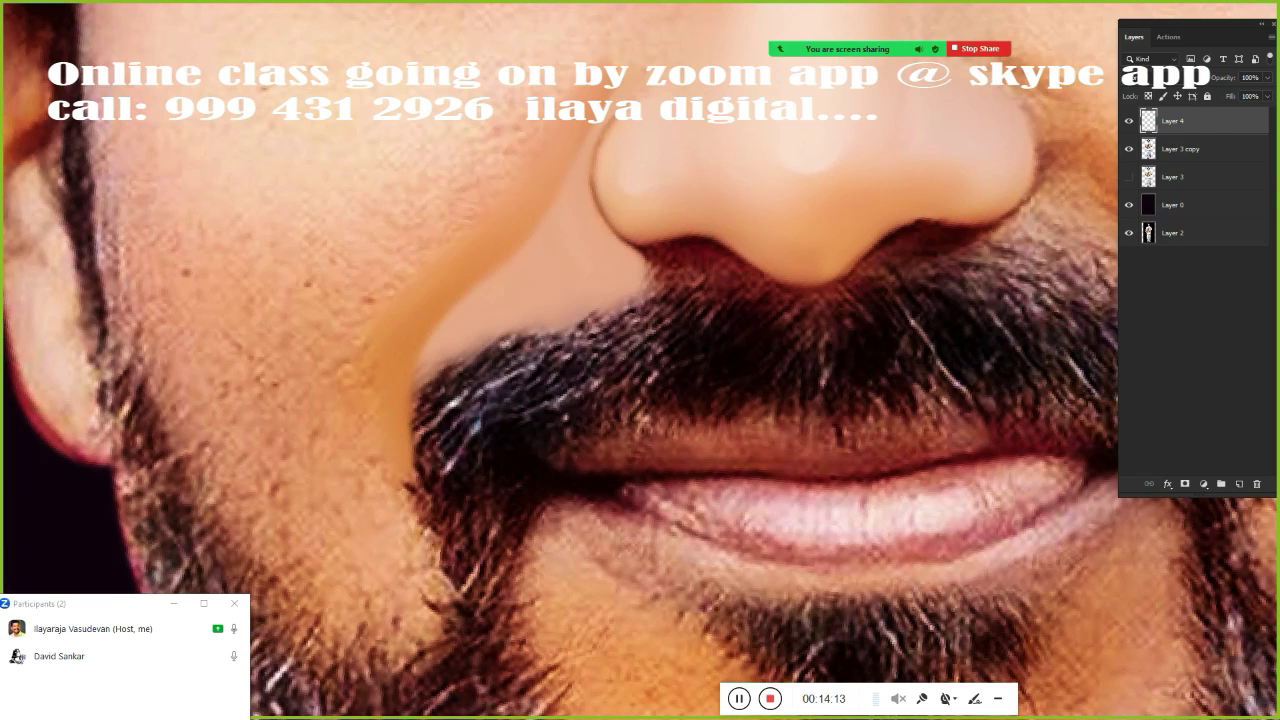
{"action": "left_click_drag", "start_coordinate": [415, 425], "coordinate": [640, 290]}
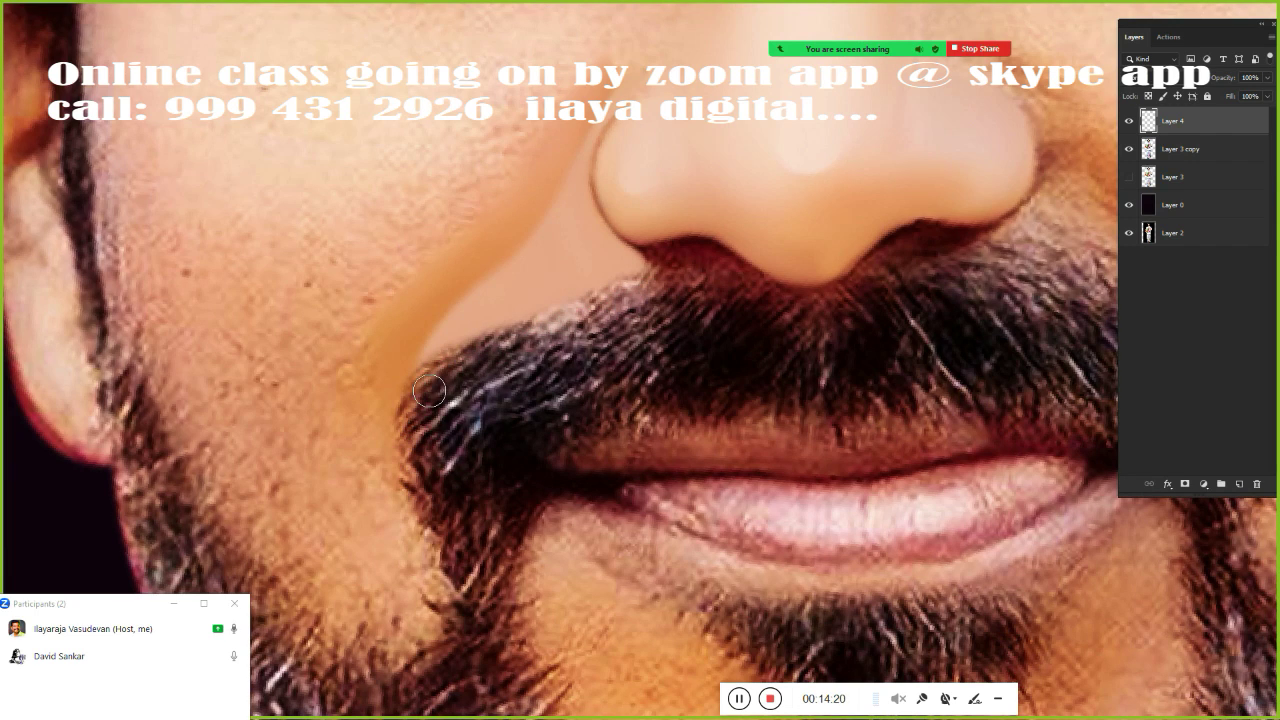
{"action": "key", "text": "ctrl+0"}
{"action": "key", "text": "ctrl+plus"}
{"action": "key", "text": "ctrl+plus"}
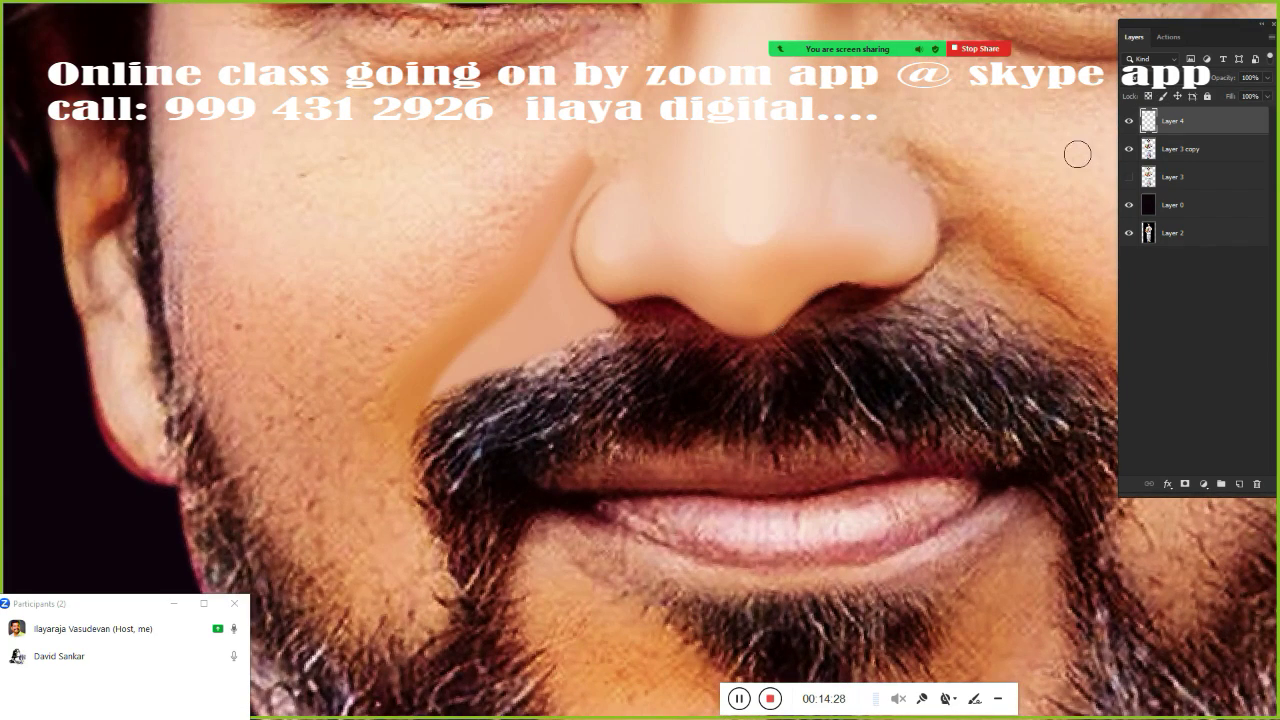
{"action": "left_click_drag", "start_coordinate": [467, 401], "coordinate": [572, 362]}
{"action": "key", "text": "ctrl+0"}
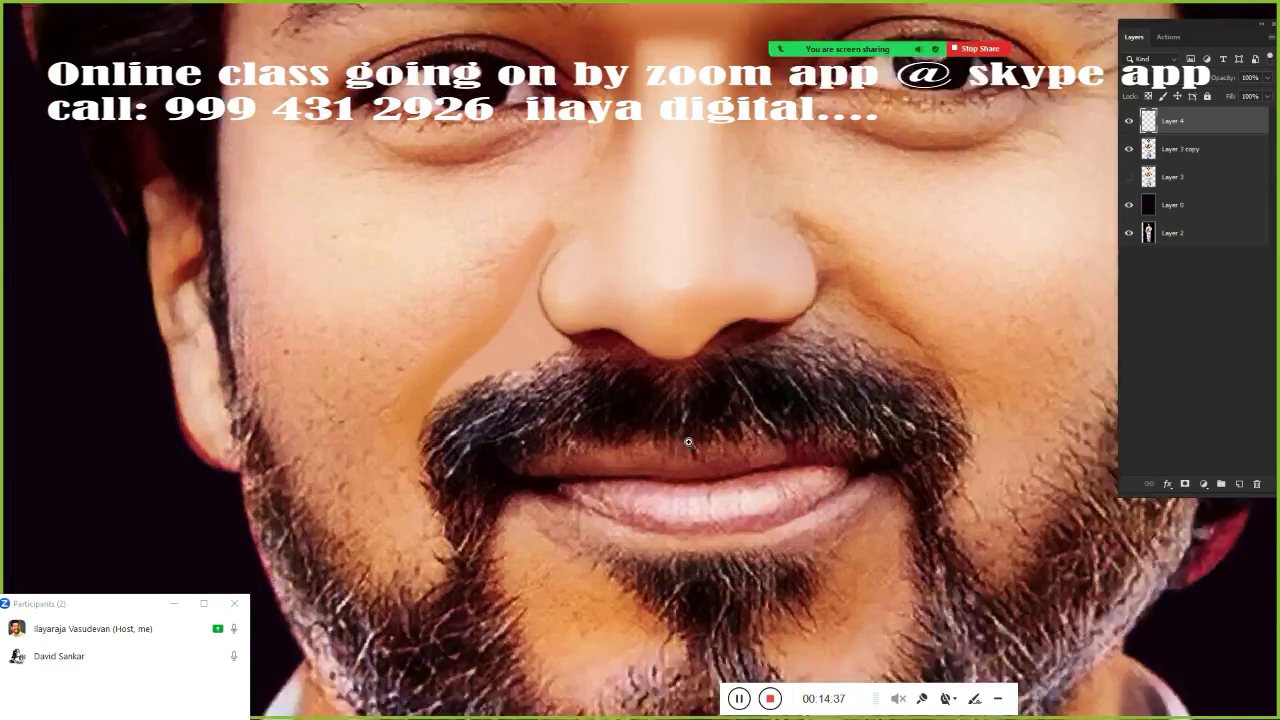
{"action": "key", "text": "ctrl+plus"}
{"action": "key", "text": "ctrl+plus"}
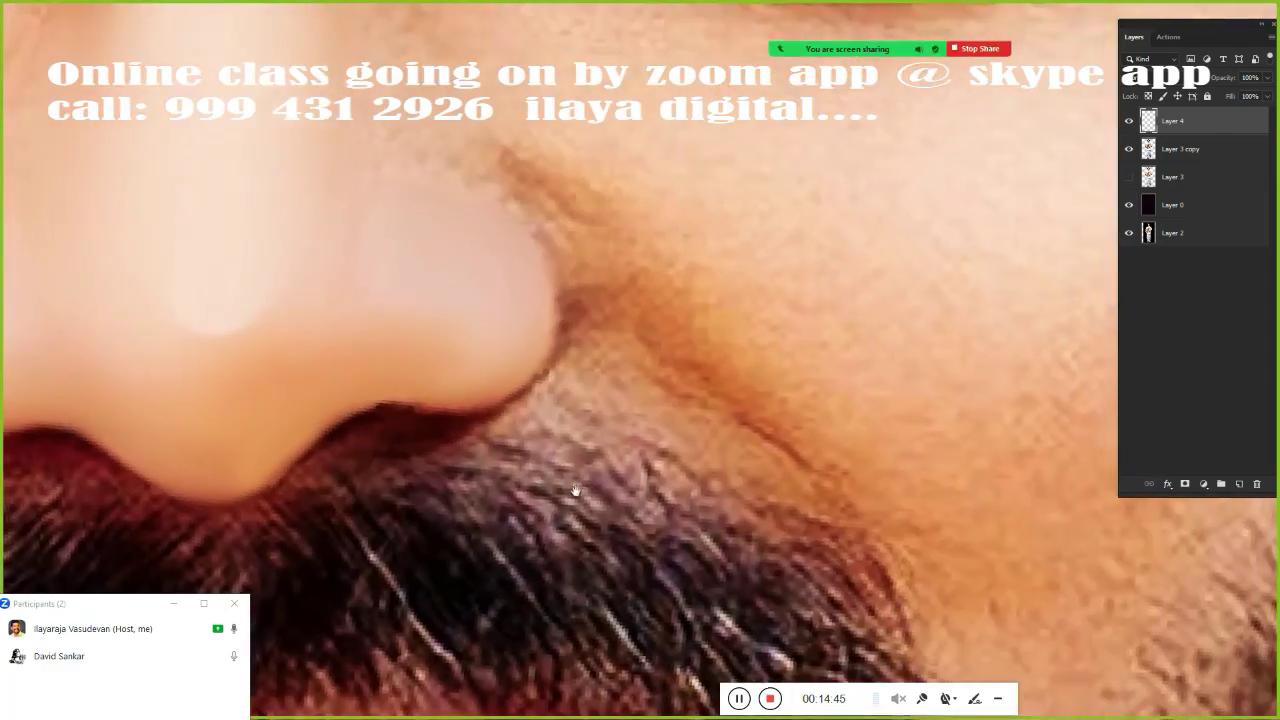
{"action": "key", "text": "ctrl+minus"}
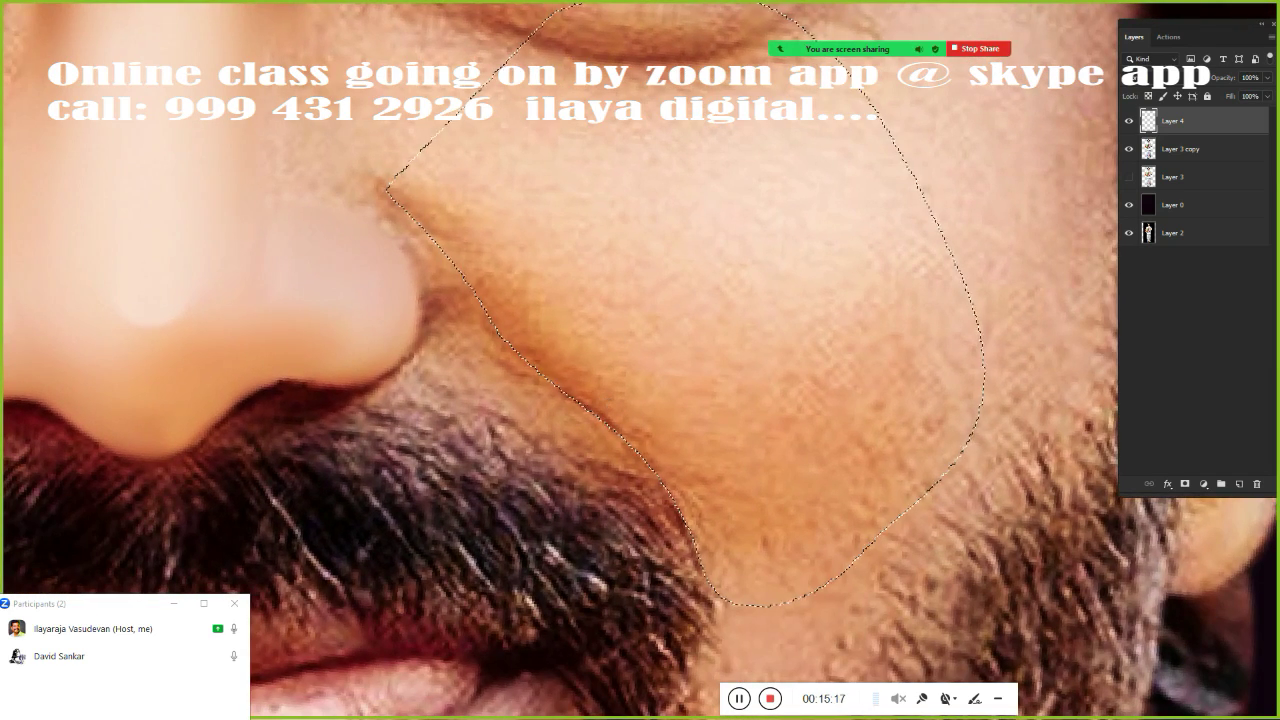
Blend the cheek and the skin between nose and moustache lighter and smoother
{"action": "mouse_move", "coordinate": [390, 190]}
{"action": "left_mouse_down"}
{"action": "mouse_move", "coordinate": [630, 430]}
{"action": "mouse_move", "coordinate": [513, 360]}
{"action": "left_mouse_up"}
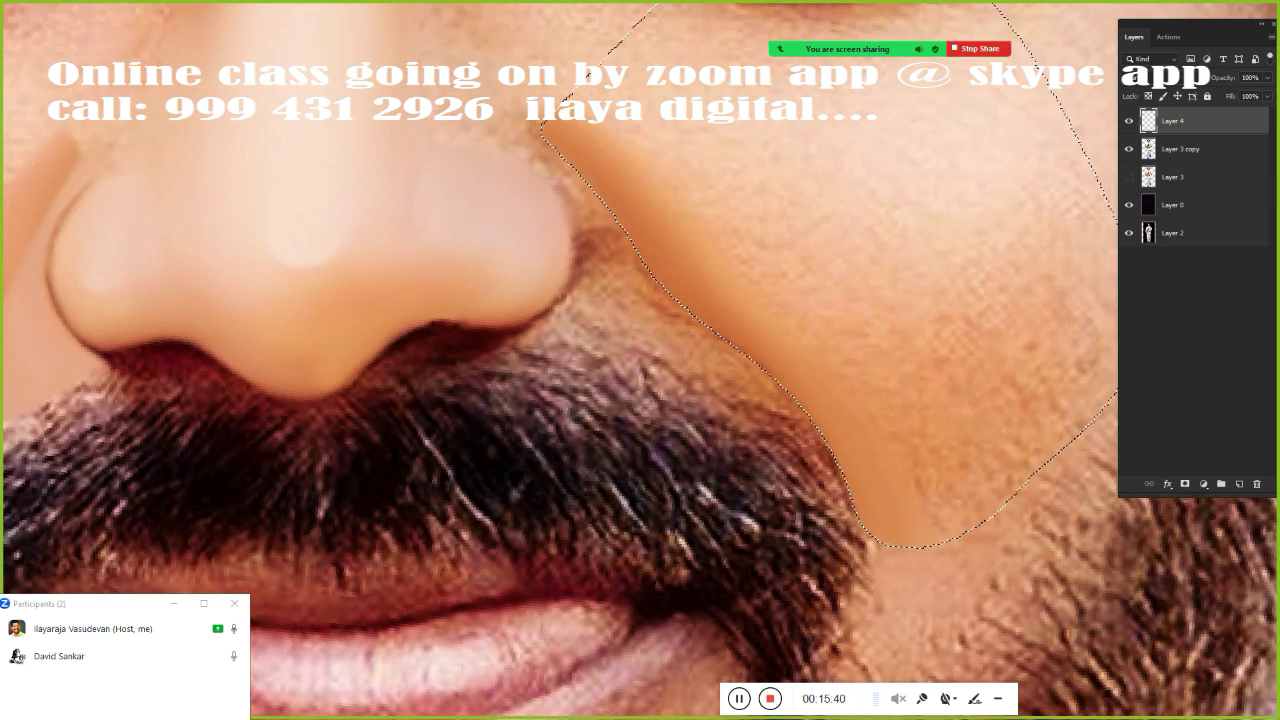
{"action": "right_click", "coordinate": [500, 375]}
{"action": "key", "text": "Escape"}
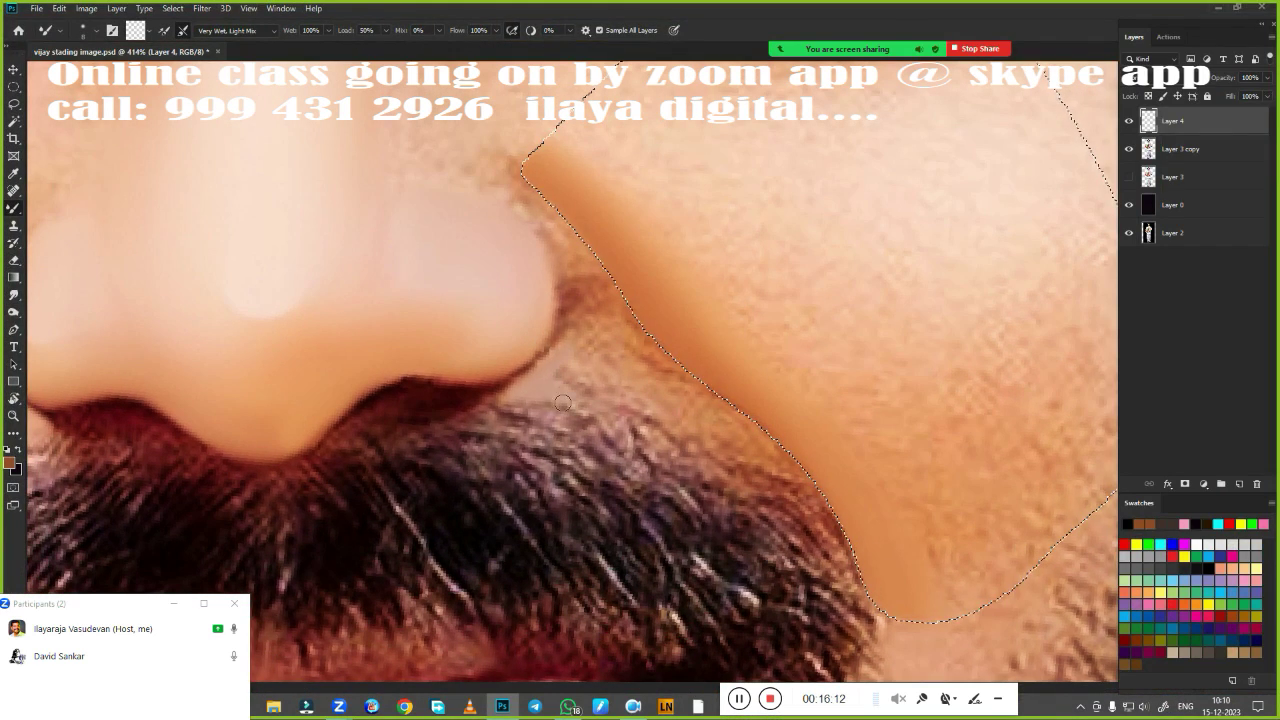
{"action": "mouse_move", "coordinate": [495, 415]}
{"action": "left_mouse_down"}
{"action": "mouse_move", "coordinate": [680, 455]}
{"action": "mouse_move", "coordinate": [740, 445]}
{"action": "left_mouse_up"}
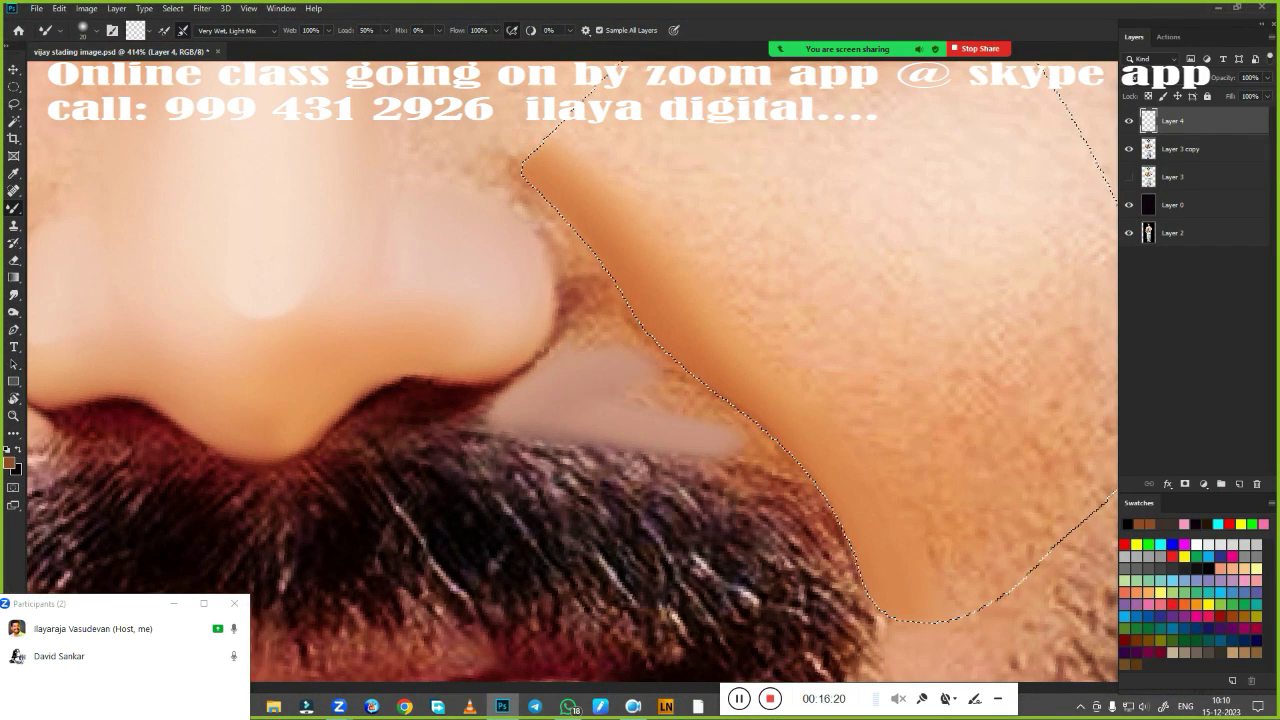
{"action": "left_click_drag", "start_coordinate": [570, 390], "coordinate": [830, 535]}
{"action": "mouse_move", "coordinate": [590, 330]}
{"action": "left_mouse_down"}
{"action": "mouse_move", "coordinate": [565, 295]}
{"action": "mouse_move", "coordinate": [596, 263]}
{"action": "left_mouse_up"}
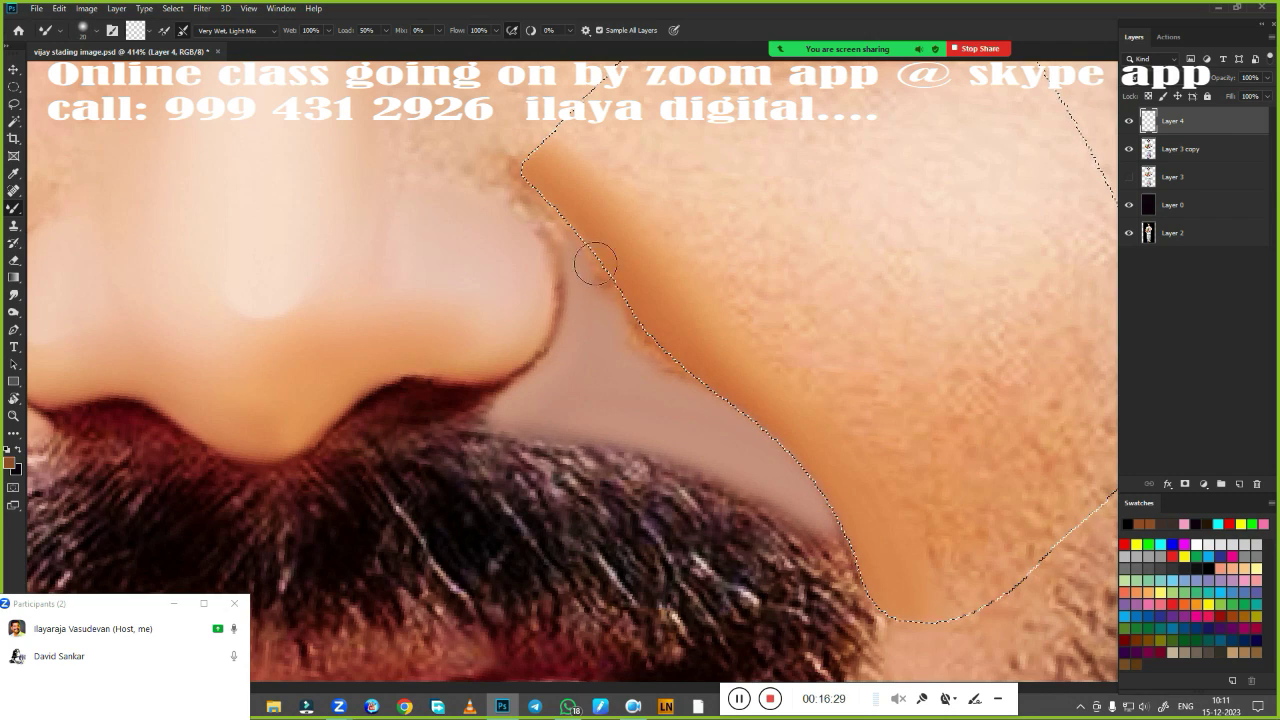
Add Layer 5, sample a light peach skin colour, and undo a trial stroke
{"action": "left_click", "coordinate": [1239, 484]}
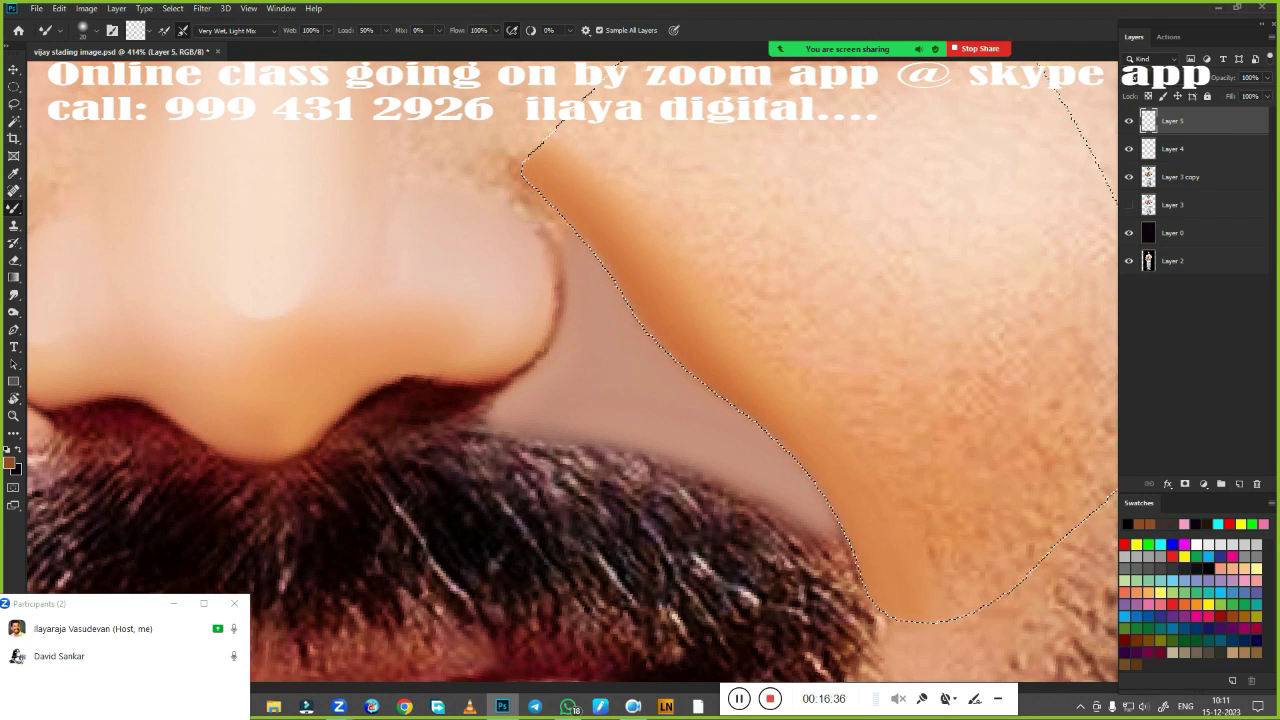
{"action": "left_click", "coordinate": [135, 30]}
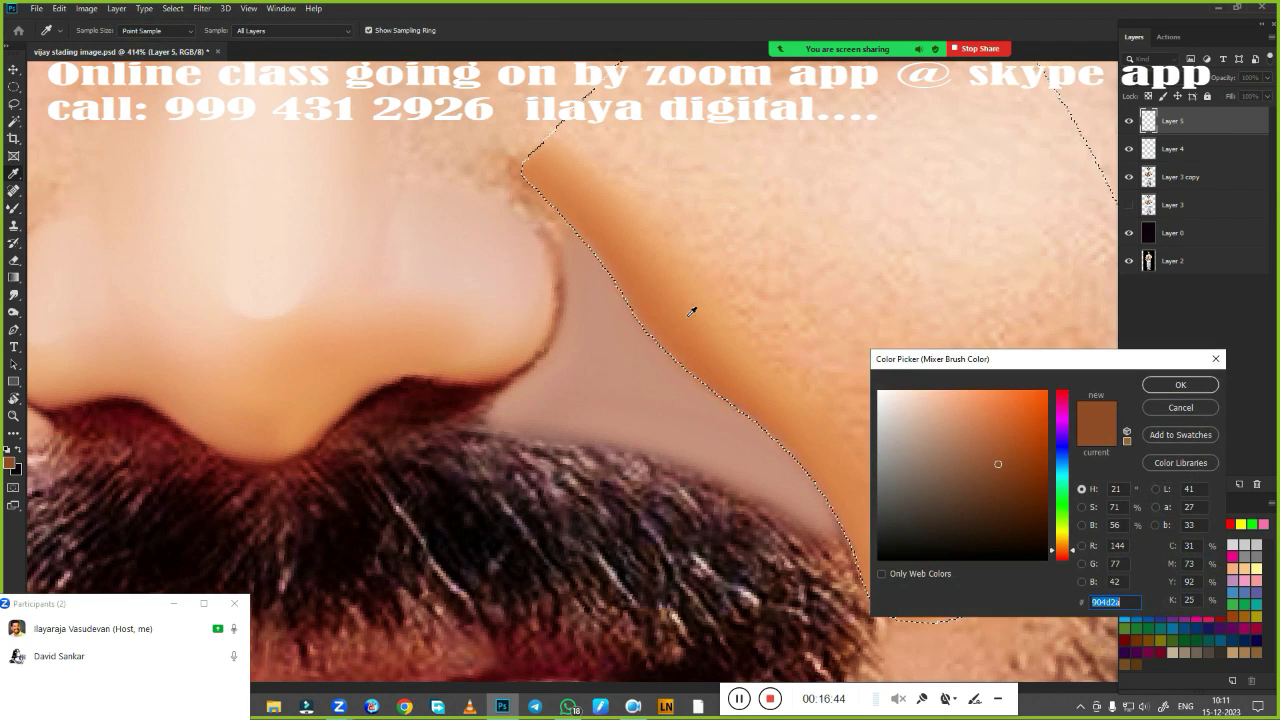
{"action": "left_click", "coordinate": [357, 337]}
{"action": "key", "text": "Return"}
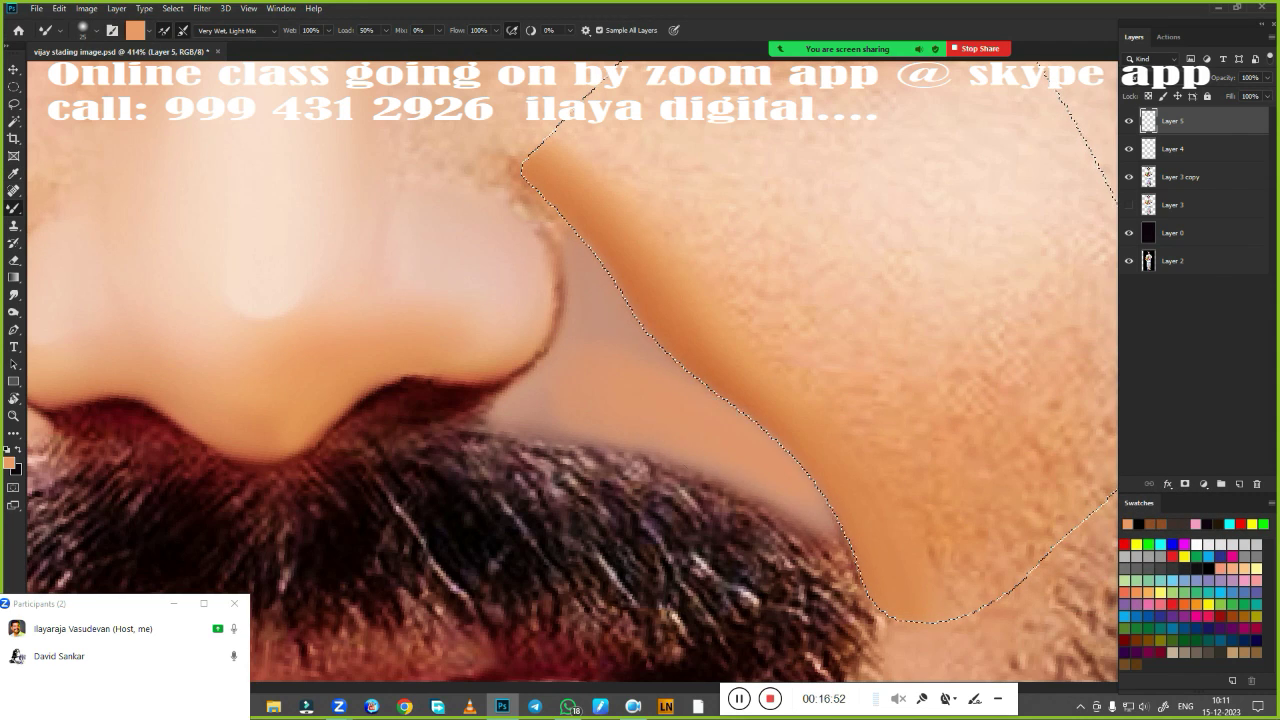
{"action": "left_click_drag", "start_coordinate": [400, 400], "coordinate": [790, 340]}
{"action": "left_click", "coordinate": [135, 30]}
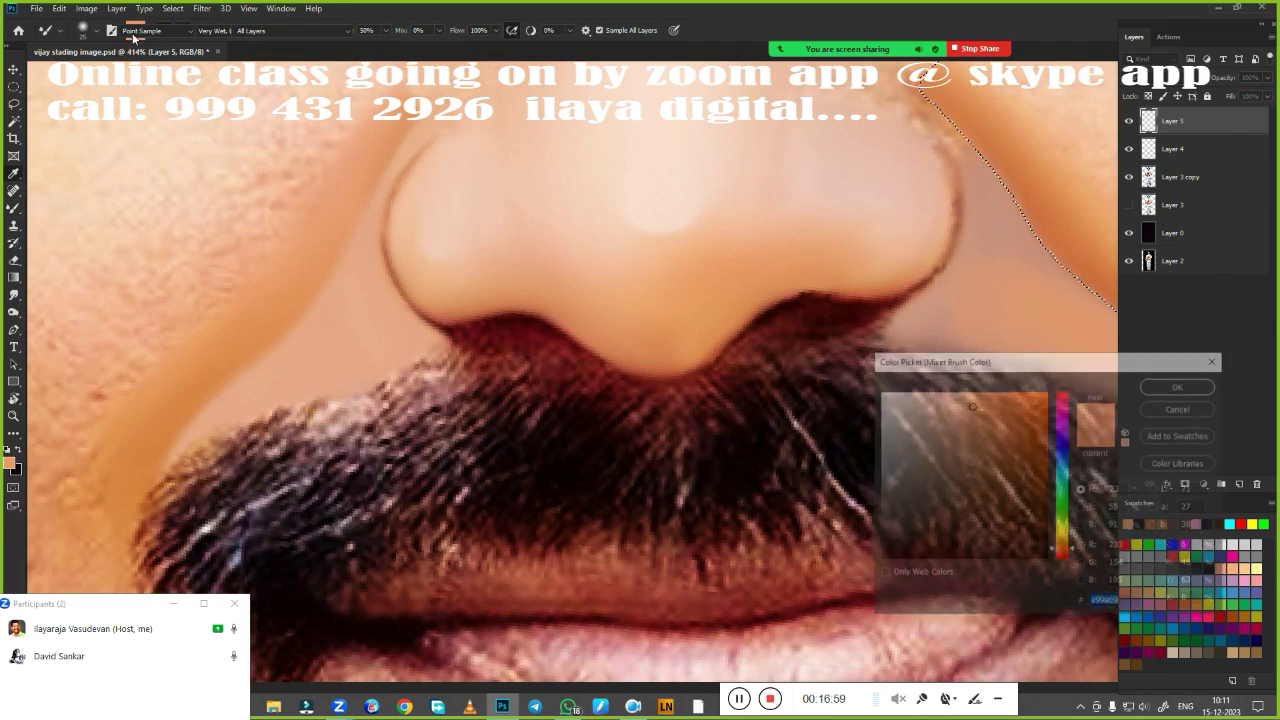
{"action": "left_click", "coordinate": [1177, 384]}
{"action": "mouse_move", "coordinate": [1007, 286]}
{"action": "left_mouse_down"}
{"action": "mouse_move", "coordinate": [517, 366]}
{"action": "mouse_move", "coordinate": [494, 403]}
{"action": "mouse_move", "coordinate": [510, 280]}
{"action": "left_mouse_up"}
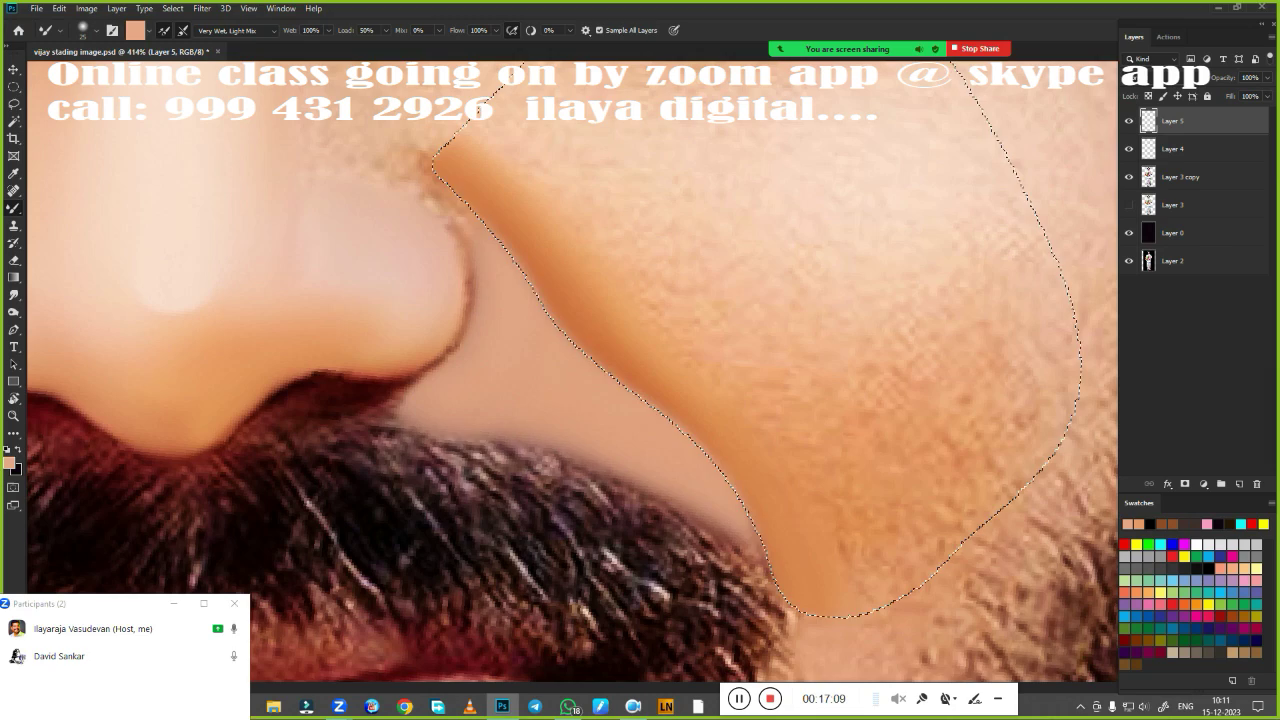
{"action": "key", "text": "ctrl+z"}
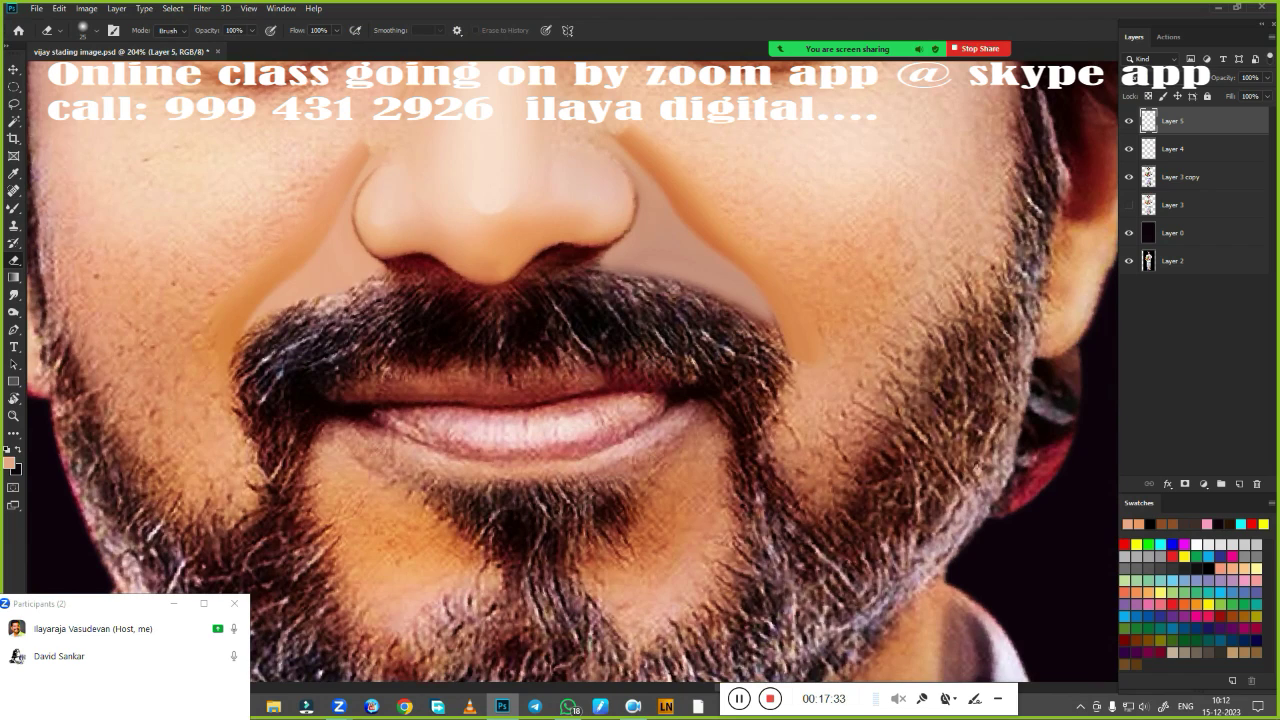
Delete Layer 4 and hide Layer 5
{"action": "left_click", "coordinate": [1185, 148]}
{"action": "key", "text": "Delete"}
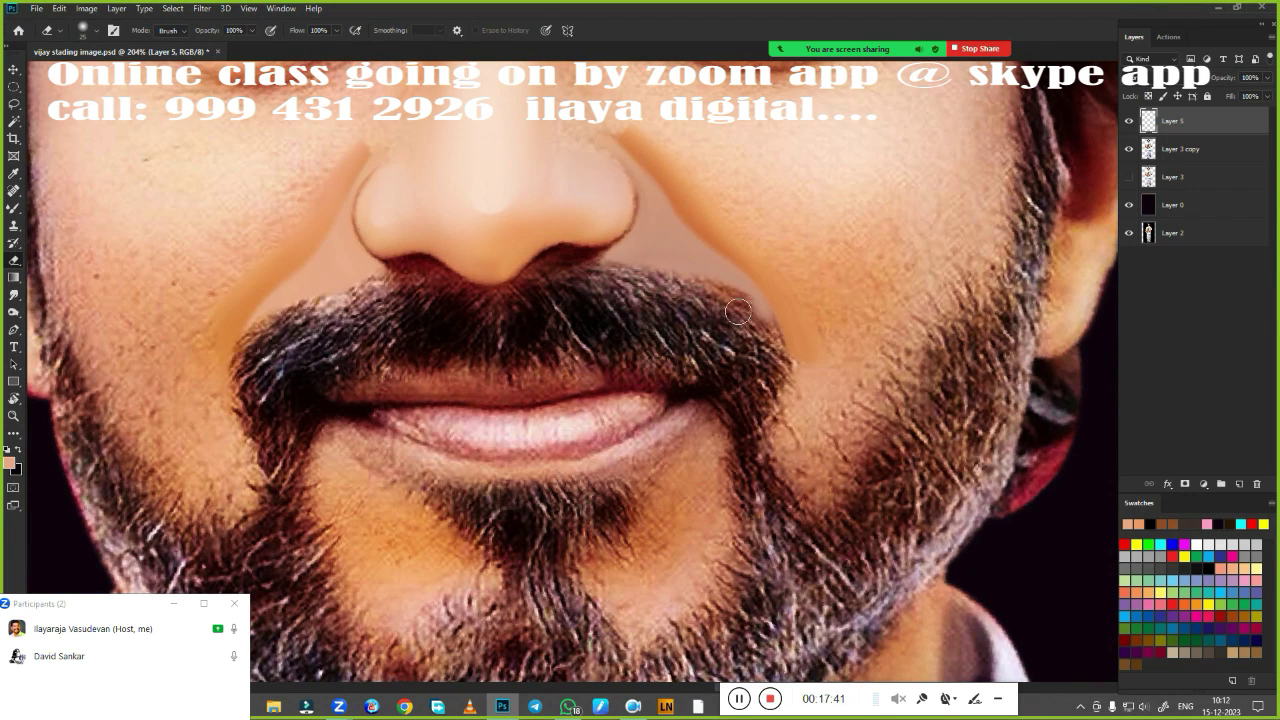
{"action": "scroll", "coordinate": [597, 360], "scroll_direction": "up", "scroll_amount": 2}
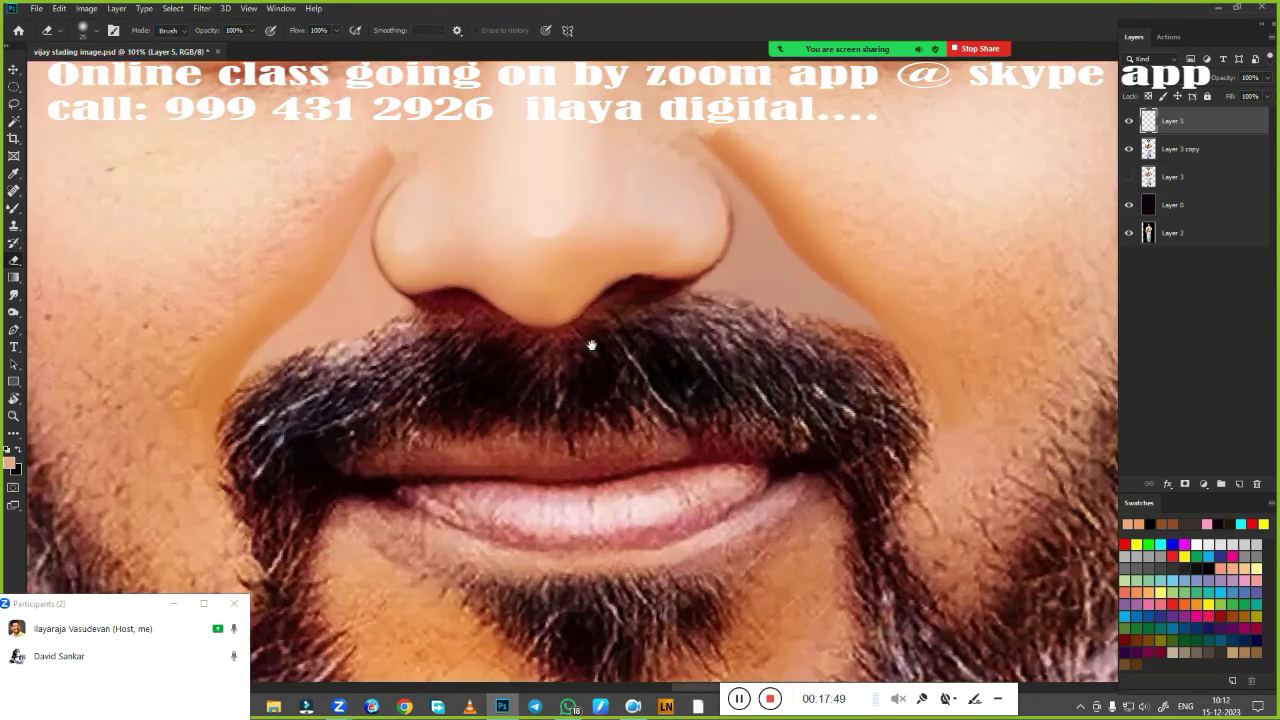
{"action": "scroll", "coordinate": [612, 415], "scroll_direction": "up", "scroll_amount": 2}
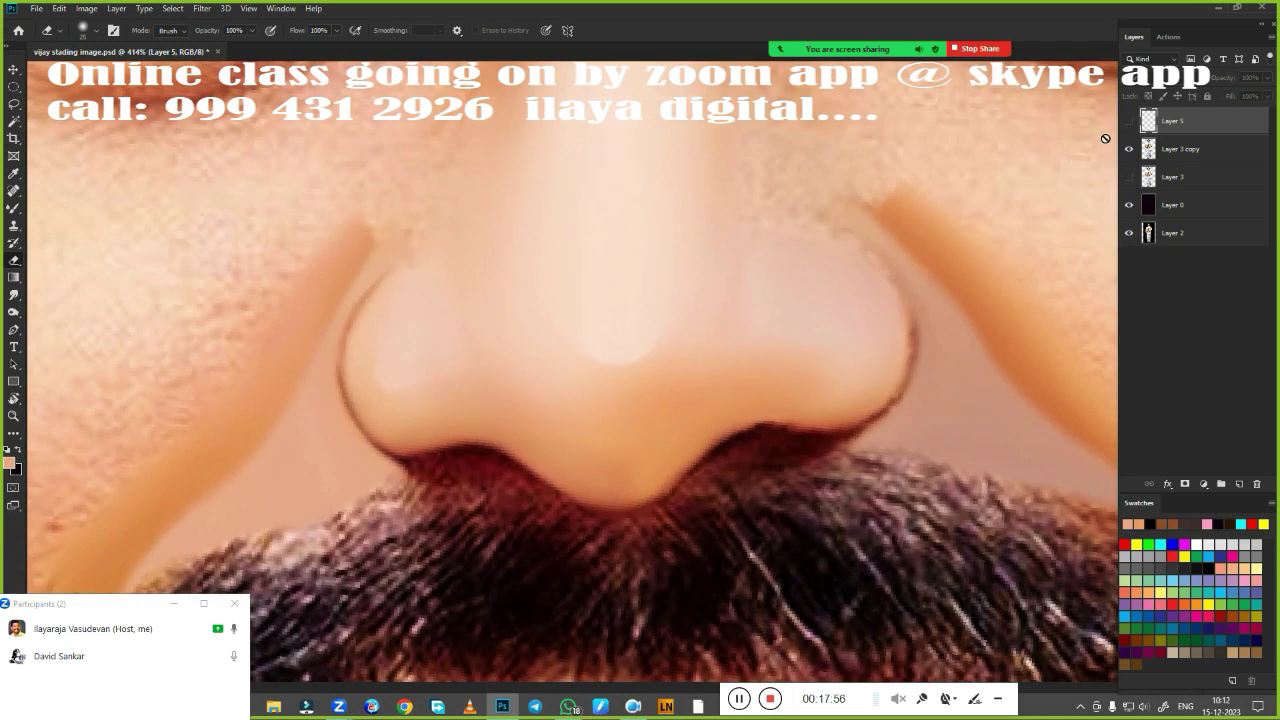
{"action": "left_click", "coordinate": [1129, 120]}
Trace a Pen path around the nose base and moustache top and load it as a selection
{"action": "key", "text": "p"}
{"action": "left_click_drag", "start_coordinate": [348, 415], "coordinate": [381, 493]}
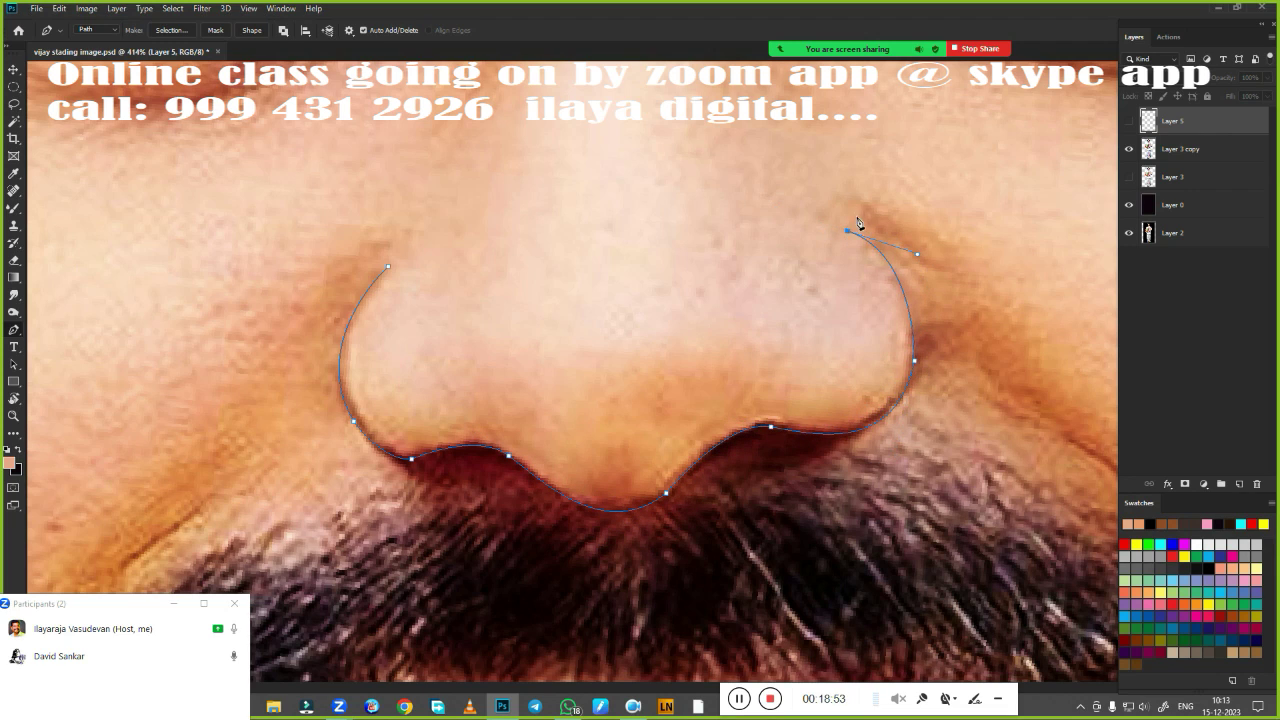
{"action": "scroll", "coordinate": [857, 222], "scroll_direction": "right", "scroll_amount": 5}
{"action": "scroll", "coordinate": [728, 412], "scroll_direction": "down", "scroll_amount": 3}
{"action": "left_click", "coordinate": [783, 571]}
{"action": "left_click", "coordinate": [360, 628]}
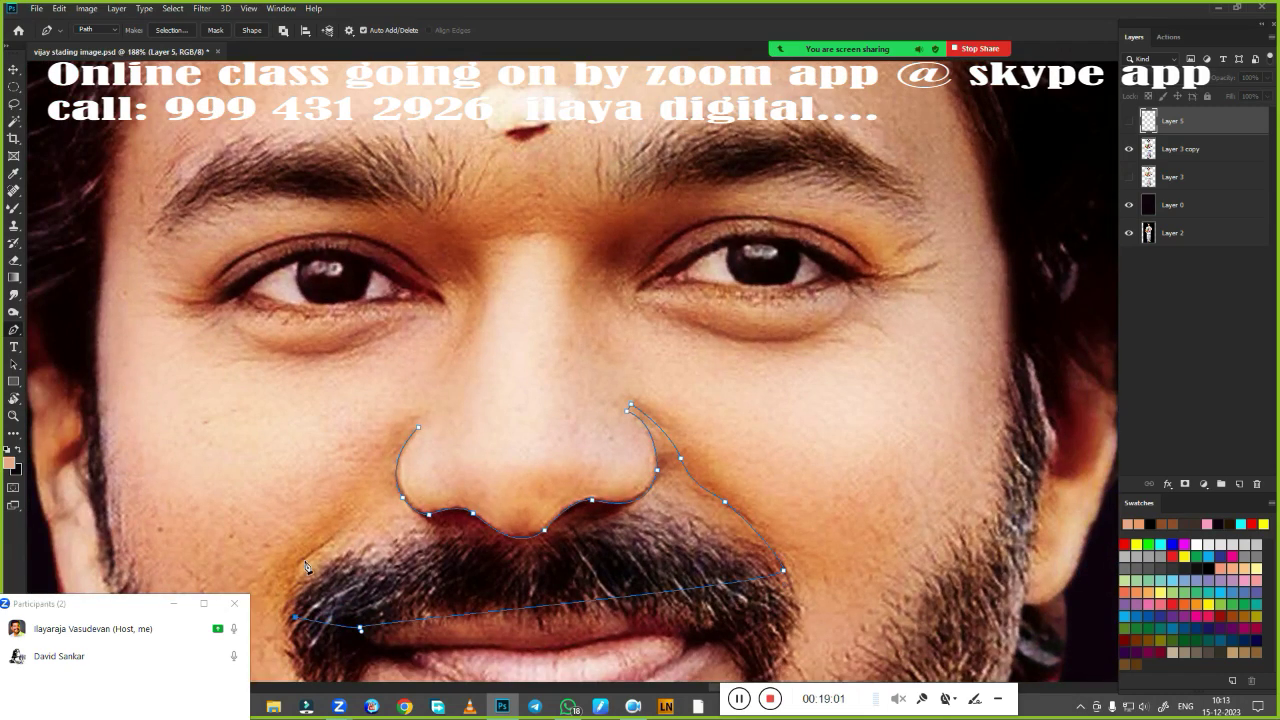
{"action": "key", "text": "ctrl+Return"}
{"action": "scroll", "coordinate": [766, 257], "scroll_direction": "left", "scroll_amount": 2}
{"action": "scroll", "coordinate": [766, 257], "scroll_direction": "down", "scroll_amount": 3}
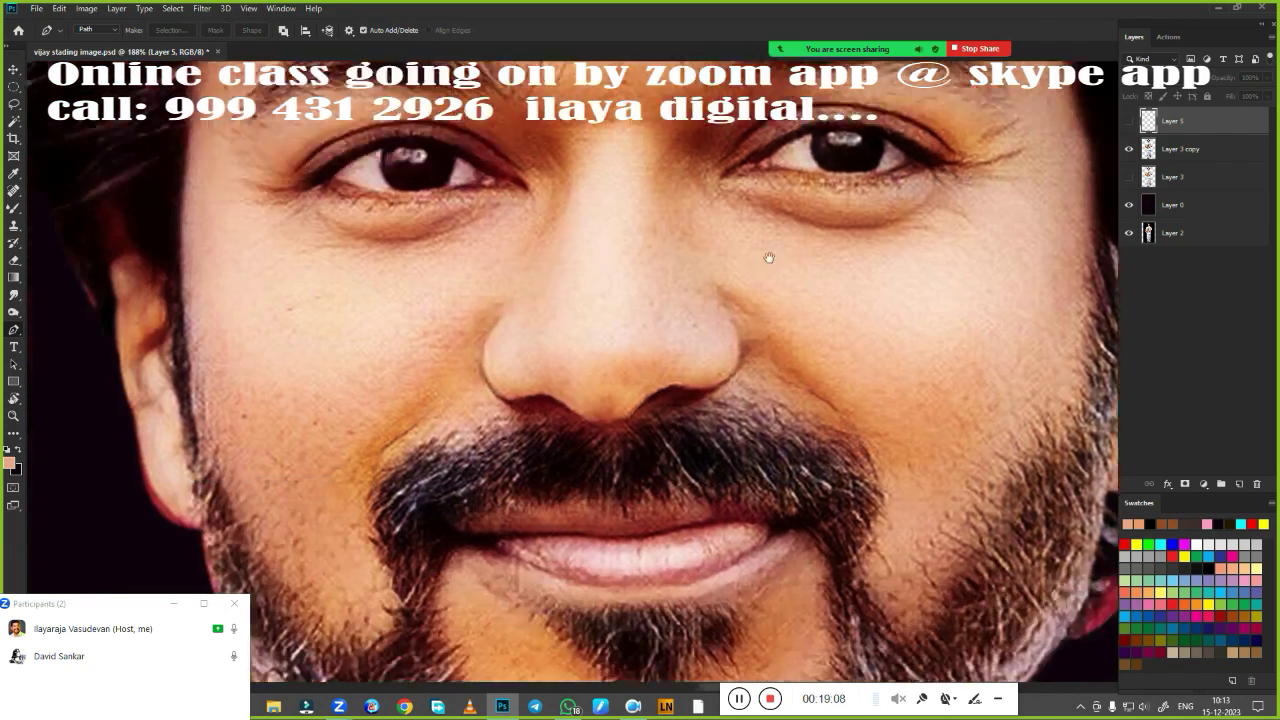
{"action": "scroll", "coordinate": [800, 290], "scroll_direction": "down", "scroll_amount": 2}
{"action": "scroll", "coordinate": [692, 390], "scroll_direction": "up", "scroll_amount": 2}
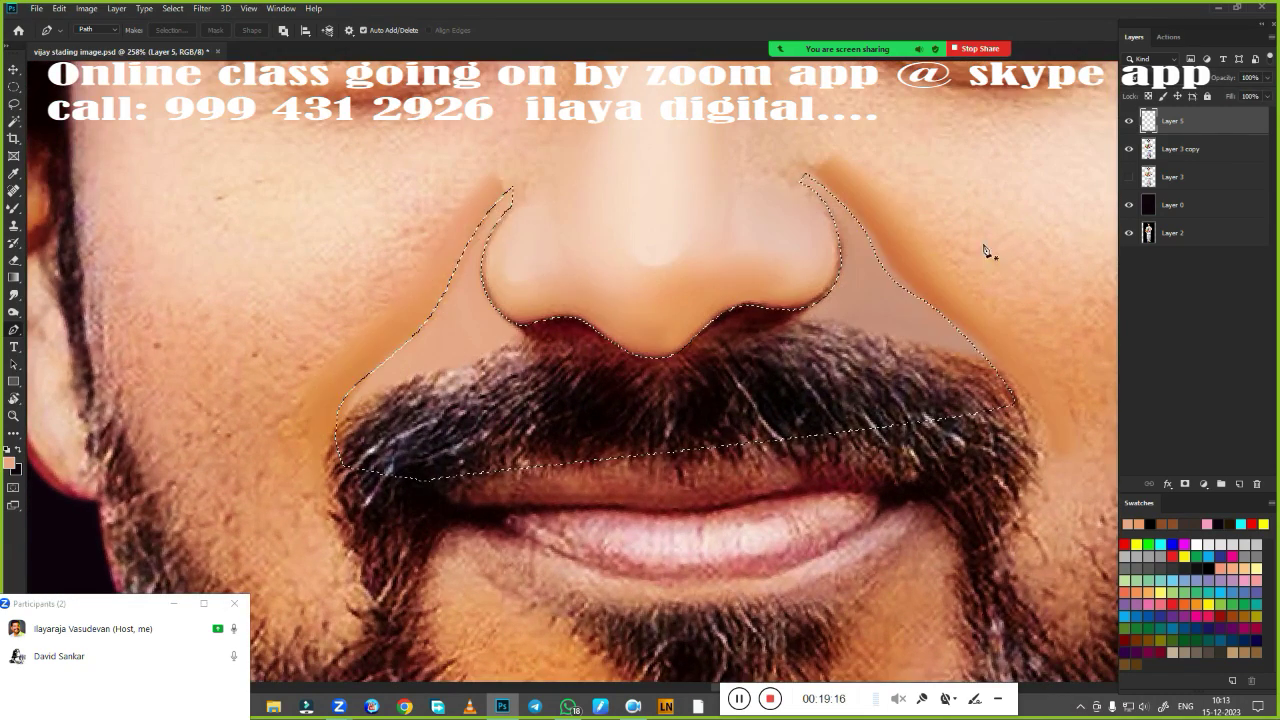
{"action": "scroll", "coordinate": [600, 390], "scroll_direction": "up", "scroll_amount": 1}
{"action": "key", "text": "r"}
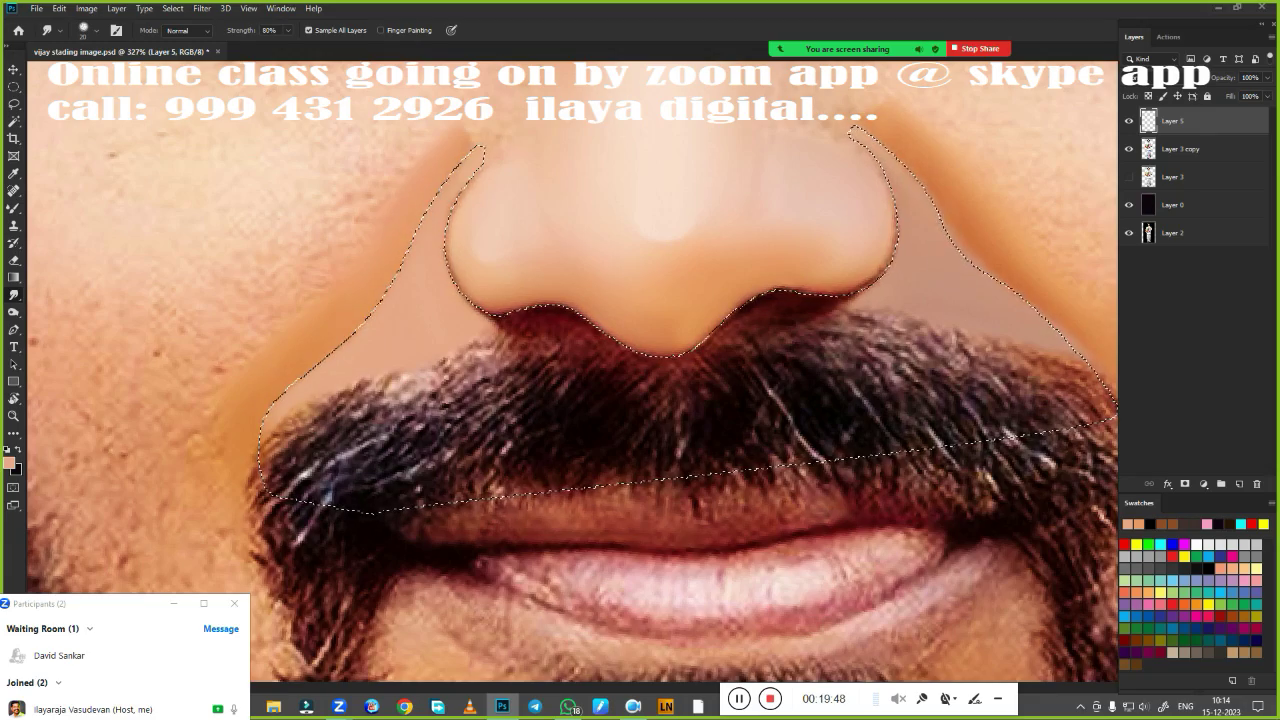
Mixer-brush the dark shading under the nostril and along its lower edge lighter
{"action": "scroll", "coordinate": [570, 364], "scroll_direction": "down", "scroll_amount": 2}
{"action": "scroll", "coordinate": [557, 386], "scroll_direction": "up", "scroll_amount": 2}
{"action": "scroll", "coordinate": [557, 386], "scroll_direction": "up", "scroll_amount": 1}
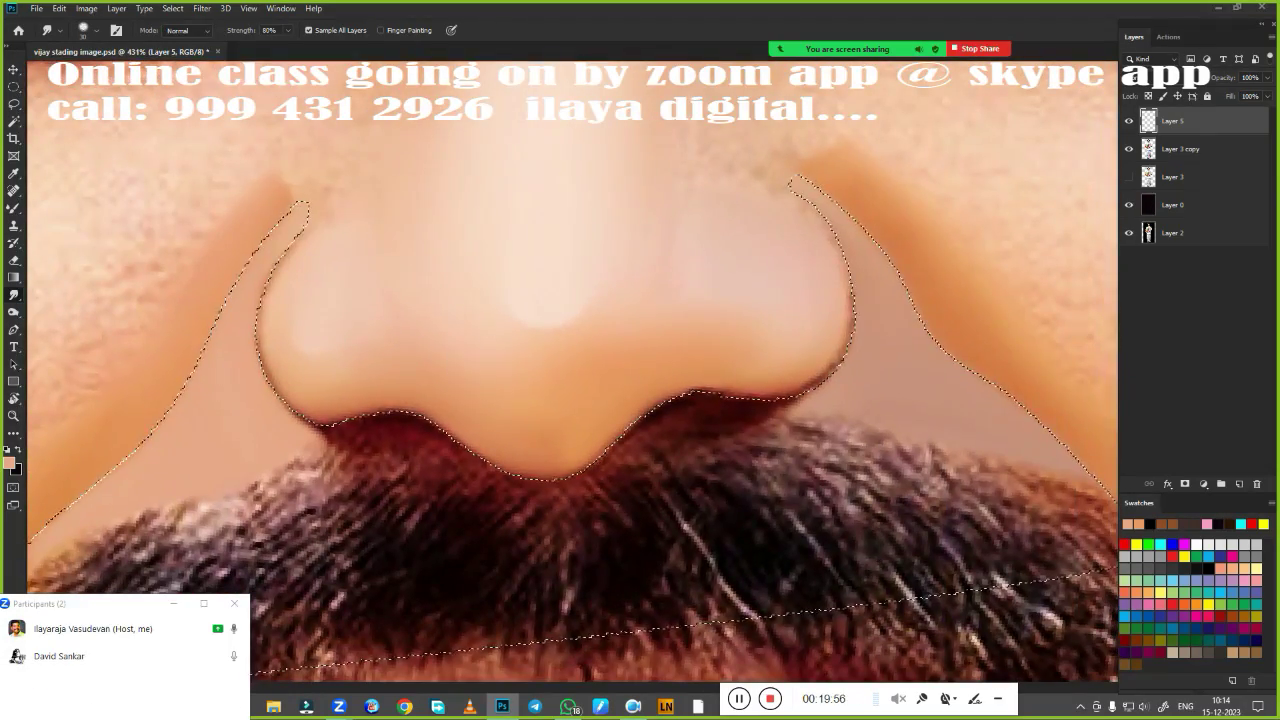
{"action": "key", "text": "b"}
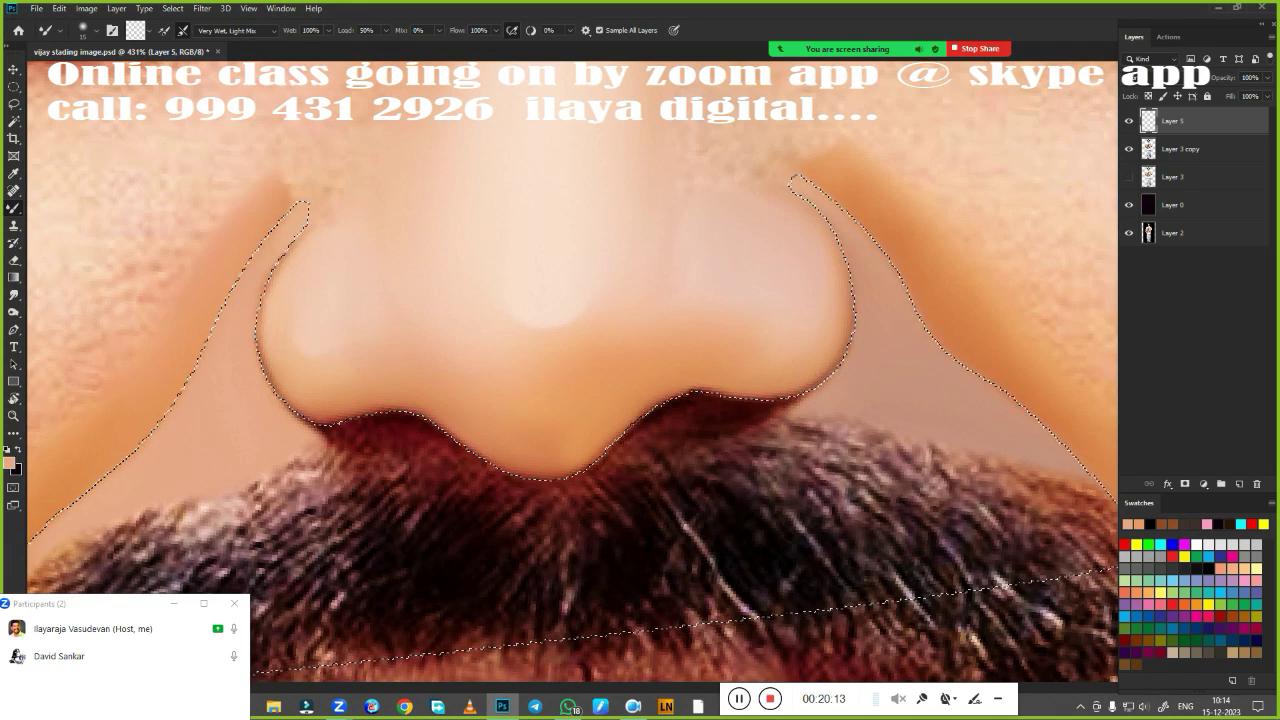
{"action": "left_click_drag", "start_coordinate": [840, 340], "coordinate": [765, 395]}
{"action": "left_click_drag", "start_coordinate": [660, 405], "coordinate": [340, 420]}
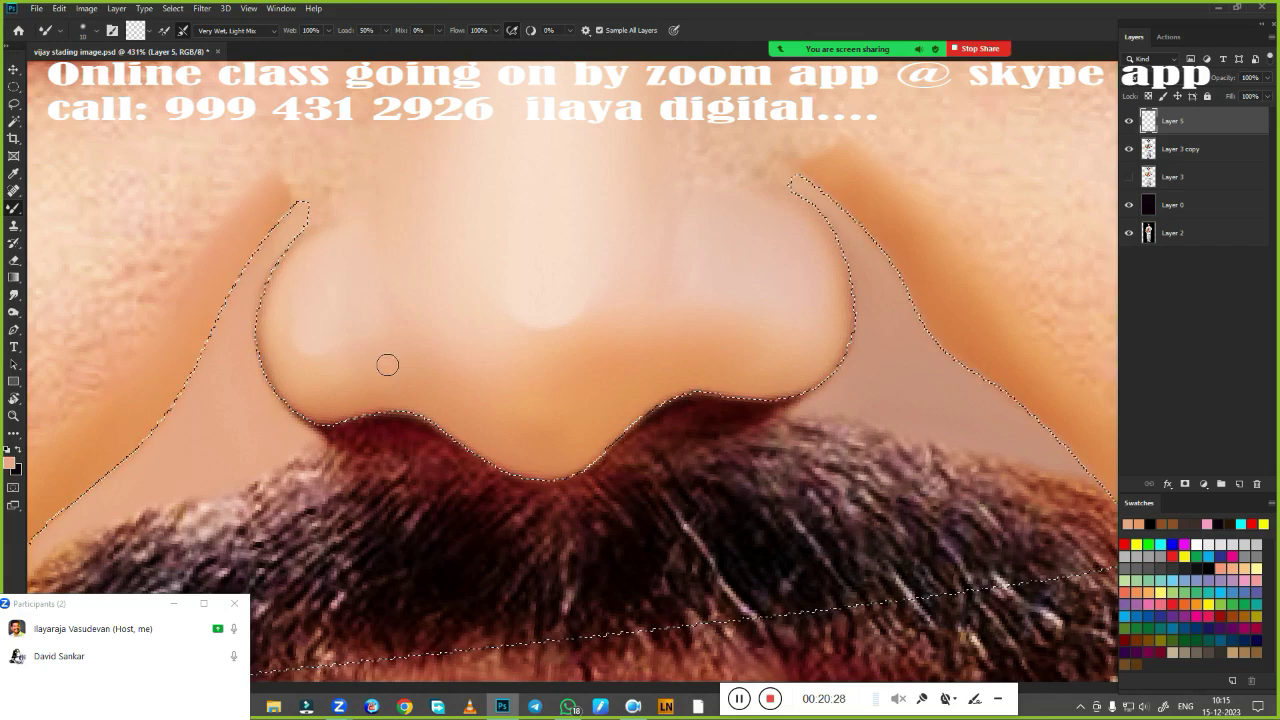
Smudge the dark shadow under the nose where it meets the moustache
{"action": "key", "text": "ctrl+shift+k"}
{"action": "key", "text": "Escape"}
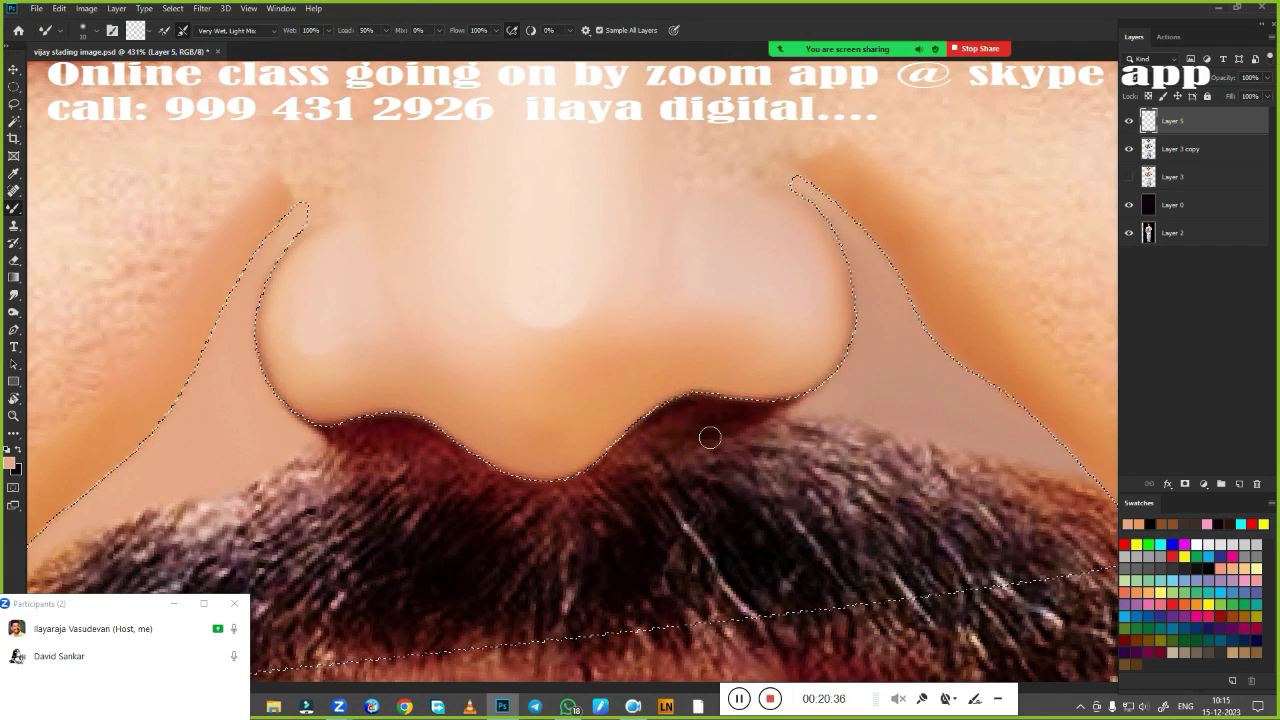
{"action": "key", "text": "ctrl+d"}
{"action": "scroll", "coordinate": [501, 385], "scroll_direction": "up", "scroll_amount": 1}
{"action": "key", "text": "ctrl+shift+d"}
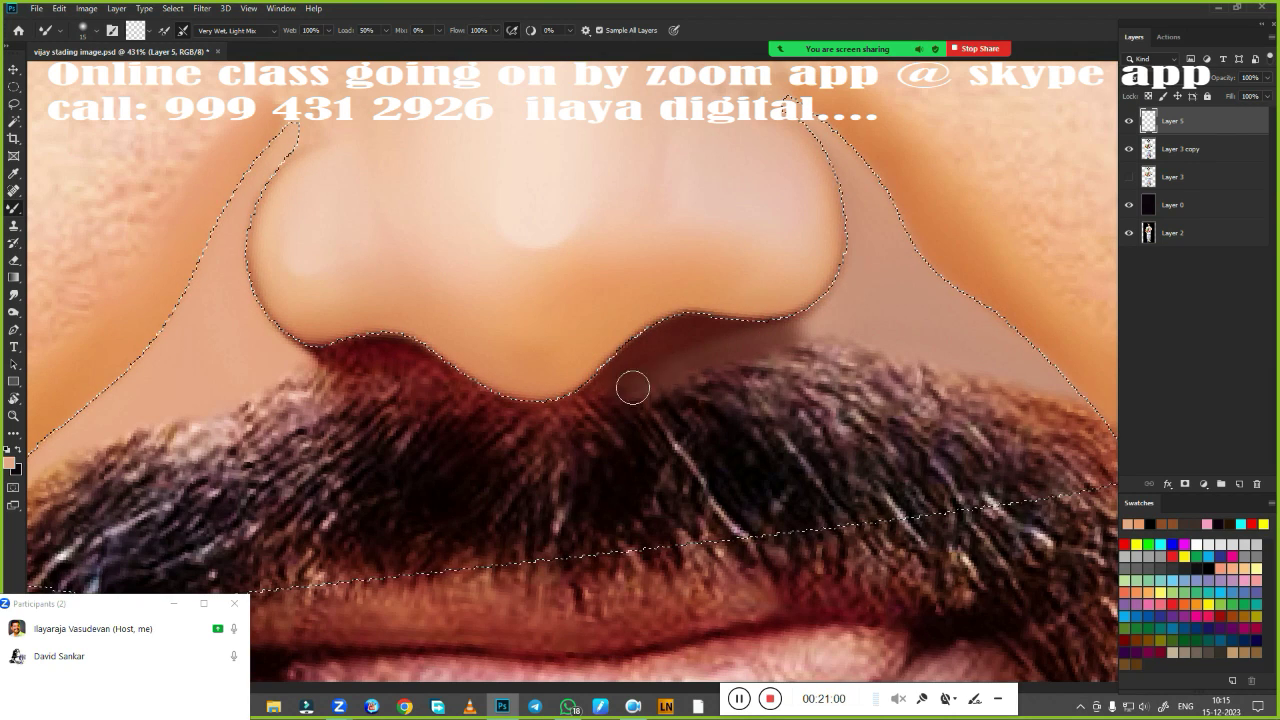
{"action": "key", "text": "r"}
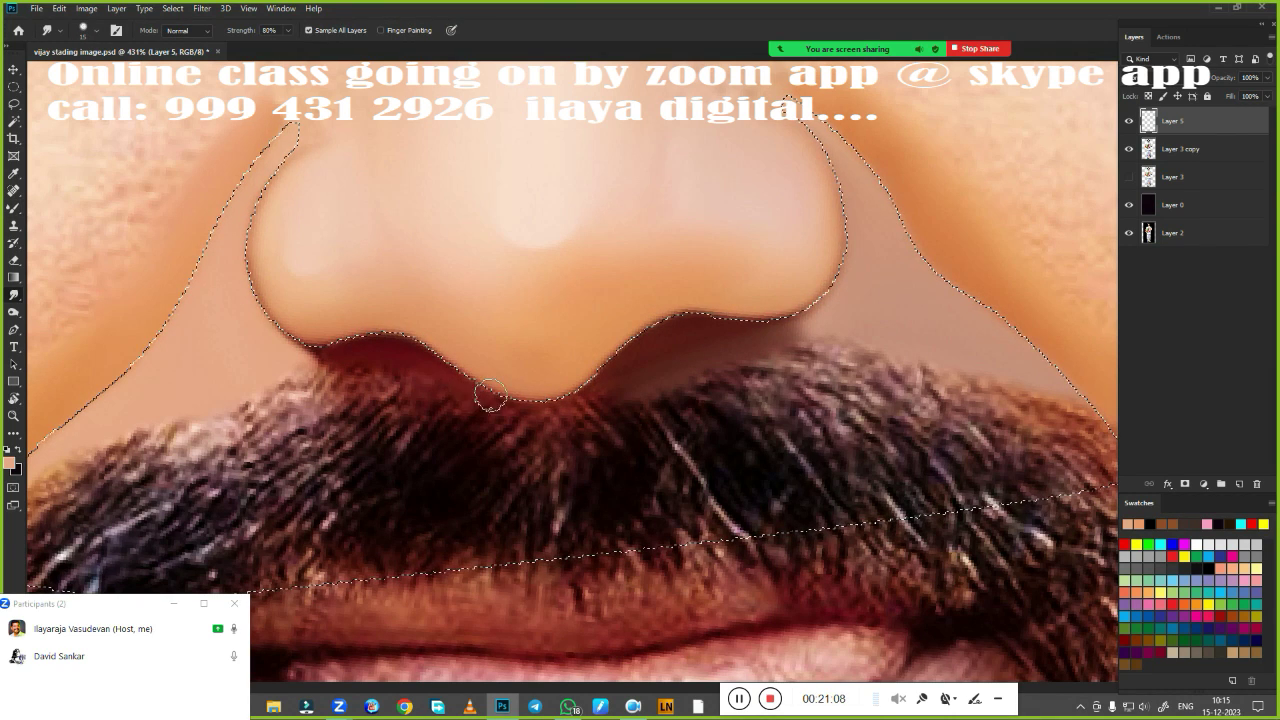
{"action": "left_click_drag", "start_coordinate": [735, 470], "coordinate": [705, 385]}
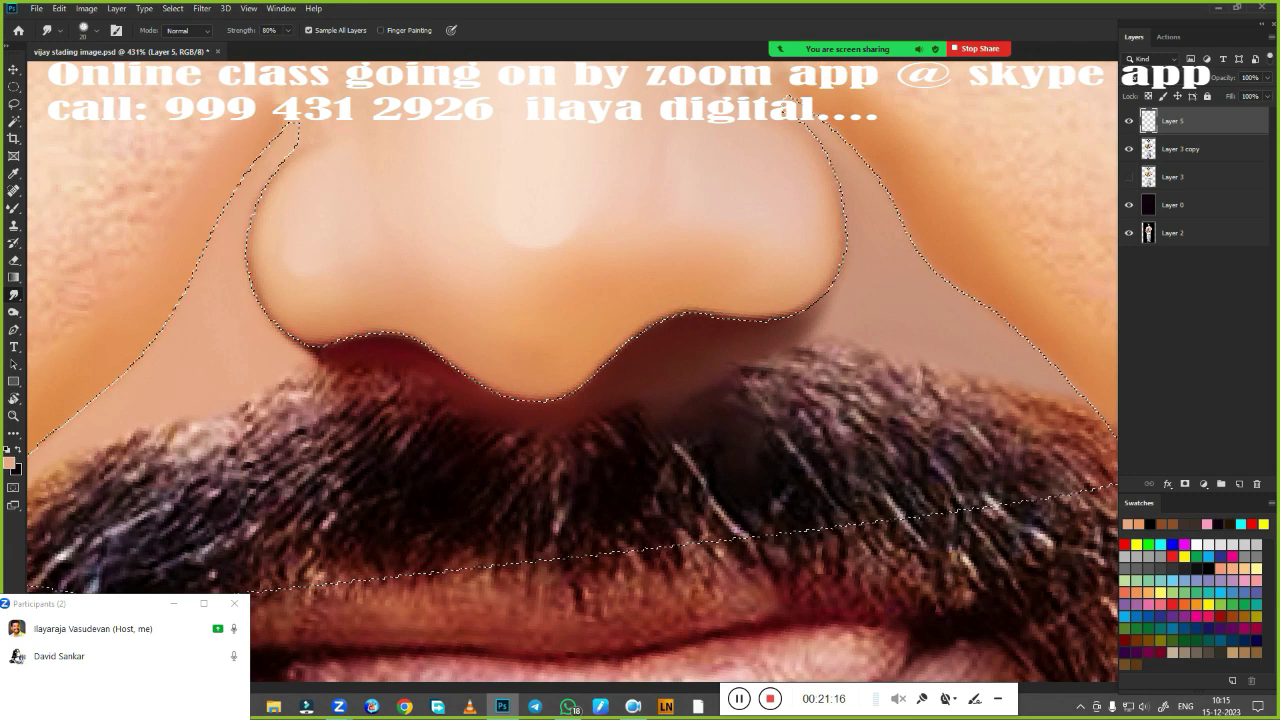
{"action": "mouse_move", "coordinate": [300, 360]}
{"action": "left_mouse_down"}
{"action": "mouse_move", "coordinate": [330, 362]}
{"action": "mouse_move", "coordinate": [290, 365]}
{"action": "mouse_move", "coordinate": [335, 365]}
{"action": "mouse_move", "coordinate": [312, 368]}
{"action": "left_mouse_up"}
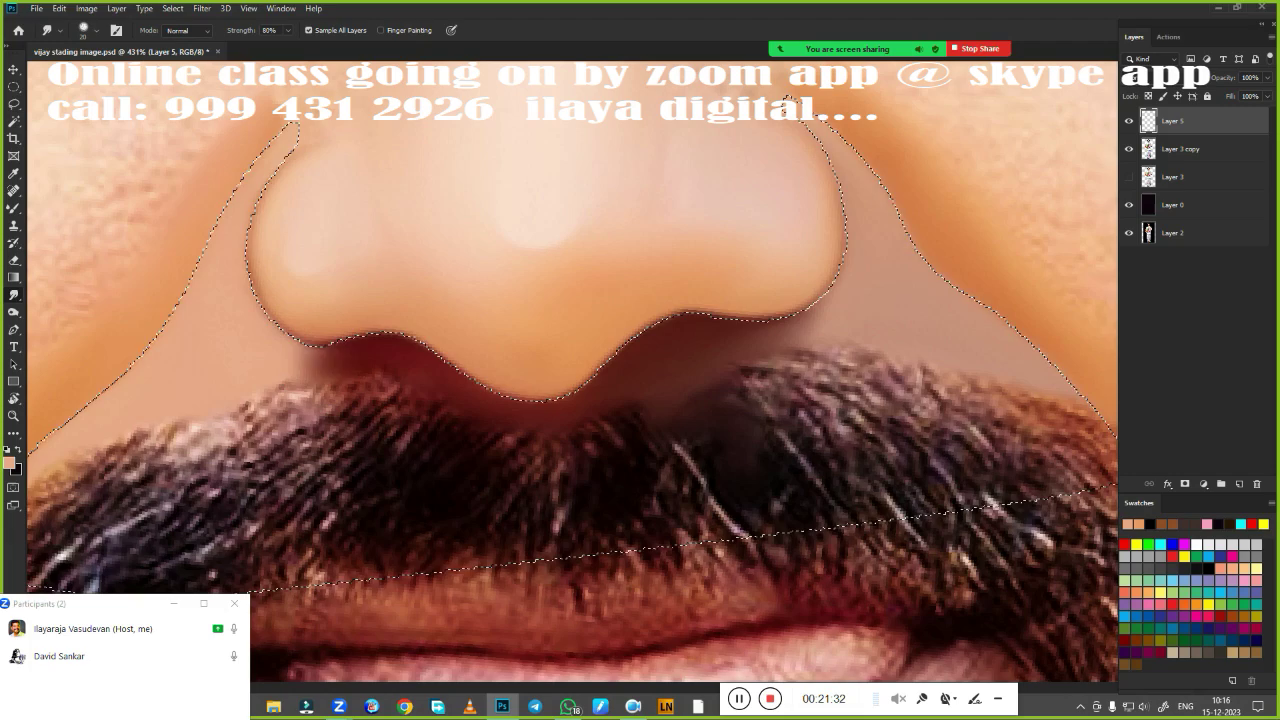
{"action": "scroll", "coordinate": [453, 490], "scroll_direction": "down", "scroll_amount": 3}
Deselect and paint darker shading along the lower lip's edge
{"action": "key", "text": "e"}
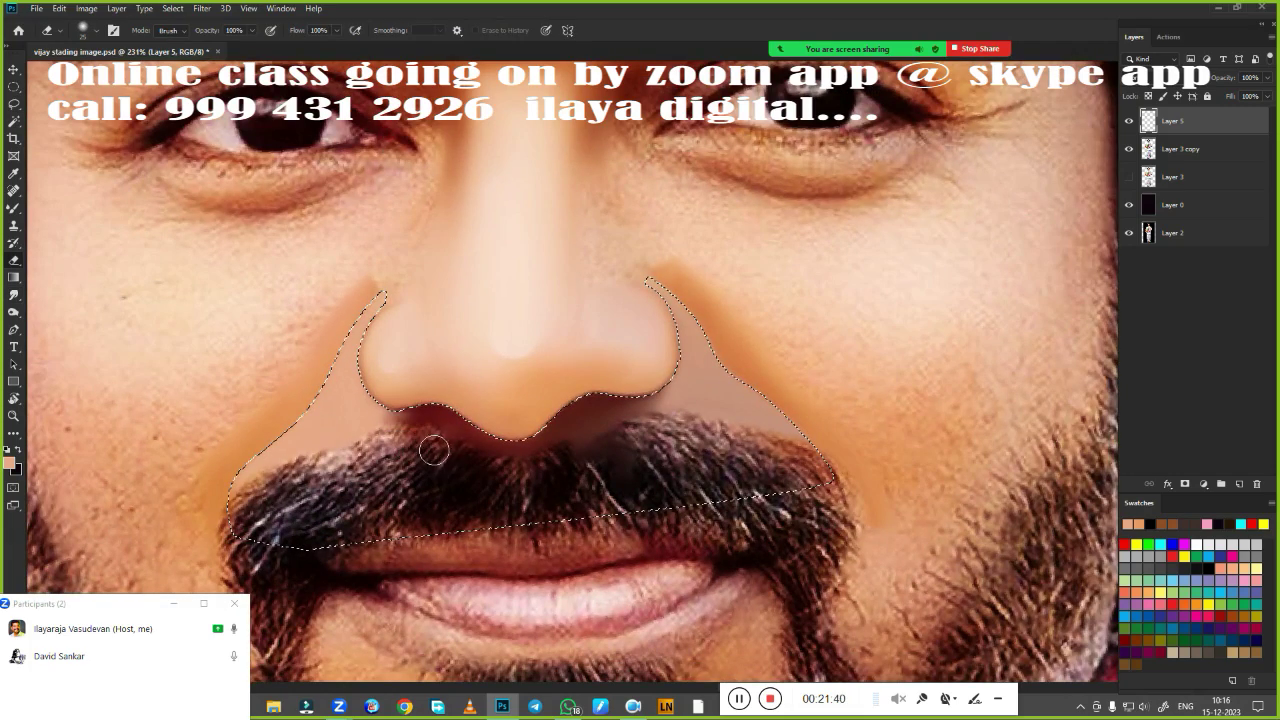
{"action": "key", "text": "ctrl+d"}
{"action": "scroll", "coordinate": [613, 437], "scroll_direction": "down", "scroll_amount": 5}
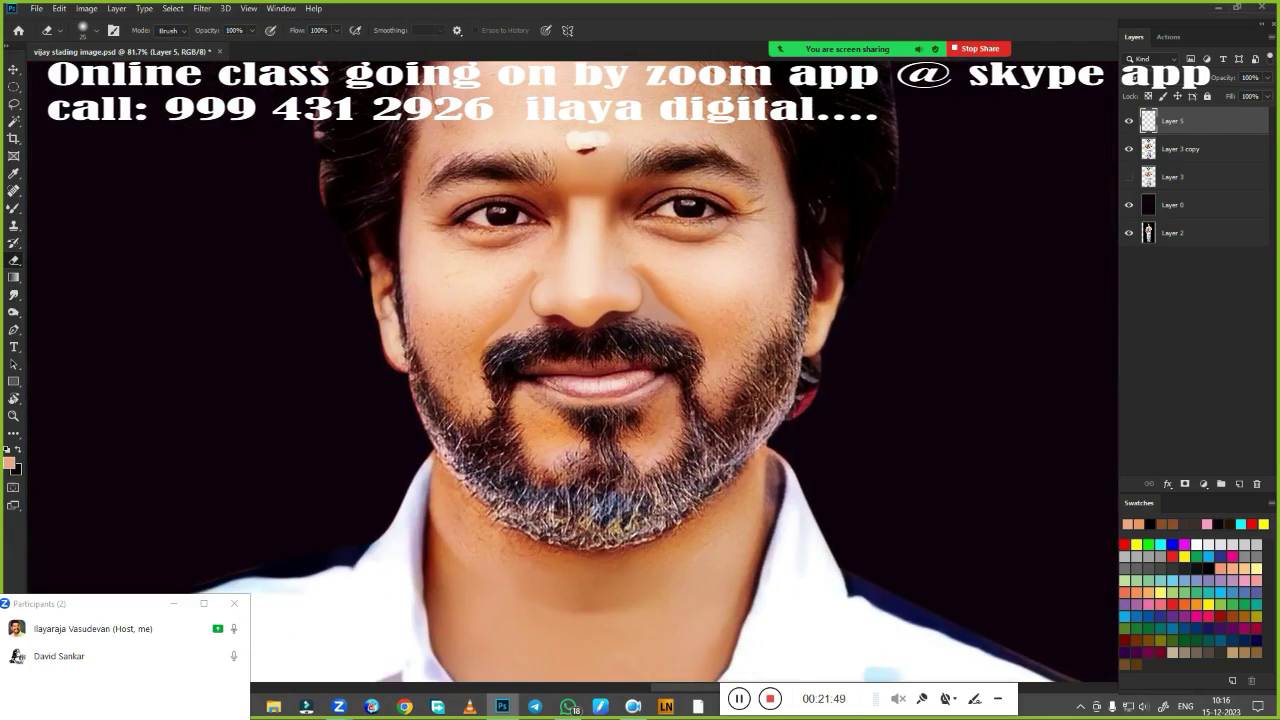
{"action": "key", "text": "b"}
{"action": "scroll", "coordinate": [600, 330], "scroll_direction": "up", "scroll_amount": 2}
{"action": "scroll", "coordinate": [600, 334], "scroll_direction": "up", "scroll_amount": 3}
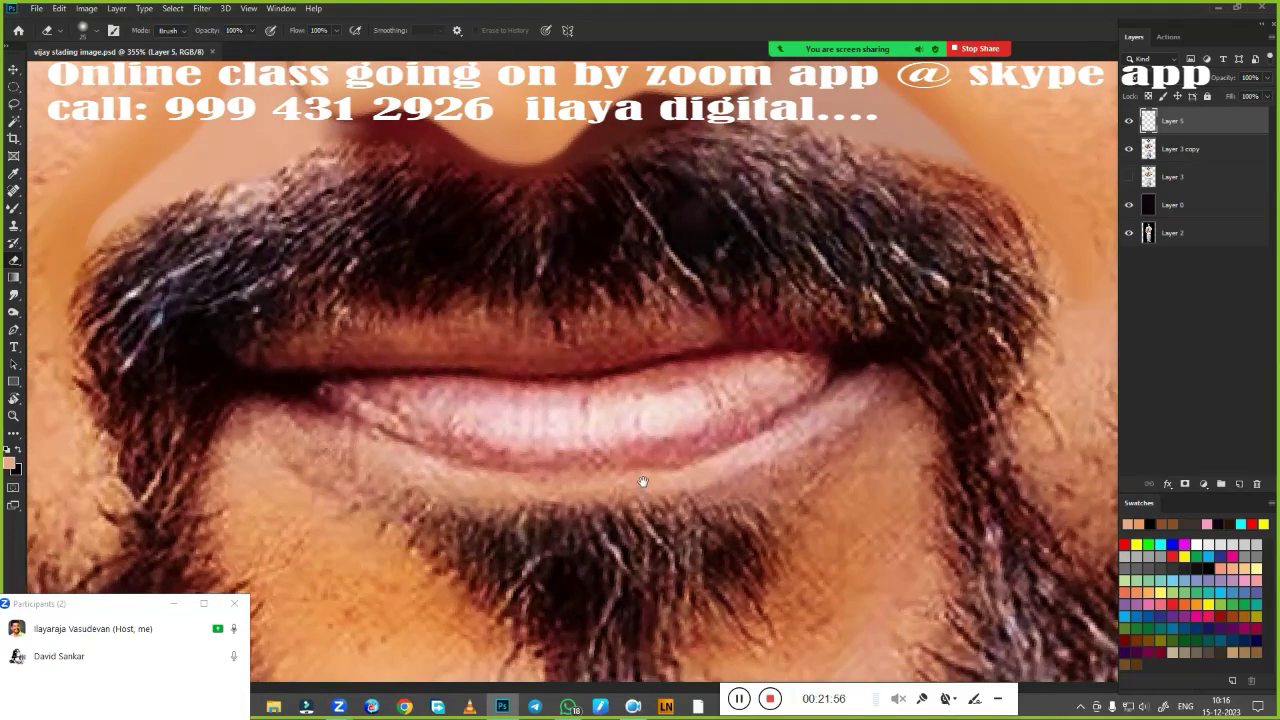
{"action": "scroll", "coordinate": [643, 486], "scroll_direction": "up", "scroll_amount": 2}
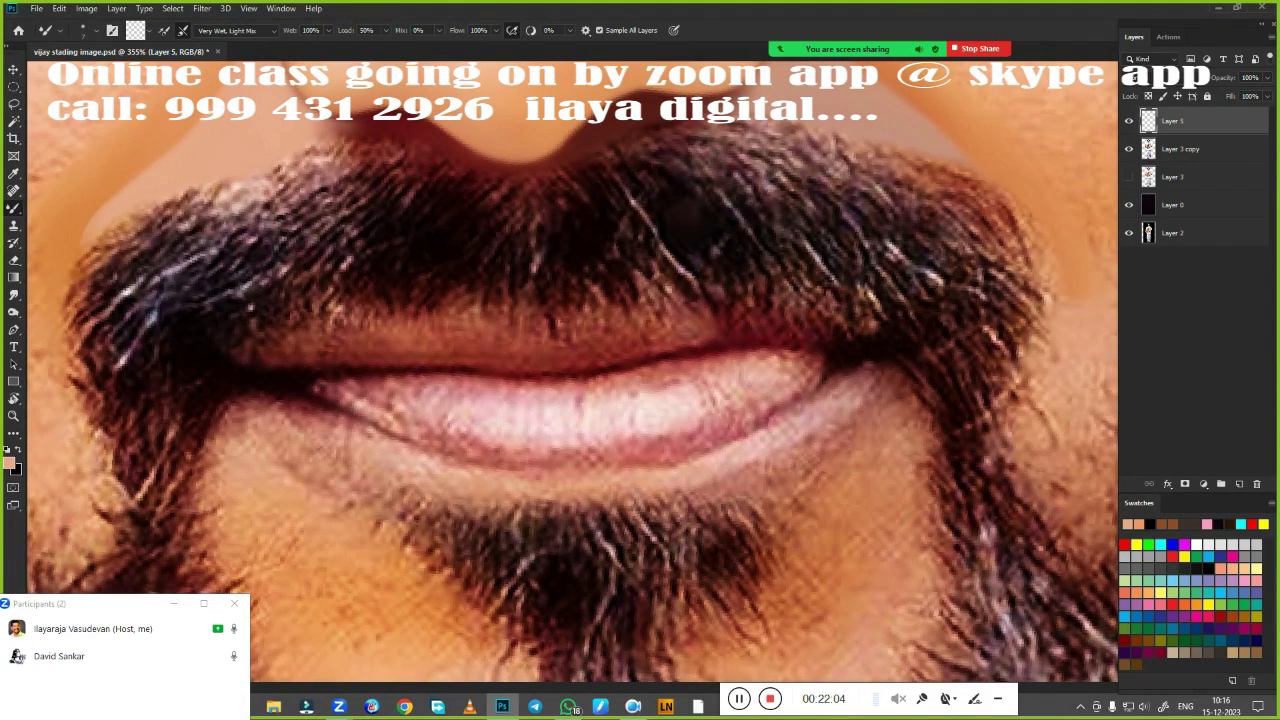
{"action": "left_click_drag", "start_coordinate": [312, 394], "coordinate": [560, 474]}
{"action": "left_click_drag", "start_coordinate": [840, 378], "coordinate": [706, 456]}
{"action": "mouse_move", "coordinate": [806, 396]}
{"action": "left_mouse_down"}
{"action": "mouse_move", "coordinate": [666, 456]}
{"action": "mouse_move", "coordinate": [498, 462]}
{"action": "left_mouse_up"}
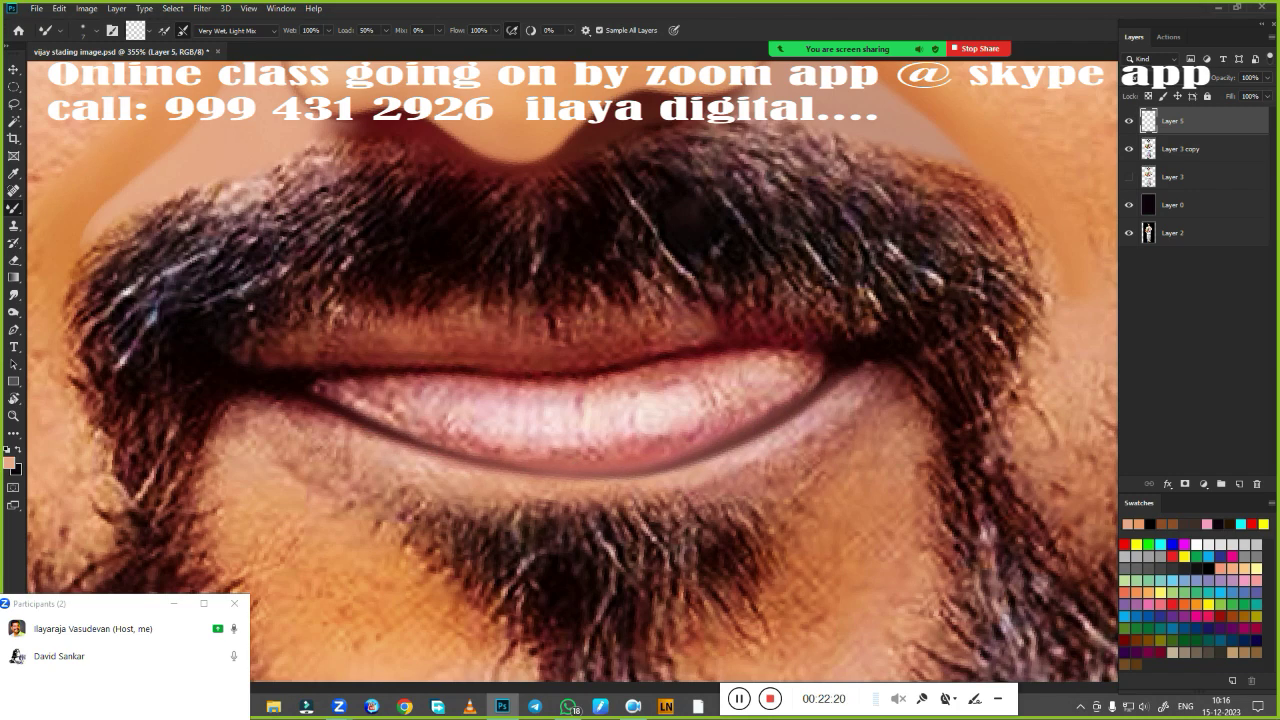
Blend lighter highlights into both lip corners and lighten the lower lip's left shadow
{"action": "left_click_drag", "start_coordinate": [790, 428], "coordinate": [874, 364]}
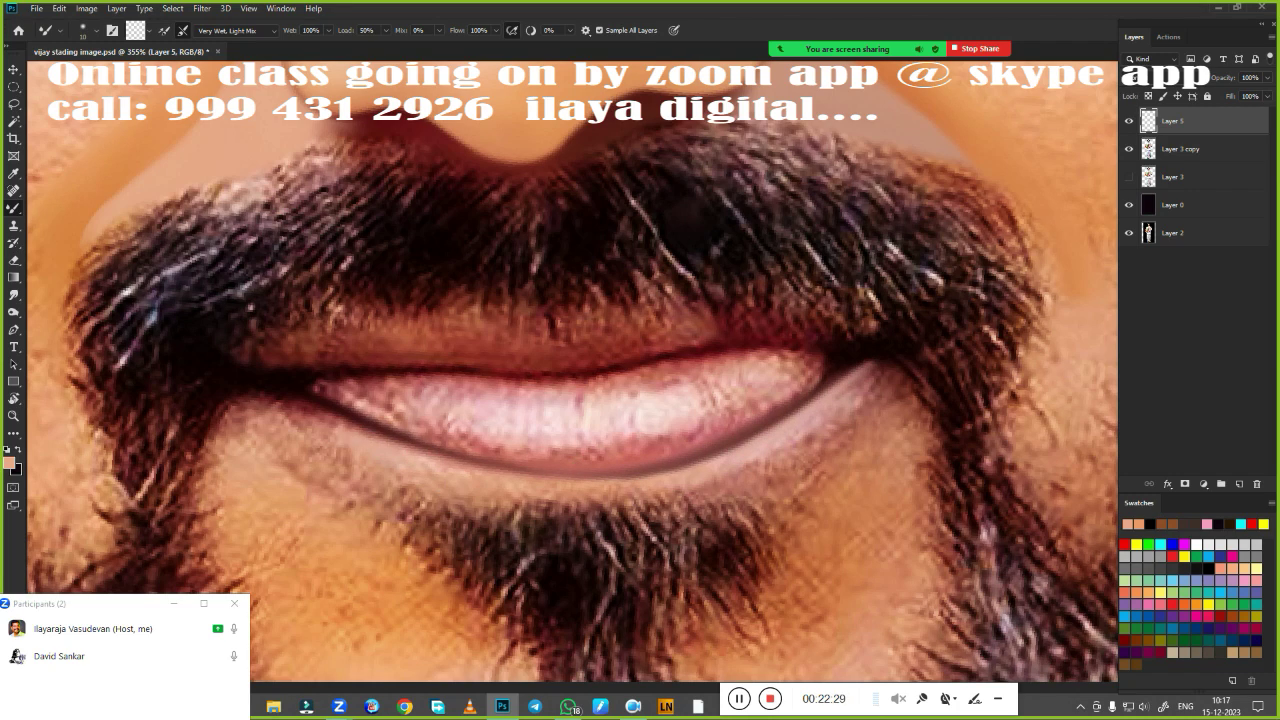
{"action": "left_click_drag", "start_coordinate": [370, 432], "coordinate": [245, 400]}
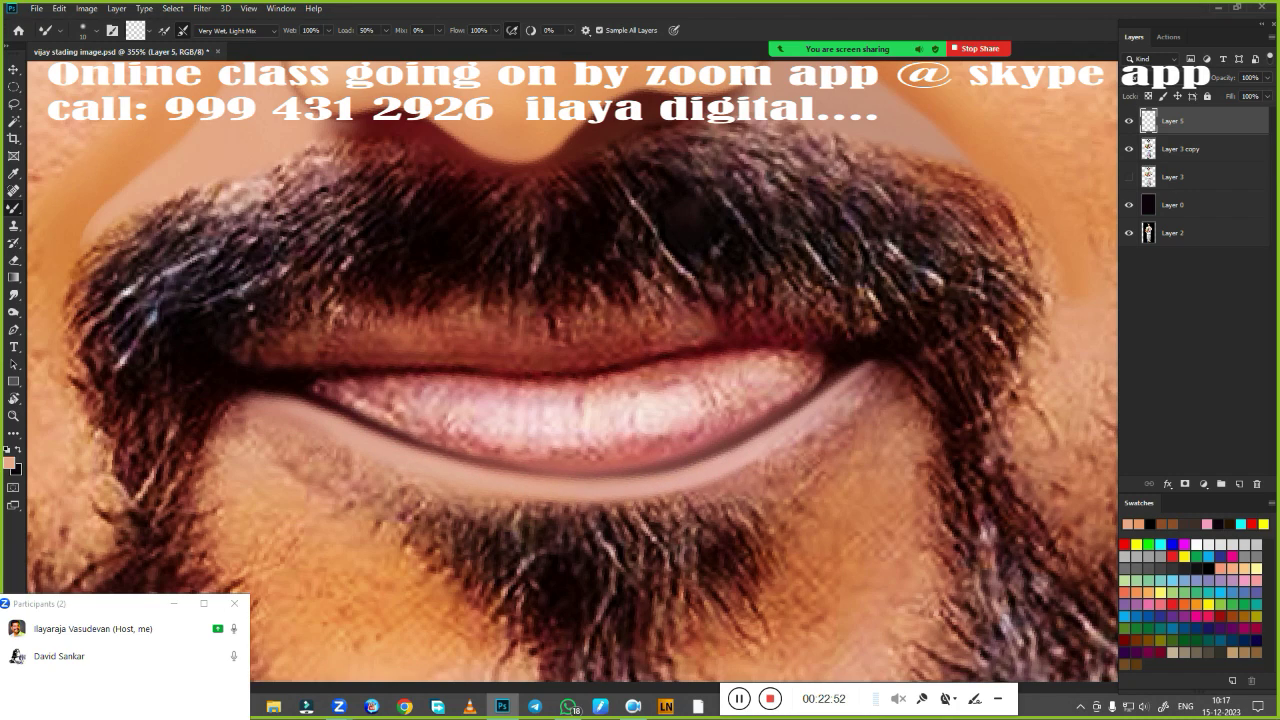
{"action": "left_click_drag", "start_coordinate": [845, 395], "coordinate": [895, 362]}
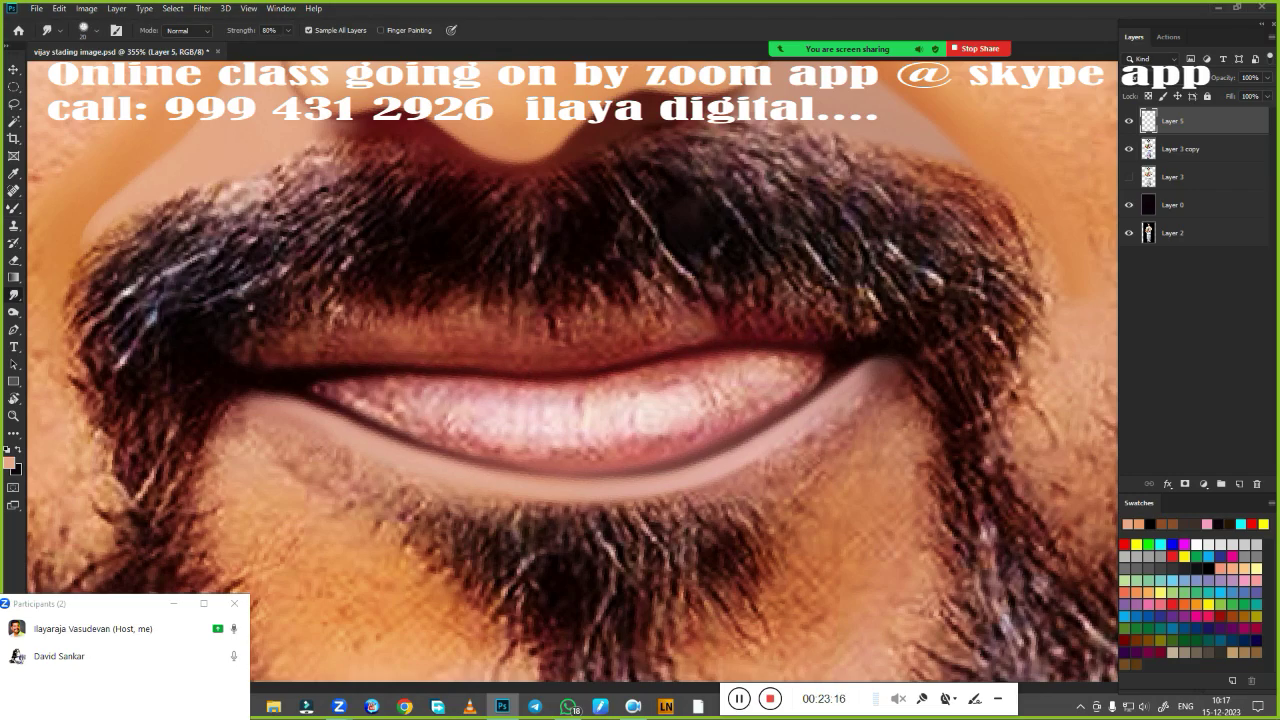
{"action": "key", "text": "f"}
{"action": "key", "text": "f"}
{"action": "scroll", "coordinate": [680, 467], "scroll_direction": "up", "scroll_amount": 1}
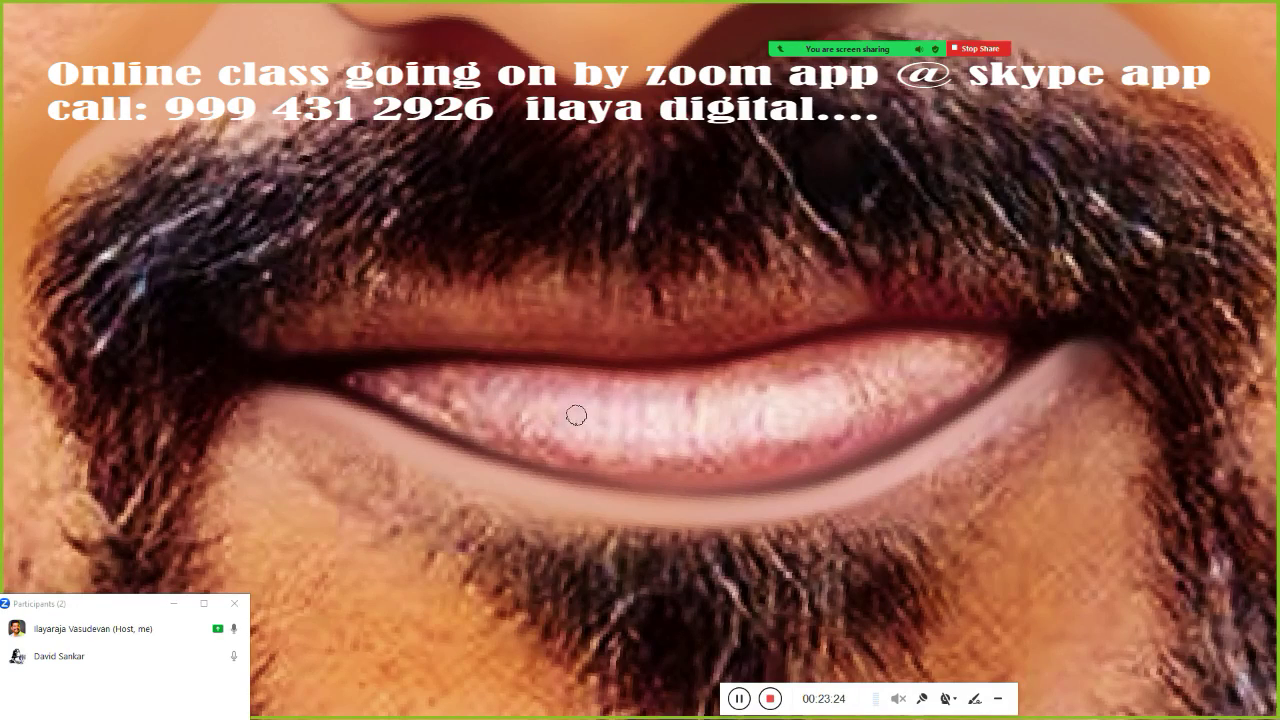
Brush the teeth from right to left into a smooth, light painted surface
{"action": "left_click_drag", "start_coordinate": [819, 399], "coordinate": [924, 363]}
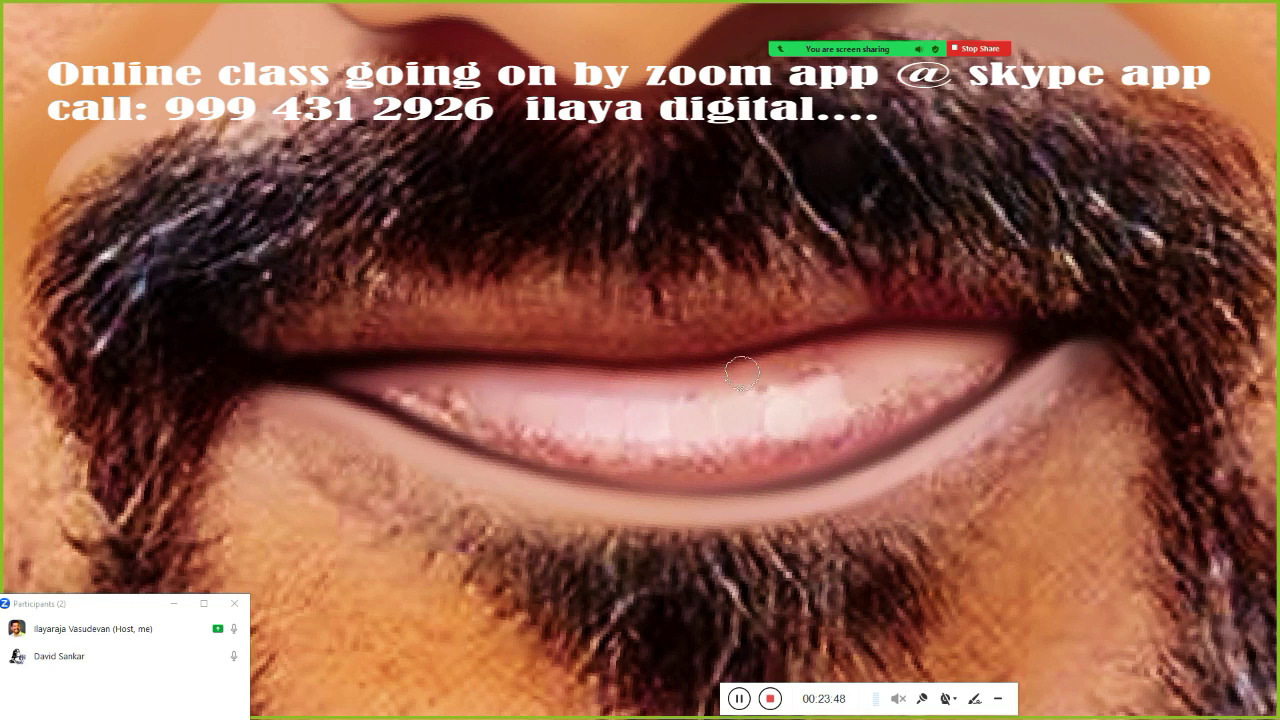
{"action": "mouse_move", "coordinate": [395, 395]}
{"action": "left_mouse_down"}
{"action": "mouse_move", "coordinate": [660, 457]}
{"action": "mouse_move", "coordinate": [943, 380]}
{"action": "mouse_move", "coordinate": [1005, 345]}
{"action": "left_mouse_up"}
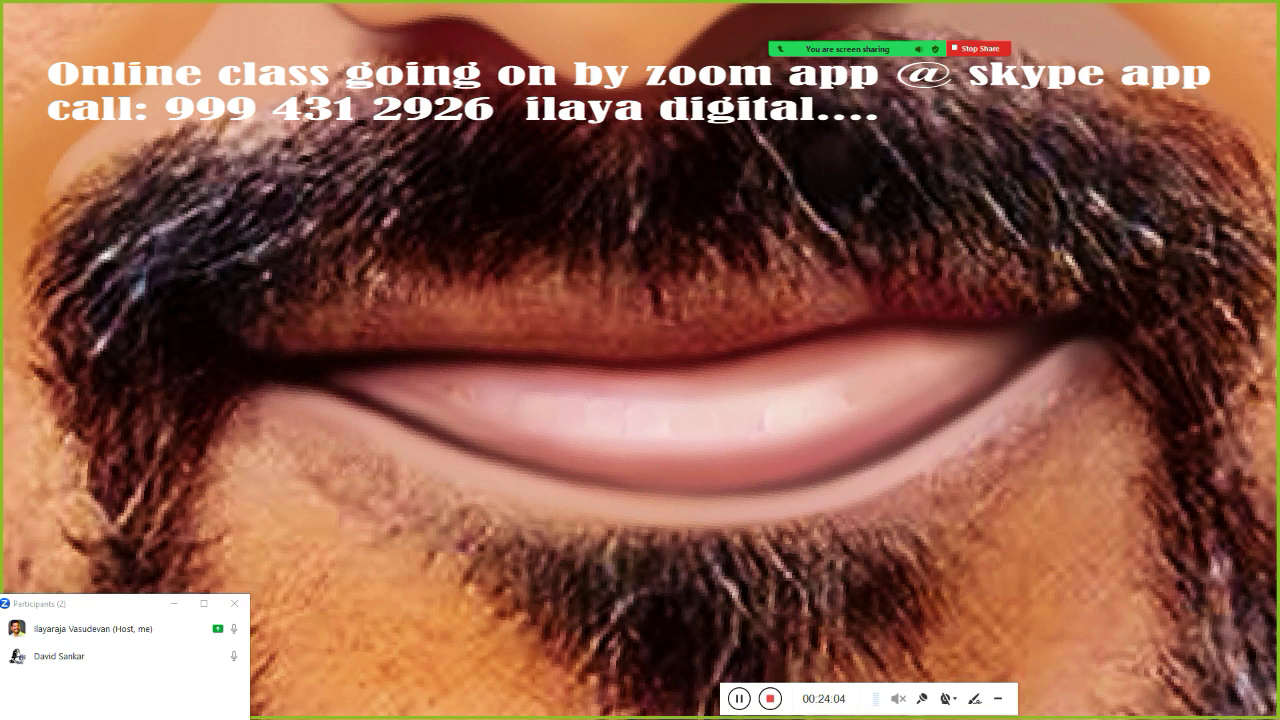
{"action": "left_click_drag", "start_coordinate": [380, 398], "coordinate": [452, 391]}
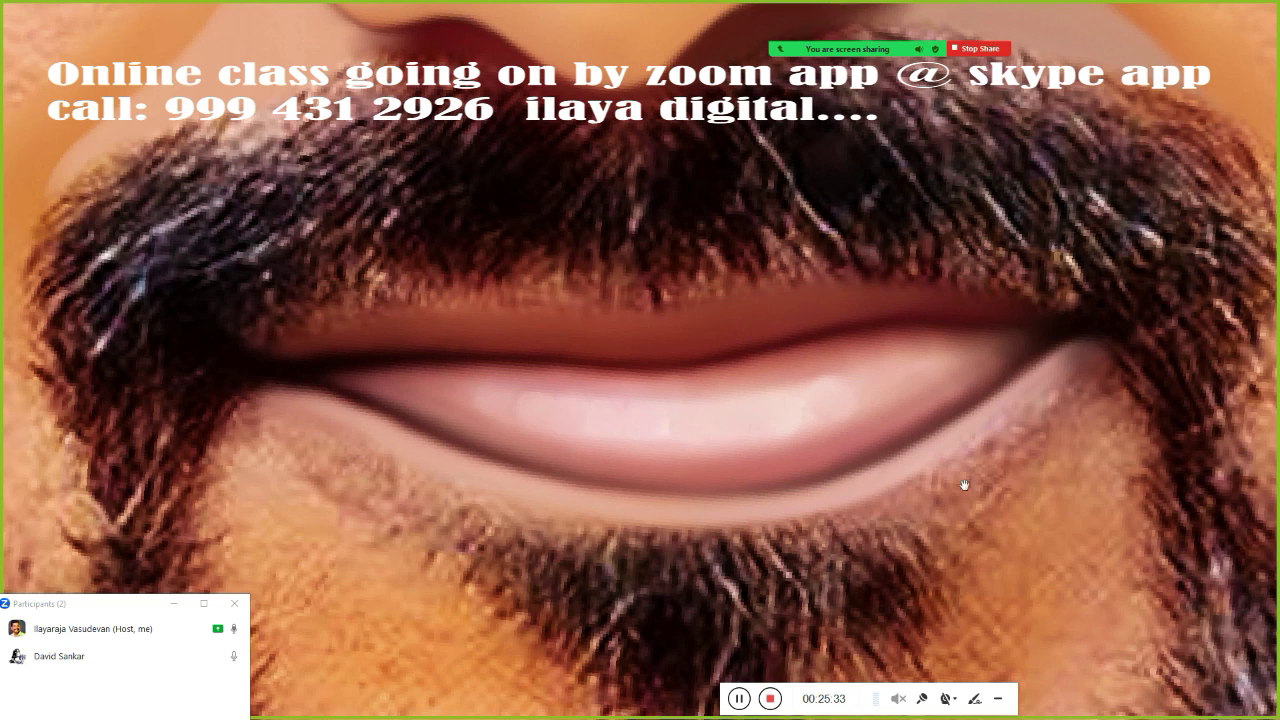
Hide Layer 5, curve the Pen path along the lower lip, and smooth the lip edge
{"action": "key", "text": "F7"}
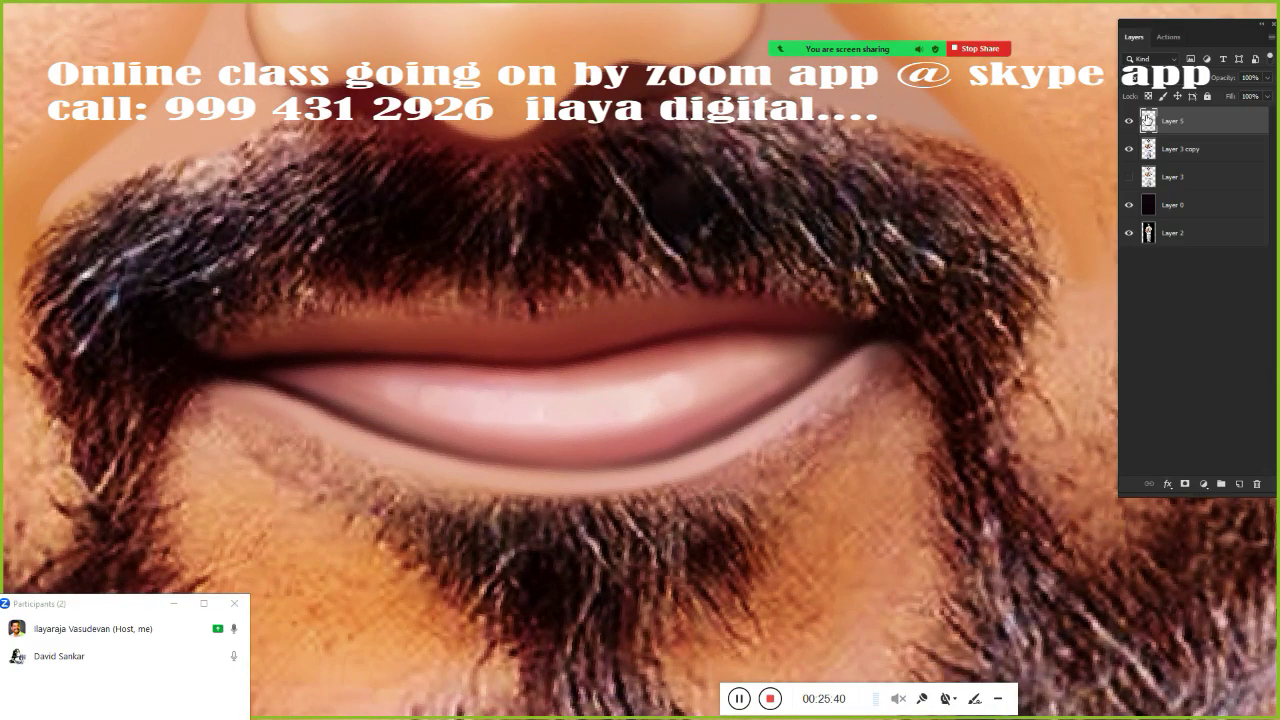
{"action": "left_click", "coordinate": [1129, 120]}
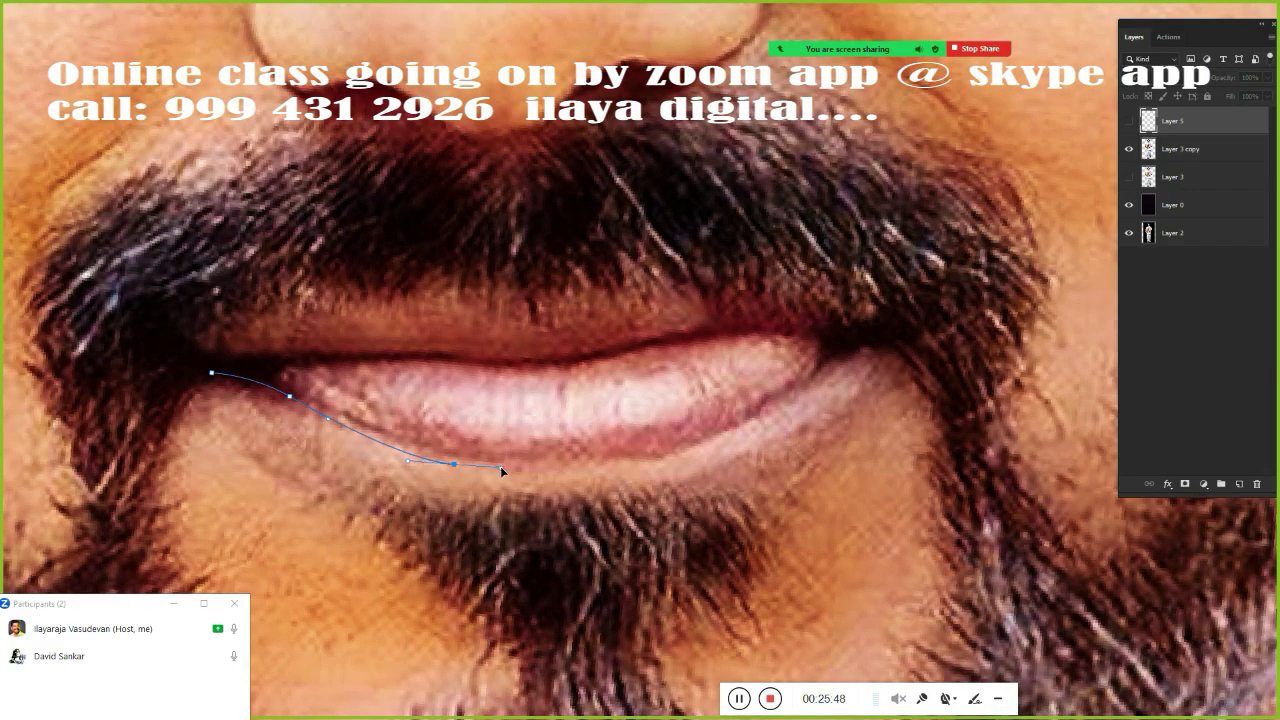
{"action": "left_click_drag", "start_coordinate": [731, 427], "coordinate": [771, 403]}
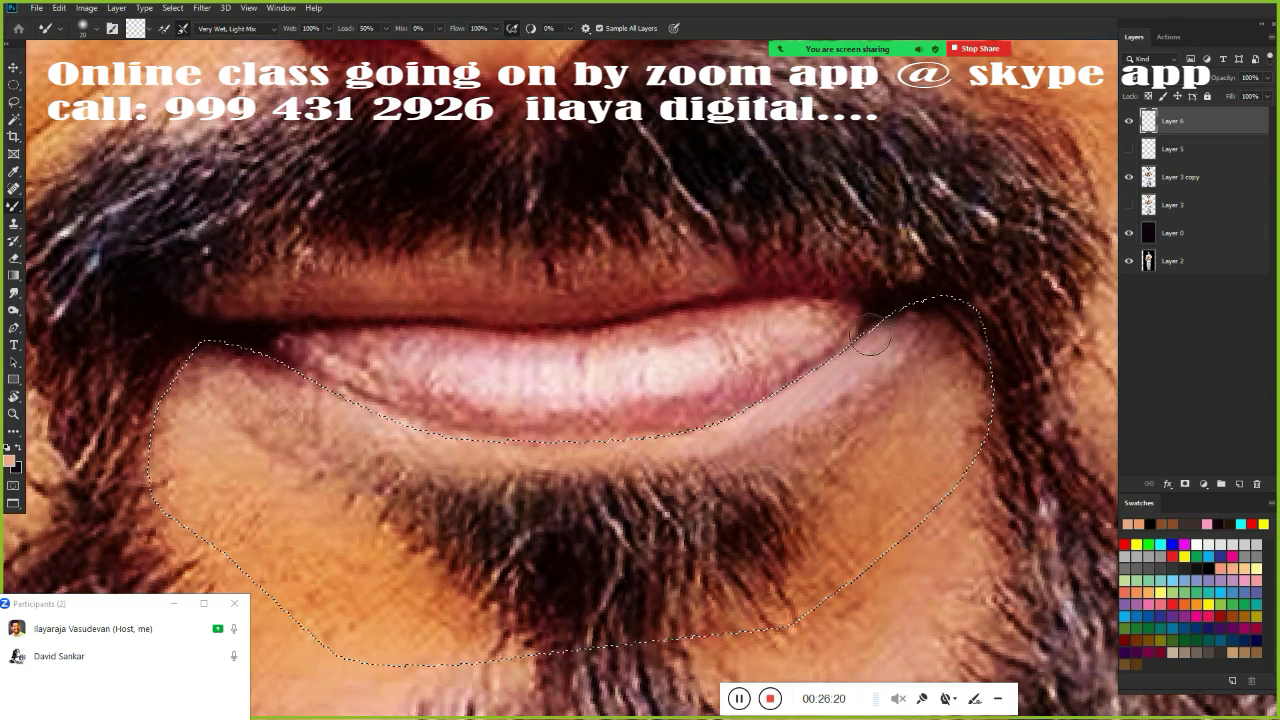
{"action": "mouse_move", "coordinate": [910, 325]}
{"action": "left_mouse_down"}
{"action": "mouse_move", "coordinate": [837, 371]}
{"action": "mouse_move", "coordinate": [650, 440]}
{"action": "mouse_move", "coordinate": [375, 418]}
{"action": "mouse_move", "coordinate": [200, 345]}
{"action": "left_mouse_up"}
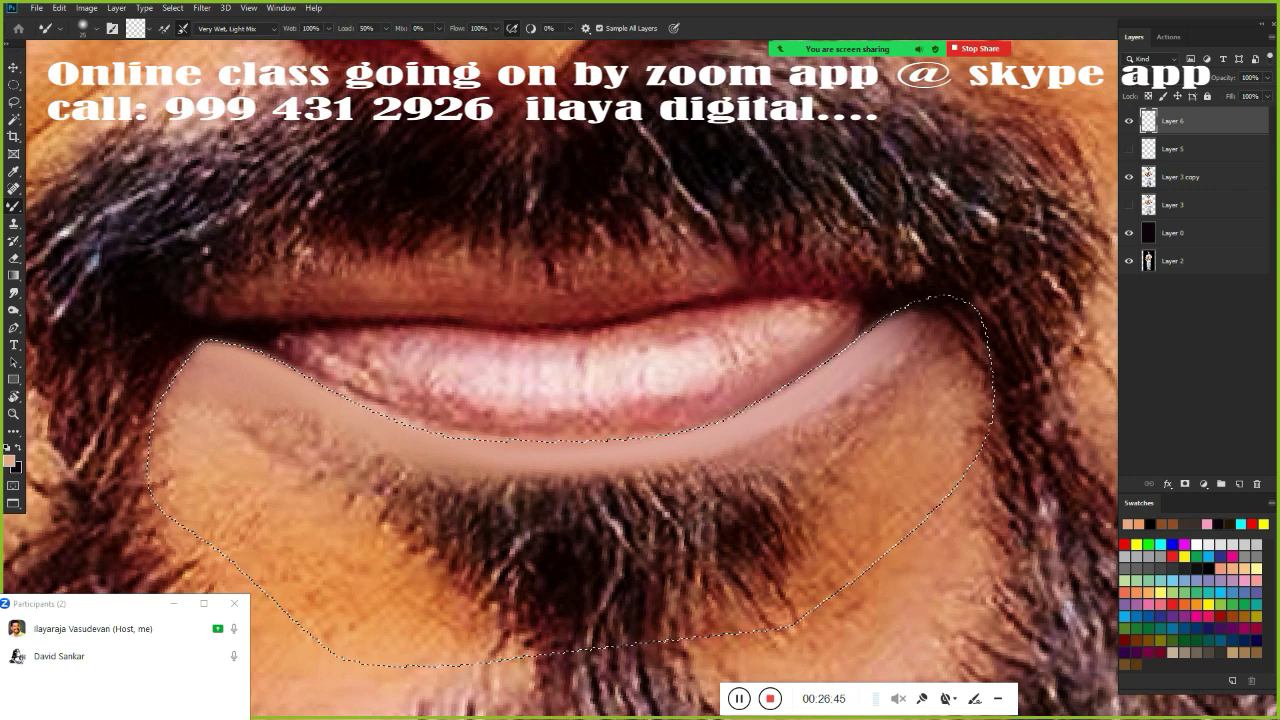
{"action": "mouse_move", "coordinate": [750, 403]}
{"action": "left_mouse_down"}
{"action": "mouse_move", "coordinate": [943, 286]}
{"action": "mouse_move", "coordinate": [315, 383]}
{"action": "mouse_move", "coordinate": [454, 465]}
{"action": "left_mouse_up"}
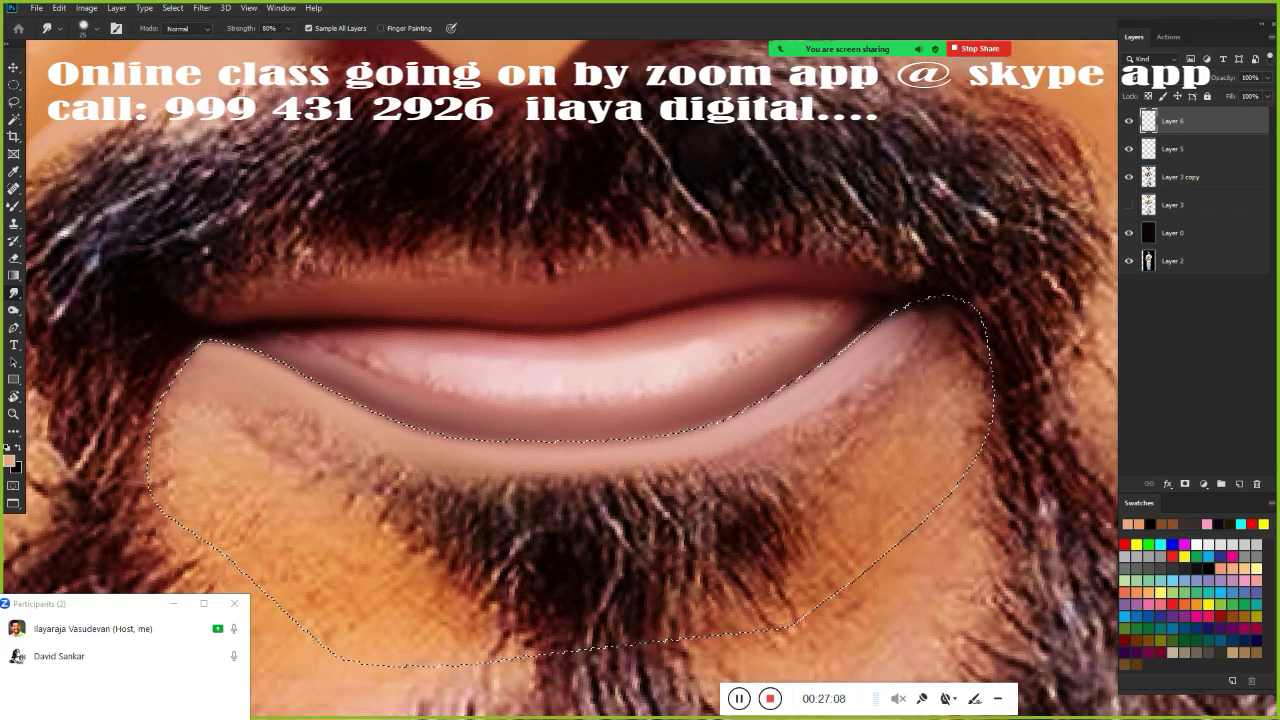
Blend the beard below the lip on both sides into smooth skin
{"action": "key", "text": "ctrl+0"}
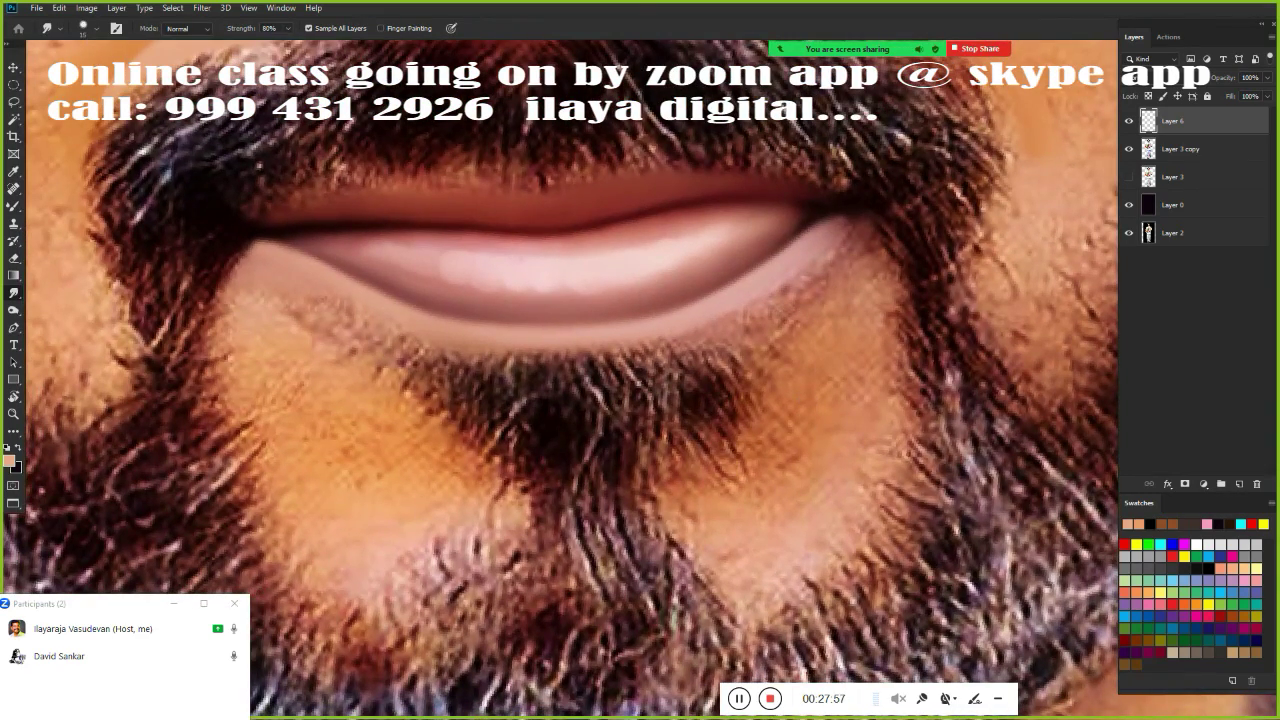
{"action": "mouse_move", "coordinate": [848, 258]}
{"action": "left_mouse_down"}
{"action": "mouse_move", "coordinate": [905, 400]}
{"action": "mouse_move", "coordinate": [900, 500]}
{"action": "mouse_move", "coordinate": [790, 306]}
{"action": "mouse_move", "coordinate": [750, 520]}
{"action": "mouse_move", "coordinate": [800, 357]}
{"action": "mouse_move", "coordinate": [814, 443]}
{"action": "left_mouse_up"}
{"action": "mouse_move", "coordinate": [245, 340]}
{"action": "left_mouse_down"}
{"action": "mouse_move", "coordinate": [286, 314]}
{"action": "mouse_move", "coordinate": [406, 414]}
{"action": "mouse_move", "coordinate": [251, 443]}
{"action": "mouse_move", "coordinate": [493, 543]}
{"action": "left_mouse_up"}
Erase the smudged chin patches with the Eraser to reveal the goatee again
{"action": "scroll", "coordinate": [366, 400], "scroll_direction": "down", "scroll_amount": 3}
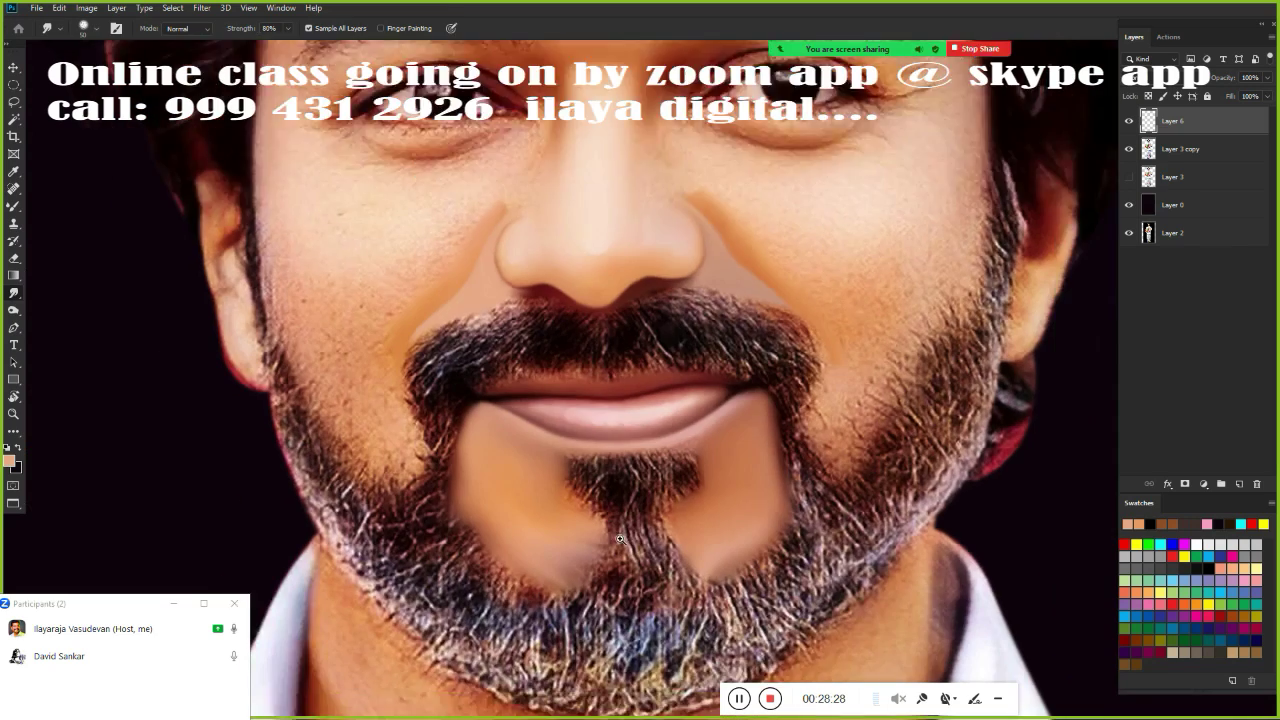
{"action": "key", "text": "e"}
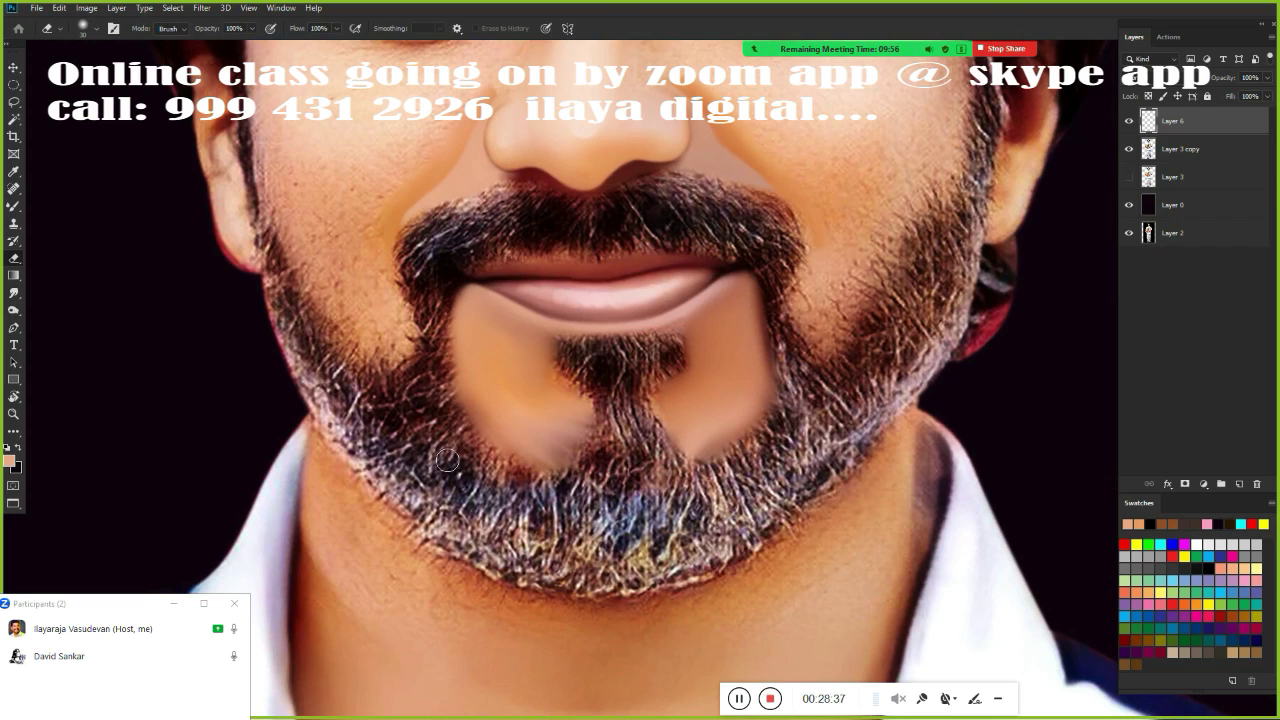
{"action": "mouse_move", "coordinate": [760, 290]}
{"action": "left_mouse_down"}
{"action": "mouse_move", "coordinate": [765, 400]}
{"action": "mouse_move", "coordinate": [500, 445]}
{"action": "left_mouse_up"}
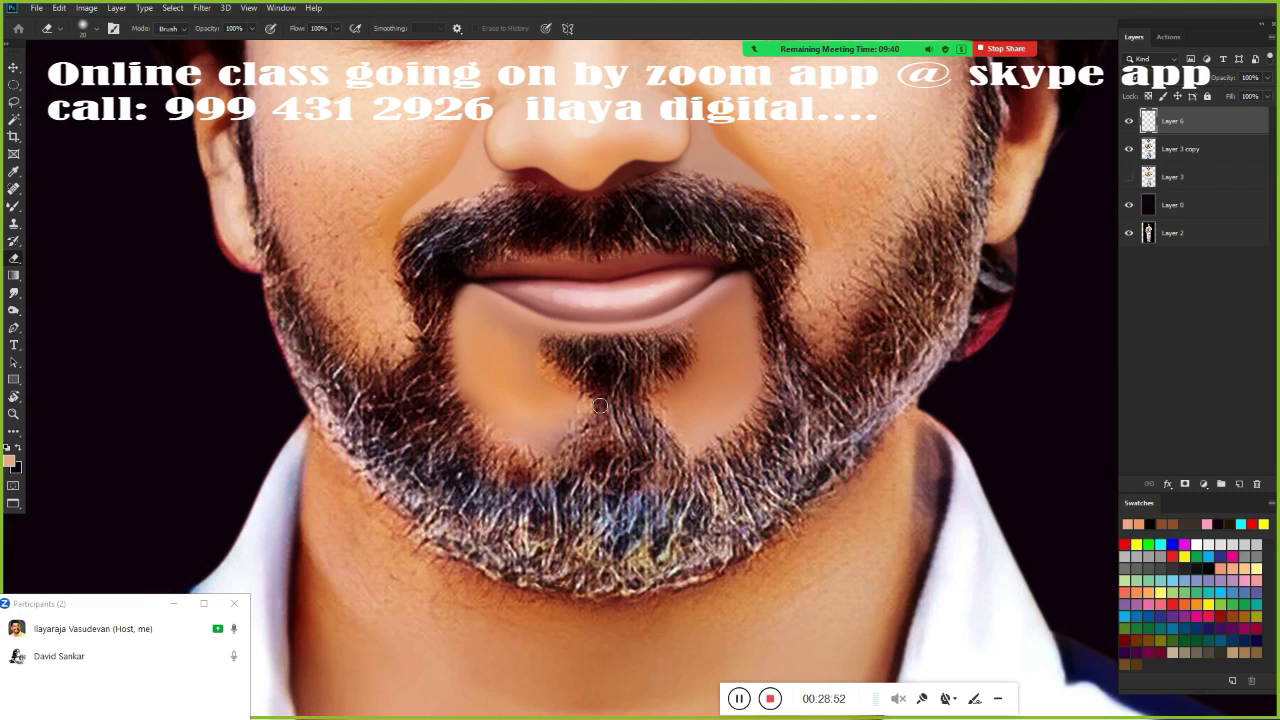
Add a new empty Layer 7 on top of the stack
{"action": "scroll", "coordinate": [733, 483], "scroll_direction": "down", "scroll_amount": 2}
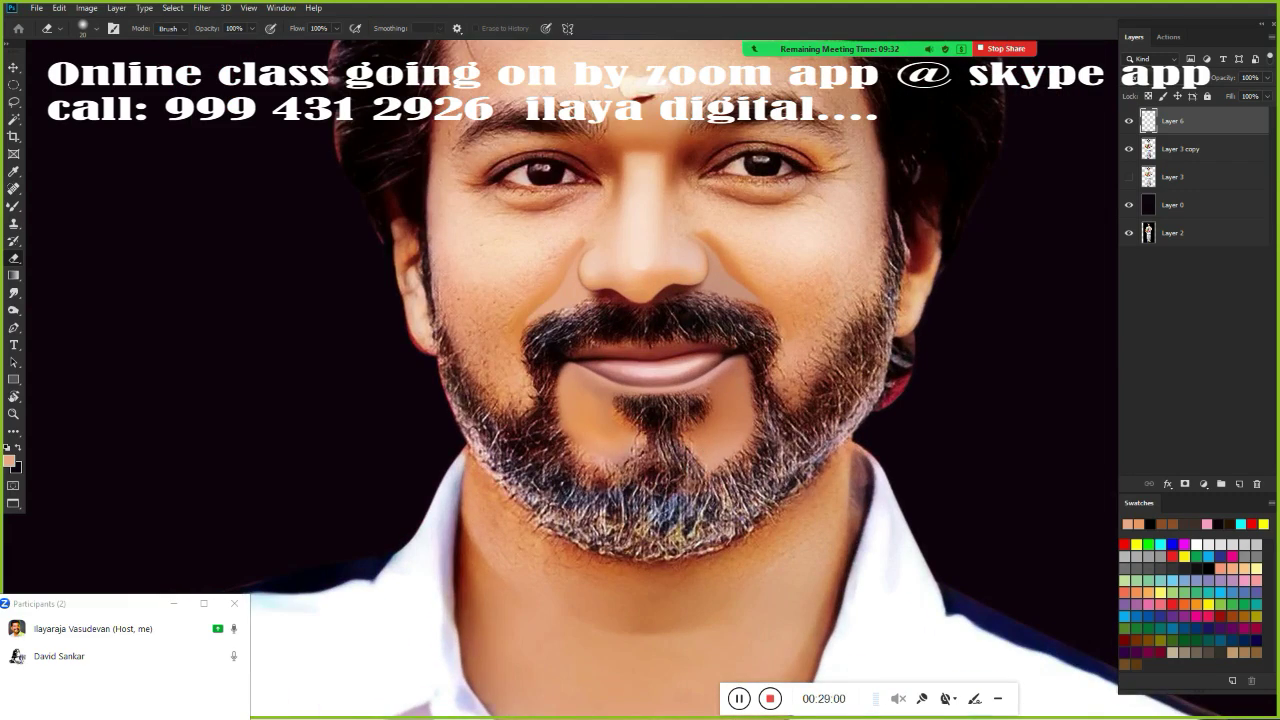
{"action": "scroll", "coordinate": [660, 366], "scroll_direction": "up", "scroll_amount": 2}
{"action": "scroll", "coordinate": [631, 429], "scroll_direction": "up", "scroll_amount": 1}
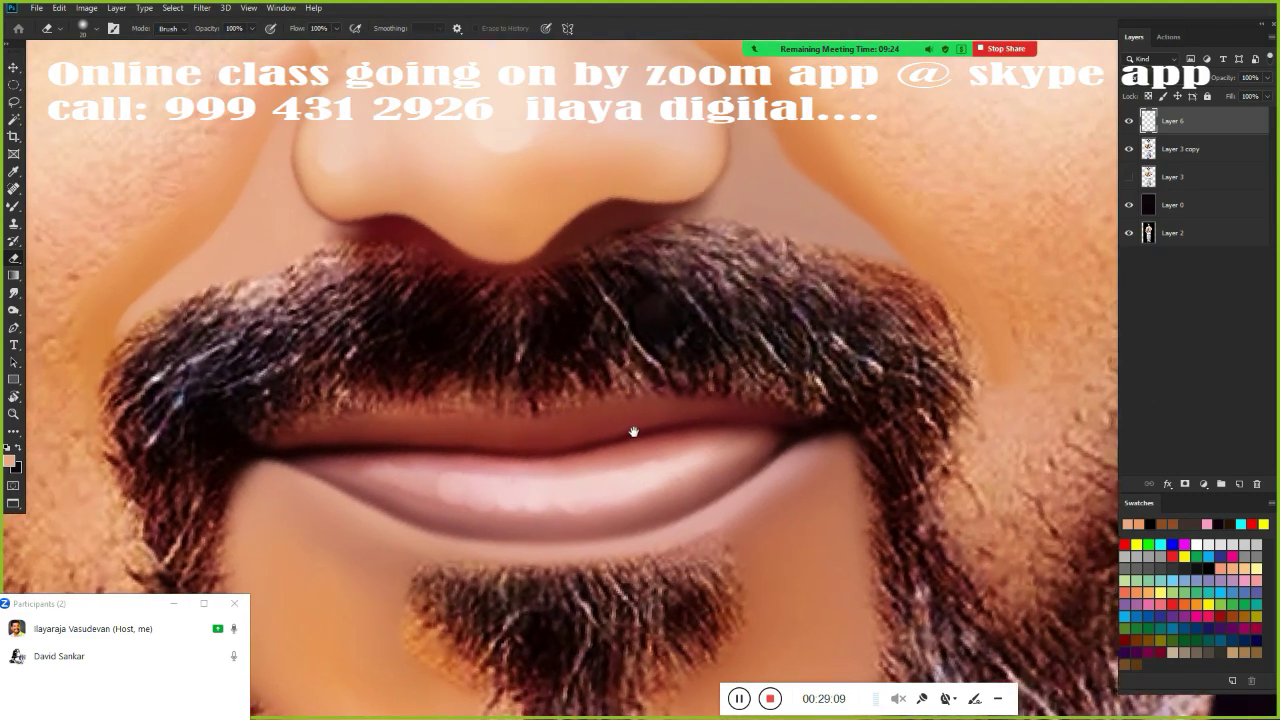
{"action": "key", "text": "ctrl+shift+alt+n"}
{"action": "scroll", "coordinate": [631, 429], "scroll_direction": "up", "scroll_amount": 1}
With the Smudge tool, smear the moustache's right side and edges into long streaks
{"action": "key", "text": "r"}
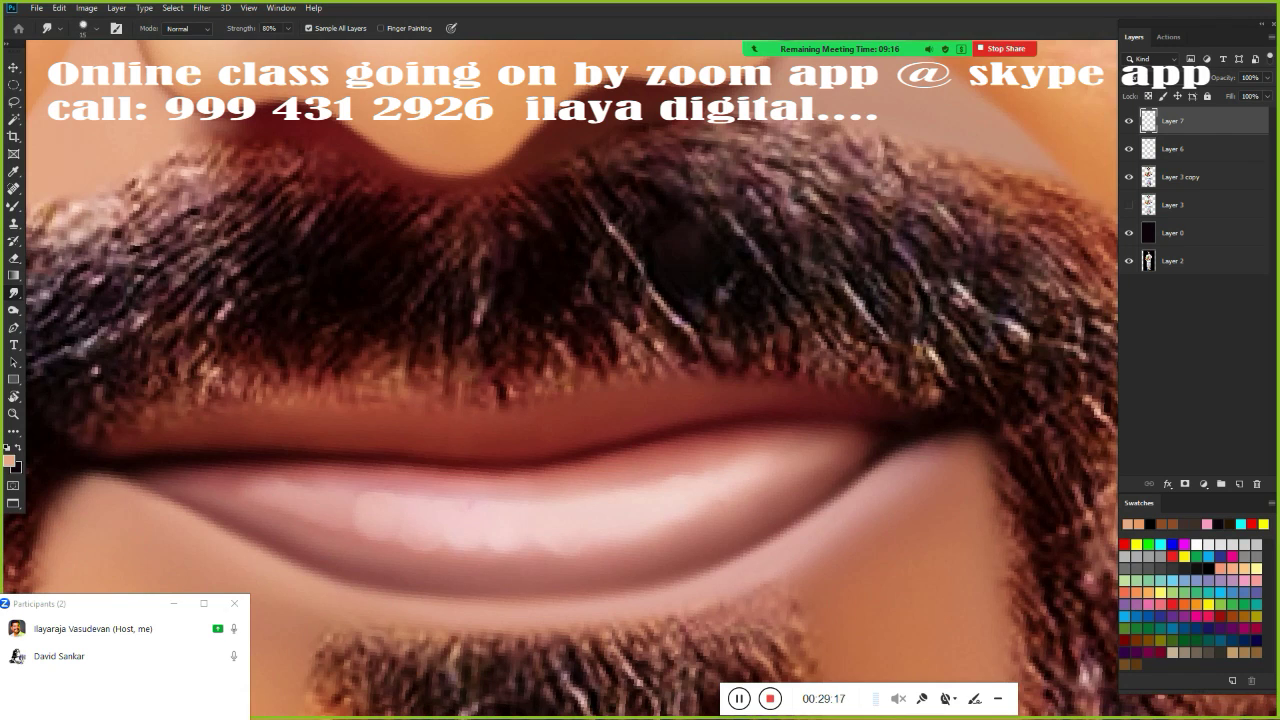
{"action": "scroll", "coordinate": [457, 314], "scroll_direction": "down", "scroll_amount": 1}
{"action": "mouse_move", "coordinate": [435, 368]}
{"action": "left_mouse_down"}
{"action": "mouse_move", "coordinate": [509, 409]}
{"action": "mouse_move", "coordinate": [551, 340]}
{"action": "mouse_move", "coordinate": [716, 320]}
{"action": "left_mouse_up"}
{"action": "left_click_drag", "start_coordinate": [869, 372], "coordinate": [935, 480]}
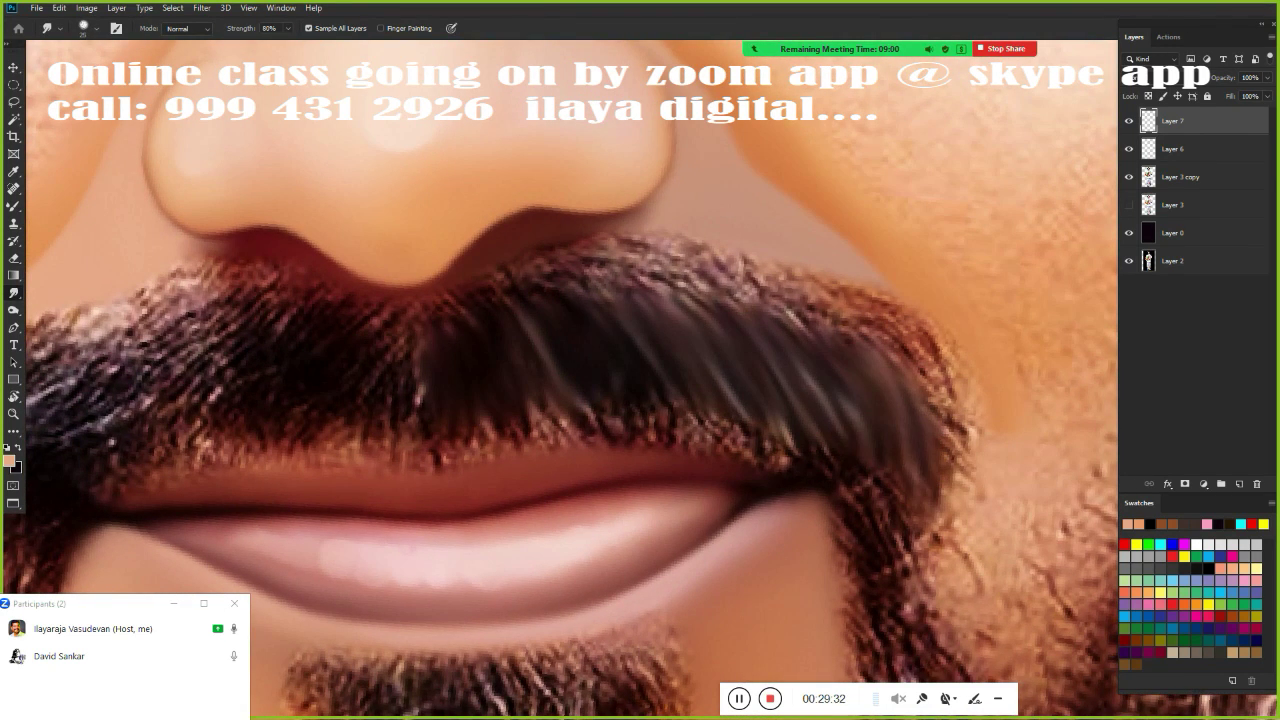
{"action": "mouse_move", "coordinate": [545, 265]}
{"action": "left_mouse_down"}
{"action": "mouse_move", "coordinate": [790, 315]}
{"action": "mouse_move", "coordinate": [900, 355]}
{"action": "mouse_move", "coordinate": [955, 485]}
{"action": "left_mouse_up"}
{"action": "mouse_move", "coordinate": [440, 450]}
{"action": "left_mouse_down"}
{"action": "mouse_move", "coordinate": [543, 417]}
{"action": "mouse_move", "coordinate": [663, 451]}
{"action": "mouse_move", "coordinate": [789, 462]}
{"action": "left_mouse_up"}
{"action": "left_click_drag", "start_coordinate": [824, 423], "coordinate": [897, 540]}
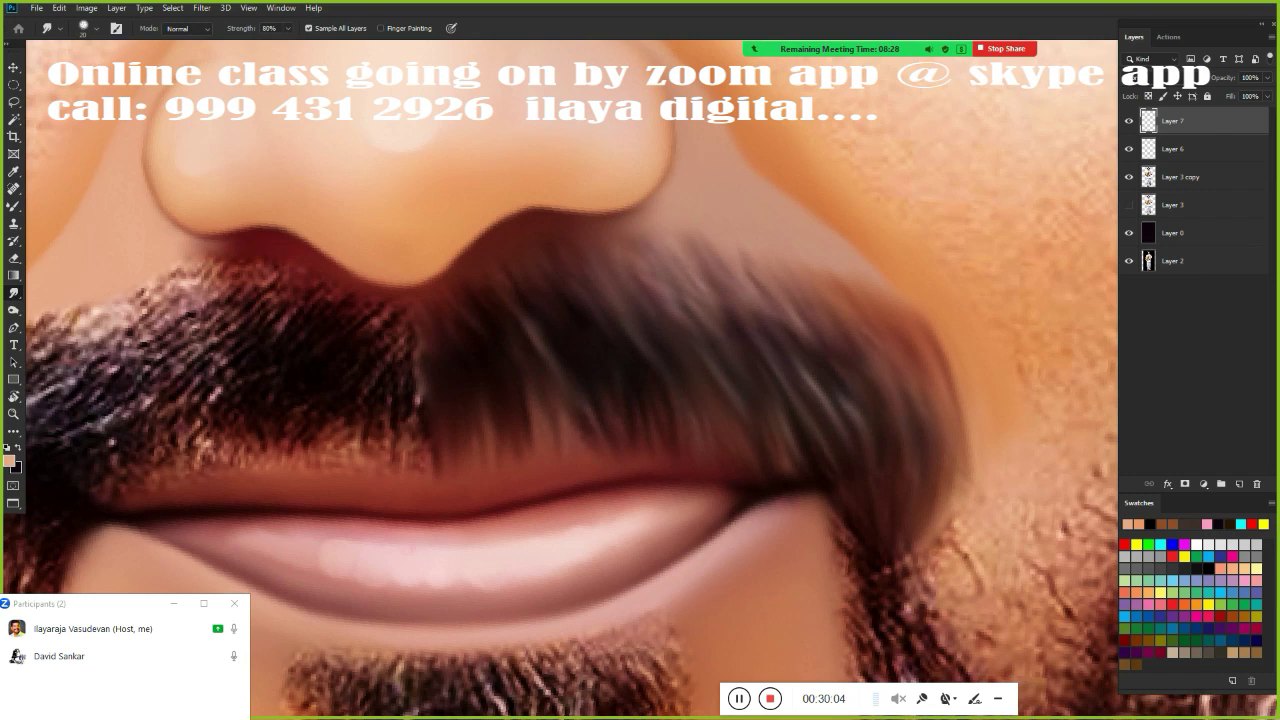
Smudge the right lip corner and the left moustache into soft, dark streaks
{"action": "scroll", "coordinate": [714, 471], "scroll_direction": "down", "scroll_amount": 5}
{"action": "scroll", "coordinate": [714, 471], "scroll_direction": "up", "scroll_amount": 3}
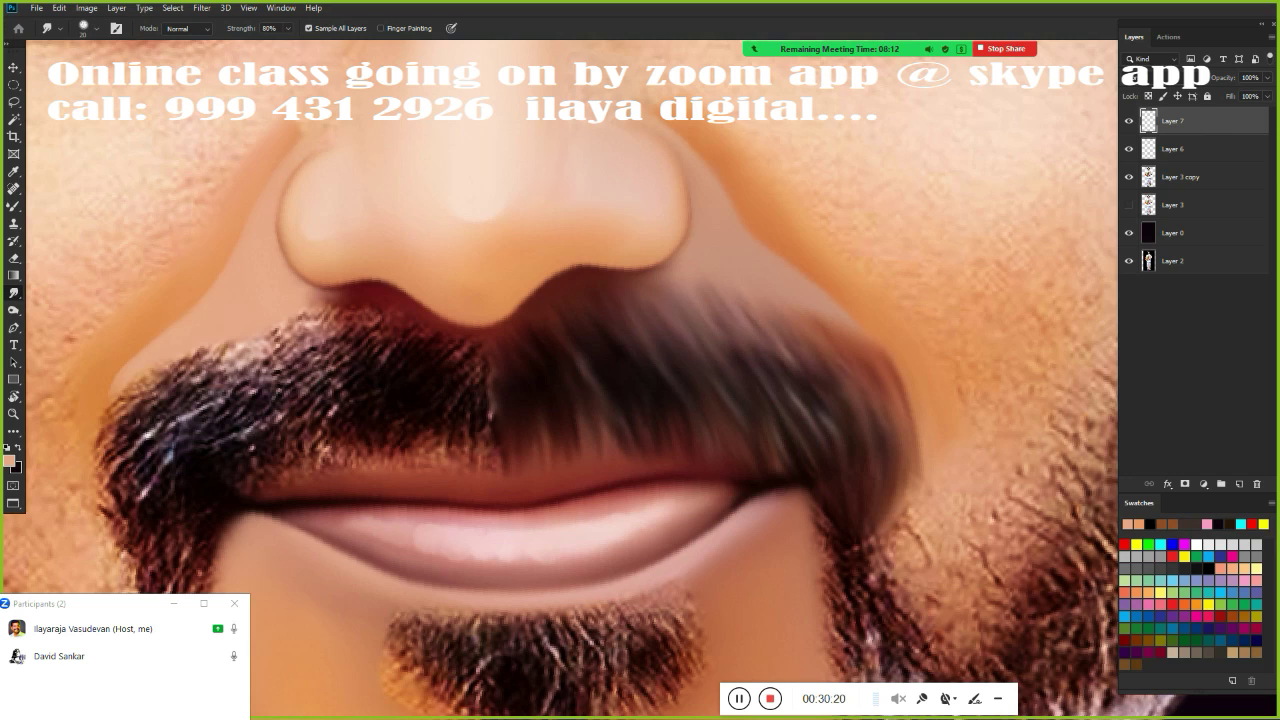
{"action": "left_click_drag", "start_coordinate": [813, 495], "coordinate": [821, 564]}
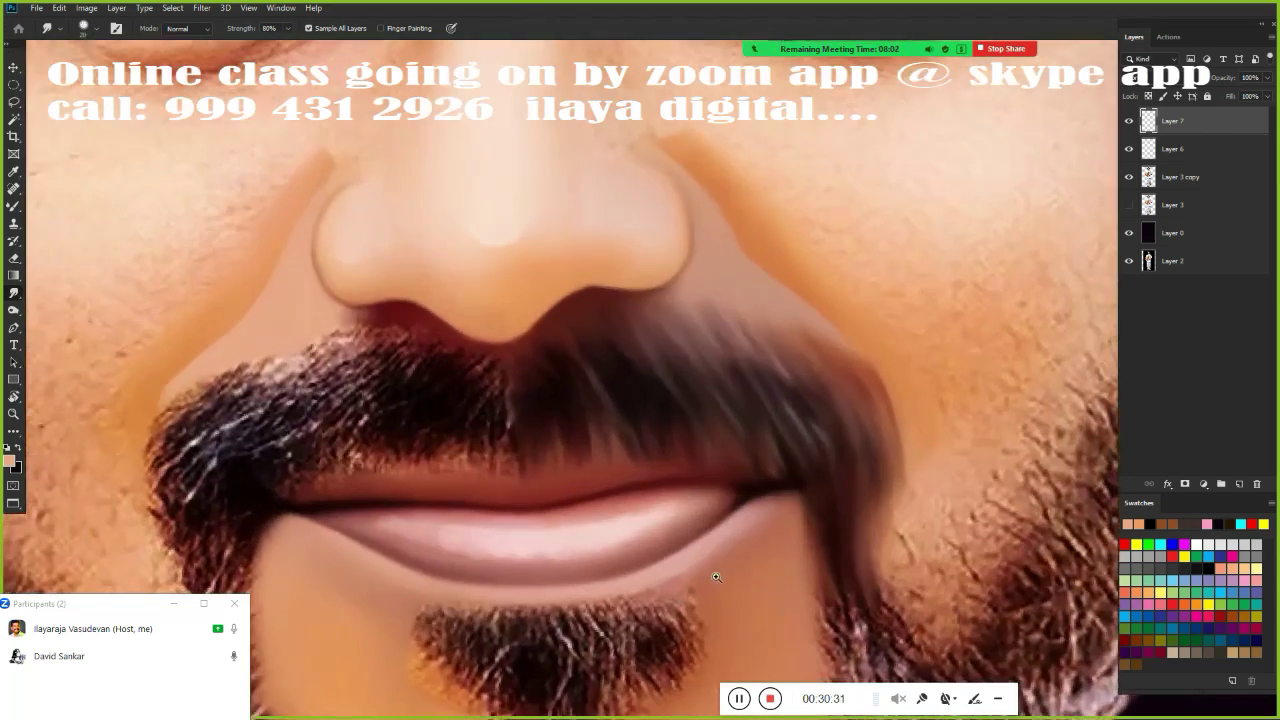
{"action": "scroll", "coordinate": [250, 400], "scroll_direction": "up", "scroll_amount": 3}
{"action": "mouse_move", "coordinate": [270, 310]}
{"action": "left_mouse_down"}
{"action": "mouse_move", "coordinate": [277, 400]}
{"action": "mouse_move", "coordinate": [340, 398]}
{"action": "mouse_move", "coordinate": [531, 214]}
{"action": "mouse_move", "coordinate": [620, 297]}
{"action": "mouse_move", "coordinate": [757, 297]}
{"action": "left_mouse_up"}
{"action": "mouse_move", "coordinate": [295, 370]}
{"action": "left_mouse_down"}
{"action": "mouse_move", "coordinate": [269, 279]}
{"action": "mouse_move", "coordinate": [642, 146]}
{"action": "mouse_move", "coordinate": [628, 222]}
{"action": "left_mouse_up"}
{"action": "left_click_drag", "start_coordinate": [488, 240], "coordinate": [570, 230]}
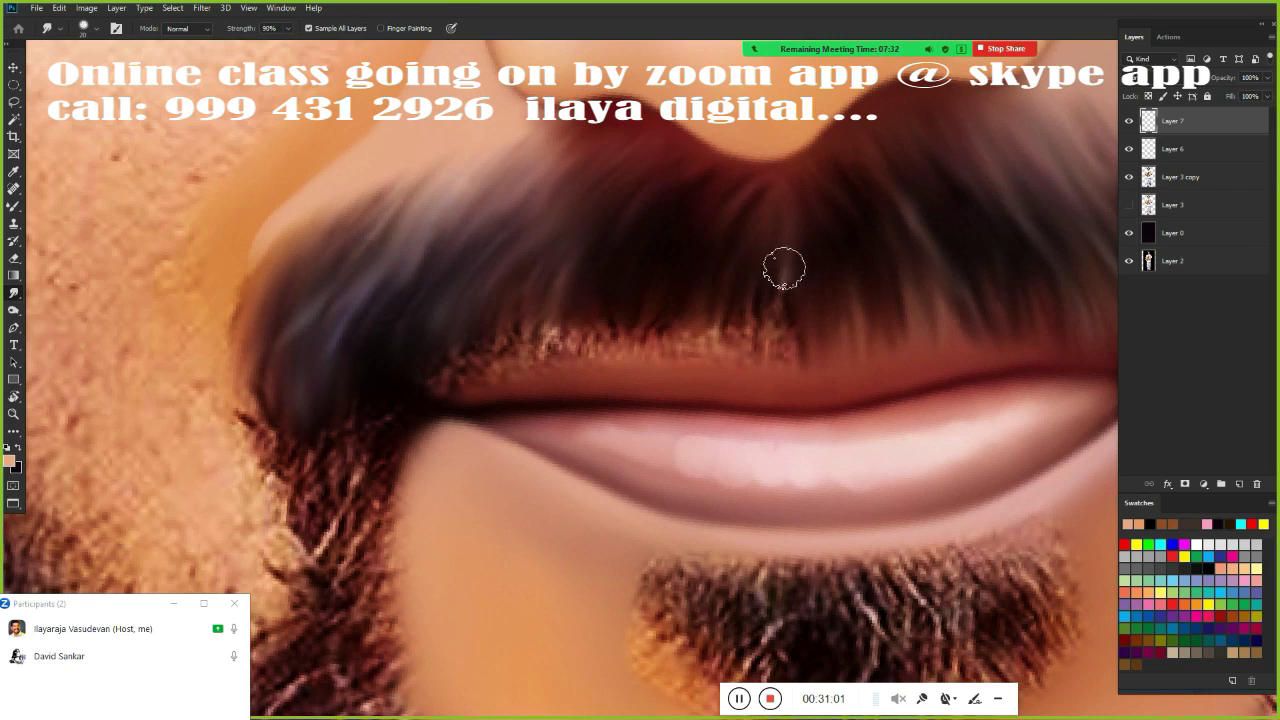
{"action": "mouse_move", "coordinate": [248, 420]}
{"action": "left_mouse_down"}
{"action": "mouse_move", "coordinate": [306, 503]}
{"action": "mouse_move", "coordinate": [509, 286]}
{"action": "mouse_move", "coordinate": [639, 263]}
{"action": "mouse_move", "coordinate": [754, 271]}
{"action": "left_mouse_up"}
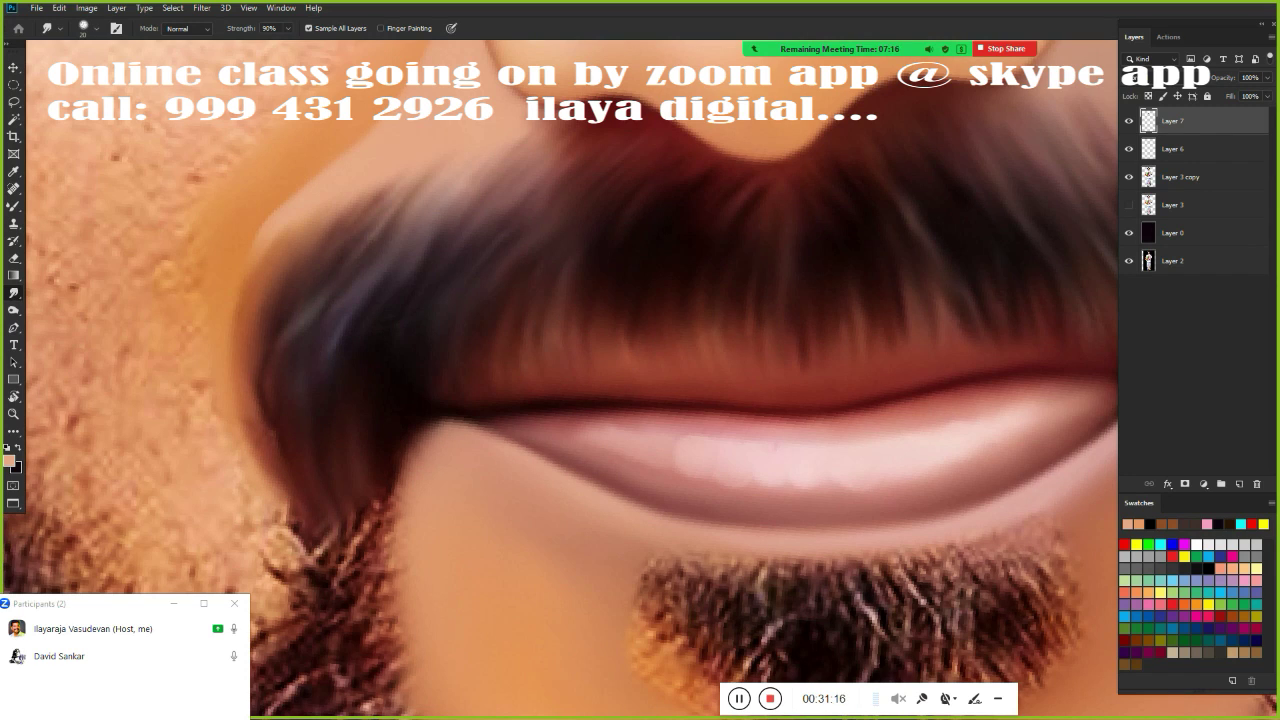
Smear the goatee's left and right sides into soft strokes
{"action": "scroll", "coordinate": [529, 486], "scroll_direction": "down", "scroll_amount": 3}
{"action": "scroll", "coordinate": [523, 480], "scroll_direction": "up", "scroll_amount": 1}
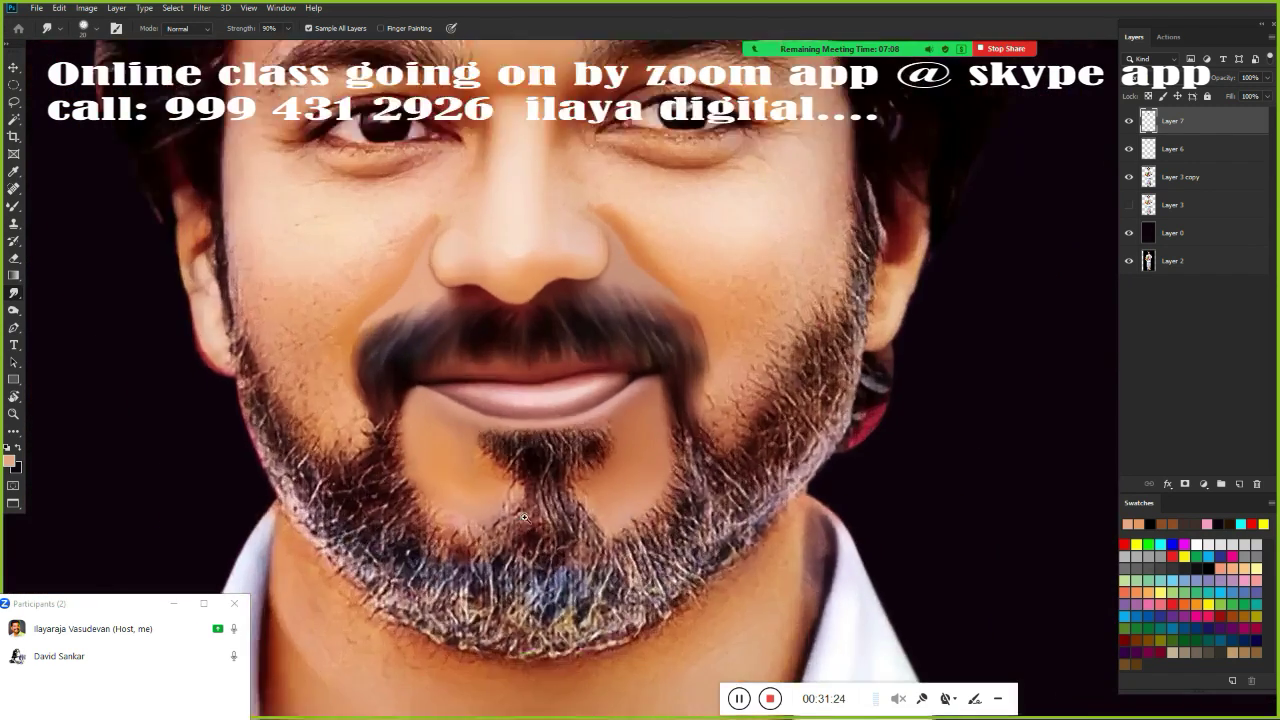
{"action": "scroll", "coordinate": [529, 486], "scroll_direction": "down", "scroll_amount": 1}
{"action": "scroll", "coordinate": [654, 396], "scroll_direction": "up", "scroll_amount": 2}
{"action": "scroll", "coordinate": [654, 396], "scroll_direction": "up", "scroll_amount": 1}
{"action": "scroll", "coordinate": [680, 350], "scroll_direction": "up", "scroll_amount": 1}
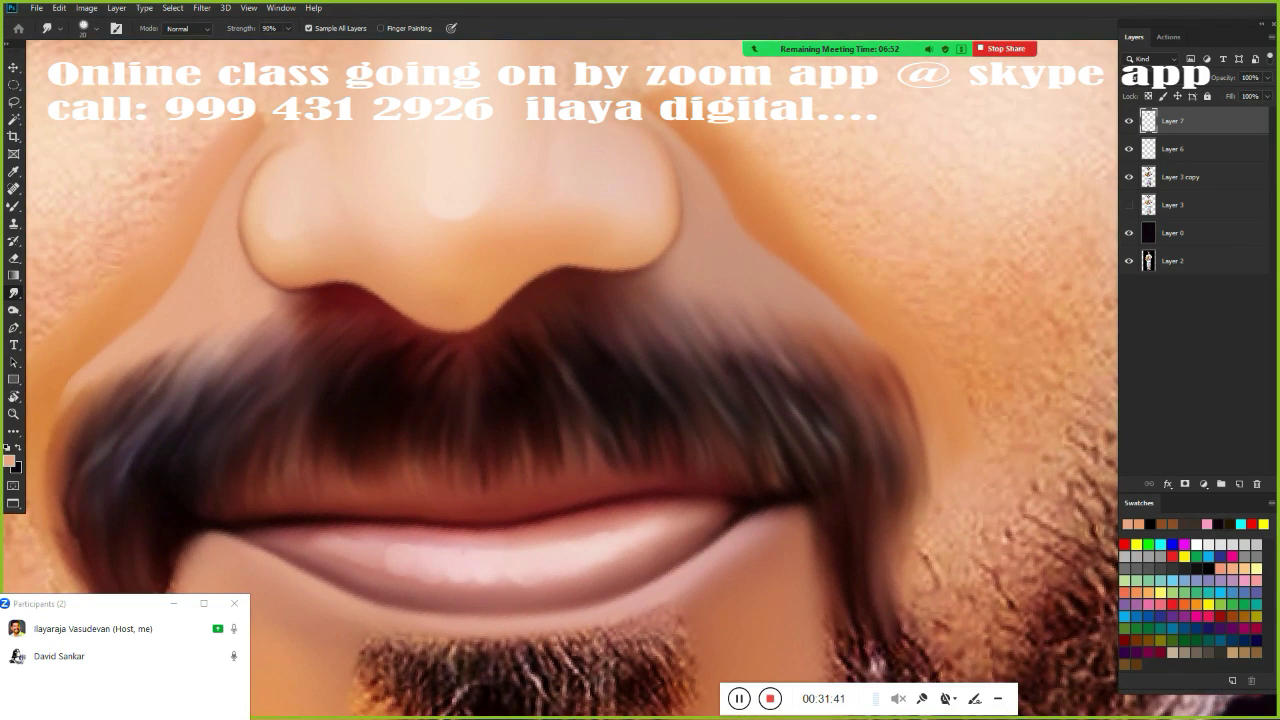
{"action": "left_click_drag", "start_coordinate": [328, 427], "coordinate": [738, 367]}
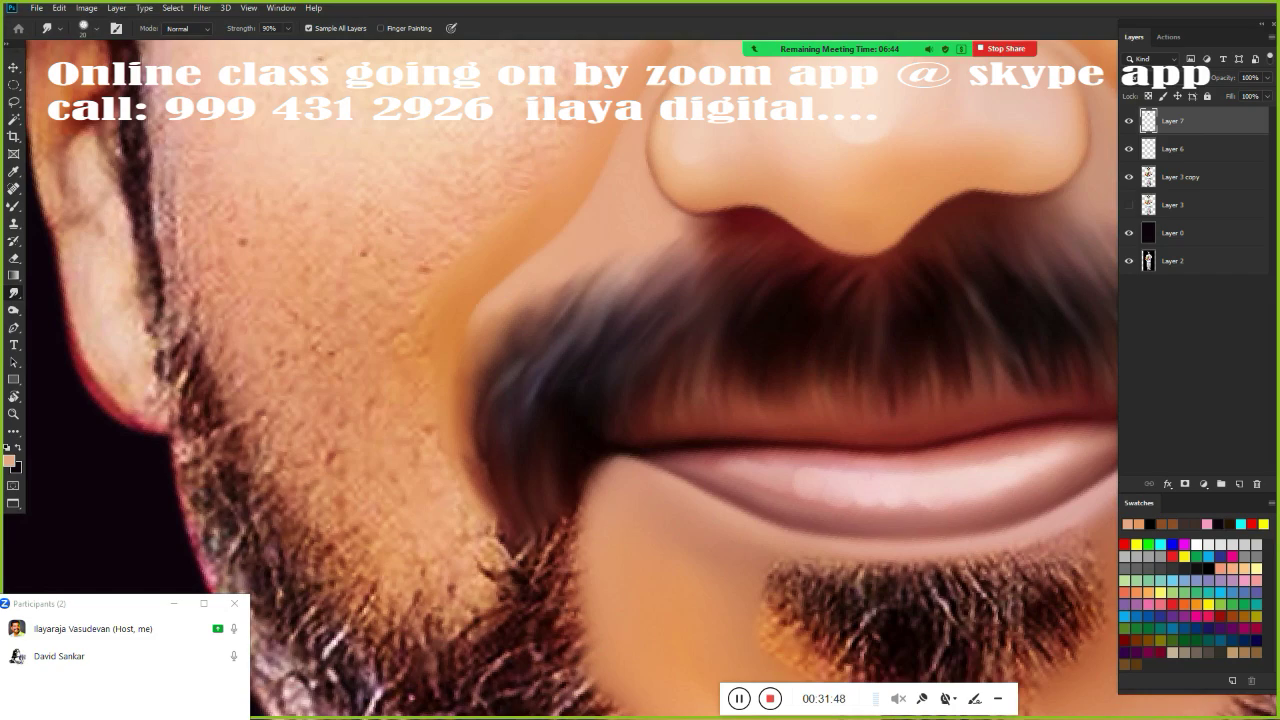
{"action": "scroll", "coordinate": [500, 477], "scroll_direction": "down", "scroll_amount": 2}
{"action": "scroll", "coordinate": [586, 363], "scroll_direction": "up", "scroll_amount": 2}
{"action": "mouse_move", "coordinate": [595, 375]}
{"action": "left_mouse_down"}
{"action": "mouse_move", "coordinate": [650, 440]}
{"action": "mouse_move", "coordinate": [720, 423]}
{"action": "mouse_move", "coordinate": [770, 380]}
{"action": "left_mouse_up"}
{"action": "mouse_move", "coordinate": [435, 400]}
{"action": "left_mouse_down"}
{"action": "mouse_move", "coordinate": [528, 397]}
{"action": "mouse_move", "coordinate": [600, 430]}
{"action": "left_mouse_up"}
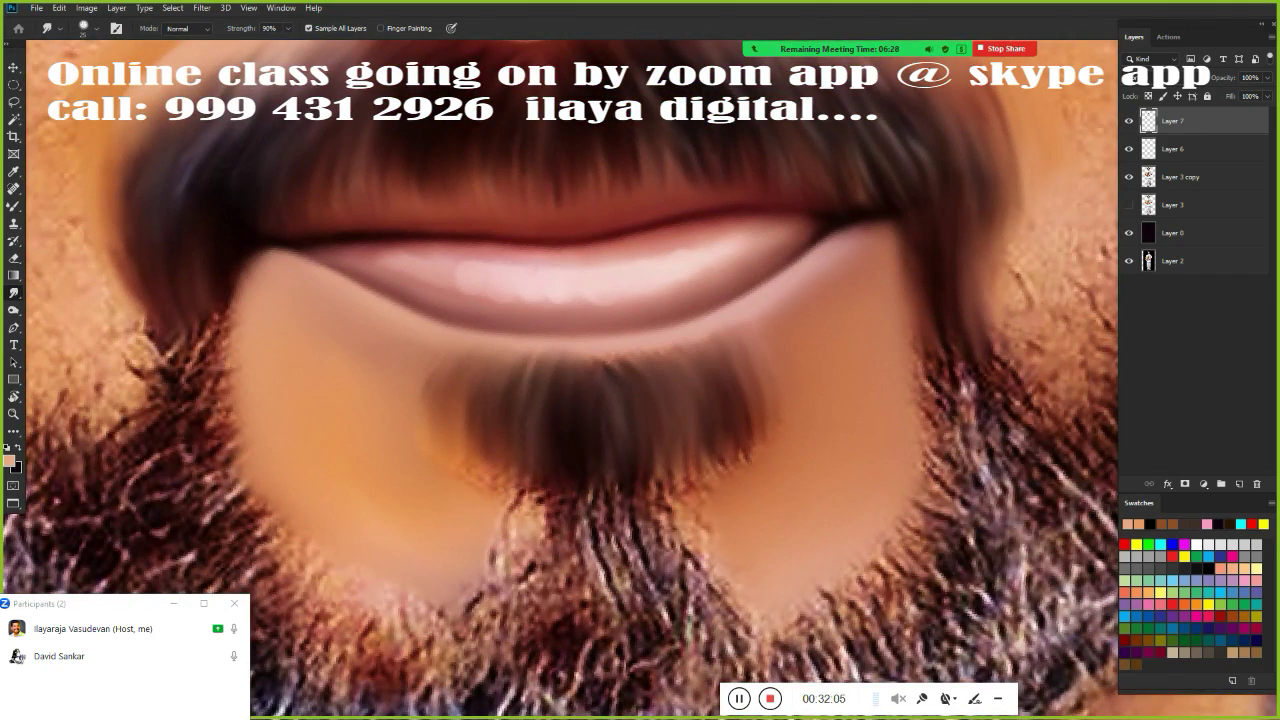
Lengthen and soften the goatee's hair into smooth vertical strokes
{"action": "scroll", "coordinate": [600, 420], "scroll_direction": "down", "scroll_amount": 3}
{"action": "mouse_move", "coordinate": [510, 360]}
{"action": "left_mouse_down"}
{"action": "mouse_move", "coordinate": [600, 386]}
{"action": "mouse_move", "coordinate": [725, 388]}
{"action": "mouse_move", "coordinate": [480, 480]}
{"action": "left_mouse_up"}
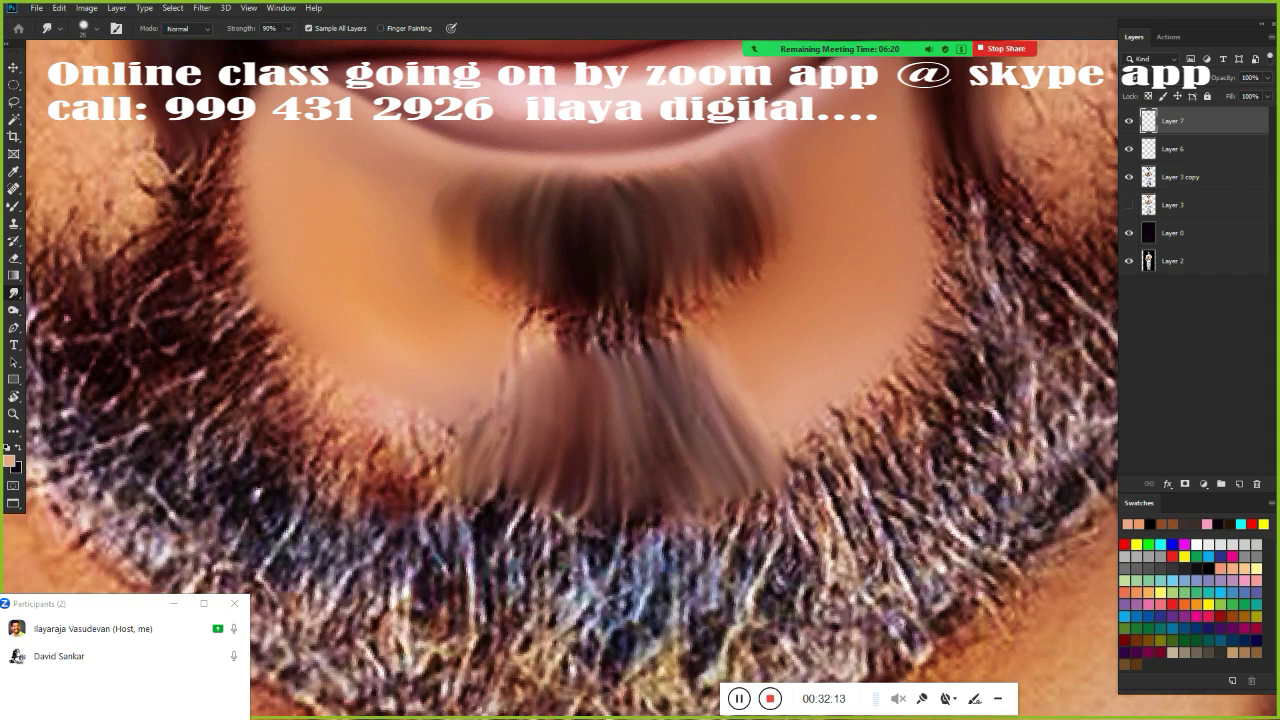
{"action": "left_click_drag", "start_coordinate": [500, 230], "coordinate": [520, 330]}
{"action": "mouse_move", "coordinate": [530, 260]}
{"action": "left_mouse_down"}
{"action": "mouse_move", "coordinate": [677, 343]}
{"action": "mouse_move", "coordinate": [545, 365]}
{"action": "left_mouse_up"}
{"action": "left_click_drag", "start_coordinate": [745, 215], "coordinate": [720, 300]}
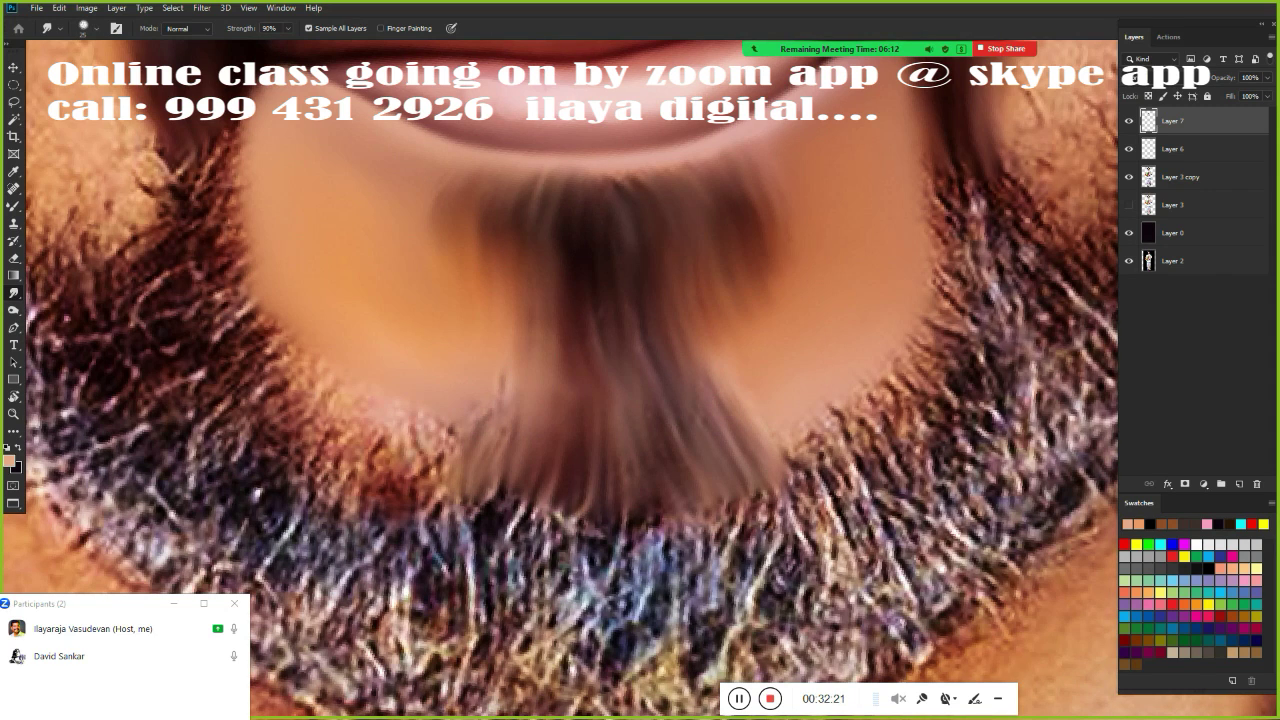
{"action": "left_click_drag", "start_coordinate": [492, 445], "coordinate": [480, 380]}
{"action": "scroll", "coordinate": [534, 443], "scroll_direction": "down", "scroll_amount": 5}
{"action": "scroll", "coordinate": [557, 467], "scroll_direction": "up", "scroll_amount": 4}
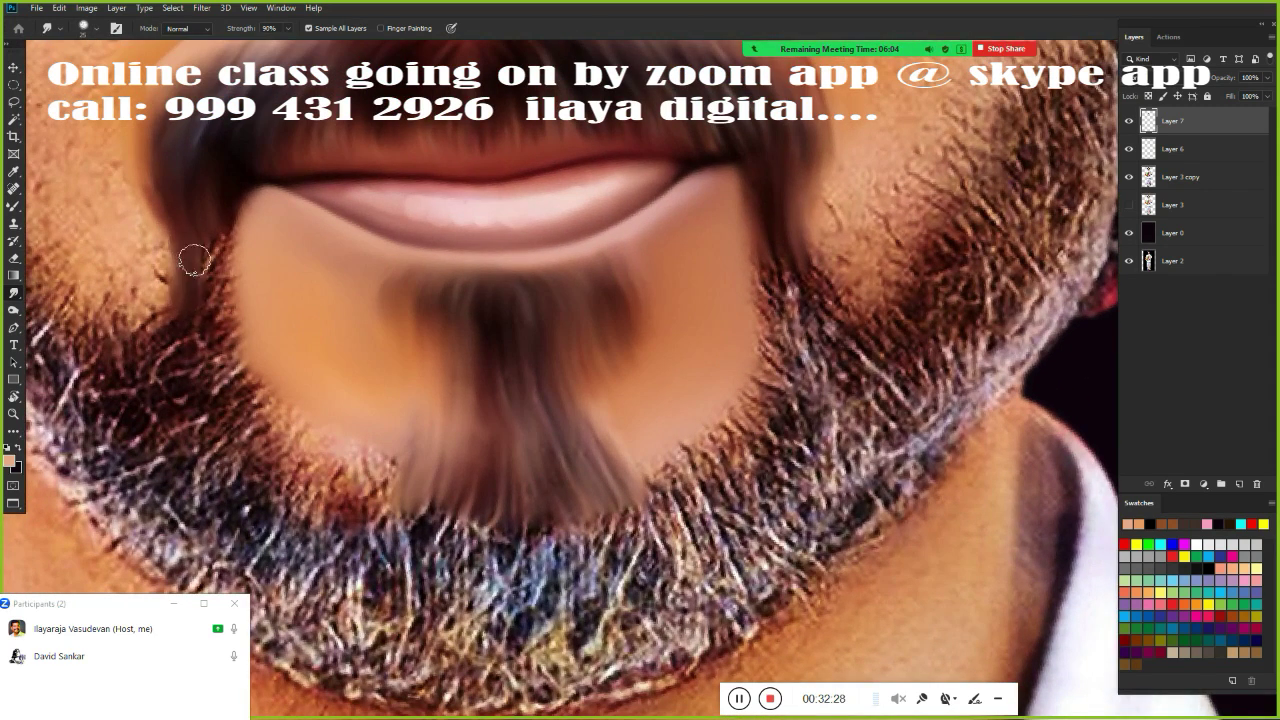
Blend the left chin beard and the goatee's lower and right edges into the skin
{"action": "left_click_drag", "start_coordinate": [200, 300], "coordinate": [185, 400]}
{"action": "mouse_move", "coordinate": [210, 350]}
{"action": "left_mouse_down"}
{"action": "mouse_move", "coordinate": [223, 400]}
{"action": "mouse_move", "coordinate": [300, 480]}
{"action": "left_mouse_up"}
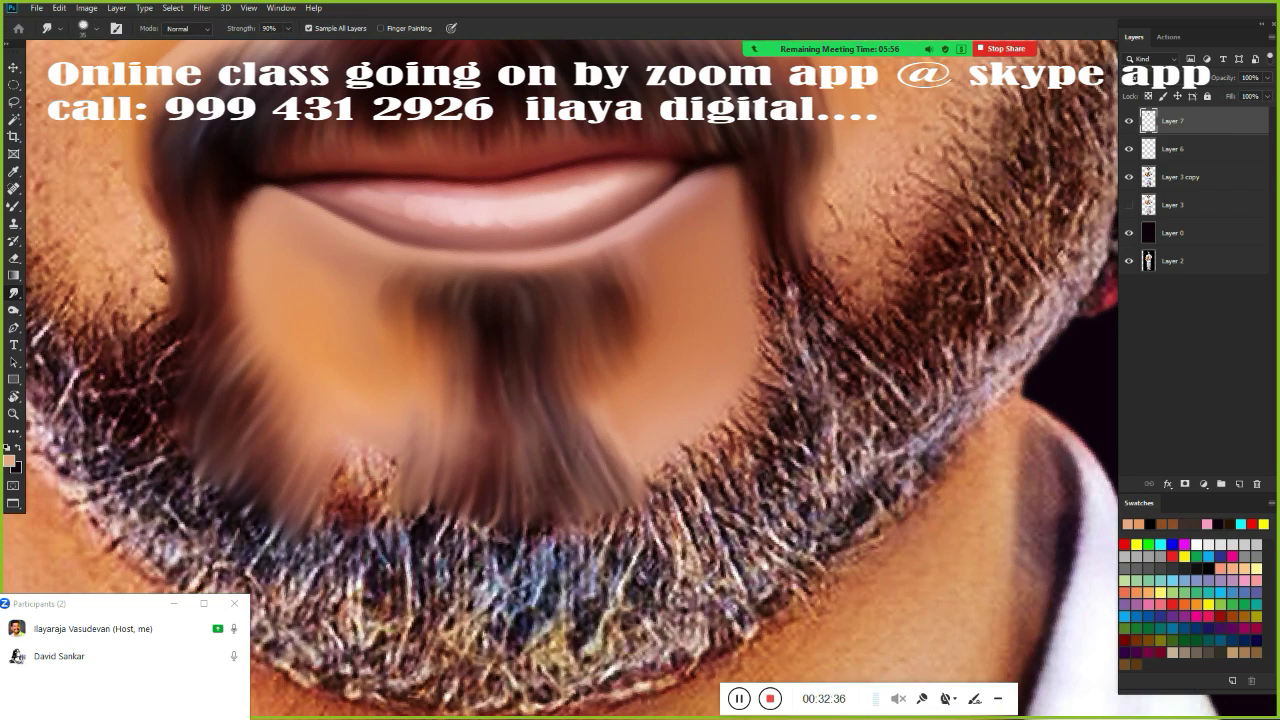
{"action": "mouse_move", "coordinate": [330, 420]}
{"action": "left_mouse_down"}
{"action": "mouse_move", "coordinate": [357, 435]}
{"action": "mouse_move", "coordinate": [395, 565]}
{"action": "left_mouse_up"}
{"action": "left_click_drag", "start_coordinate": [400, 490], "coordinate": [440, 590]}
{"action": "left_click_drag", "start_coordinate": [440, 480], "coordinate": [510, 610]}
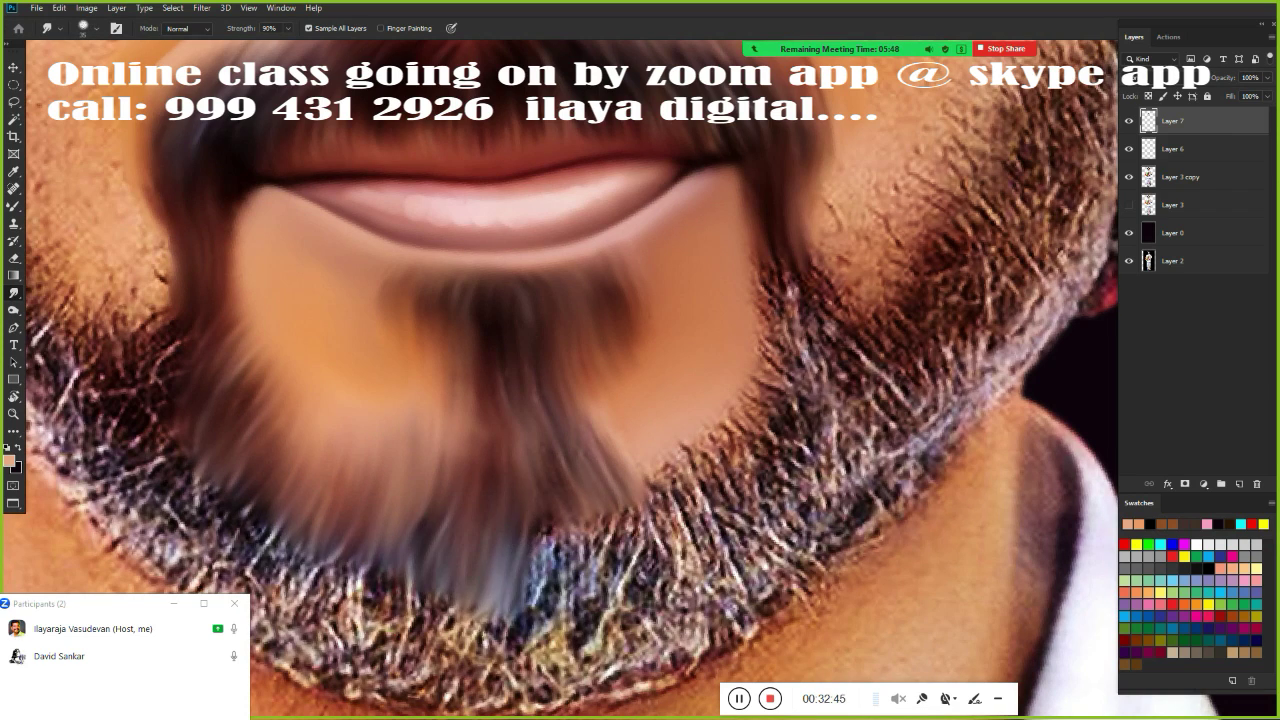
{"action": "left_click_drag", "start_coordinate": [530, 490], "coordinate": [606, 502]}
{"action": "mouse_move", "coordinate": [650, 580]}
{"action": "left_mouse_down"}
{"action": "mouse_move", "coordinate": [665, 510]}
{"action": "mouse_move", "coordinate": [786, 368]}
{"action": "mouse_move", "coordinate": [815, 265]}
{"action": "left_mouse_up"}
{"action": "left_click_drag", "start_coordinate": [811, 310], "coordinate": [771, 486]}
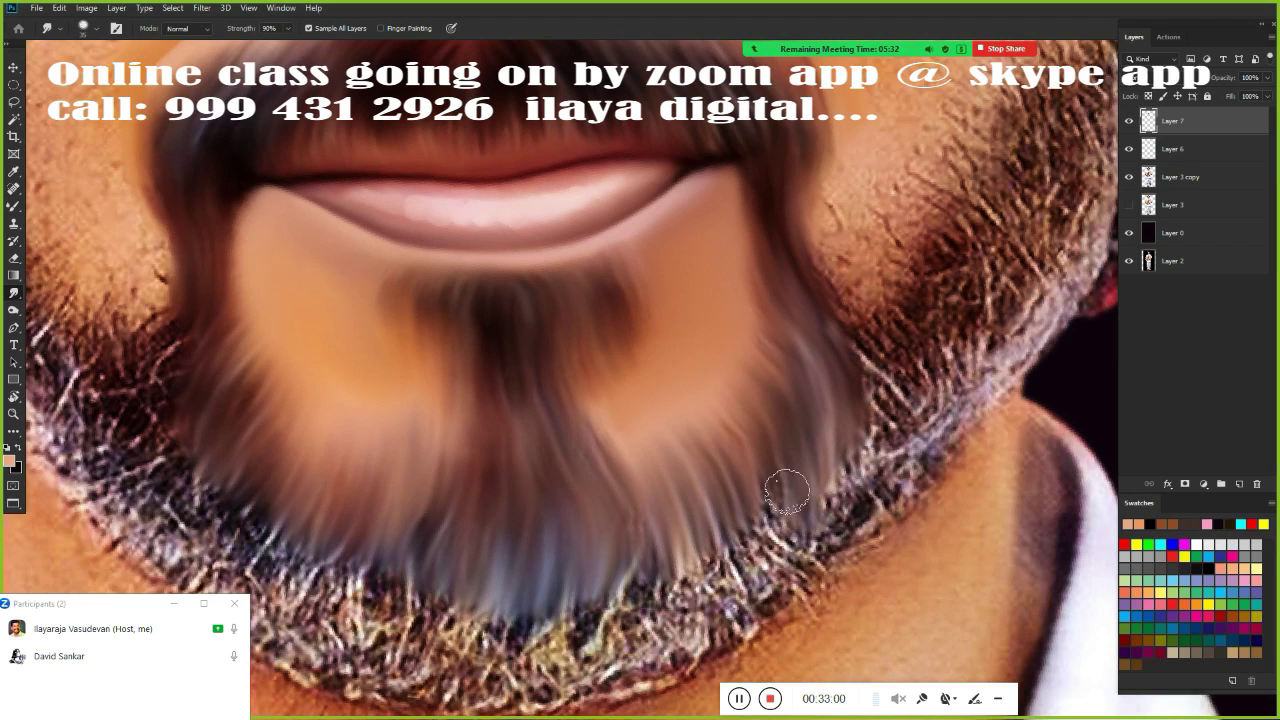
{"action": "key", "text": "ctrl+0"}
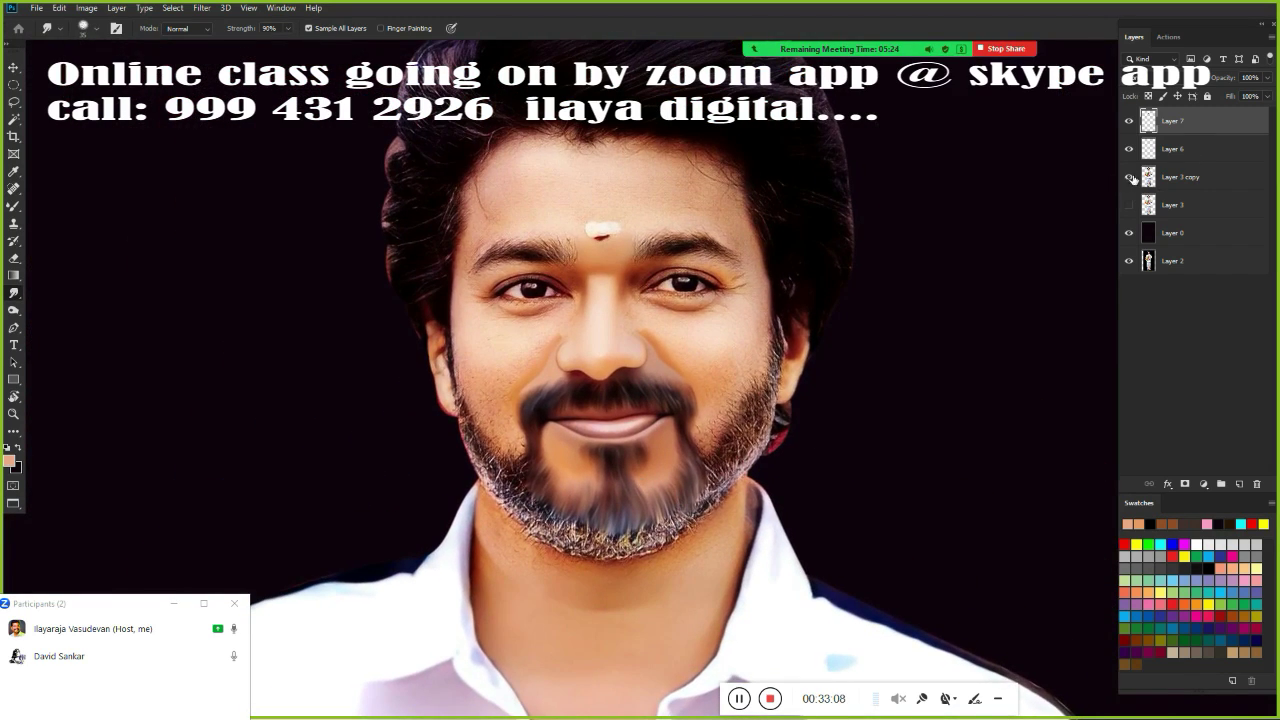
View Layer 3 copy alone to compare against the original
{"action": "left_click", "coordinate": [1130, 177], "text": "alt"}
{"action": "scroll", "coordinate": [719, 404], "scroll_direction": "up", "scroll_amount": 3, "text": "alt"}
{"action": "scroll", "coordinate": [660, 443], "scroll_direction": "up", "scroll_amount": 3, "text": "alt"}
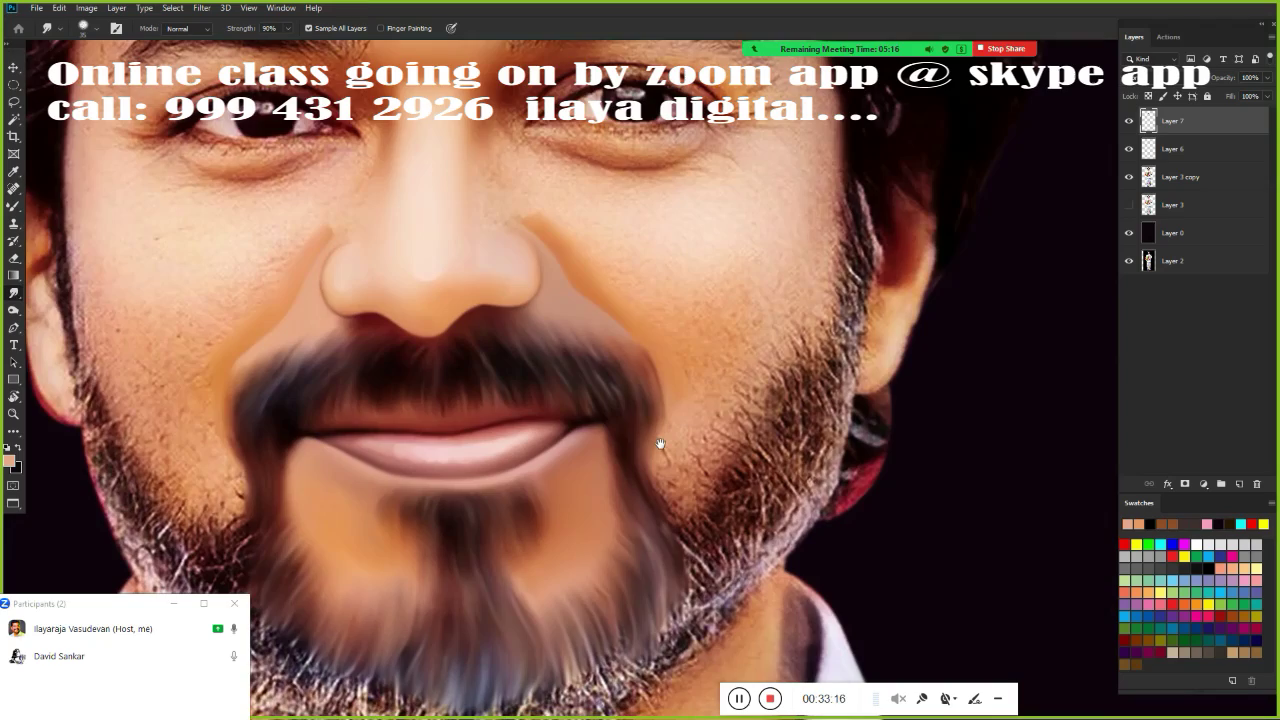
{"action": "scroll", "coordinate": [660, 443], "scroll_direction": "up", "scroll_amount": 3, "text": "alt"}
{"action": "scroll", "coordinate": [783, 448], "scroll_direction": "down", "scroll_amount": 3, "text": "alt"}
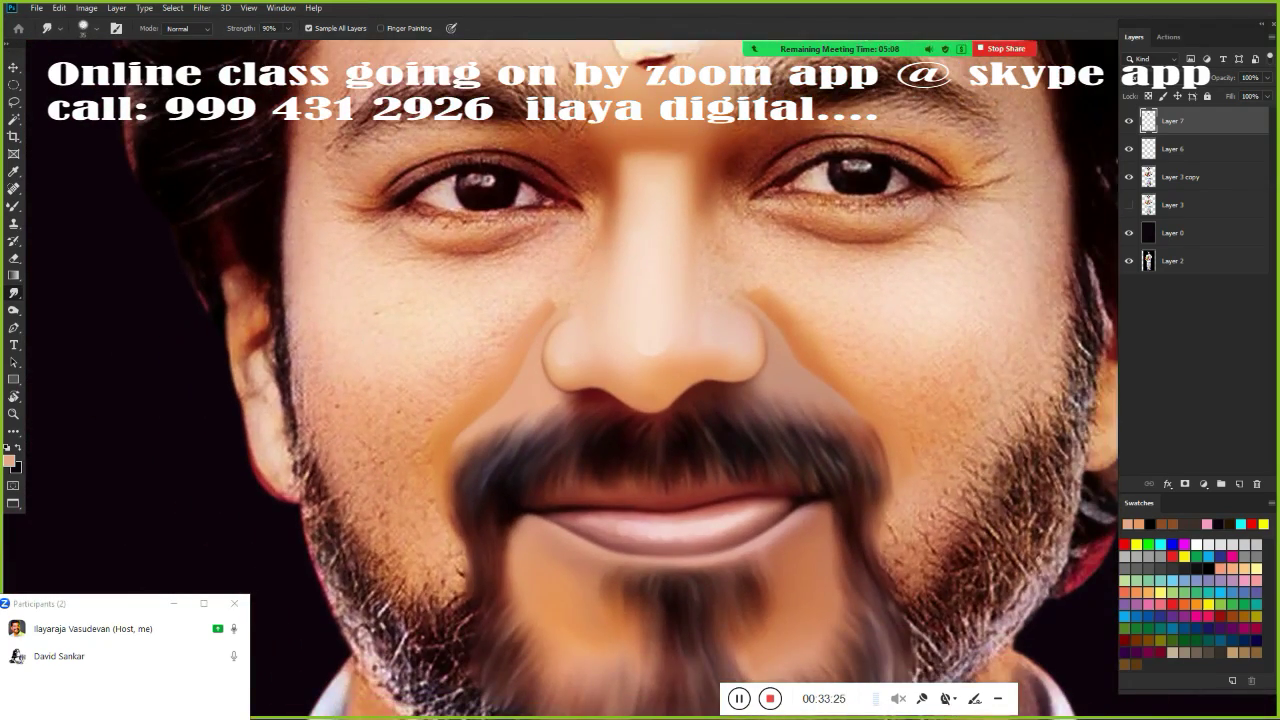
{"action": "scroll", "coordinate": [355, 337], "scroll_direction": "up", "scroll_amount": 1}
Select Layer 6 and smudge the skin along the left jaw edge smooth
{"action": "key", "text": "alt+bracketleft"}
{"action": "left_click_drag", "start_coordinate": [307, 335], "coordinate": [305, 428]}
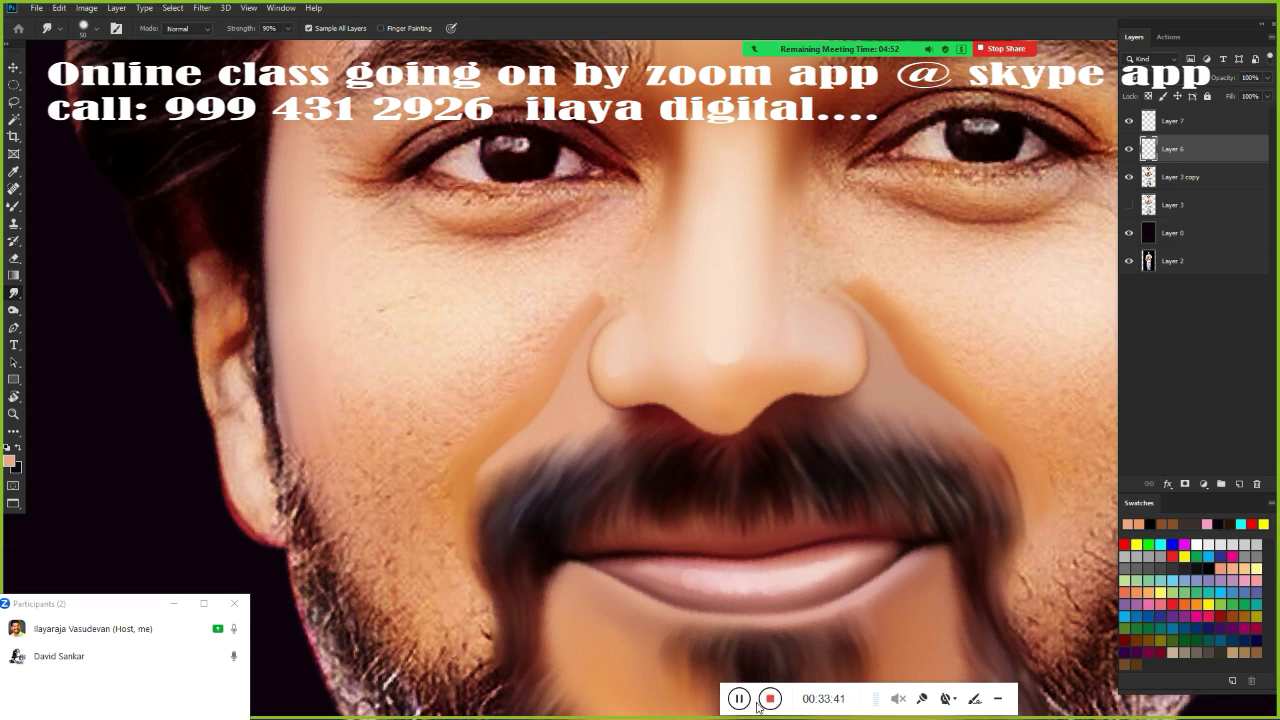
{"action": "scroll", "coordinate": [391, 357], "scroll_direction": "up", "scroll_amount": 1}
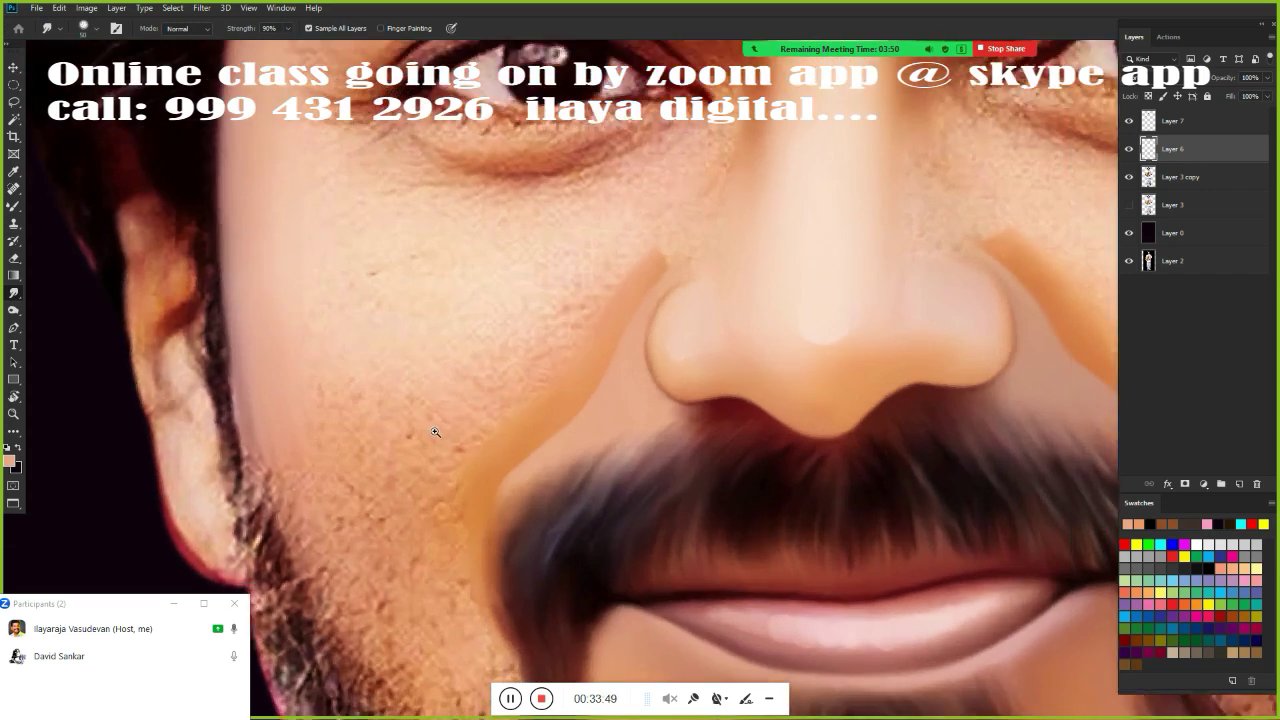
{"action": "scroll", "coordinate": [391, 357], "scroll_direction": "up", "scroll_amount": 1}
{"action": "scroll", "coordinate": [391, 357], "scroll_direction": "up", "scroll_amount": 1}
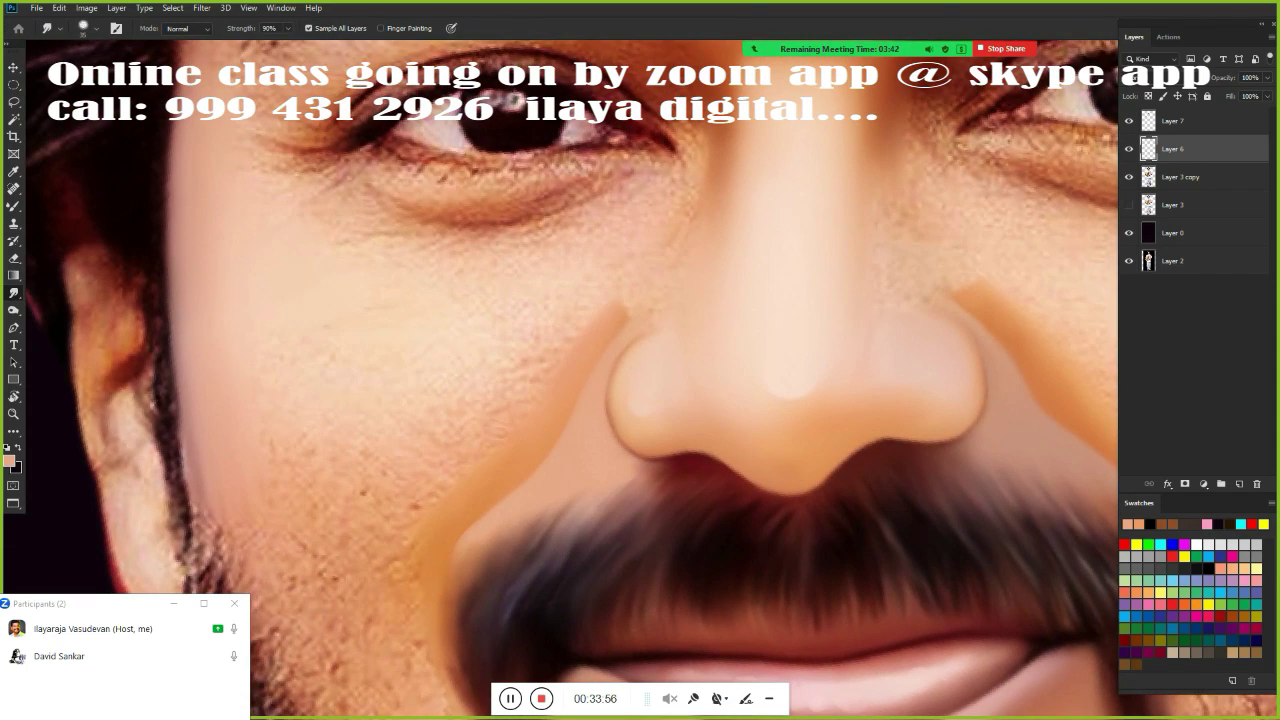
{"action": "scroll", "coordinate": [420, 320], "scroll_direction": "up", "scroll_amount": 1}
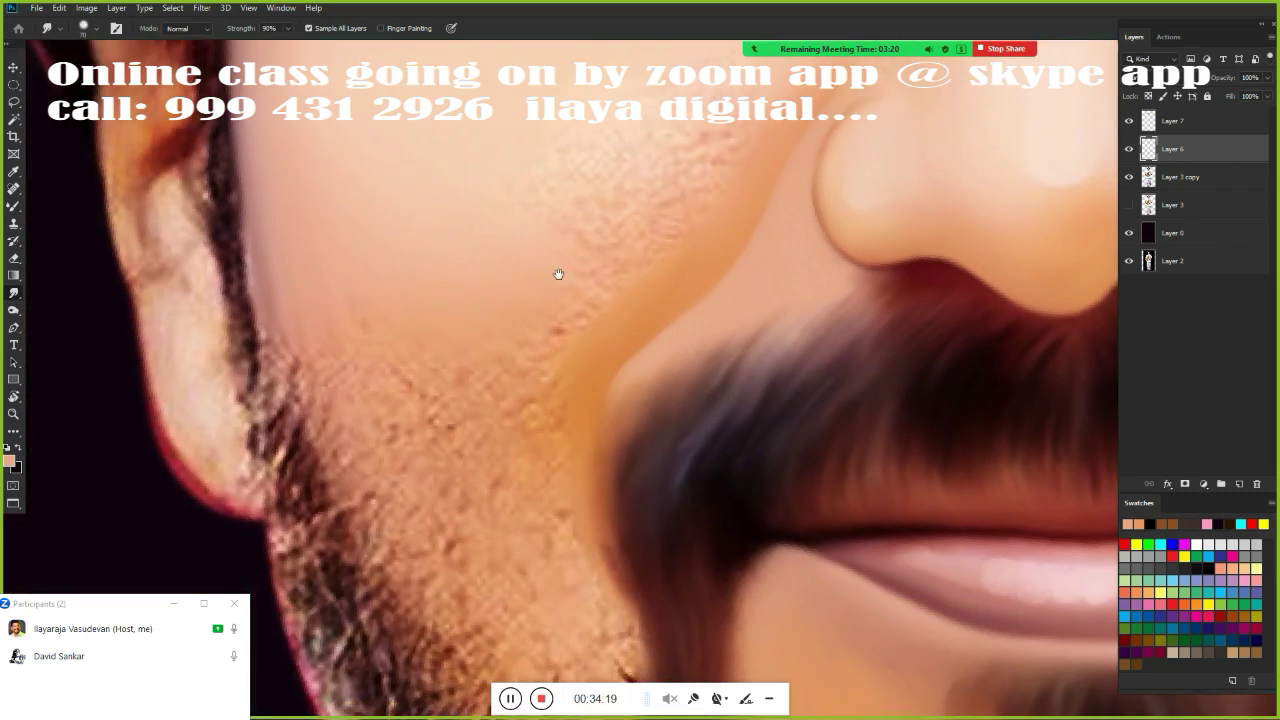
Merge Layer 6 into the layer below
{"action": "left_click_drag", "start_coordinate": [410, 505], "coordinate": [557, 277]}
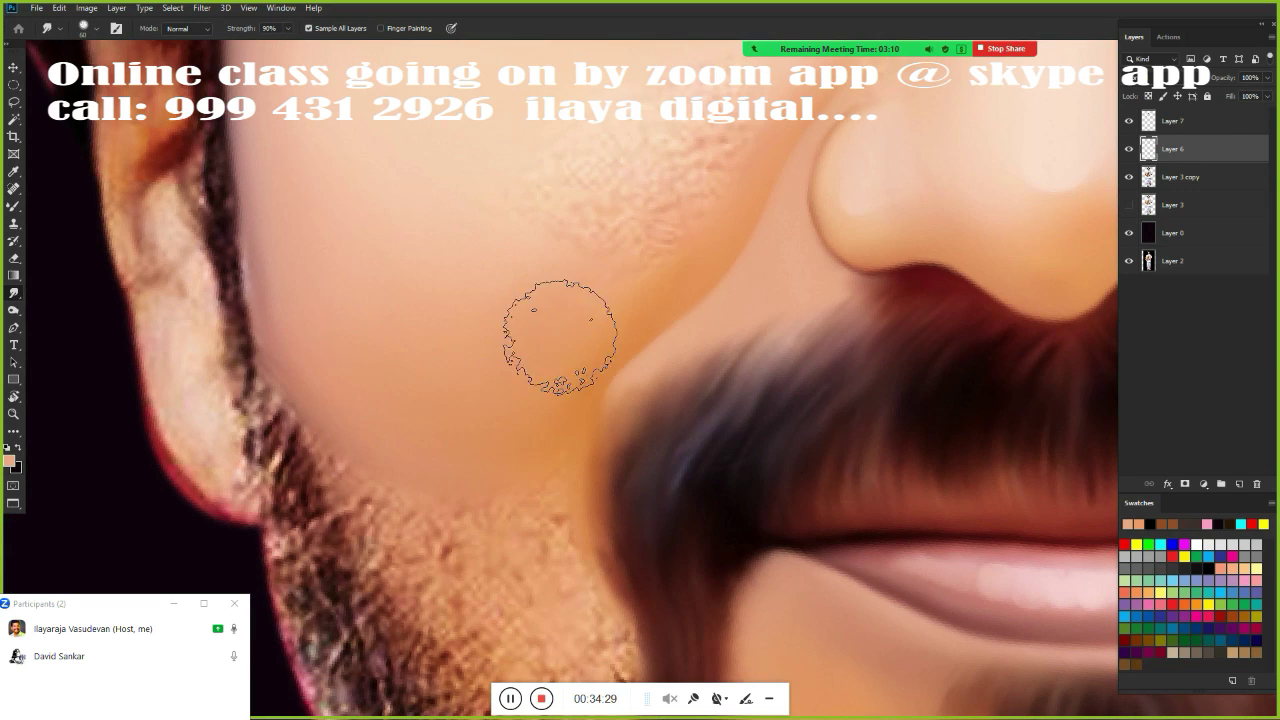
{"action": "left_click_drag", "start_coordinate": [557, 343], "coordinate": [517, 583]}
{"action": "scroll", "coordinate": [829, 423], "scroll_direction": "down", "scroll_amount": 3}
{"action": "scroll", "coordinate": [829, 423], "scroll_direction": "up", "scroll_amount": 3}
{"action": "key", "text": "Delete"}
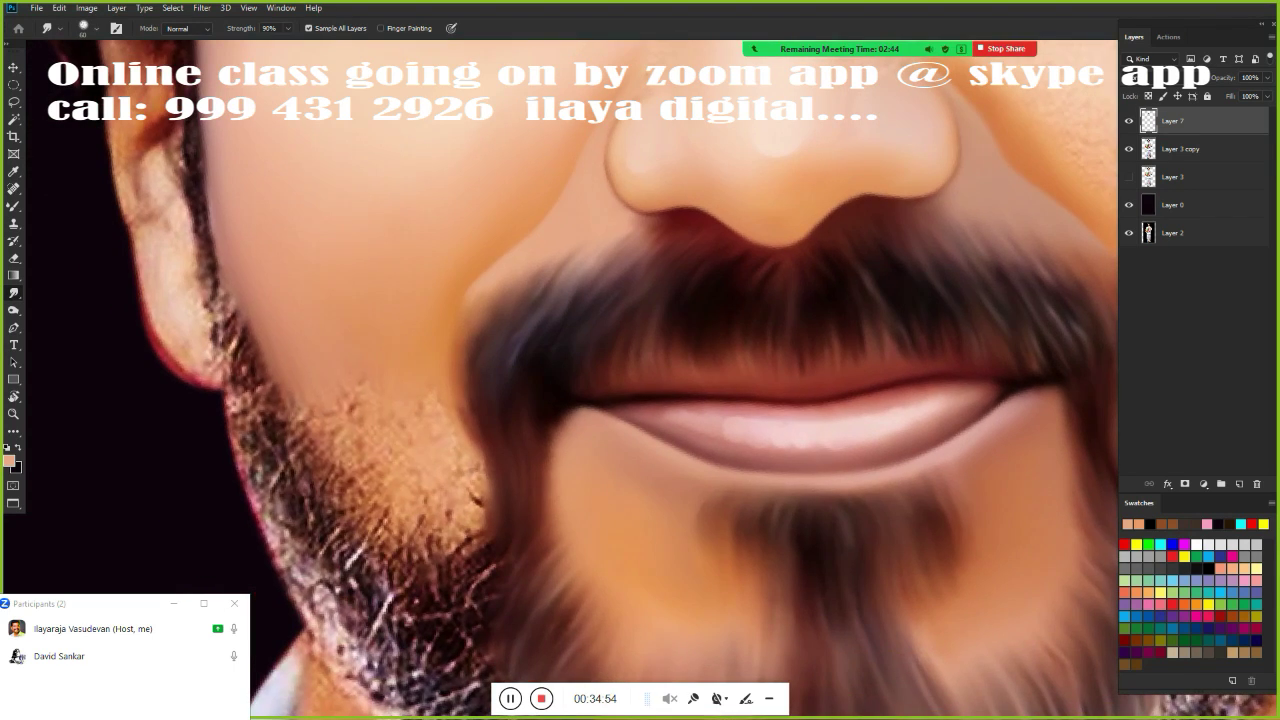
Smudge the textured cheek skin right of the nose into smooth, painted skin
{"action": "left_click_drag", "start_coordinate": [334, 571], "coordinate": [294, 331]}
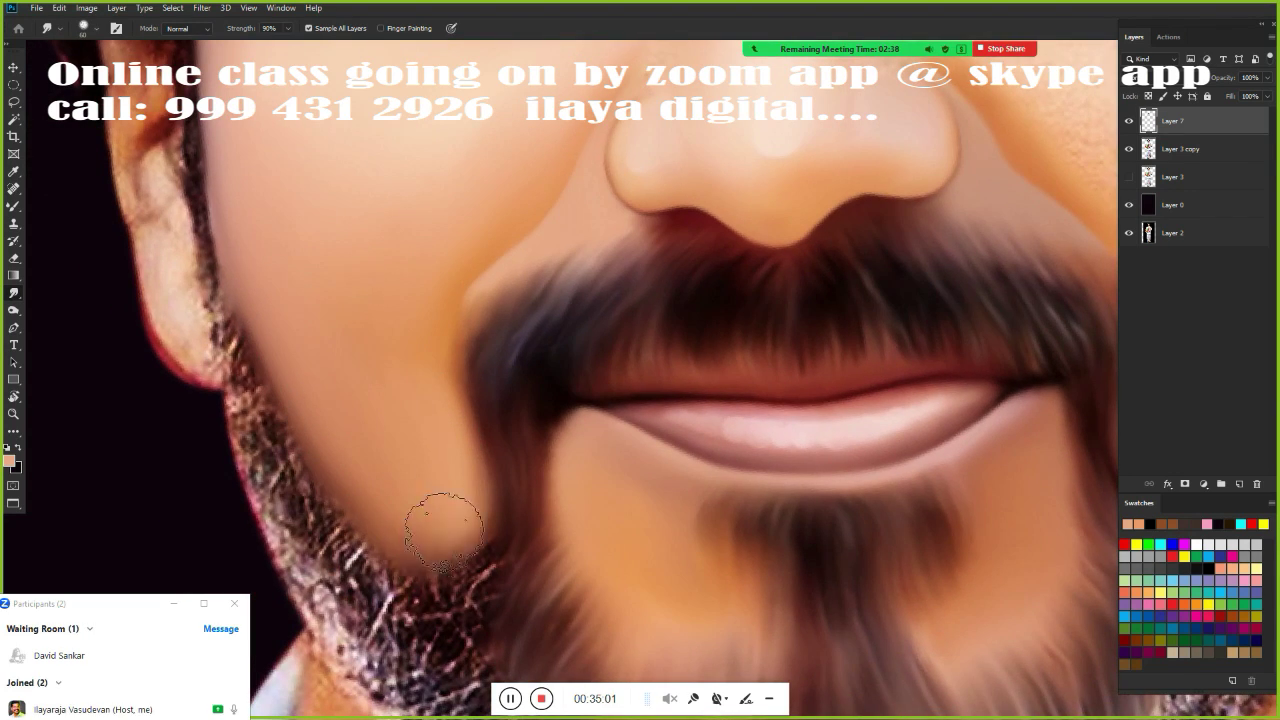
{"action": "scroll", "coordinate": [470, 500], "scroll_direction": "down", "scroll_amount": 2}
{"action": "key", "text": "e"}
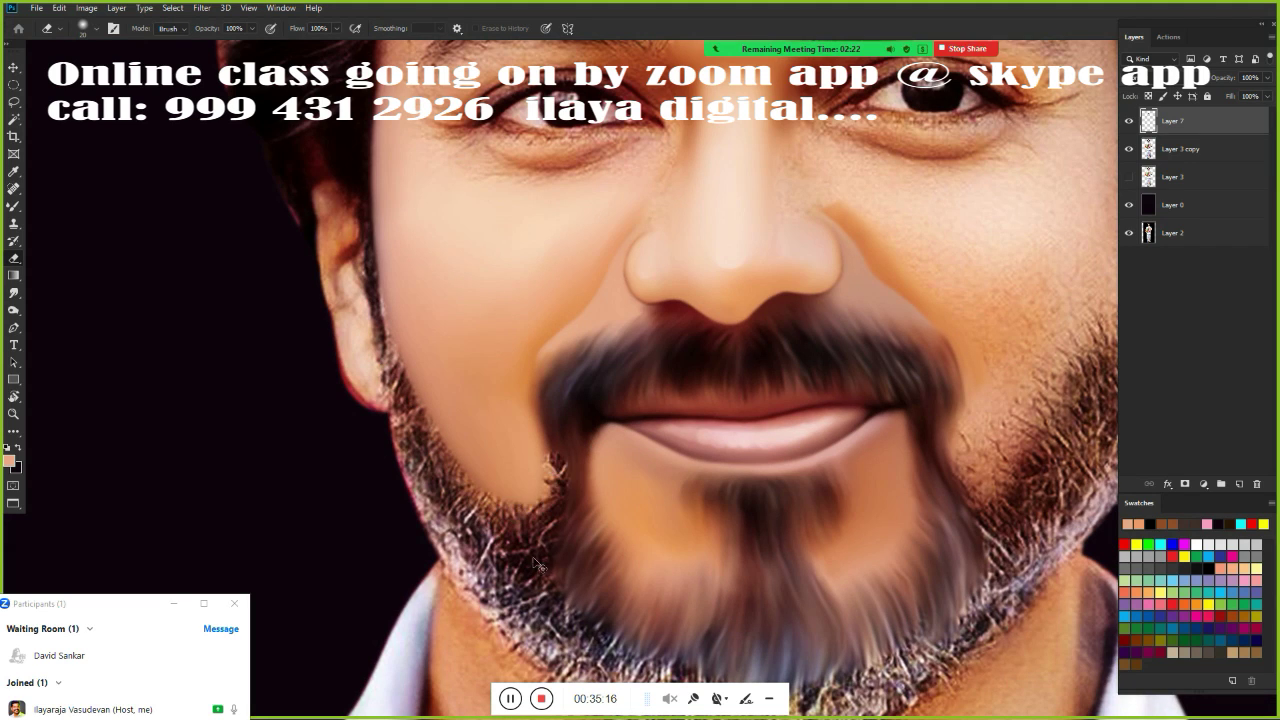
{"action": "scroll", "coordinate": [497, 508], "scroll_direction": "down", "scroll_amount": 2}
{"action": "left_click_drag", "start_coordinate": [835, 428], "coordinate": [725, 428]}
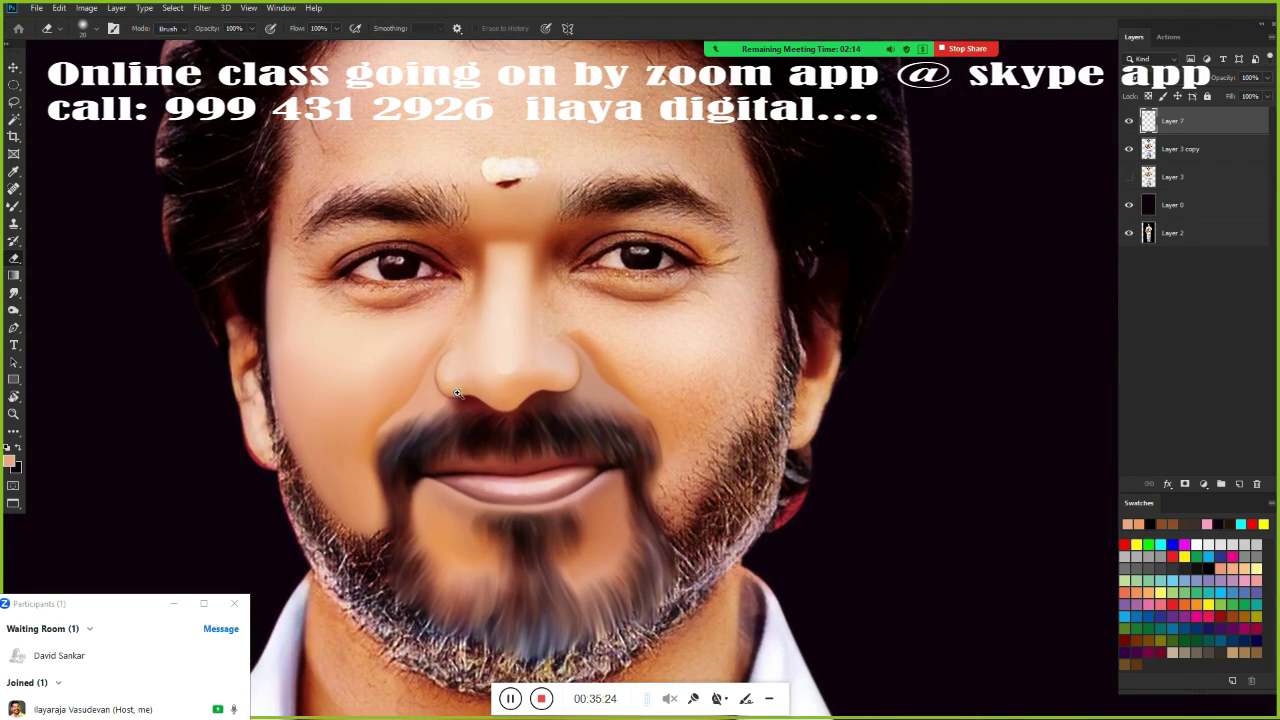
{"action": "scroll", "coordinate": [725, 428], "scroll_direction": "up", "scroll_amount": 2}
{"action": "scroll", "coordinate": [728, 423], "scroll_direction": "up", "scroll_amount": 2}
{"action": "key", "text": "r"}
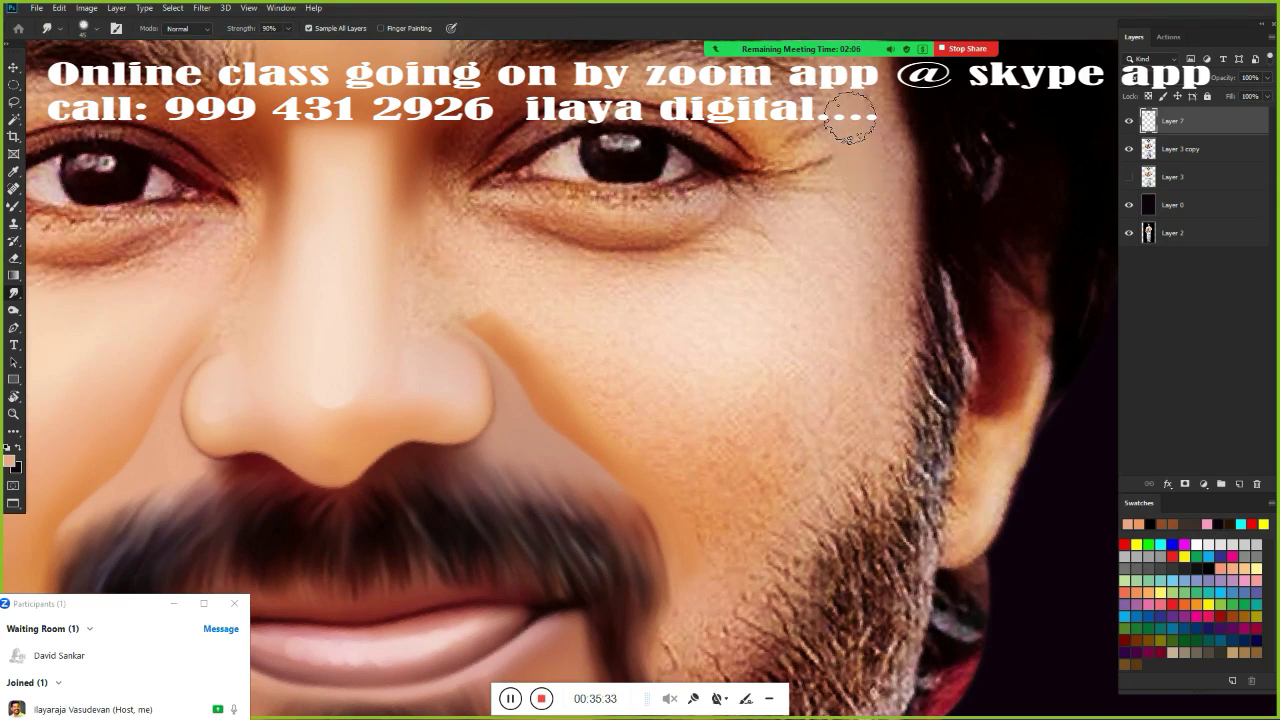
{"action": "mouse_move", "coordinate": [730, 400]}
{"action": "left_mouse_down"}
{"action": "mouse_move", "coordinate": [857, 271]}
{"action": "mouse_move", "coordinate": [834, 357]}
{"action": "mouse_move", "coordinate": [810, 362]}
{"action": "left_mouse_up"}
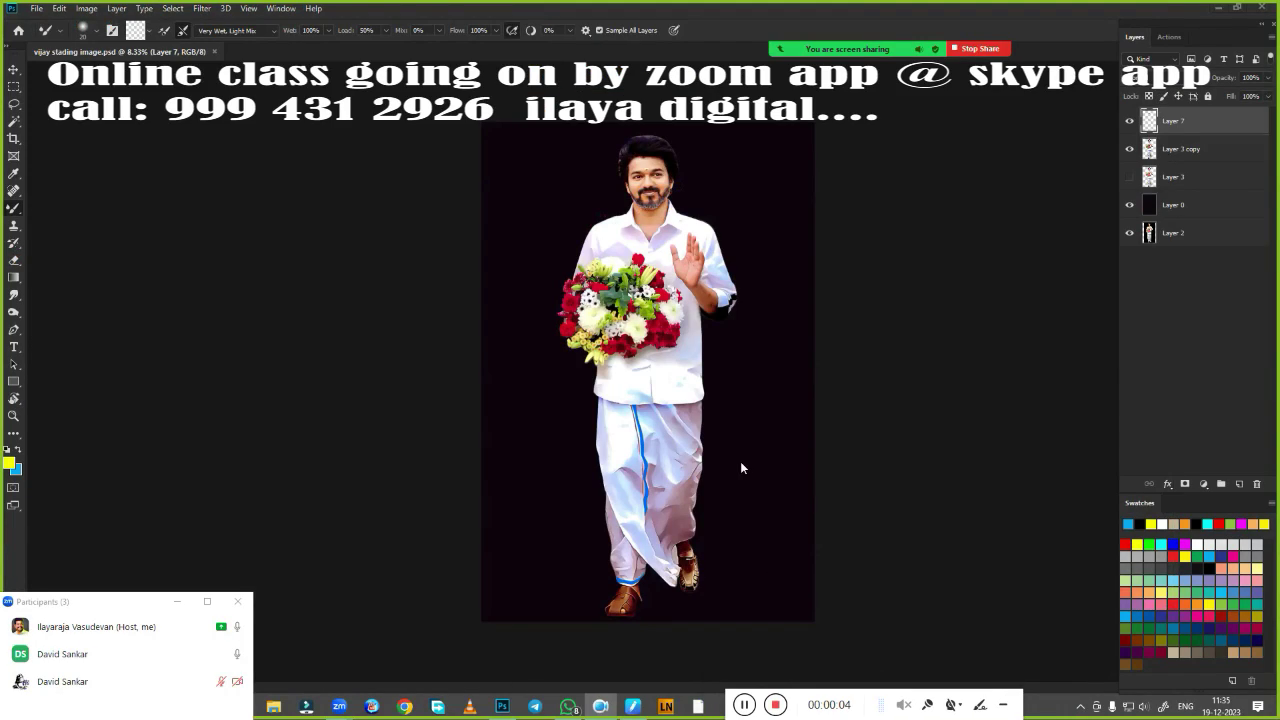
Zoom in and smudge skin tone into the right cheek's beard edge
{"action": "scroll", "coordinate": [619, 462], "scroll_direction": "up", "scroll_amount": 10}
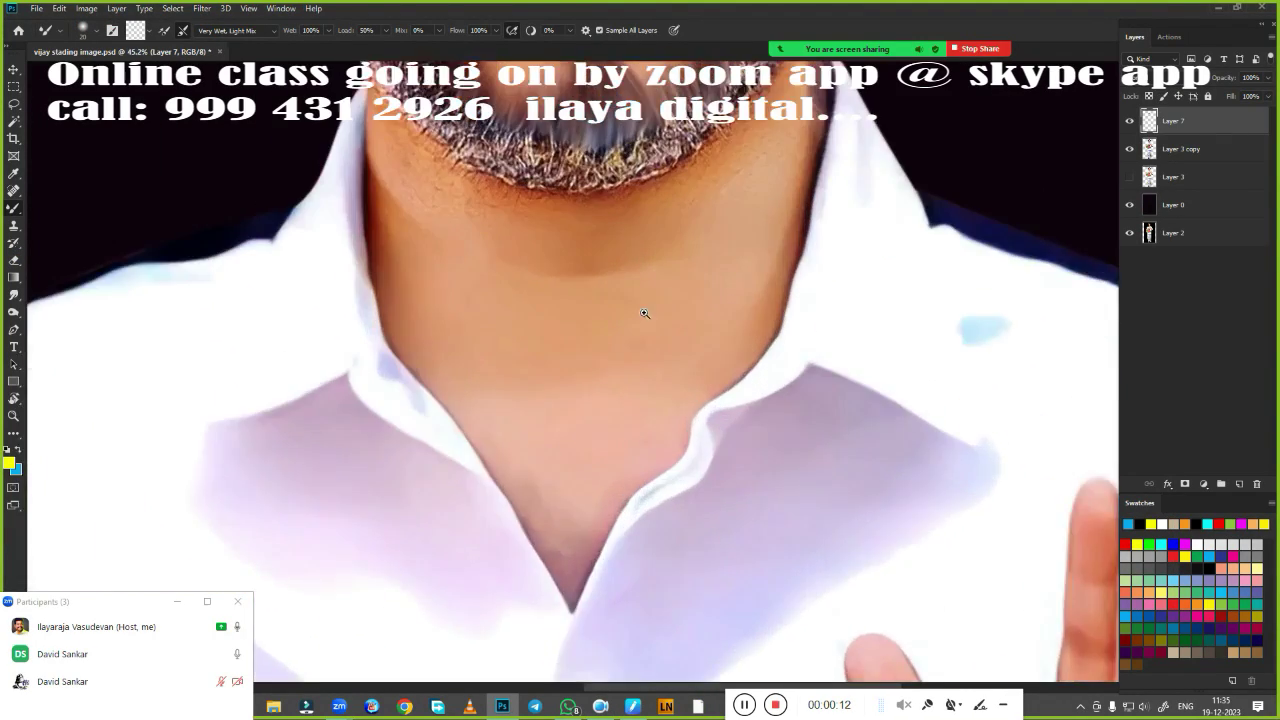
{"action": "scroll", "coordinate": [550, 510], "scroll_direction": "up", "scroll_amount": 1}
{"action": "scroll", "coordinate": [550, 510], "scroll_direction": "up", "scroll_amount": 1}
{"action": "scroll", "coordinate": [550, 510], "scroll_direction": "up", "scroll_amount": 1}
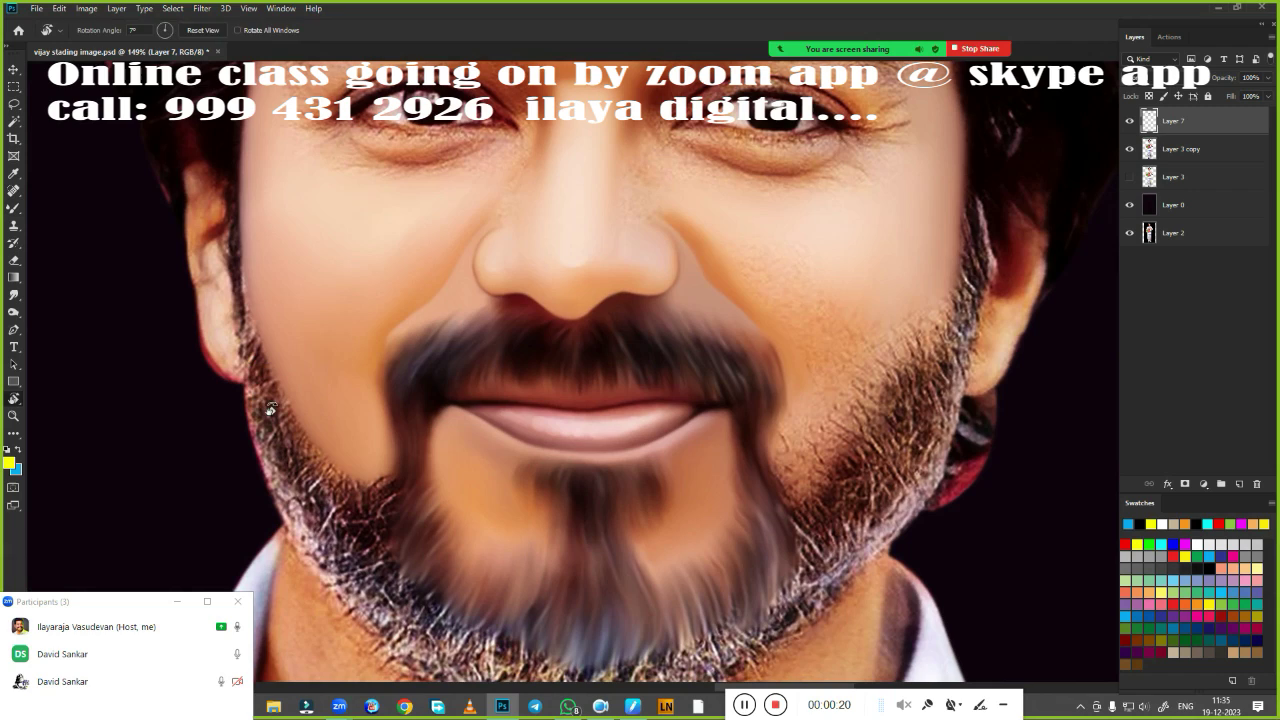
{"action": "key", "text": "e"}
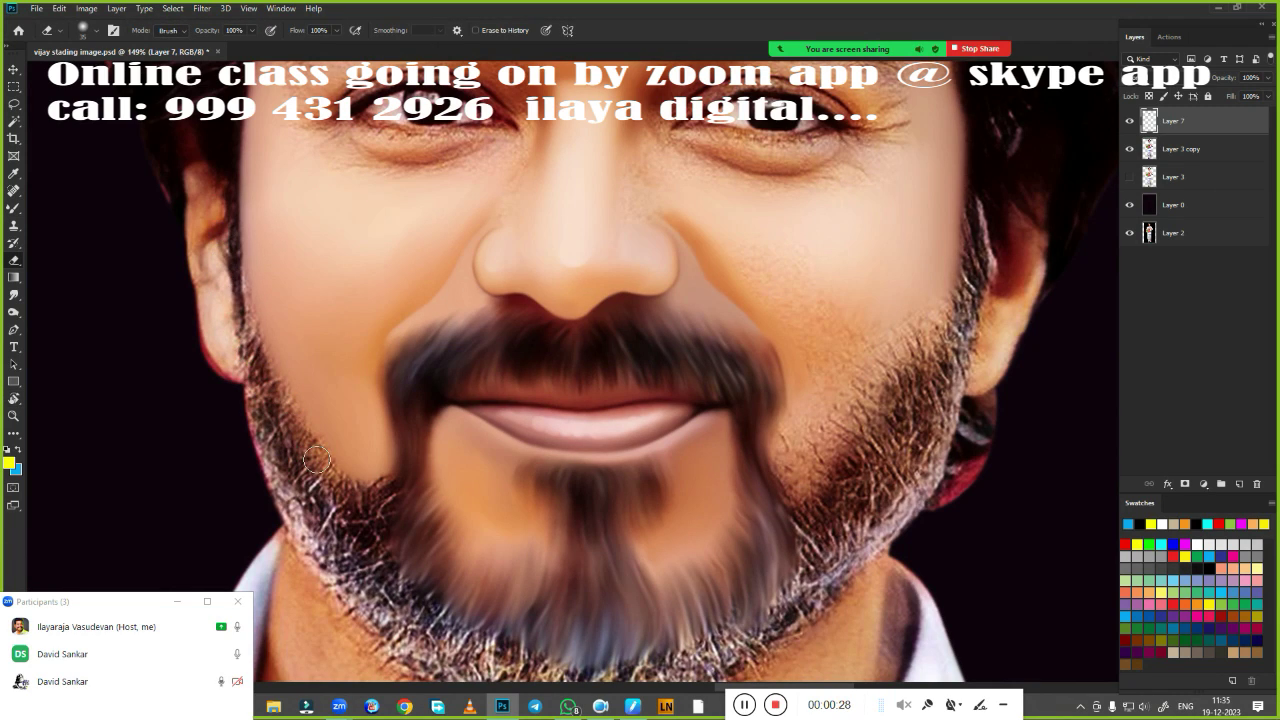
{"action": "scroll", "coordinate": [339, 487], "scroll_direction": "up", "scroll_amount": 2}
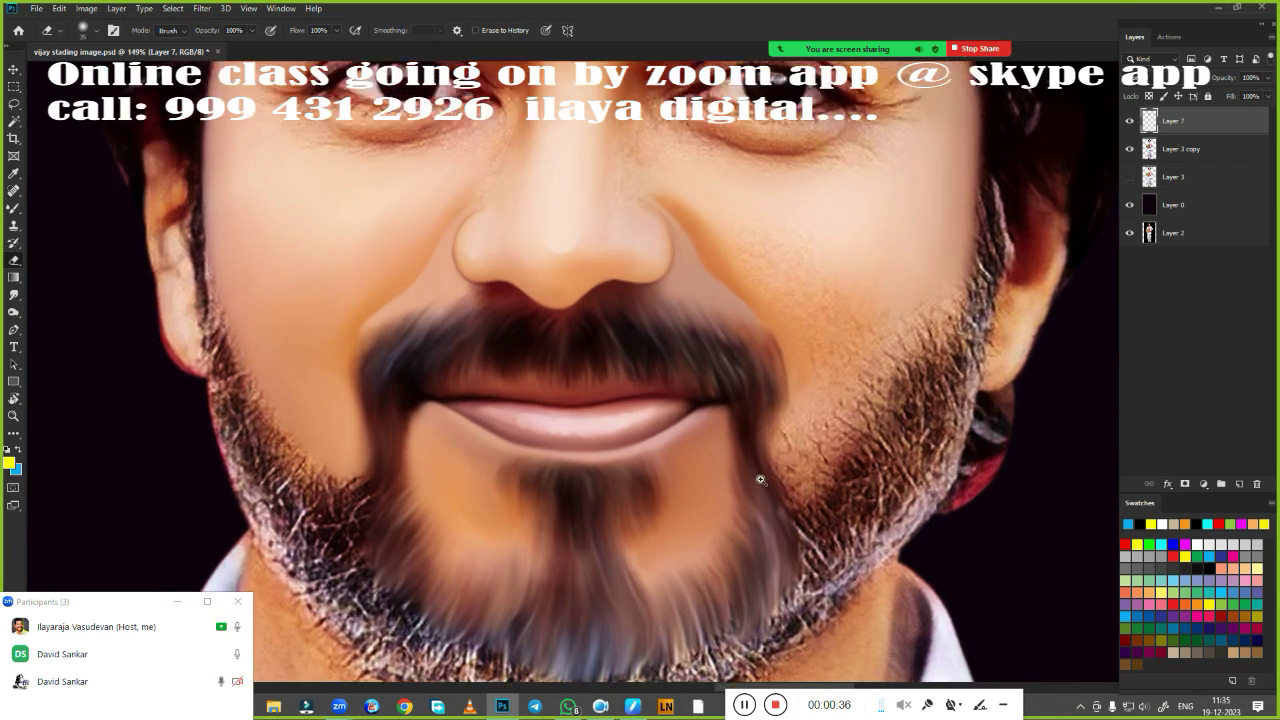
{"action": "key", "text": "r"}
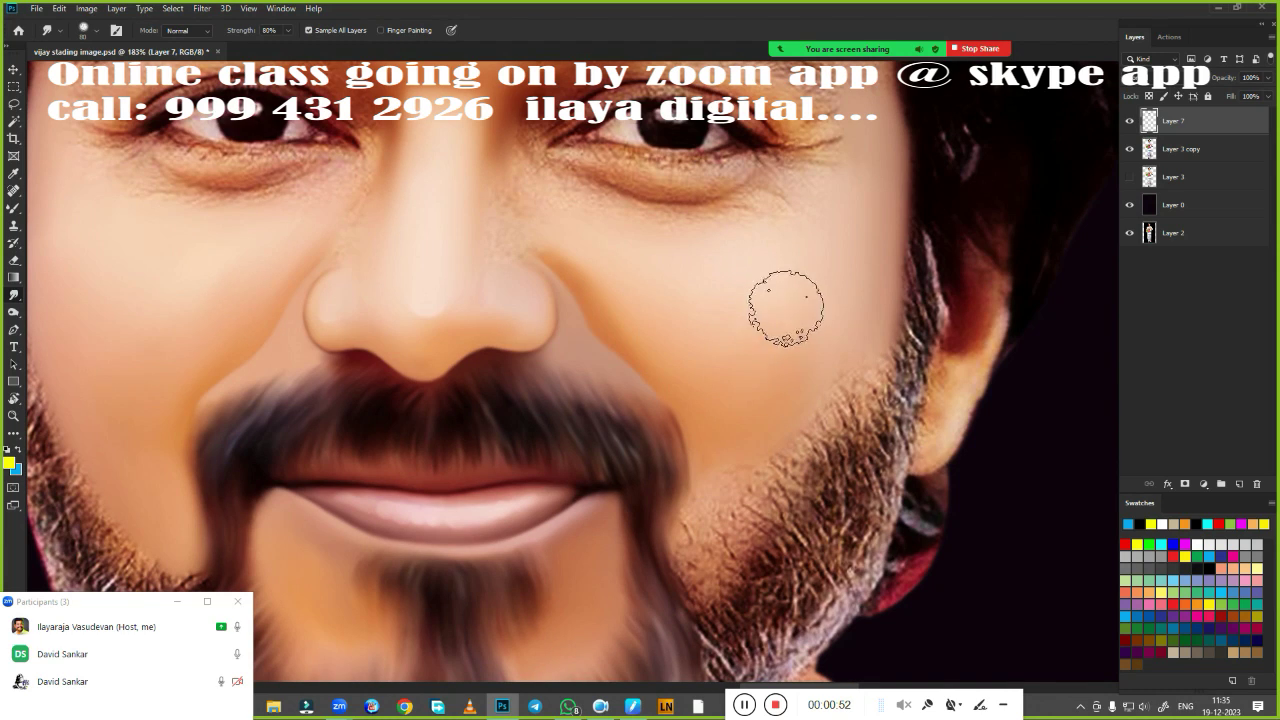
{"action": "left_click_drag", "start_coordinate": [712, 490], "coordinate": [715, 476]}
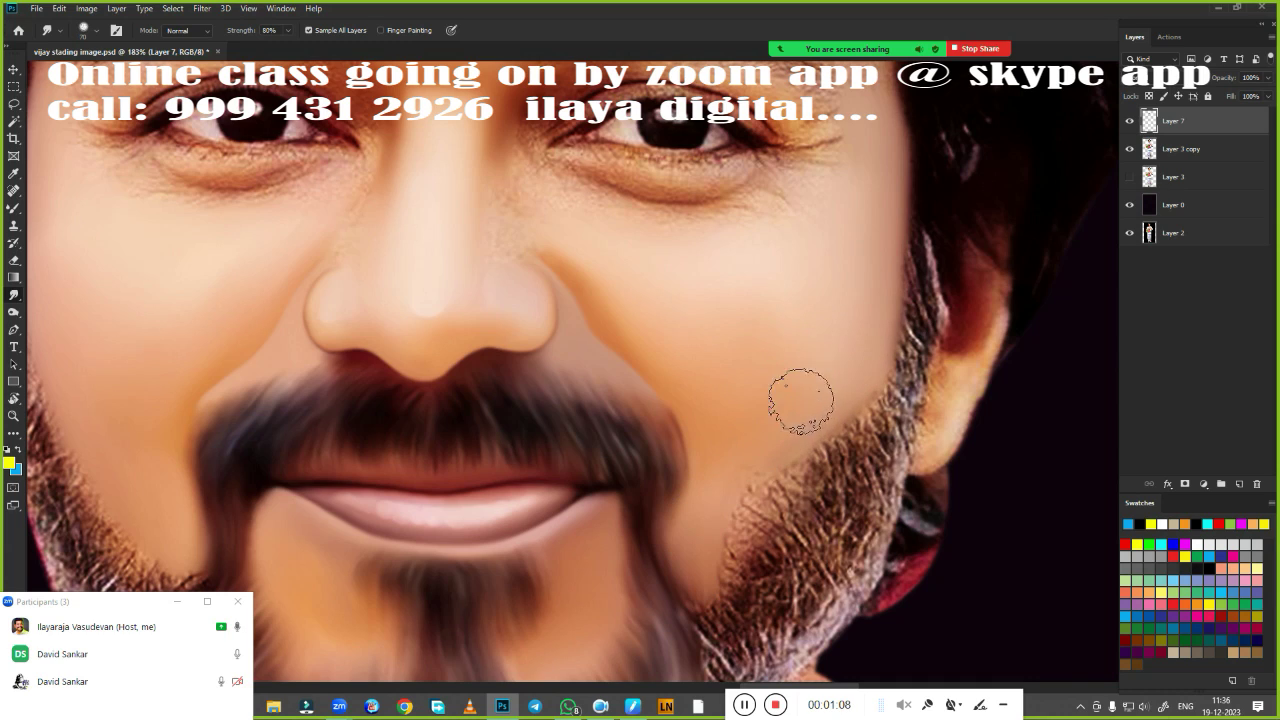
{"action": "left_click_drag", "start_coordinate": [770, 465], "coordinate": [757, 495]}
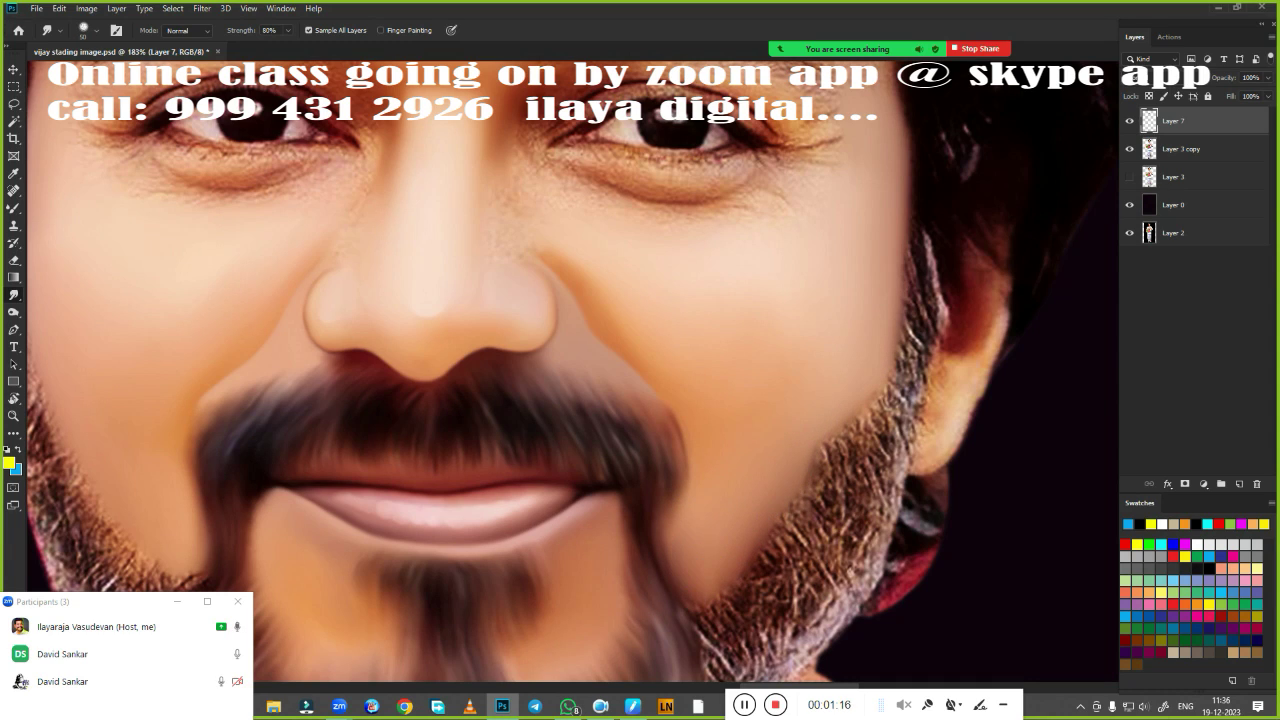
Check the brush presets, switch to the Eraser, and bring the whole face into view
{"action": "scroll", "coordinate": [798, 333], "scroll_direction": "down", "scroll_amount": 3}
{"action": "scroll", "coordinate": [798, 333], "scroll_direction": "up", "scroll_amount": 2}
{"action": "right_click", "coordinate": [798, 333]}
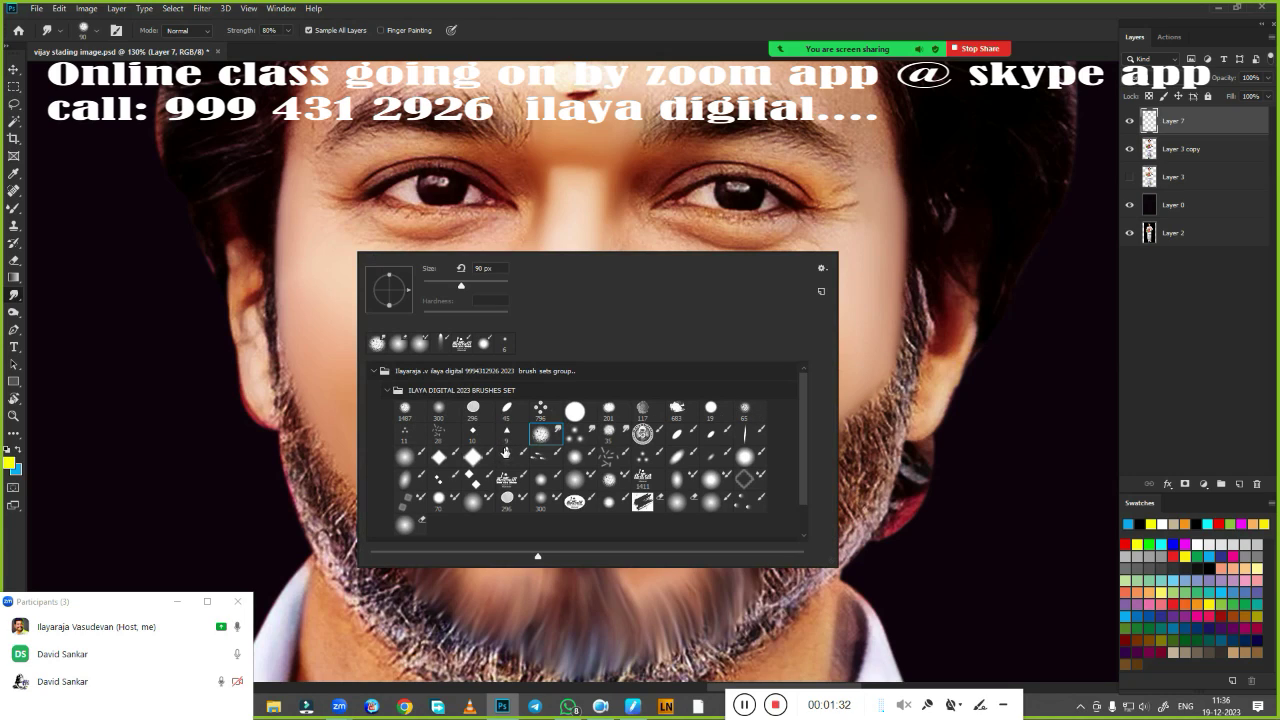
{"action": "key", "text": "Escape"}
{"action": "scroll", "coordinate": [470, 545], "scroll_direction": "up", "scroll_amount": 3}
{"action": "key", "text": "e"}
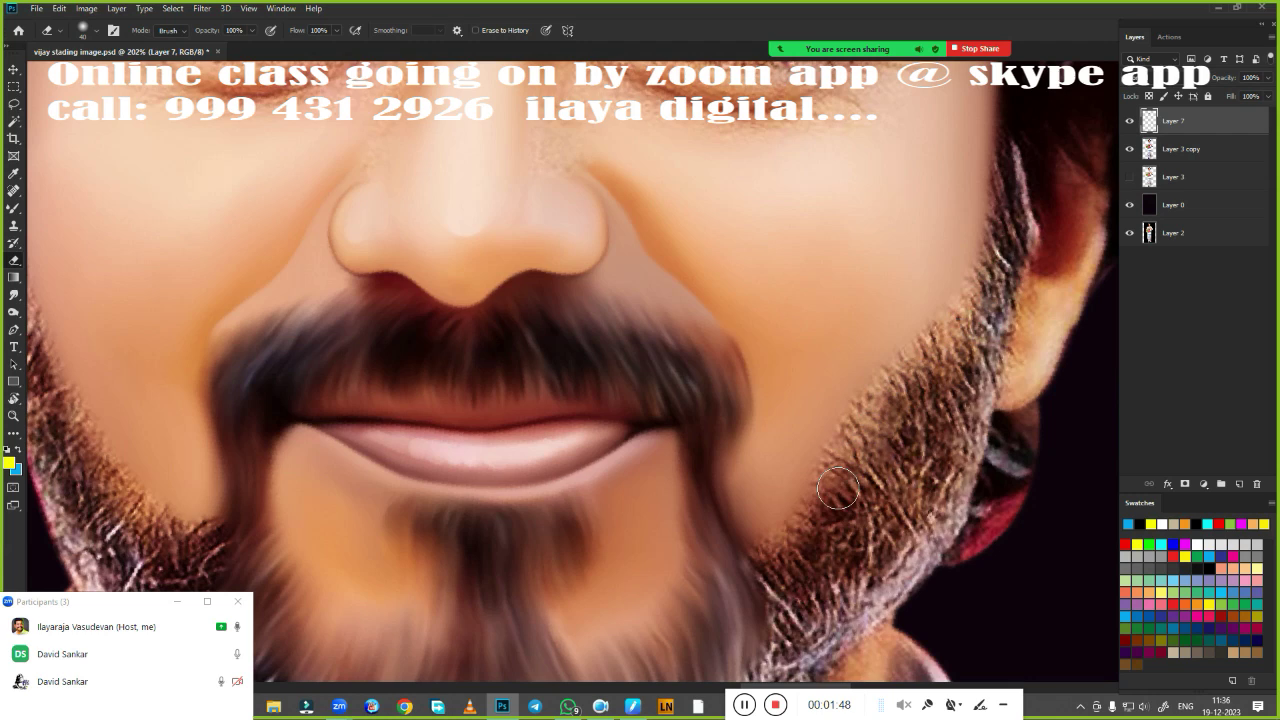
{"action": "scroll", "coordinate": [837, 488], "scroll_direction": "down", "scroll_amount": 3}
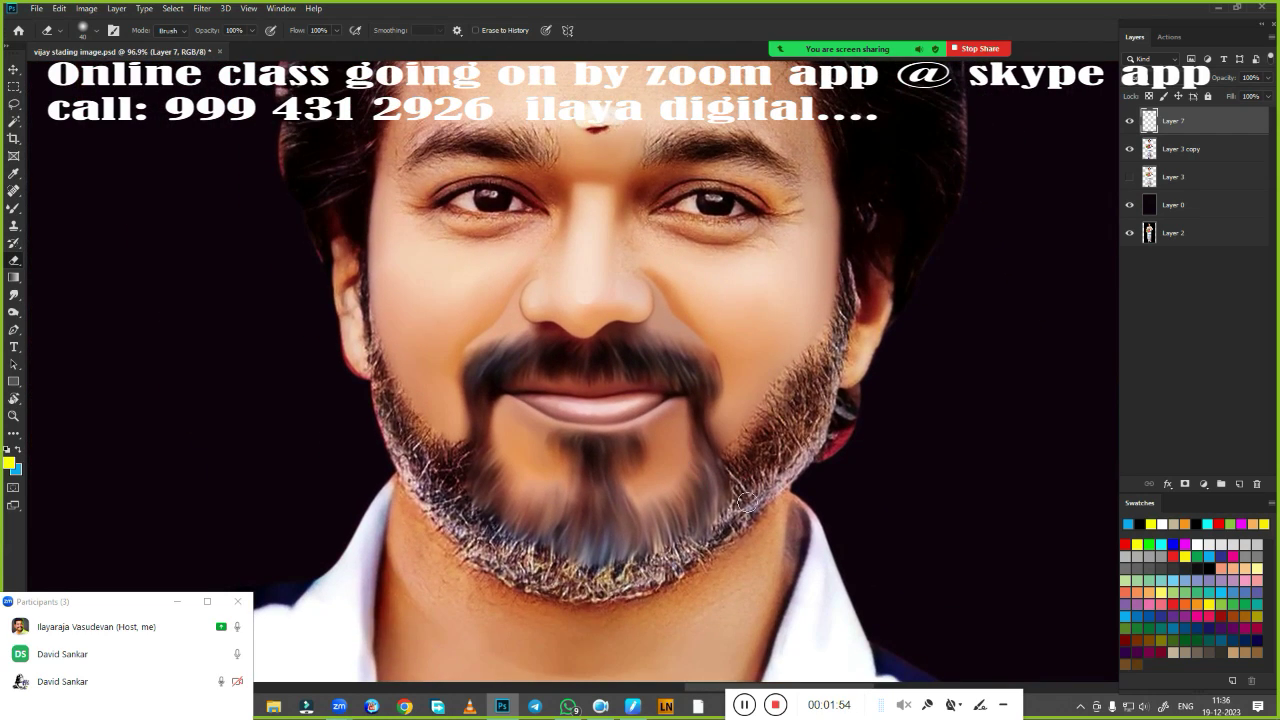
{"action": "left_click_drag", "start_coordinate": [771, 533], "coordinate": [691, 433]}
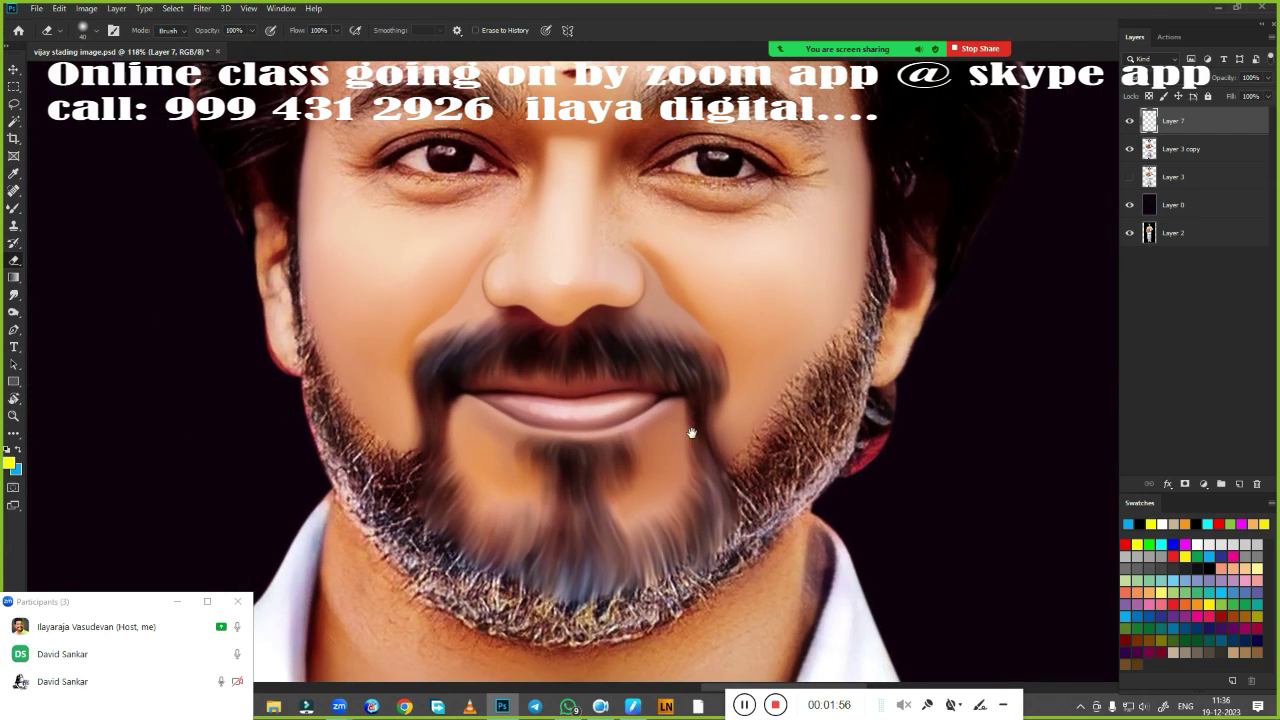
{"action": "scroll", "coordinate": [680, 458], "scroll_direction": "up", "scroll_amount": 2}
Lasso-select the forehead and feather the selection
{"action": "key", "text": "l"}
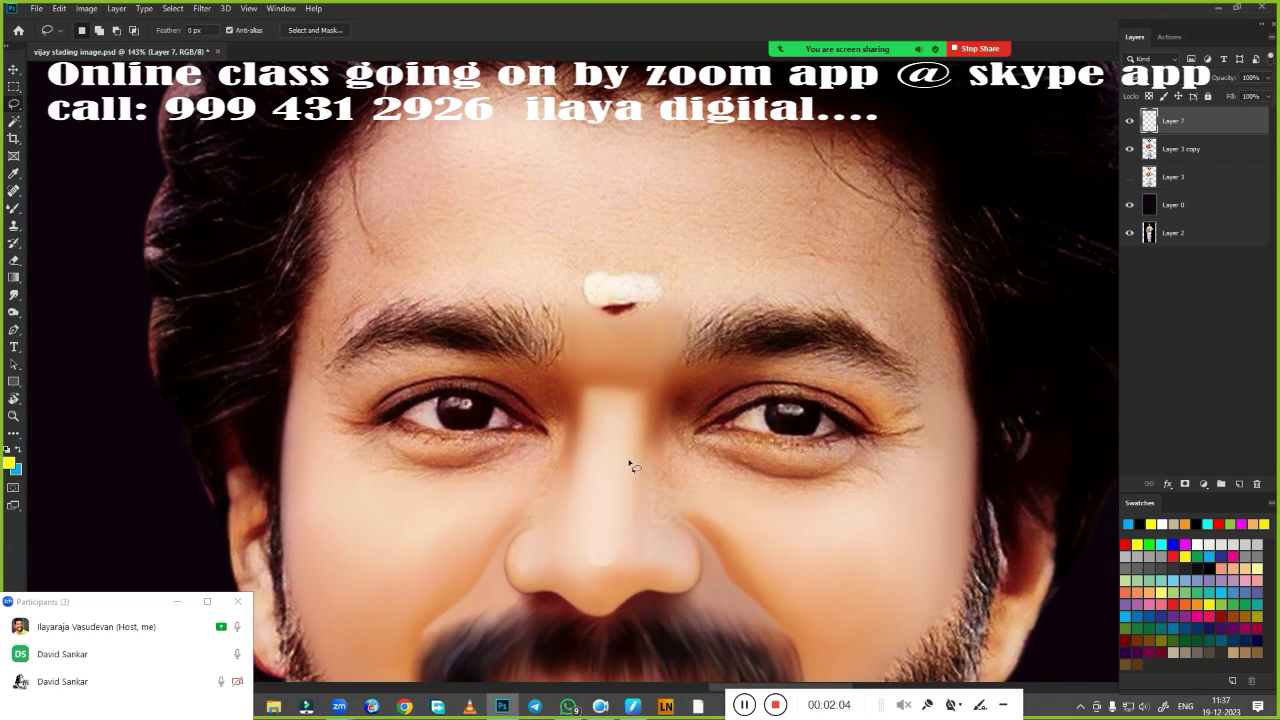
{"action": "scroll", "coordinate": [330, 460], "scroll_direction": "up", "scroll_amount": 1}
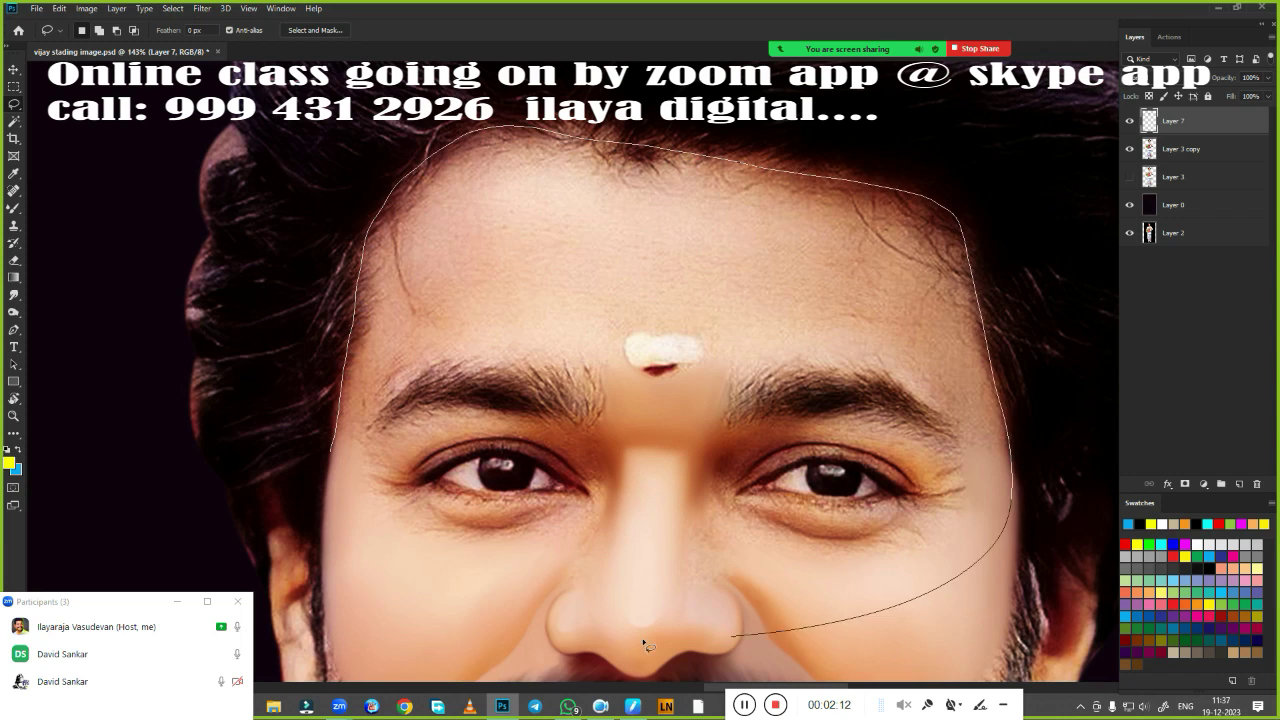
{"action": "left_click_drag", "start_coordinate": [642, 638], "coordinate": [640, 640]}
{"action": "key", "text": "shift+F6"}
{"action": "key", "text": "Return"}
{"action": "scroll", "coordinate": [512, 473], "scroll_direction": "up", "scroll_amount": 1}
Smudge the forehead skin along the left and right hairline with a smaller brush
{"action": "key", "text": "r"}
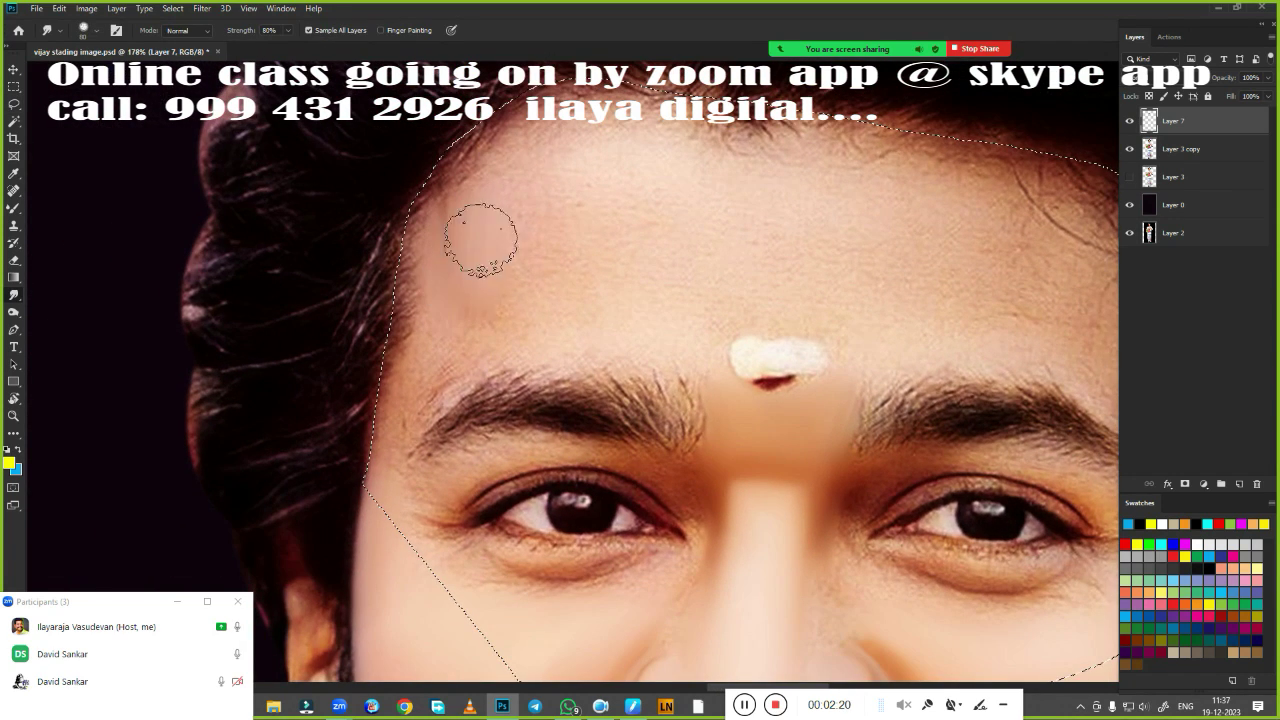
{"action": "left_click_drag", "start_coordinate": [480, 240], "coordinate": [830, 140]}
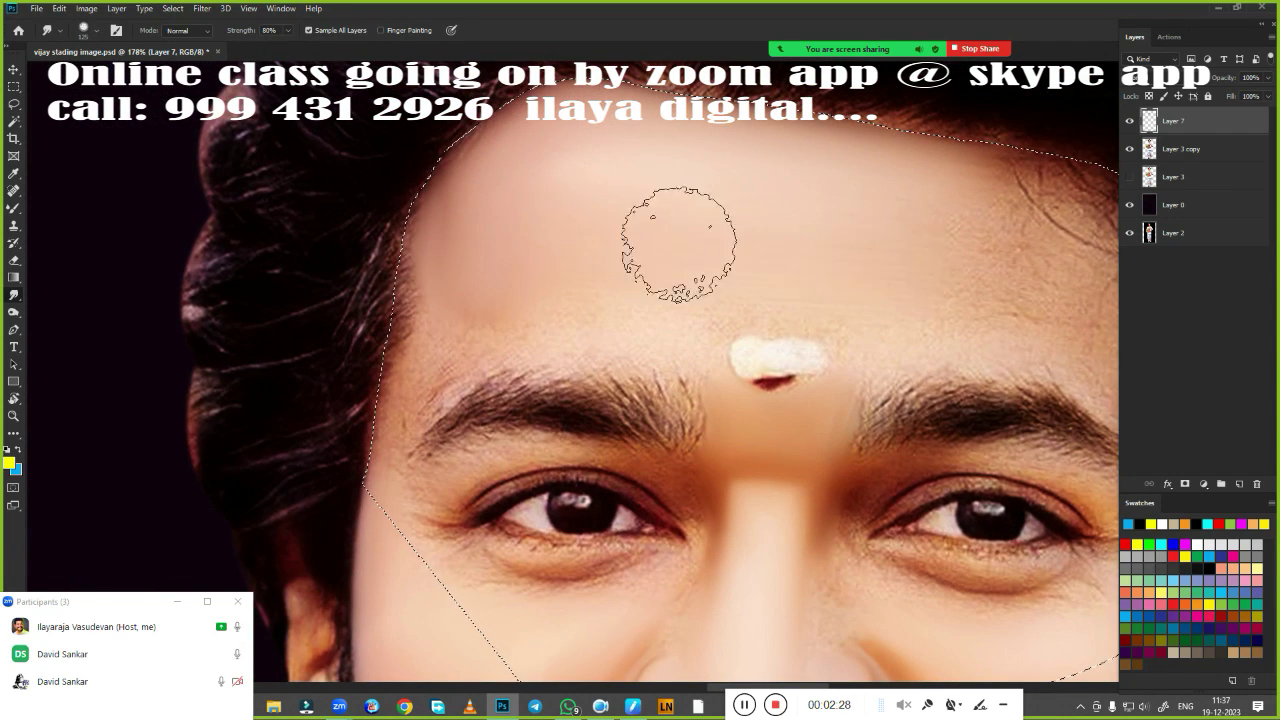
{"action": "key", "text": "bracketleft"}
{"action": "key", "text": "bracketleft"}
{"action": "key", "text": "bracketleft"}
{"action": "left_click_drag", "start_coordinate": [395, 320], "coordinate": [470, 150]}
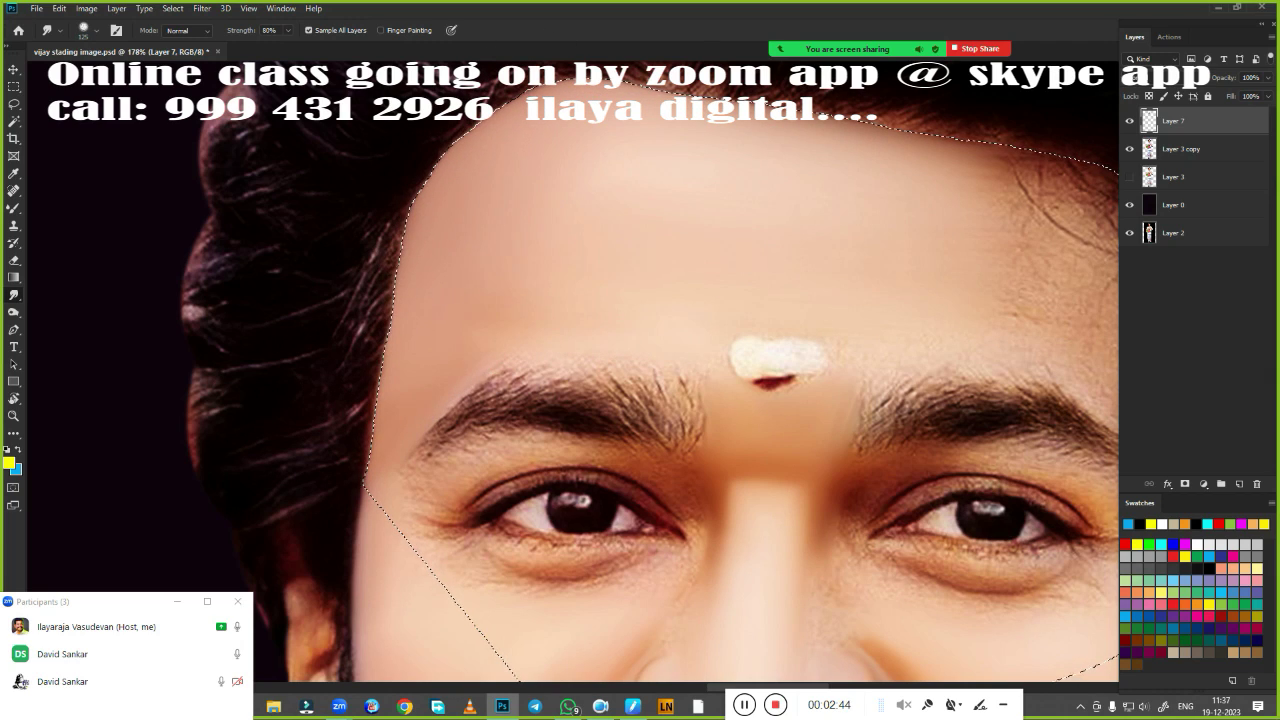
{"action": "scroll", "coordinate": [614, 243], "scroll_direction": "left", "scroll_amount": 5}
{"action": "mouse_move", "coordinate": [760, 180]}
{"action": "left_mouse_down"}
{"action": "mouse_move", "coordinate": [830, 480]}
{"action": "mouse_move", "coordinate": [760, 200]}
{"action": "left_mouse_up"}
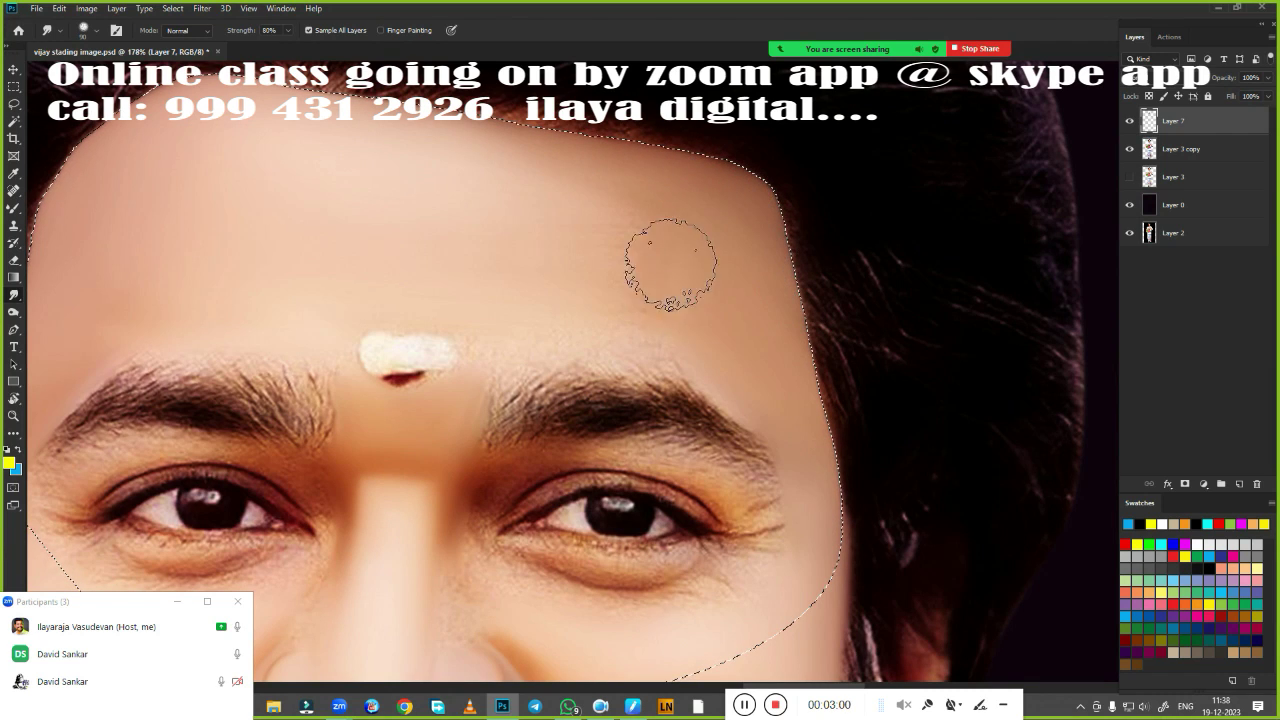
{"action": "left_click_drag", "start_coordinate": [514, 263], "coordinate": [805, 175]}
{"action": "scroll", "coordinate": [608, 398], "scroll_direction": "down", "scroll_amount": 2}
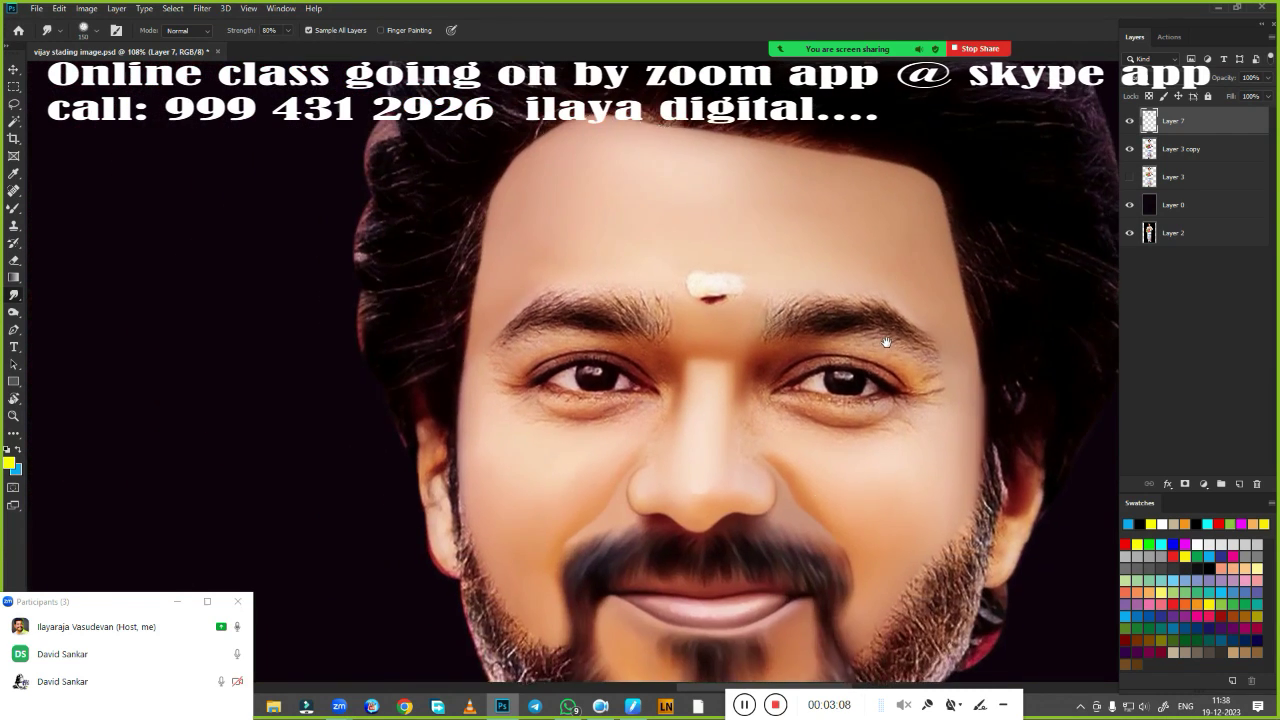
{"action": "scroll", "coordinate": [608, 398], "scroll_direction": "down", "scroll_amount": 1}
{"action": "scroll", "coordinate": [608, 398], "scroll_direction": "up", "scroll_amount": 2}
Frame the right eyebrow in view and ready the Pen tool for tracing it
{"action": "key", "text": "e"}
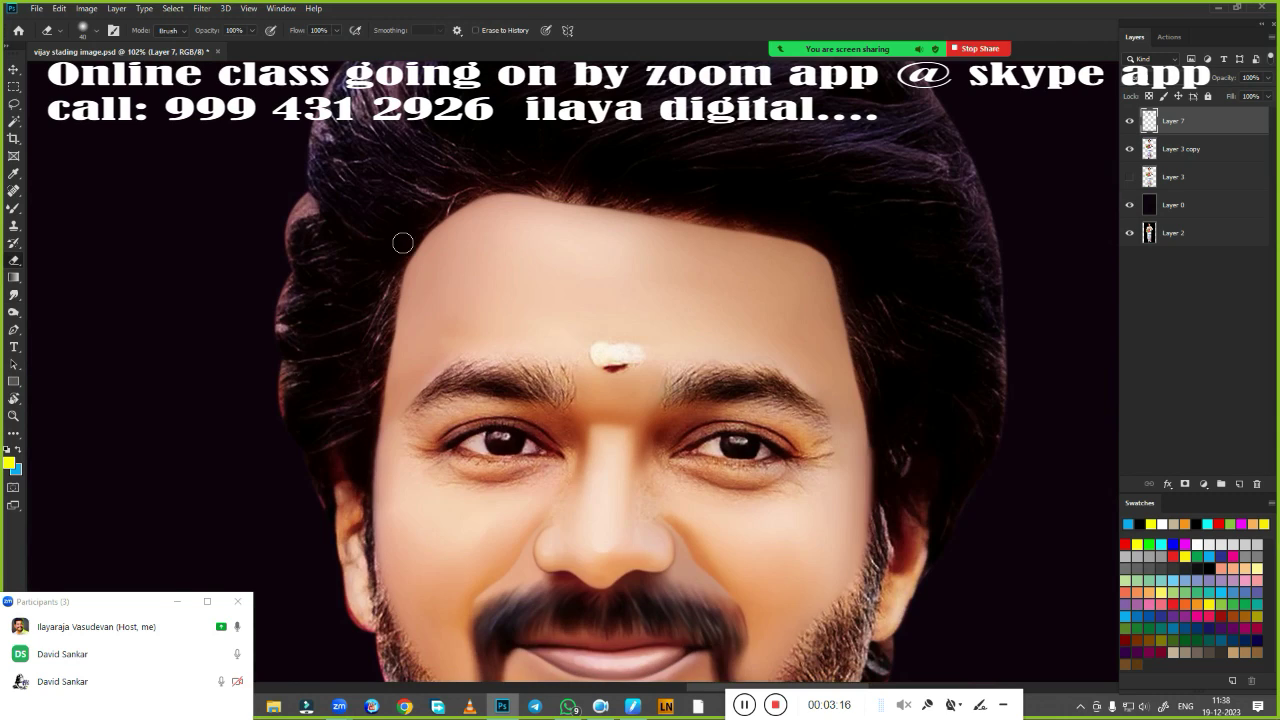
{"action": "scroll", "coordinate": [404, 220], "scroll_direction": "up", "scroll_amount": 2}
{"action": "left_click_drag", "start_coordinate": [302, 505], "coordinate": [268, 635]}
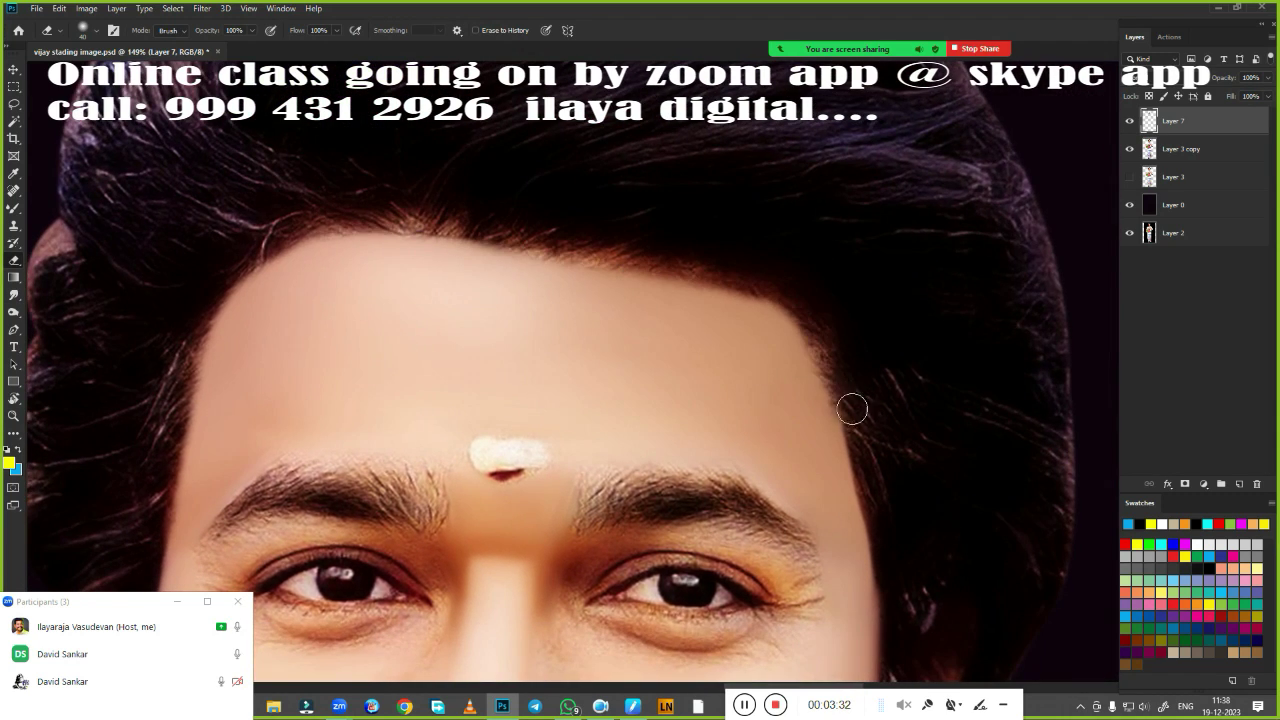
{"action": "scroll", "coordinate": [860, 350], "scroll_direction": "down", "scroll_amount": 4}
{"action": "scroll", "coordinate": [700, 509], "scroll_direction": "up", "scroll_amount": 3}
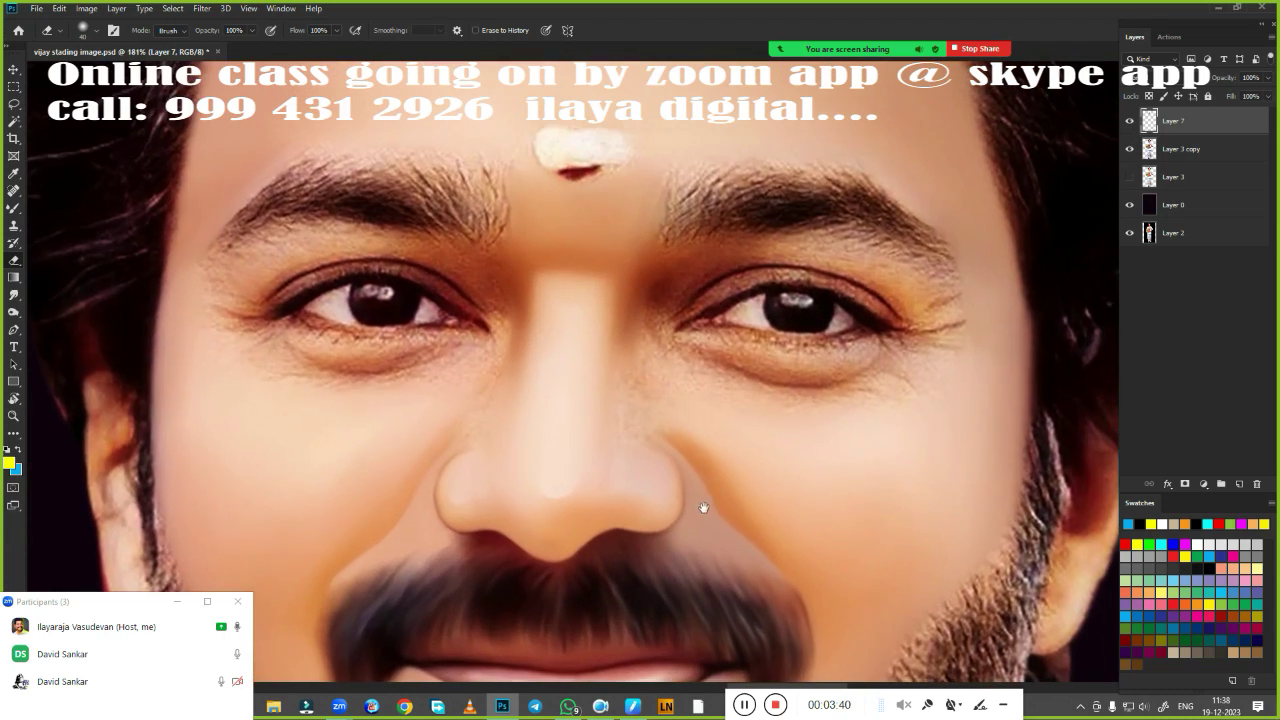
{"action": "scroll", "coordinate": [731, 466], "scroll_direction": "up", "scroll_amount": 2}
{"action": "key", "text": "p"}
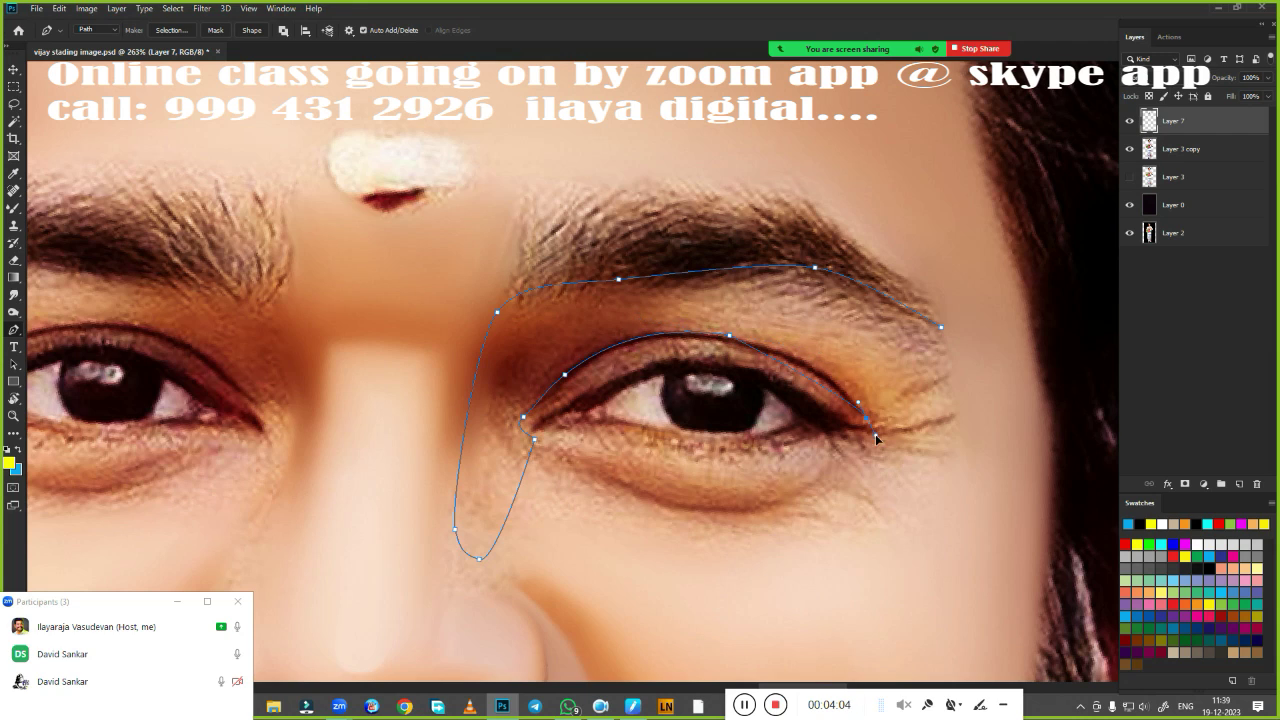
Turn the eye-socket path into a selection and smudge wrinkles between brow and outer eye corner
{"action": "right_click", "coordinate": [900, 456]}
{"action": "key", "text": "Return"}
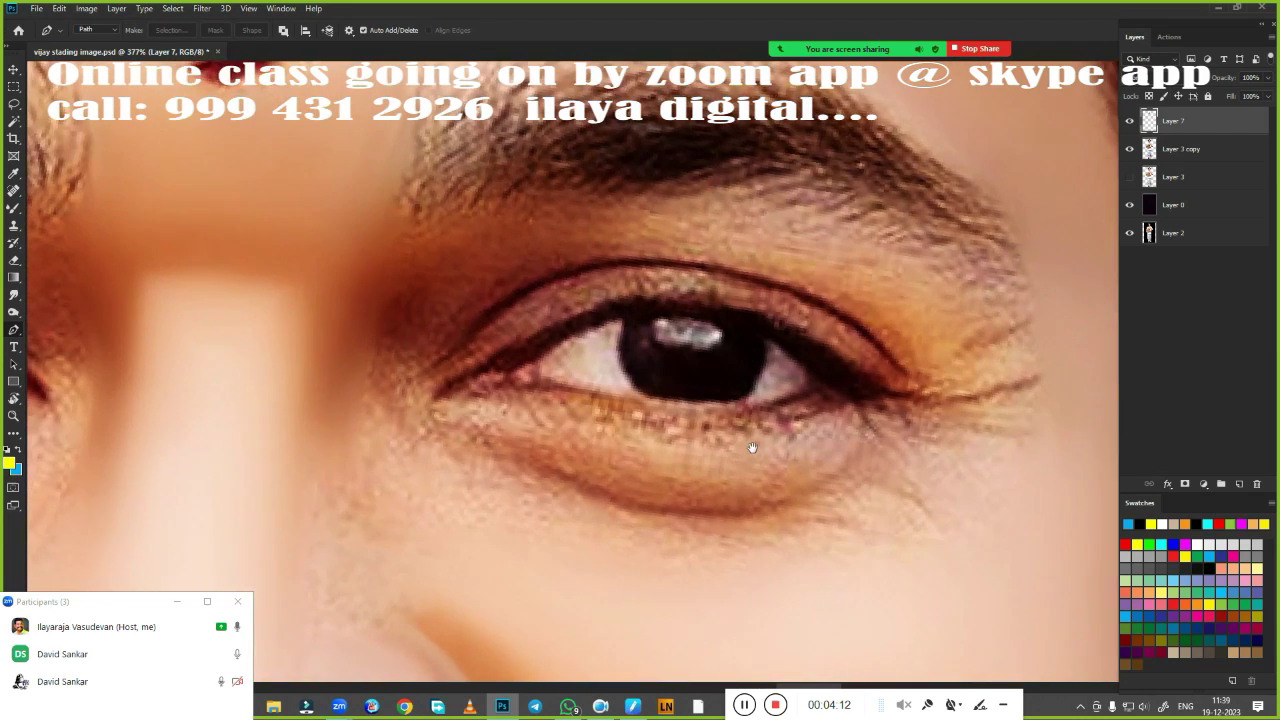
{"action": "scroll", "coordinate": [871, 406], "scroll_direction": "up", "scroll_amount": 2}
{"action": "left_click_drag", "start_coordinate": [920, 300], "coordinate": [760, 210]}
{"action": "left_click_drag", "start_coordinate": [980, 260], "coordinate": [900, 440]}
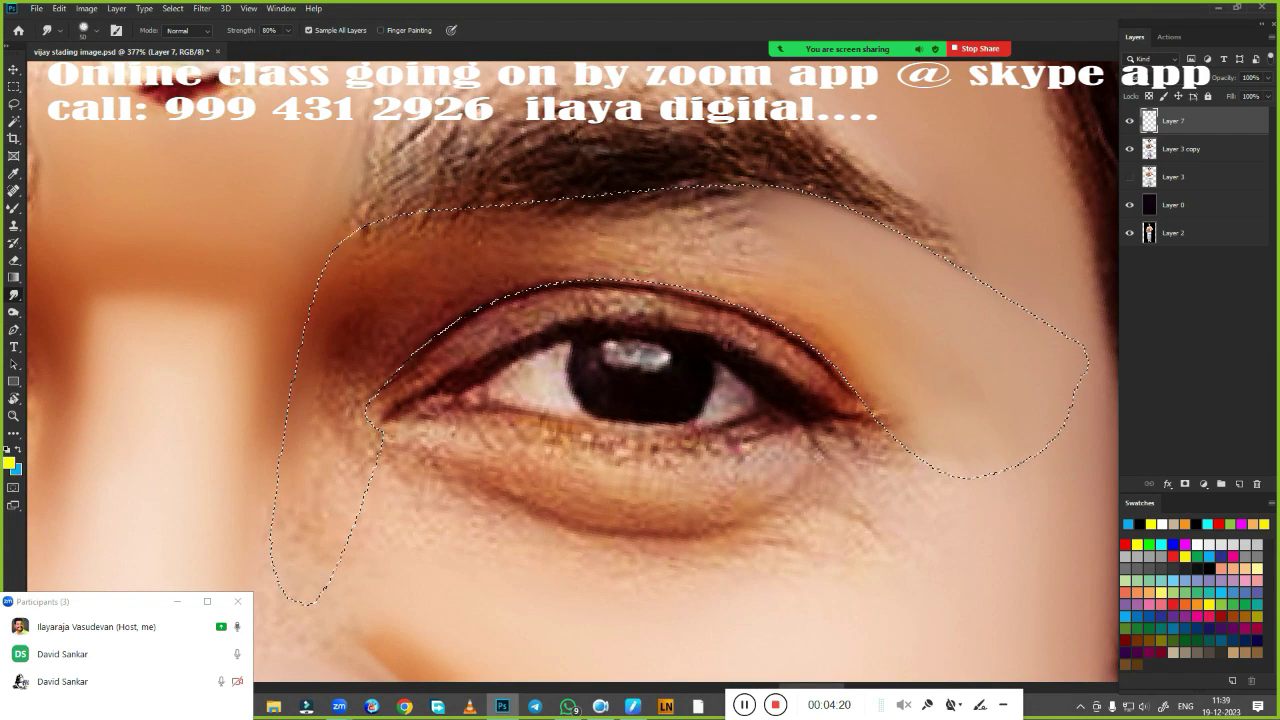
{"action": "left_click_drag", "start_coordinate": [1060, 400], "coordinate": [700, 200]}
{"action": "left_click_drag", "start_coordinate": [860, 240], "coordinate": [820, 420]}
Smudge the skin between brow, upper eyelid and inner eye corner smooth, finishing with a 50 px brush
{"action": "left_click_drag", "start_coordinate": [430, 270], "coordinate": [371, 232]}
{"action": "left_click_drag", "start_coordinate": [560, 240], "coordinate": [668, 190]}
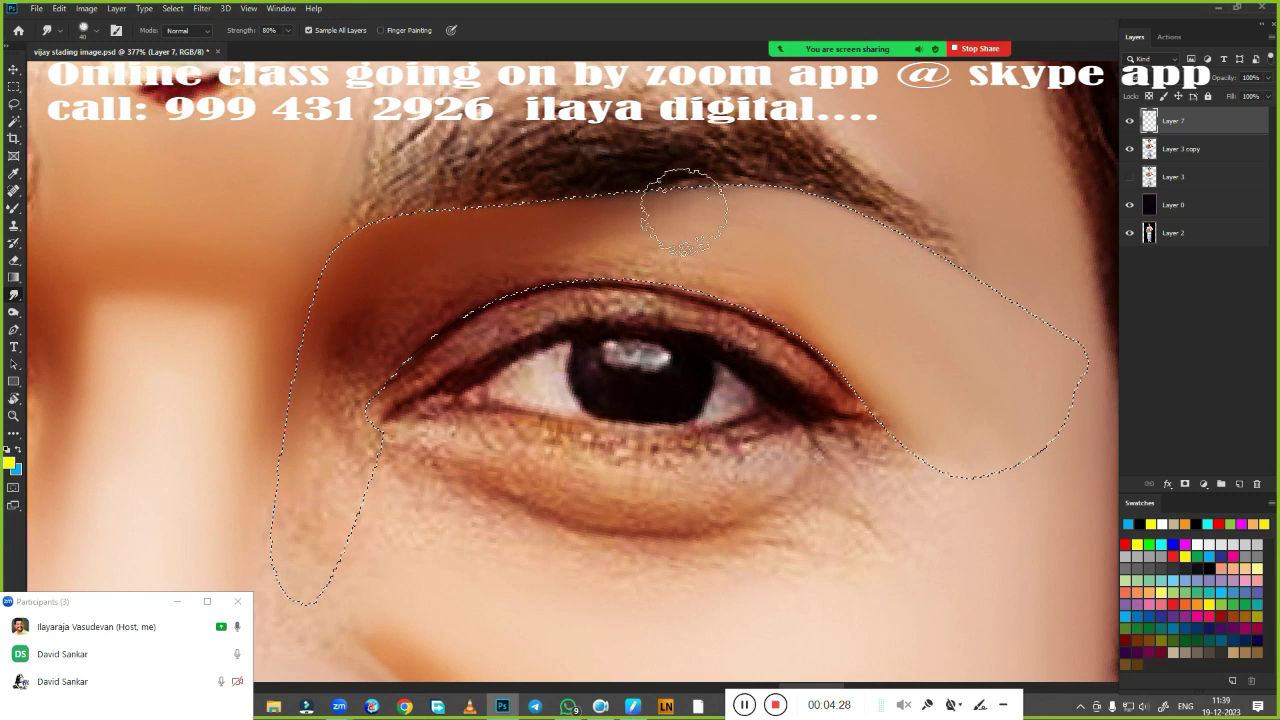
{"action": "left_click_drag", "start_coordinate": [600, 245], "coordinate": [766, 271]}
{"action": "mouse_move", "coordinate": [420, 330]}
{"action": "left_mouse_down"}
{"action": "mouse_move", "coordinate": [357, 349]}
{"action": "mouse_move", "coordinate": [349, 380]}
{"action": "mouse_move", "coordinate": [430, 340]}
{"action": "left_mouse_up"}
{"action": "left_click_drag", "start_coordinate": [400, 390], "coordinate": [520, 300]}
{"action": "left_click_drag", "start_coordinate": [900, 280], "coordinate": [450, 336]}
{"action": "left_click_drag", "start_coordinate": [680, 260], "coordinate": [900, 250]}
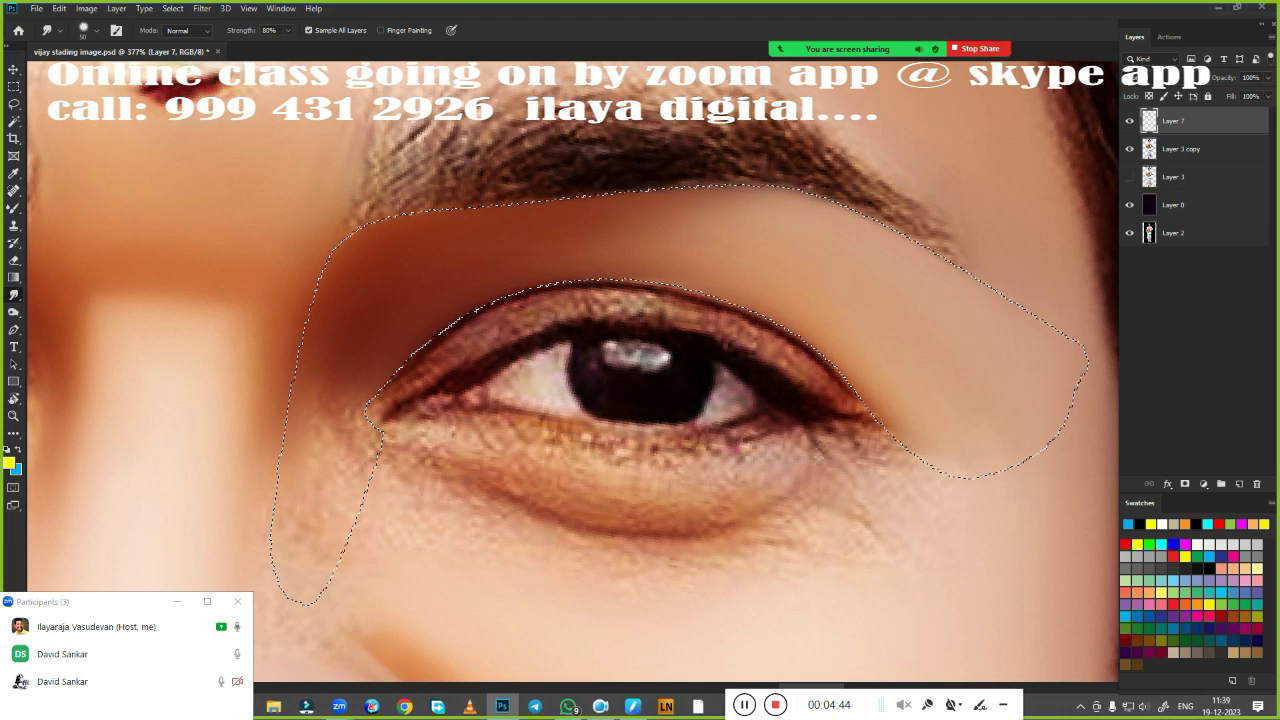
{"action": "mouse_move", "coordinate": [700, 210]}
{"action": "left_mouse_down"}
{"action": "mouse_move", "coordinate": [430, 360]}
{"action": "mouse_move", "coordinate": [350, 385]}
{"action": "left_mouse_up"}
{"action": "left_click_drag", "start_coordinate": [420, 330], "coordinate": [880, 420]}
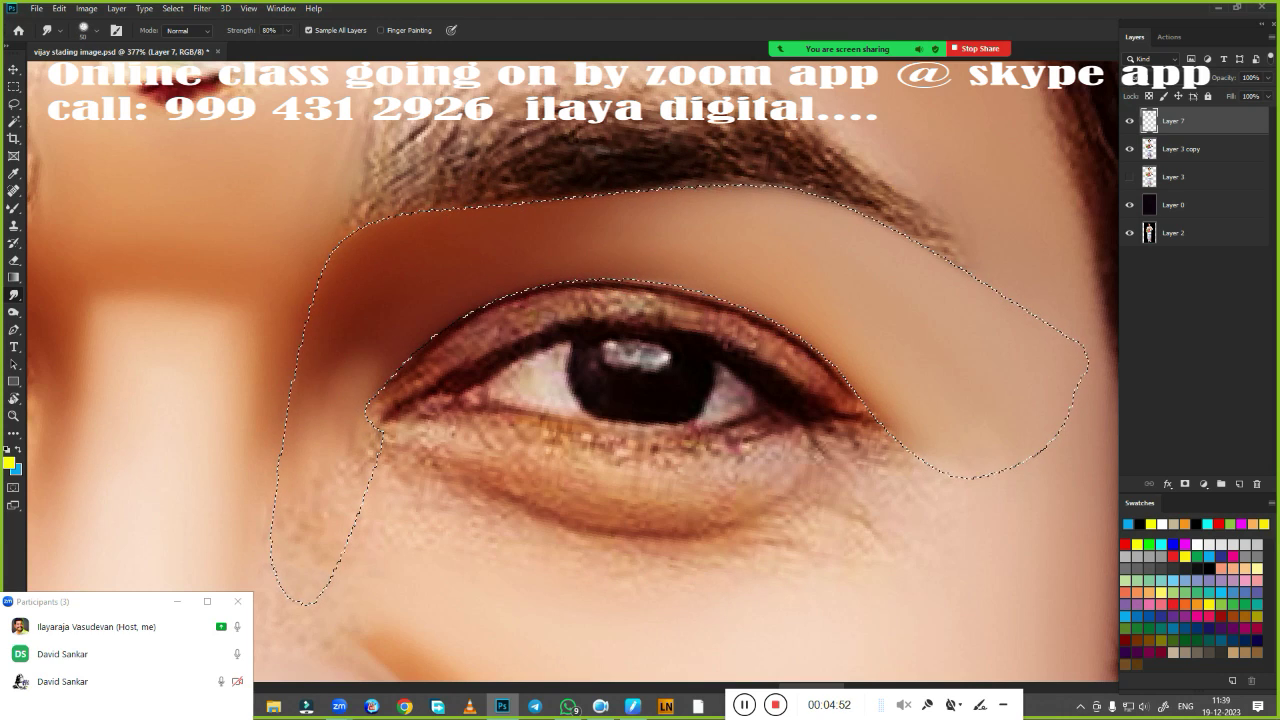
{"action": "key", "text": "bracketright"}
{"action": "key", "text": "bracketright"}
{"action": "key", "text": "bracketright"}
{"action": "left_click_drag", "start_coordinate": [640, 220], "coordinate": [1040, 300]}
At 25 px, smudge the eyebrow hairs from inner start to tail into smooth paint
{"action": "key", "text": "bracketleft"}
{"action": "key", "text": "bracketleft"}
{"action": "key", "text": "bracketleft"}
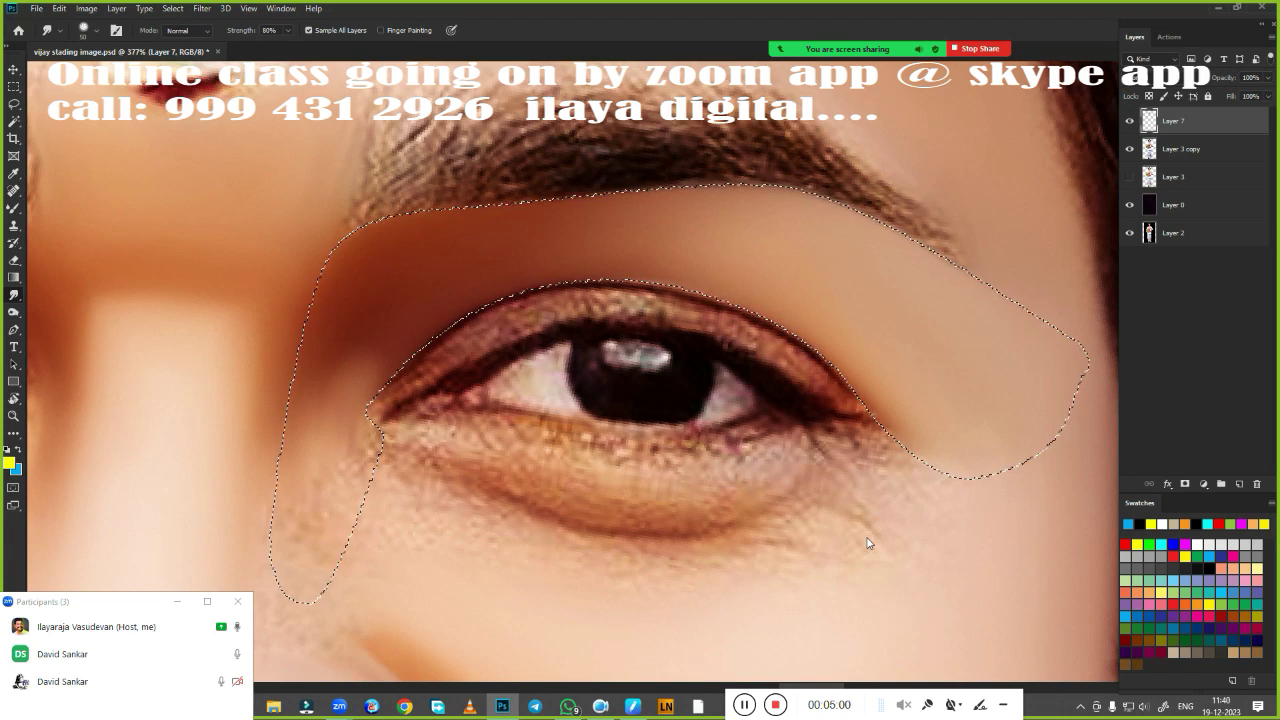
{"action": "scroll", "coordinate": [365, 280], "scroll_direction": "up", "scroll_amount": 3}
{"action": "left_click_drag", "start_coordinate": [365, 280], "coordinate": [420, 320]}
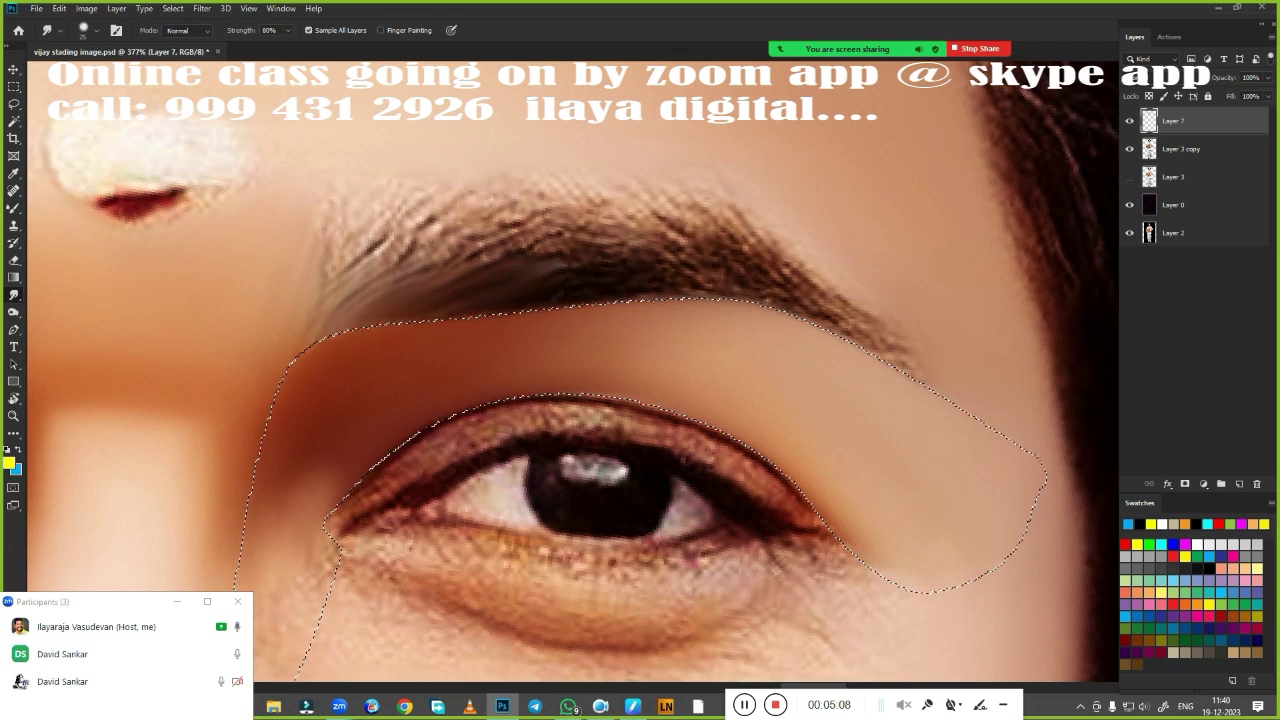
{"action": "left_click_drag", "start_coordinate": [700, 290], "coordinate": [900, 360]}
{"action": "mouse_move", "coordinate": [340, 200]}
{"action": "left_mouse_down"}
{"action": "mouse_move", "coordinate": [748, 228]}
{"action": "mouse_move", "coordinate": [910, 375]}
{"action": "left_mouse_up"}
{"action": "scroll", "coordinate": [700, 471], "scroll_direction": "down", "scroll_amount": 3}
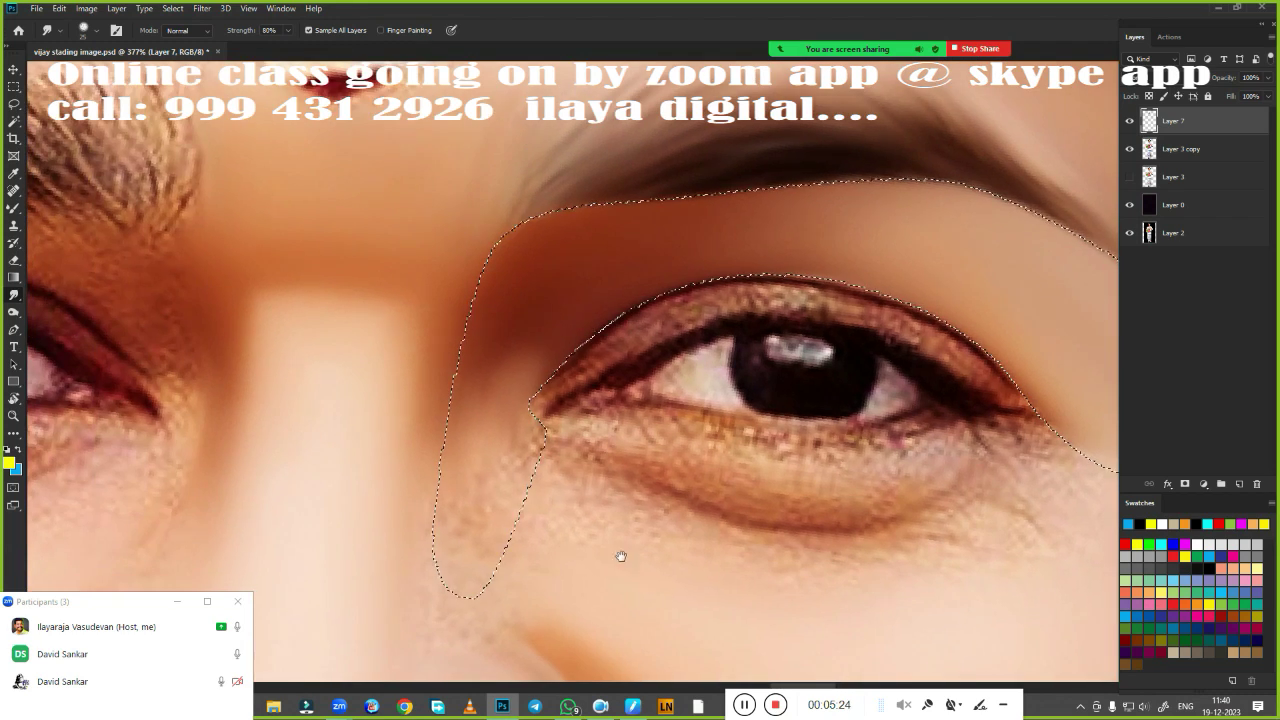
{"action": "scroll", "coordinate": [700, 471], "scroll_direction": "down", "scroll_amount": 1}
{"action": "scroll", "coordinate": [700, 471], "scroll_direction": "up", "scroll_amount": 1}
{"action": "scroll", "coordinate": [700, 471], "scroll_direction": "up", "scroll_amount": 1}
Paint Mixer Brush strokes lightening and smoothing skin at the right eye's inner and outer corners
{"action": "key", "text": "b"}
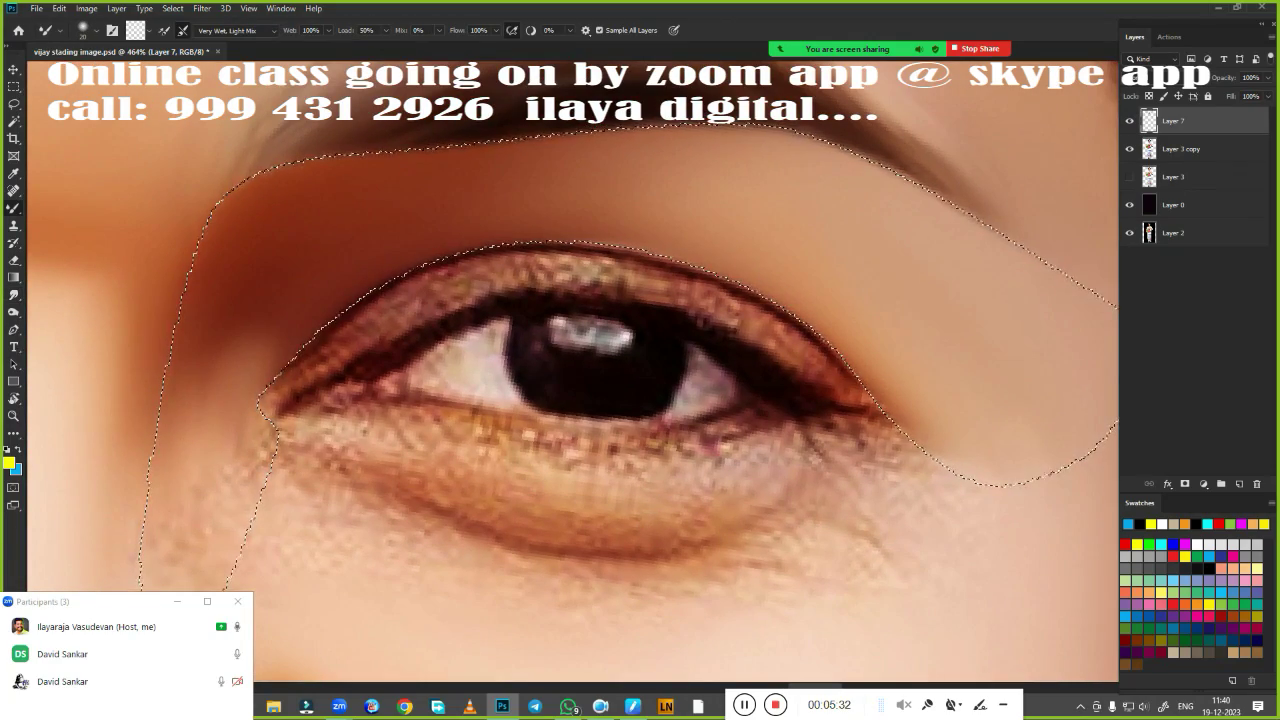
{"action": "right_click", "coordinate": [720, 540]}
{"action": "key", "text": "Escape"}
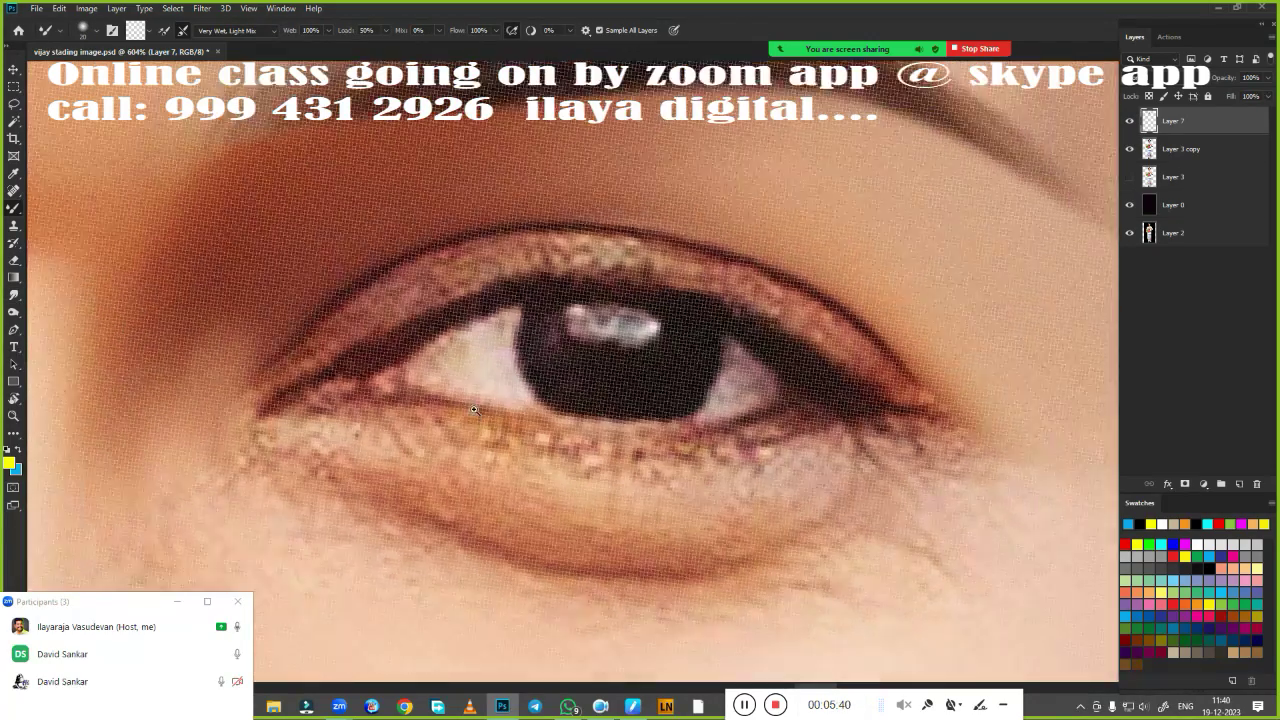
{"action": "scroll", "coordinate": [818, 408], "scroll_direction": "up", "scroll_amount": 1}
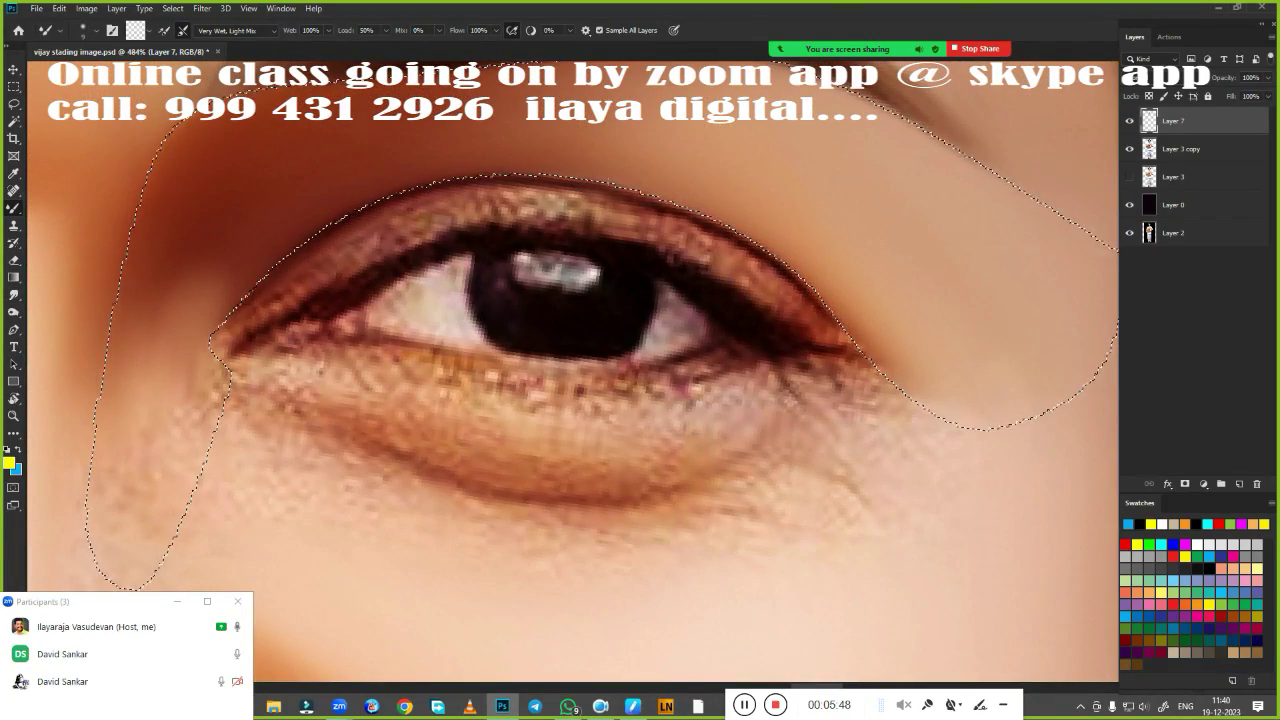
{"action": "left_click_drag", "start_coordinate": [235, 338], "coordinate": [302, 281]}
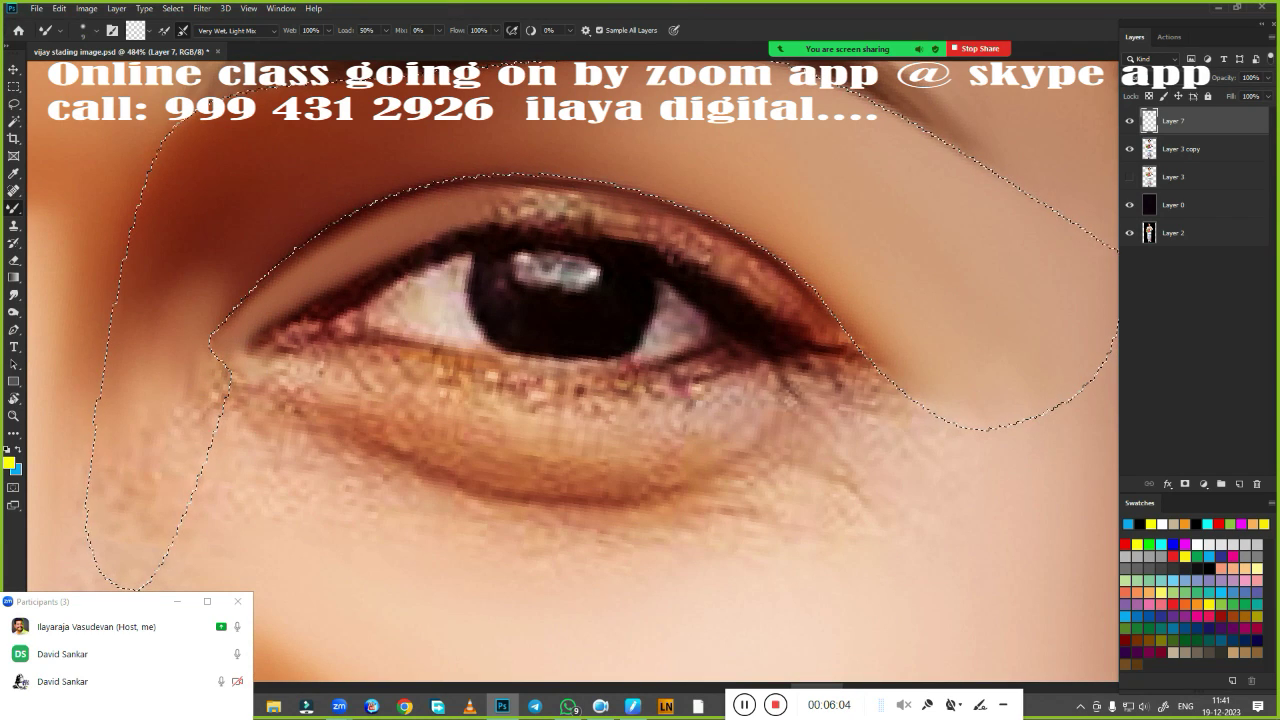
{"action": "mouse_move", "coordinate": [800, 310]}
{"action": "left_mouse_down"}
{"action": "mouse_move", "coordinate": [854, 395]}
{"action": "mouse_move", "coordinate": [700, 245]}
{"action": "mouse_move", "coordinate": [563, 203]}
{"action": "left_mouse_up"}
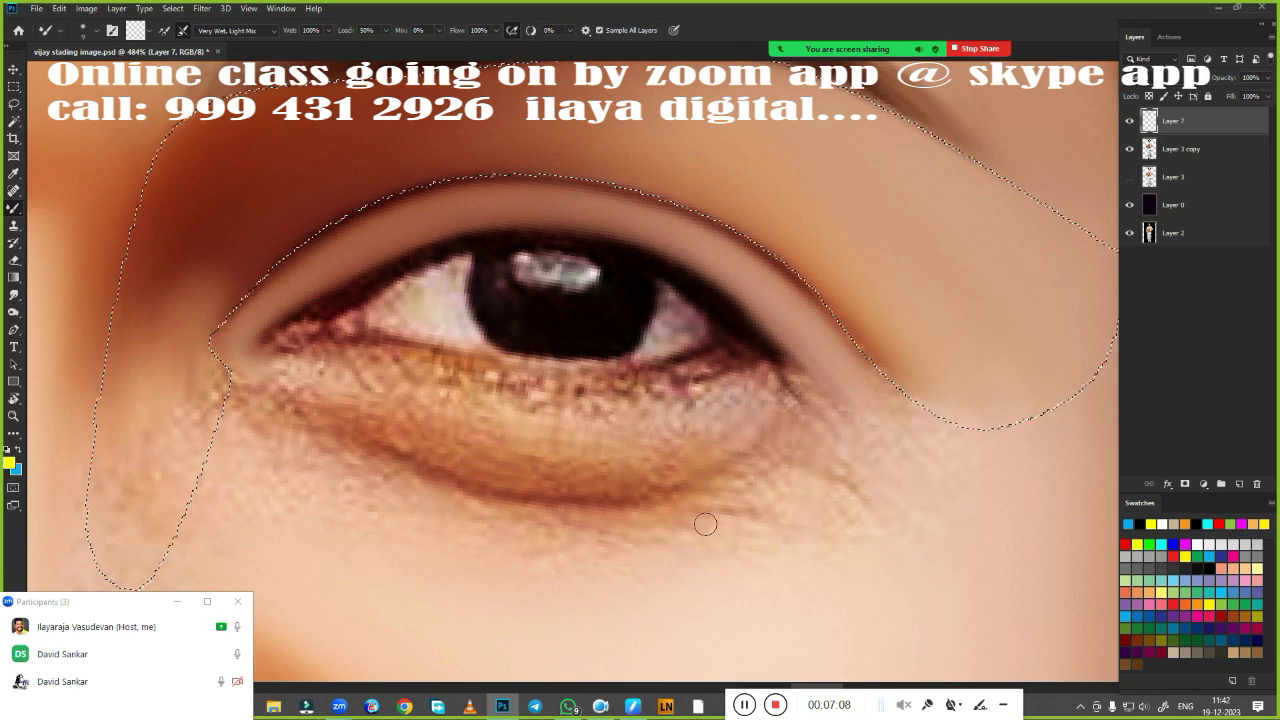
{"action": "scroll", "coordinate": [739, 592], "scroll_direction": "down", "scroll_amount": 5}
Deselect, then smudge the eyebrow's lower edge and the skin beside the outer eye corner
{"action": "scroll", "coordinate": [739, 592], "scroll_direction": "up", "scroll_amount": 5}
{"action": "key", "text": "ctrl+d"}
{"action": "key", "text": "r"}
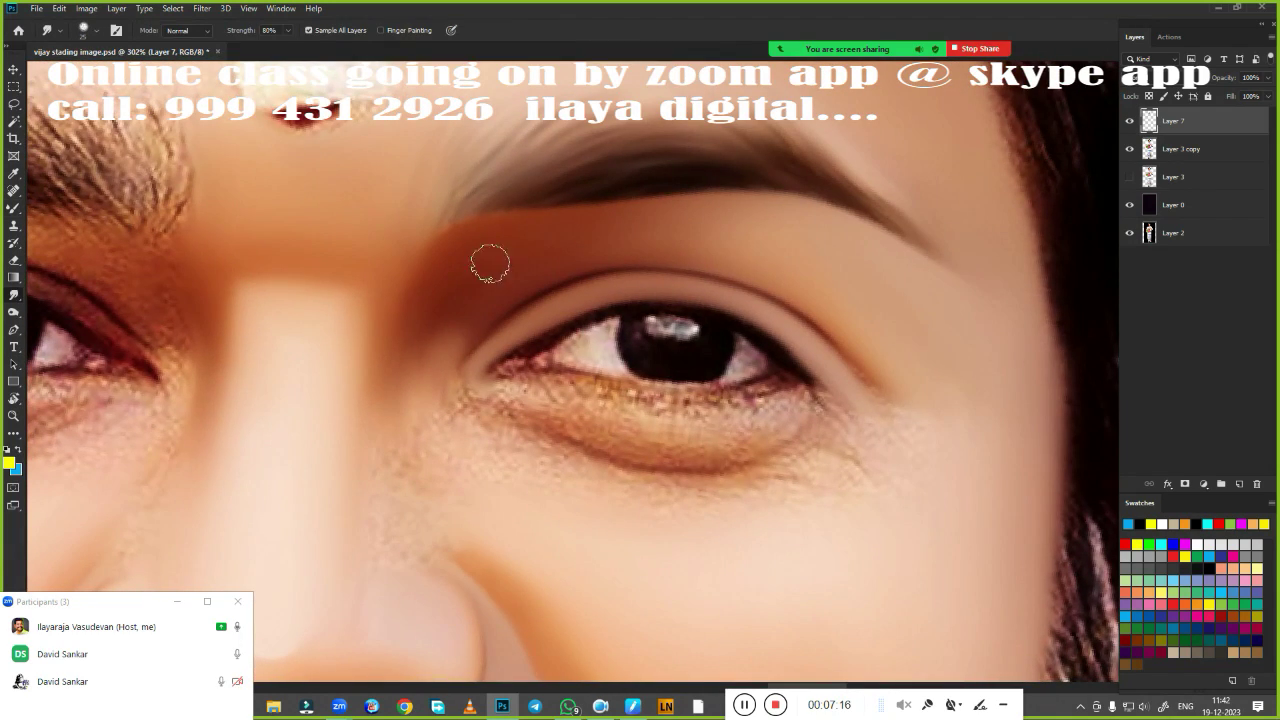
{"action": "left_click_drag", "start_coordinate": [441, 229], "coordinate": [917, 241]}
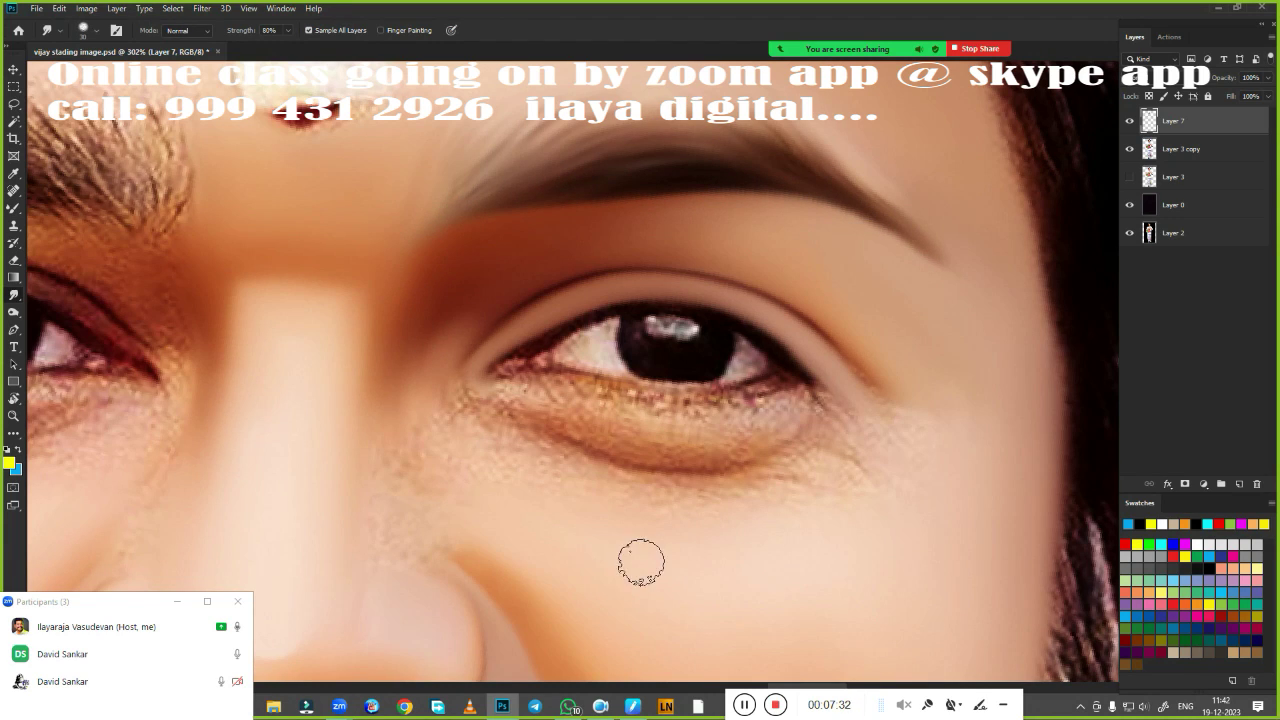
{"action": "scroll", "coordinate": [725, 544], "scroll_direction": "down", "scroll_amount": 2}
{"action": "scroll", "coordinate": [784, 600], "scroll_direction": "up", "scroll_amount": 3}
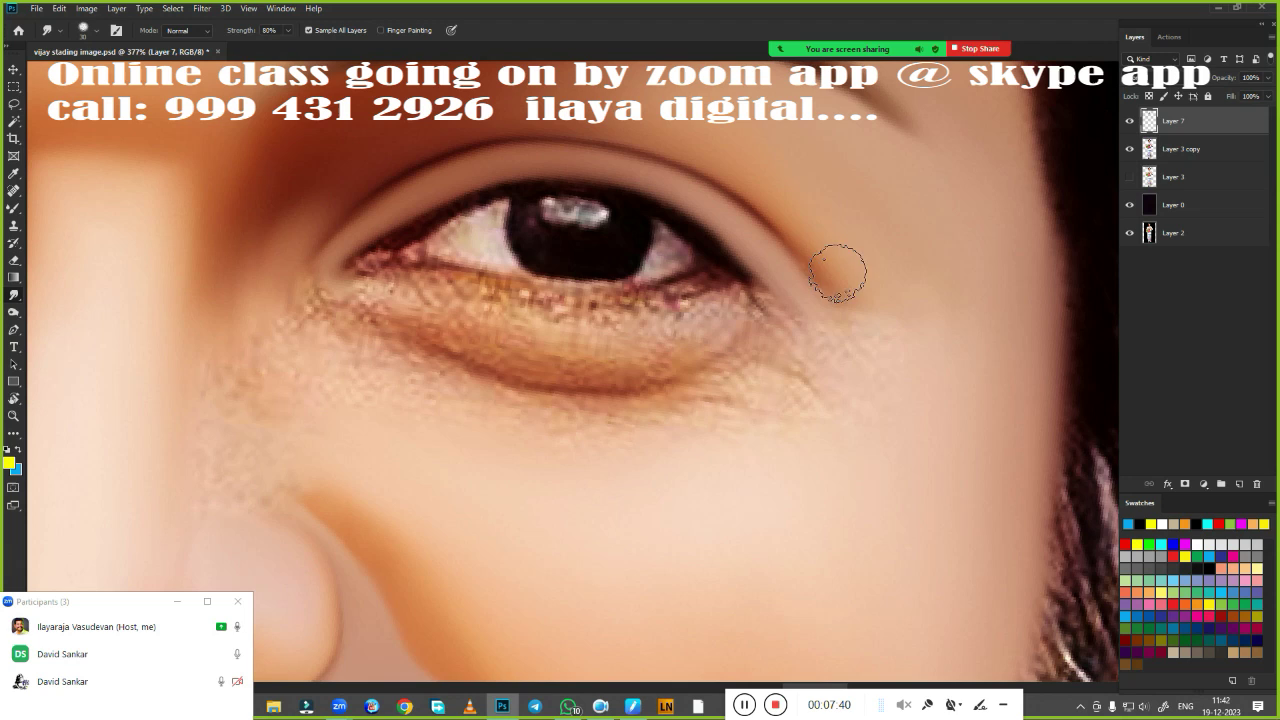
{"action": "left_click_drag", "start_coordinate": [770, 292], "coordinate": [838, 323]}
Begin a Pen path curving beneath the right eye along the under-eye bag
{"action": "key", "text": "p"}
{"action": "scroll", "coordinate": [543, 543], "scroll_direction": "down", "scroll_amount": 3}
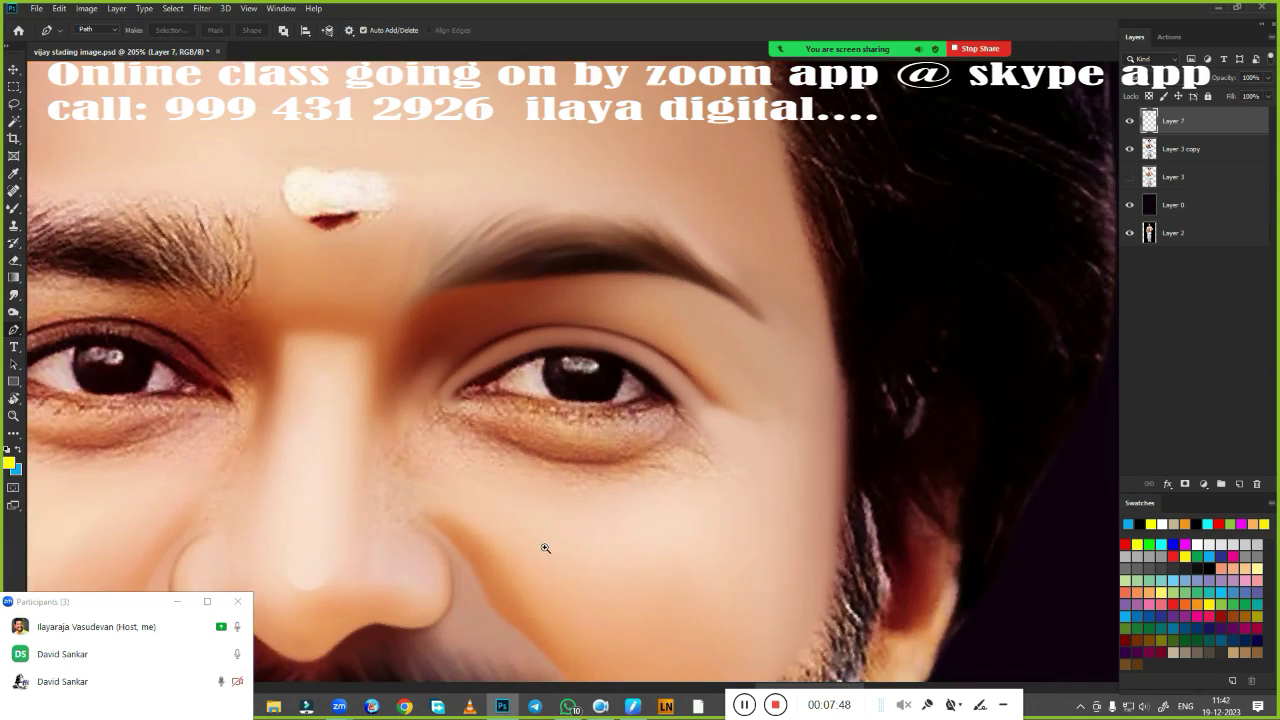
{"action": "scroll", "coordinate": [651, 480], "scroll_direction": "up", "scroll_amount": 2}
{"action": "scroll", "coordinate": [578, 330], "scroll_direction": "up", "scroll_amount": 1}
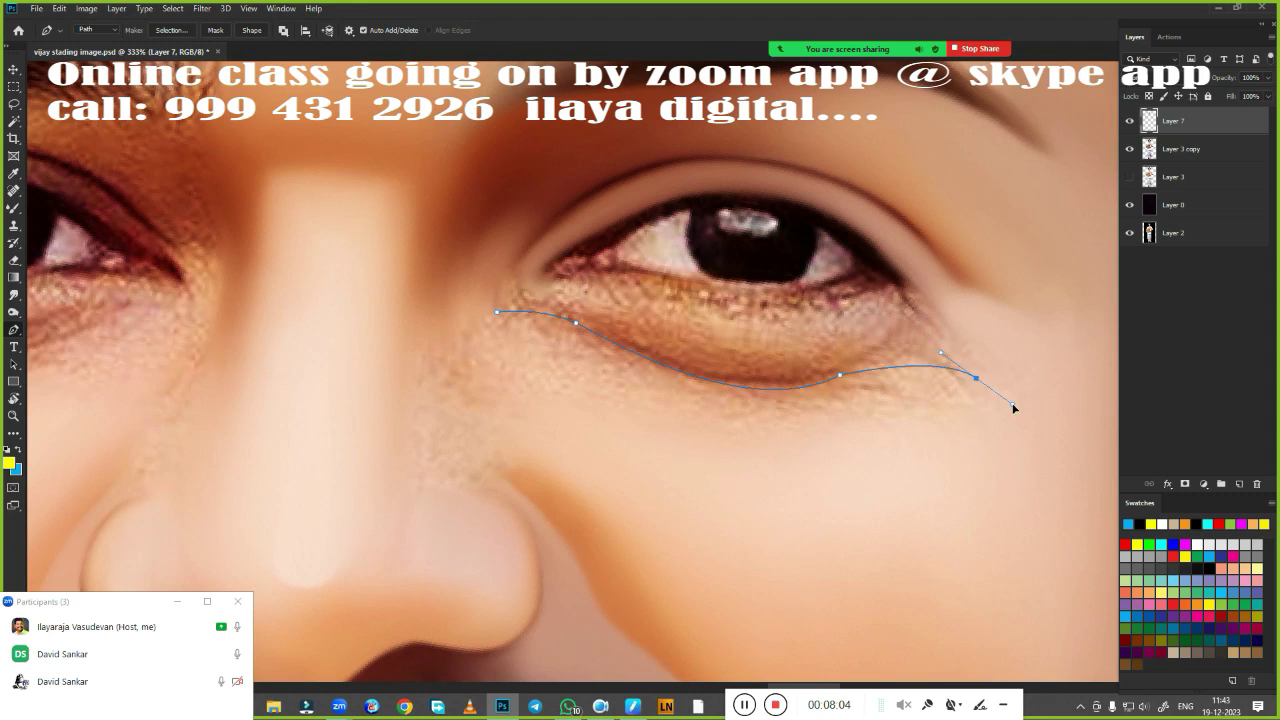
Close the pen path over the eye and brow, make it a selection and feather it
{"action": "key", "text": "ctrl+z"}
{"action": "key", "text": "ctrl+z"}
{"action": "left_click_drag", "start_coordinate": [886, 352], "coordinate": [910, 342]}
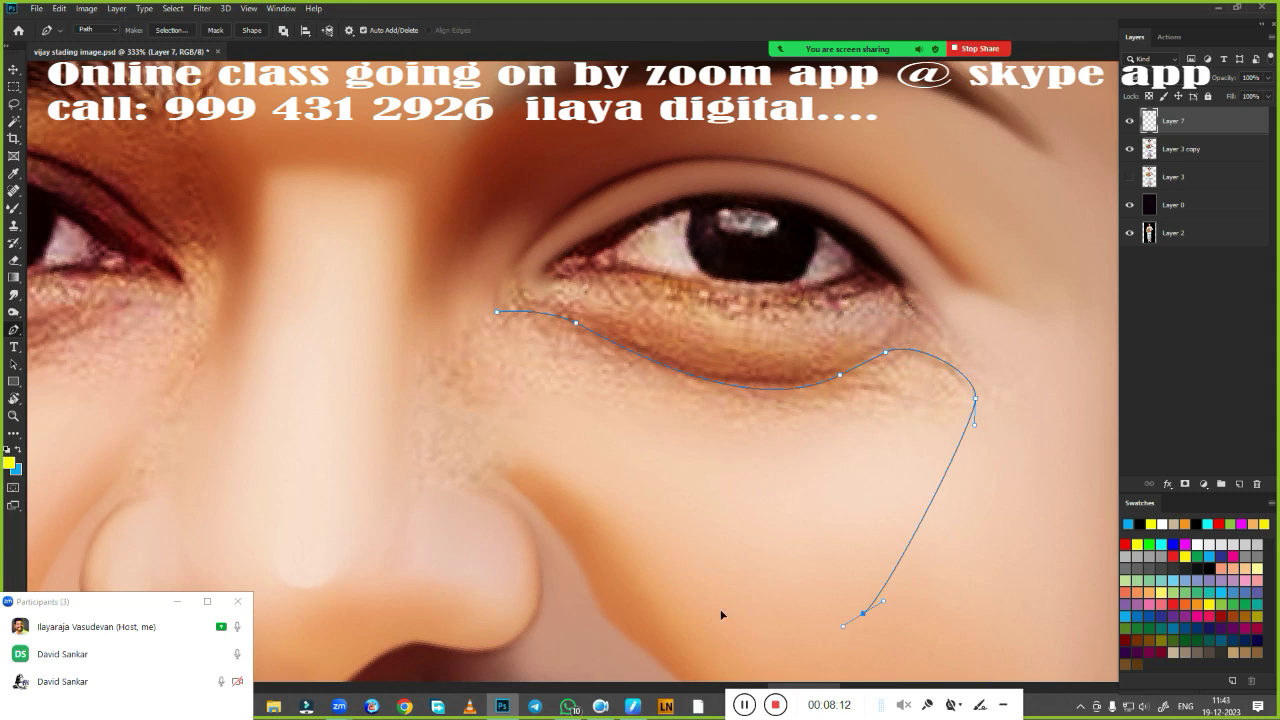
{"action": "left_click_drag", "start_coordinate": [790, 95], "coordinate": [537, 150]}
{"action": "key", "text": "ctrl+Return"}
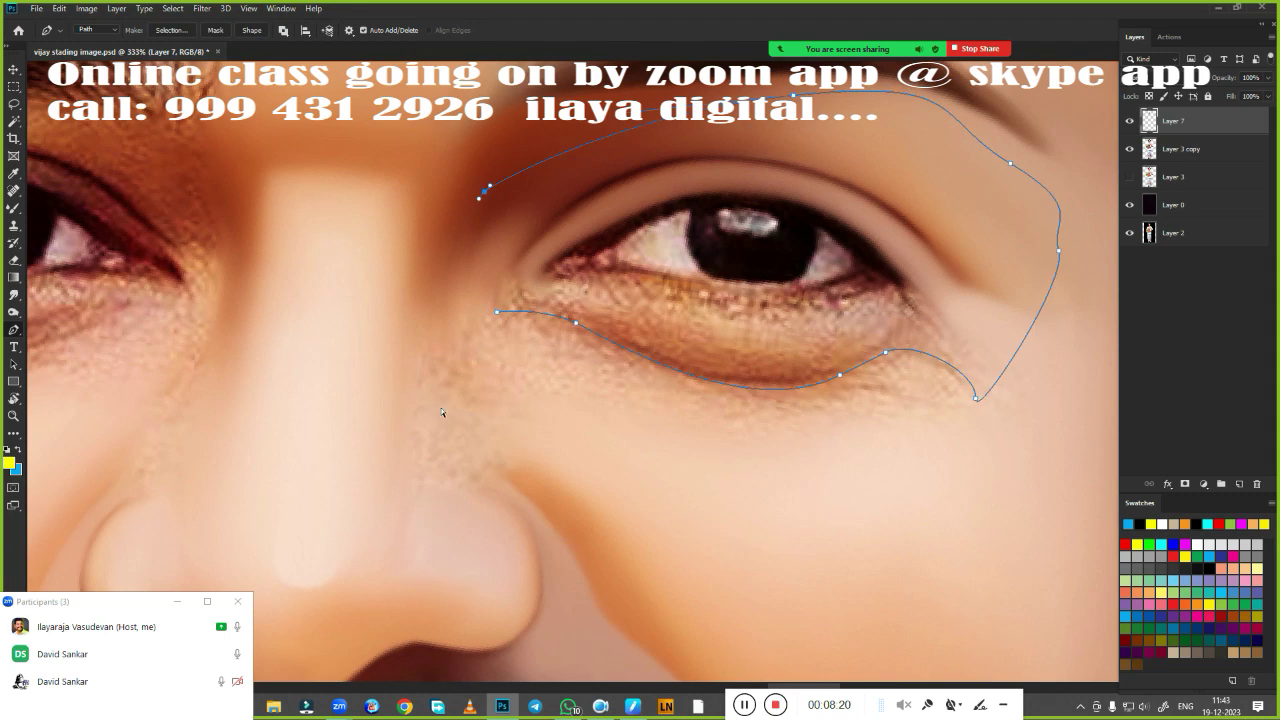
{"action": "key", "text": "shift+F6"}
{"action": "key", "text": "Return"}
Blend the skin beneath the right eye smooth with the Mixer Brush
{"action": "scroll", "coordinate": [517, 600], "scroll_direction": "up", "scroll_amount": 2}
{"action": "key", "text": "b"}
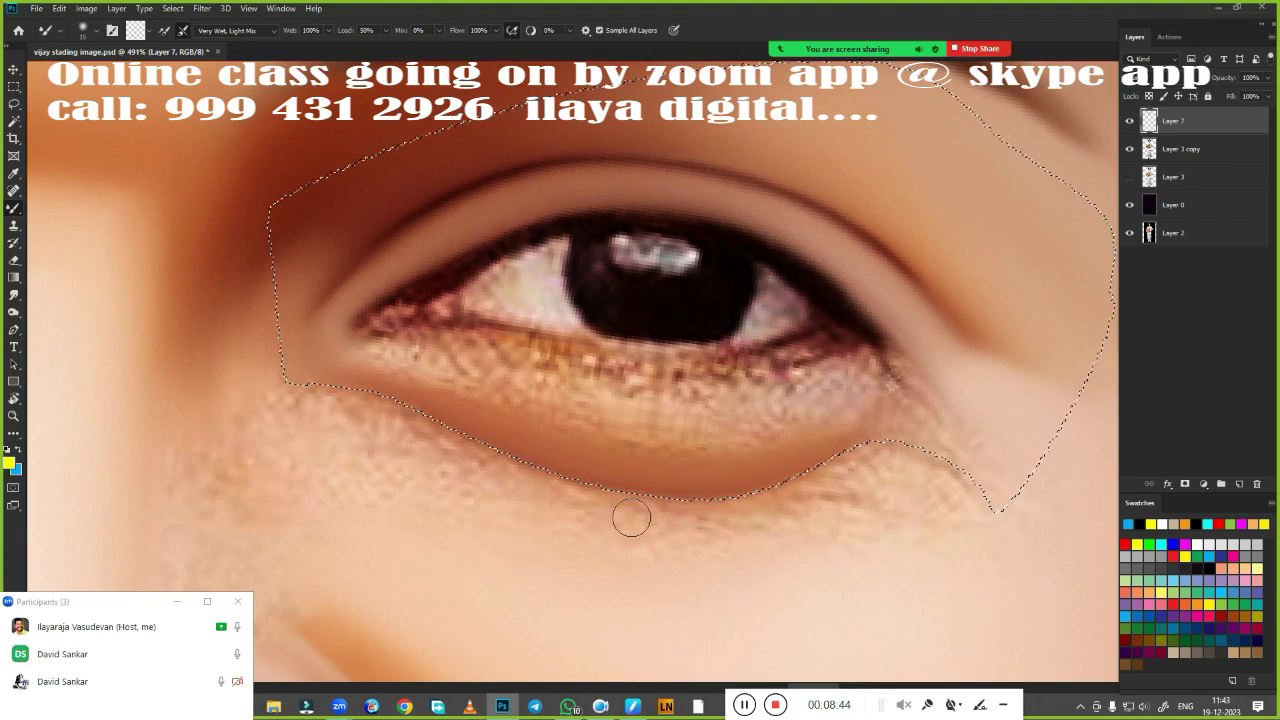
{"action": "left_click_drag", "start_coordinate": [758, 580], "coordinate": [758, 470]}
{"action": "scroll", "coordinate": [758, 470], "scroll_direction": "down", "scroll_amount": 3}
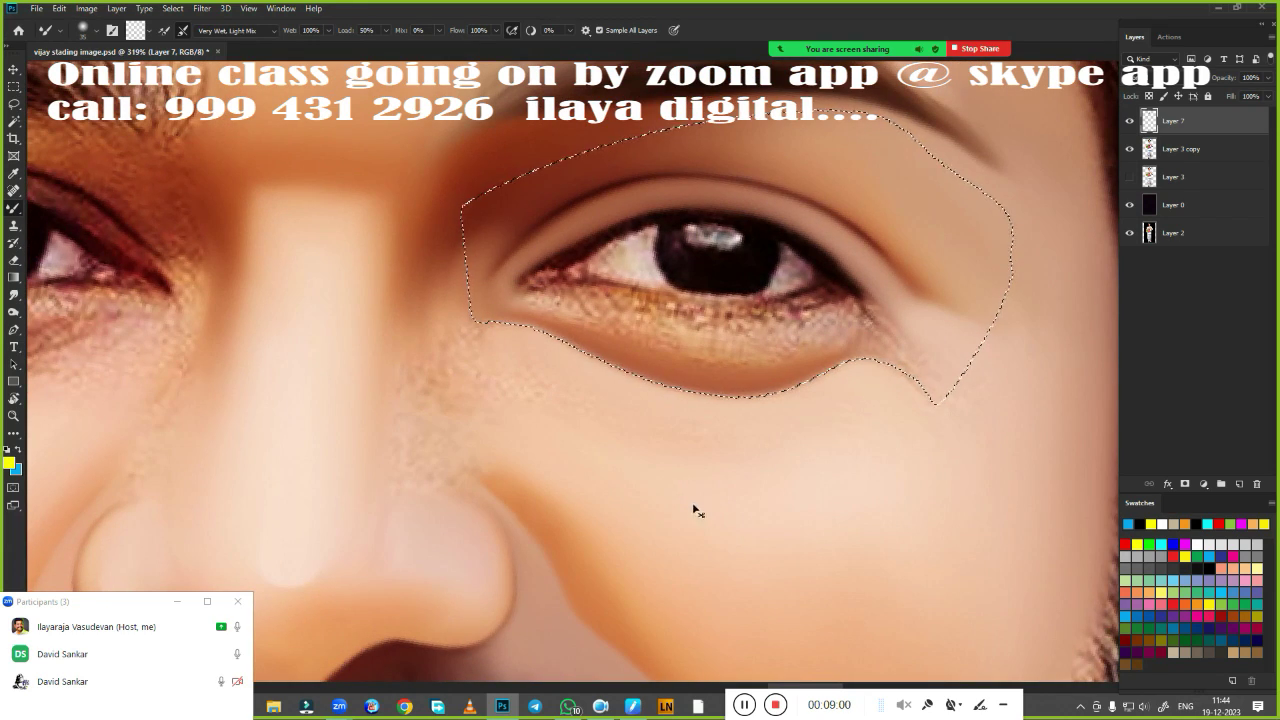
{"action": "scroll", "coordinate": [694, 508], "scroll_direction": "down", "scroll_amount": 5}
{"action": "scroll", "coordinate": [782, 556], "scroll_direction": "up", "scroll_amount": 5}
{"action": "key", "text": "r"}
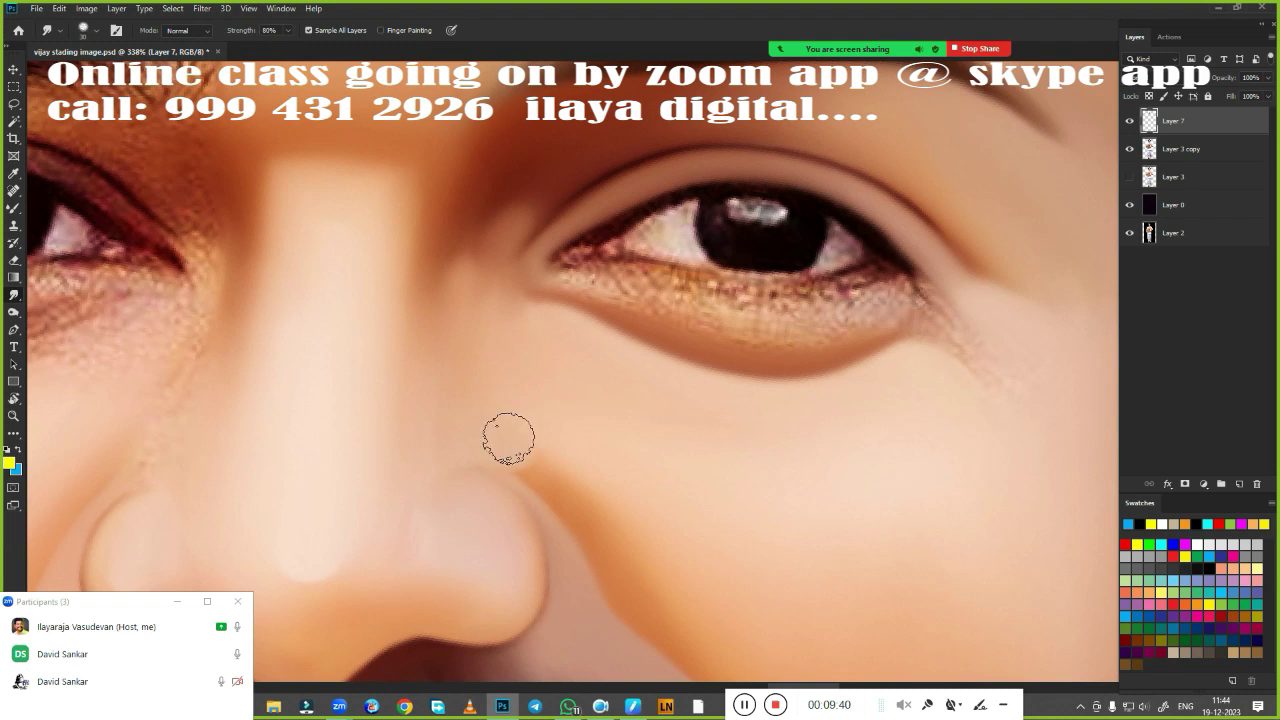
Zoom and re-centre the view on the right eye for tracing the eye white's upper edge
{"action": "scroll", "coordinate": [795, 497], "scroll_direction": "down", "scroll_amount": 5}
{"action": "scroll", "coordinate": [592, 463], "scroll_direction": "up", "scroll_amount": 5}
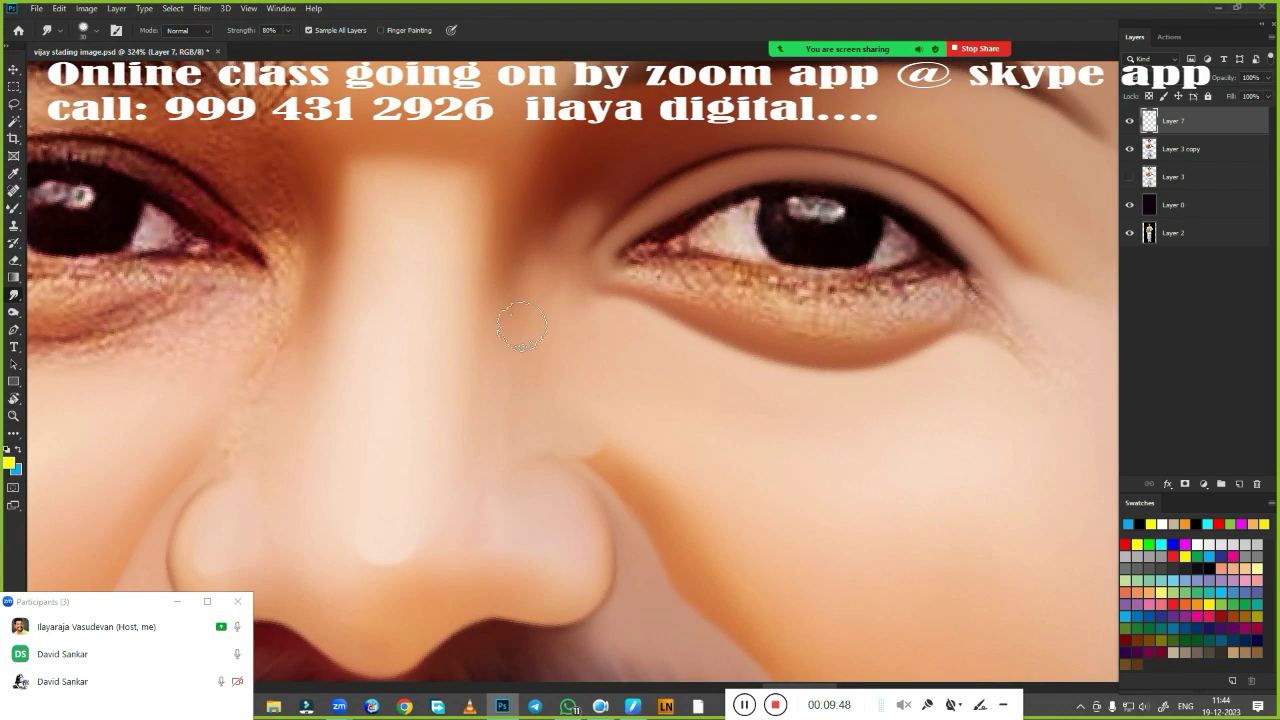
{"action": "left_click_drag", "start_coordinate": [803, 450], "coordinate": [593, 447]}
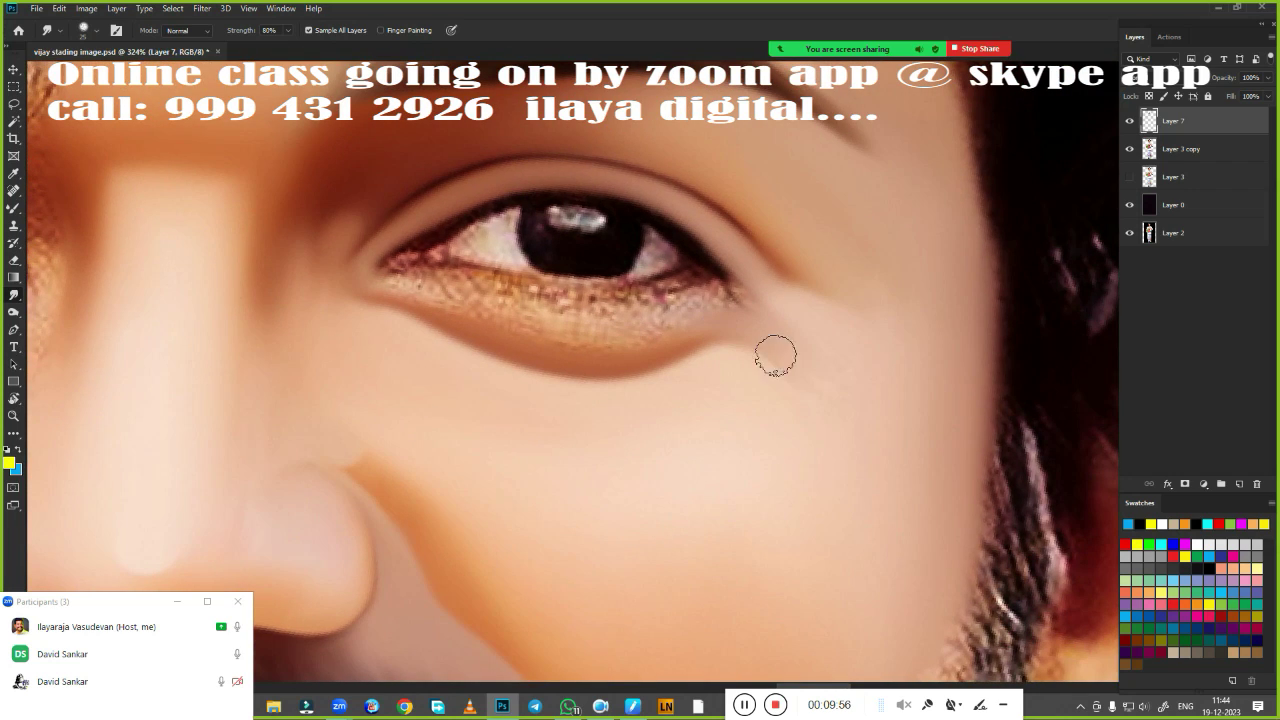
{"action": "key", "text": "r"}
{"action": "scroll", "coordinate": [726, 523], "scroll_direction": "up", "scroll_amount": 3}
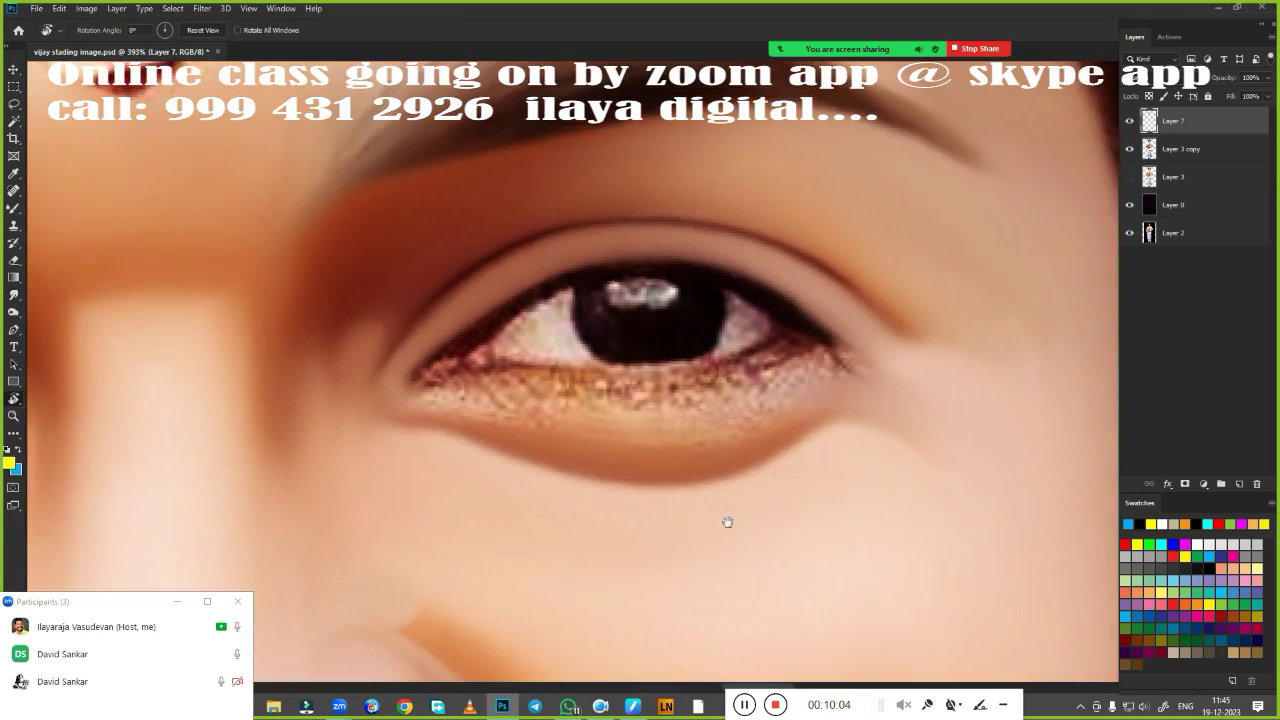
{"action": "scroll", "coordinate": [769, 503], "scroll_direction": "up", "scroll_amount": 2}
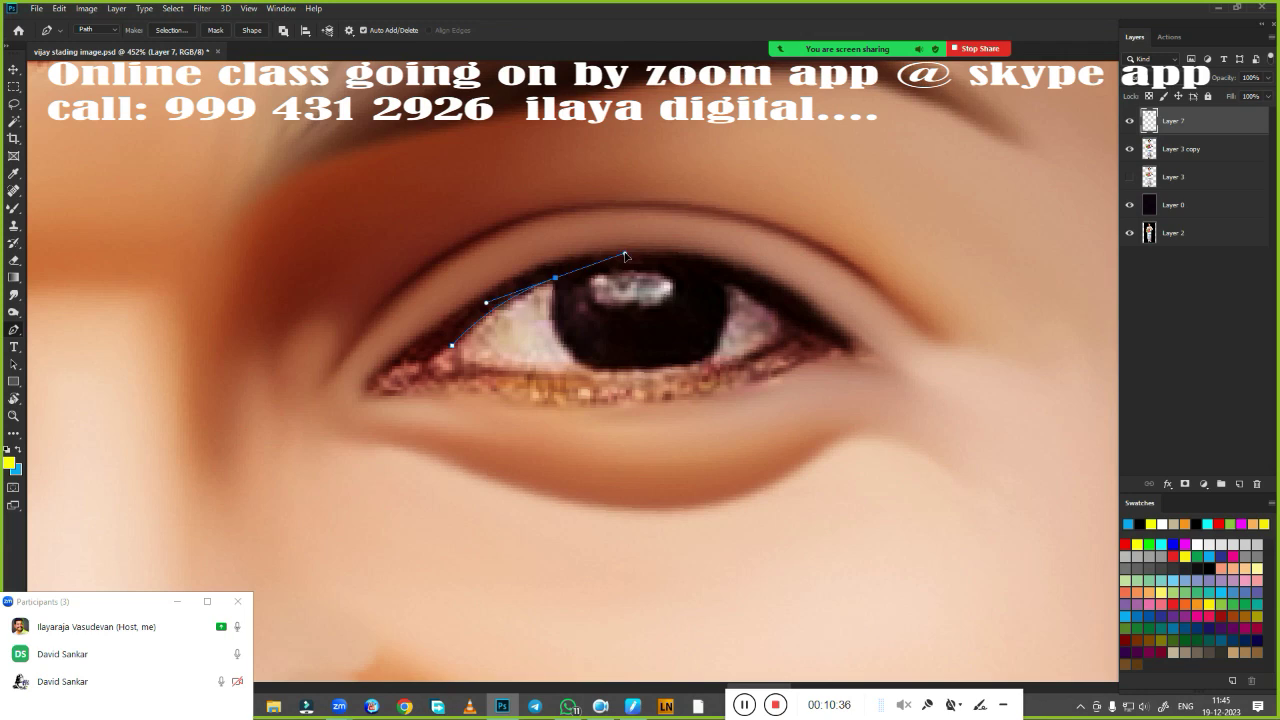
Close the eye-white path into a selection and pick a pale light-blue paint colour
{"action": "left_click_drag", "start_coordinate": [727, 284], "coordinate": [806, 319]}
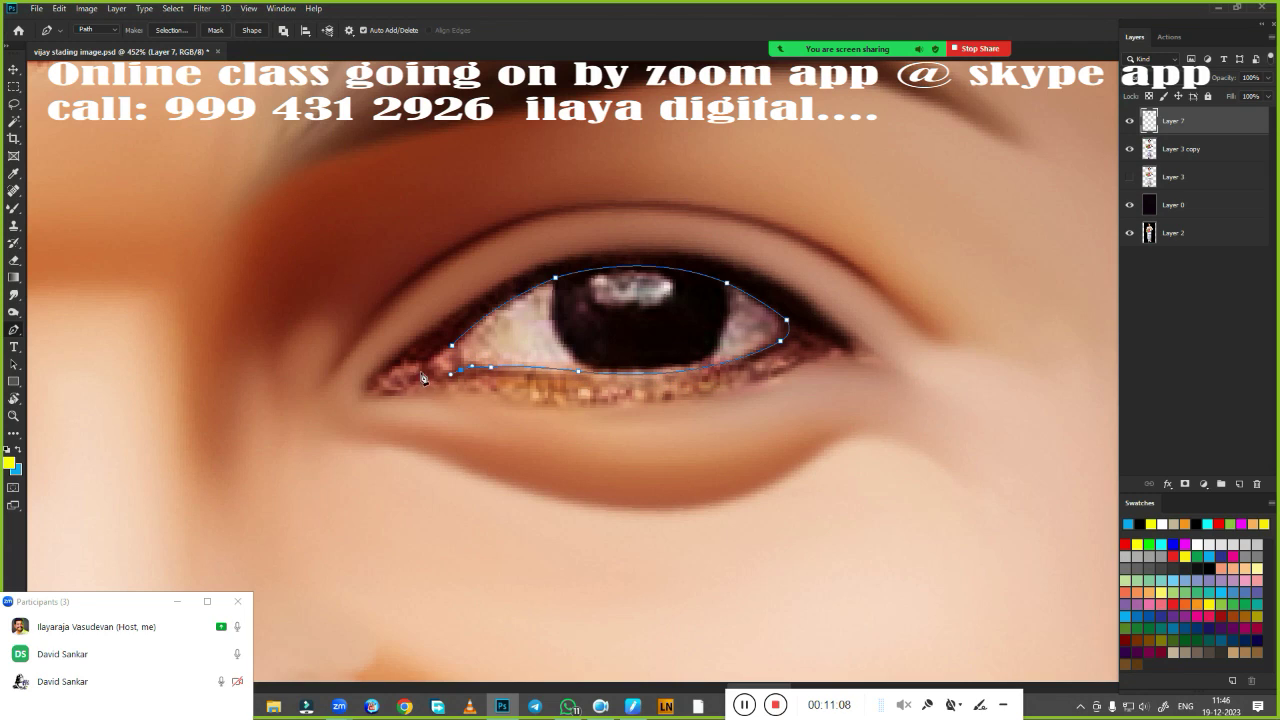
{"action": "key", "text": "ctrl+Return"}
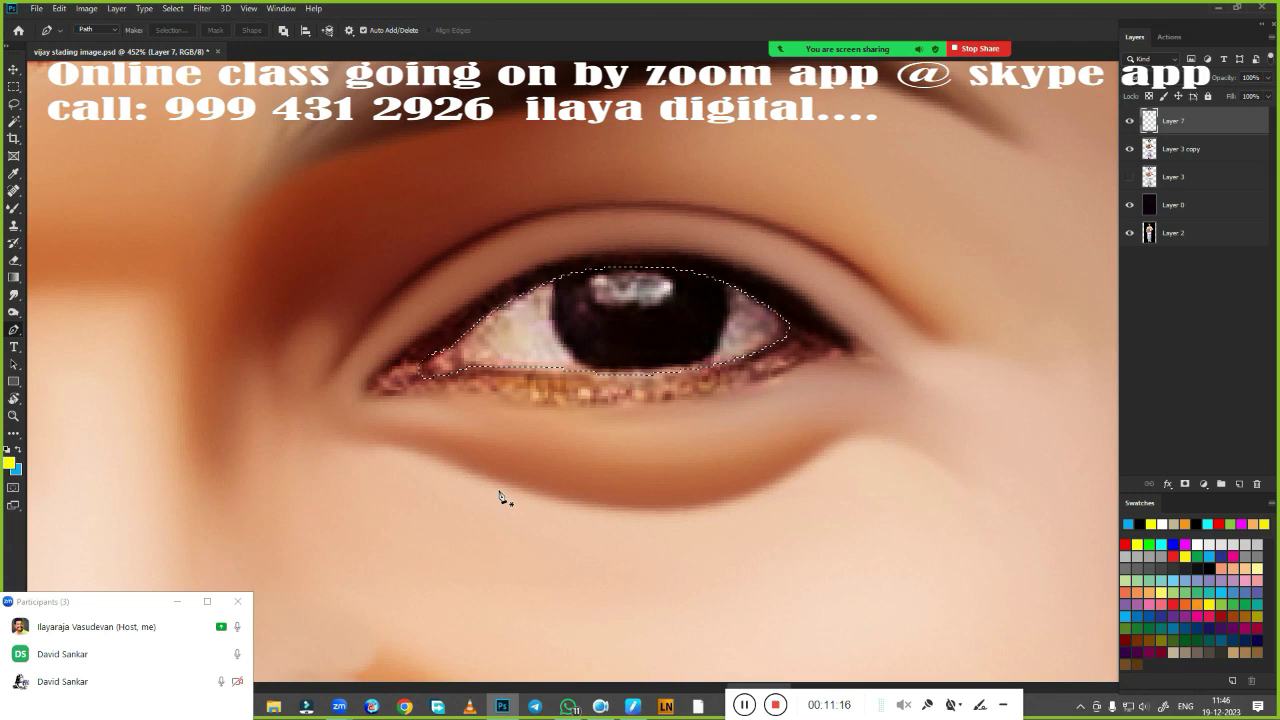
{"action": "key", "text": "b"}
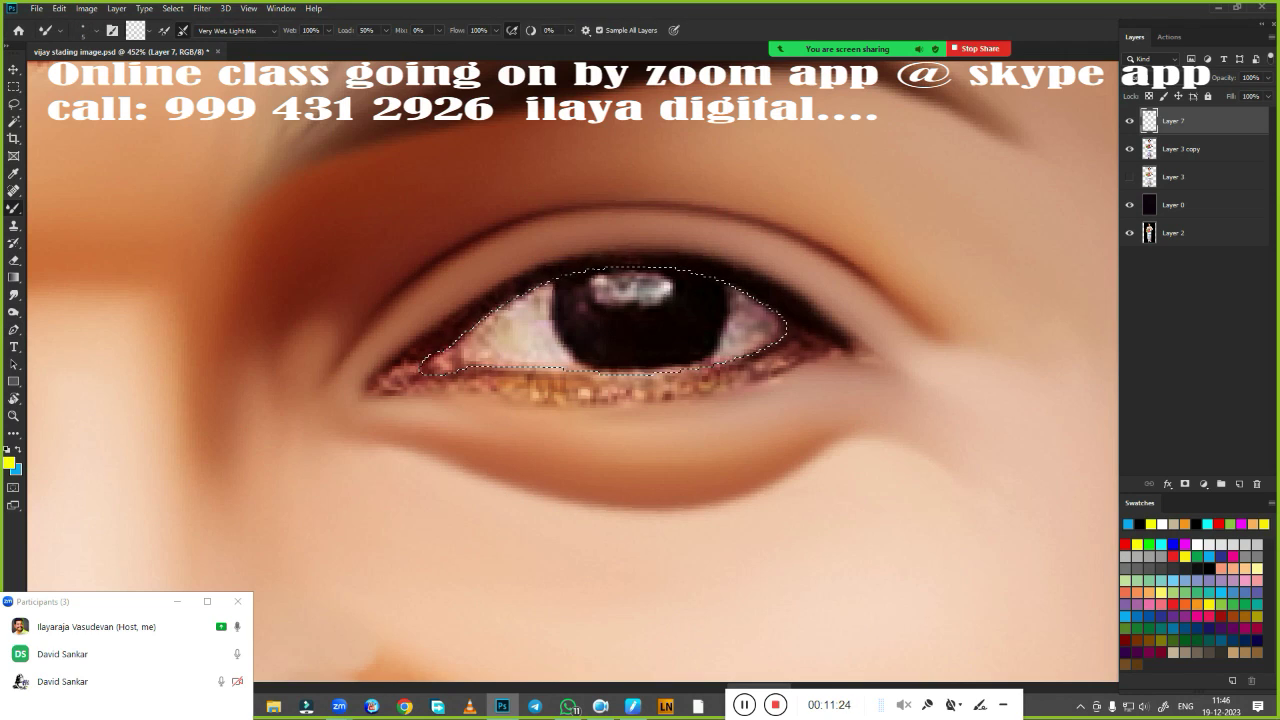
{"action": "left_click", "coordinate": [9, 461]}
{"action": "left_click", "coordinate": [934, 246]}
{"action": "left_click", "coordinate": [789, 174]}
{"action": "left_click", "coordinate": [1055, 165]}
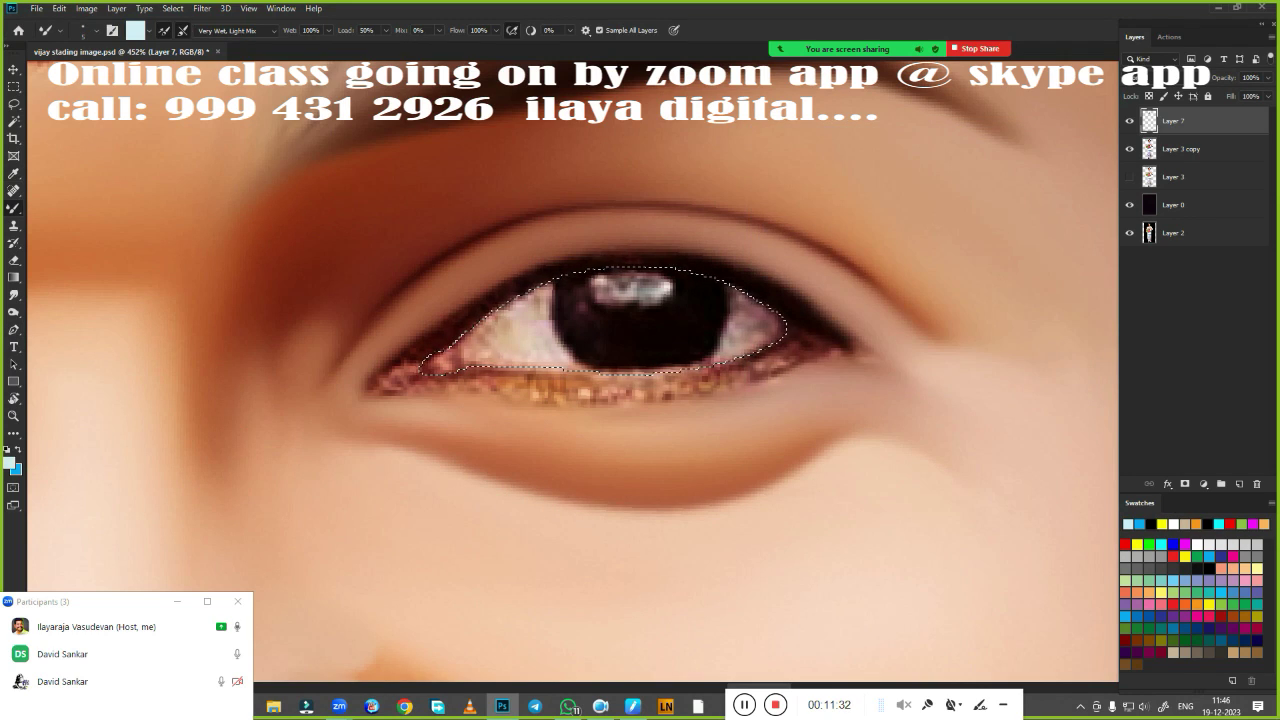
Paint the eye white pale blue, darken the inner corner and smooth the sparkly lower eyelid
{"action": "mouse_move", "coordinate": [440, 360]}
{"action": "left_mouse_down"}
{"action": "mouse_move", "coordinate": [540, 354]}
{"action": "mouse_move", "coordinate": [465, 335]}
{"action": "mouse_move", "coordinate": [520, 310]}
{"action": "mouse_move", "coordinate": [570, 350]}
{"action": "left_mouse_up"}
{"action": "left_click_drag", "start_coordinate": [715, 345], "coordinate": [735, 290]}
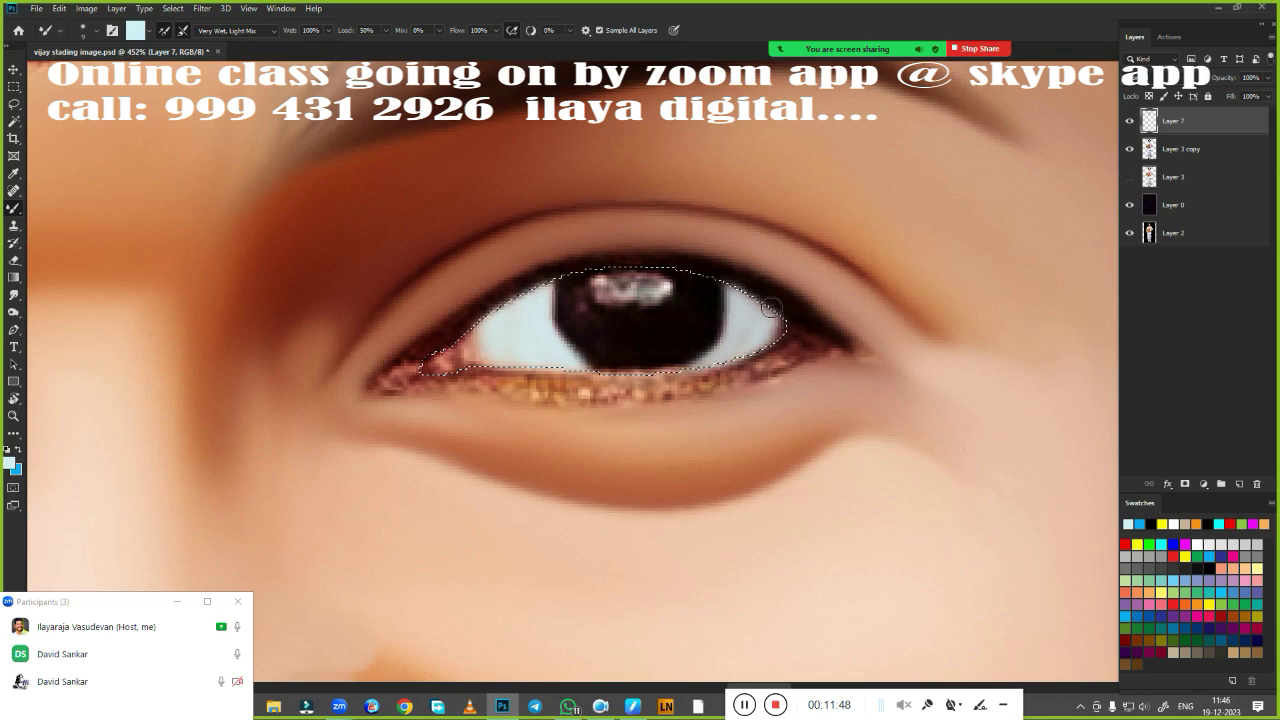
{"action": "left_click", "coordinate": [148, 30]}
{"action": "mouse_move", "coordinate": [560, 300]}
{"action": "left_mouse_down"}
{"action": "mouse_move", "coordinate": [418, 360]}
{"action": "mouse_move", "coordinate": [495, 365]}
{"action": "left_mouse_up"}
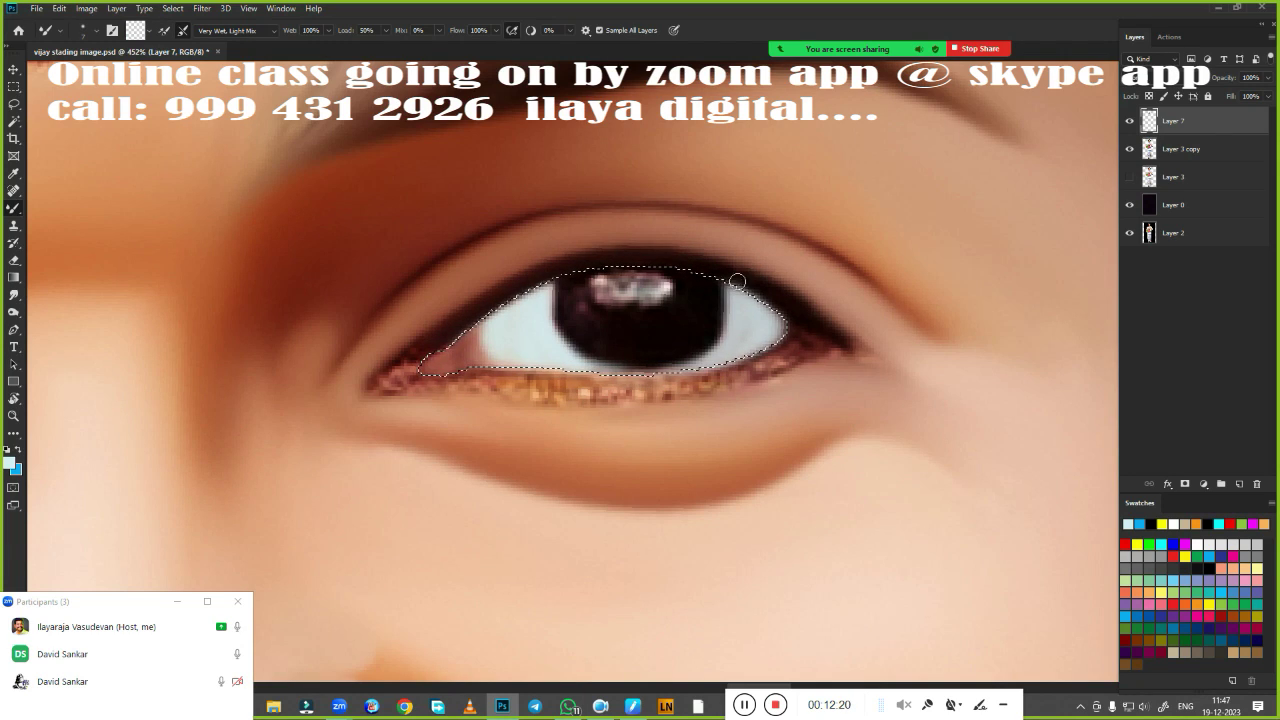
{"action": "left_click_drag", "start_coordinate": [383, 378], "coordinate": [428, 374]}
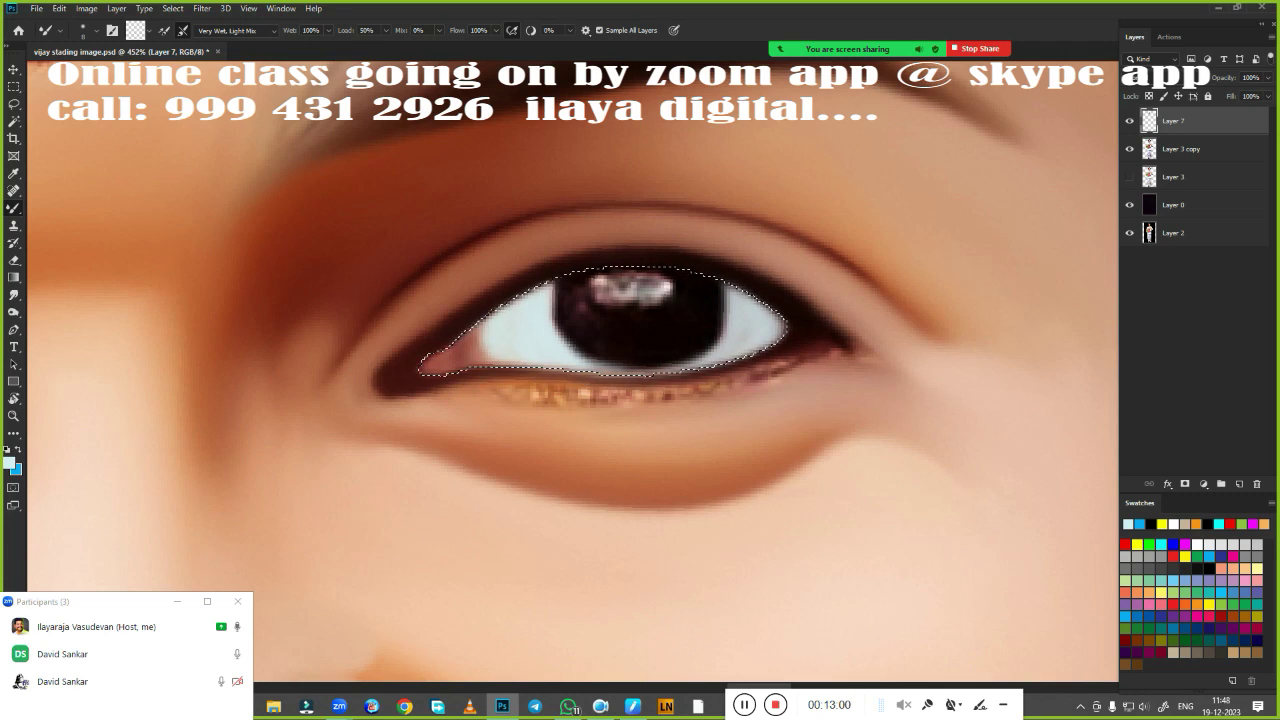
{"action": "left_click_drag", "start_coordinate": [540, 395], "coordinate": [790, 368]}
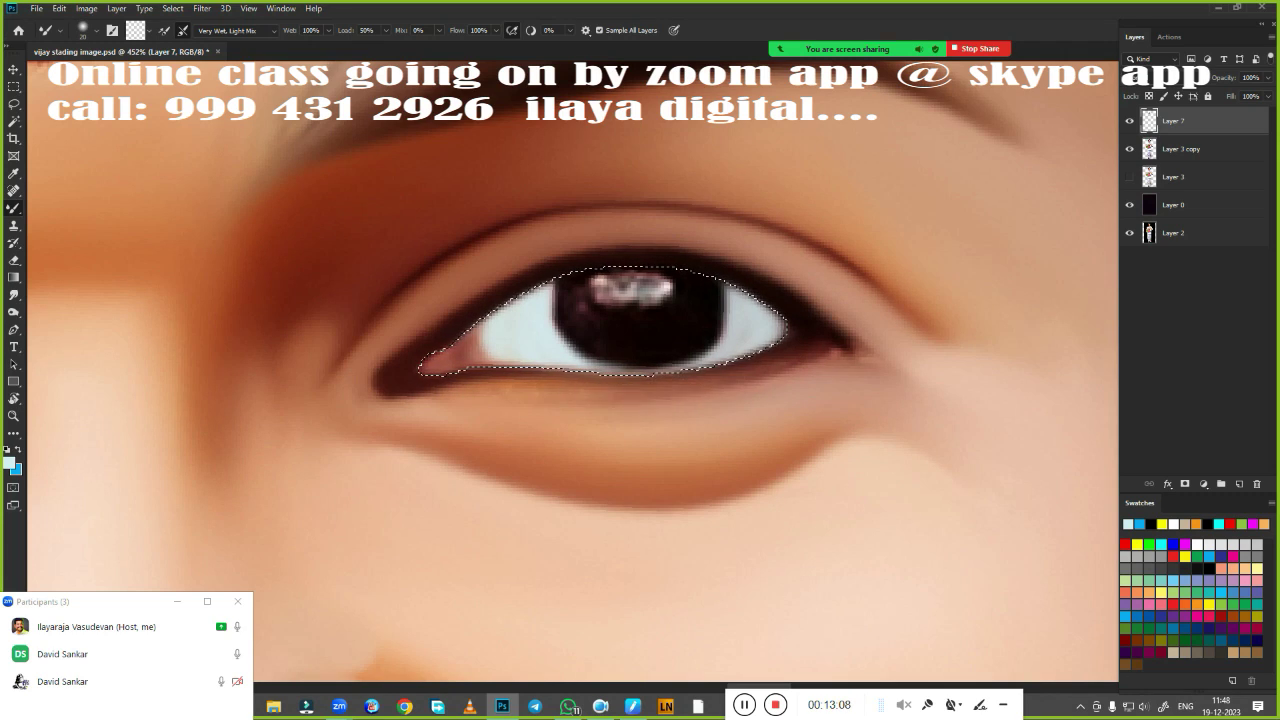
Toggle Layer 7 to compare with the photo and duplicate Layer 3 copy as Layer 3 copy 2
{"action": "key", "text": "r"}
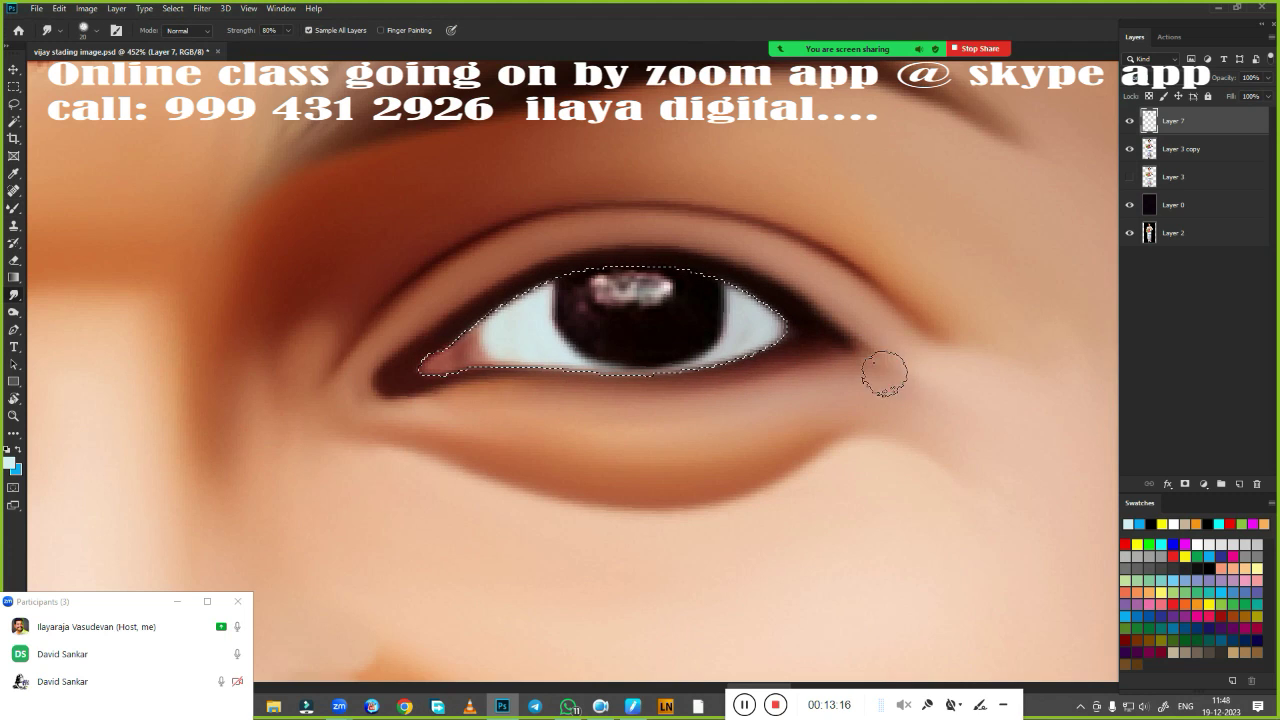
{"action": "scroll", "coordinate": [723, 374], "scroll_direction": "down", "scroll_amount": 5}
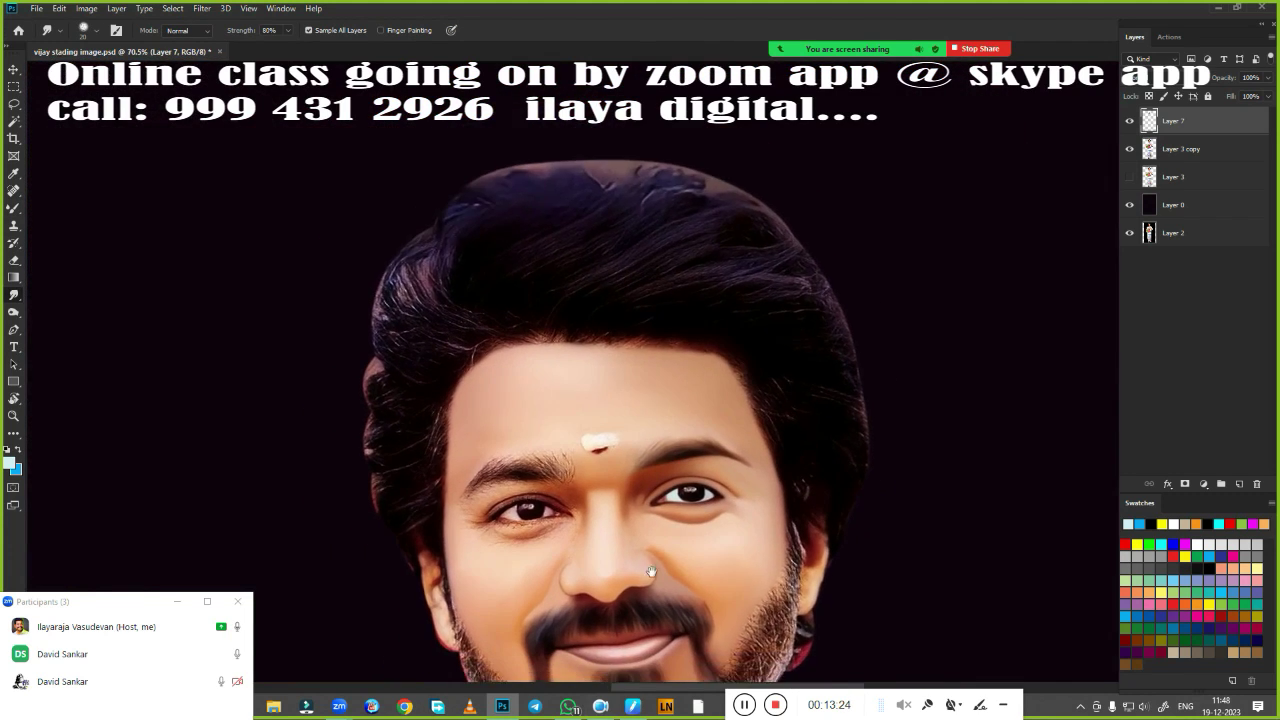
{"action": "scroll", "coordinate": [723, 374], "scroll_direction": "up", "scroll_amount": 3}
{"action": "scroll", "coordinate": [794, 394], "scroll_direction": "up", "scroll_amount": 2}
{"action": "left_click", "coordinate": [1129, 121]}
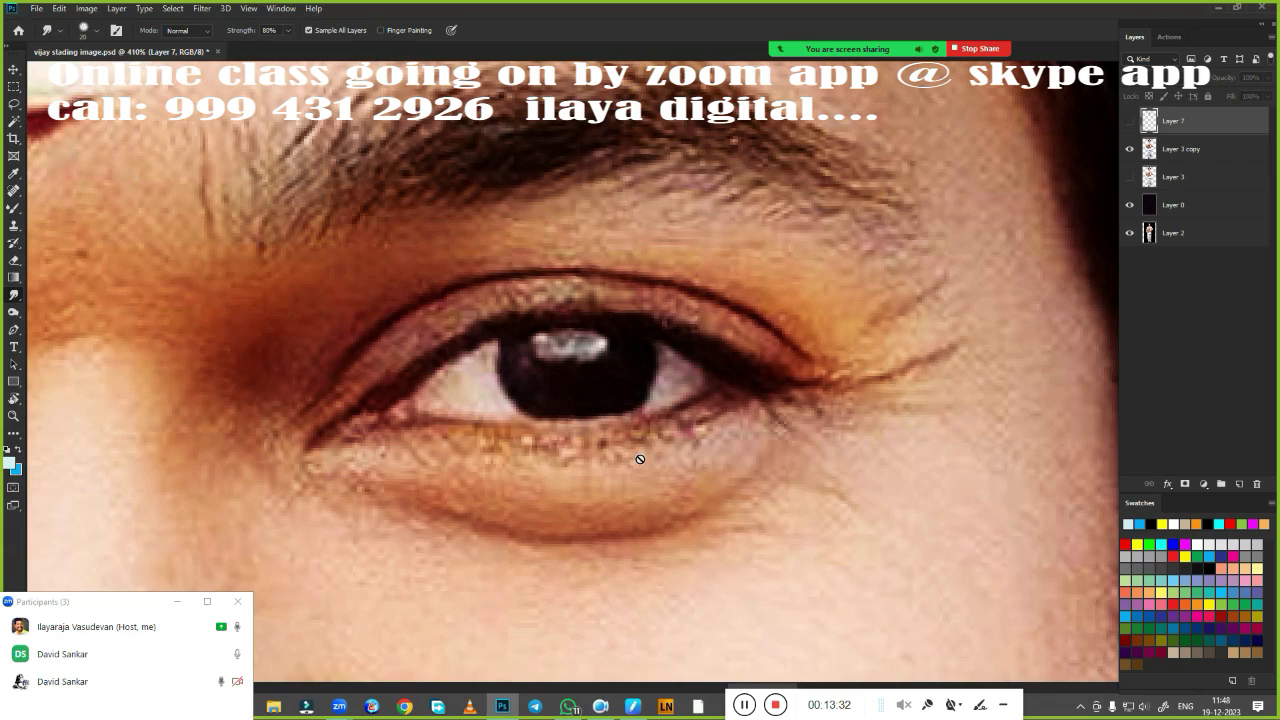
{"action": "left_click", "coordinate": [14, 87]}
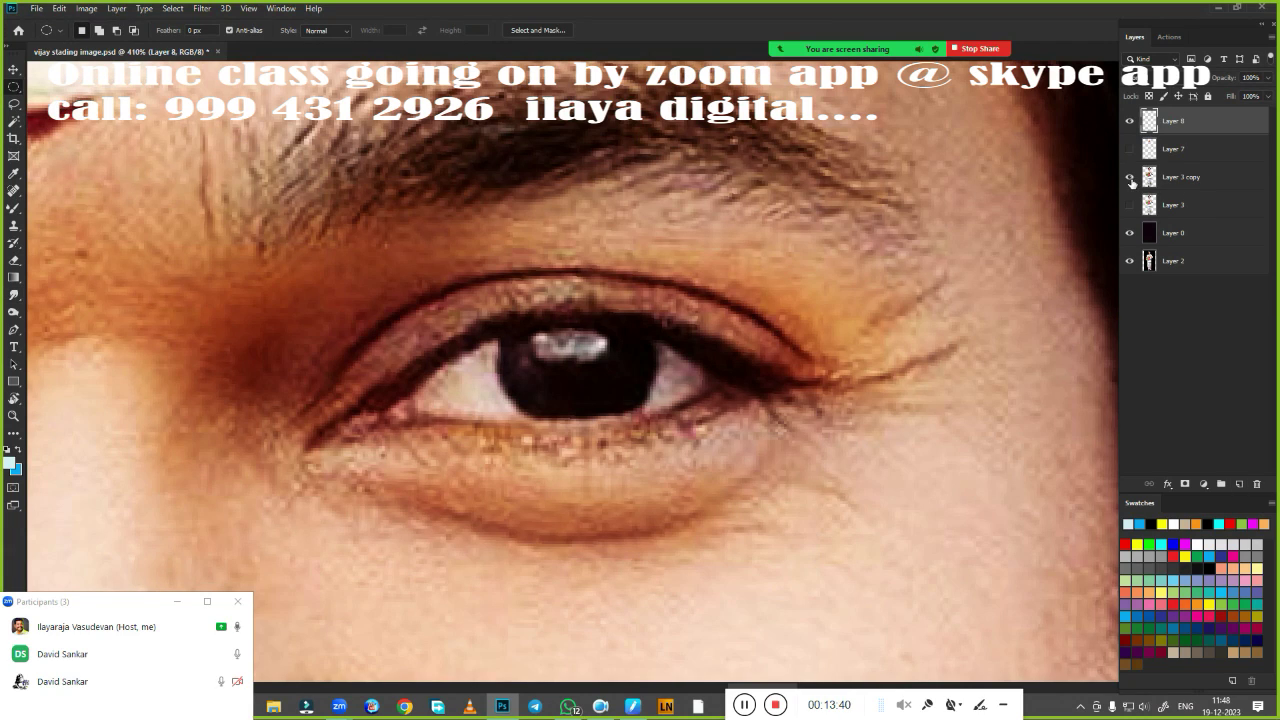
{"action": "left_click", "coordinate": [1129, 121]}
{"action": "key", "text": "ctrl+j"}
{"action": "left_click", "coordinate": [1129, 177]}
{"action": "left_click", "coordinate": [1129, 121]}
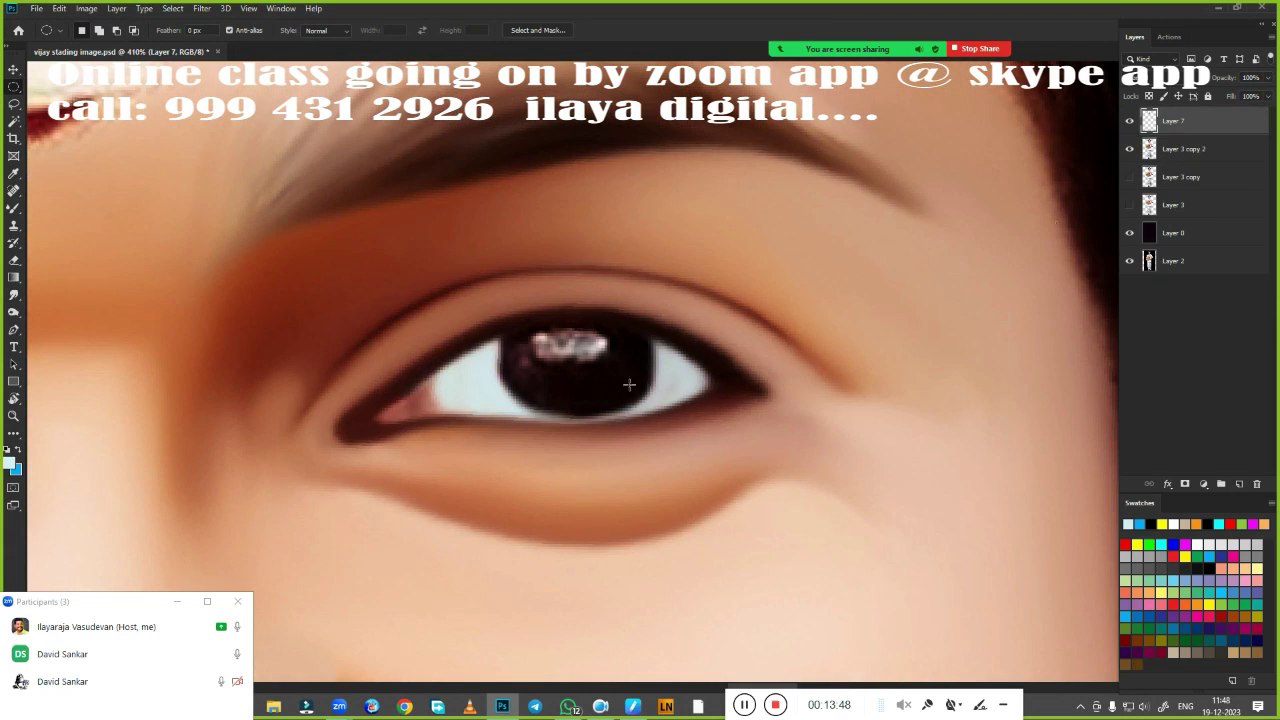
Select the iris with an elliptical marquee and paint it solid dark, removing the pupil highlight
{"action": "left_click_drag", "start_coordinate": [577, 364], "coordinate": [657, 443]}
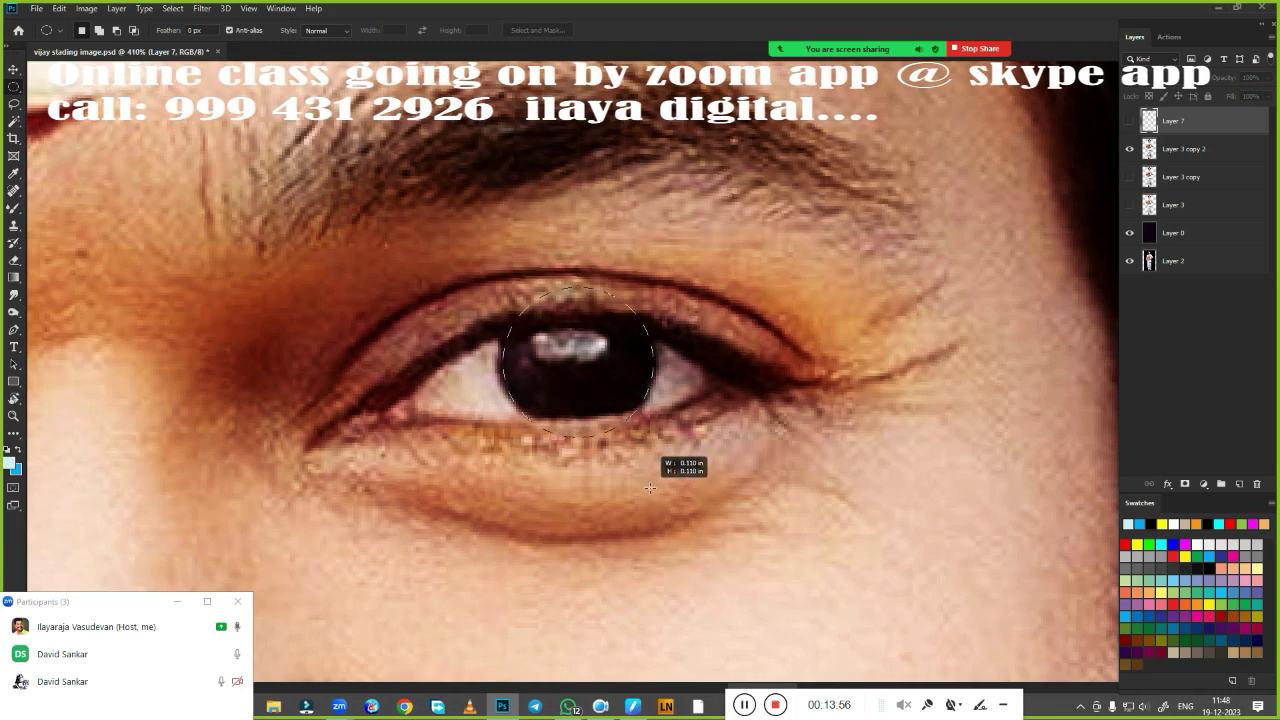
{"action": "scroll", "coordinate": [820, 432], "scroll_direction": "up", "scroll_amount": 1}
{"action": "key", "text": "ctrl+comma"}
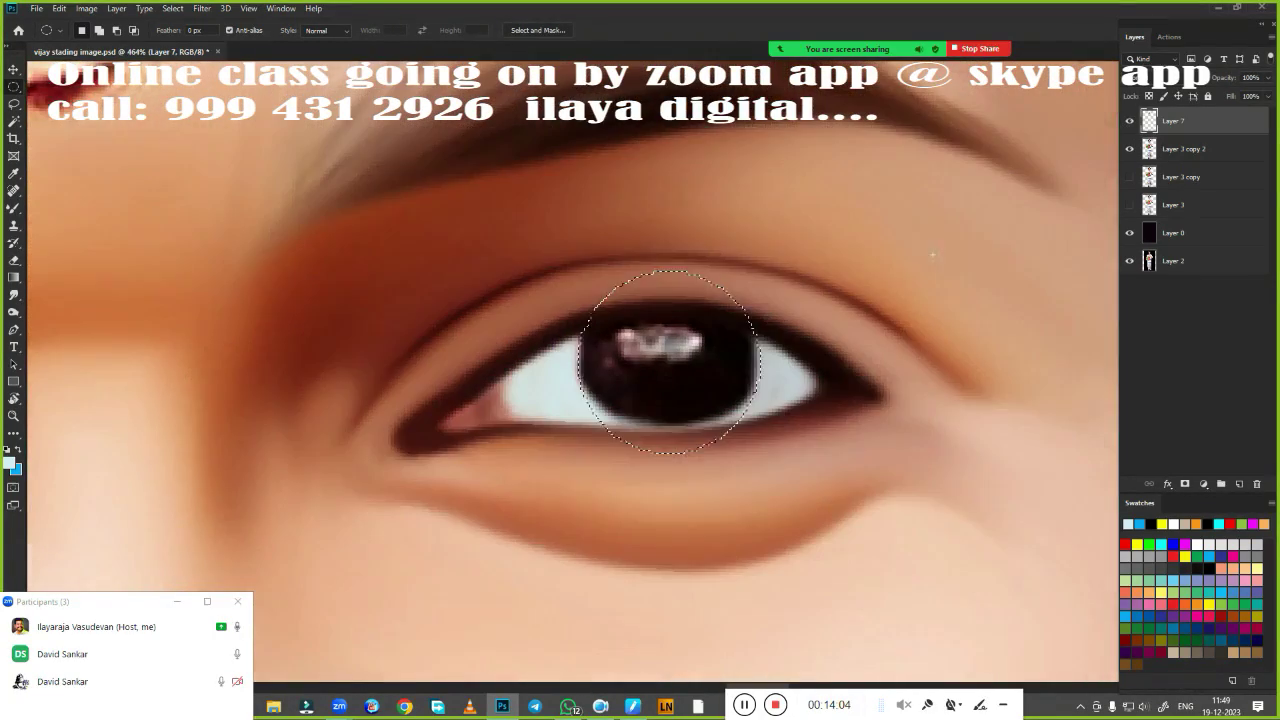
{"action": "key", "text": "ctrl+comma"}
{"action": "key", "text": "ctrl+comma"}
{"action": "scroll", "coordinate": [669, 458], "scroll_direction": "down", "scroll_amount": 1}
{"action": "key", "text": "b"}
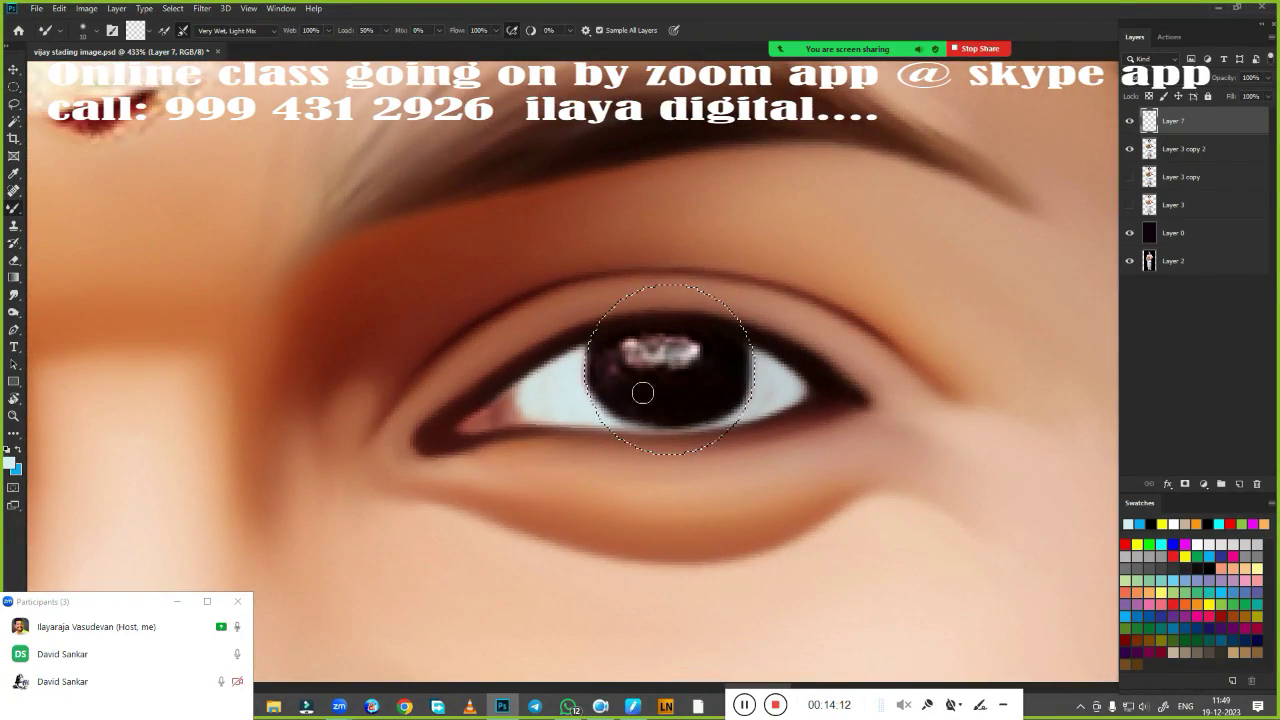
{"action": "mouse_move", "coordinate": [694, 428]}
{"action": "left_mouse_down"}
{"action": "mouse_move", "coordinate": [709, 360]}
{"action": "mouse_move", "coordinate": [666, 337]}
{"action": "mouse_move", "coordinate": [646, 354]}
{"action": "mouse_move", "coordinate": [738, 360]}
{"action": "left_mouse_up"}
{"action": "left_click_drag", "start_coordinate": [656, 430], "coordinate": [590, 400]}
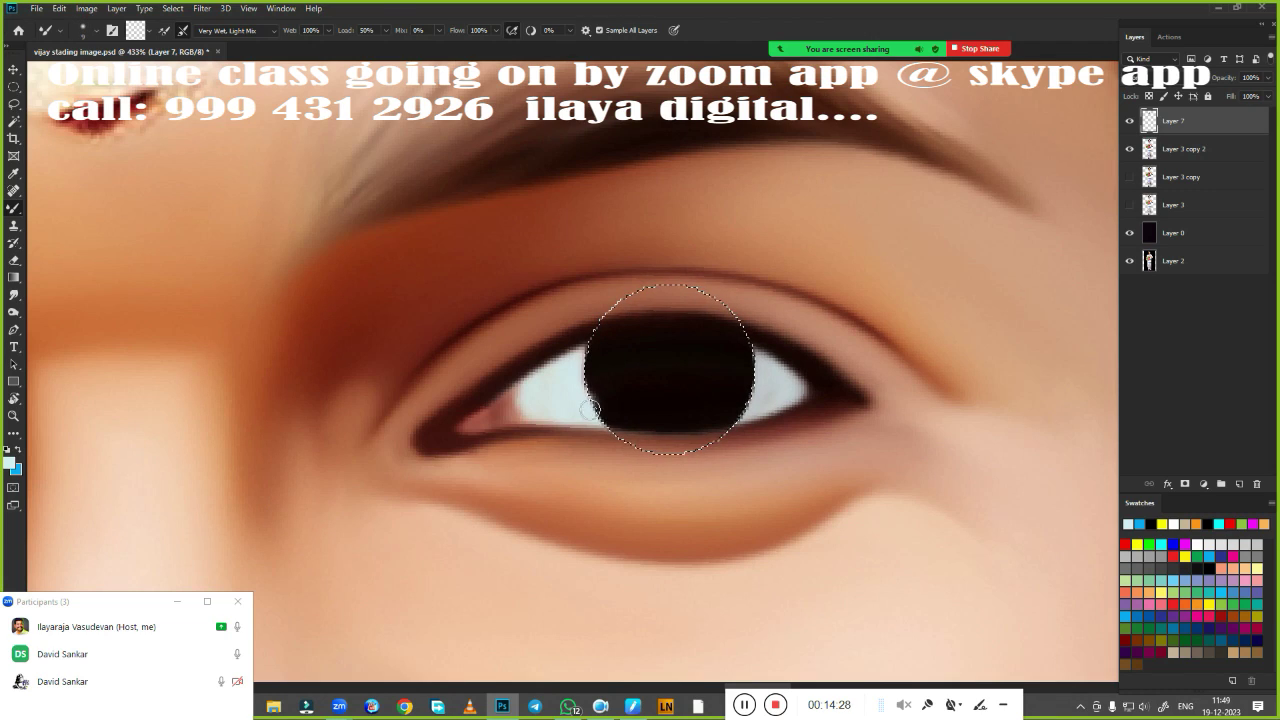
{"action": "left_click_drag", "start_coordinate": [697, 400], "coordinate": [760, 371]}
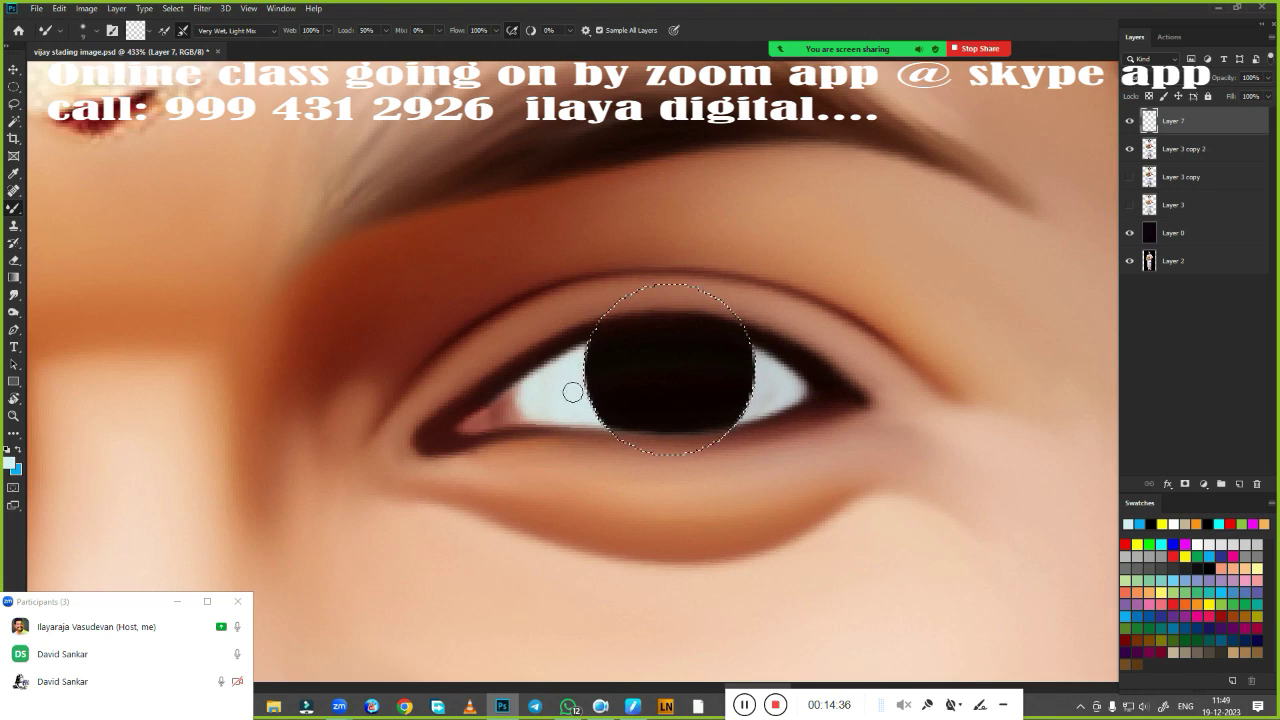
Add a new layer for the catchlights, fit the whole portrait in view and delete Layer 7
{"action": "left_click", "coordinate": [1130, 178]}
{"action": "key", "text": "ctrl+shift+alt+n"}
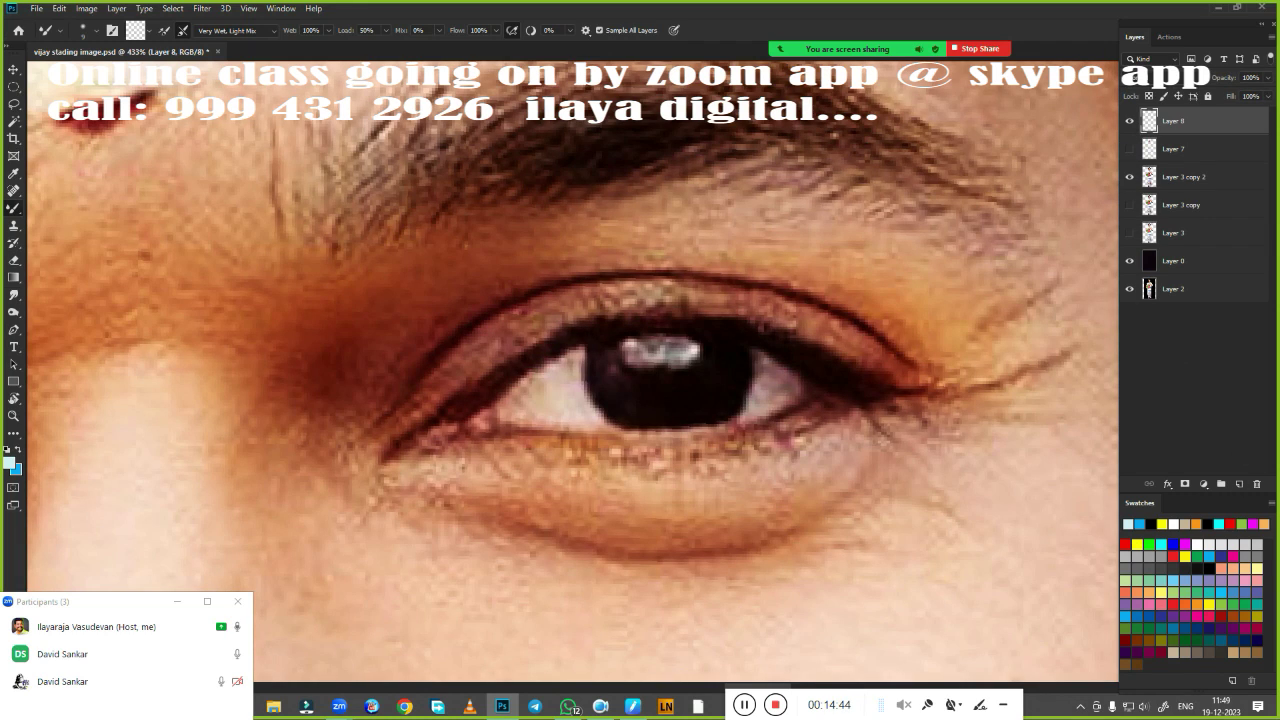
{"action": "left_click", "coordinate": [14, 295]}
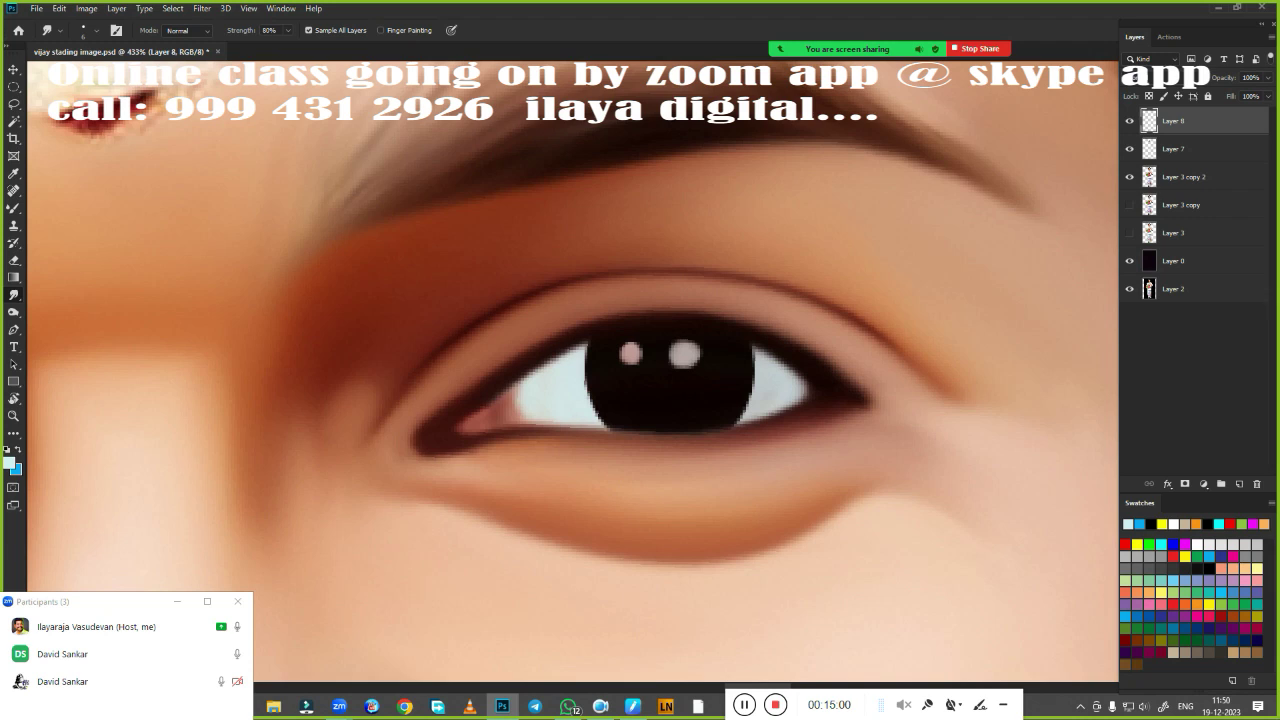
{"action": "scroll", "coordinate": [678, 428], "scroll_direction": "down", "scroll_amount": 1}
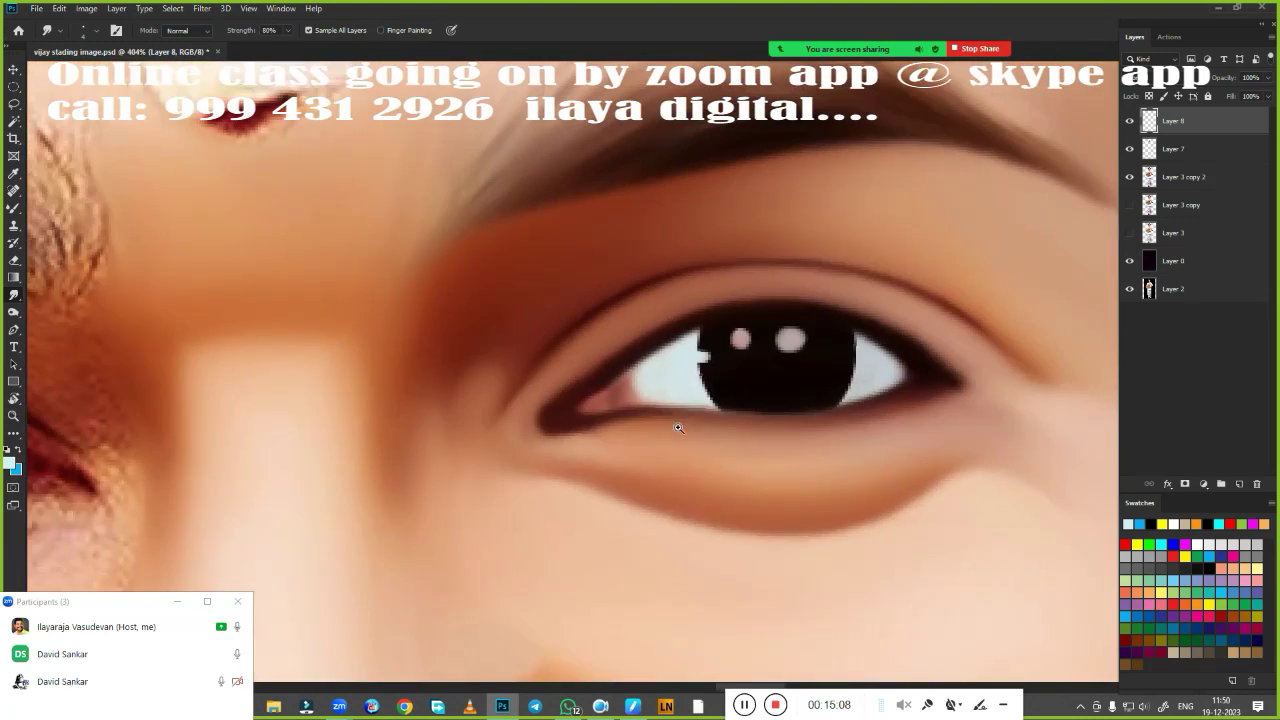
{"action": "key", "text": "ctrl+0"}
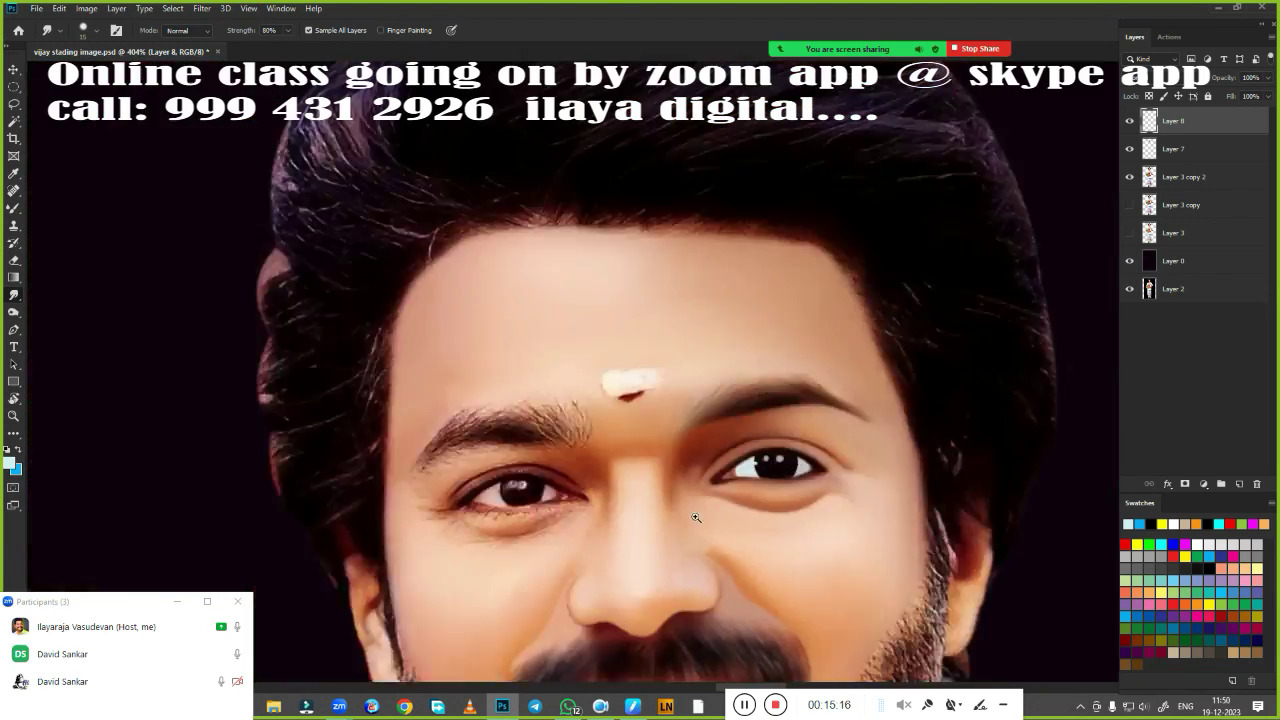
{"action": "left_click", "coordinate": [1173, 148]}
{"action": "key", "text": "Delete"}
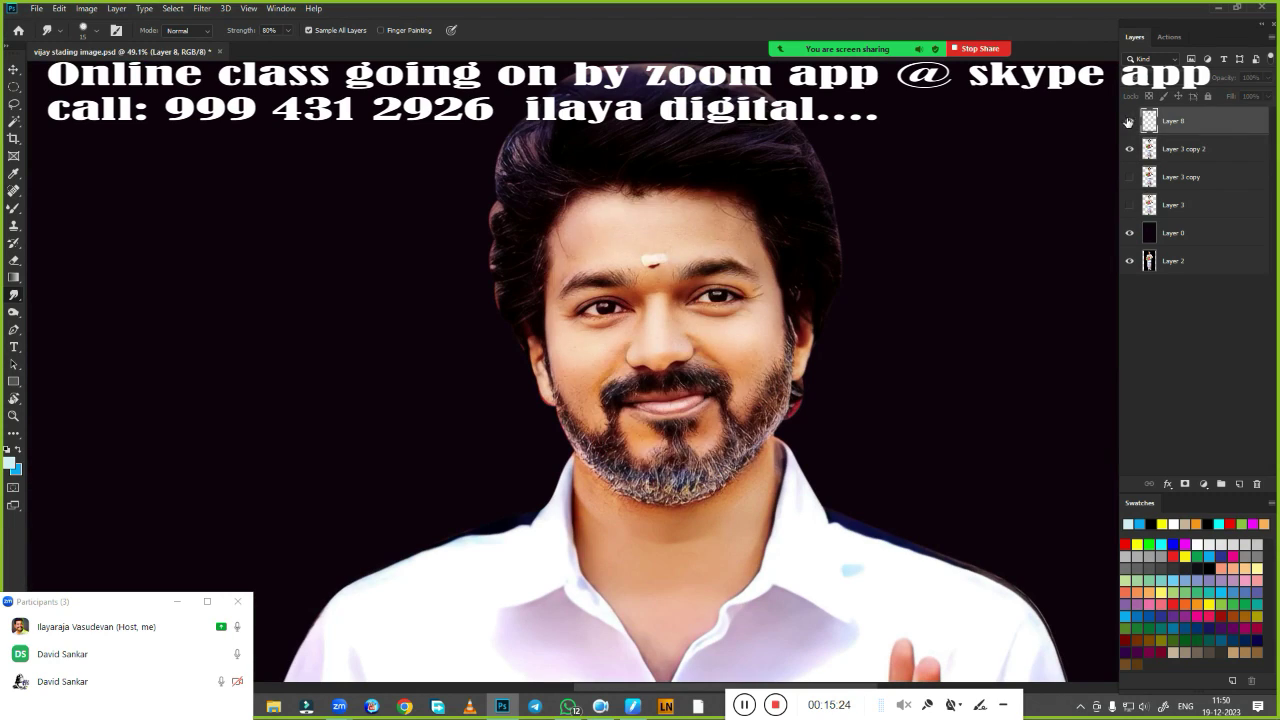
{"action": "scroll", "coordinate": [640, 358], "scroll_direction": "up", "scroll_amount": 15}
Outline the area around the left eye with a Pen path and turn it into a selection
{"action": "key", "text": "p"}
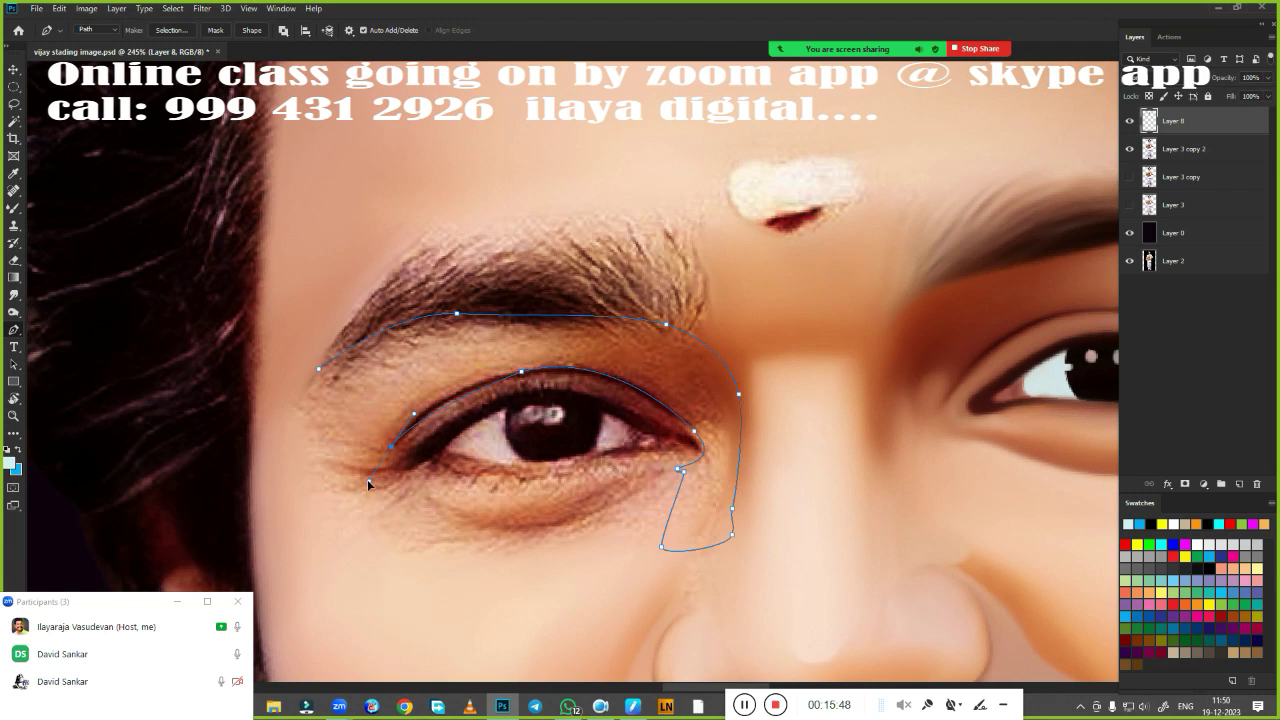
{"action": "key", "text": "ctrl+Return"}
{"action": "left_click_drag", "start_coordinate": [480, 520], "coordinate": [595, 490]}
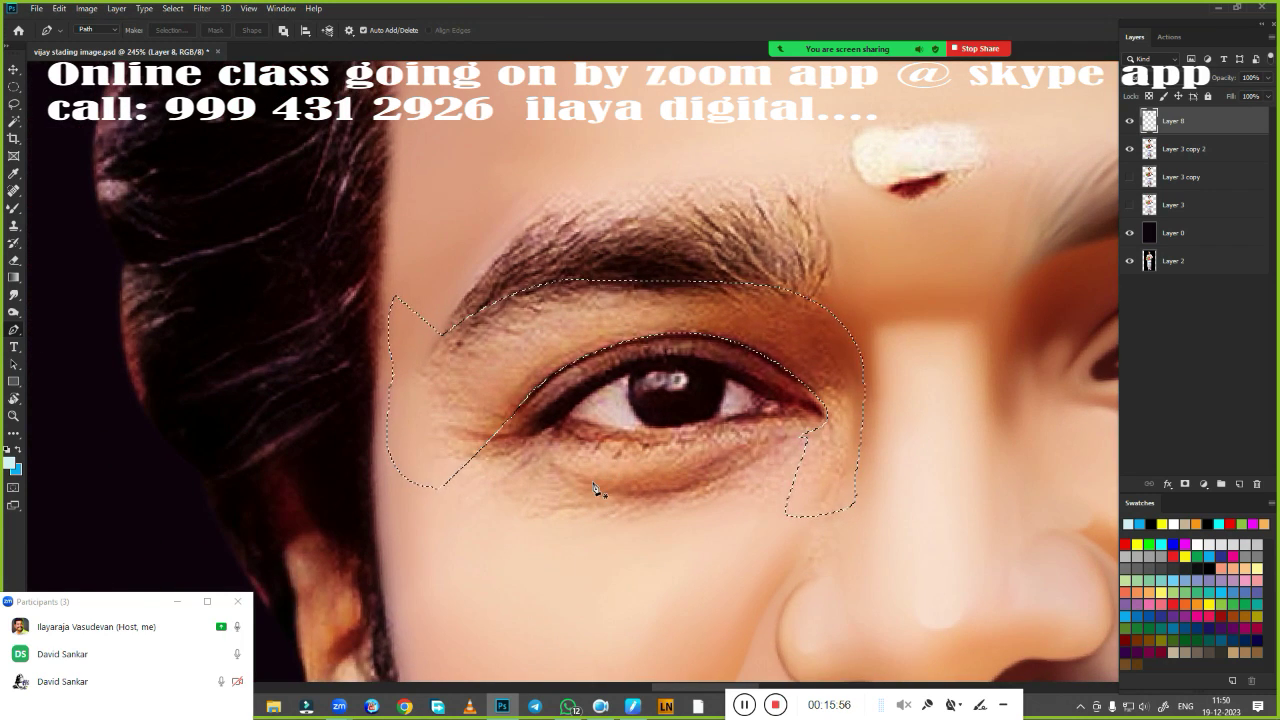
{"action": "scroll", "coordinate": [595, 490], "scroll_direction": "up", "scroll_amount": 2}
Smudge the skin under the left eye and between its outer corner and the brow
{"action": "left_click", "coordinate": [13, 294]}
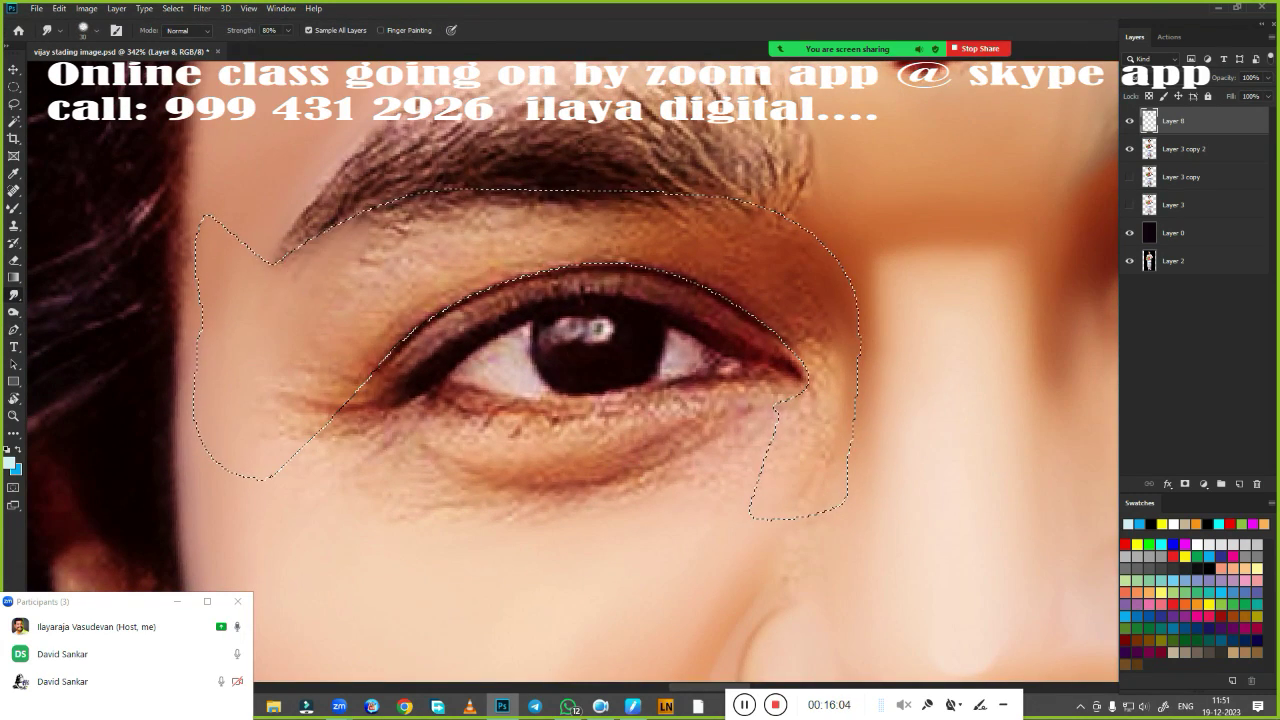
{"action": "left_click_drag", "start_coordinate": [303, 423], "coordinate": [600, 205]}
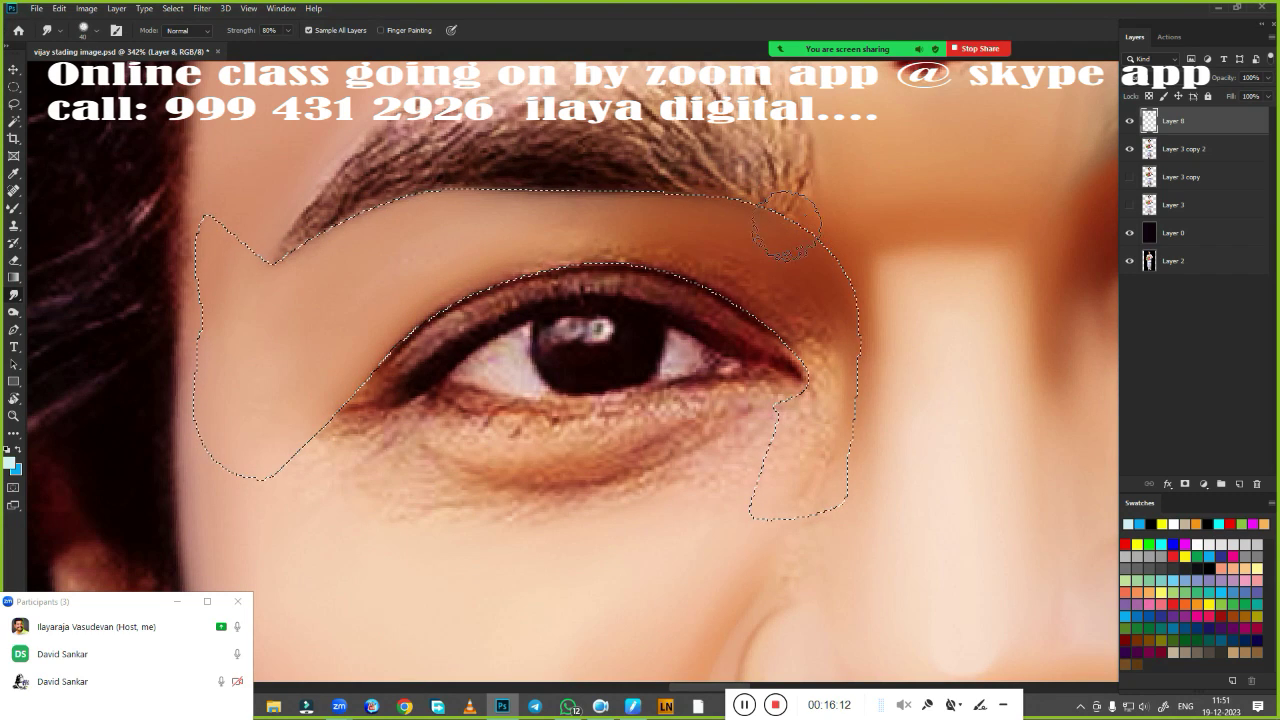
{"action": "left_click_drag", "start_coordinate": [800, 277], "coordinate": [709, 223]}
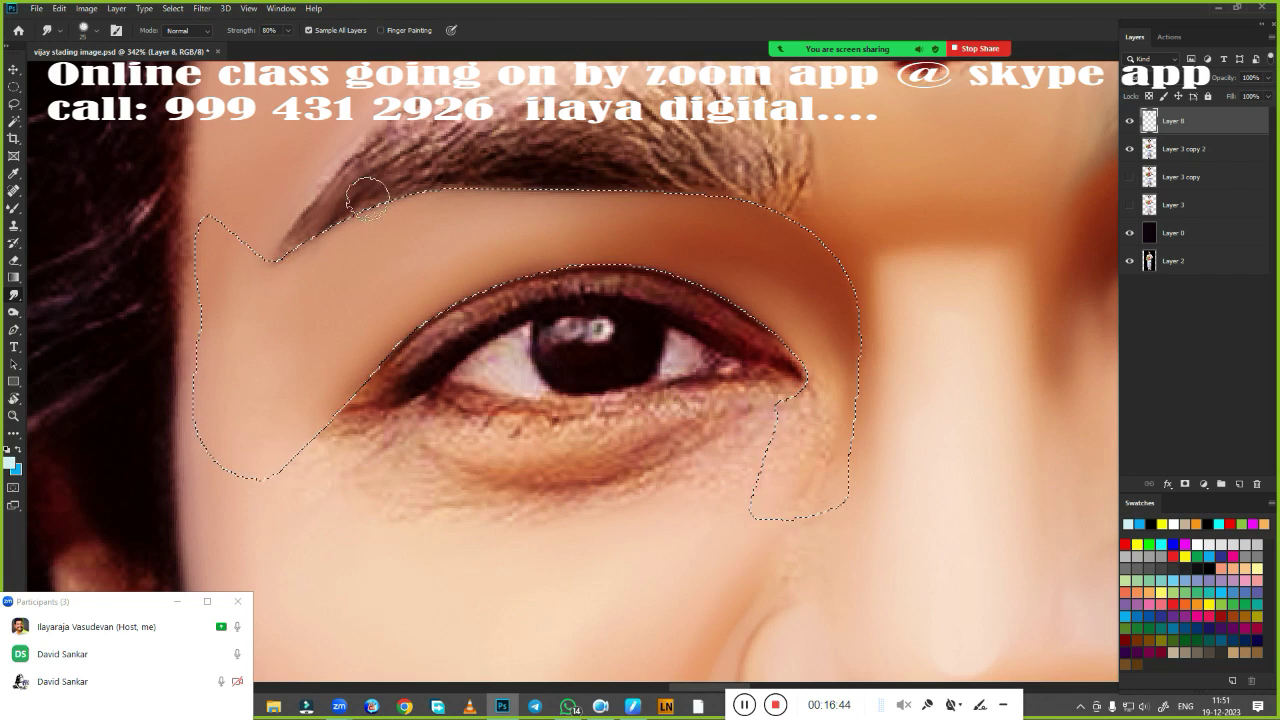
{"action": "mouse_move", "coordinate": [680, 170]}
{"action": "left_mouse_down"}
{"action": "mouse_move", "coordinate": [660, 355]}
{"action": "mouse_move", "coordinate": [750, 300]}
{"action": "mouse_move", "coordinate": [790, 235]}
{"action": "left_mouse_up"}
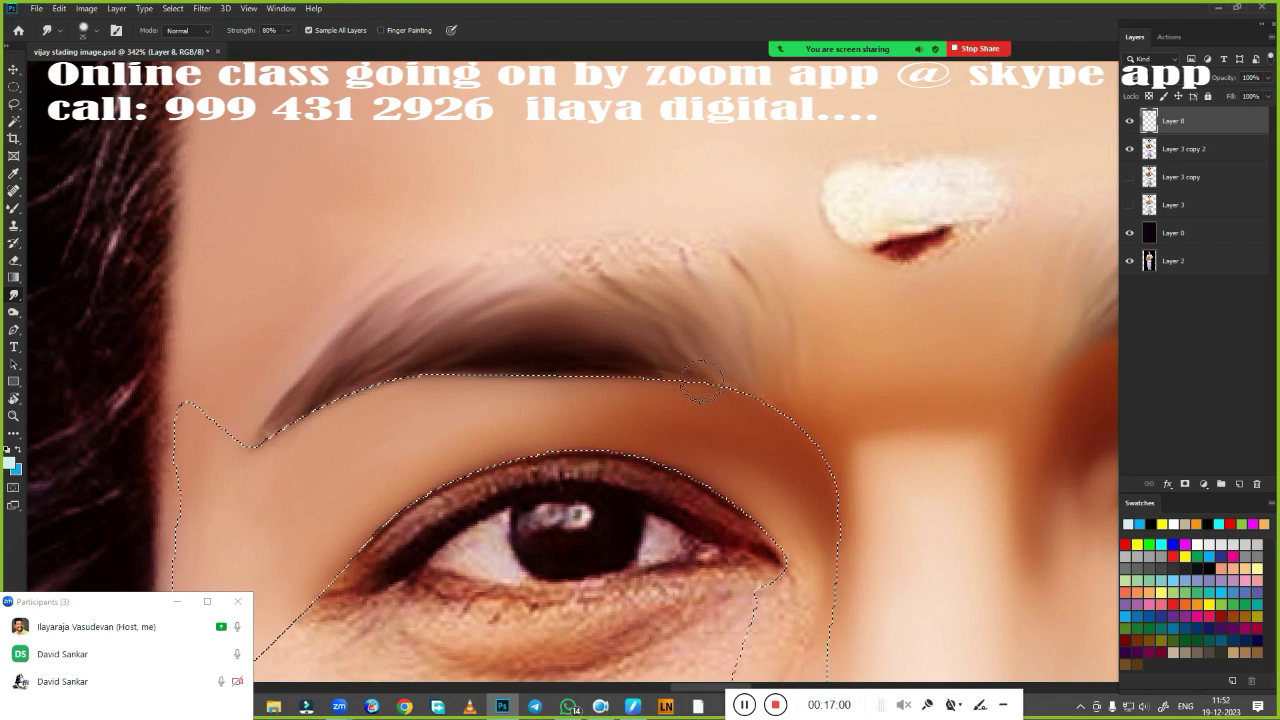
{"action": "left_click_drag", "start_coordinate": [668, 266], "coordinate": [433, 352]}
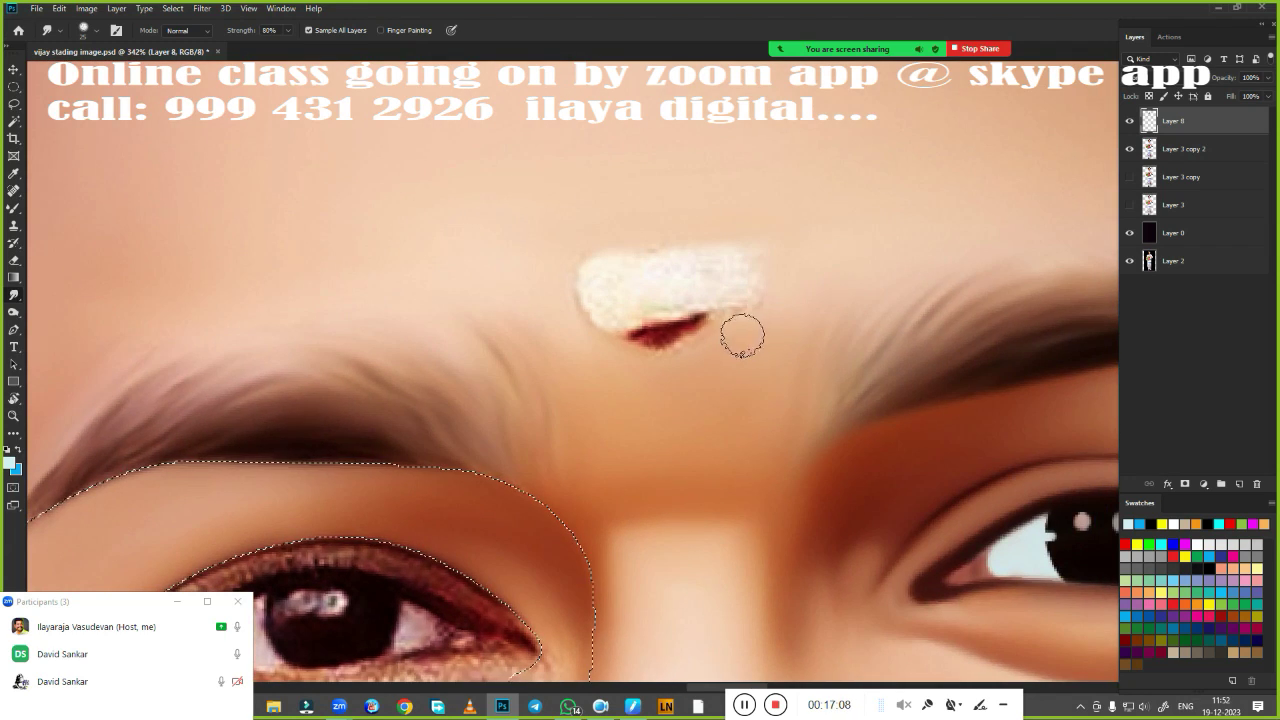
{"action": "left_click_drag", "start_coordinate": [742, 337], "coordinate": [754, 214]}
{"action": "scroll", "coordinate": [457, 229], "scroll_direction": "up", "scroll_amount": 2}
Blend the left eye's inner corner and lash line smooth with the Mixer Brush
{"action": "key", "text": "b"}
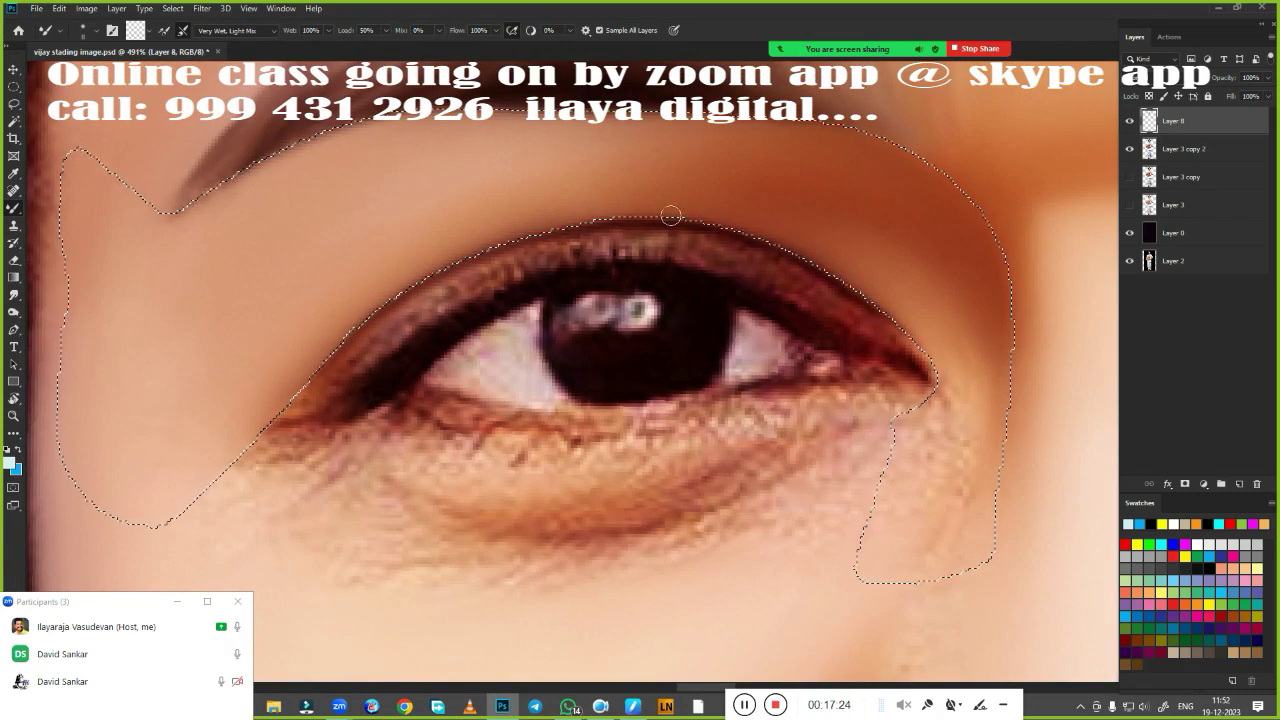
{"action": "left_click_drag", "start_coordinate": [250, 480], "coordinate": [430, 305]}
{"action": "left_click_drag", "start_coordinate": [300, 440], "coordinate": [470, 290]}
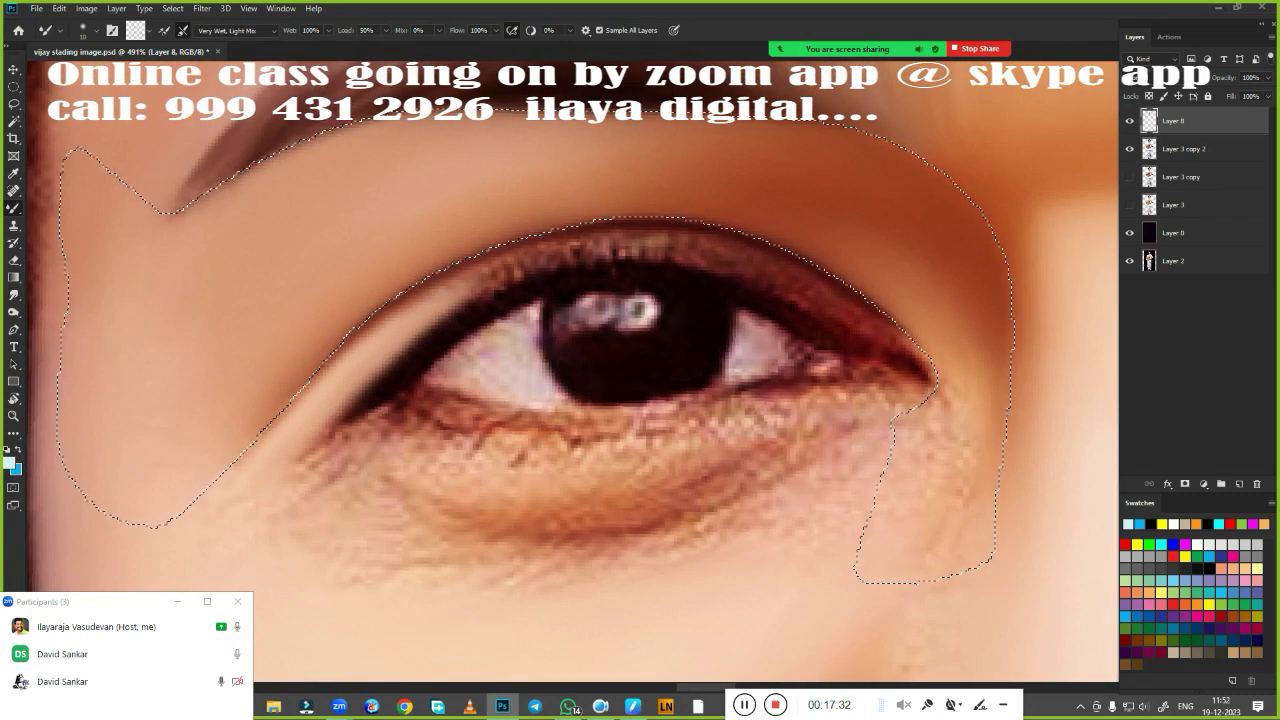
{"action": "mouse_move", "coordinate": [360, 390]}
{"action": "left_mouse_down"}
{"action": "mouse_move", "coordinate": [484, 290]}
{"action": "mouse_move", "coordinate": [620, 250]}
{"action": "left_mouse_up"}
Lighten and smooth the upper eyelid, soften the lash line and smooth the eyelid crease
{"action": "left_click_drag", "start_coordinate": [401, 319], "coordinate": [640, 240]}
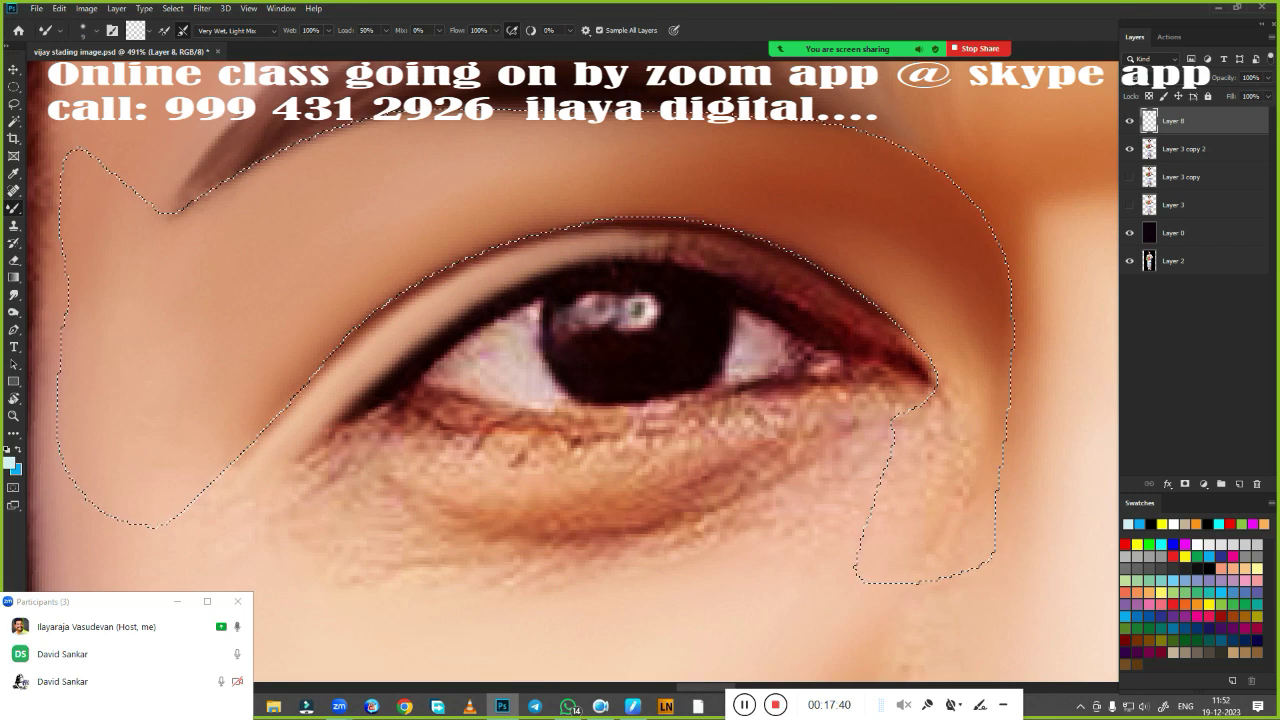
{"action": "left_click_drag", "start_coordinate": [560, 250], "coordinate": [700, 232]}
{"action": "left_click_drag", "start_coordinate": [500, 290], "coordinate": [740, 250]}
{"action": "mouse_move", "coordinate": [620, 250]}
{"action": "left_mouse_down"}
{"action": "mouse_move", "coordinate": [760, 271]}
{"action": "mouse_move", "coordinate": [910, 370]}
{"action": "left_mouse_up"}
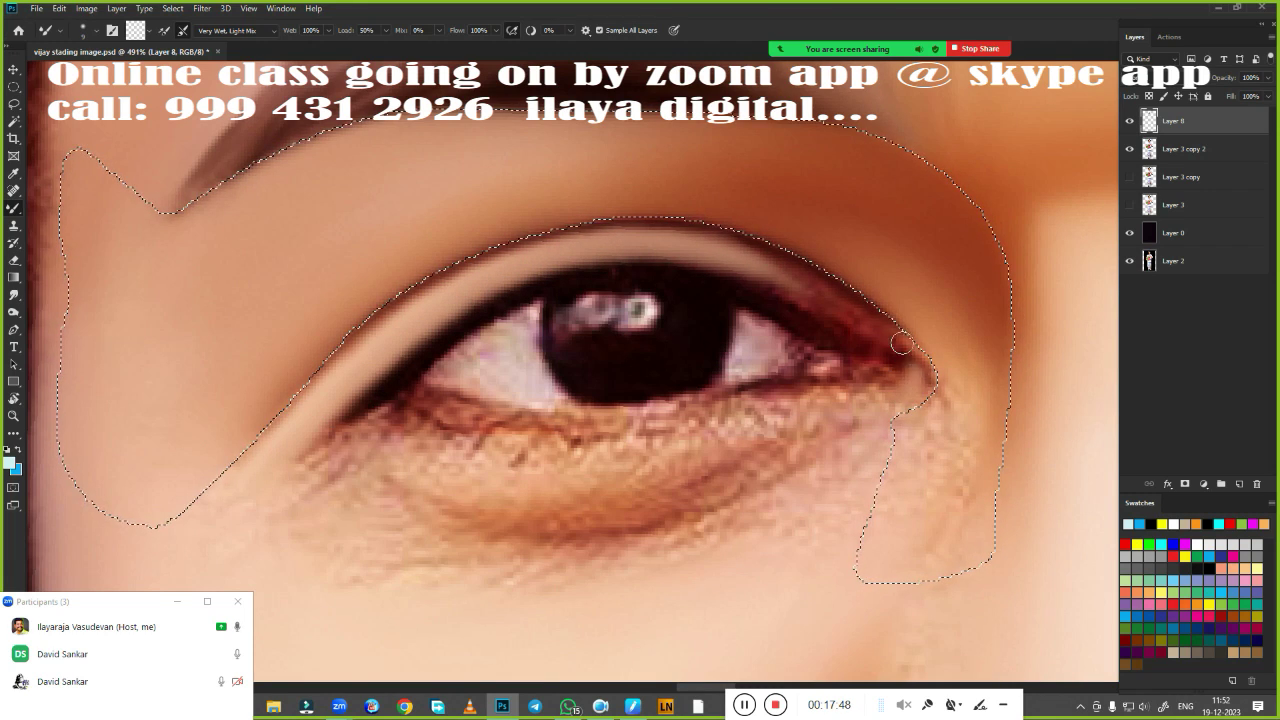
{"action": "mouse_move", "coordinate": [700, 232]}
{"action": "left_mouse_down"}
{"action": "mouse_move", "coordinate": [910, 370]}
{"action": "mouse_move", "coordinate": [817, 277]}
{"action": "mouse_move", "coordinate": [904, 368]}
{"action": "mouse_move", "coordinate": [720, 256]}
{"action": "mouse_move", "coordinate": [610, 248]}
{"action": "left_mouse_up"}
{"action": "left_click_drag", "start_coordinate": [740, 268], "coordinate": [888, 324]}
{"action": "mouse_move", "coordinate": [610, 253]}
{"action": "left_mouse_down"}
{"action": "mouse_move", "coordinate": [800, 262]}
{"action": "mouse_move", "coordinate": [414, 287]}
{"action": "left_mouse_up"}
Trace a curved path under the left eye and turn it into a selection
{"action": "key", "text": "ctrl+d"}
{"action": "key", "text": "ctrl+0"}
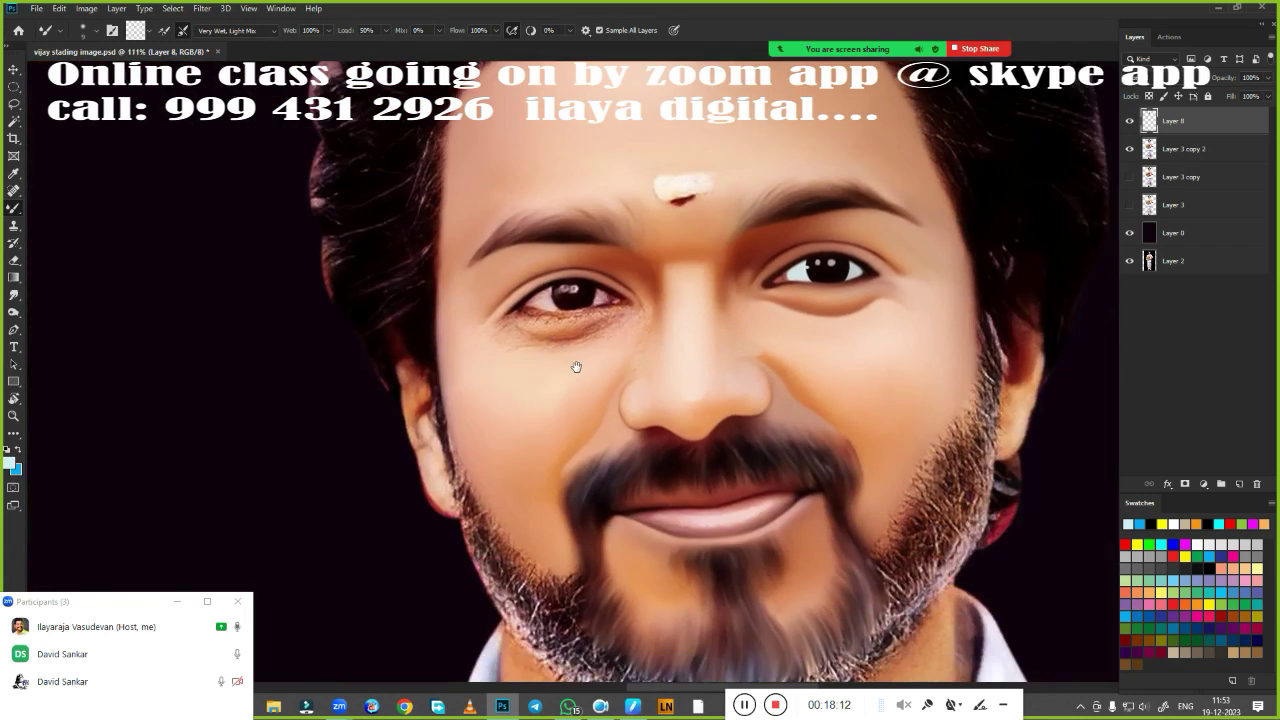
{"action": "scroll", "coordinate": [574, 366], "scroll_direction": "up", "scroll_amount": 5}
{"action": "key", "text": "p"}
{"action": "scroll", "coordinate": [343, 392], "scroll_direction": "up", "scroll_amount": 1}
{"action": "left_click_drag", "start_coordinate": [656, 376], "coordinate": [750, 327]}
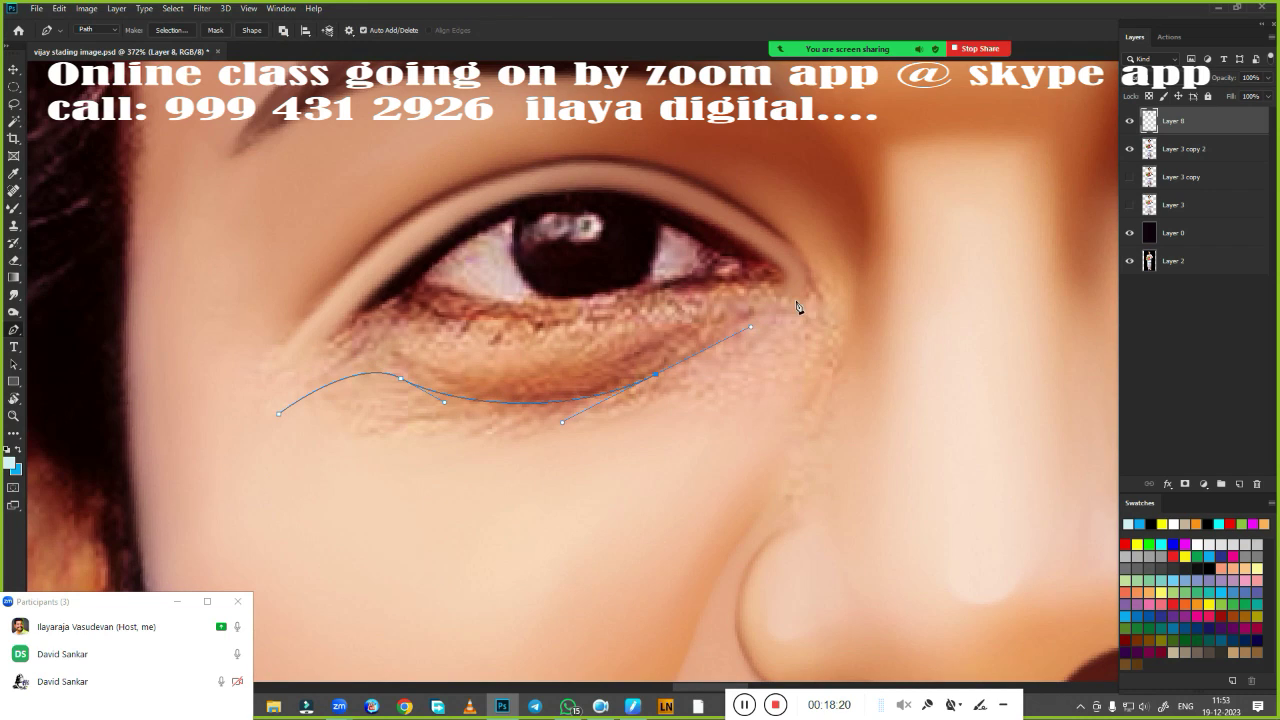
{"action": "key", "text": "ctrl+Return"}
Blend the under-eye bag smooth with the Mixer Brush inside a feathered selection
{"action": "scroll", "coordinate": [543, 623], "scroll_direction": "up", "scroll_amount": 1}
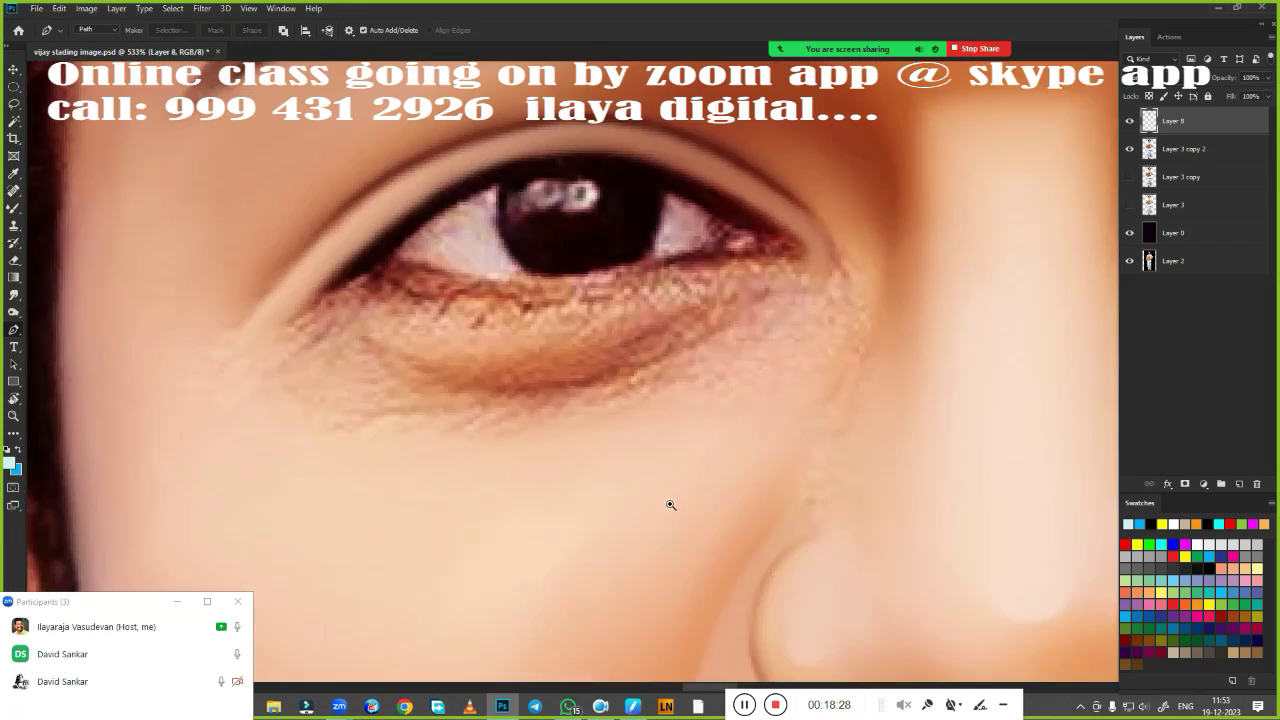
{"action": "key", "text": "b"}
{"action": "left_click_drag", "start_coordinate": [286, 357], "coordinate": [771, 314]}
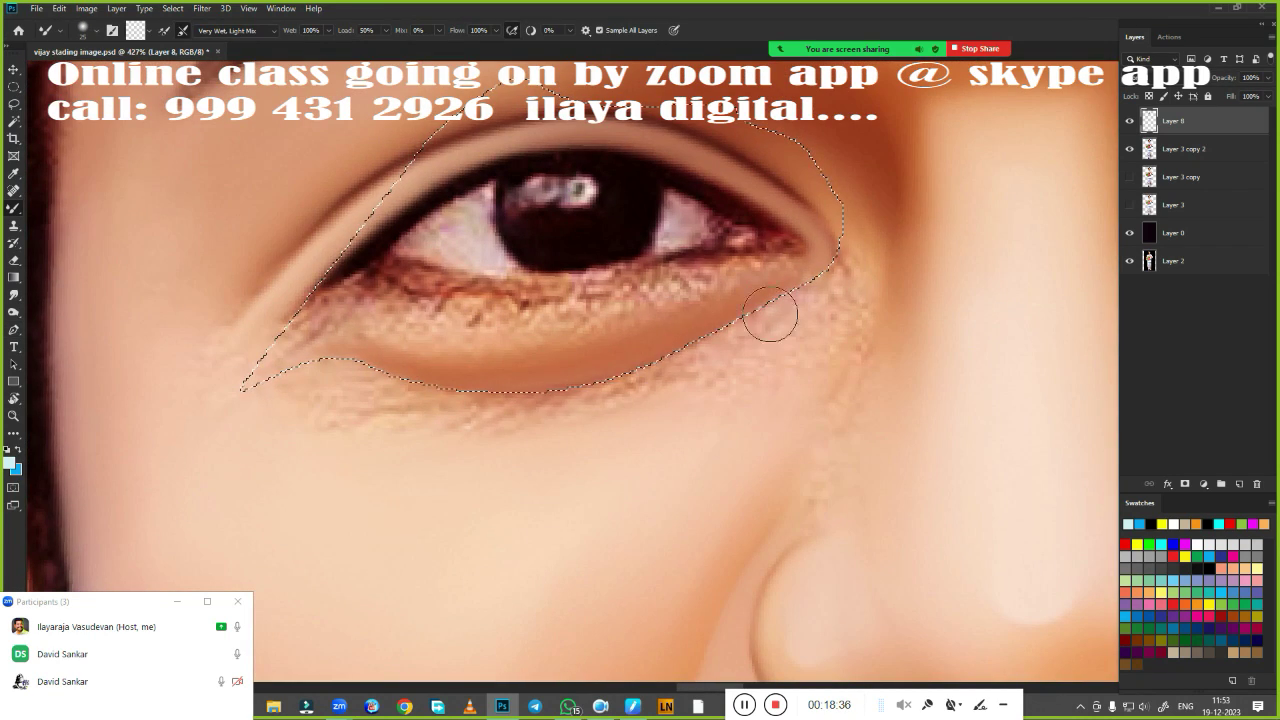
{"action": "key", "text": "shift+F6"}
{"action": "key", "text": "Return"}
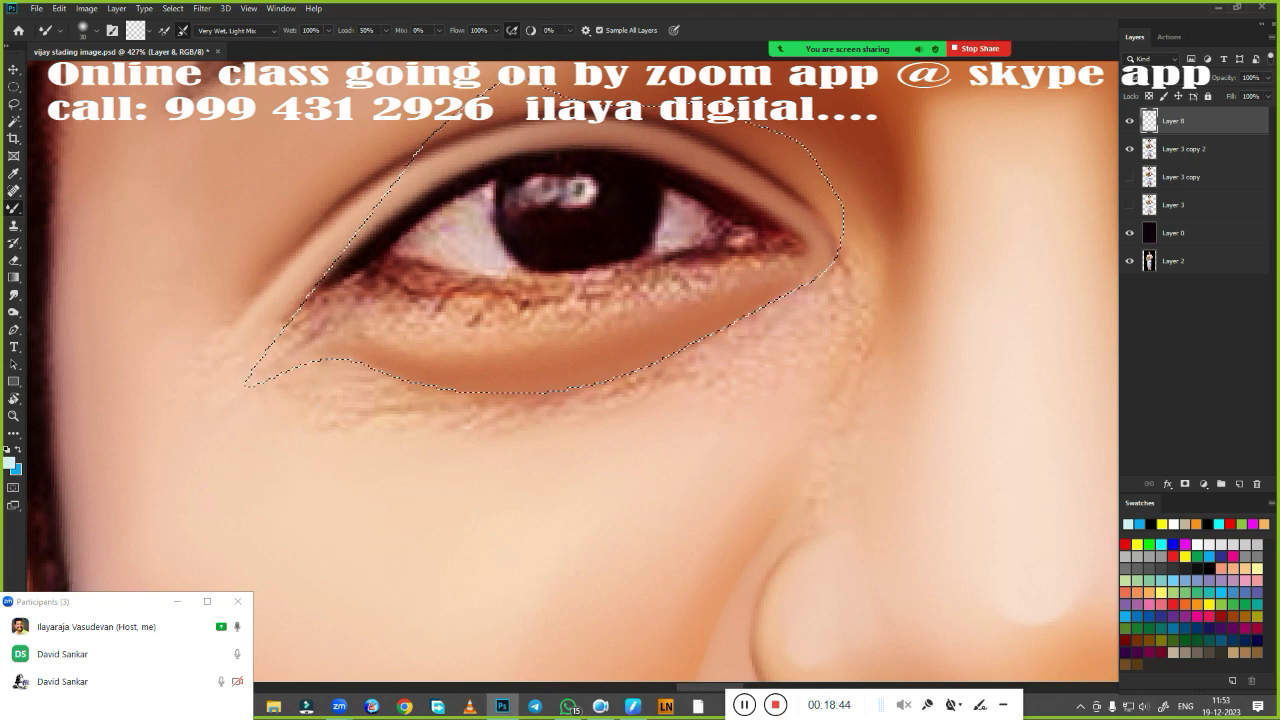
{"action": "left_click_drag", "start_coordinate": [420, 370], "coordinate": [766, 349]}
{"action": "key", "text": "ctrl+d"}
Smudge the speckled lower lash line of the left eye smooth
{"action": "scroll", "coordinate": [766, 349], "scroll_direction": "down", "scroll_amount": 5}
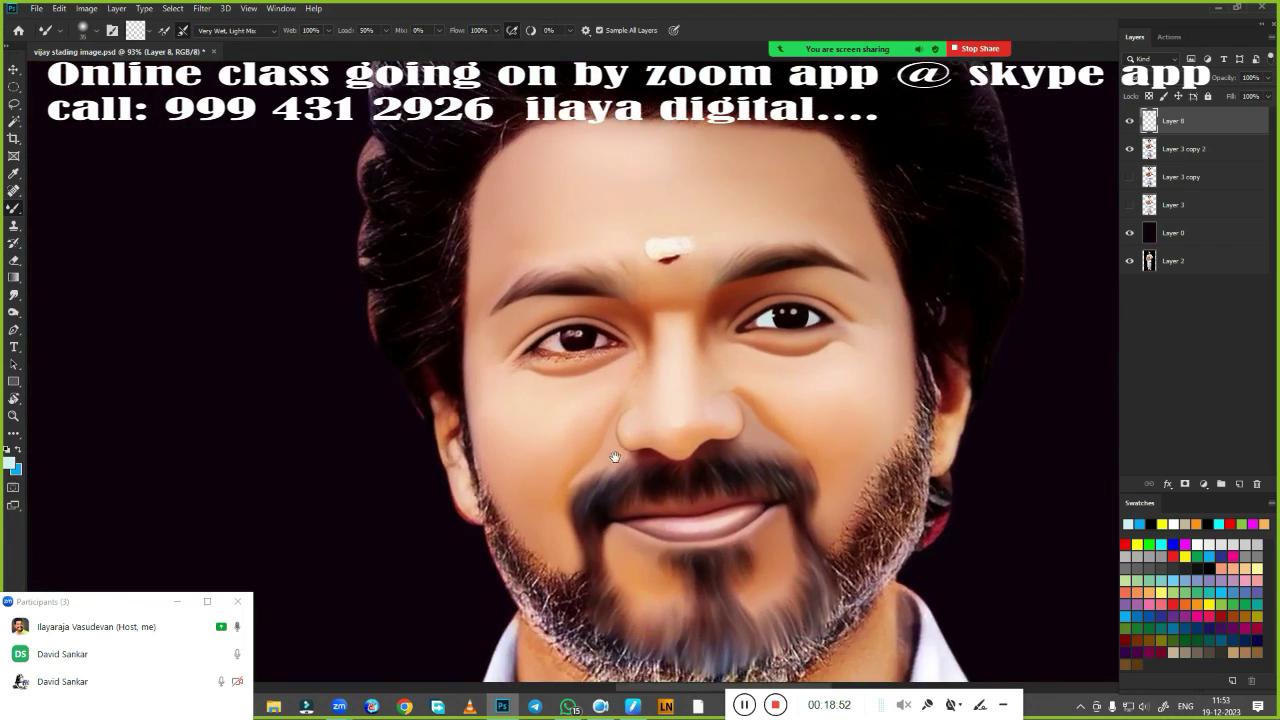
{"action": "scroll", "coordinate": [632, 493], "scroll_direction": "up", "scroll_amount": 5}
{"action": "key", "text": "r"}
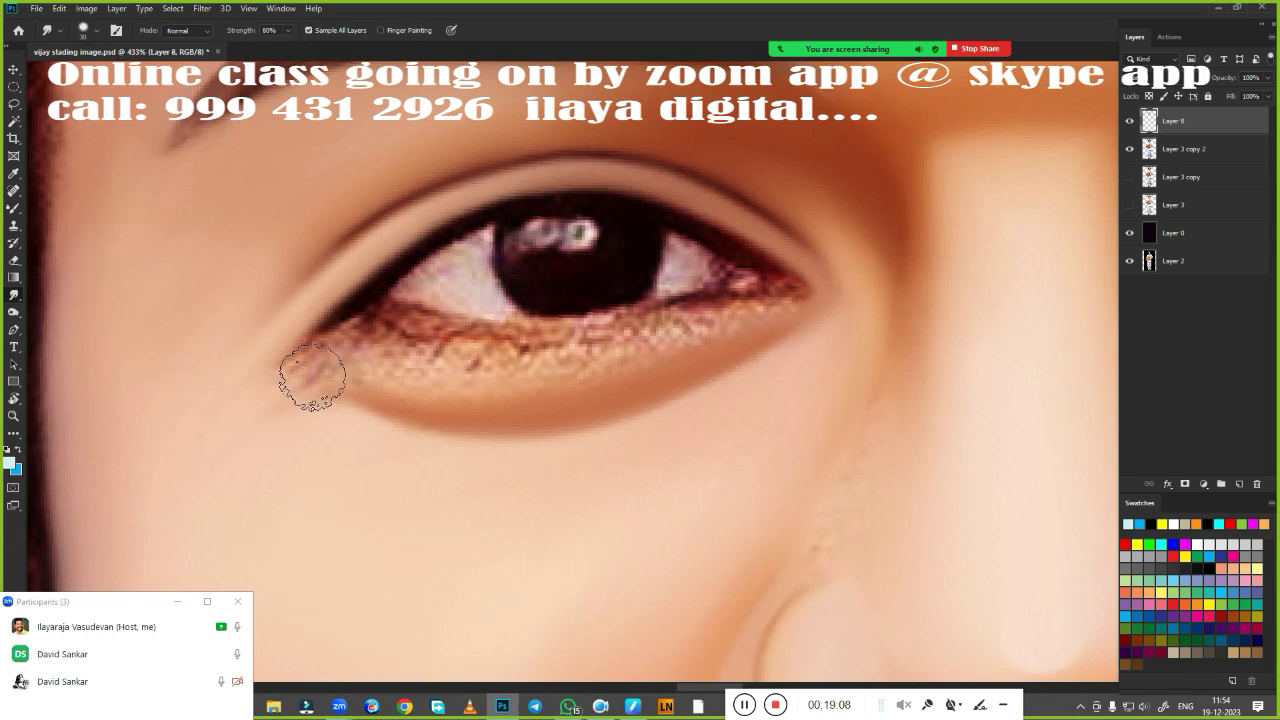
{"action": "left_click_drag", "start_coordinate": [314, 371], "coordinate": [658, 345]}
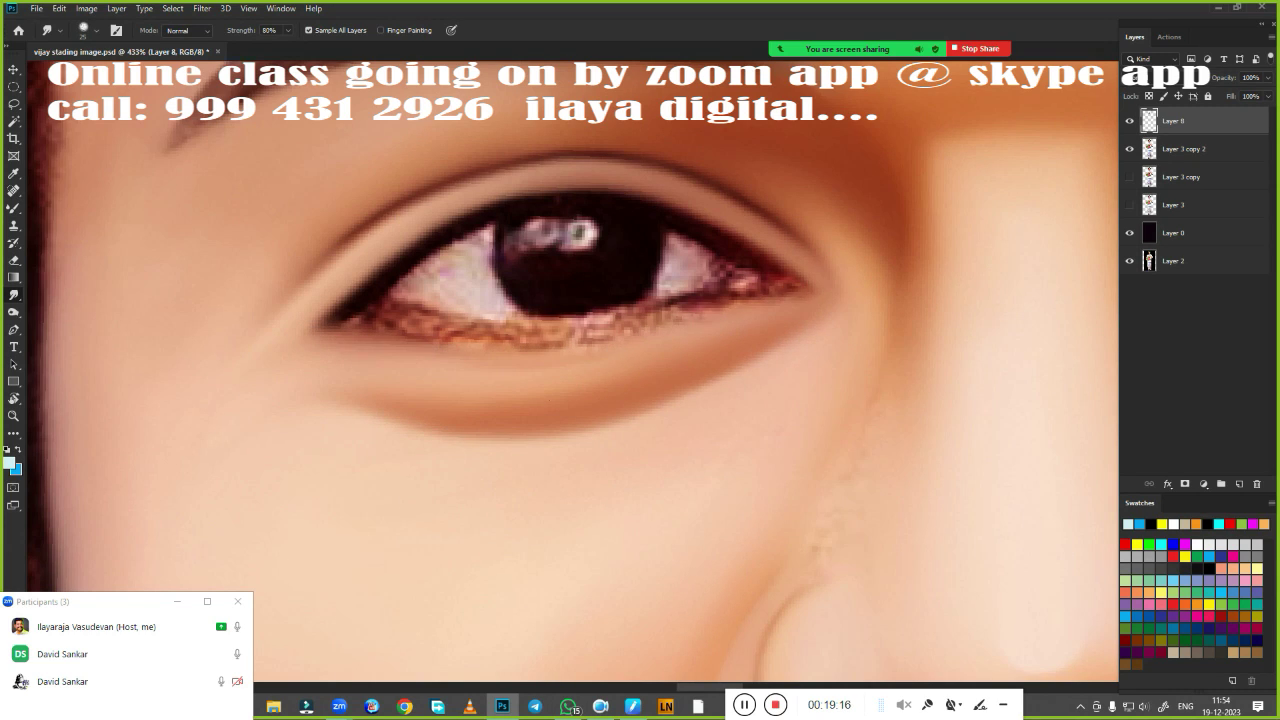
{"action": "scroll", "coordinate": [608, 491], "scroll_direction": "down", "scroll_amount": 5}
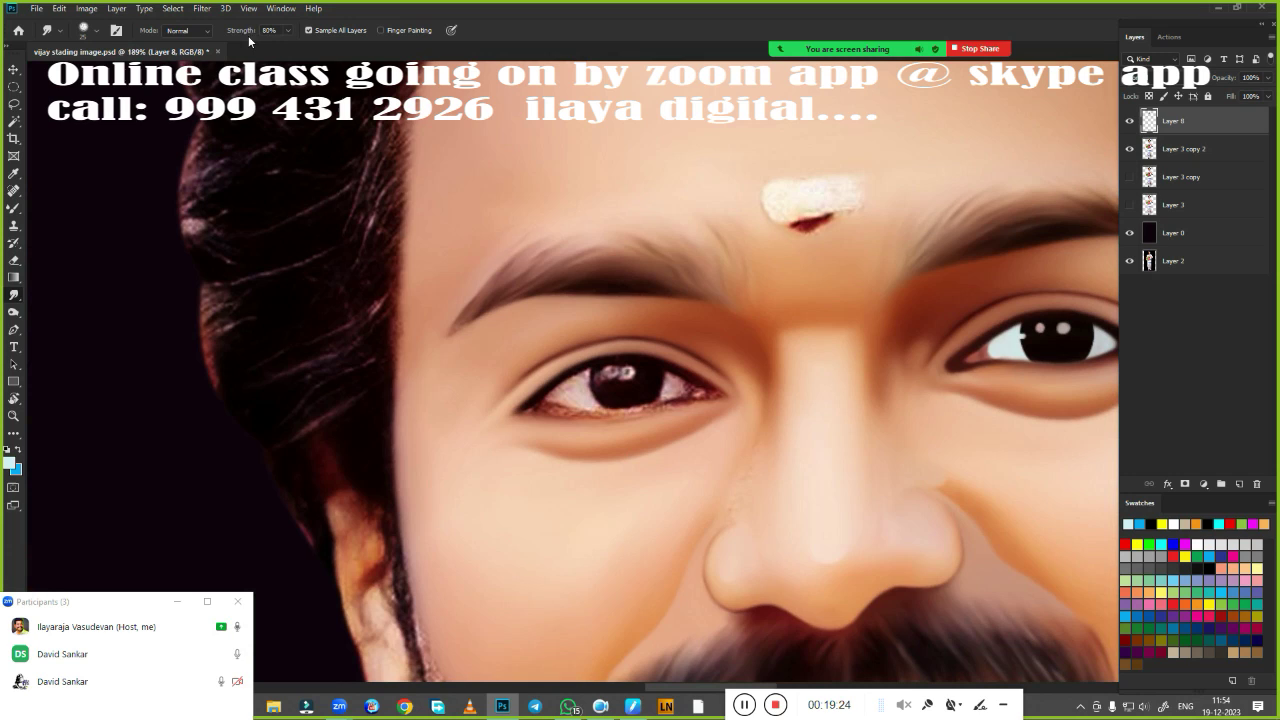
{"action": "scroll", "coordinate": [637, 483], "scroll_direction": "down", "scroll_amount": 3}
{"action": "scroll", "coordinate": [650, 495], "scroll_direction": "up", "scroll_amount": 8}
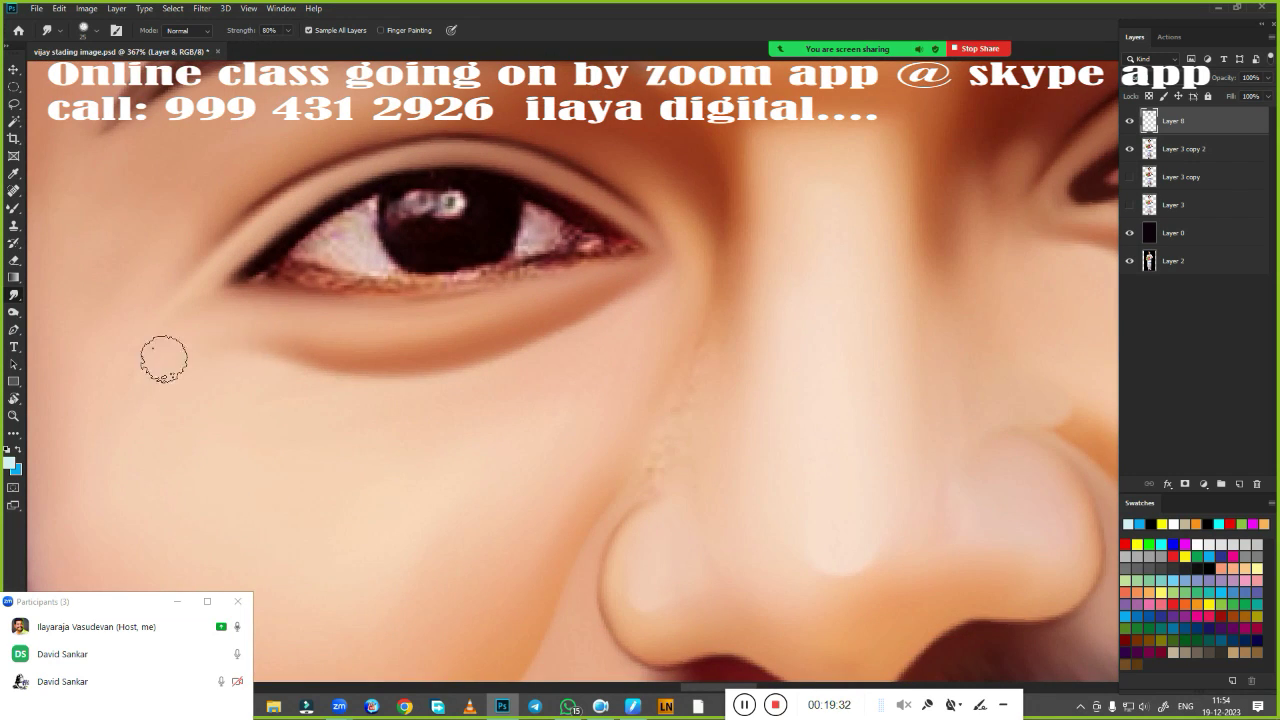
{"action": "scroll", "coordinate": [637, 485], "scroll_direction": "down", "scroll_amount": 2}
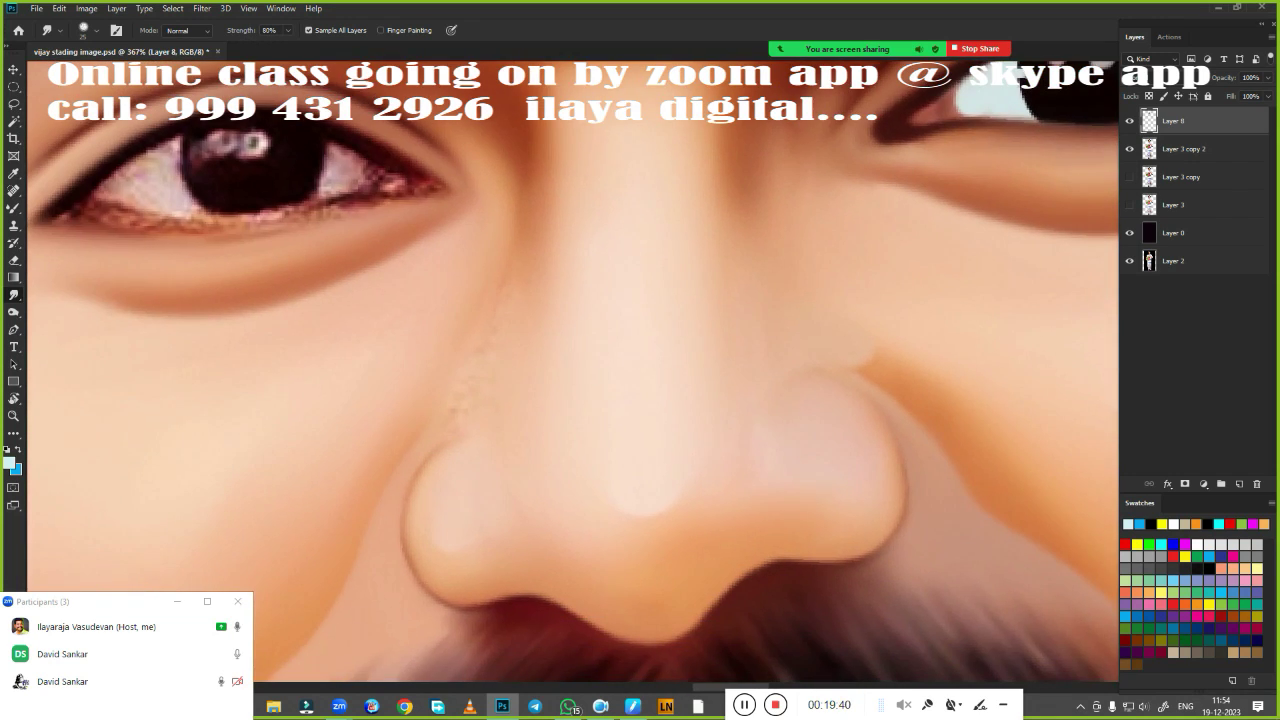
{"action": "scroll", "coordinate": [466, 434], "scroll_direction": "up", "scroll_amount": 1}
{"action": "scroll", "coordinate": [722, 380], "scroll_direction": "up", "scroll_amount": 1}
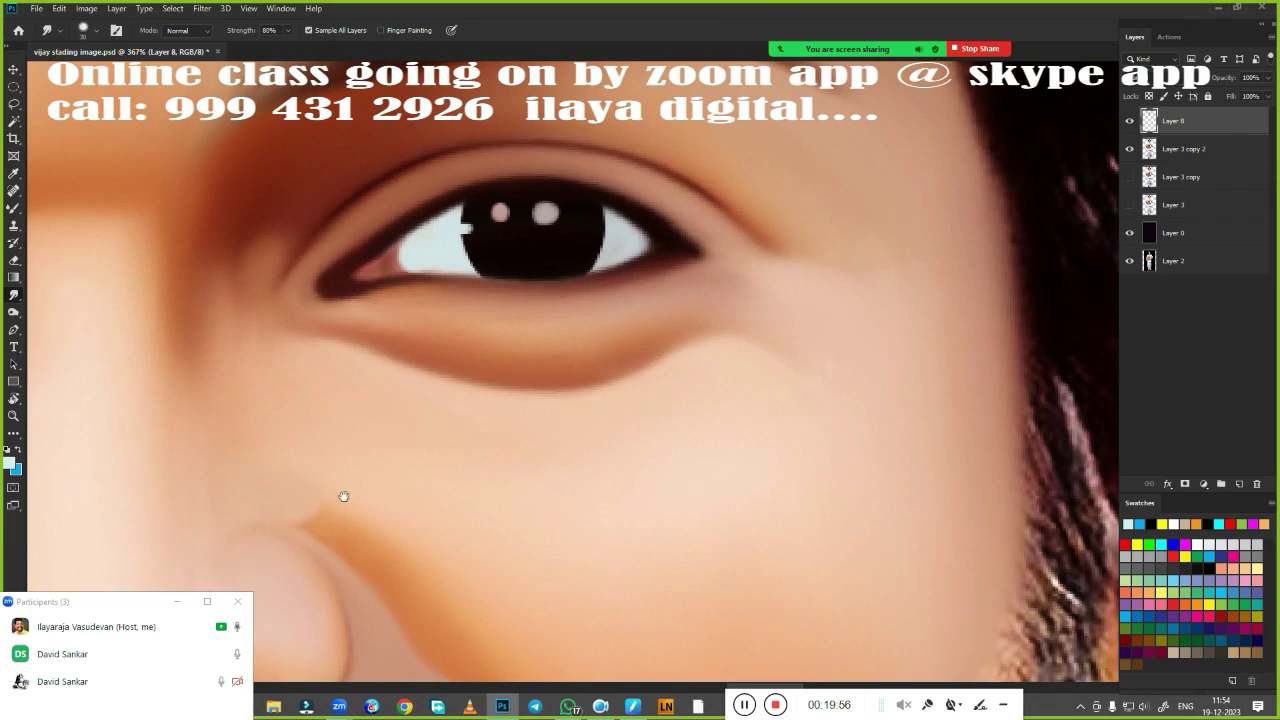
Pan and zoom to review the other eye and nose tip before tracing the eye white
{"action": "left_click_drag", "start_coordinate": [343, 496], "coordinate": [783, 486]}
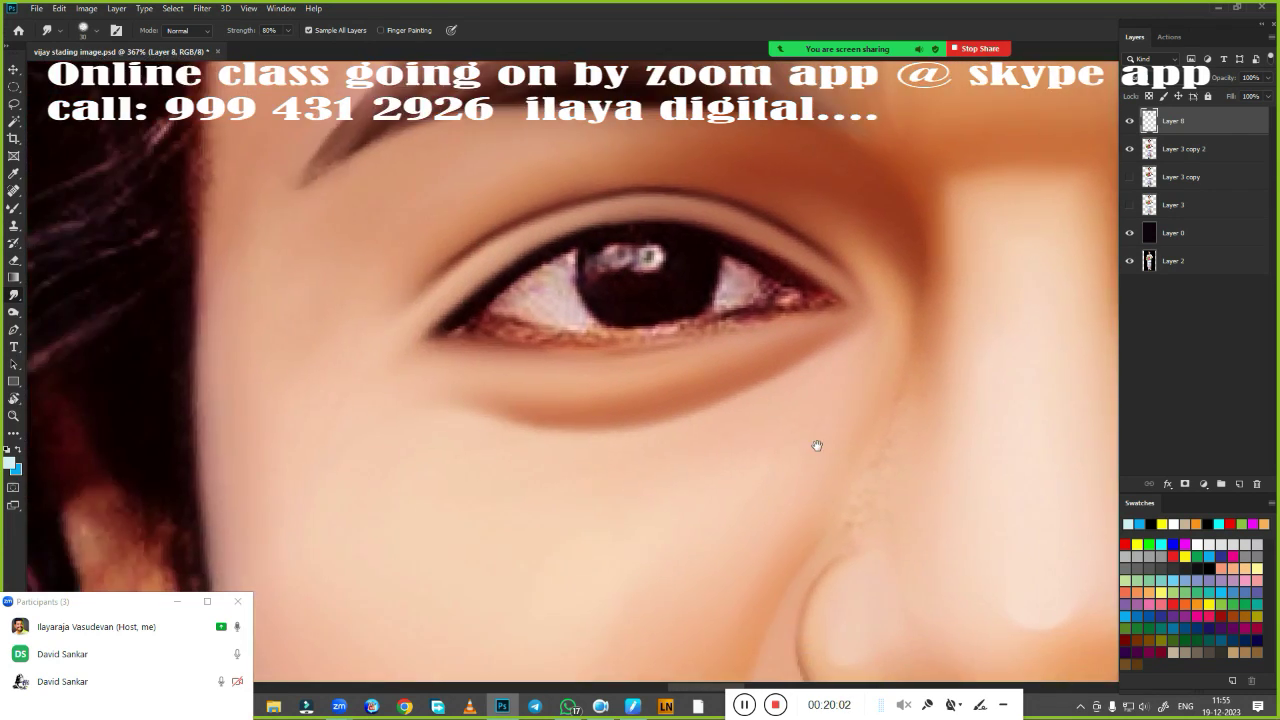
{"action": "left_click_drag", "start_coordinate": [551, 472], "coordinate": [866, 297]}
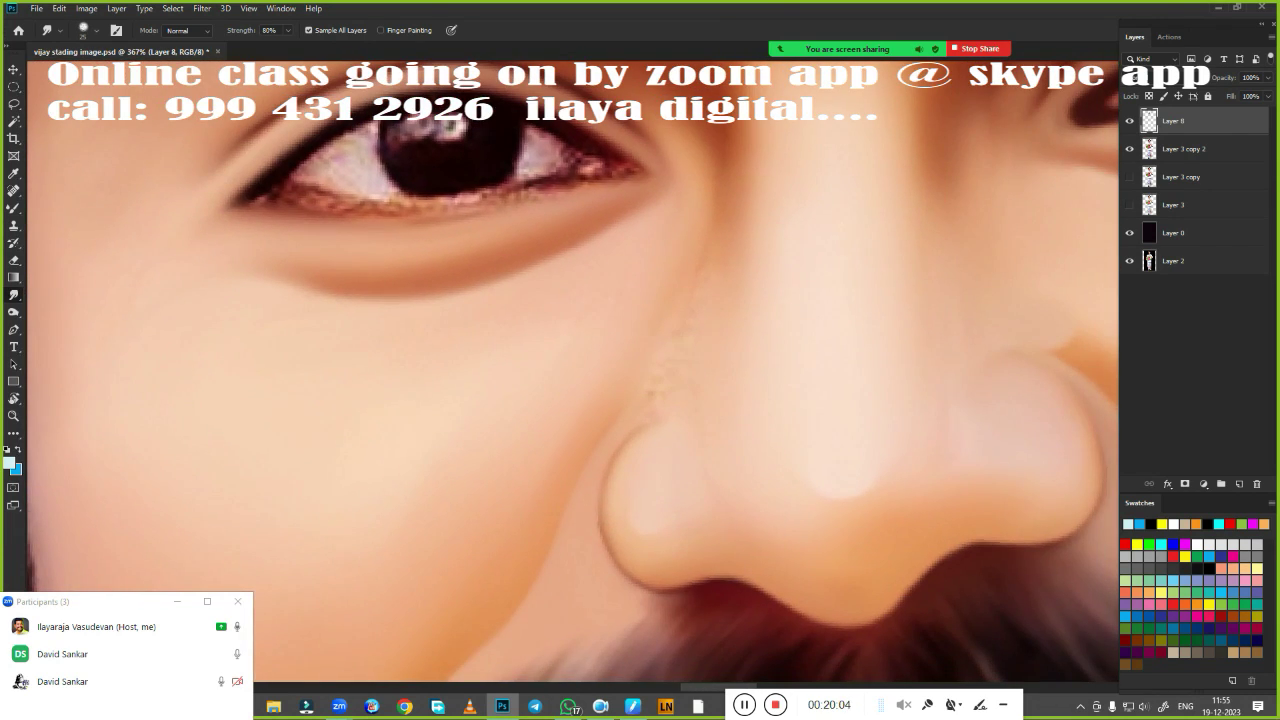
{"action": "scroll", "coordinate": [622, 466], "scroll_direction": "down", "scroll_amount": 5}
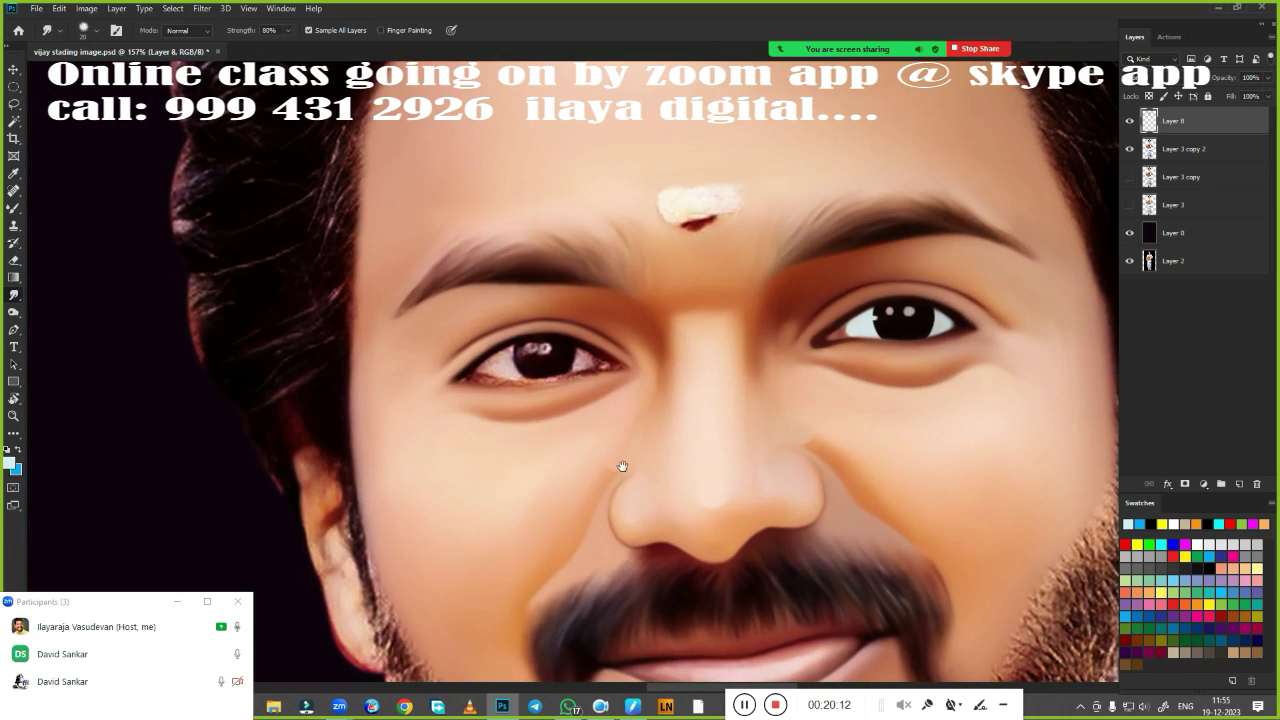
{"action": "scroll", "coordinate": [730, 530], "scroll_direction": "up", "scroll_amount": 3}
{"action": "scroll", "coordinate": [500, 435], "scroll_direction": "up", "scroll_amount": 3}
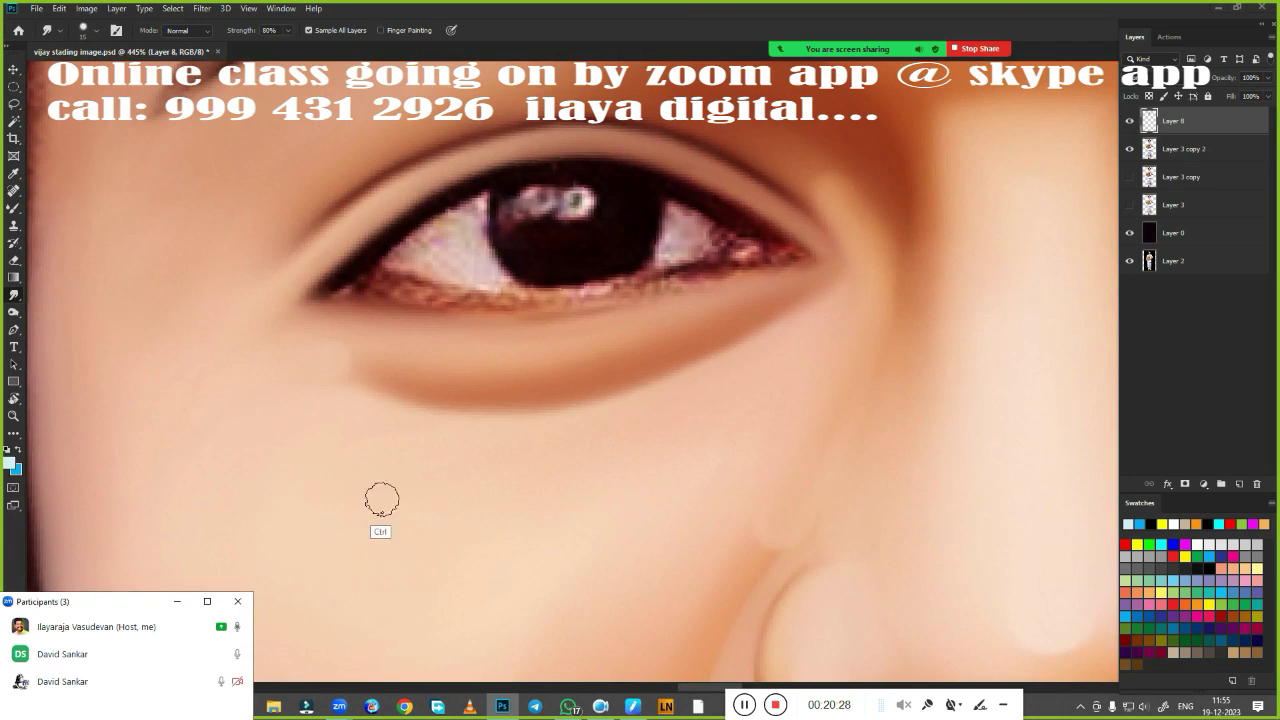
{"action": "scroll", "coordinate": [382, 500], "scroll_direction": "down", "scroll_amount": 5}
{"action": "scroll", "coordinate": [414, 509], "scroll_direction": "up", "scroll_amount": 3}
{"action": "scroll", "coordinate": [414, 509], "scroll_direction": "up", "scroll_amount": 2}
{"action": "scroll", "coordinate": [549, 473], "scroll_direction": "down", "scroll_amount": 1}
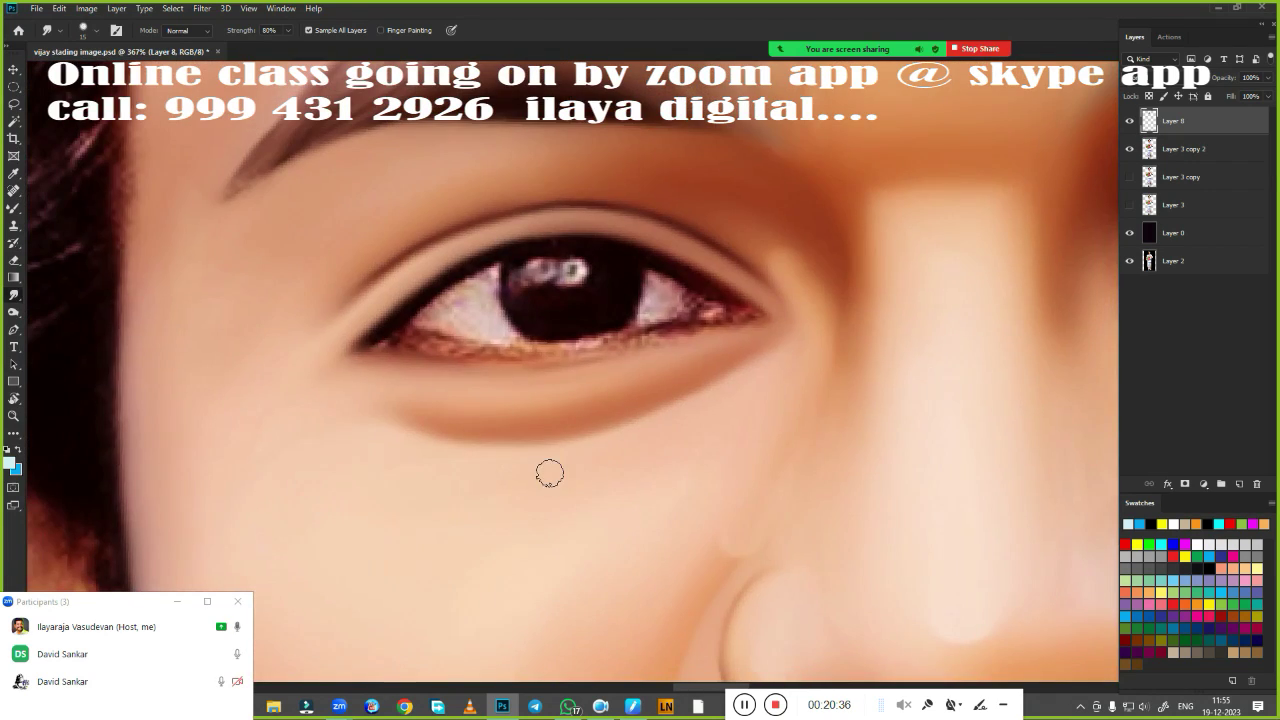
{"action": "key", "text": "p"}
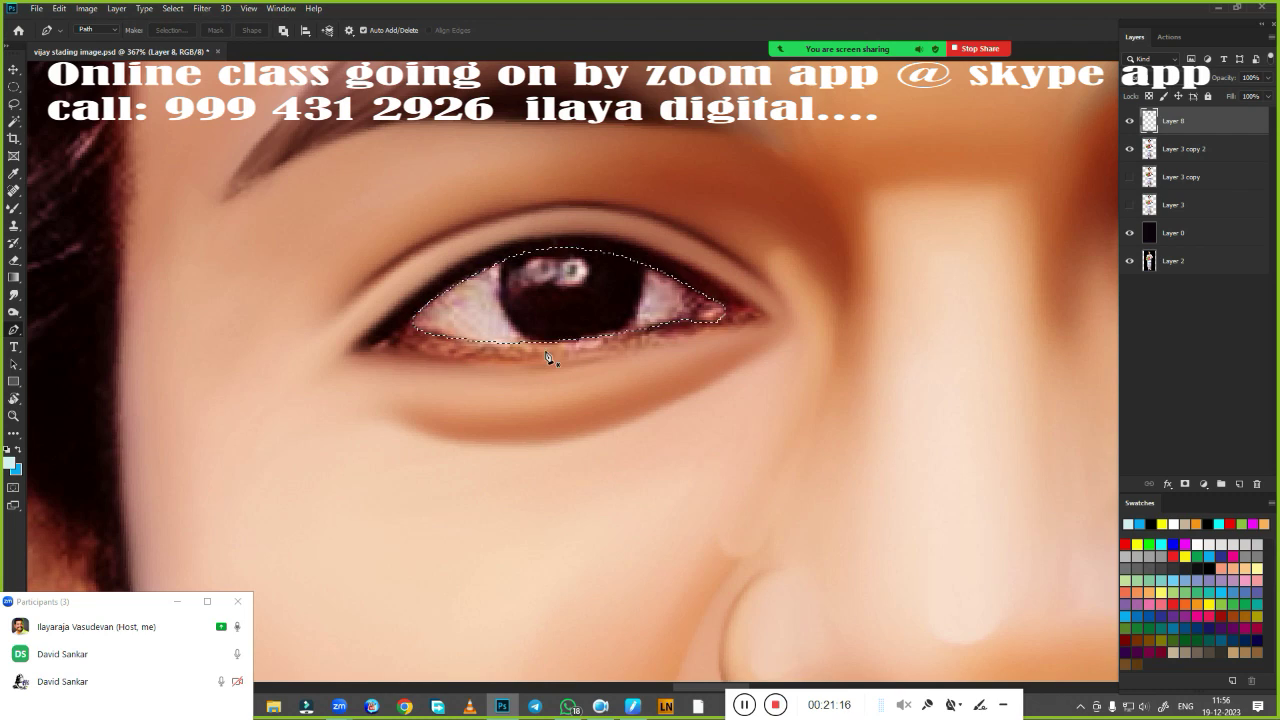
Brighten the eye white on both sides of the iris and darken the lower eyelid line
{"action": "key", "text": "b"}
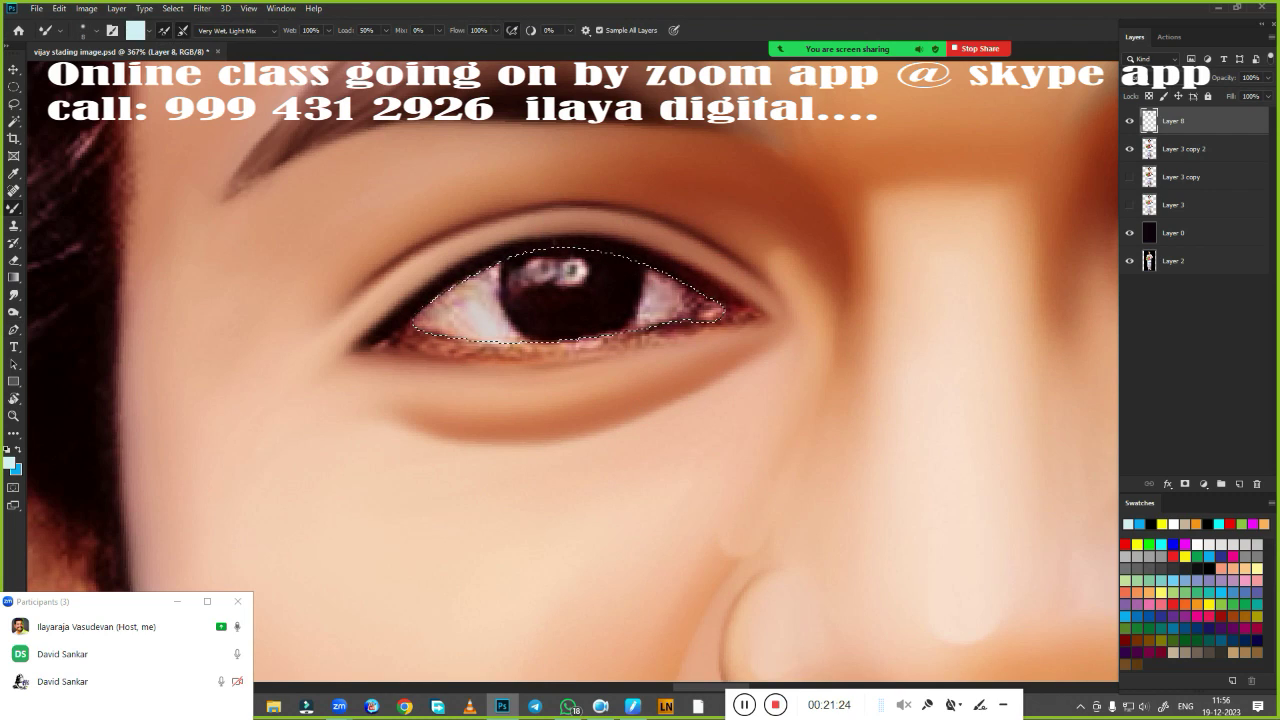
{"action": "left_click_drag", "start_coordinate": [480, 300], "coordinate": [449, 318]}
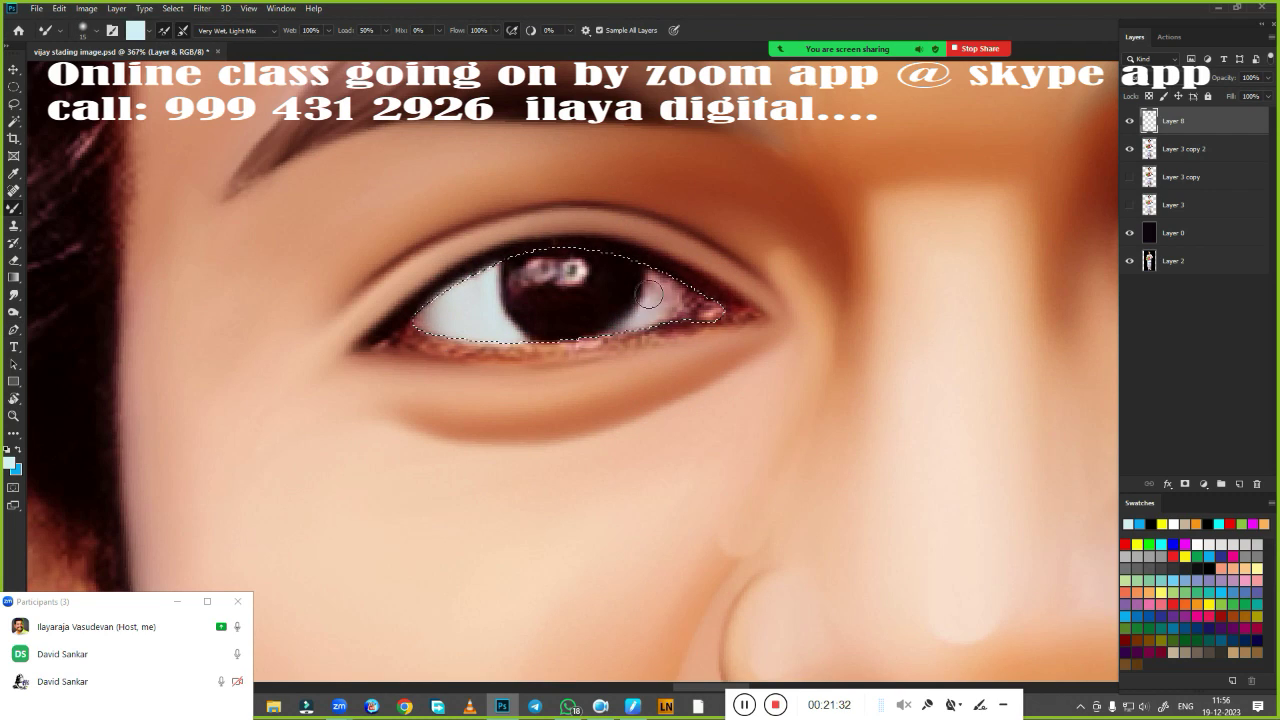
{"action": "left_click_drag", "start_coordinate": [665, 283], "coordinate": [630, 308]}
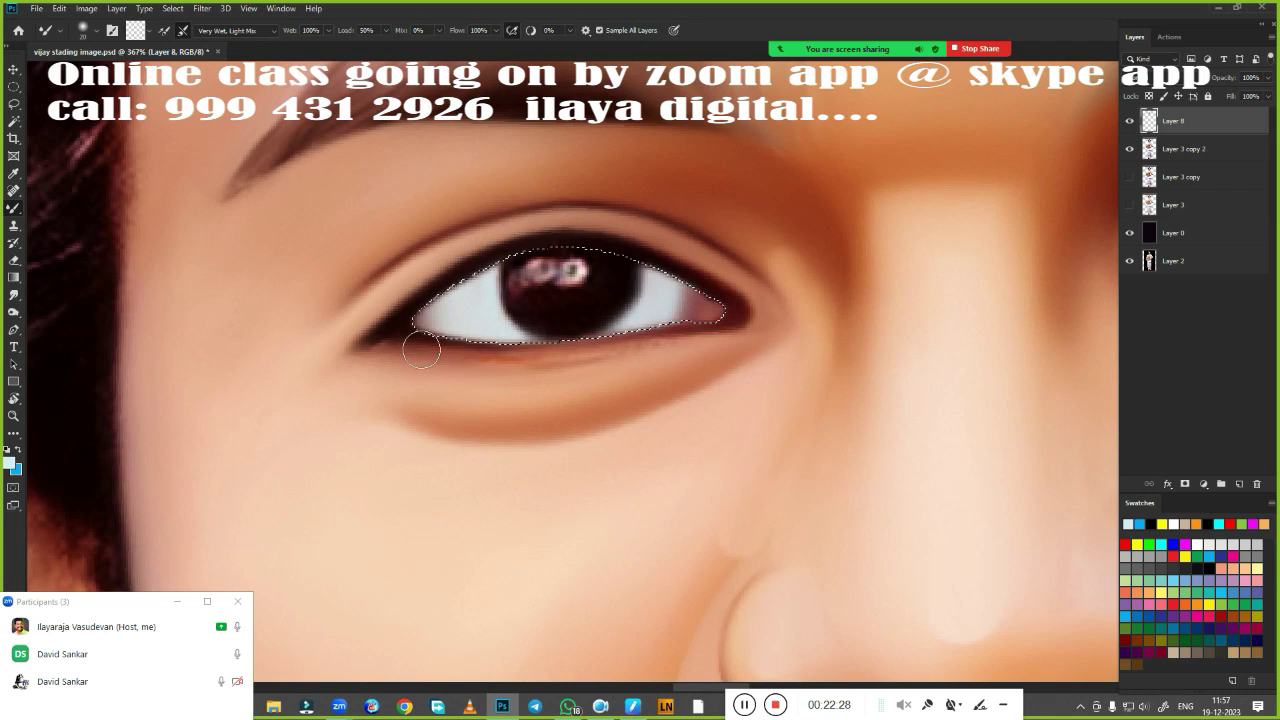
{"action": "left_click_drag", "start_coordinate": [421, 349], "coordinate": [697, 338]}
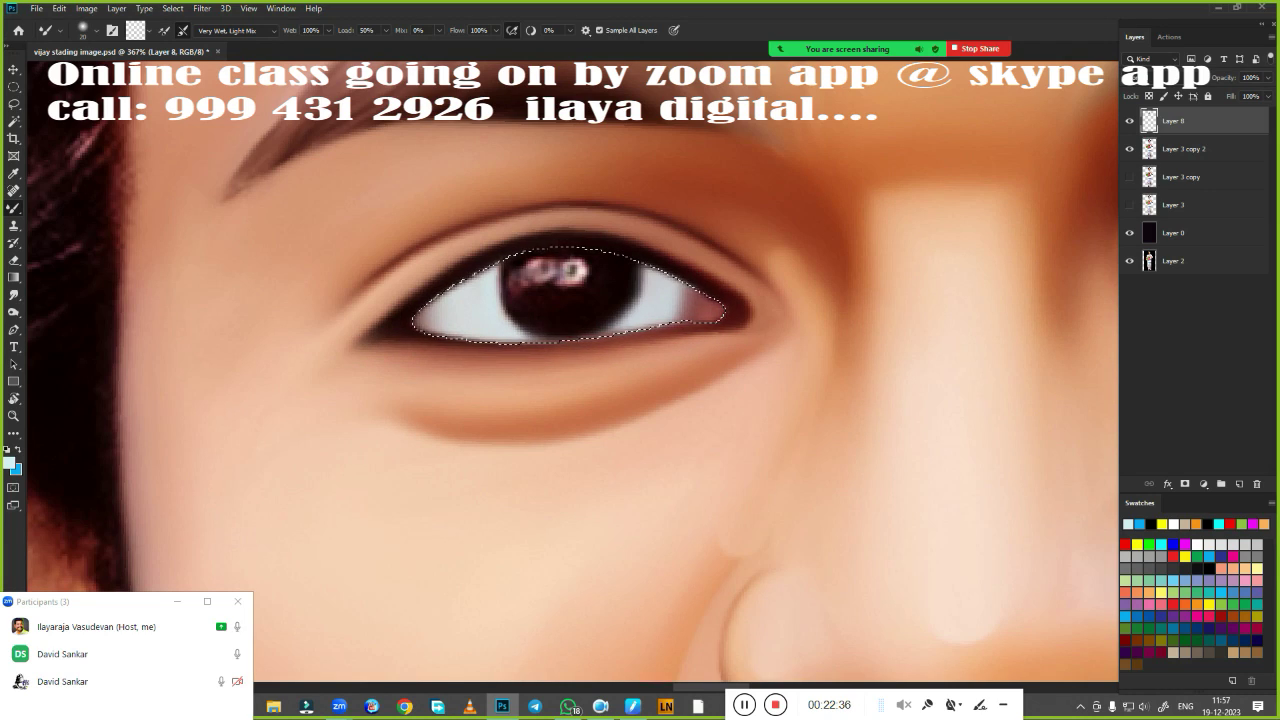
{"action": "left_click", "coordinate": [14, 295]}
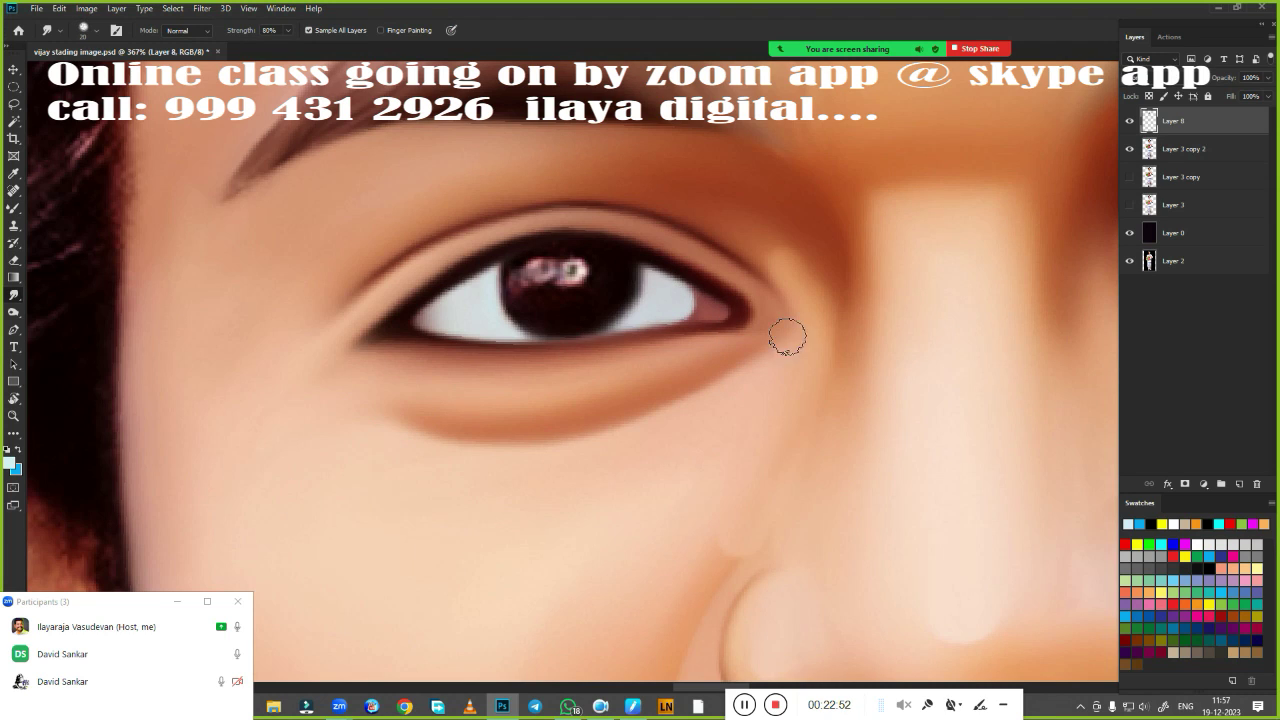
{"action": "scroll", "coordinate": [787, 337], "scroll_direction": "down", "scroll_amount": 5}
{"action": "scroll", "coordinate": [700, 380], "scroll_direction": "up", "scroll_amount": 5}
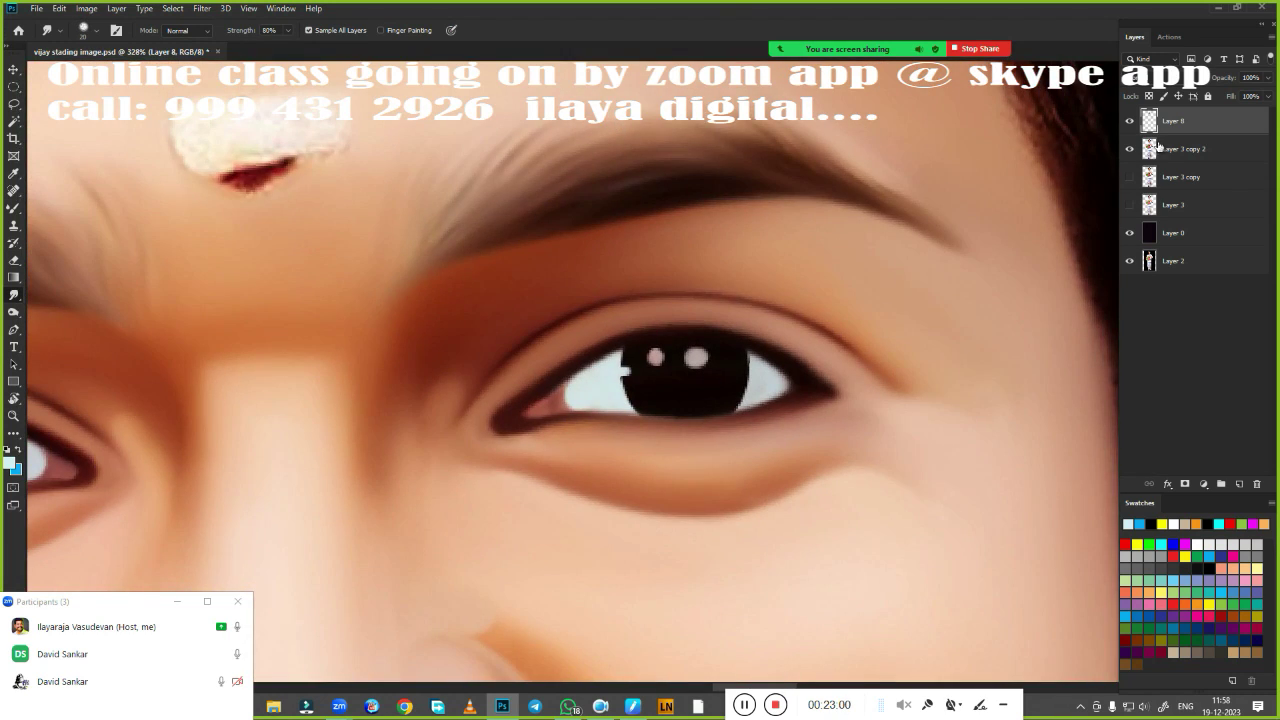
Select the right eye's catchlights and brighten them with Curves and Brightness/Contrast
{"action": "left_click", "coordinate": [14, 122]}
{"action": "key", "text": "ctrl+m"}
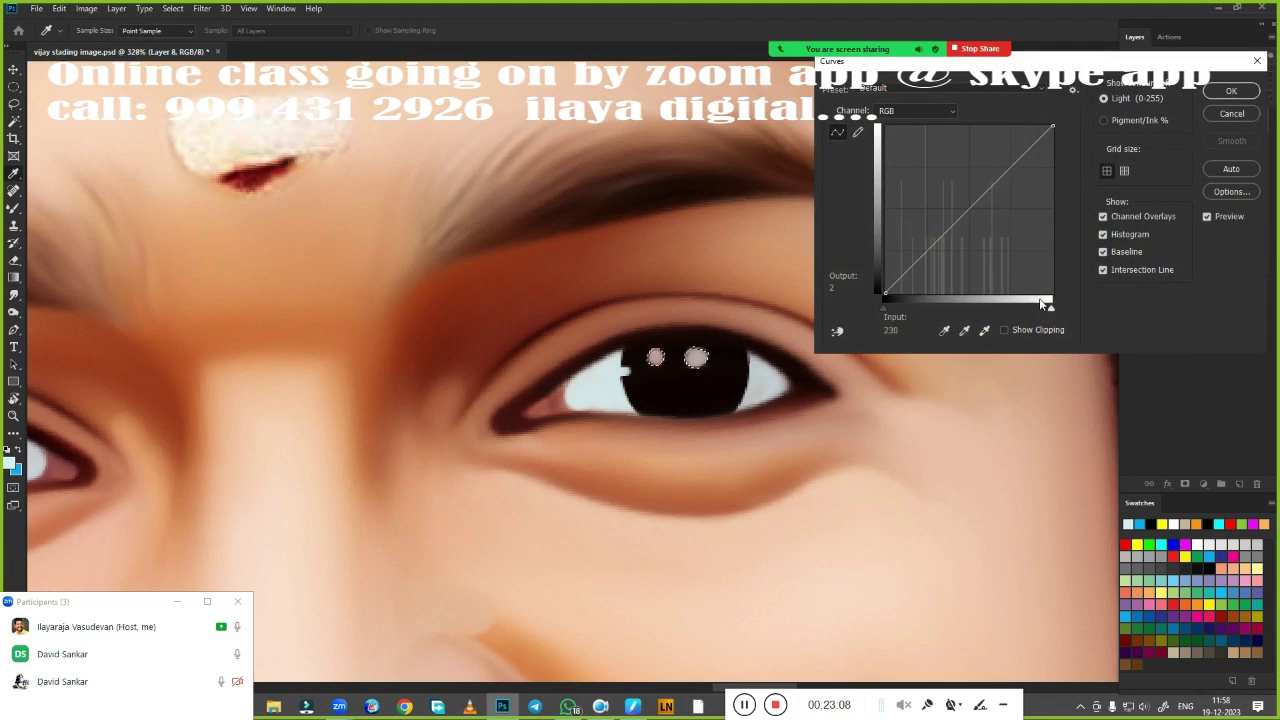
{"action": "left_click_drag", "start_coordinate": [1068, 305], "coordinate": [990, 310]}
{"action": "key", "text": "Return"}
{"action": "scroll", "coordinate": [742, 501], "scroll_direction": "down", "scroll_amount": 3}
{"action": "scroll", "coordinate": [742, 501], "scroll_direction": "up", "scroll_amount": 2}
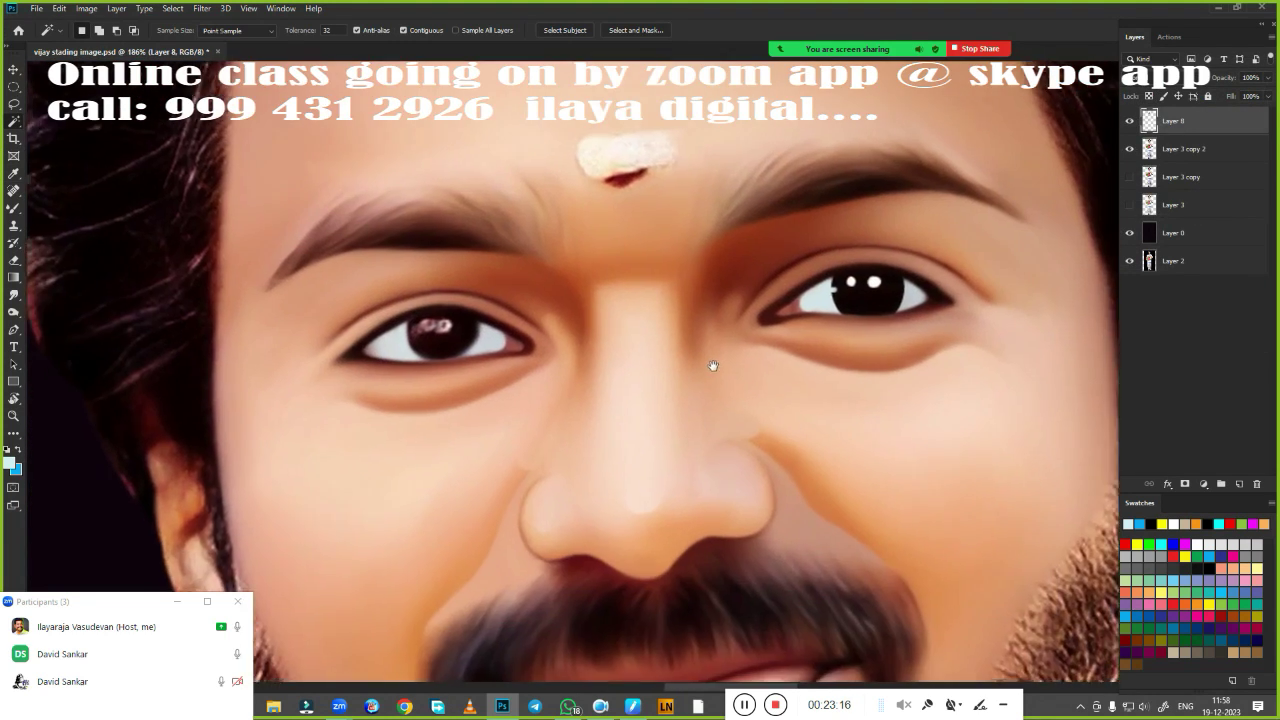
{"action": "scroll", "coordinate": [714, 366], "scroll_direction": "up", "scroll_amount": 2}
{"action": "scroll", "coordinate": [771, 423], "scroll_direction": "up", "scroll_amount": 2}
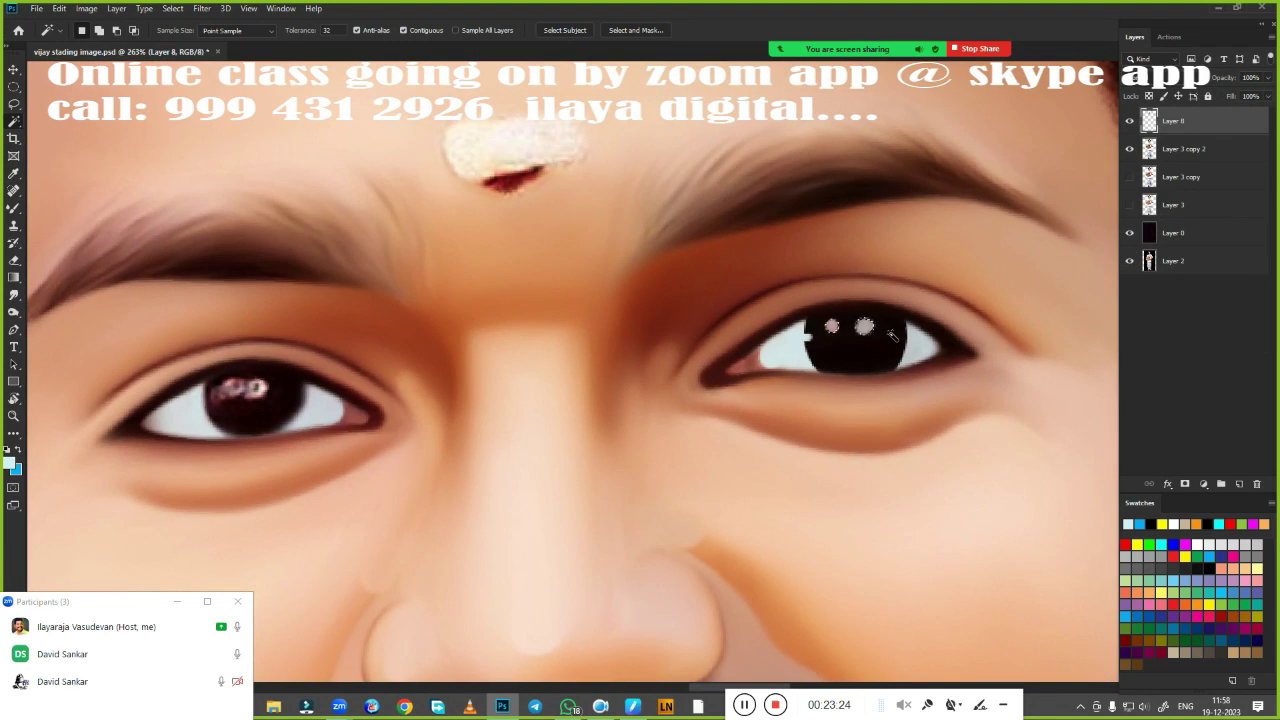
{"action": "key", "text": "alt+i"}
{"action": "key", "text": "j"}
{"action": "key", "text": "c"}
{"action": "left_click", "coordinate": [966, 160]}
Copy the right eye's catchlights to a new Layer 9 and move them onto the left eye
{"action": "key", "text": "l"}
{"action": "left_click_drag", "start_coordinate": [836, 350], "coordinate": [890, 323]}
{"action": "key", "text": "ctrl+j"}
{"action": "key", "text": "v"}
{"action": "left_click_drag", "start_coordinate": [815, 390], "coordinate": [280, 395]}
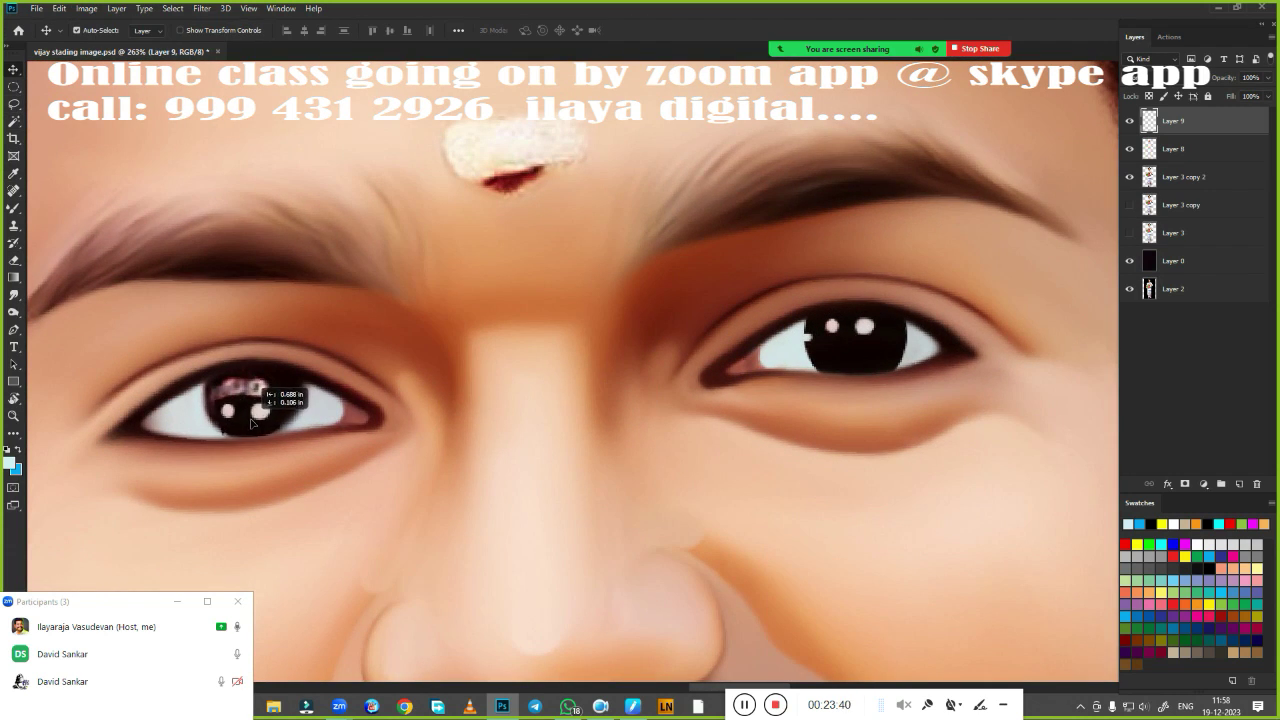
{"action": "scroll", "coordinate": [365, 447], "scroll_direction": "up", "scroll_amount": 2}
{"action": "left_click", "coordinate": [1129, 148]}
{"action": "mouse_move", "coordinate": [365, 447]}
{"action": "left_mouse_down"}
{"action": "mouse_move", "coordinate": [664, 378]}
{"action": "mouse_move", "coordinate": [680, 384]}
{"action": "mouse_move", "coordinate": [676, 421]}
{"action": "left_mouse_up"}
Show Layer 8 again and darken the lower-left edge of the left iris
{"action": "key", "text": "m"}
{"action": "left_click", "coordinate": [1129, 148]}
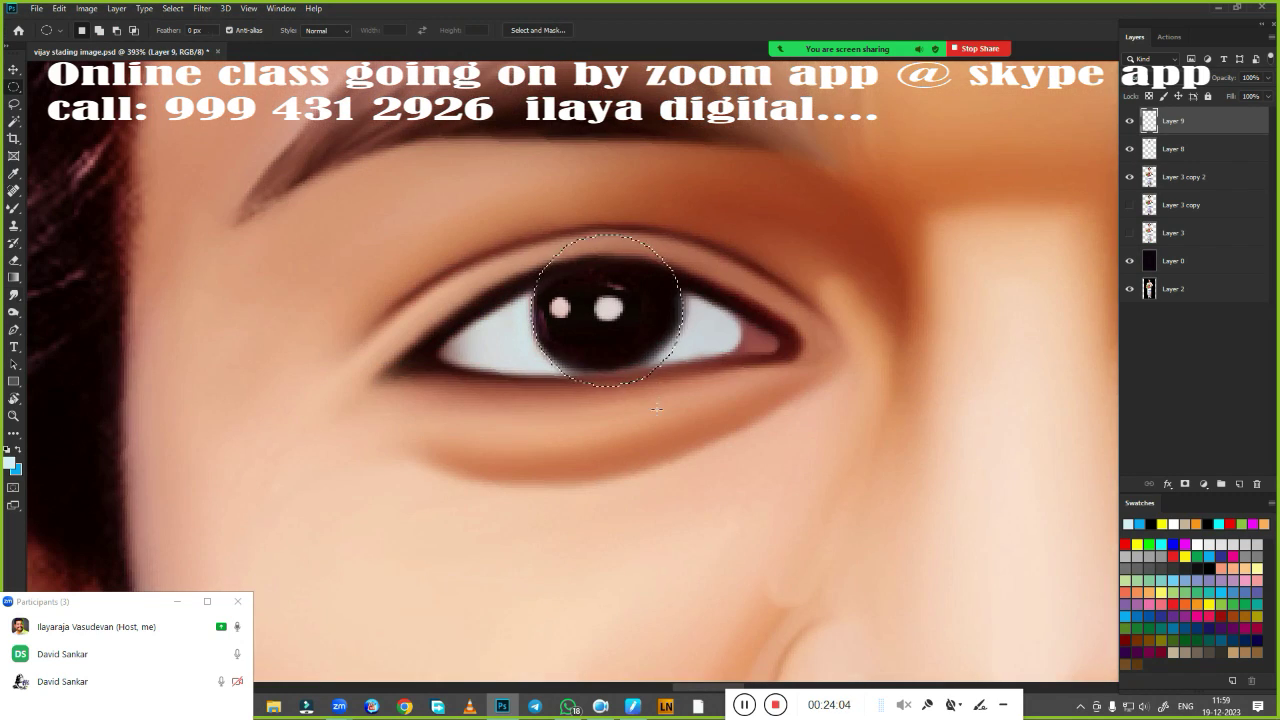
{"action": "key", "text": "b"}
{"action": "scroll", "coordinate": [600, 300], "scroll_direction": "up", "scroll_amount": 1}
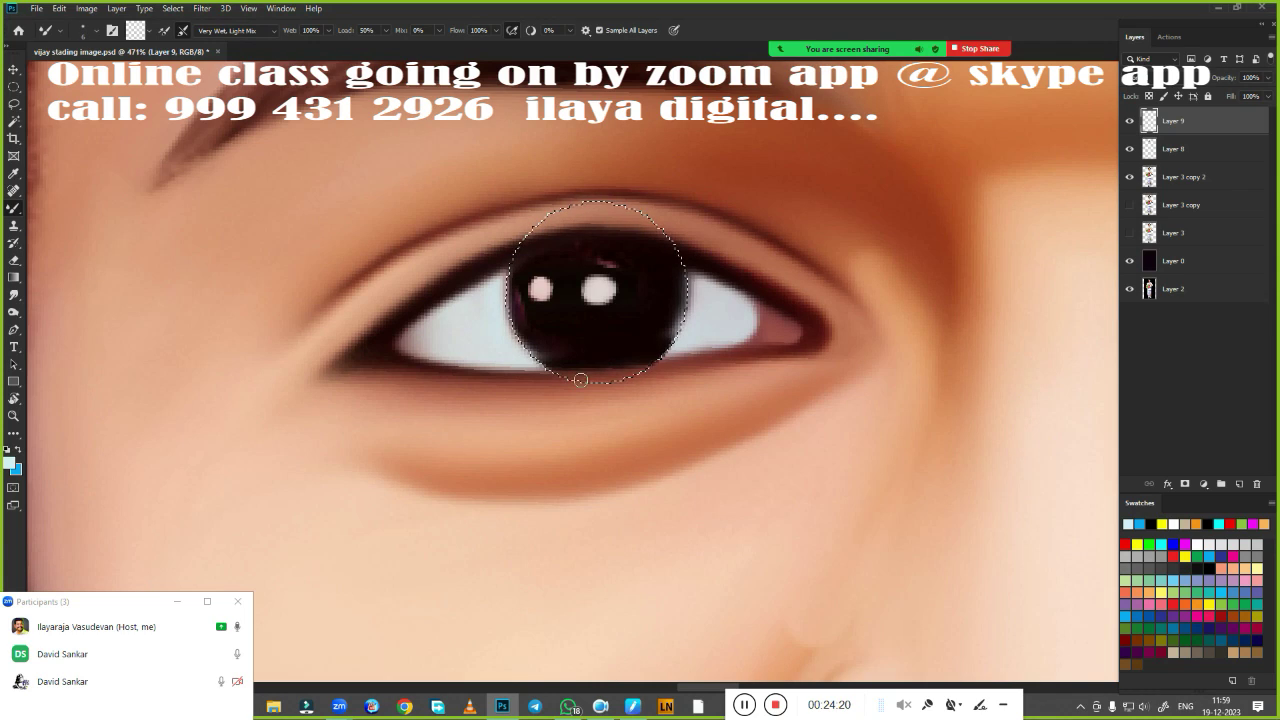
{"action": "left_click_drag", "start_coordinate": [580, 380], "coordinate": [514, 330]}
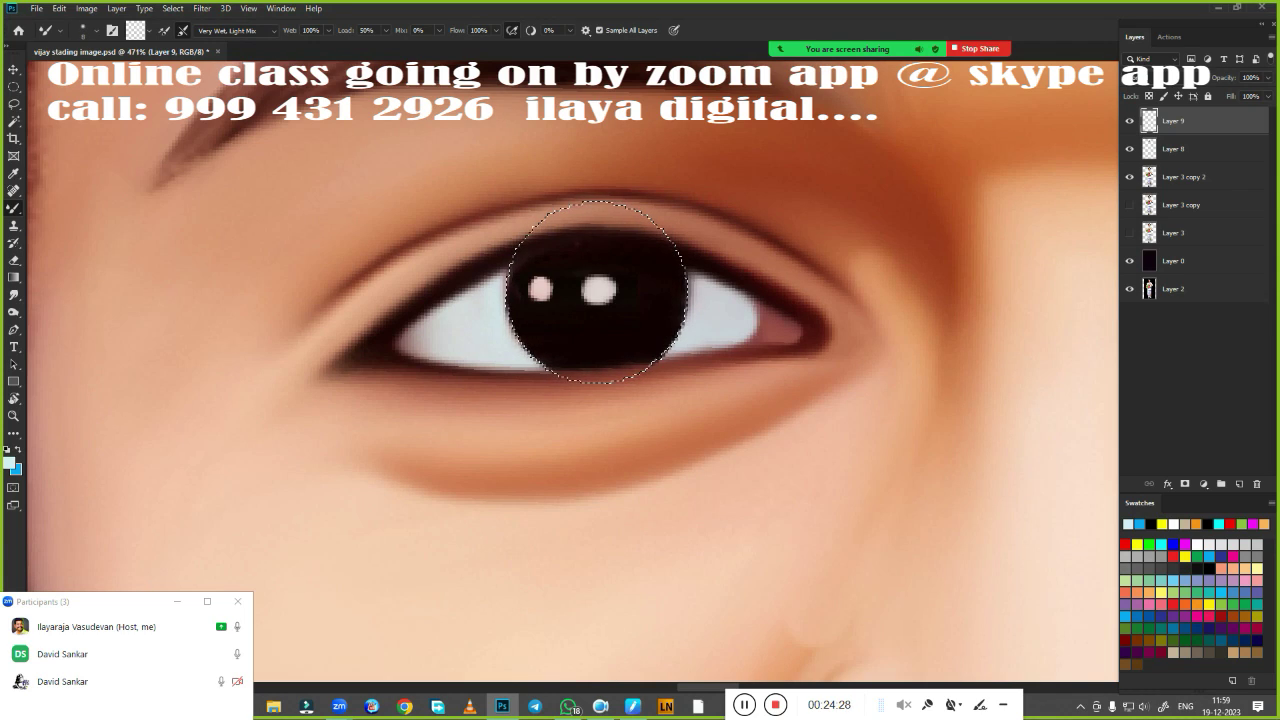
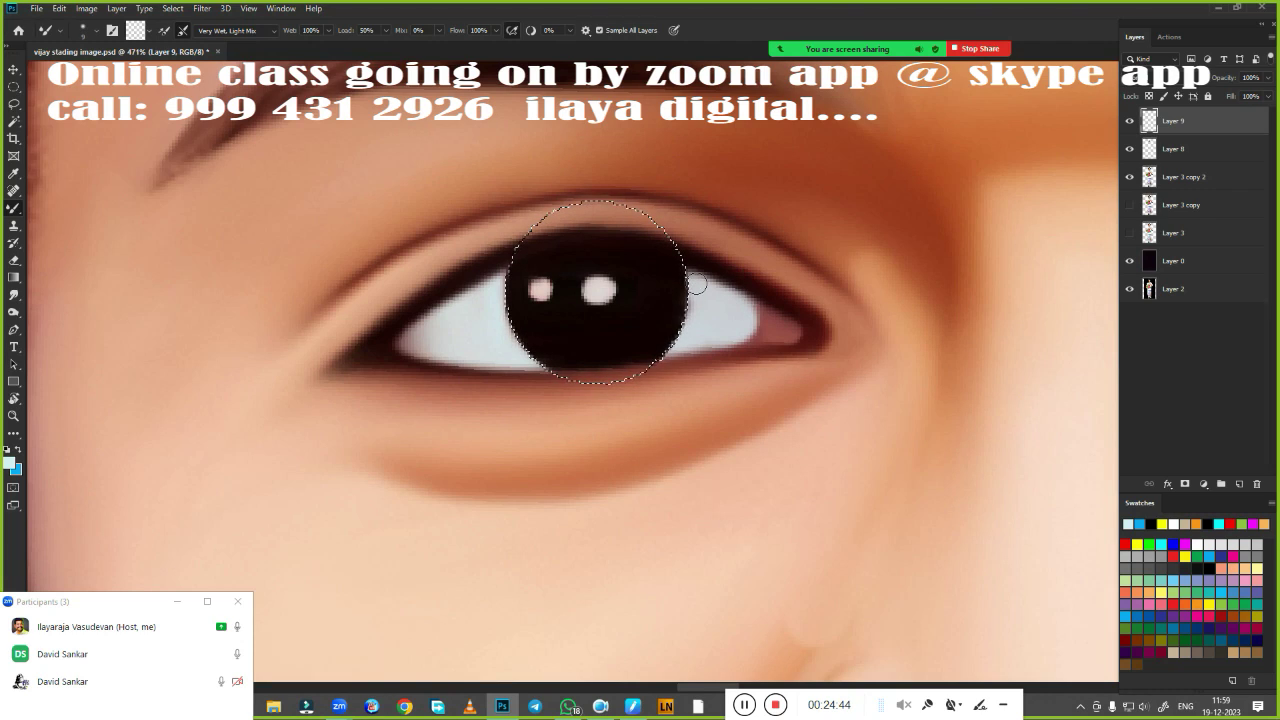
Clear the iris selection, then trace a Pen path under the eye and turn it into a selection
{"action": "key", "text": "ctrl+d"}
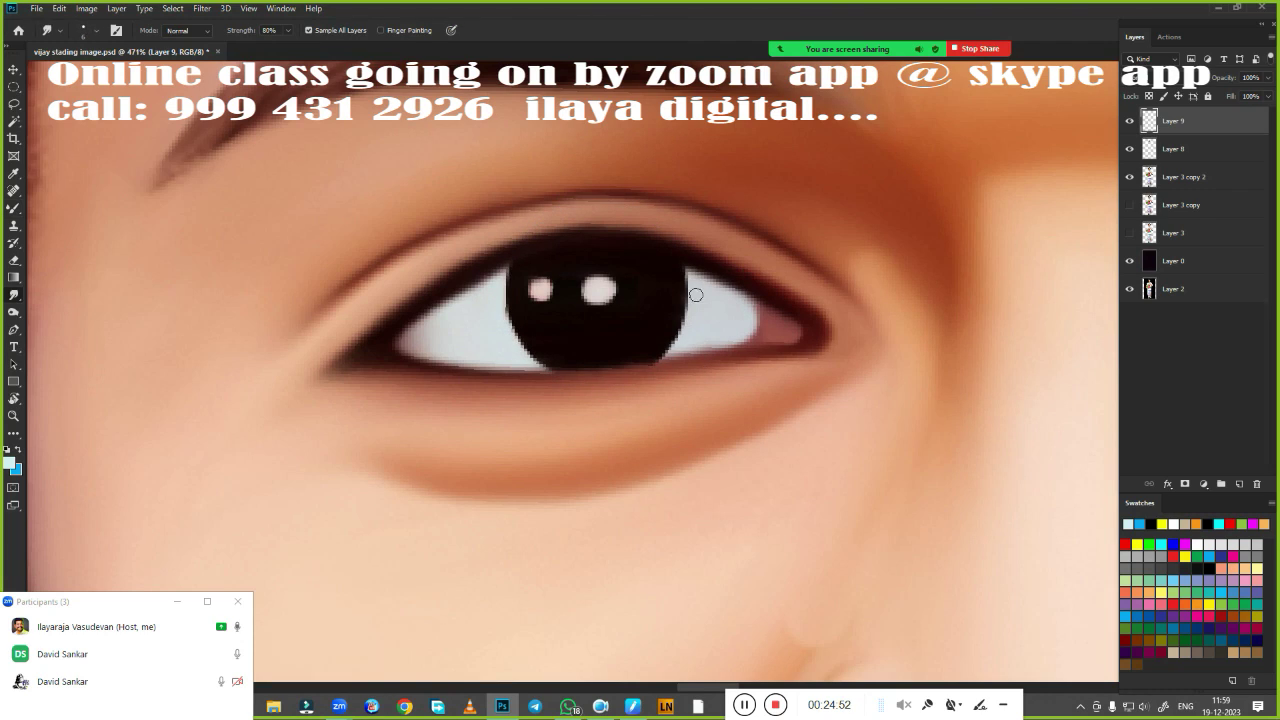
{"action": "key", "text": "ctrl+0"}
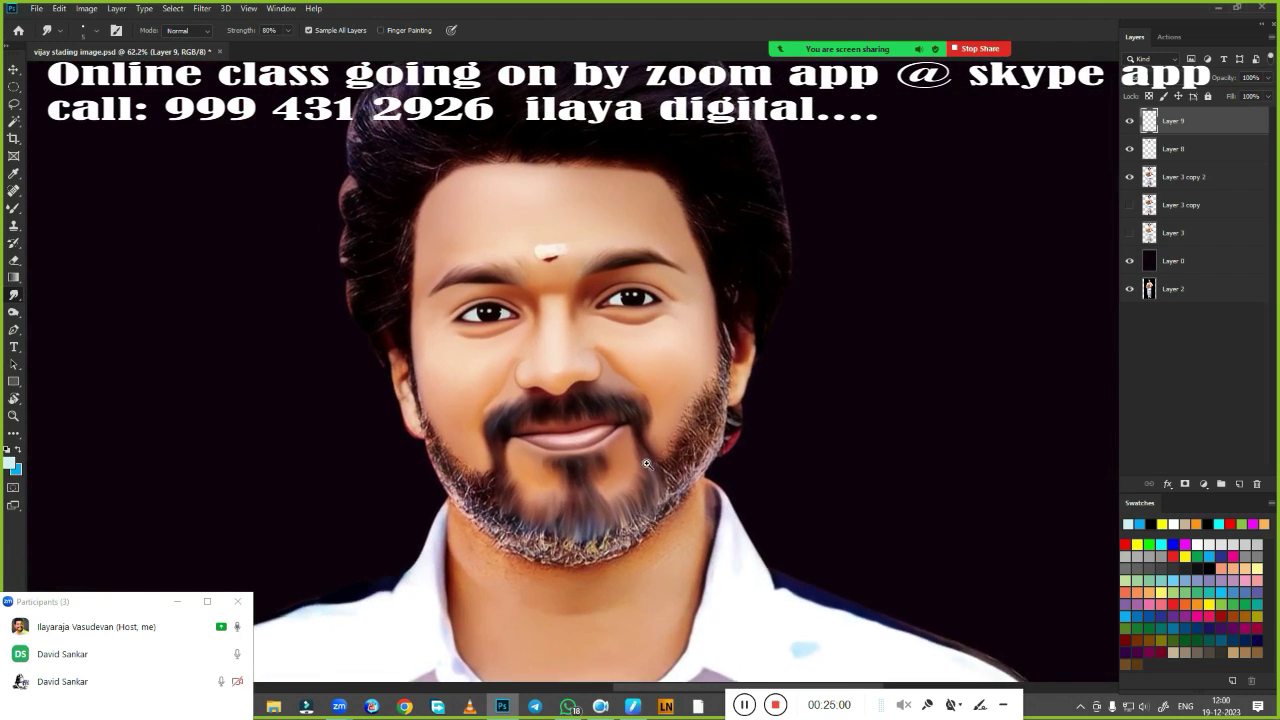
{"action": "scroll", "coordinate": [657, 343], "scroll_direction": "up", "scroll_amount": 5}
{"action": "key", "text": "p"}
{"action": "left_click", "coordinate": [718, 348]}
{"action": "left_click", "coordinate": [605, 128]}
{"action": "left_click", "coordinate": [330, 240]}
{"action": "left_click", "coordinate": [436, 361]}
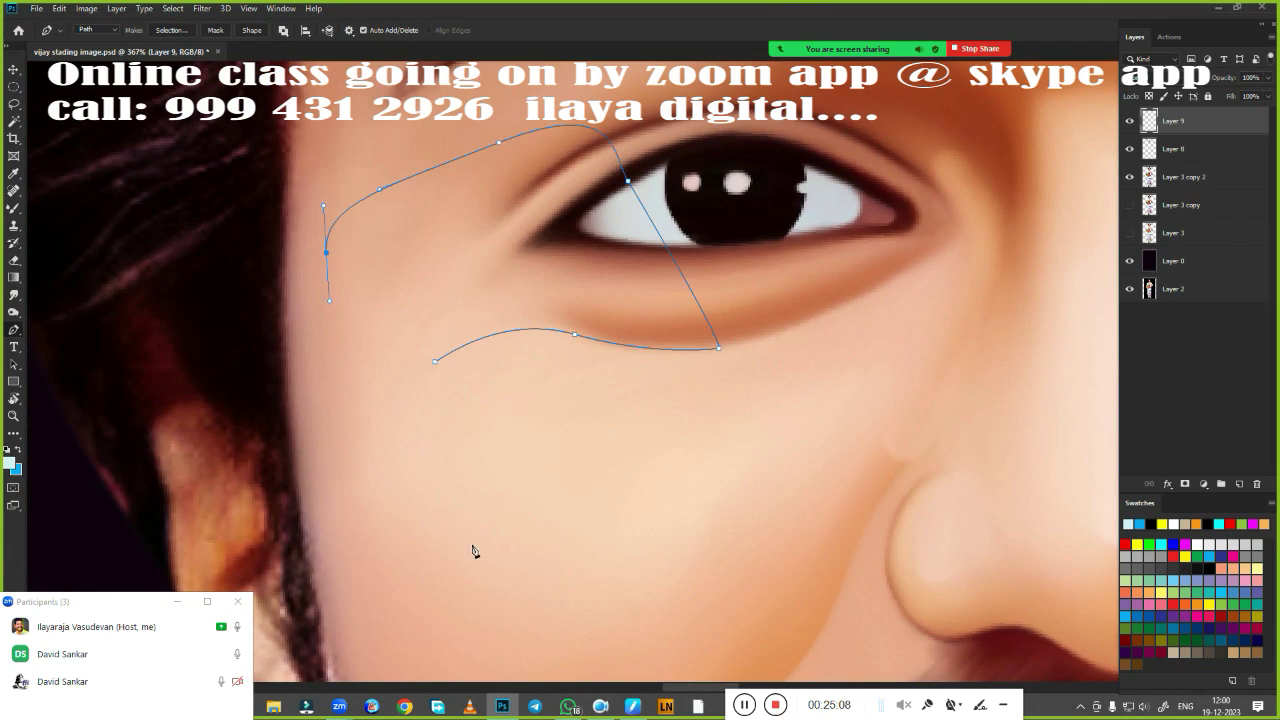
{"action": "key", "text": "ctrl+Return"}
Feather the under-eye selection by 1.8 pixels and hide its edges for smudging
{"action": "key", "text": "b"}
{"action": "key", "text": "shift+F6"}
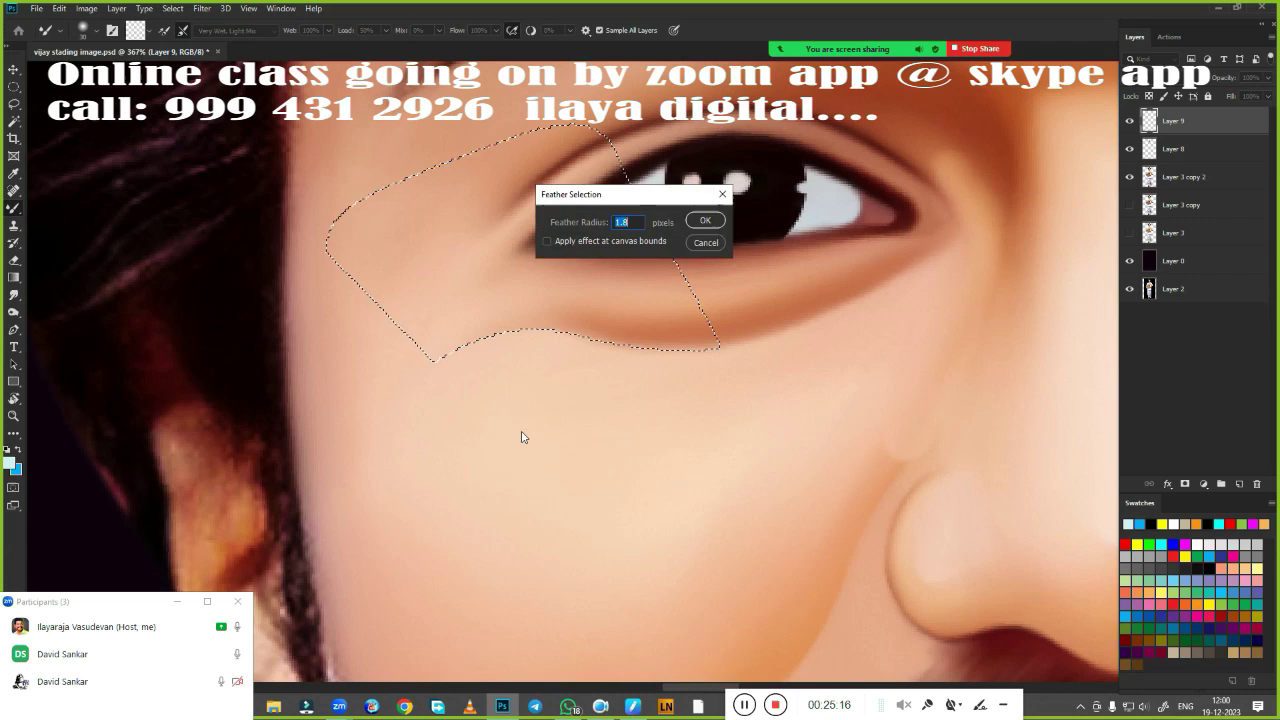
{"action": "key", "text": "Return"}
{"action": "scroll", "coordinate": [657, 514], "scroll_direction": "up", "scroll_amount": 1}
{"action": "key", "text": "ctrl+h"}
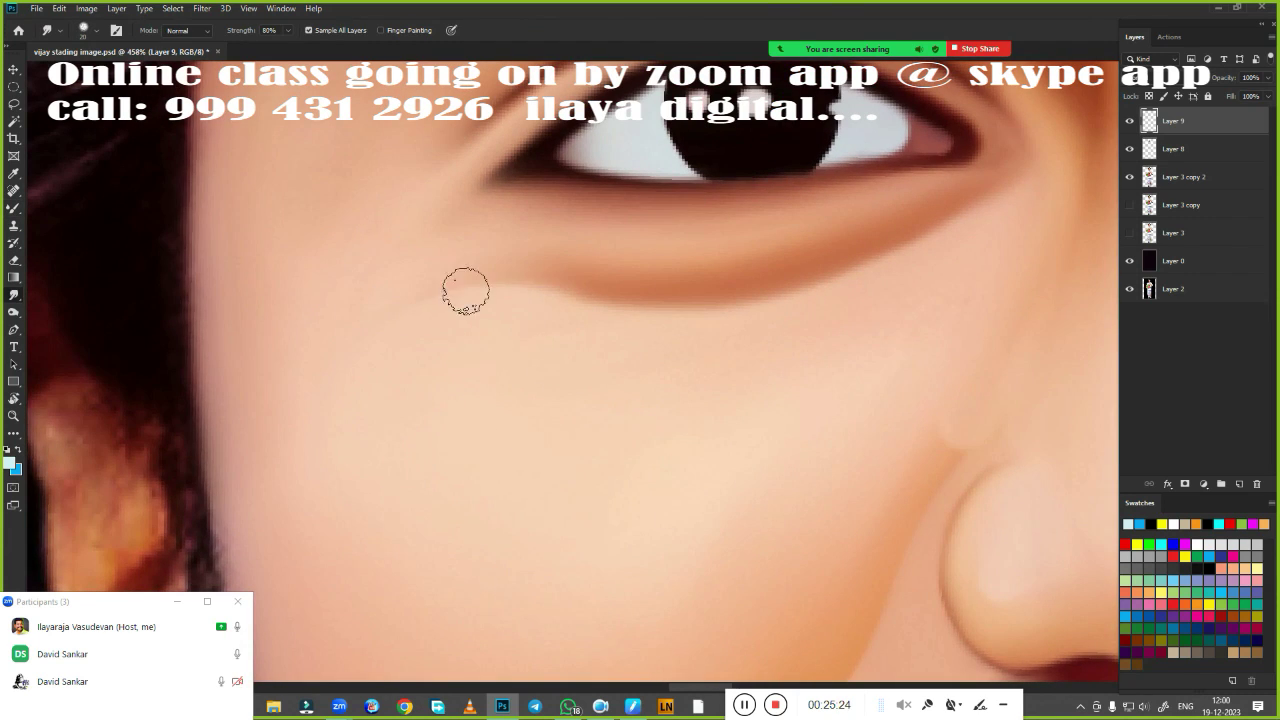
{"action": "scroll", "coordinate": [466, 290], "scroll_direction": "down", "scroll_amount": 5}
{"action": "scroll", "coordinate": [786, 312], "scroll_direction": "down", "scroll_amount": 1}
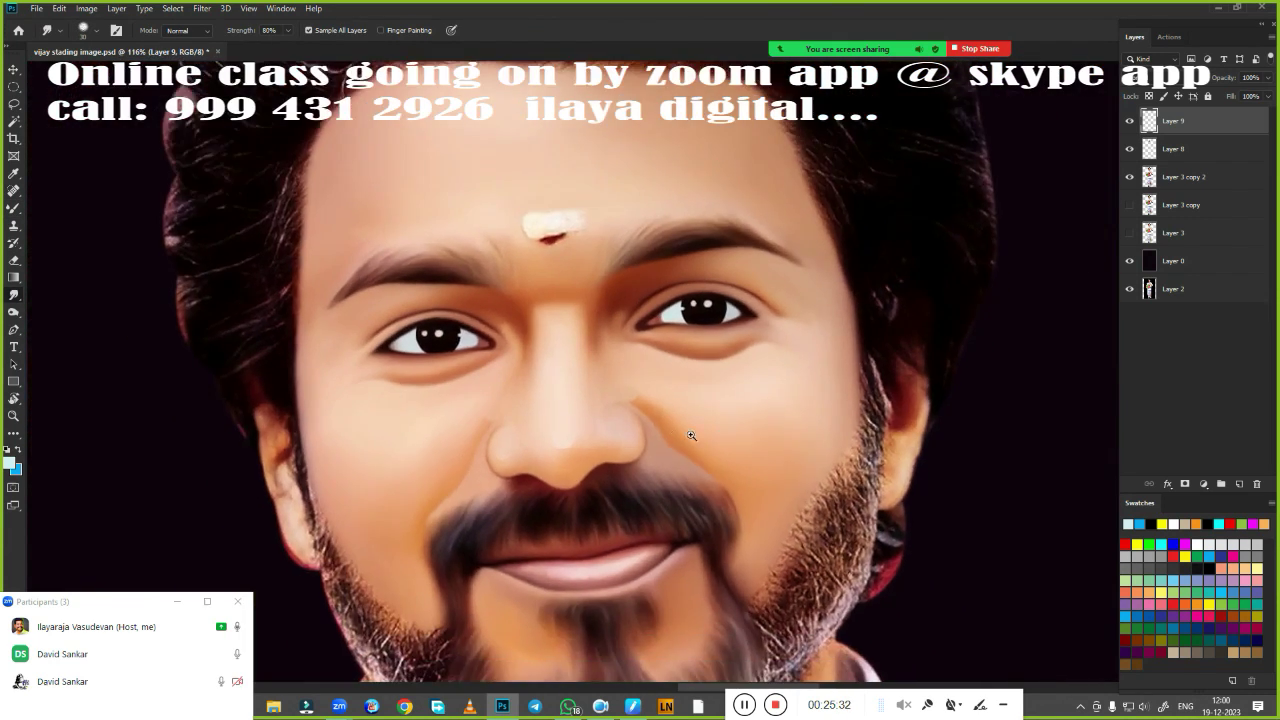
{"action": "scroll", "coordinate": [551, 241], "scroll_direction": "up", "scroll_amount": 5}
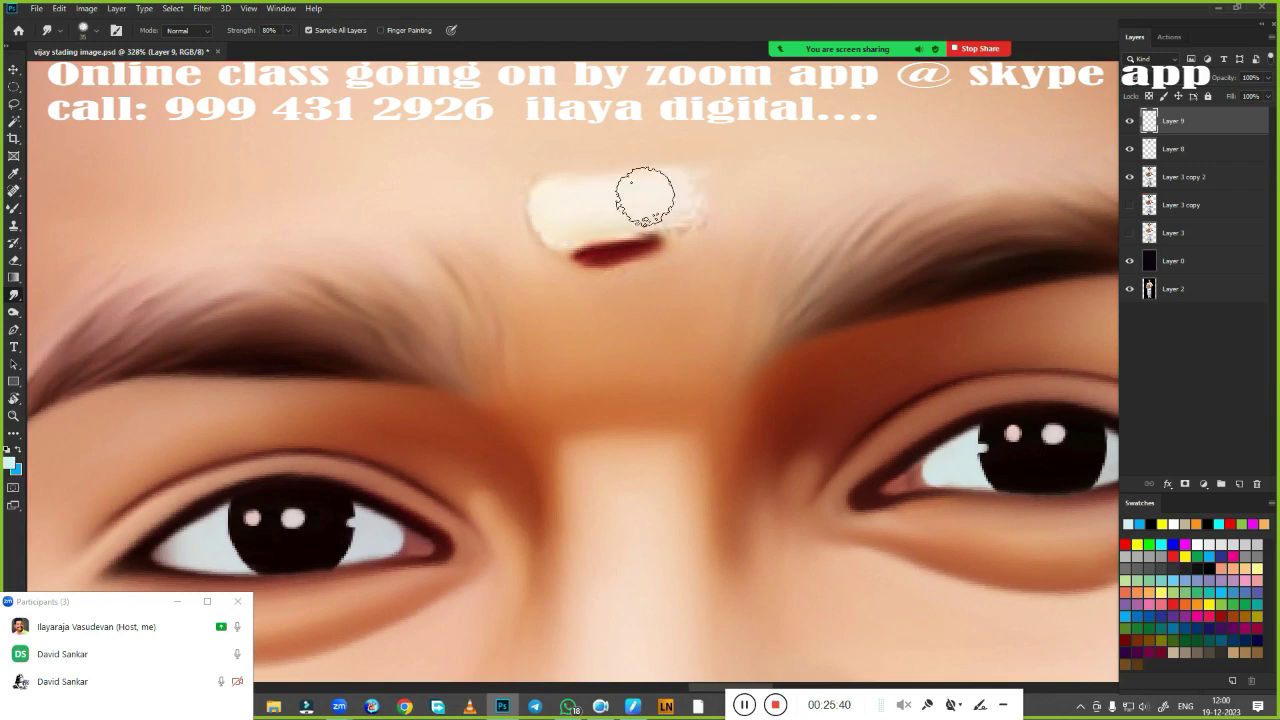
{"action": "scroll", "coordinate": [665, 245], "scroll_direction": "down", "scroll_amount": 7}
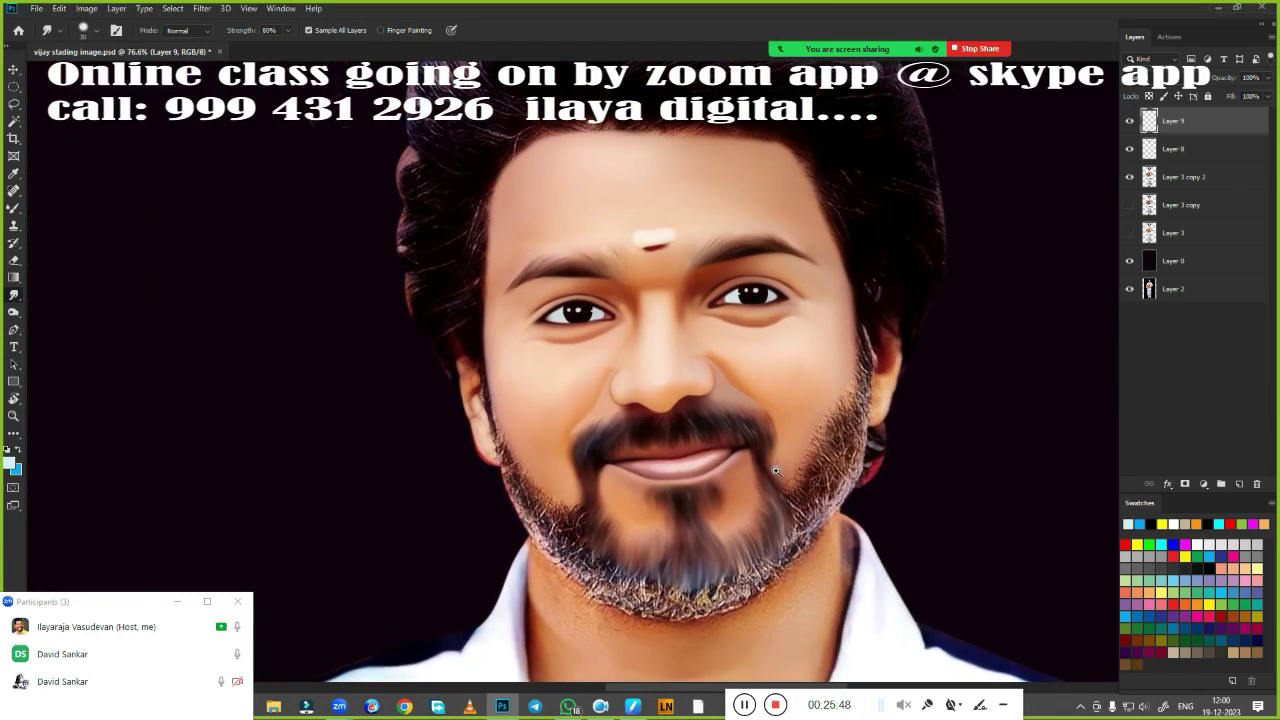
{"action": "scroll", "coordinate": [776, 470], "scroll_direction": "up", "scroll_amount": 2}
{"action": "scroll", "coordinate": [776, 470], "scroll_direction": "up", "scroll_amount": 2}
{"action": "scroll", "coordinate": [776, 470], "scroll_direction": "up", "scroll_amount": 1}
Smudge the beard edge along the right jawline smooth at 80% strength
{"action": "scroll", "coordinate": [776, 470], "scroll_direction": "up", "scroll_amount": 1}
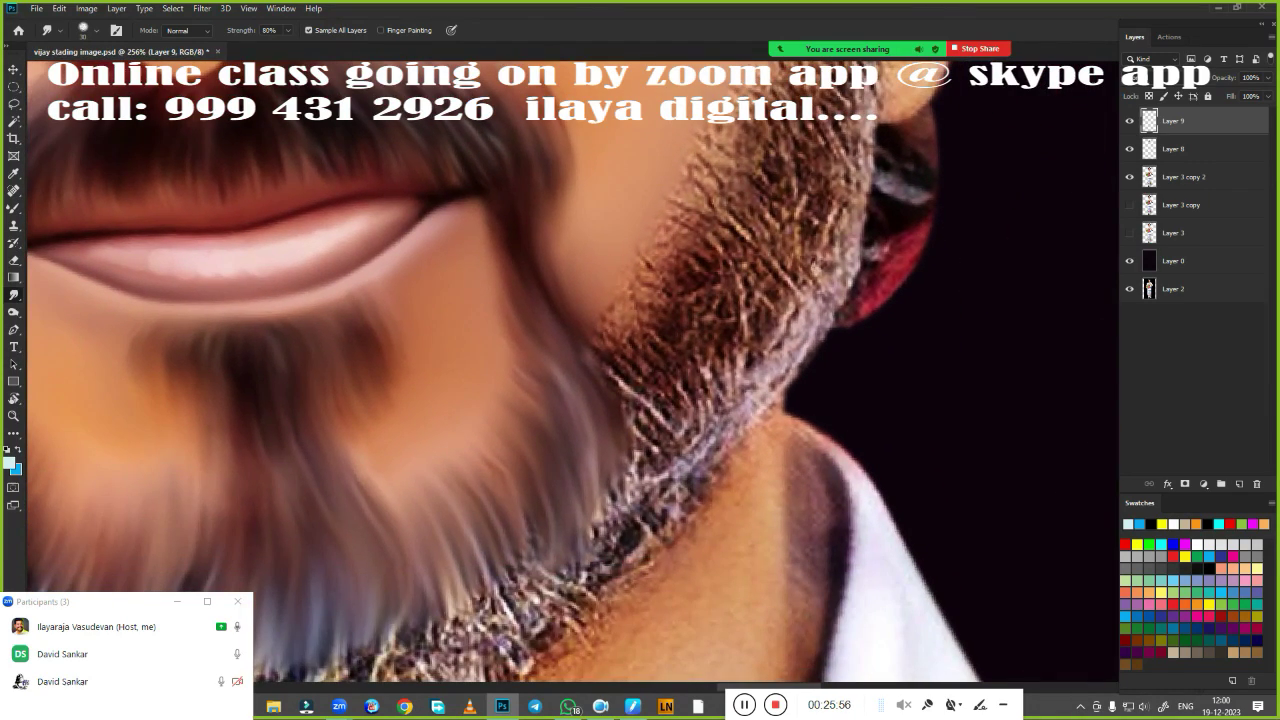
{"action": "left_click_drag", "start_coordinate": [725, 130], "coordinate": [692, 342]}
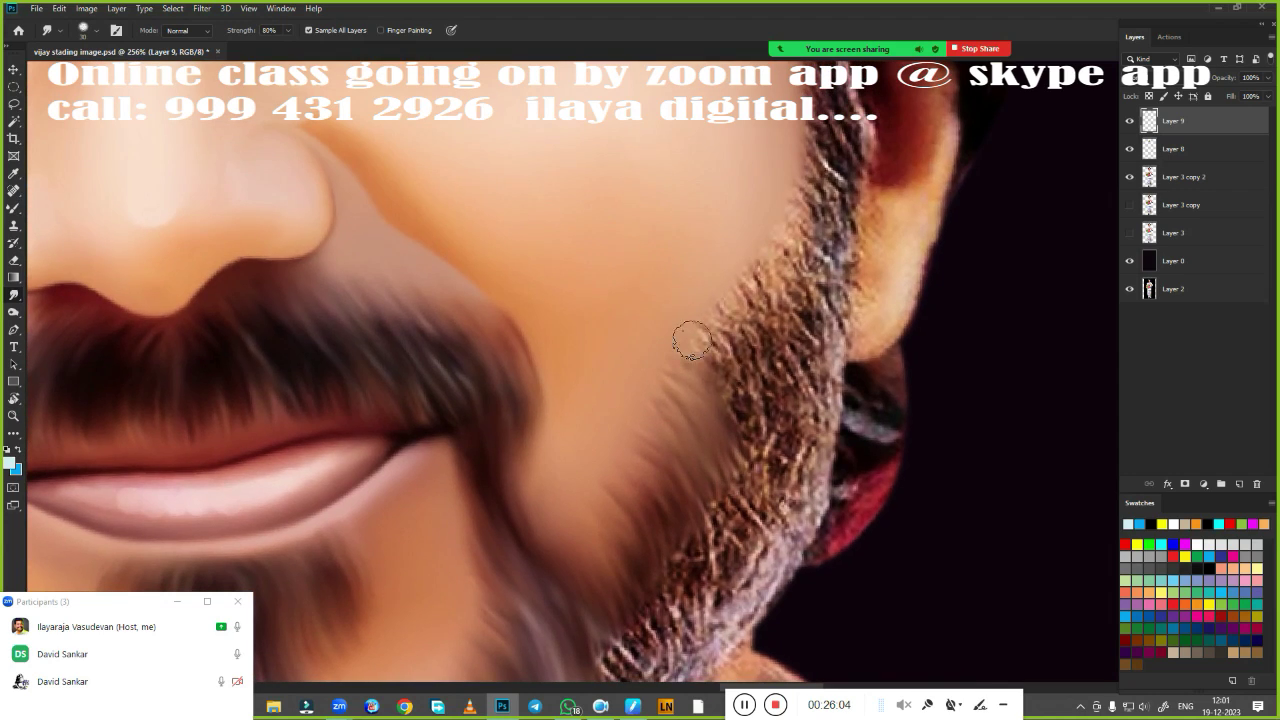
{"action": "left_click_drag", "start_coordinate": [812, 398], "coordinate": [815, 218]}
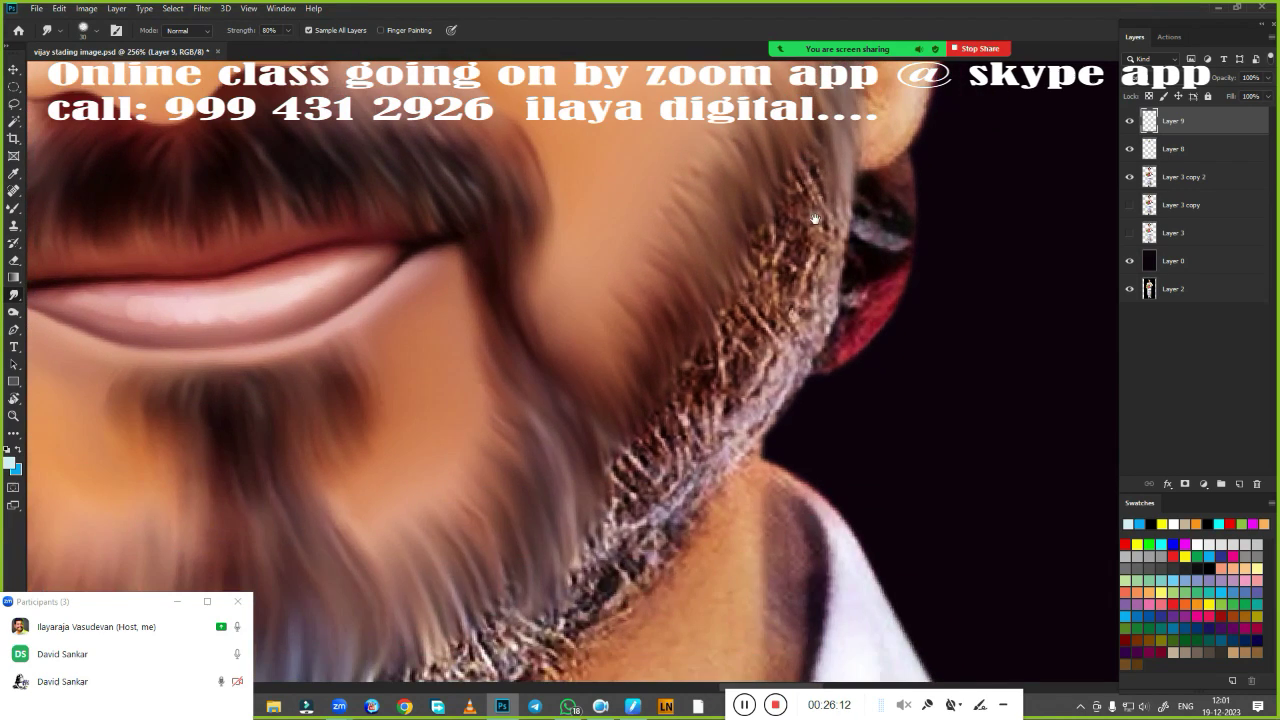
{"action": "left_click_drag", "start_coordinate": [700, 600], "coordinate": [804, 419]}
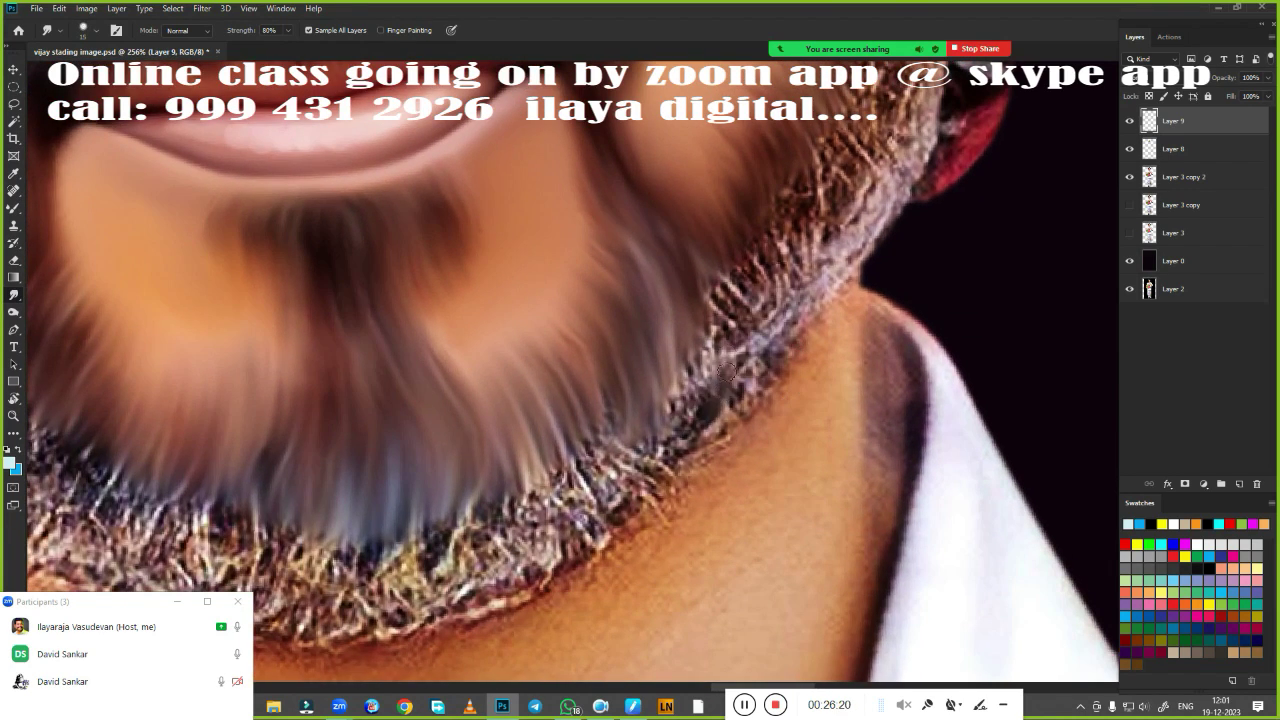
{"action": "mouse_move", "coordinate": [728, 370]}
{"action": "left_mouse_down"}
{"action": "mouse_move", "coordinate": [765, 305]}
{"action": "mouse_move", "coordinate": [845, 225]}
{"action": "left_mouse_up"}
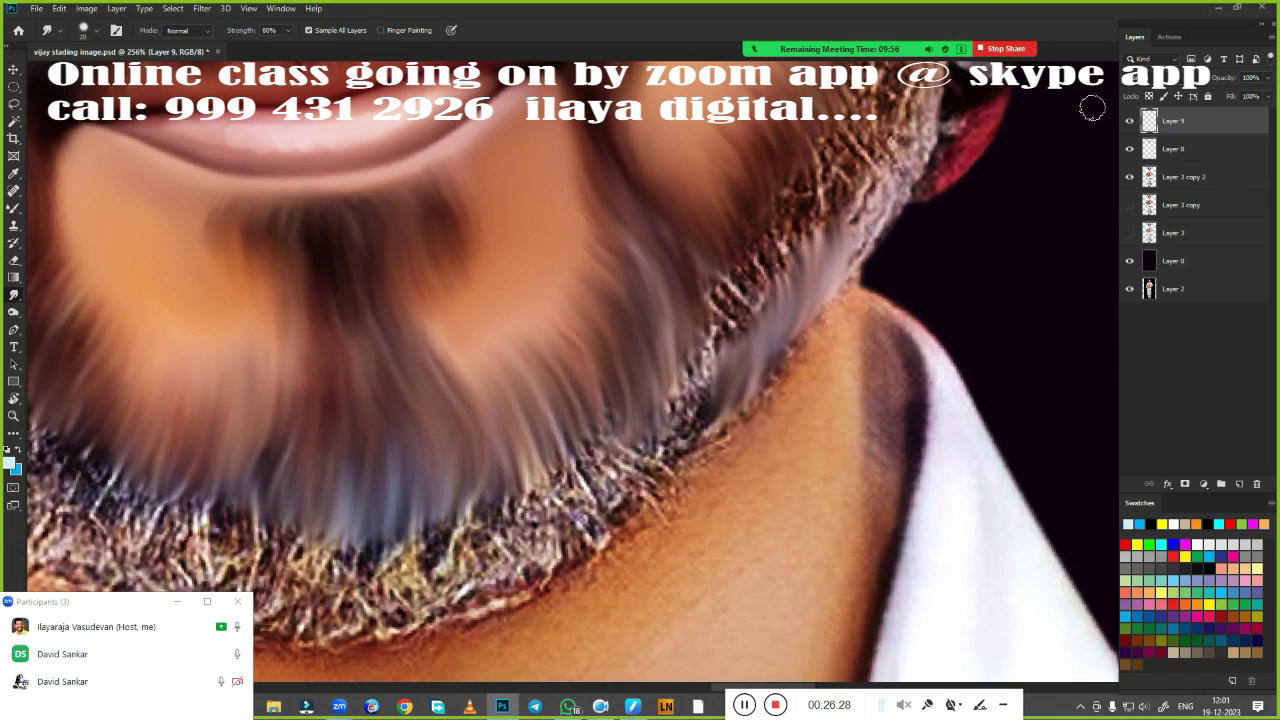
{"action": "scroll", "coordinate": [950, 250], "scroll_direction": "up", "scroll_amount": 3}
{"action": "left_click_drag", "start_coordinate": [785, 405], "coordinate": [842, 310]}
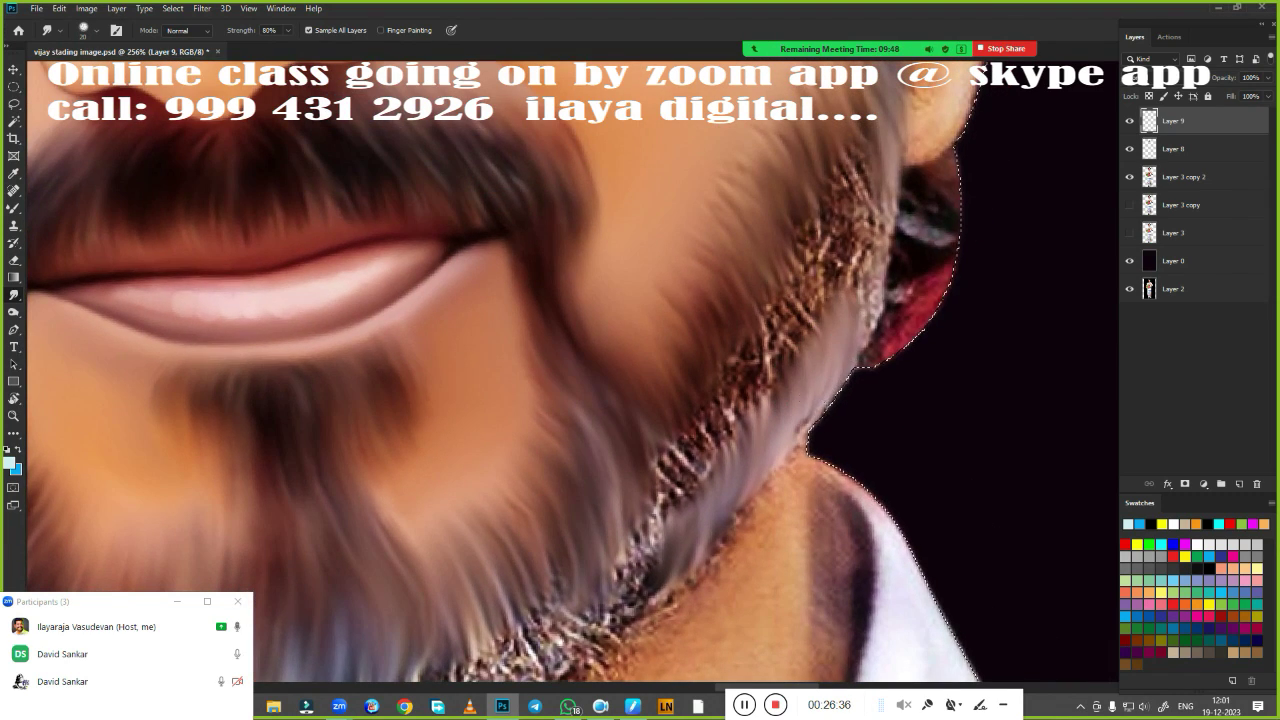
{"action": "left_click_drag", "start_coordinate": [810, 430], "coordinate": [930, 600]}
{"action": "left_click_drag", "start_coordinate": [880, 420], "coordinate": [750, 600]}
{"action": "left_click_drag", "start_coordinate": [830, 290], "coordinate": [735, 525]}
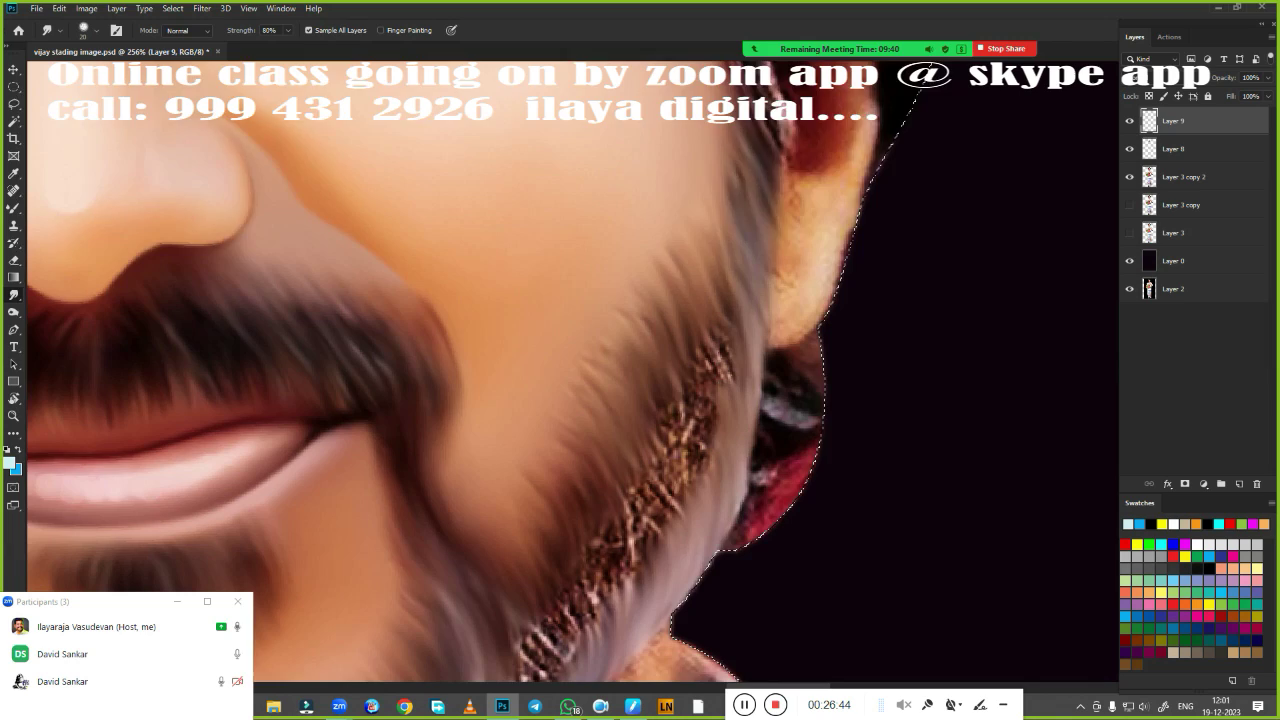
{"action": "left_click_drag", "start_coordinate": [800, 420], "coordinate": [895, 270]}
{"action": "mouse_move", "coordinate": [575, 595]}
{"action": "left_mouse_down"}
{"action": "mouse_move", "coordinate": [629, 457]}
{"action": "mouse_move", "coordinate": [660, 430]}
{"action": "mouse_move", "coordinate": [674, 466]}
{"action": "mouse_move", "coordinate": [689, 323]}
{"action": "mouse_move", "coordinate": [731, 297]}
{"action": "mouse_move", "coordinate": [694, 364]}
{"action": "left_mouse_up"}
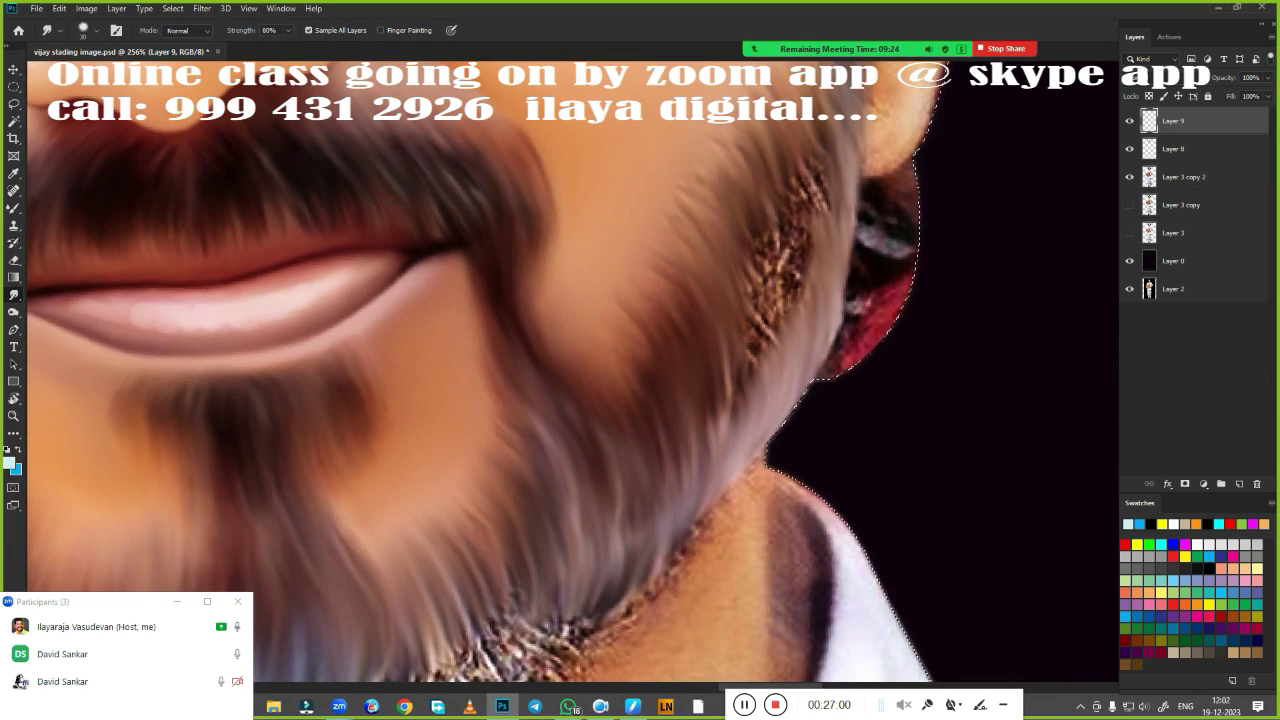
Smudge away the speckled bright patch beside the jaw and the streak near the ear
{"action": "mouse_move", "coordinate": [745, 290]}
{"action": "left_mouse_down"}
{"action": "mouse_move", "coordinate": [737, 186]}
{"action": "mouse_move", "coordinate": [820, 177]}
{"action": "mouse_move", "coordinate": [785, 300]}
{"action": "mouse_move", "coordinate": [735, 340]}
{"action": "left_mouse_up"}
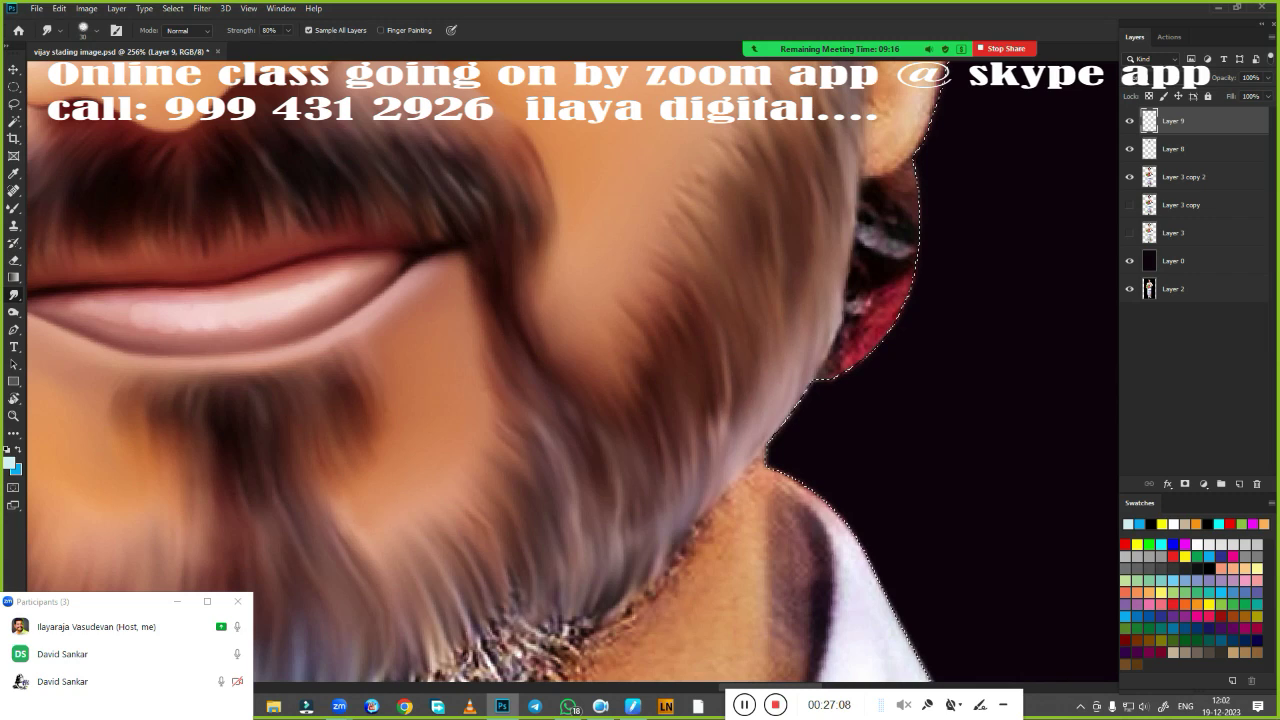
{"action": "mouse_move", "coordinate": [880, 340]}
{"action": "left_mouse_down"}
{"action": "mouse_move", "coordinate": [868, 220]}
{"action": "mouse_move", "coordinate": [905, 150]}
{"action": "left_mouse_up"}
{"action": "mouse_move", "coordinate": [860, 200]}
{"action": "left_mouse_down"}
{"action": "mouse_move", "coordinate": [842, 330]}
{"action": "mouse_move", "coordinate": [900, 260]}
{"action": "left_mouse_up"}
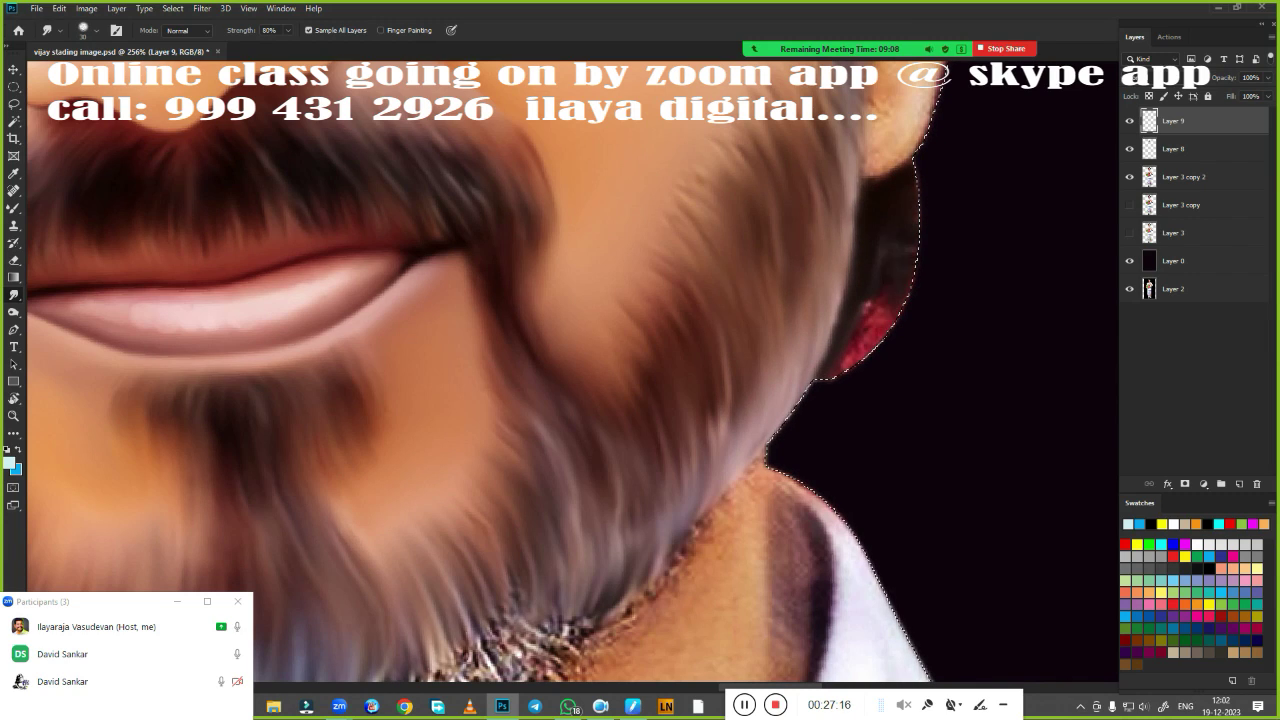
{"action": "scroll", "coordinate": [795, 457], "scroll_direction": "up", "scroll_amount": 3}
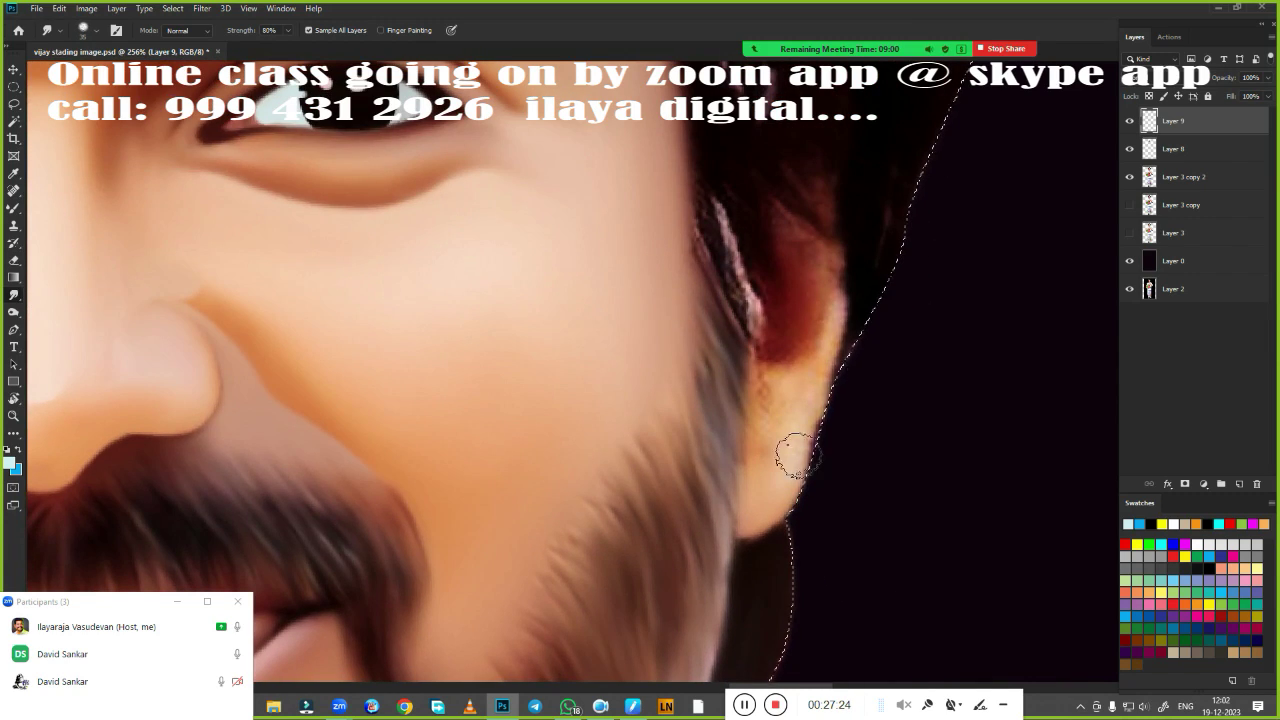
{"action": "mouse_move", "coordinate": [795, 457]}
{"action": "left_mouse_down"}
{"action": "mouse_move", "coordinate": [825, 330]}
{"action": "mouse_move", "coordinate": [791, 263]}
{"action": "mouse_move", "coordinate": [743, 280]}
{"action": "mouse_move", "coordinate": [755, 300]}
{"action": "left_mouse_up"}
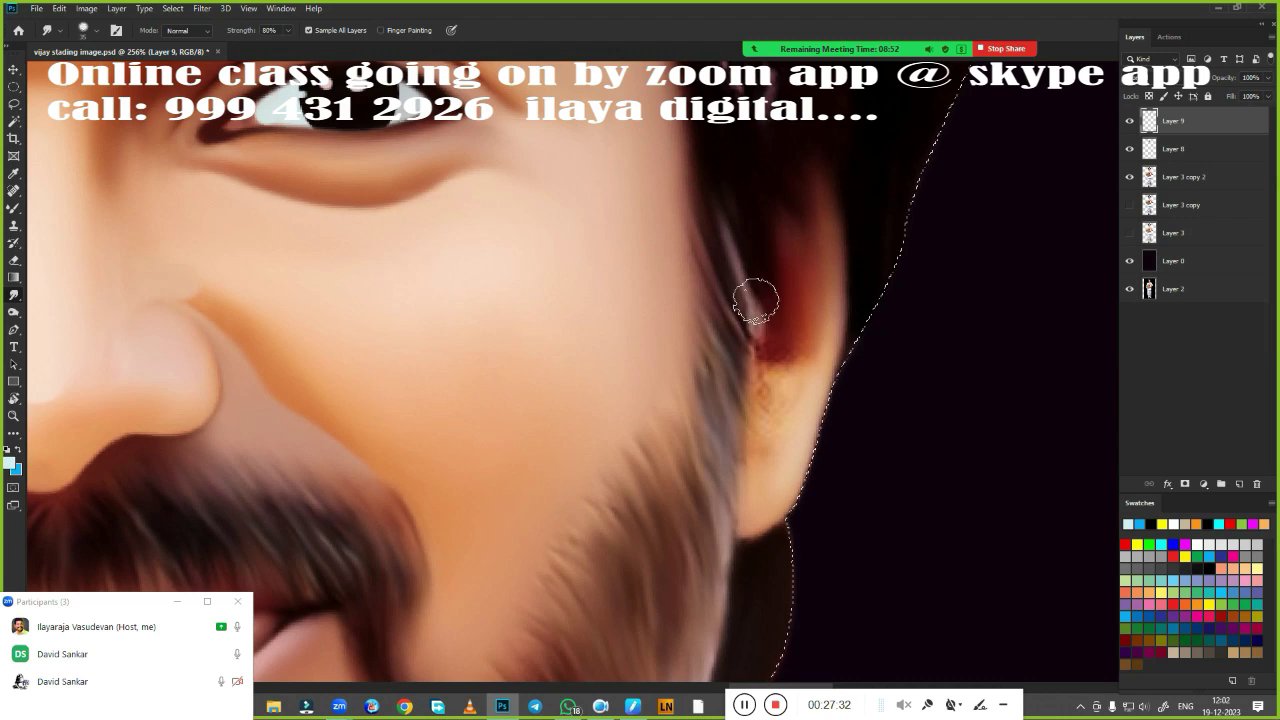
Deselect and soften the left jaw and left beard edge
{"action": "scroll", "coordinate": [800, 250], "scroll_direction": "down", "scroll_amount": 5}
{"action": "scroll", "coordinate": [456, 322], "scroll_direction": "up", "scroll_amount": 5}
{"action": "scroll", "coordinate": [456, 322], "scroll_direction": "down", "scroll_amount": 1}
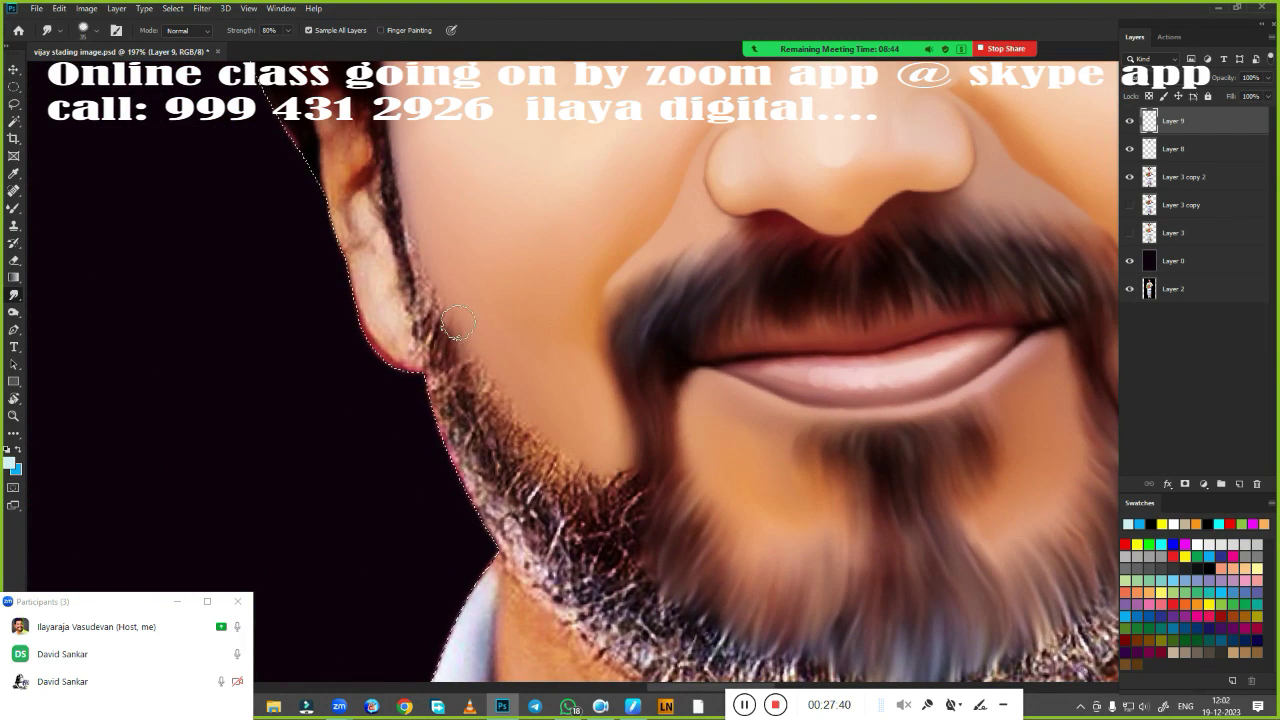
{"action": "mouse_move", "coordinate": [456, 322]}
{"action": "left_mouse_down"}
{"action": "mouse_move", "coordinate": [550, 530]}
{"action": "mouse_move", "coordinate": [465, 425]}
{"action": "mouse_move", "coordinate": [535, 350]}
{"action": "left_mouse_up"}
{"action": "left_click_drag", "start_coordinate": [325, 220], "coordinate": [470, 485]}
{"action": "left_click_drag", "start_coordinate": [560, 500], "coordinate": [450, 410]}
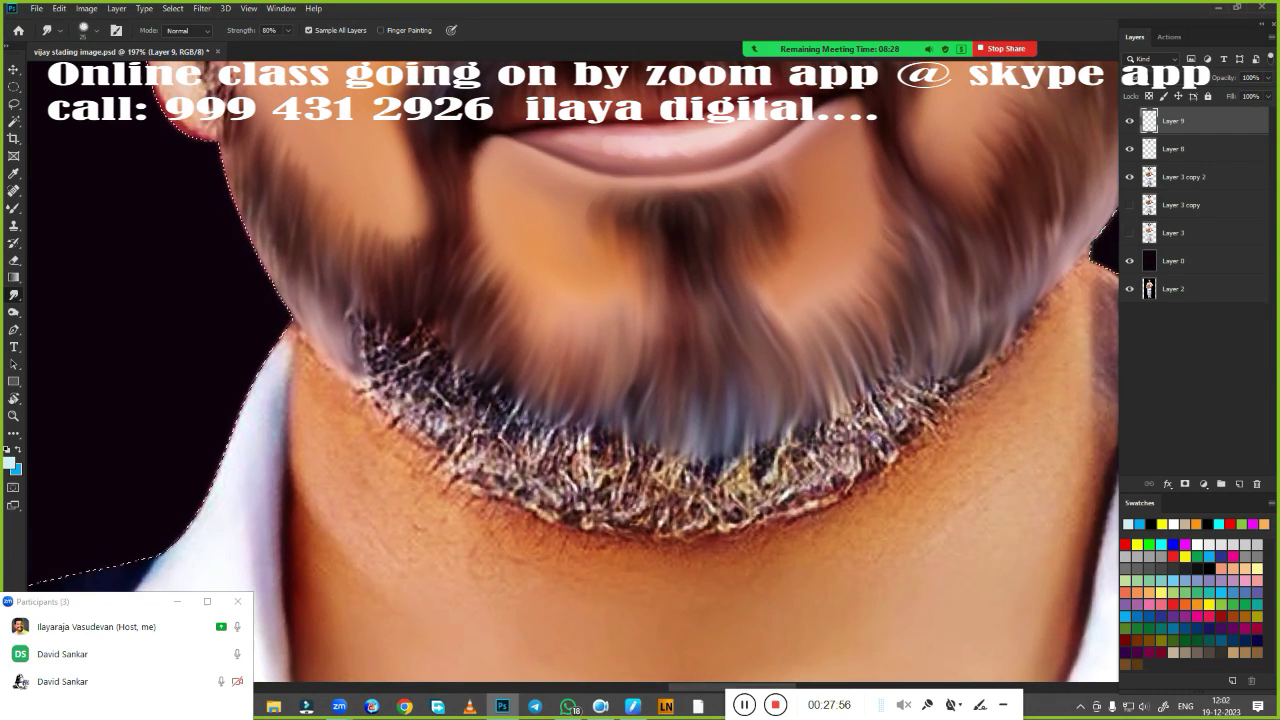
{"action": "key", "text": "ctrl+d"}
{"action": "left_click_drag", "start_coordinate": [370, 395], "coordinate": [365, 355]}
{"action": "mouse_move", "coordinate": [385, 420]}
{"action": "left_mouse_down"}
{"action": "mouse_move", "coordinate": [395, 320]}
{"action": "mouse_move", "coordinate": [420, 315]}
{"action": "left_mouse_up"}
{"action": "left_click_drag", "start_coordinate": [430, 445], "coordinate": [425, 330]}
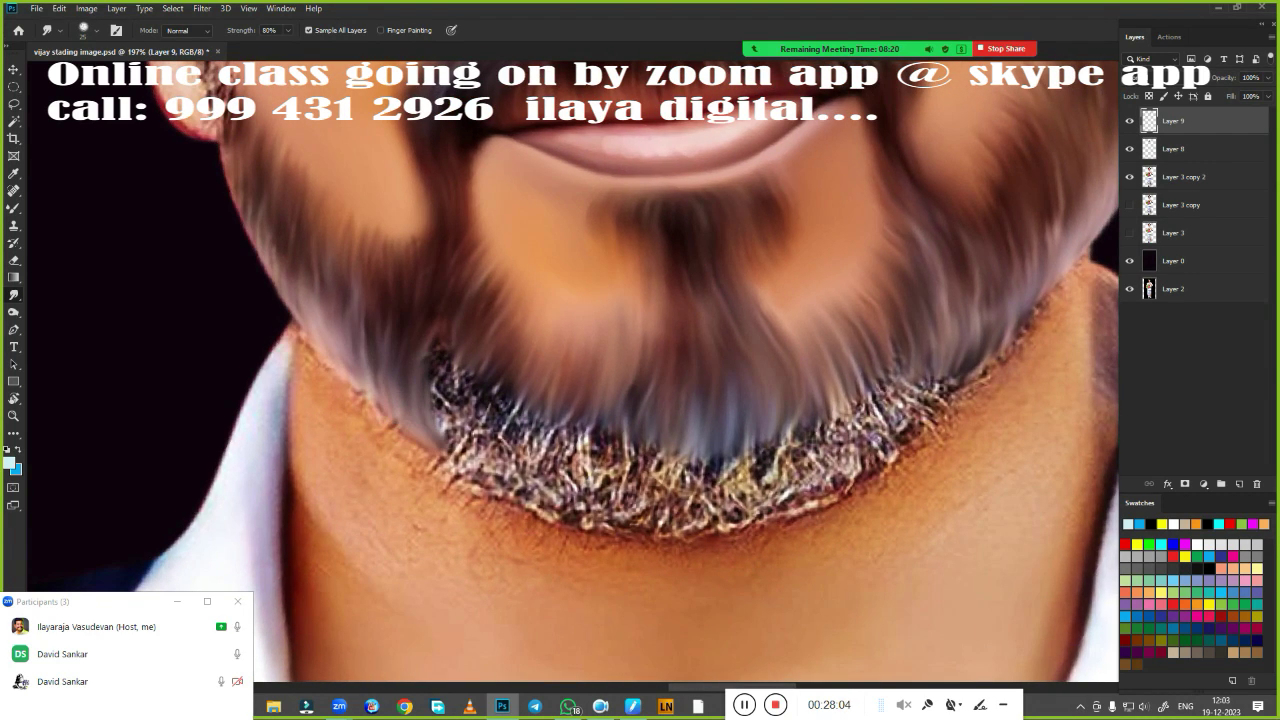
Blend the sparkly lower beard edge into soft hair and smudge the chin into the neck
{"action": "scroll", "coordinate": [580, 370], "scroll_direction": "down", "scroll_amount": 1}
{"action": "mouse_move", "coordinate": [830, 425]}
{"action": "left_mouse_down"}
{"action": "mouse_move", "coordinate": [895, 365]}
{"action": "mouse_move", "coordinate": [968, 325]}
{"action": "mouse_move", "coordinate": [885, 420]}
{"action": "mouse_move", "coordinate": [880, 295]}
{"action": "left_mouse_up"}
{"action": "mouse_move", "coordinate": [700, 390]}
{"action": "left_mouse_down"}
{"action": "mouse_move", "coordinate": [660, 465]}
{"action": "mouse_move", "coordinate": [760, 375]}
{"action": "left_mouse_up"}
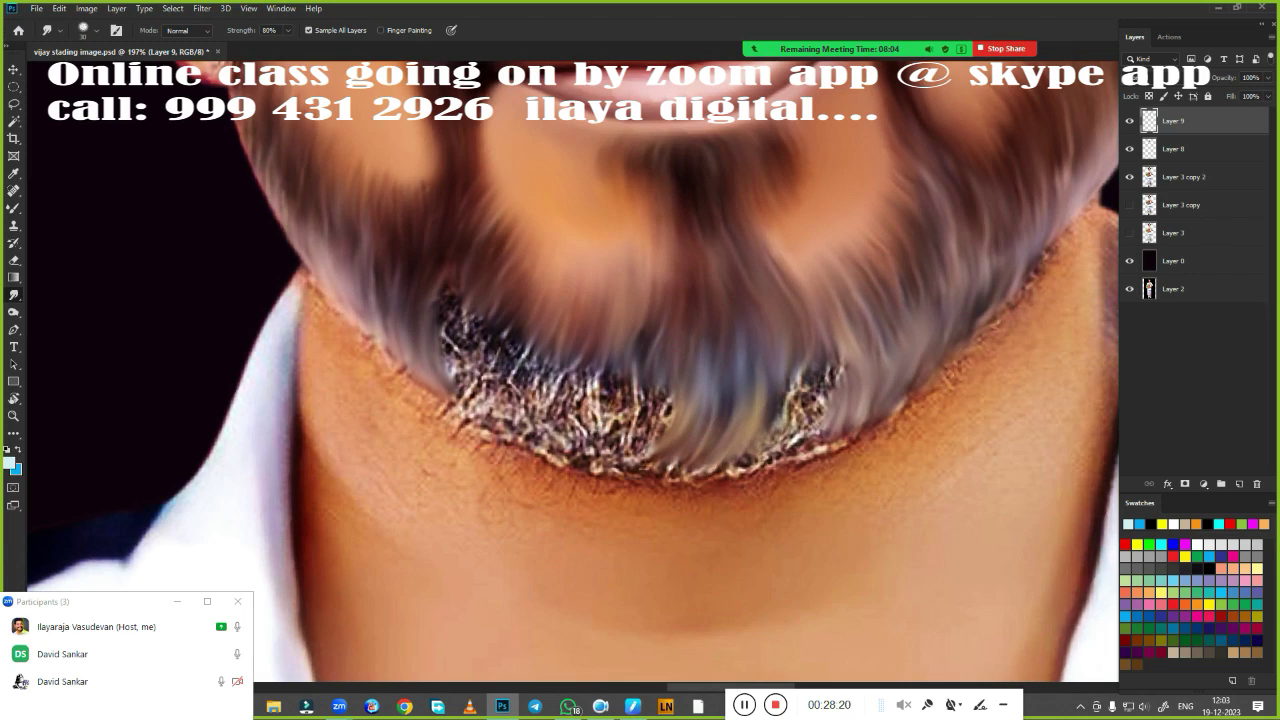
{"action": "left_click_drag", "start_coordinate": [800, 440], "coordinate": [830, 360]}
{"action": "left_click_drag", "start_coordinate": [550, 430], "coordinate": [575, 360]}
{"action": "left_click_drag", "start_coordinate": [600, 460], "coordinate": [655, 365]}
{"action": "mouse_move", "coordinate": [460, 390]}
{"action": "left_mouse_down"}
{"action": "mouse_move", "coordinate": [460, 285]}
{"action": "mouse_move", "coordinate": [537, 357]}
{"action": "mouse_move", "coordinate": [470, 400]}
{"action": "left_mouse_up"}
{"action": "mouse_move", "coordinate": [528, 437]}
{"action": "left_mouse_down"}
{"action": "mouse_move", "coordinate": [665, 470]}
{"action": "mouse_move", "coordinate": [817, 455]}
{"action": "left_mouse_up"}
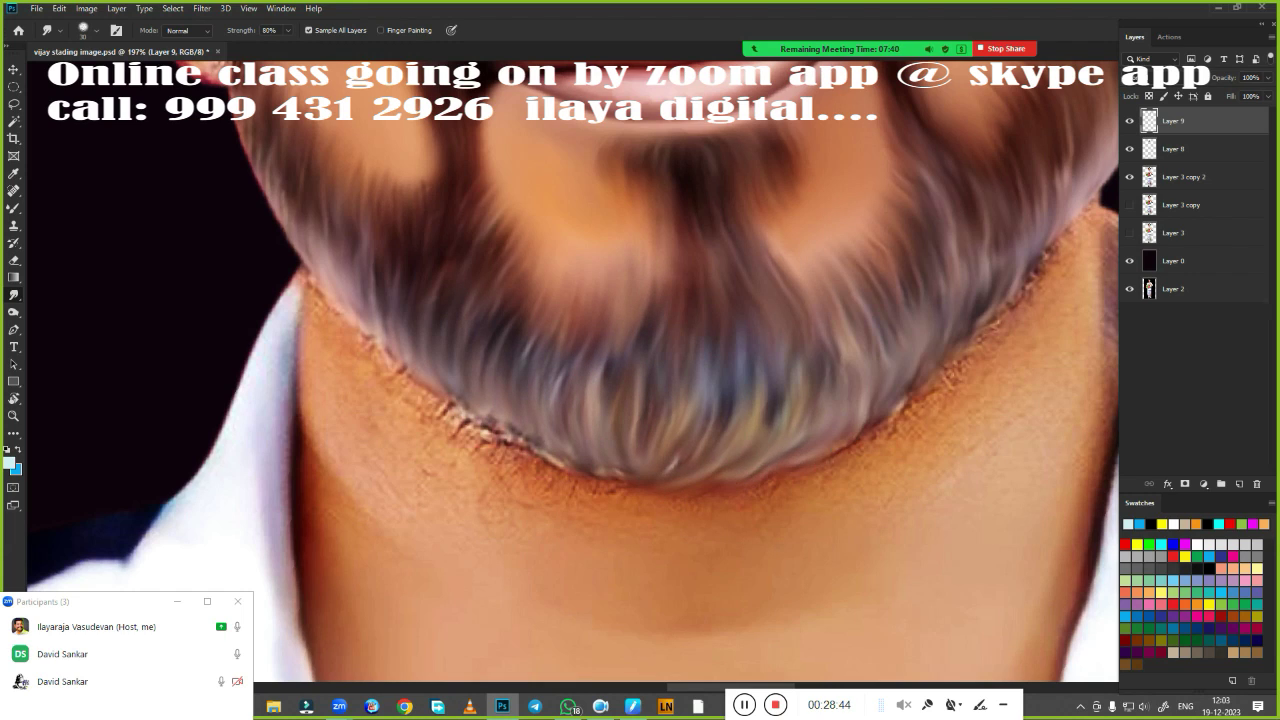
Smooth the sparkly hair strands over the ear
{"action": "scroll", "coordinate": [342, 240], "scroll_direction": "up", "scroll_amount": 5}
{"action": "scroll", "coordinate": [342, 240], "scroll_direction": "up", "scroll_amount": 1}
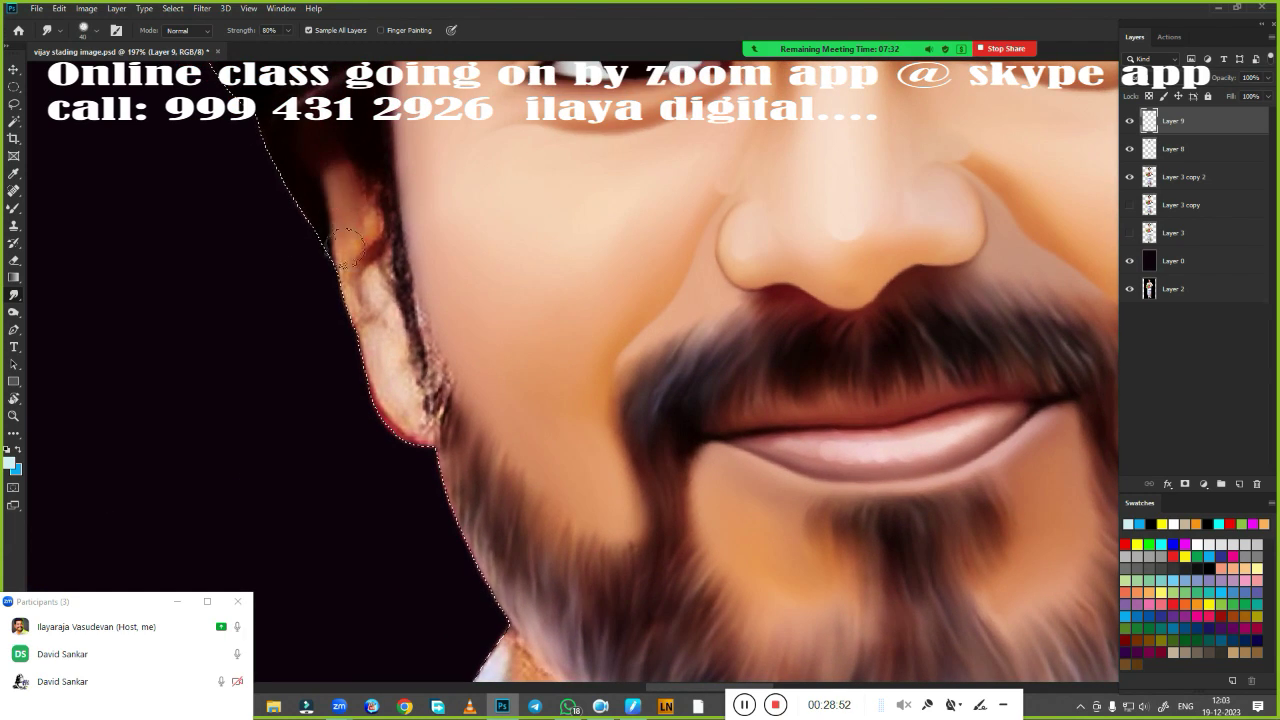
{"action": "mouse_move", "coordinate": [345, 243]}
{"action": "left_mouse_down"}
{"action": "mouse_move", "coordinate": [420, 440]}
{"action": "mouse_move", "coordinate": [300, 200]}
{"action": "mouse_move", "coordinate": [430, 390]}
{"action": "left_mouse_up"}
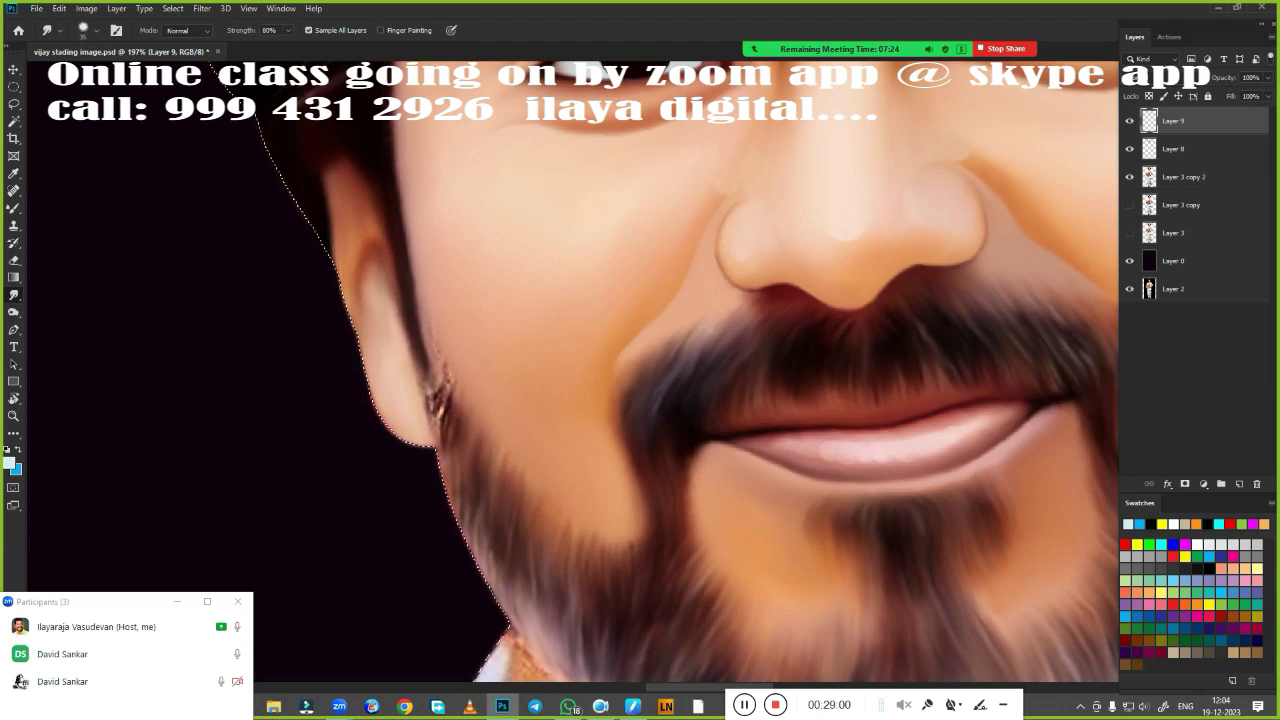
{"action": "scroll", "coordinate": [430, 395], "scroll_direction": "down", "scroll_amount": 3}
{"action": "scroll", "coordinate": [400, 370], "scroll_direction": "down", "scroll_amount": 3}
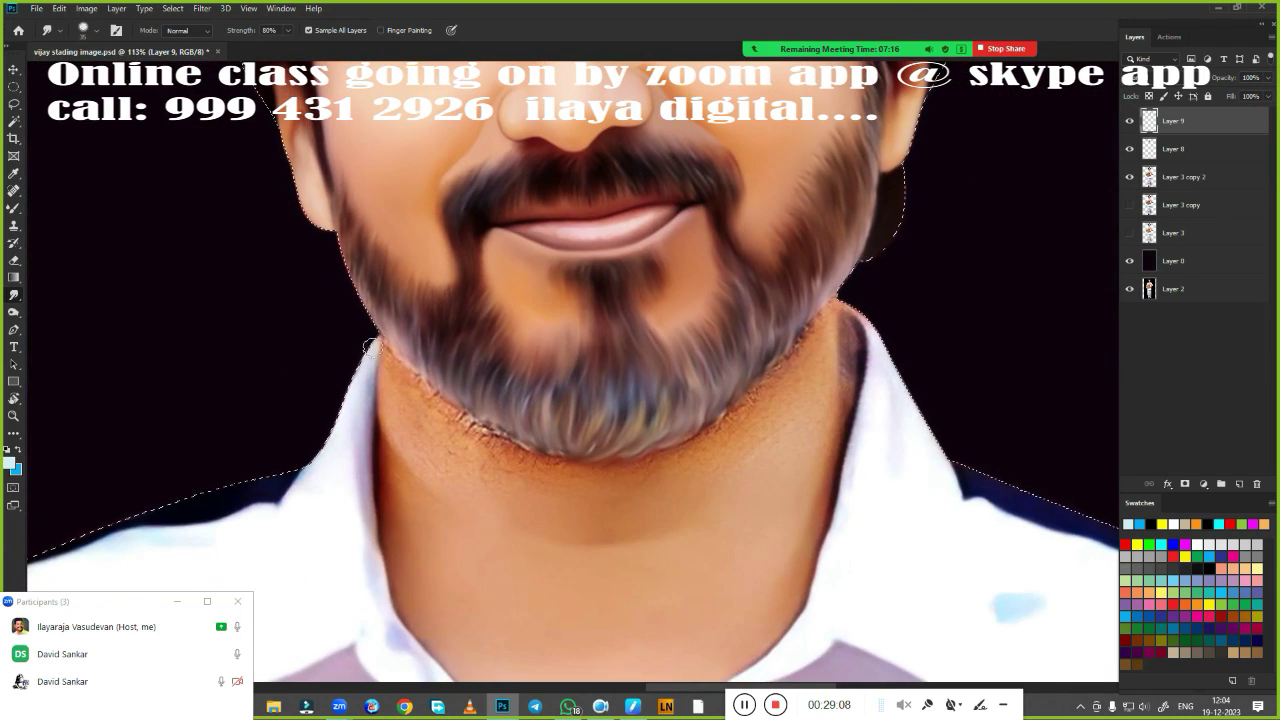
Deselect, blend the dark edge line along the neck, and bring the whole face into view
{"action": "key", "text": "ctrl+d"}
{"action": "scroll", "coordinate": [794, 423], "scroll_direction": "down", "scroll_amount": 3}
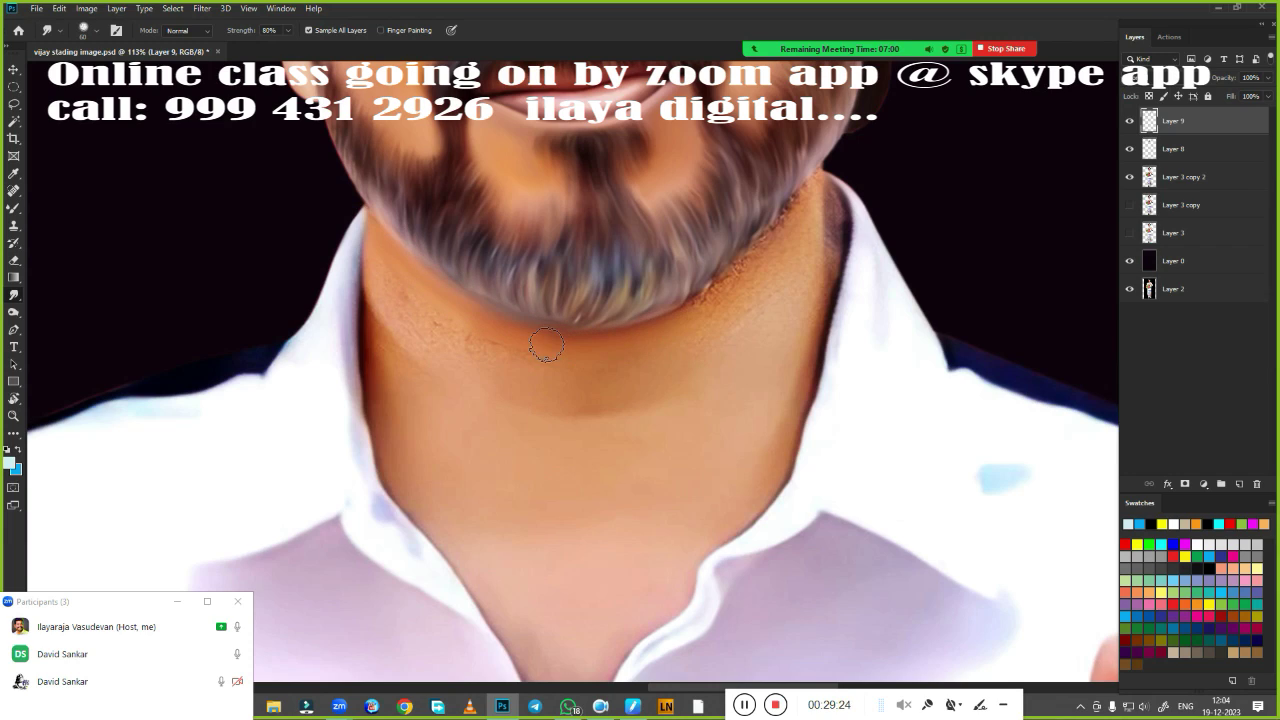
{"action": "left_click_drag", "start_coordinate": [836, 213], "coordinate": [792, 295]}
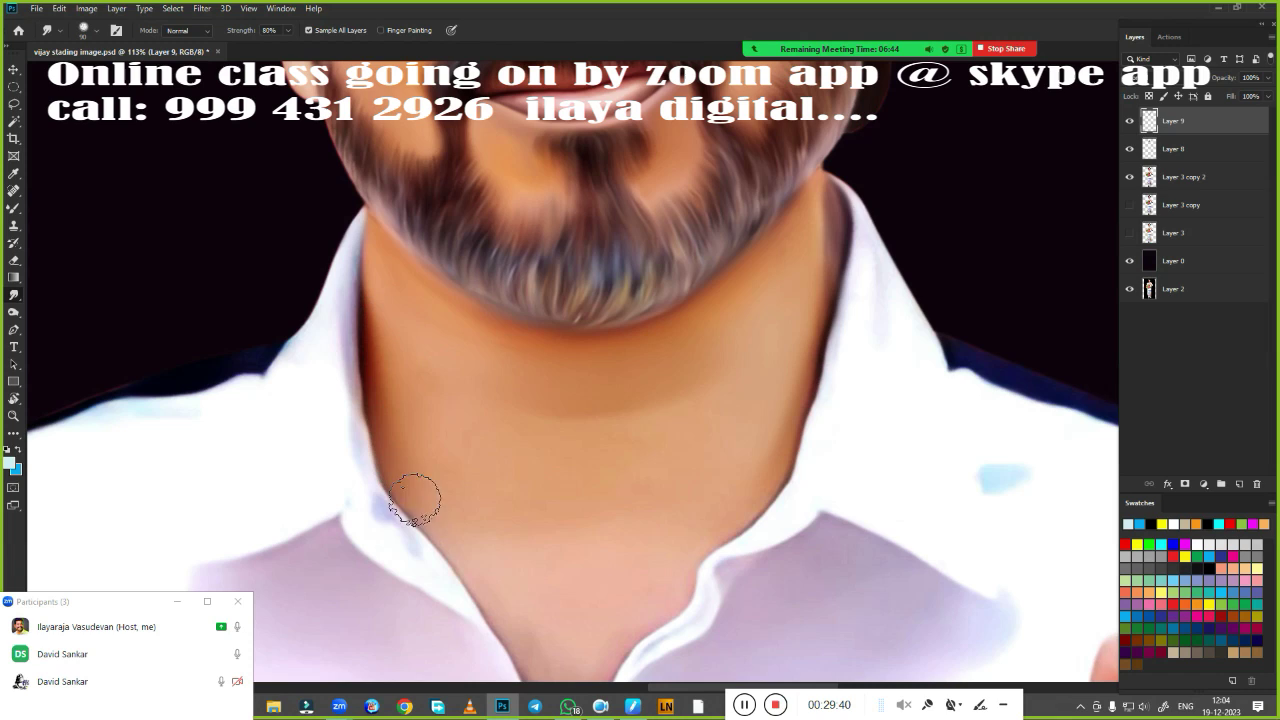
{"action": "scroll", "coordinate": [546, 385], "scroll_direction": "down", "scroll_amount": 3}
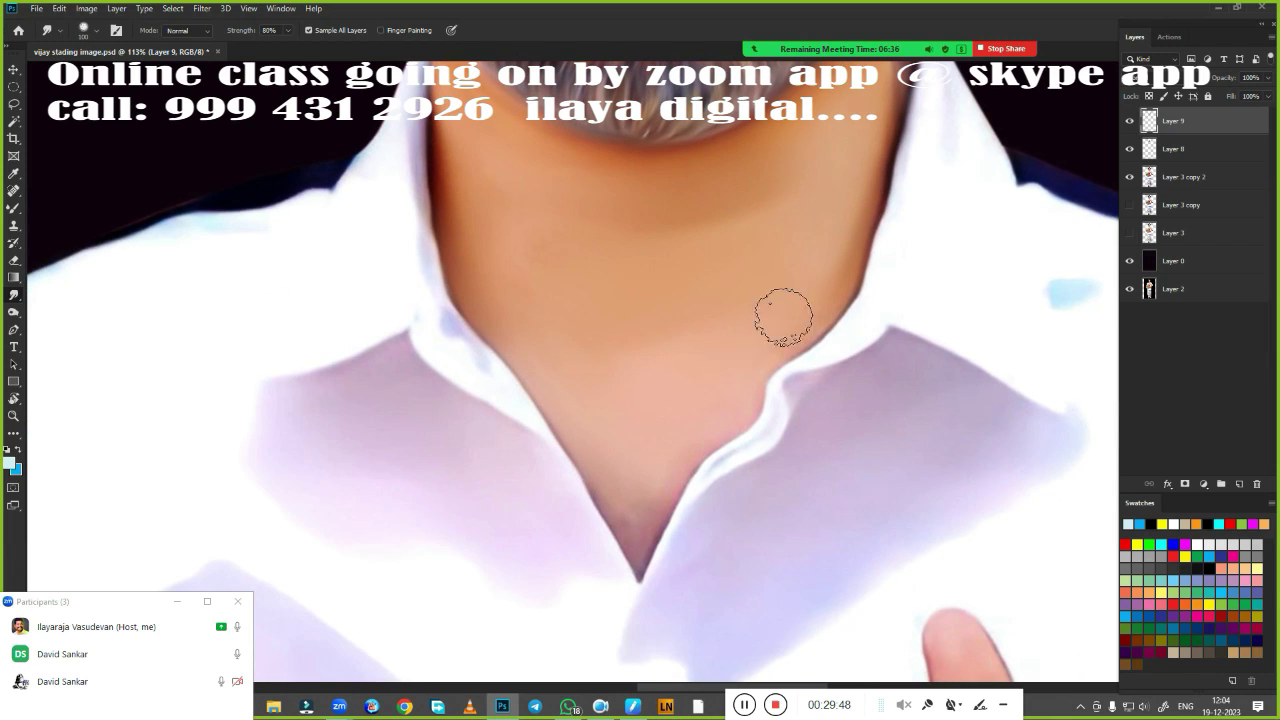
{"action": "scroll", "coordinate": [694, 434], "scroll_direction": "down", "scroll_amount": 3}
{"action": "key", "text": "ctrl+s"}
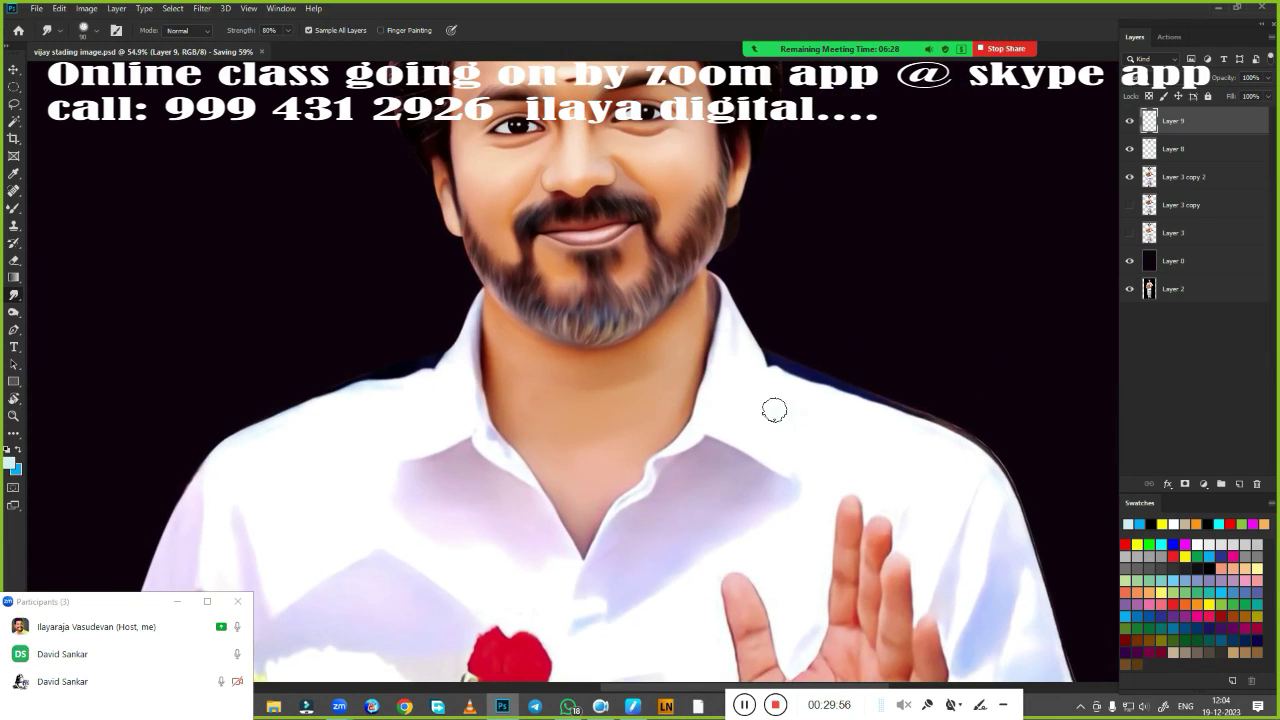
{"action": "left_click_drag", "start_coordinate": [595, 259], "coordinate": [617, 437]}
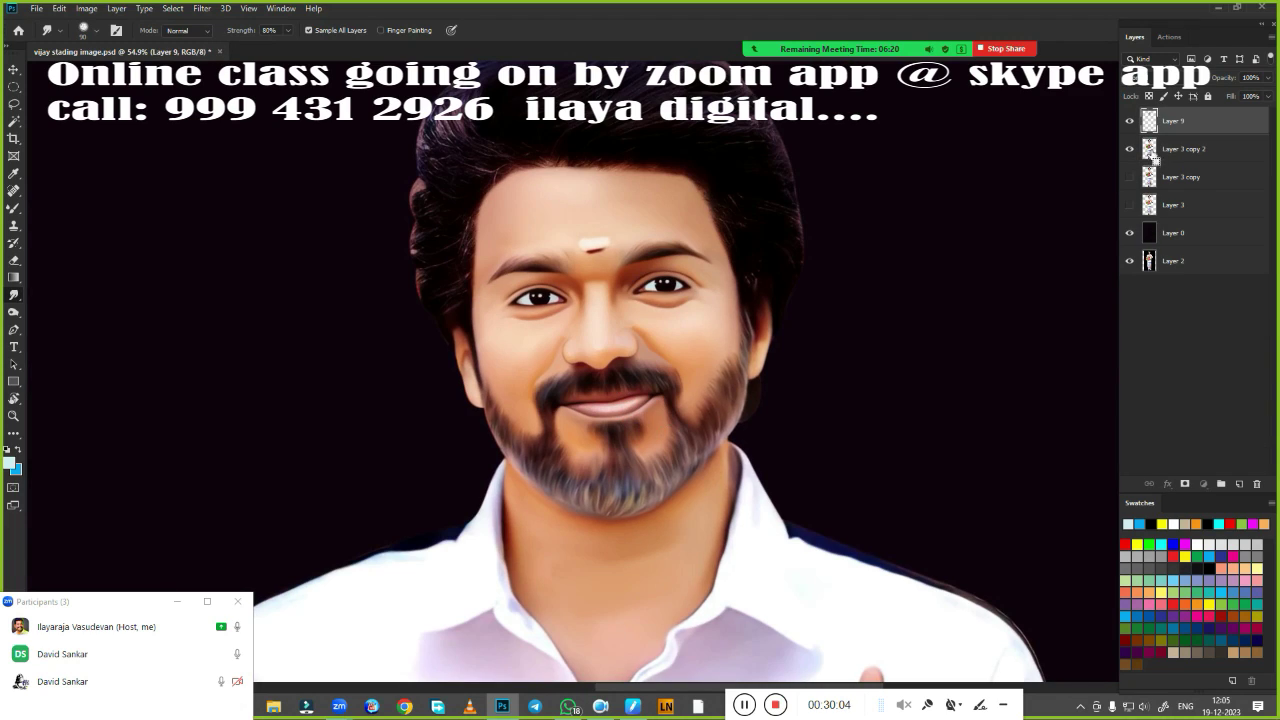
Smudge away bright stray strands along the hairline, left edge, top and right side of the hair
{"action": "scroll", "coordinate": [594, 374], "scroll_direction": "up", "scroll_amount": 4}
{"action": "mouse_move", "coordinate": [492, 374]}
{"action": "left_mouse_down"}
{"action": "mouse_move", "coordinate": [463, 386]}
{"action": "mouse_move", "coordinate": [430, 160]}
{"action": "mouse_move", "coordinate": [409, 323]}
{"action": "left_mouse_up"}
{"action": "left_click_drag", "start_coordinate": [568, 181], "coordinate": [530, 237]}
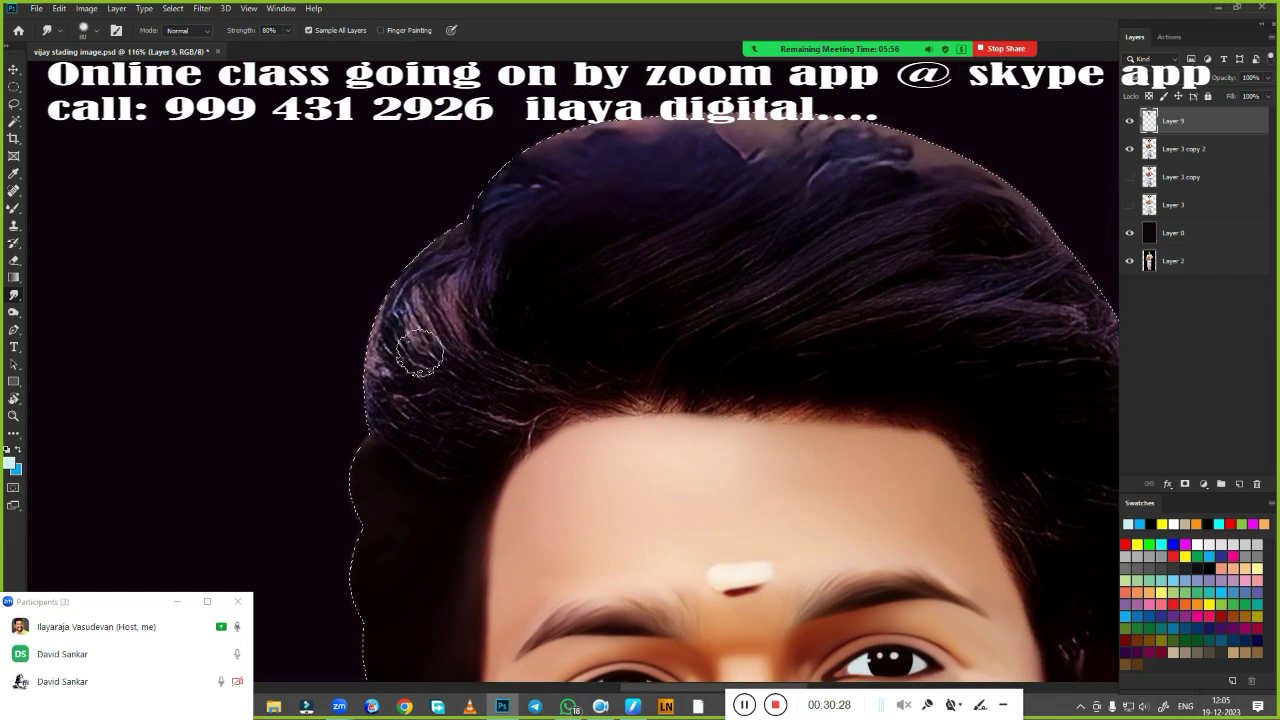
{"action": "left_click_drag", "start_coordinate": [484, 72], "coordinate": [414, 357]}
{"action": "mouse_move", "coordinate": [499, 243]}
{"action": "left_mouse_down"}
{"action": "mouse_move", "coordinate": [374, 314]}
{"action": "mouse_move", "coordinate": [380, 443]}
{"action": "left_mouse_up"}
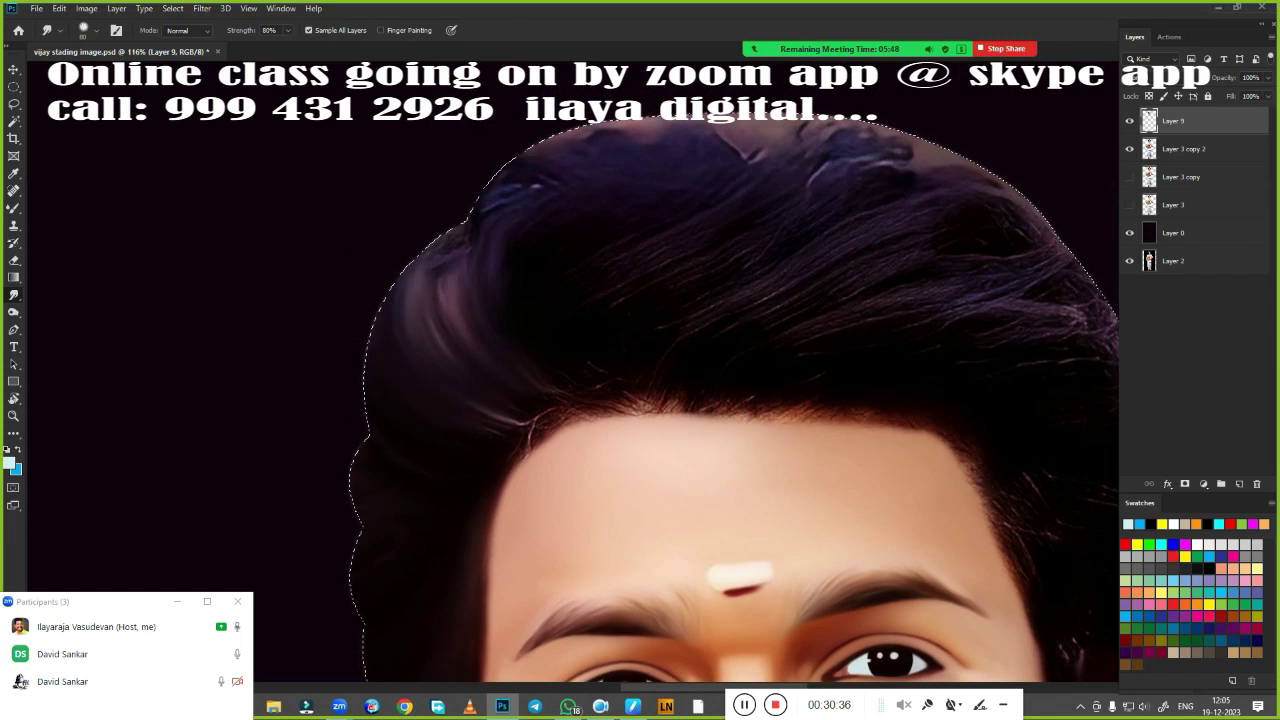
{"action": "left_click_drag", "start_coordinate": [620, 375], "coordinate": [410, 455]}
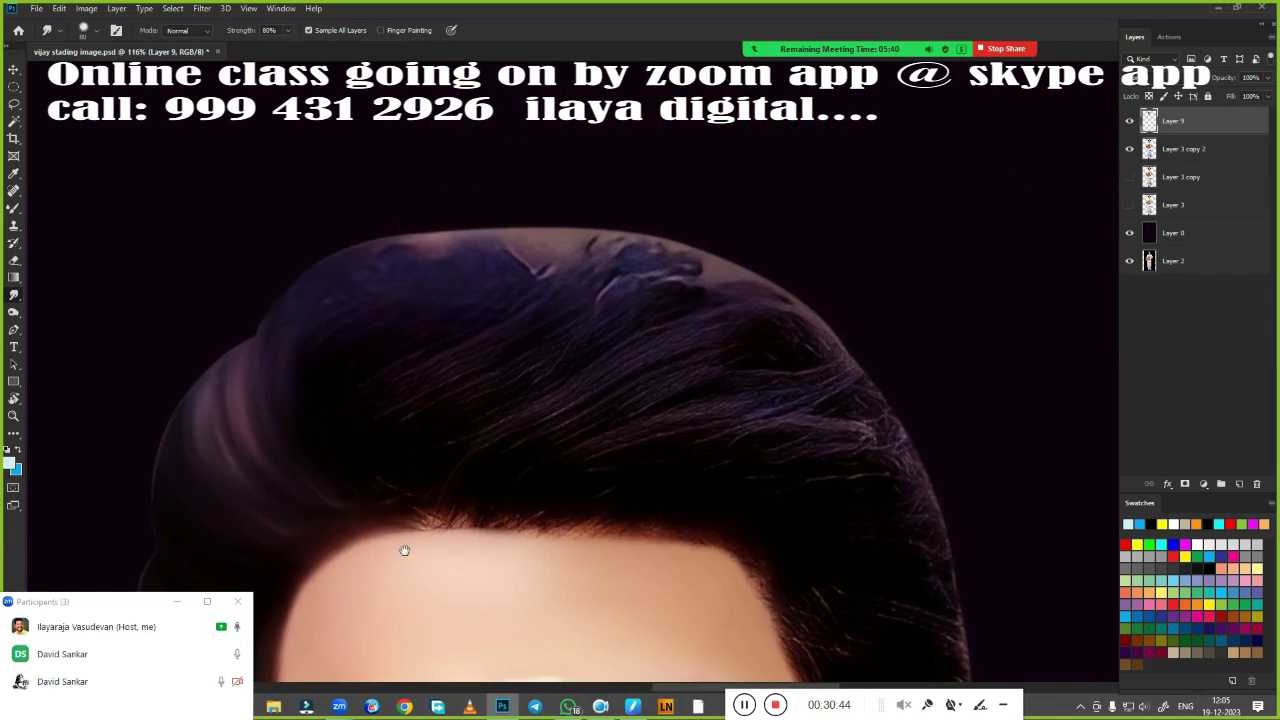
{"action": "left_click_drag", "start_coordinate": [714, 420], "coordinate": [880, 440]}
{"action": "mouse_move", "coordinate": [560, 270]}
{"action": "left_mouse_down"}
{"action": "mouse_move", "coordinate": [606, 366]}
{"action": "mouse_move", "coordinate": [880, 425]}
{"action": "left_mouse_up"}
{"action": "mouse_move", "coordinate": [390, 260]}
{"action": "left_mouse_down"}
{"action": "mouse_move", "coordinate": [463, 277]}
{"action": "mouse_move", "coordinate": [750, 250]}
{"action": "left_mouse_up"}
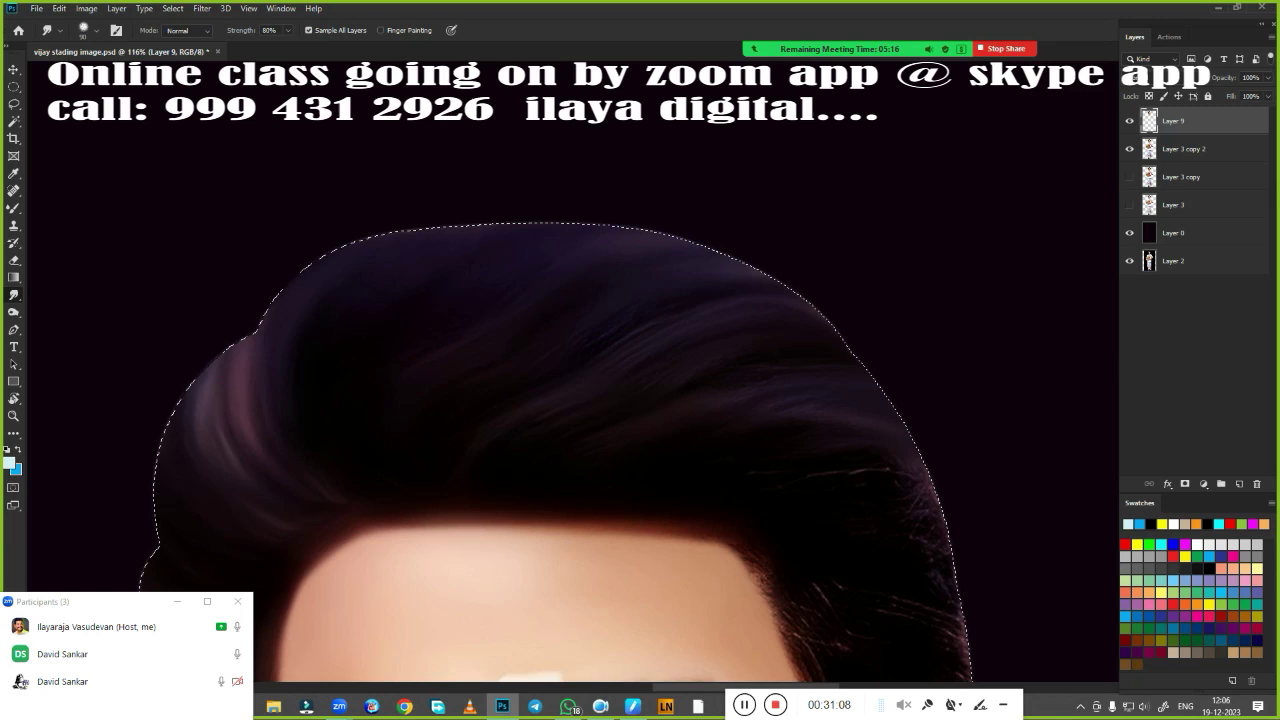
{"action": "left_click_drag", "start_coordinate": [759, 505], "coordinate": [515, 299]}
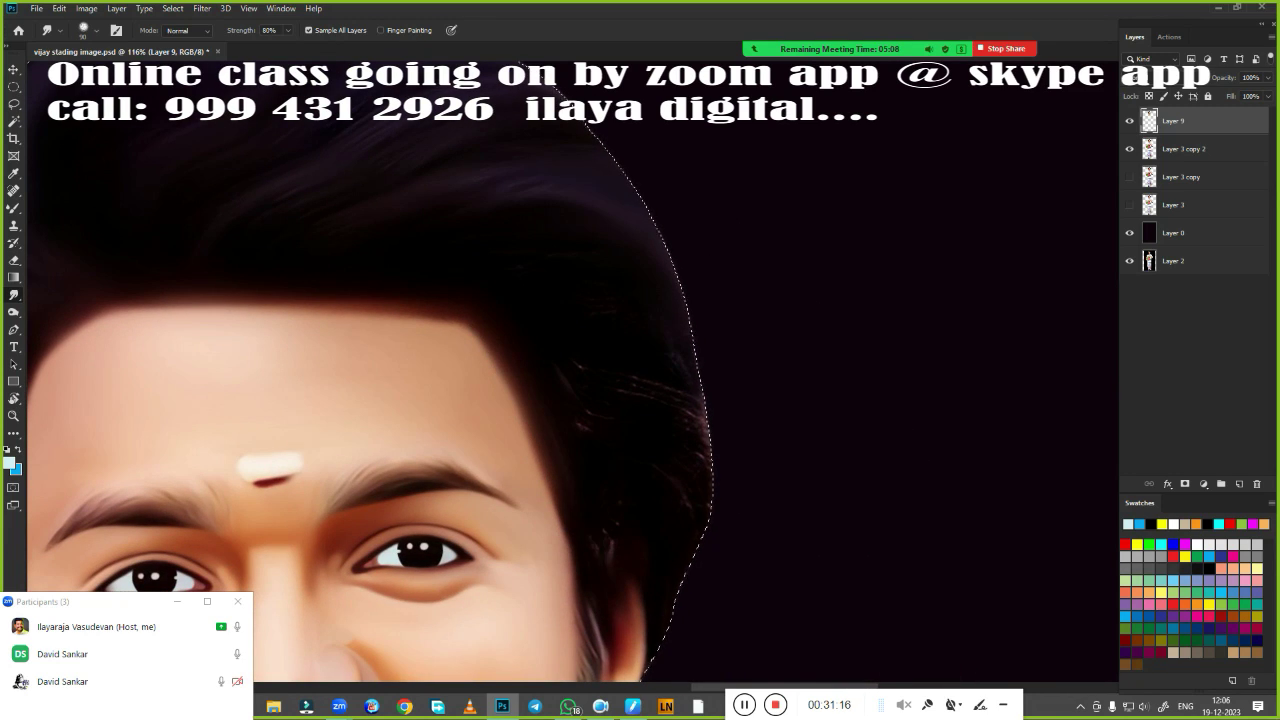
Enlarge the Smudge brush to 150, smooth the palm creases and forearm, then zoom out to check
{"action": "scroll", "coordinate": [766, 543], "scroll_direction": "down", "scroll_amount": 5}
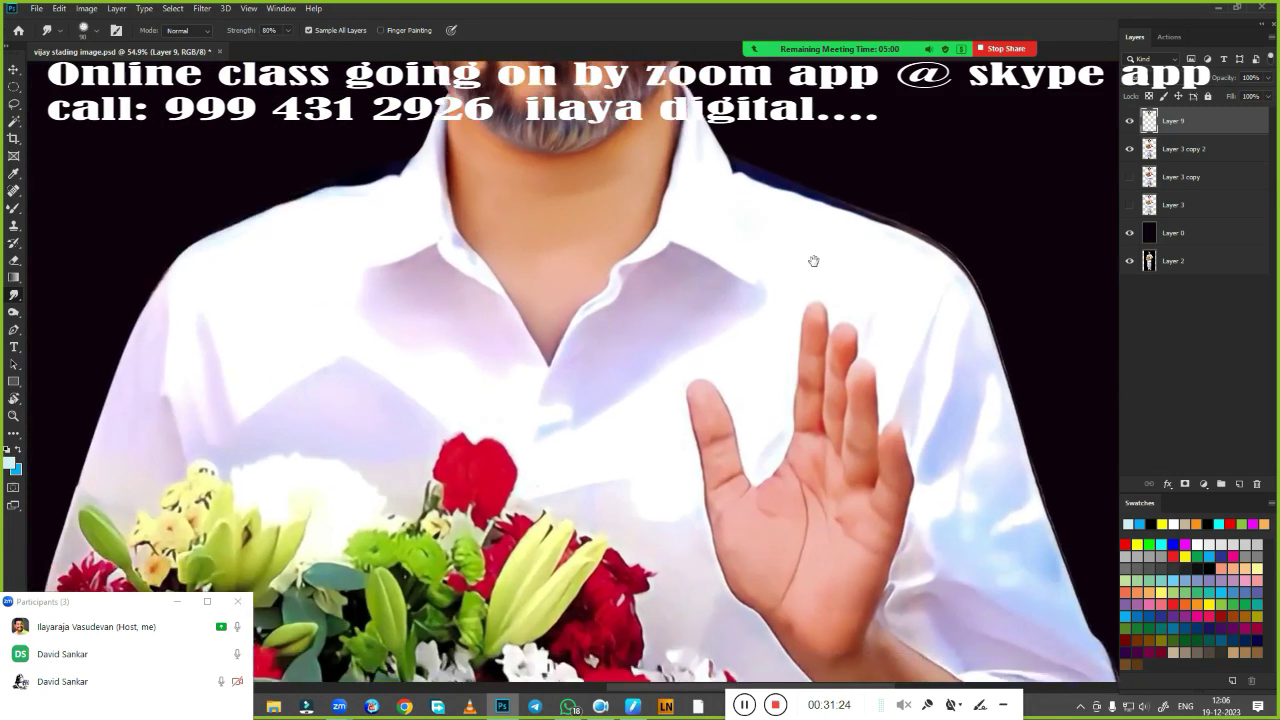
{"action": "scroll", "coordinate": [740, 500], "scroll_direction": "up", "scroll_amount": 4}
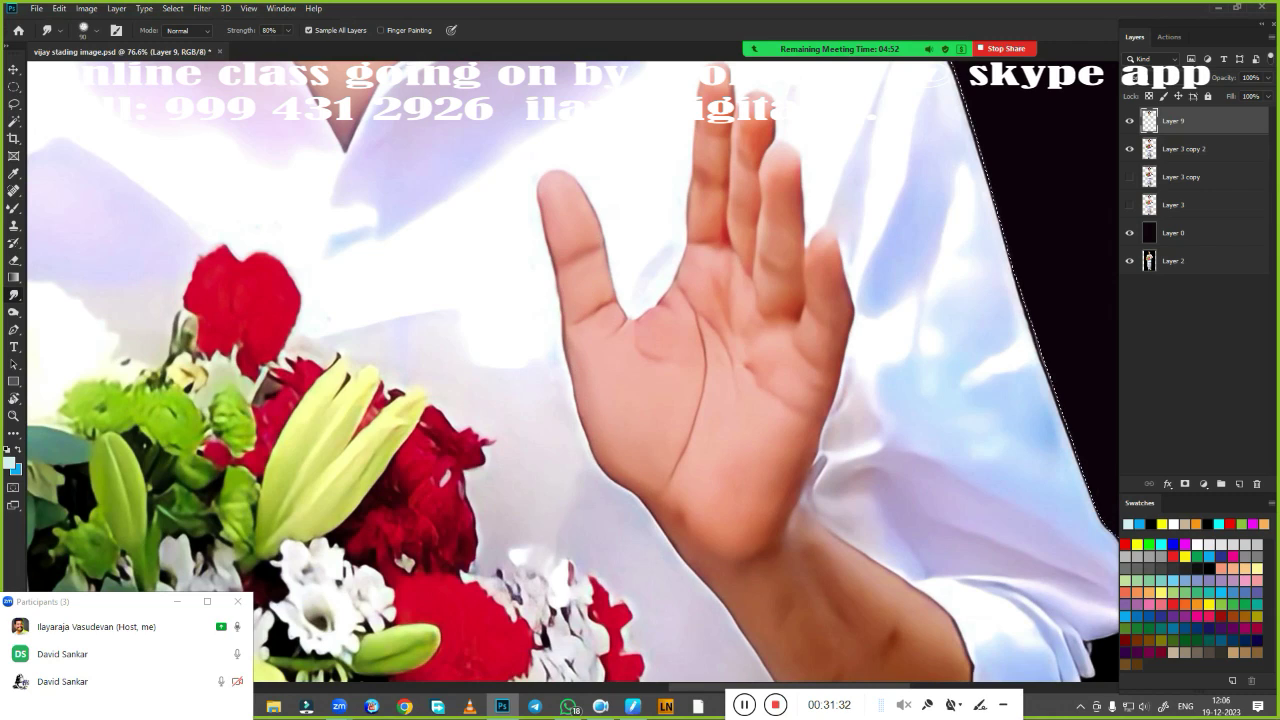
{"action": "key", "text": "bracketright"}
{"action": "key", "text": "bracketright"}
{"action": "key", "text": "bracketright"}
{"action": "left_click_drag", "start_coordinate": [740, 340], "coordinate": [785, 400]}
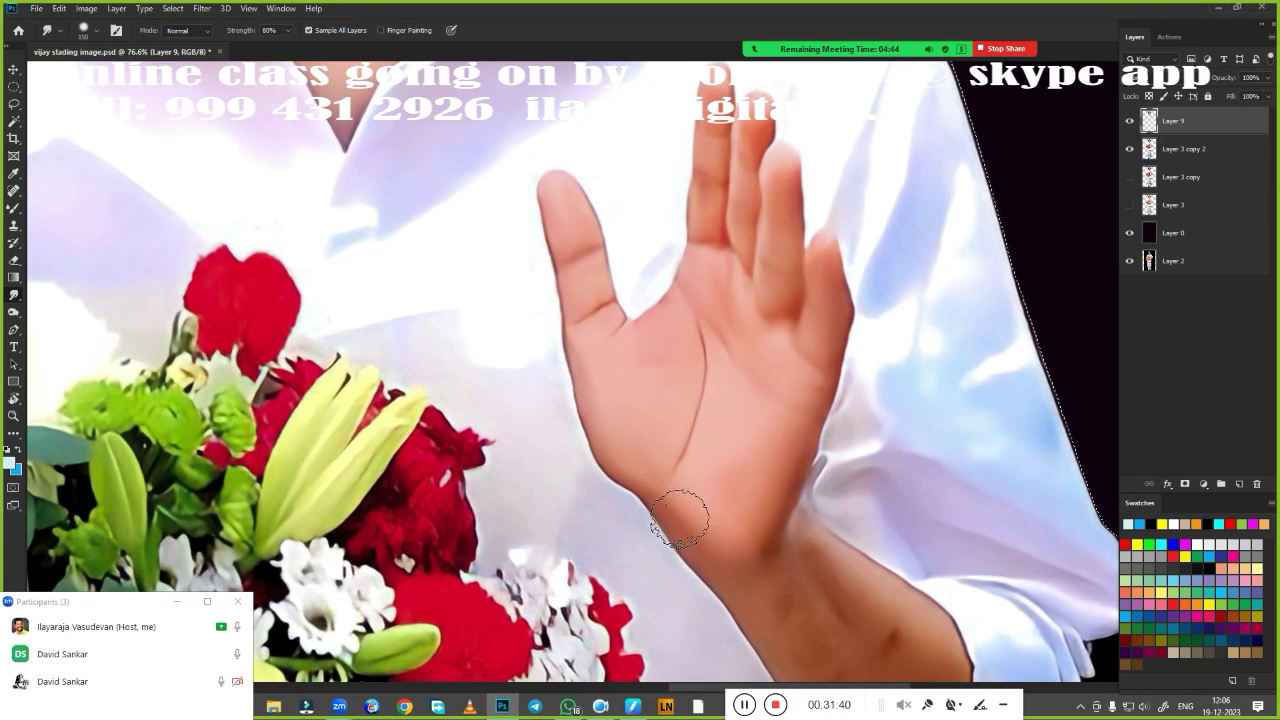
{"action": "left_click_drag", "start_coordinate": [680, 518], "coordinate": [540, 258]}
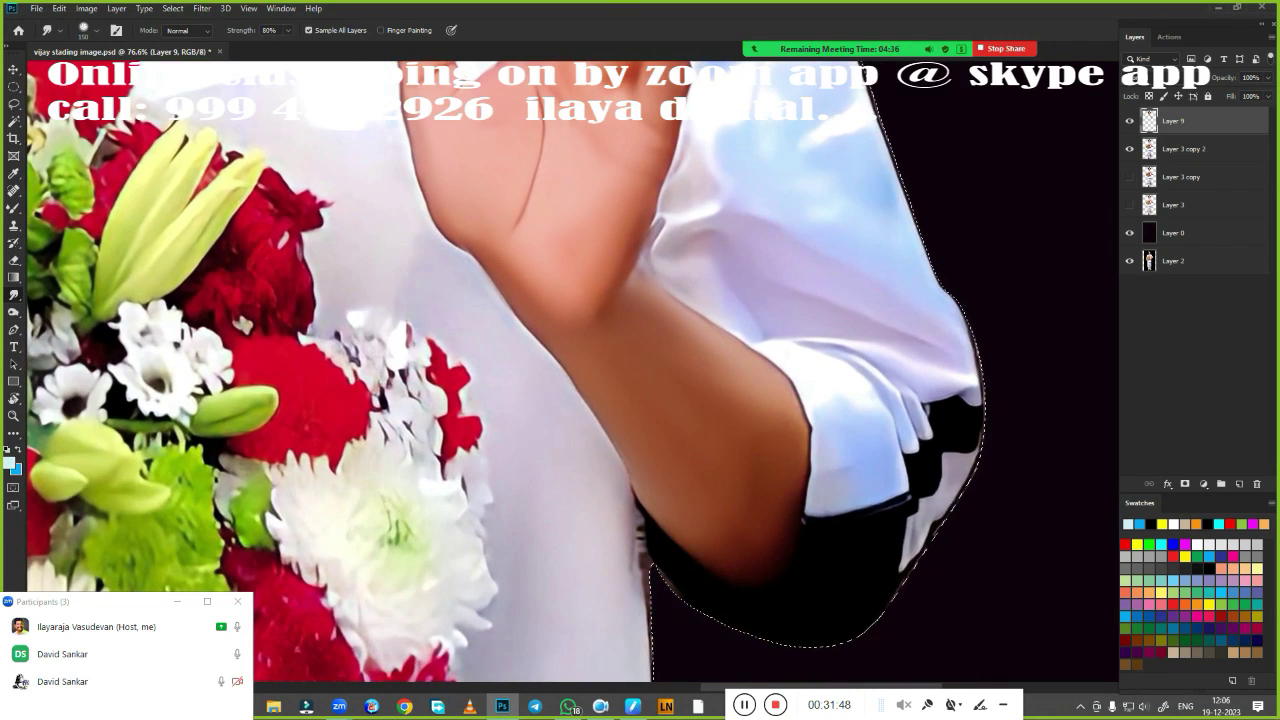
{"action": "scroll", "coordinate": [740, 411], "scroll_direction": "down", "scroll_amount": 3}
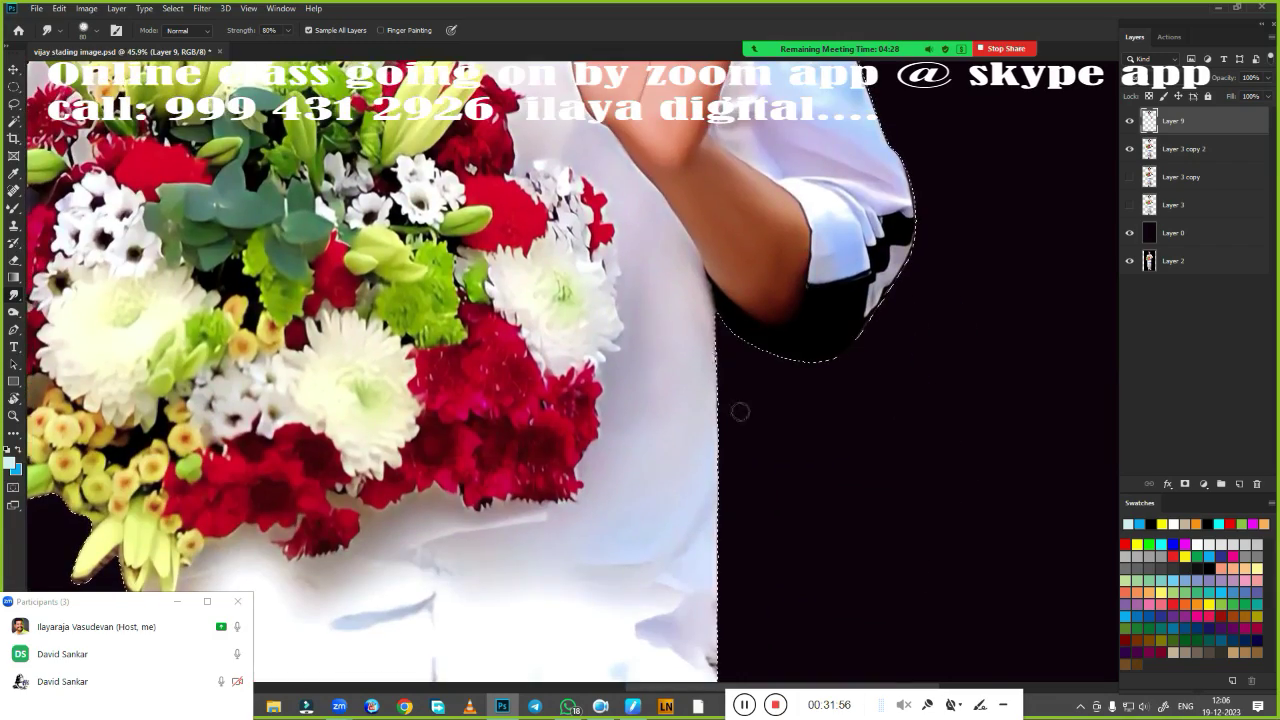
{"action": "scroll", "coordinate": [740, 411], "scroll_direction": "down", "scroll_amount": 2}
{"action": "scroll", "coordinate": [740, 411], "scroll_direction": "down", "scroll_amount": 2}
{"action": "scroll", "coordinate": [660, 560], "scroll_direction": "up", "scroll_amount": 5}
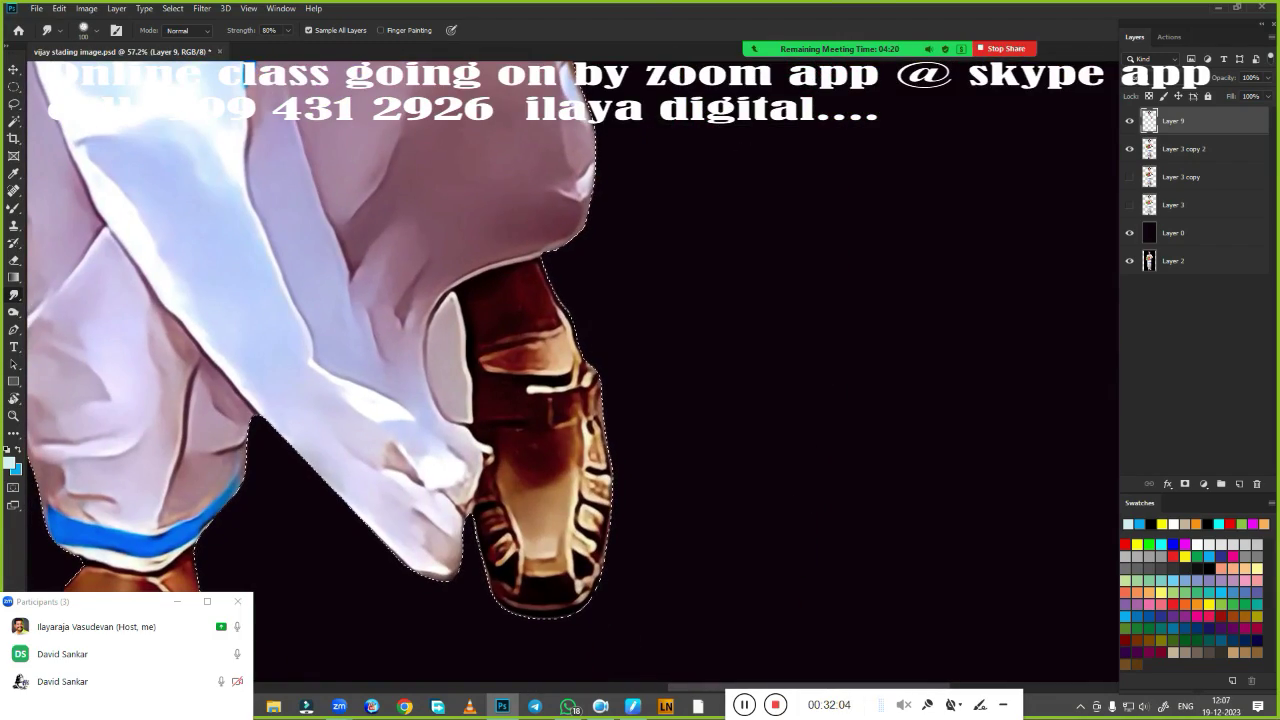
{"action": "scroll", "coordinate": [534, 451], "scroll_direction": "down", "scroll_amount": 3}
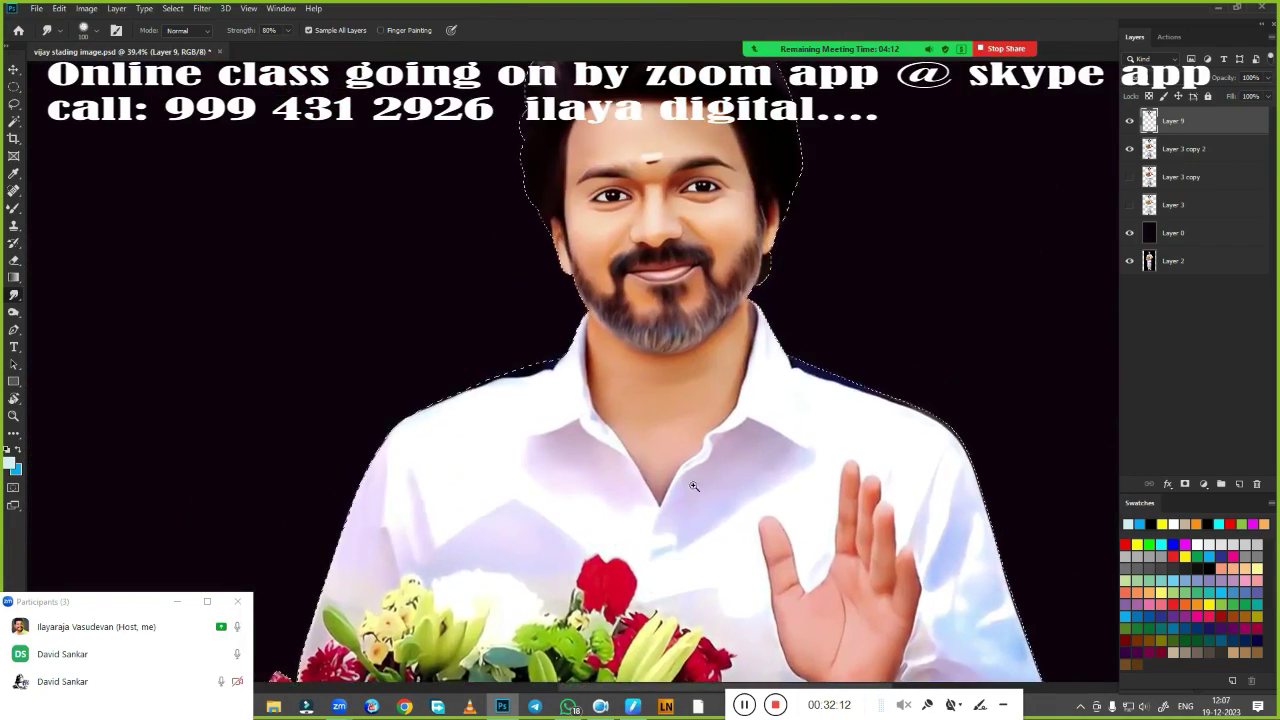
{"action": "scroll", "coordinate": [790, 477], "scroll_direction": "down", "scroll_amount": 3}
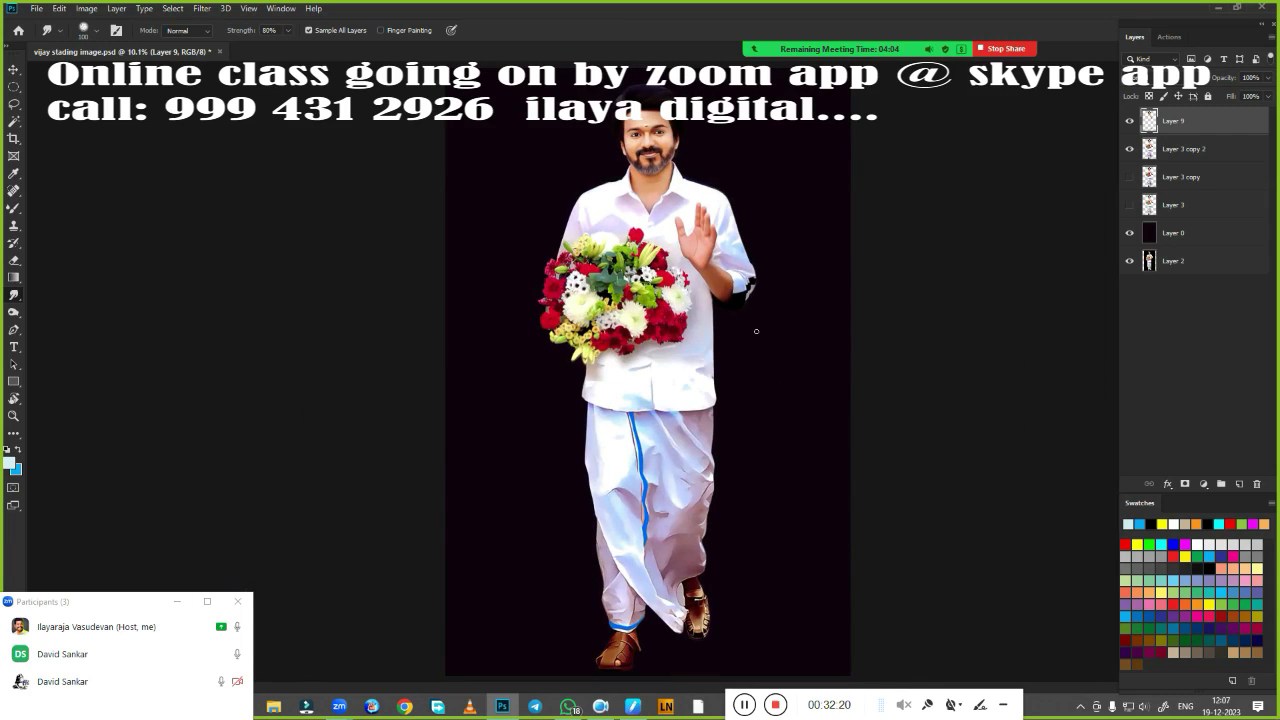
Merge Layer 3 copy 2 into Layer 9, duplicate it, and compare layer visibility
{"action": "left_click", "coordinate": [1145, 150], "text": "shift"}
{"action": "key", "text": "ctrl+e"}
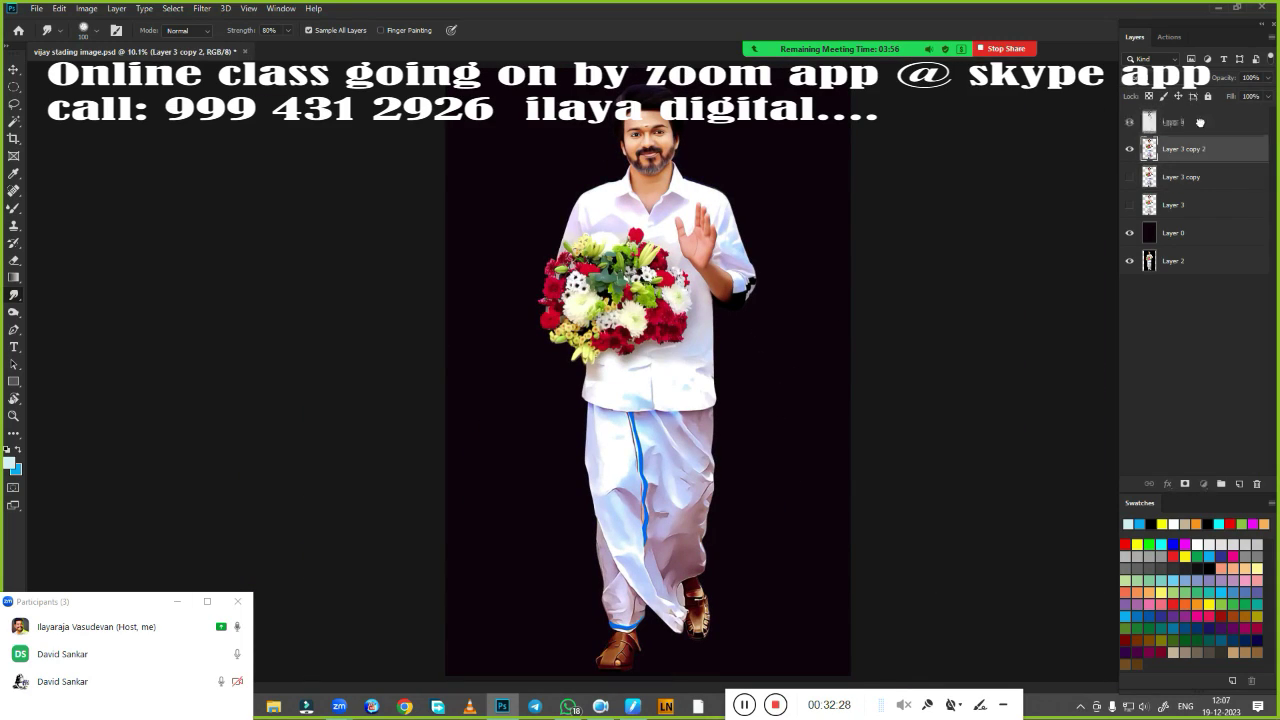
{"action": "key", "text": "ctrl+j"}
{"action": "left_click", "coordinate": [1130, 120]}
{"action": "left_click", "coordinate": [1130, 232]}
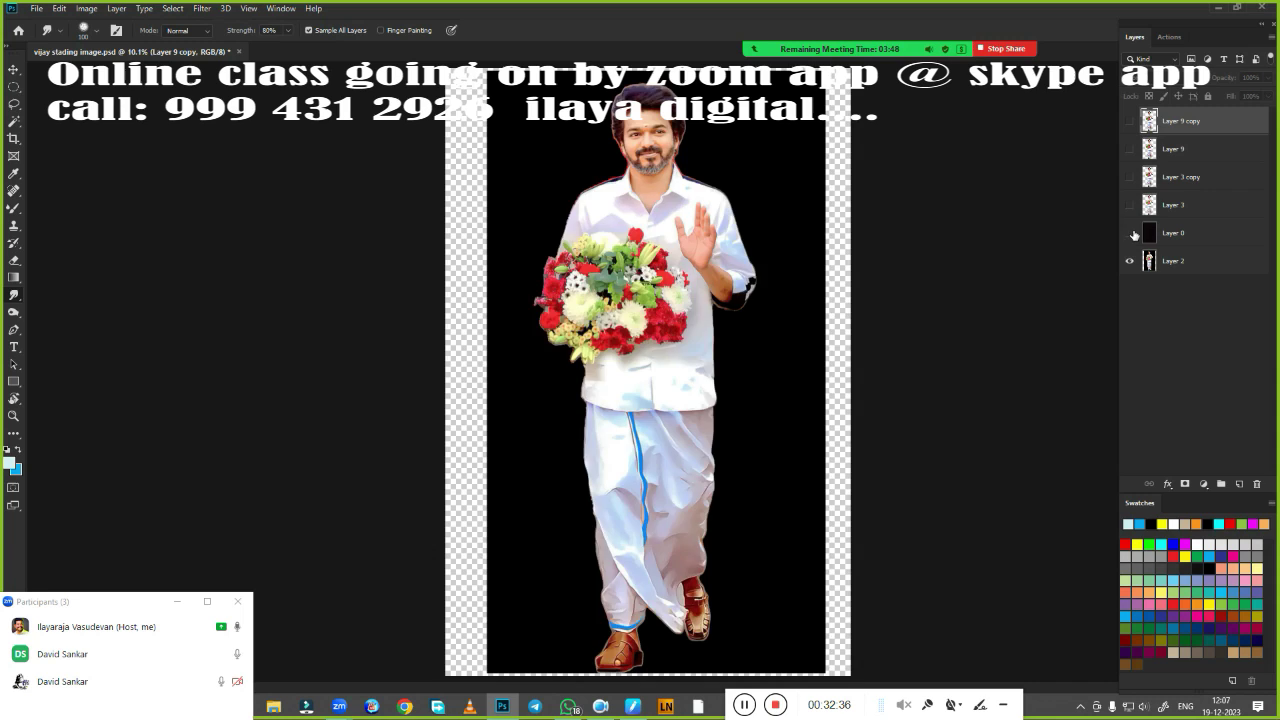
{"action": "left_click", "coordinate": [1130, 204]}
{"action": "left_click", "coordinate": [1130, 176]}
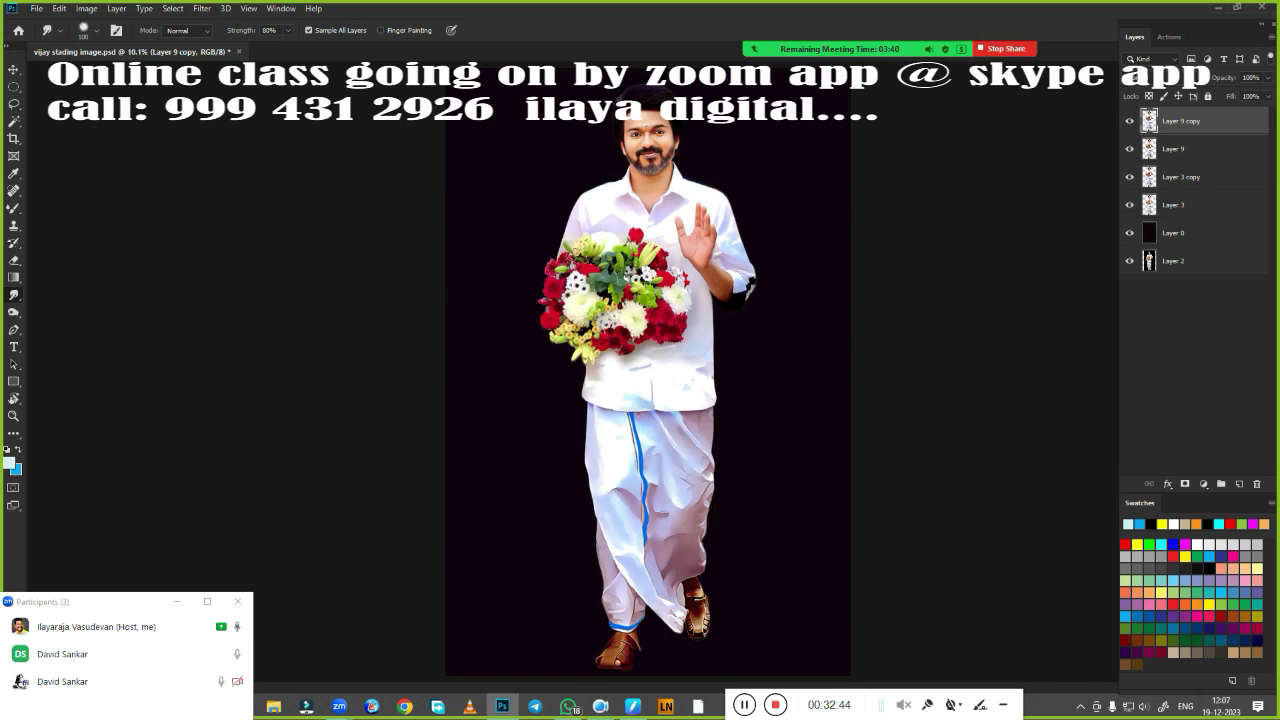
Lasso the lips, feather the selection, and copy them onto their own layer
{"action": "scroll", "coordinate": [655, 150], "scroll_direction": "up", "scroll_amount": 5}
{"action": "scroll", "coordinate": [655, 150], "scroll_direction": "down", "scroll_amount": 2}
{"action": "scroll", "coordinate": [655, 150], "scroll_direction": "up", "scroll_amount": 3}
{"action": "key", "text": "l"}
{"action": "left_click_drag", "start_coordinate": [495, 300], "coordinate": [530, 287]}
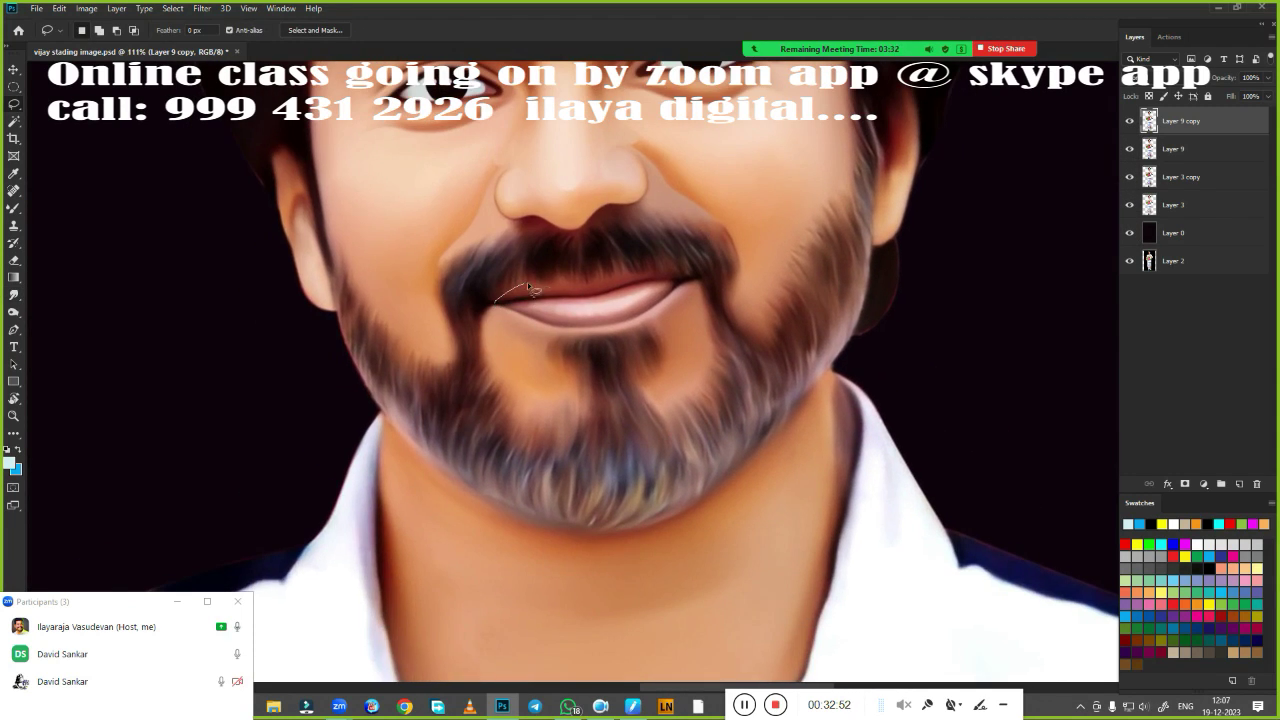
{"action": "key", "text": "shift+F6"}
{"action": "key", "text": "Return"}
{"action": "key", "text": "ctrl+j"}
Deepen the lips' dark tones with Curves and shift their hue and saturation pinker
{"action": "scroll", "coordinate": [790, 648], "scroll_direction": "down", "scroll_amount": 1}
{"action": "key", "text": "ctrl+m"}
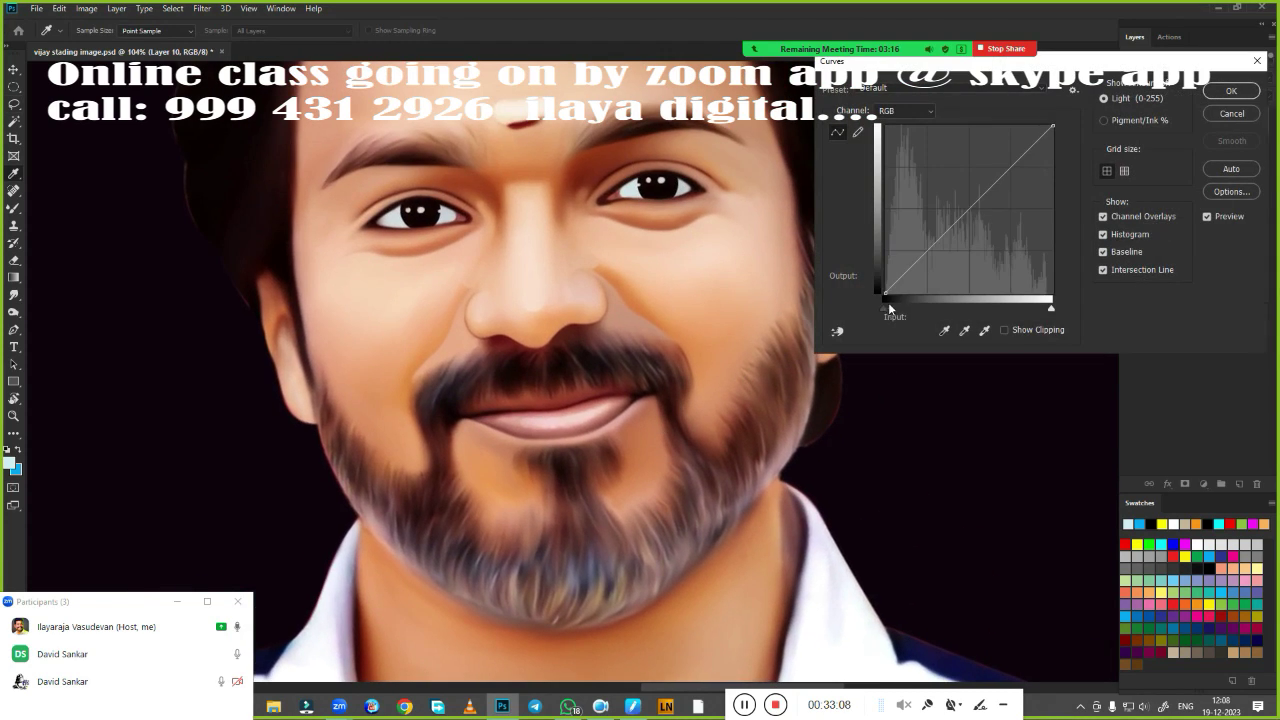
{"action": "left_click_drag", "start_coordinate": [886, 302], "coordinate": [895, 315]}
{"action": "key", "text": "Return"}
{"action": "key", "text": "ctrl+u"}
{"action": "left_click_drag", "start_coordinate": [1043, 204], "coordinate": [1064, 204]}
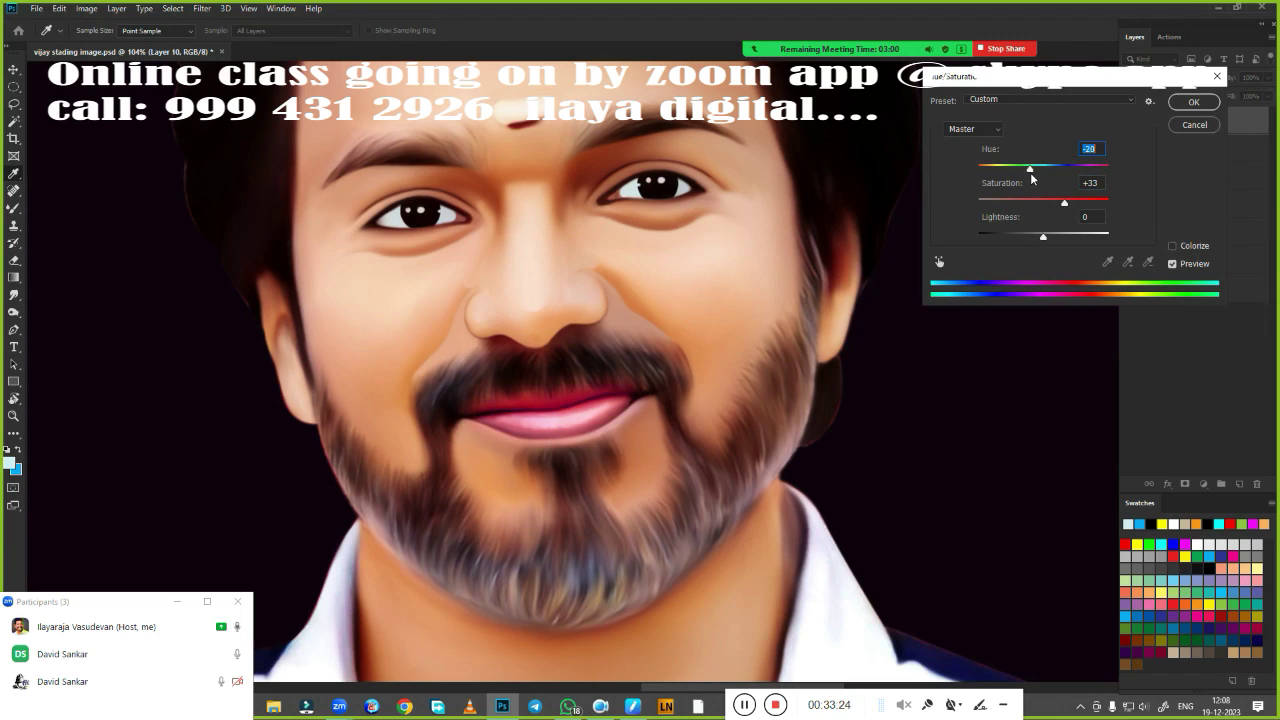
{"action": "left_click", "coordinate": [1175, 105]}
{"action": "scroll", "coordinate": [688, 440], "scroll_direction": "down", "scroll_amount": 2}
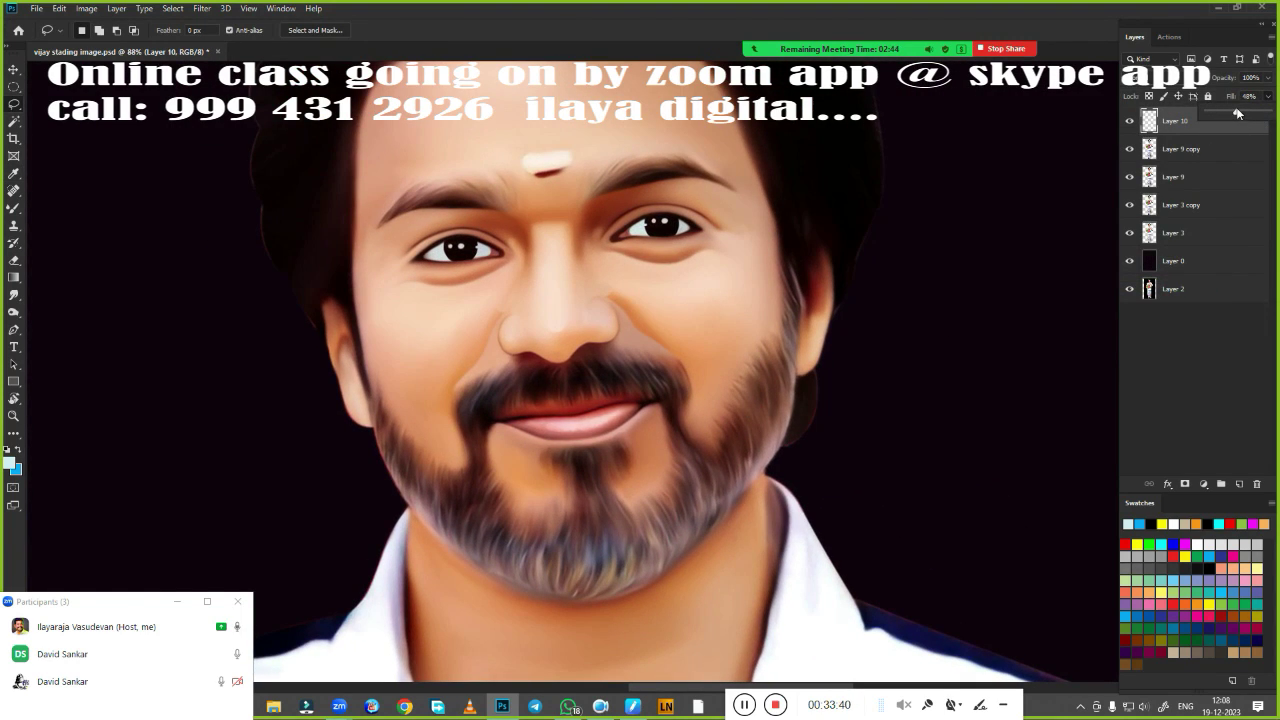
Raise the portrait's saturation with Hue/Saturation after dismissing Color Balance unchanged
{"action": "key", "text": "ctrl+b"}
{"action": "key", "text": "Return"}
{"action": "scroll", "coordinate": [827, 394], "scroll_direction": "up", "scroll_amount": 3}
{"action": "scroll", "coordinate": [827, 394], "scroll_direction": "down", "scroll_amount": 4}
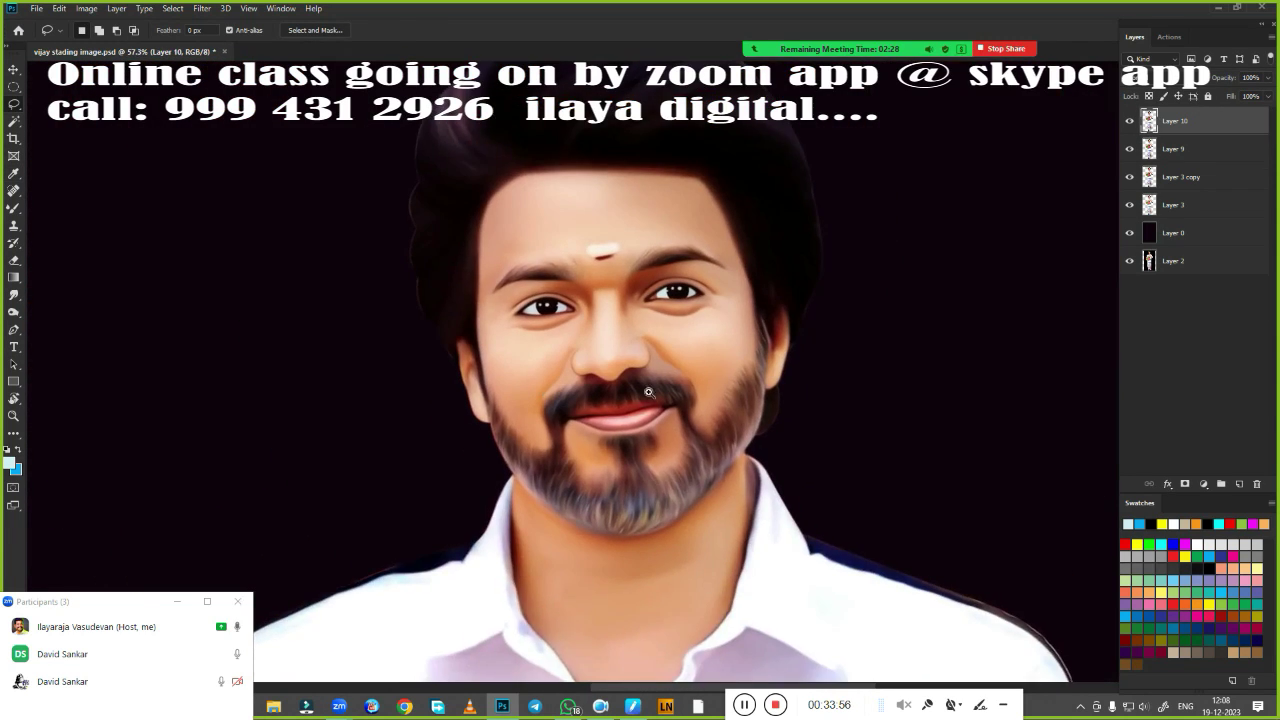
{"action": "key", "text": "ctrl+u"}
{"action": "left_click_drag", "start_coordinate": [1044, 204], "coordinate": [1064, 204]}
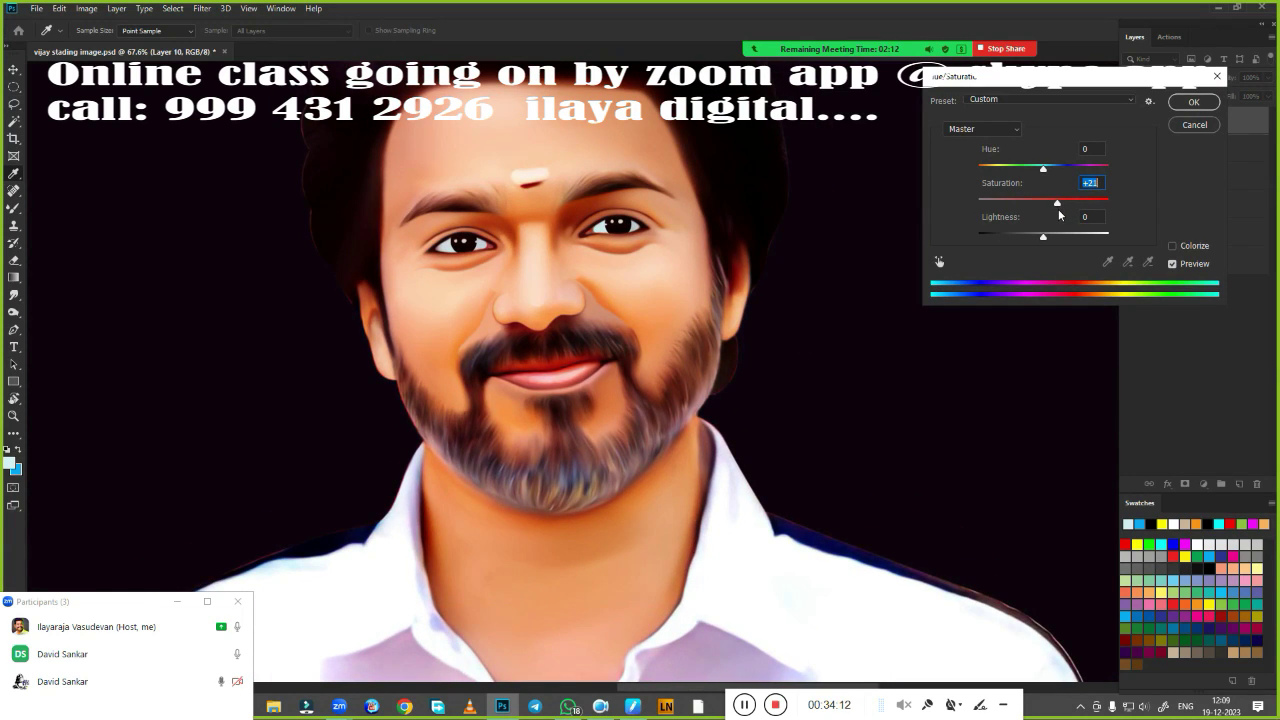
{"action": "left_click", "coordinate": [1190, 103]}
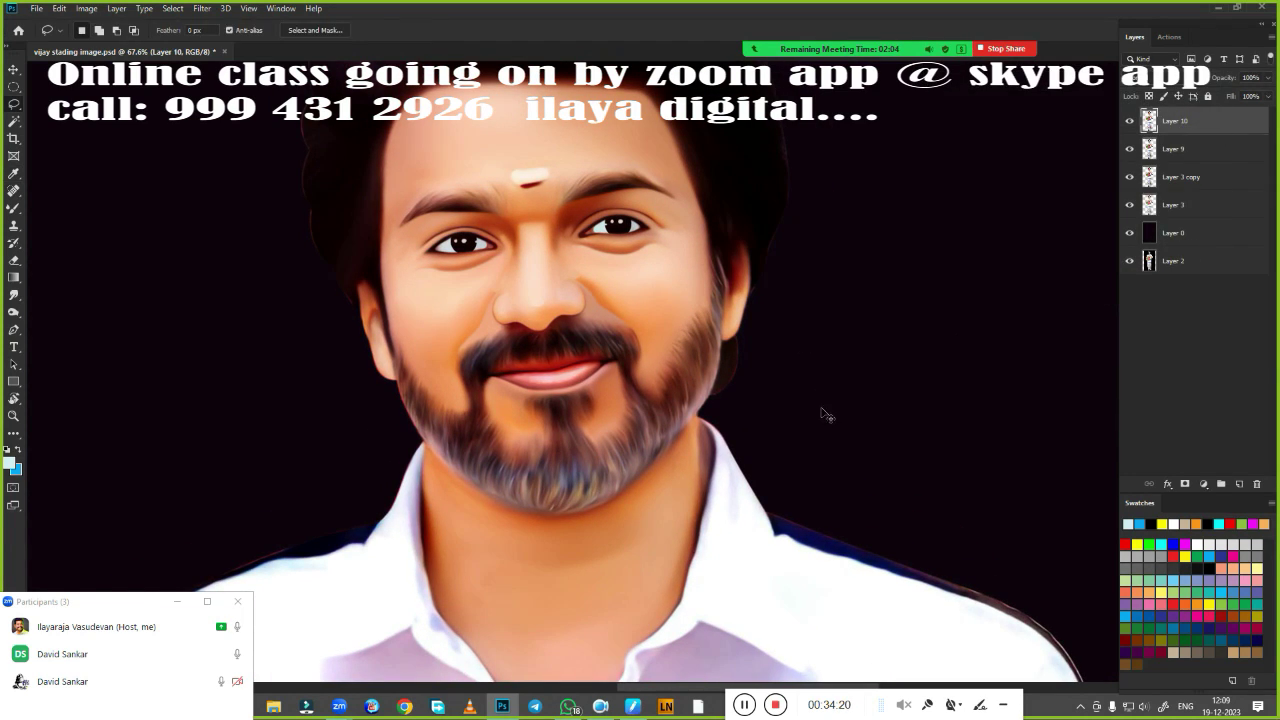
Push the highlights toward blue in Color Balance, Yellow-Blue +33
{"action": "key", "text": "ctrl+b"}
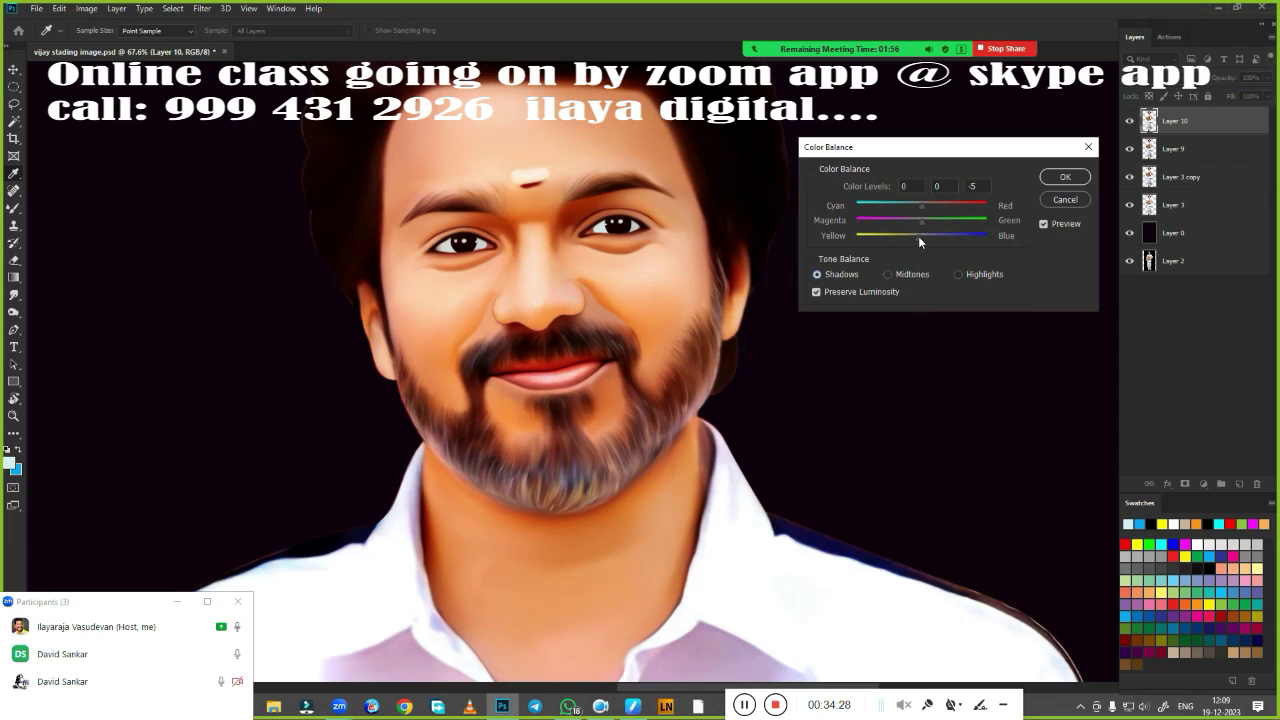
{"action": "left_click", "coordinate": [958, 274]}
{"action": "left_click_drag", "start_coordinate": [921, 236], "coordinate": [943, 238]}
{"action": "key", "text": "Return"}
Reduce Magenta in the Reds to -11 with Selective Color
{"action": "key", "text": "alt+i"}
{"action": "key", "text": "j"}
{"action": "key", "text": "s"}
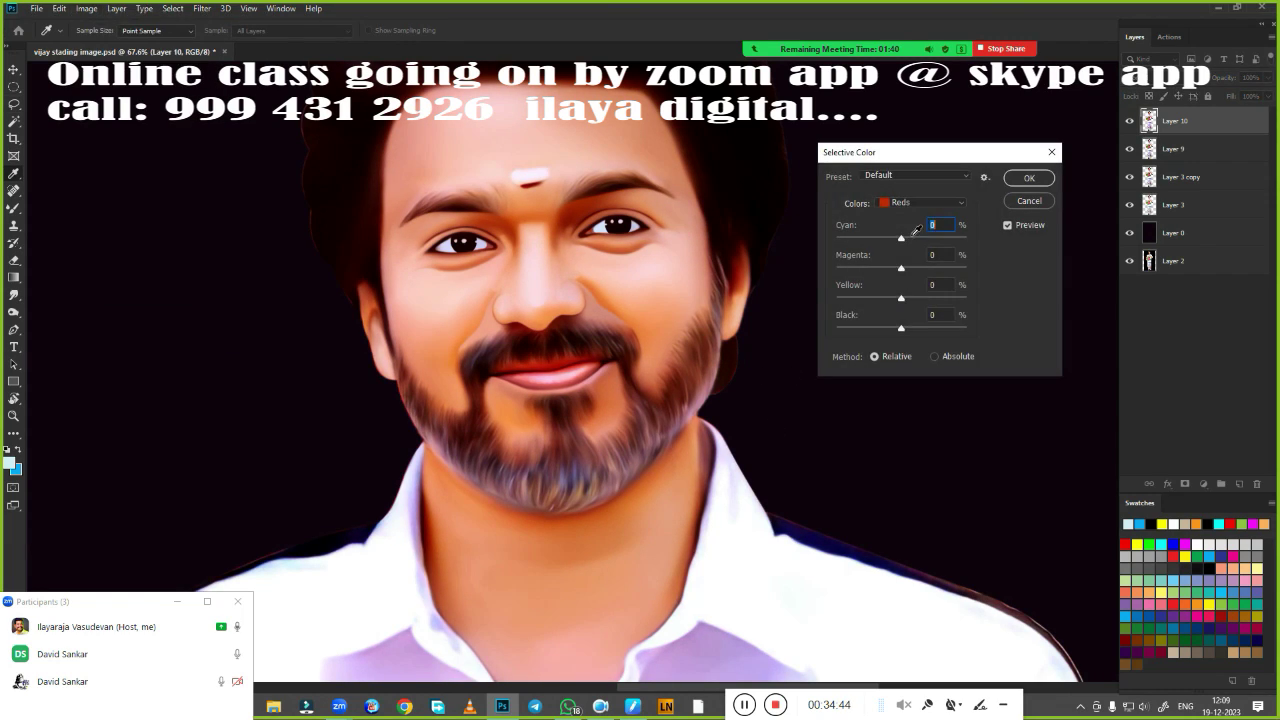
{"action": "left_click_drag", "start_coordinate": [901, 268], "coordinate": [894, 270]}
{"action": "key", "text": "Return"}
{"action": "scroll", "coordinate": [830, 405], "scroll_direction": "down", "scroll_amount": 2, "text": "alt"}
Feather a lasso selection of the left side of the head and tint its highlights toward blue
{"action": "scroll", "coordinate": [830, 405], "scroll_direction": "down", "scroll_amount": 3, "text": "alt"}
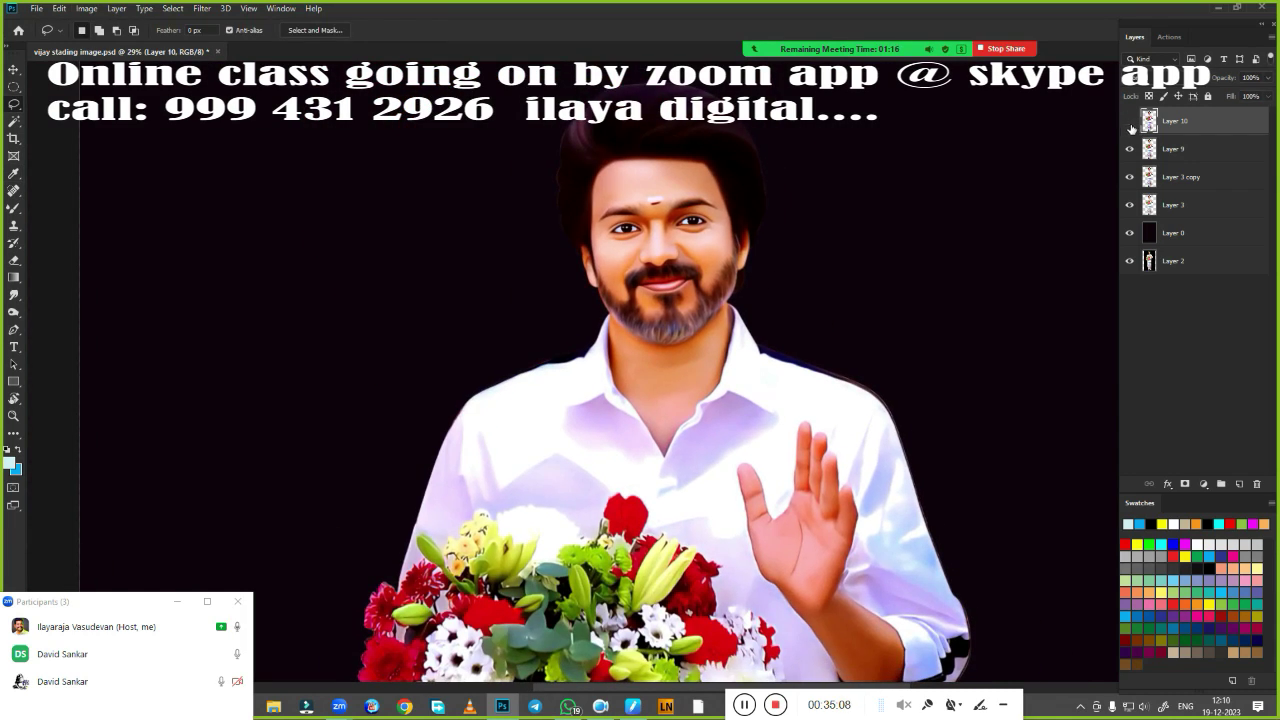
{"action": "scroll", "coordinate": [808, 288], "scroll_direction": "up", "scroll_amount": 1, "text": "alt"}
{"action": "left_click_drag", "start_coordinate": [655, 122], "coordinate": [595, 277]}
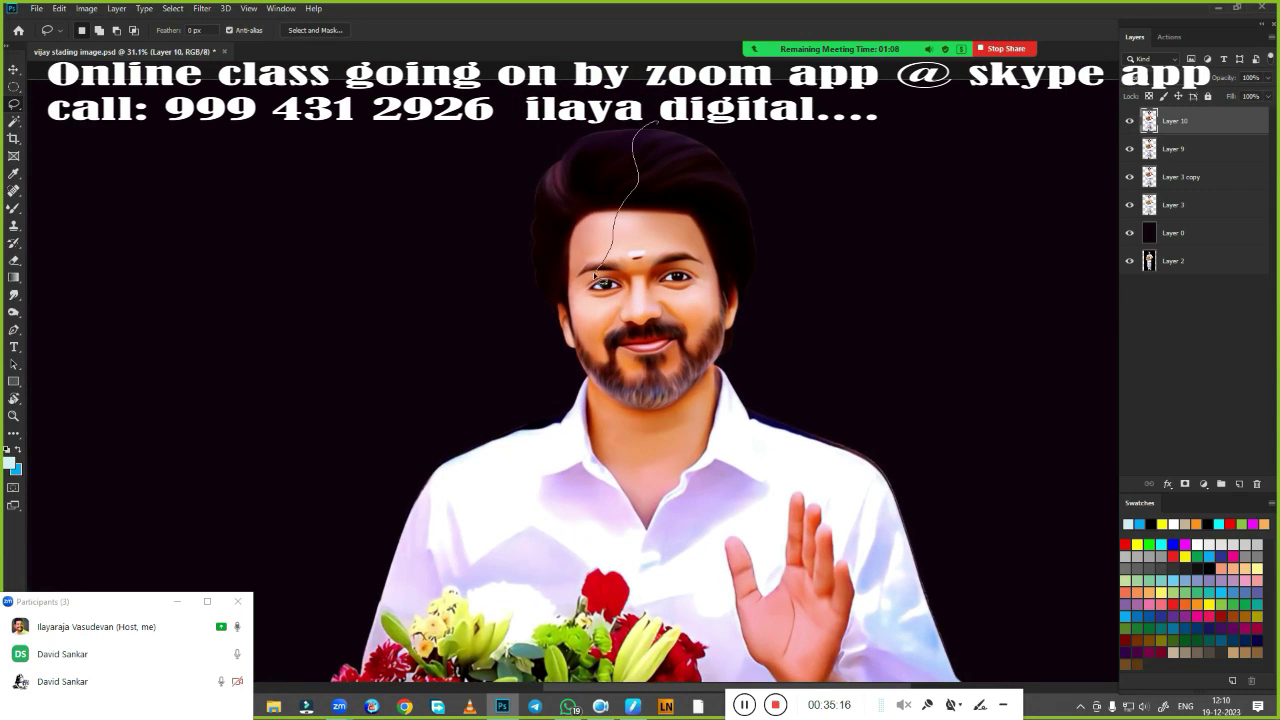
{"action": "left_click_drag", "start_coordinate": [650, 510], "coordinate": [285, 130]}
{"action": "key", "text": "shift+F6"}
{"action": "key", "text": "Return"}
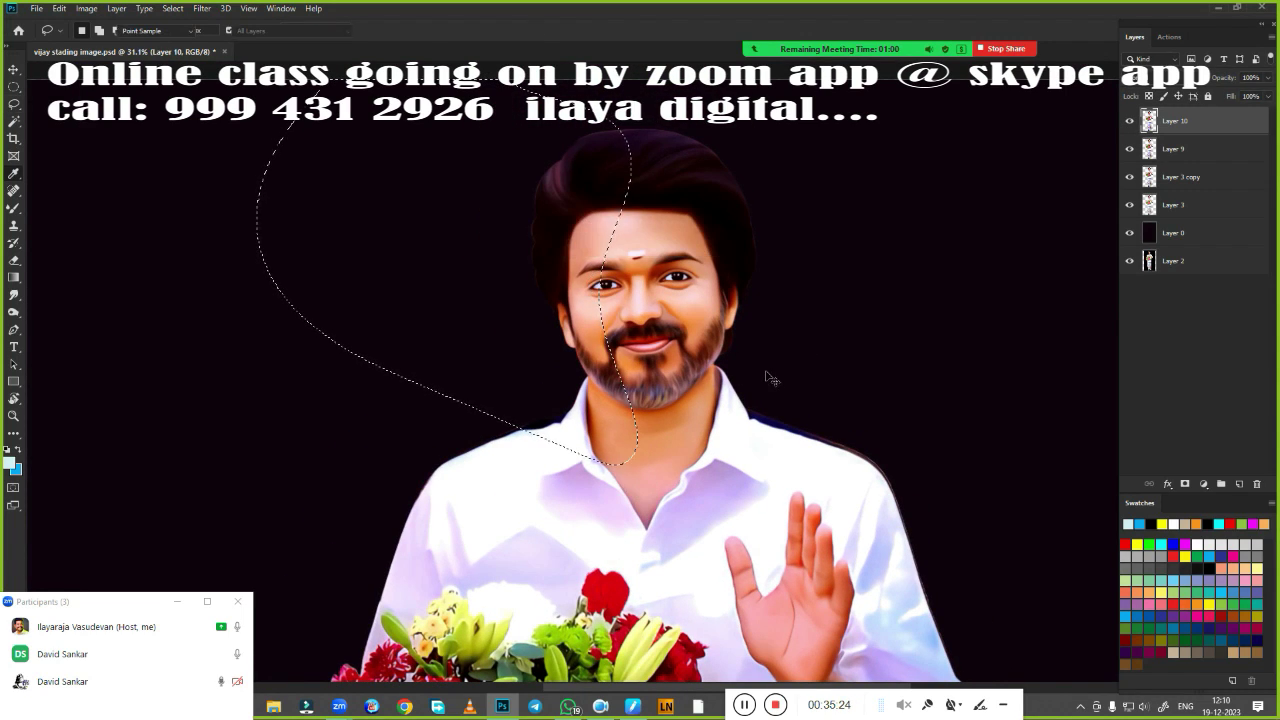
{"action": "key", "text": "ctrl+b"}
{"action": "left_click", "coordinate": [958, 274]}
{"action": "mouse_move", "coordinate": [921, 220]}
{"action": "left_mouse_down"}
{"action": "mouse_move", "coordinate": [933, 236]}
{"action": "mouse_move", "coordinate": [920, 237]}
{"action": "left_mouse_up"}
{"action": "key", "text": "Return"}
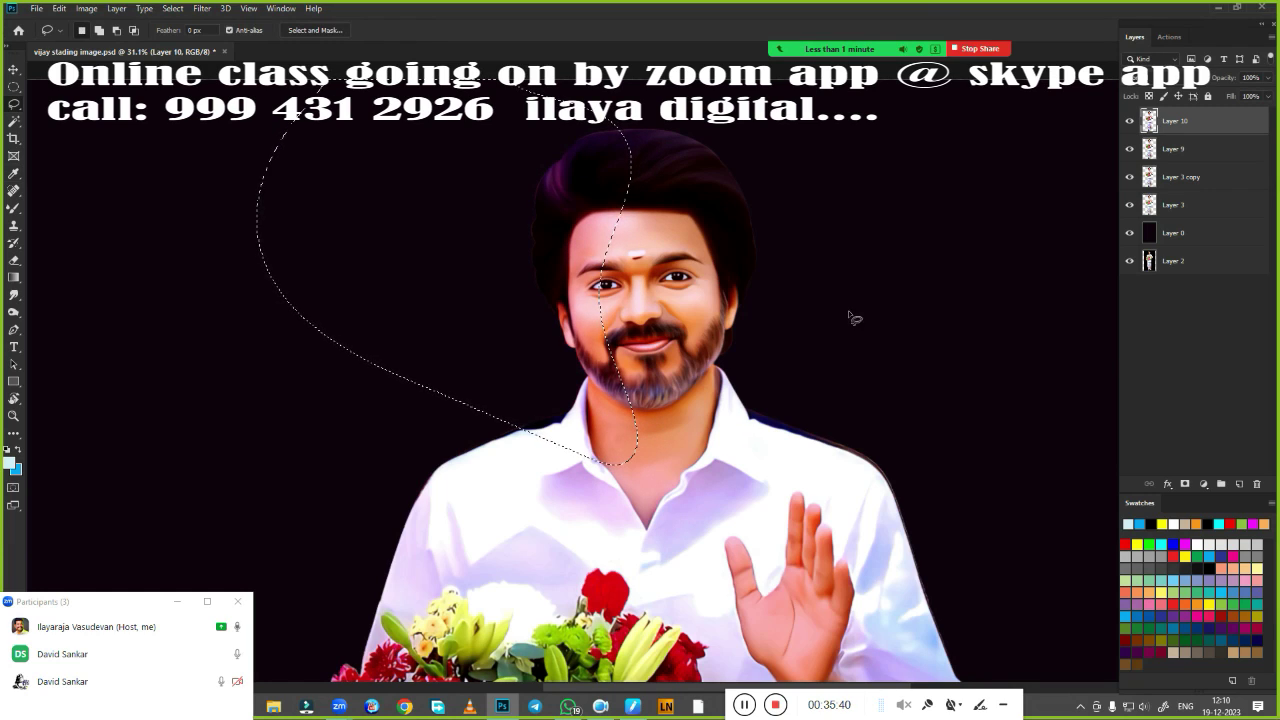
Lasso the right side of the face, shift its highlights toward yellow (Yellow-Blue -11), and deselect
{"action": "scroll", "coordinate": [826, 376], "scroll_direction": "down", "scroll_amount": 3}
{"action": "scroll", "coordinate": [826, 376], "scroll_direction": "up", "scroll_amount": 4}
{"action": "left_click_drag", "start_coordinate": [826, 376], "coordinate": [795, 410]}
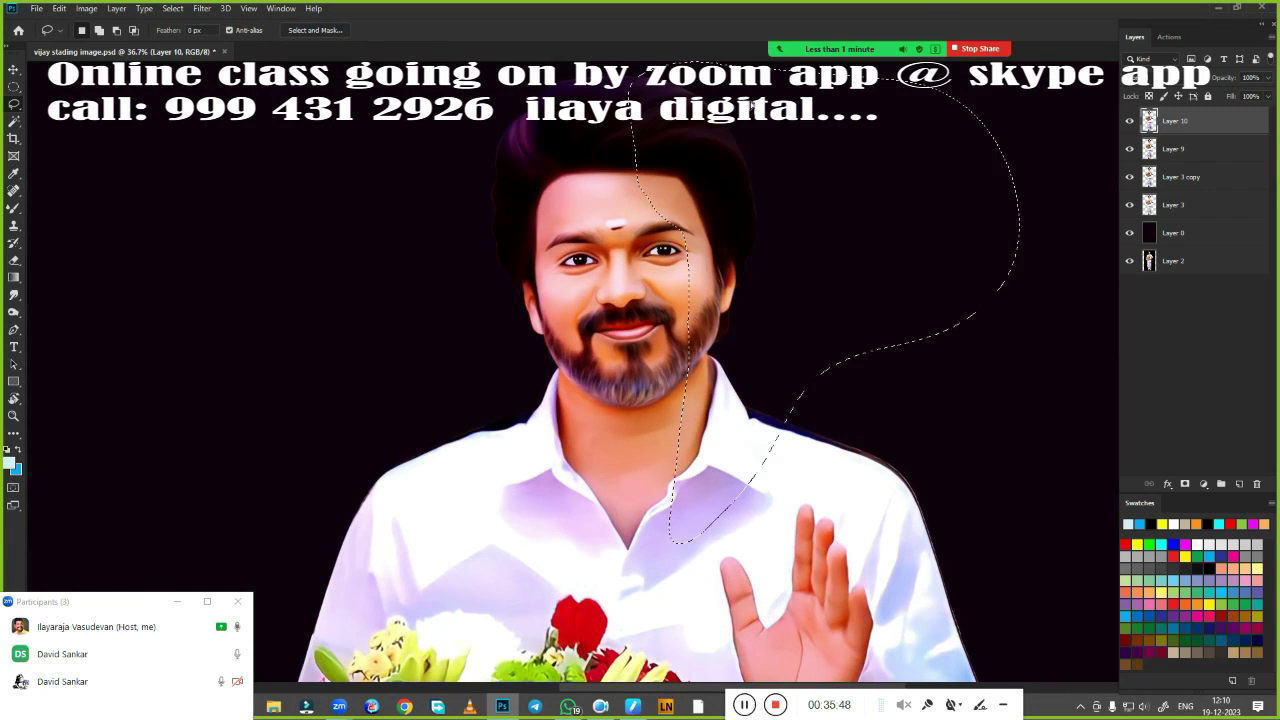
{"action": "key", "text": "ctrl+b"}
{"action": "left_click_drag", "start_coordinate": [912, 236], "coordinate": [914, 239]}
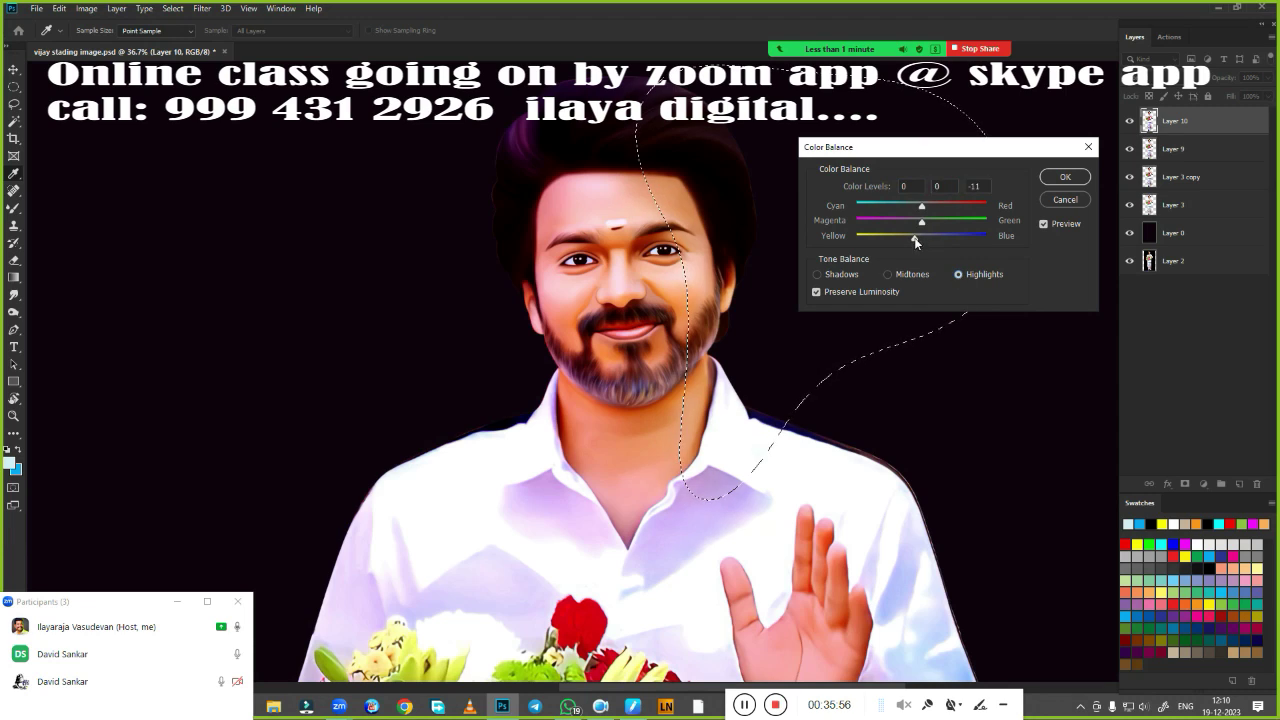
{"action": "key", "text": "alt+s"}
{"action": "key", "text": "Return"}
{"action": "key", "text": "ctrl+d"}
{"action": "scroll", "coordinate": [870, 412], "scroll_direction": "down", "scroll_amount": 3}
{"action": "scroll", "coordinate": [870, 412], "scroll_direction": "up", "scroll_amount": 3}
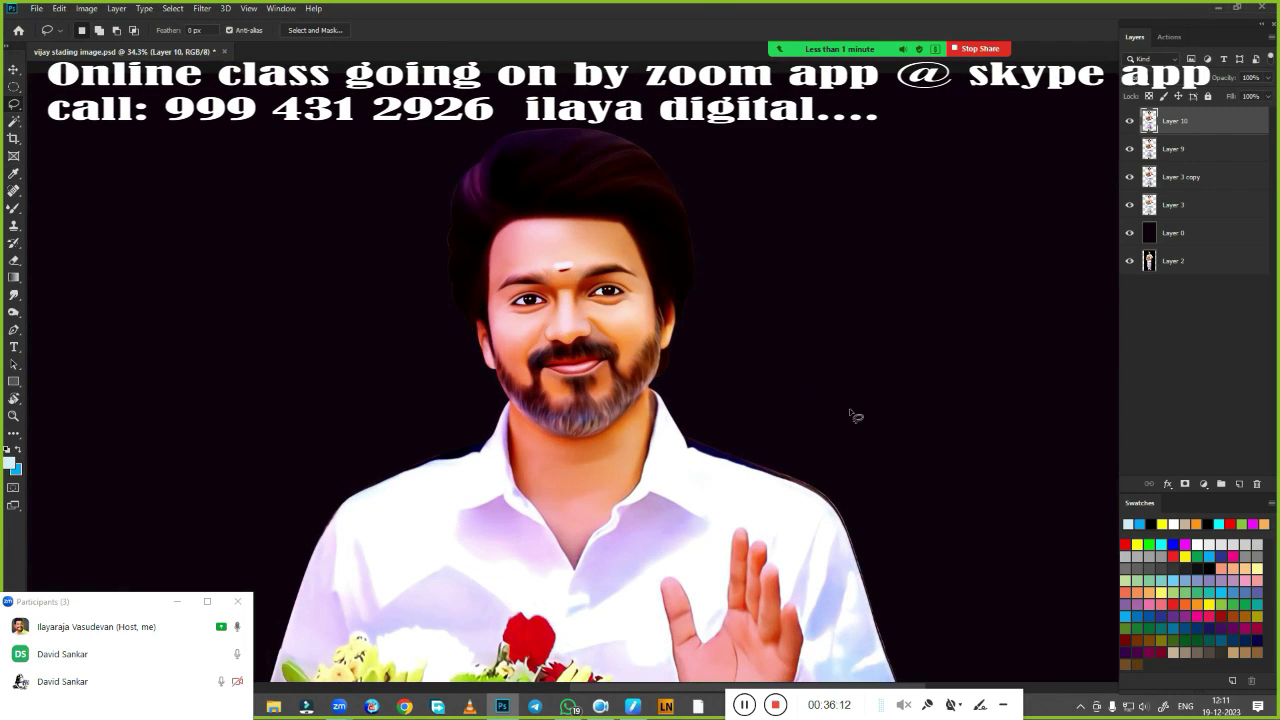
{"action": "scroll", "coordinate": [541, 330], "scroll_direction": "up", "scroll_amount": 5}
{"action": "scroll", "coordinate": [541, 330], "scroll_direction": "up", "scroll_amount": 2}
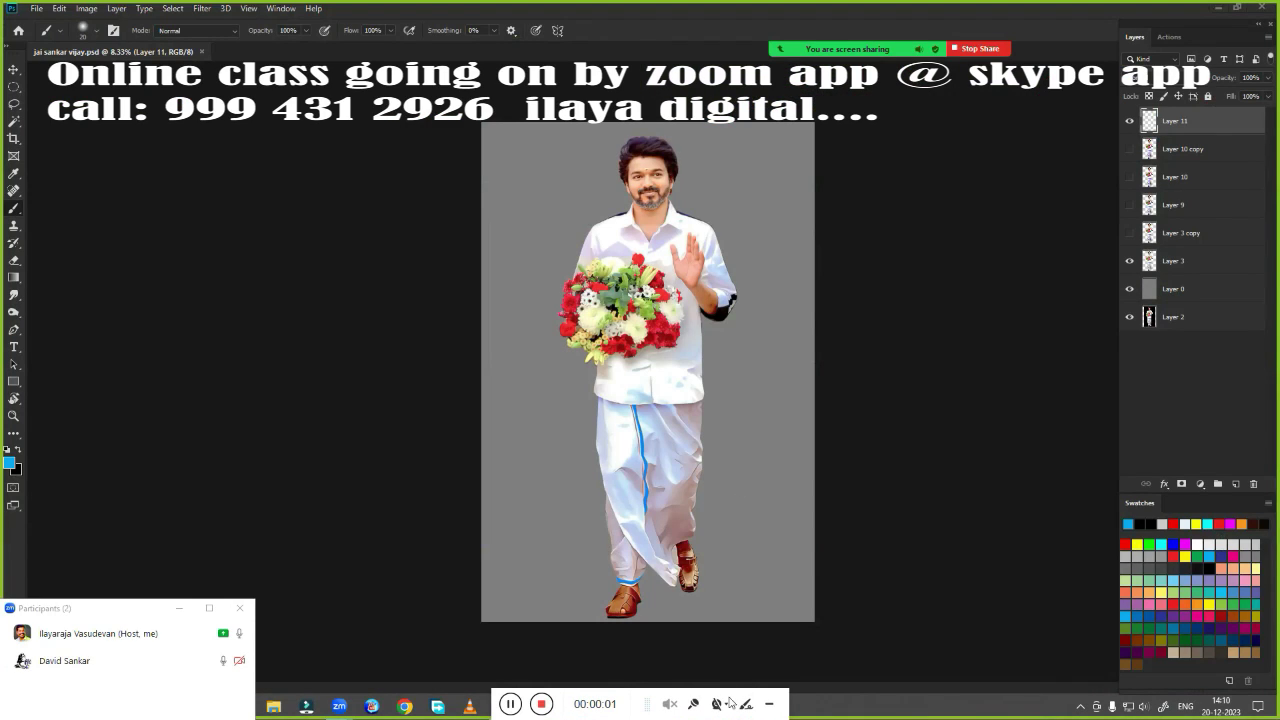
On Layer 10 copy, lasso and feather the skin patches on both sides of the nose
{"action": "left_click_drag", "start_coordinate": [654, 699], "coordinate": [893, 697]}
{"action": "scroll", "coordinate": [700, 250], "scroll_direction": "up", "scroll_amount": 2}
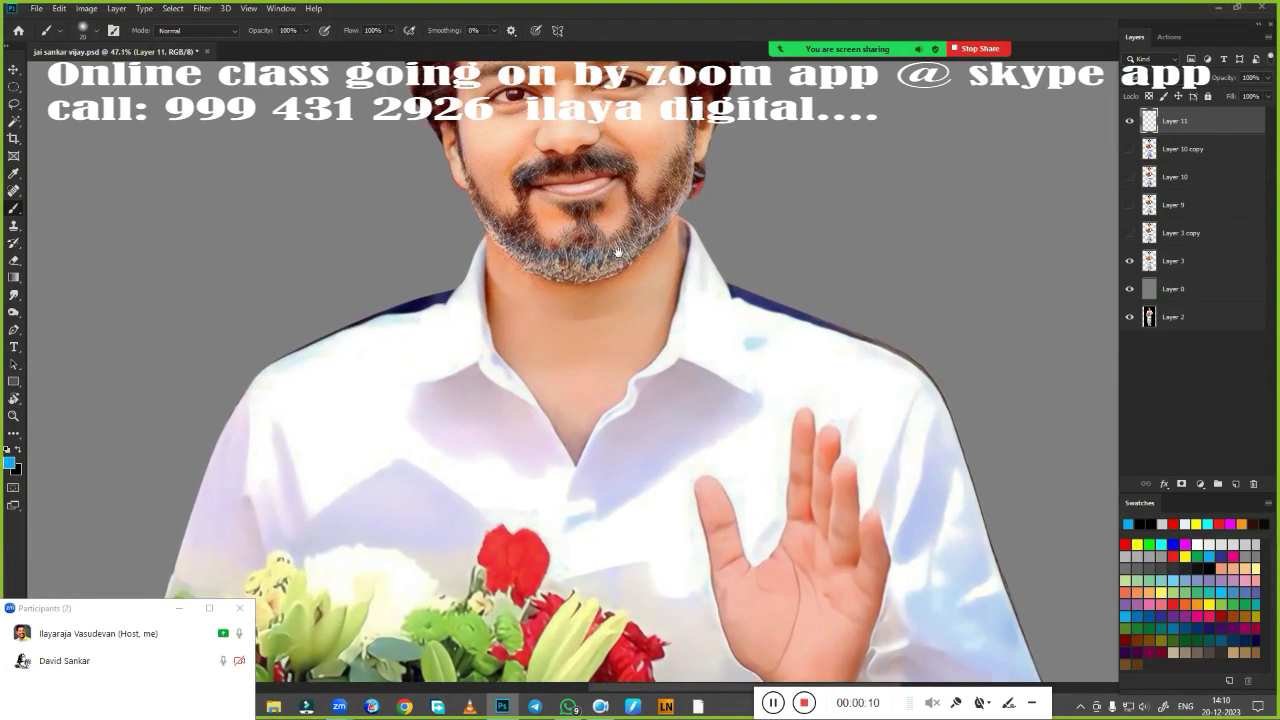
{"action": "scroll", "coordinate": [660, 260], "scroll_direction": "up", "scroll_amount": 2}
{"action": "scroll", "coordinate": [630, 270], "scroll_direction": "up", "scroll_amount": 2}
{"action": "scroll", "coordinate": [607, 278], "scroll_direction": "up", "scroll_amount": 2}
{"action": "scroll", "coordinate": [607, 278], "scroll_direction": "down", "scroll_amount": 1}
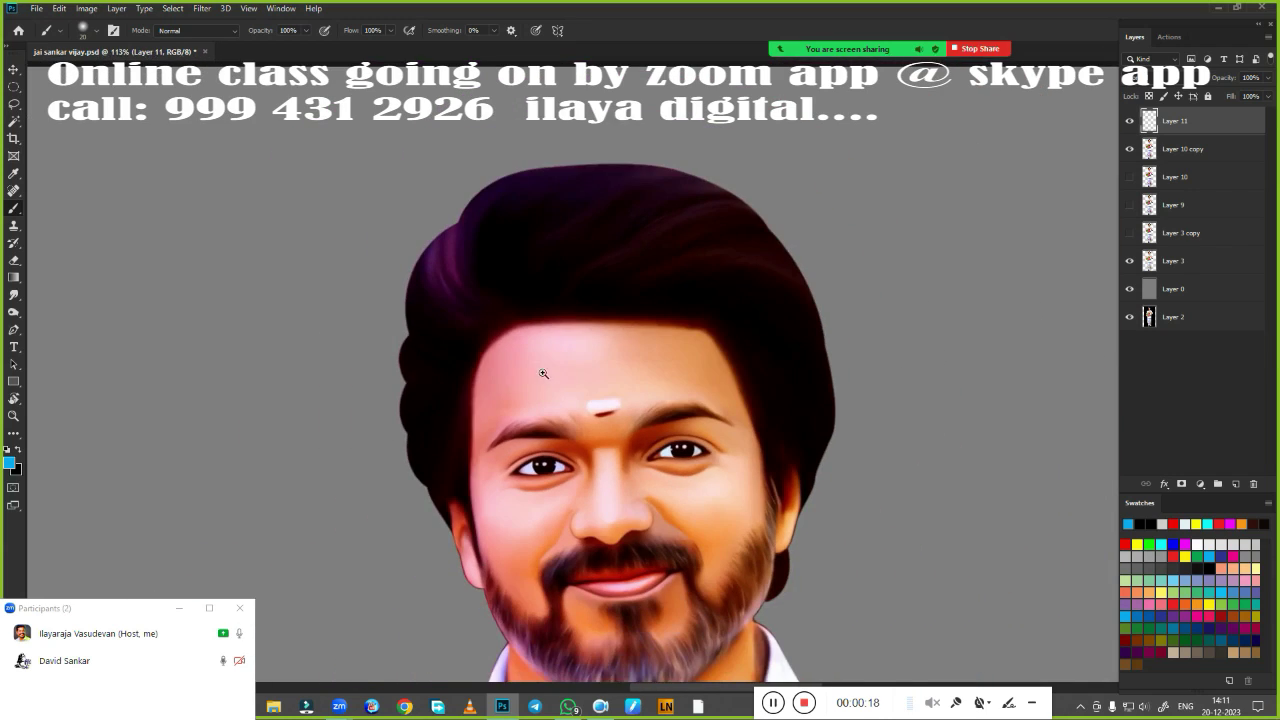
{"action": "scroll", "coordinate": [531, 374], "scroll_direction": "down", "scroll_amount": 1}
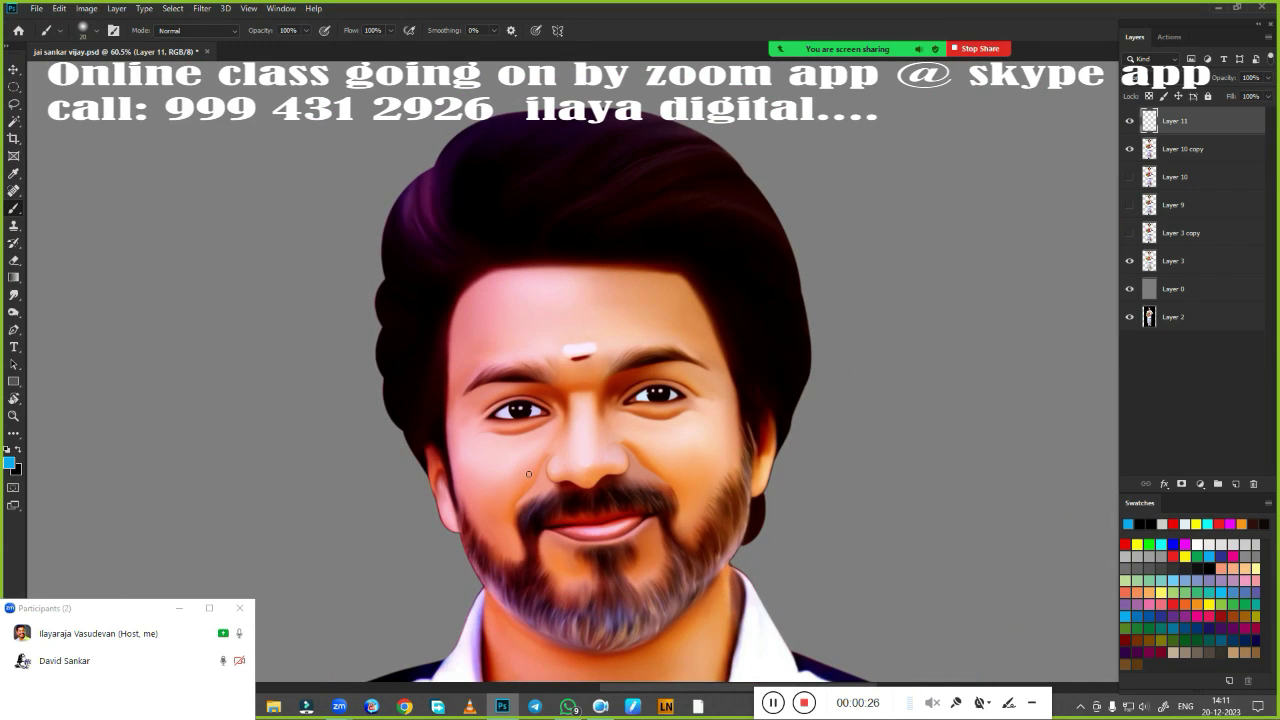
{"action": "left_click", "coordinate": [1183, 148]}
{"action": "scroll", "coordinate": [612, 420], "scroll_direction": "up", "scroll_amount": 5}
{"action": "key", "text": "l"}
{"action": "left_click_drag", "start_coordinate": [375, 252], "coordinate": [290, 406]}
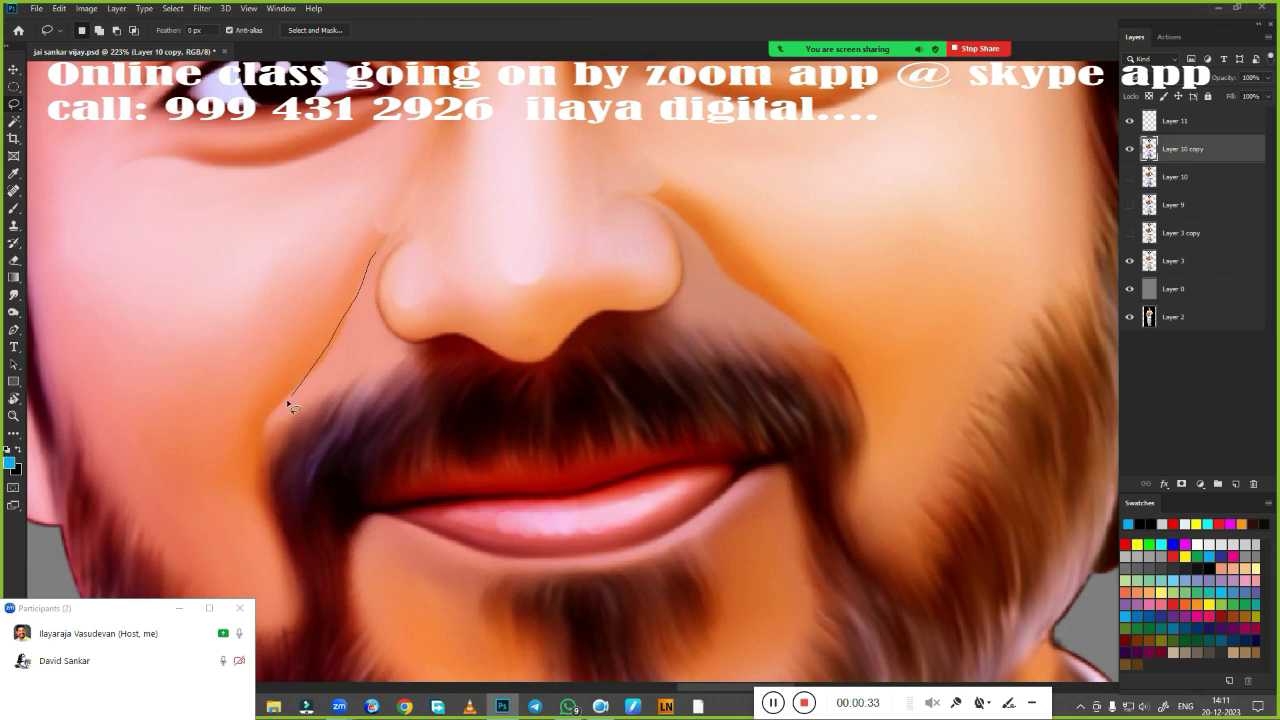
{"action": "mouse_move", "coordinate": [648, 200]}
{"action": "left_mouse_down"}
{"action": "mouse_move", "coordinate": [677, 245]}
{"action": "mouse_move", "coordinate": [672, 291]}
{"action": "left_mouse_up"}
{"action": "key", "text": "shift+F6"}
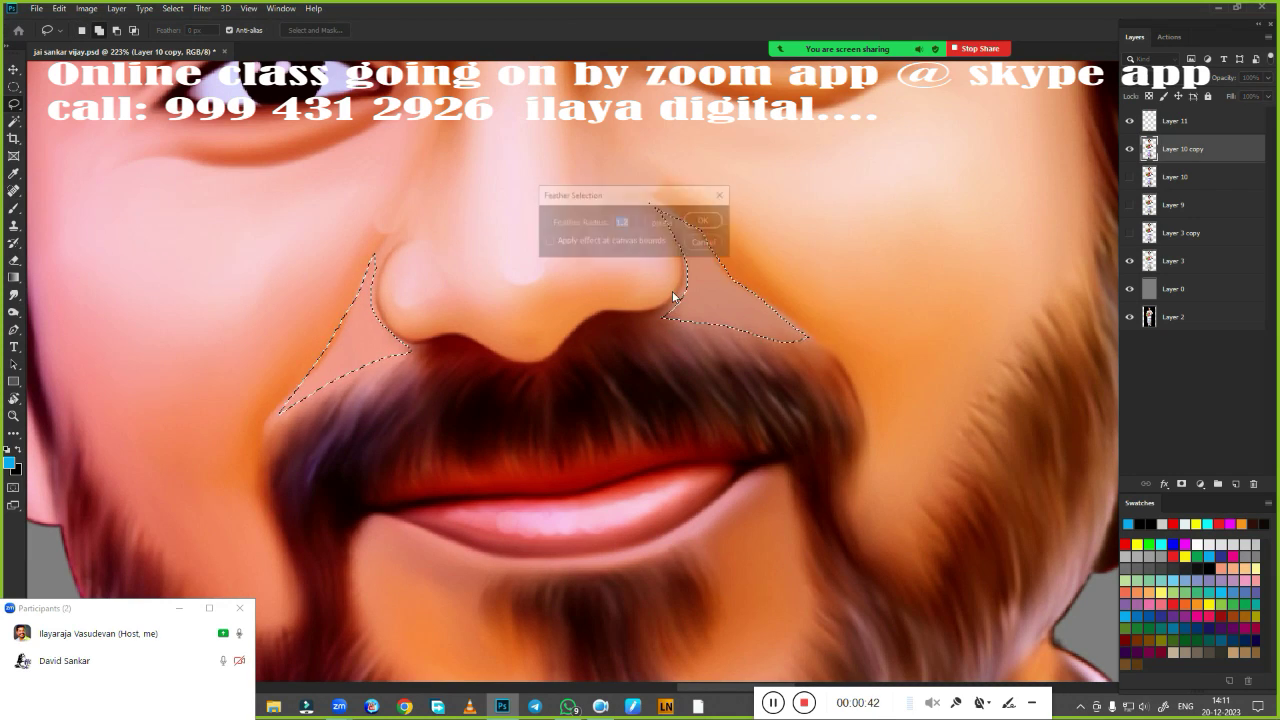
{"action": "key", "text": "Return"}
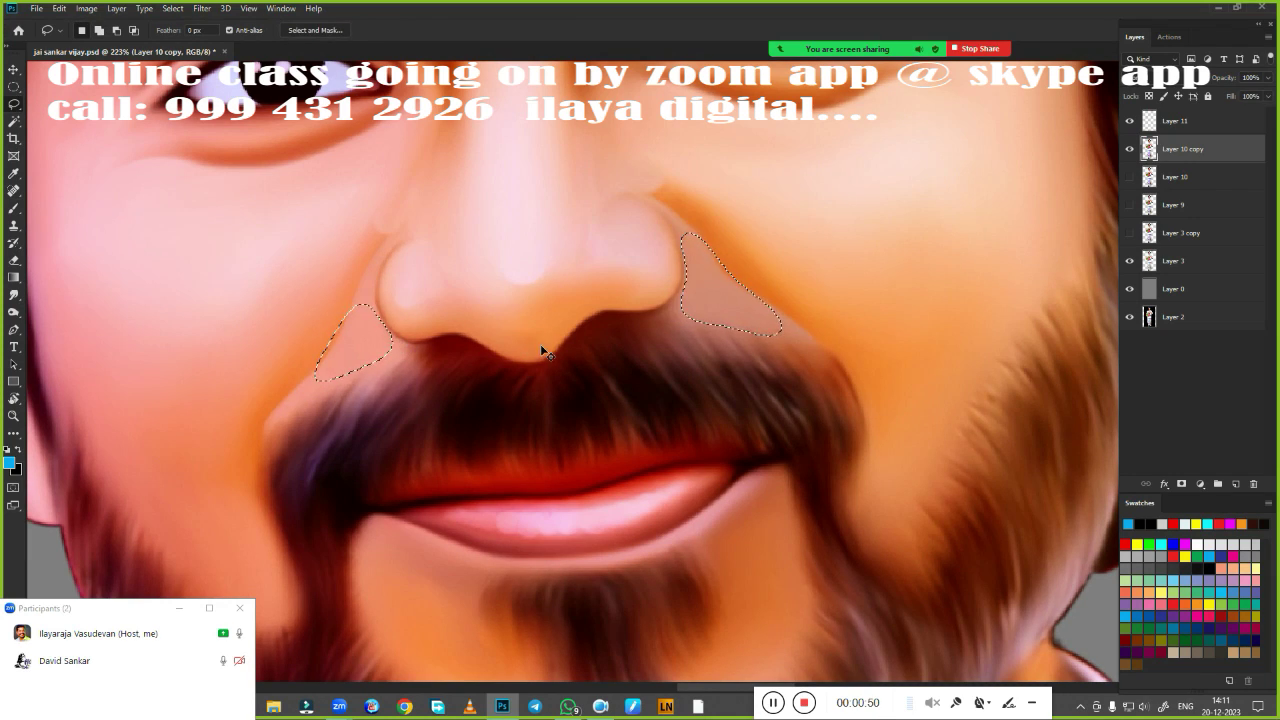
Shift the patches' colour balance -30 toward cyan, deselect and zoom out to the whole face
{"action": "key", "text": "ctrl+b"}
{"action": "key", "text": "Return"}
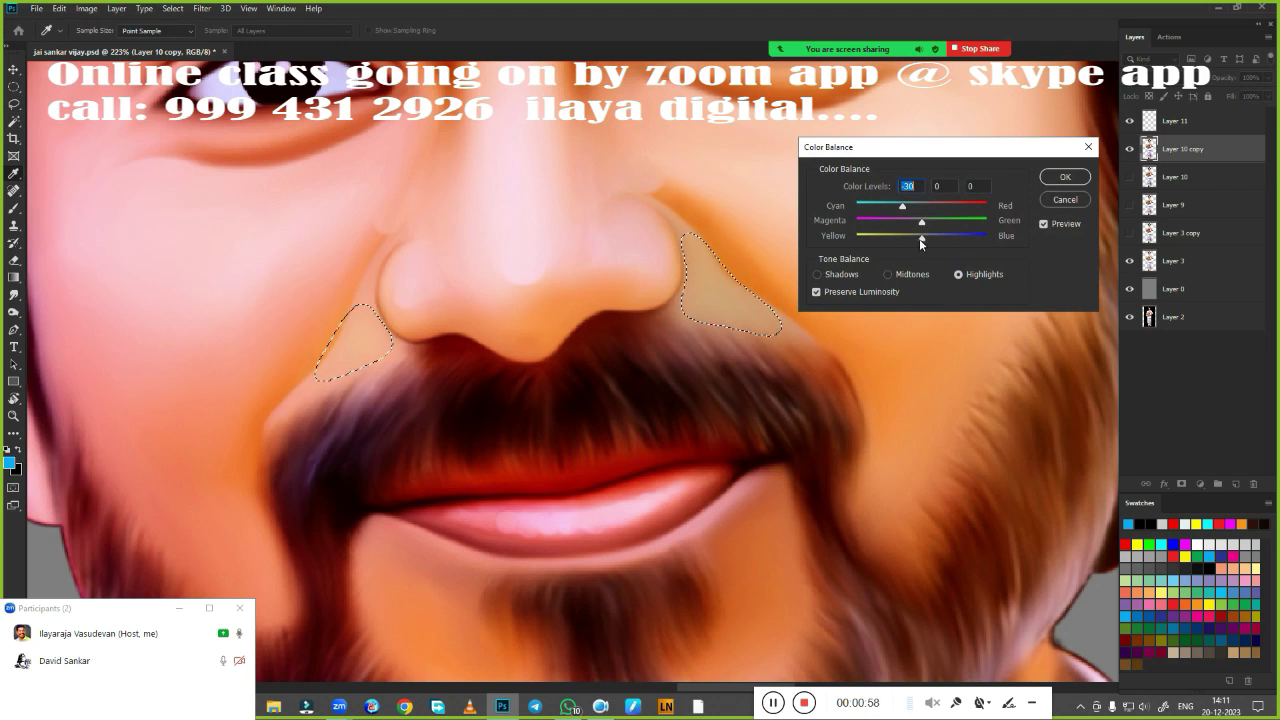
{"action": "key", "text": "ctrl+d"}
{"action": "key", "text": "ctrl+0"}
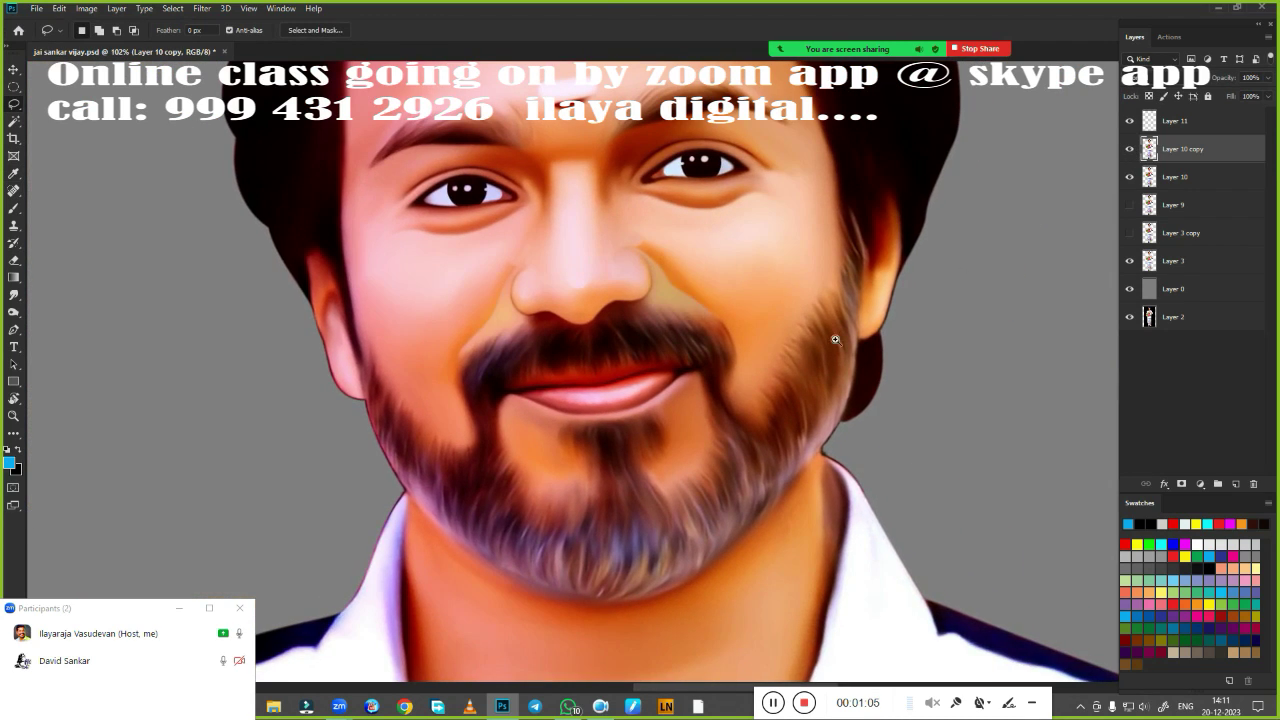
{"action": "scroll", "coordinate": [586, 349], "scroll_direction": "down", "scroll_amount": 5}
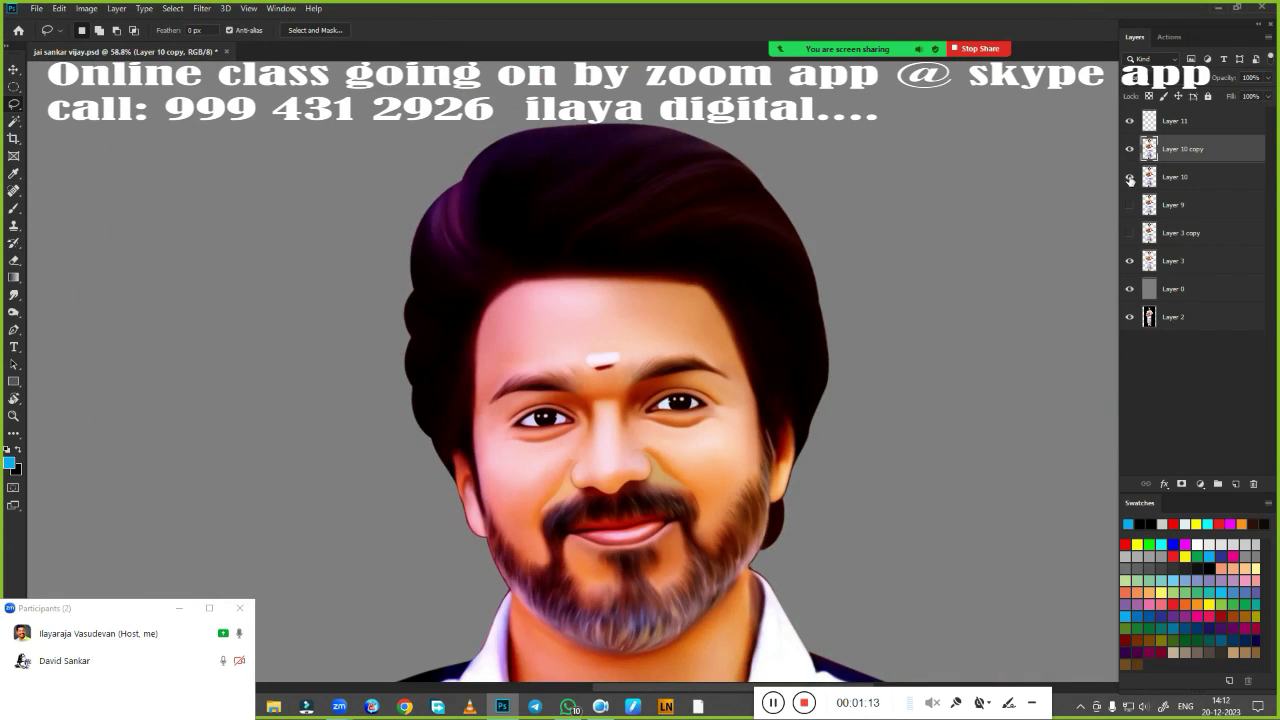
Set red as the foreground colour and choose a regular brush preset
{"action": "key", "text": "b"}
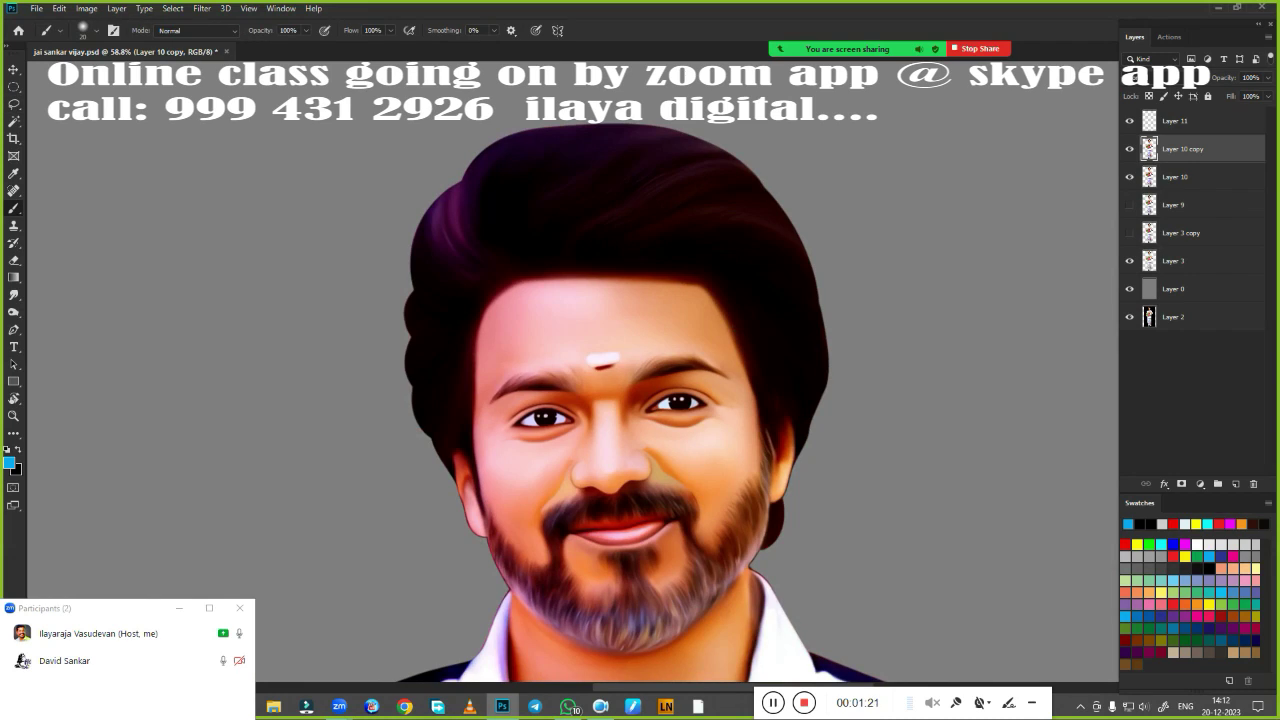
{"action": "right_click", "coordinate": [586, 292]}
{"action": "key", "text": "shift+b"}
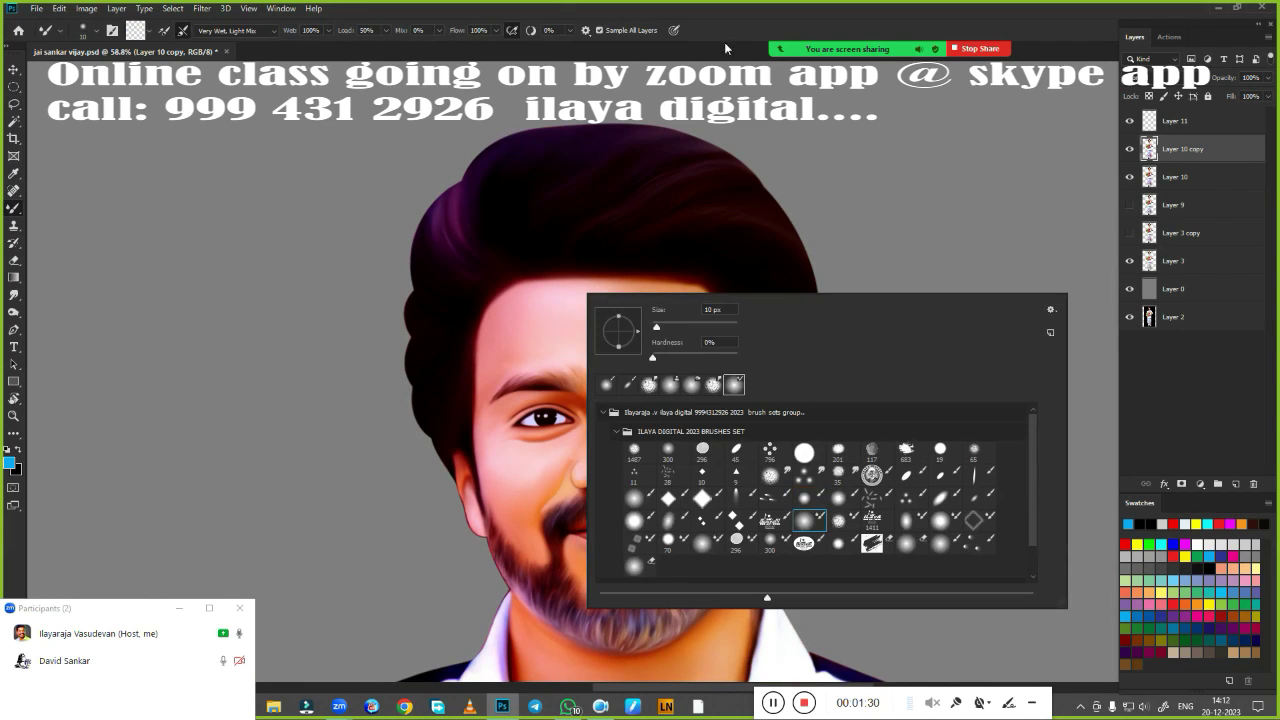
{"action": "key", "text": "Escape"}
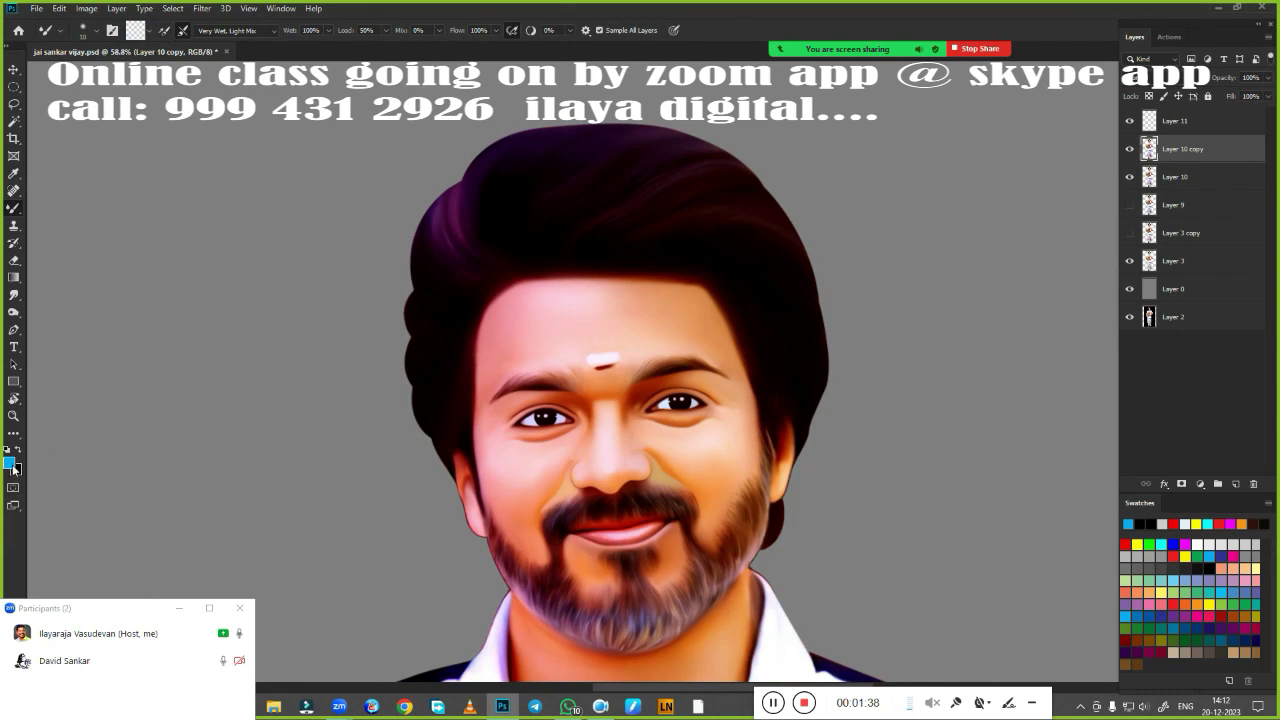
{"action": "left_click", "coordinate": [10, 463]}
{"action": "left_click", "coordinate": [1173, 523]}
{"action": "left_click", "coordinate": [1077, 334]}
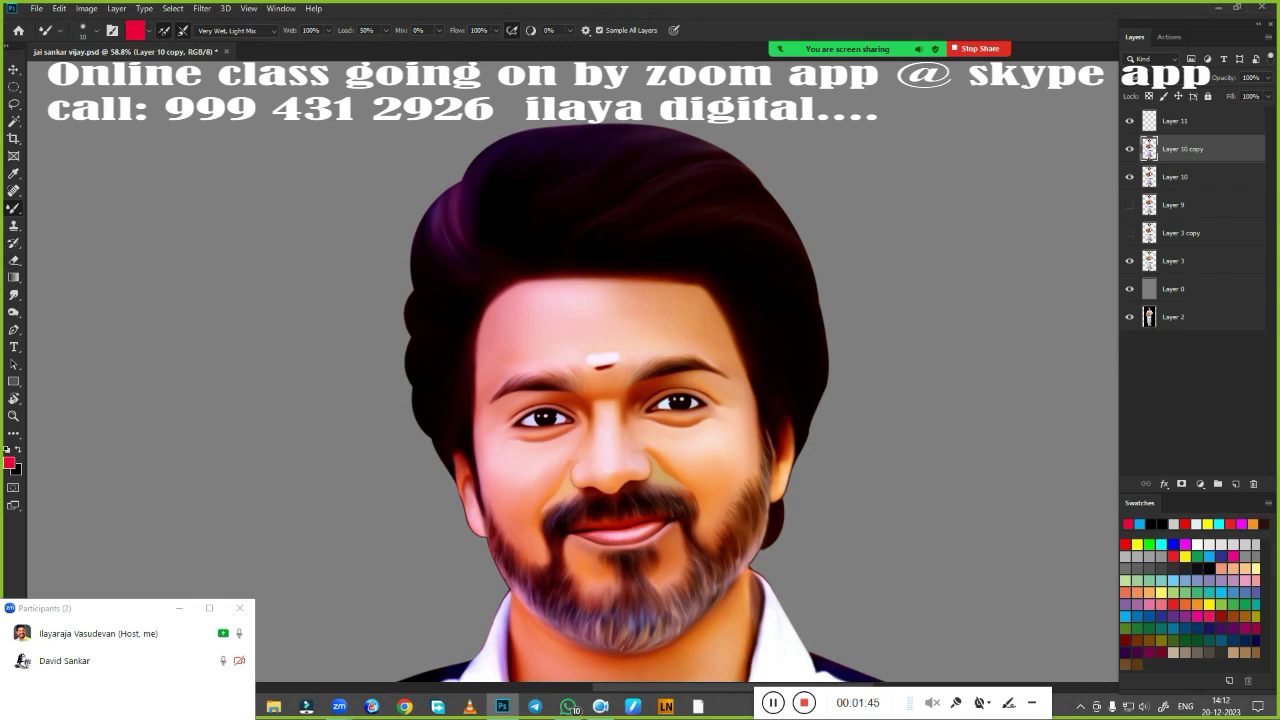
{"action": "right_click", "coordinate": [606, 294]}
{"action": "double_click", "coordinate": [836, 484]}
{"action": "key", "text": "shift+b"}
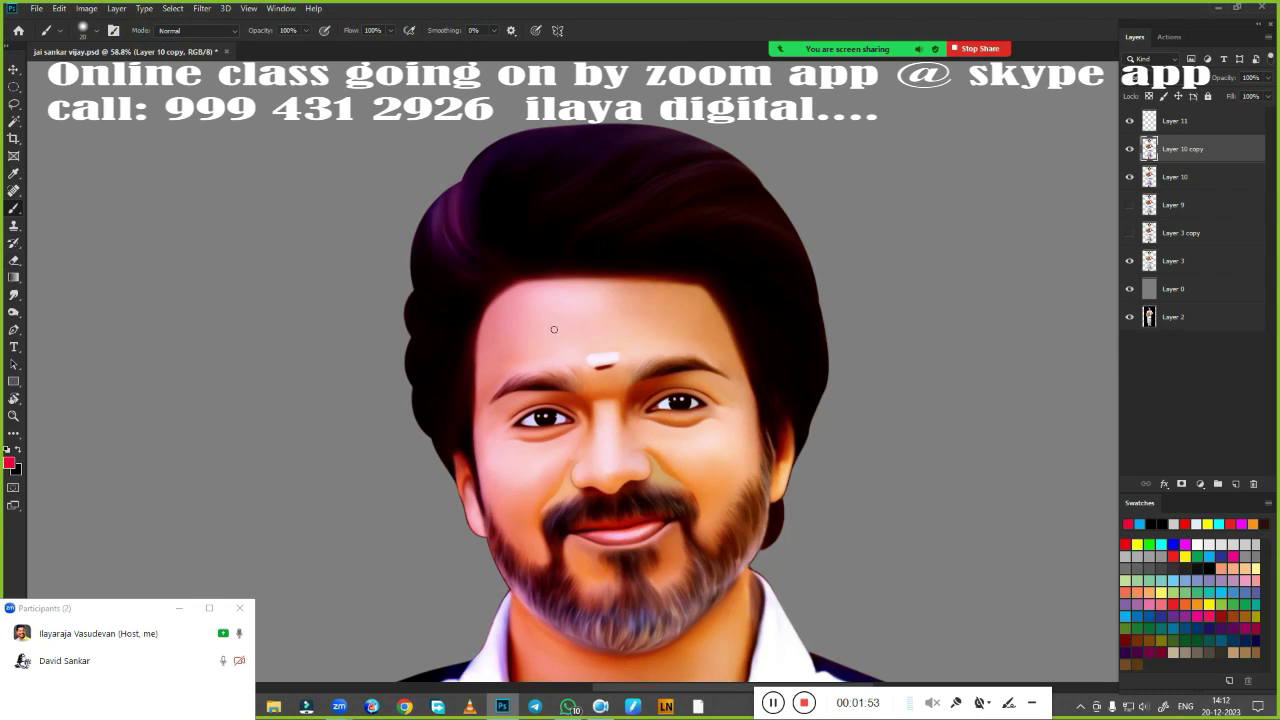
Hide Layer 10 and Layer 10 copy to reveal the original photo's hairline
{"action": "left_click_drag", "start_coordinate": [1130, 148], "coordinate": [1130, 176]}
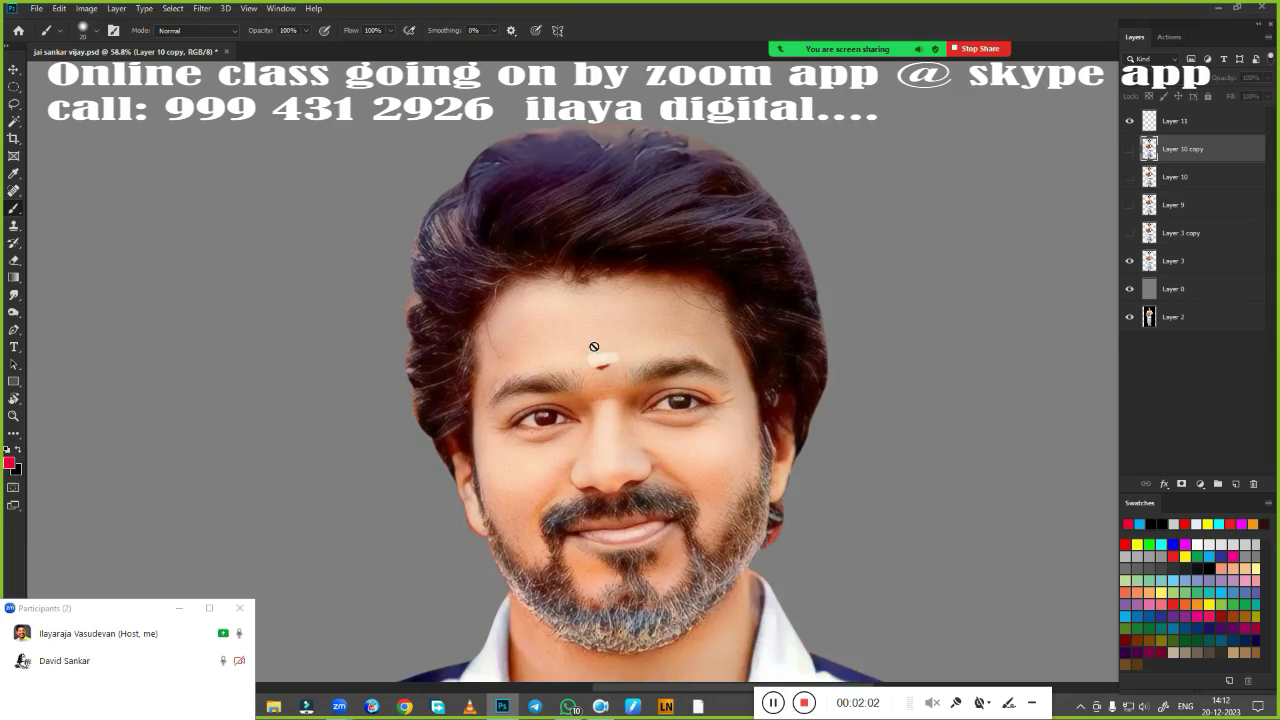
{"action": "scroll", "coordinate": [594, 347], "scroll_direction": "up", "scroll_amount": 5}
{"action": "mouse_move", "coordinate": [546, 414]}
{"action": "left_mouse_down"}
{"action": "mouse_move", "coordinate": [634, 457]}
{"action": "mouse_move", "coordinate": [532, 355]}
{"action": "left_mouse_up"}
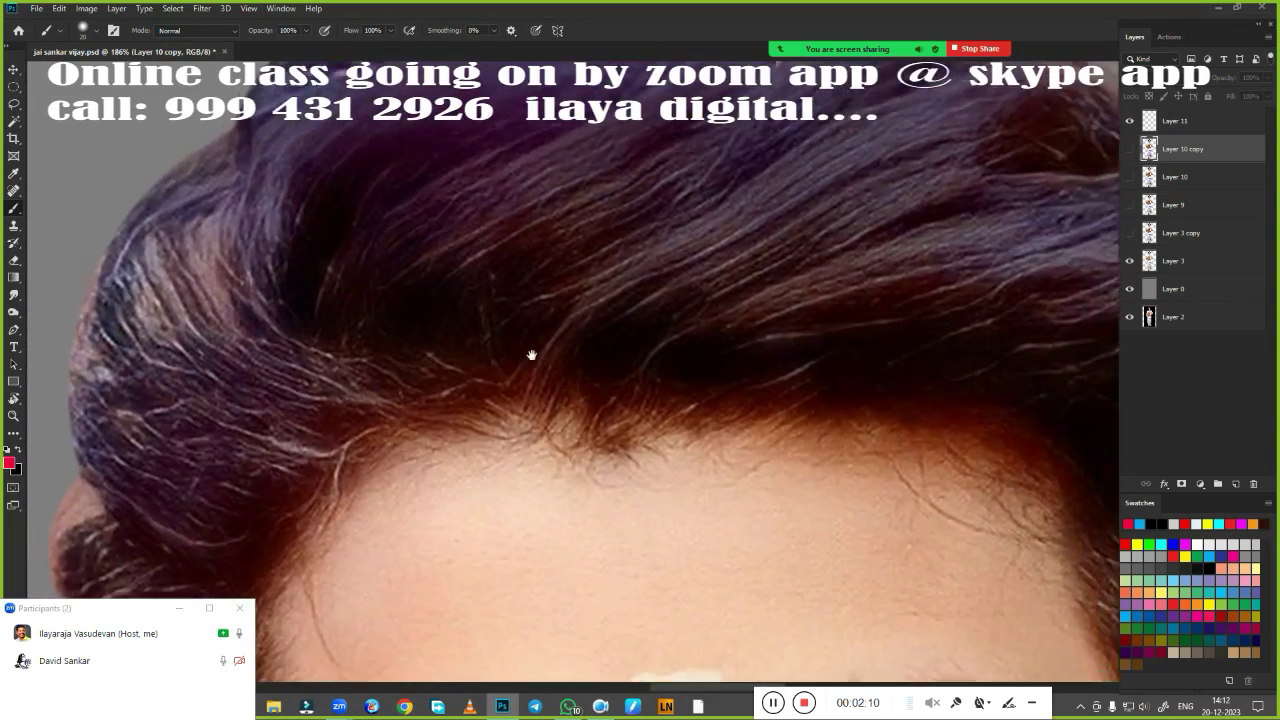
{"action": "scroll", "coordinate": [489, 309], "scroll_direction": "down", "scroll_amount": 5}
{"action": "scroll", "coordinate": [585, 386], "scroll_direction": "up", "scroll_amount": 5}
Set the Huion Digital Pen pressure curve to Hard
{"action": "left_click", "coordinate": [633, 706]}
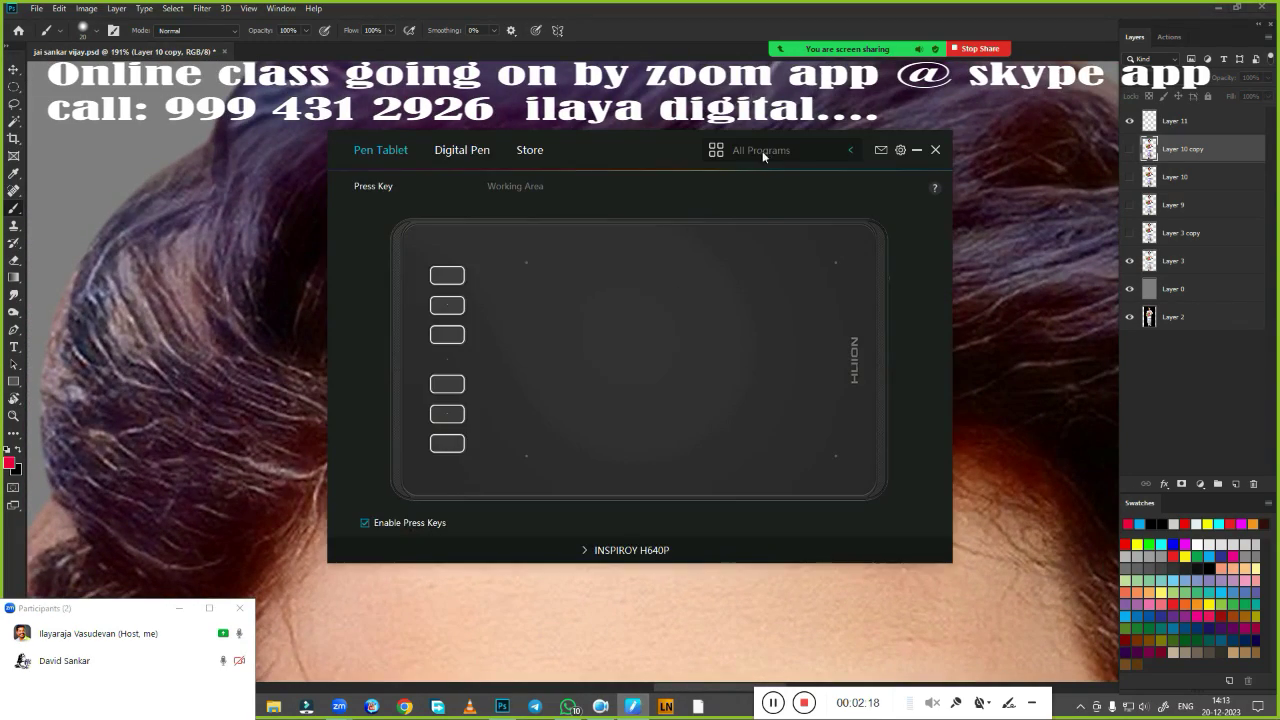
{"action": "left_click", "coordinate": [478, 152]}
{"action": "left_click_drag", "start_coordinate": [448, 408], "coordinate": [455, 411]}
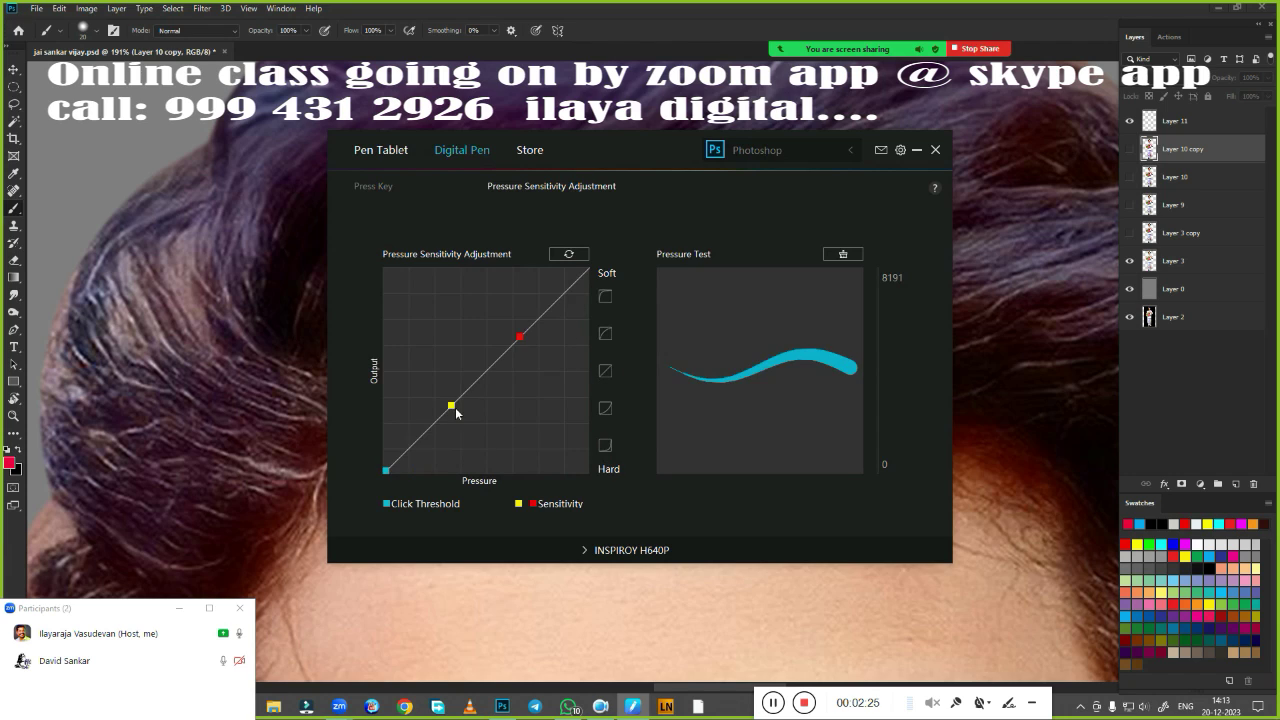
{"action": "left_click", "coordinate": [605, 445]}
{"action": "left_click", "coordinate": [935, 149]}
Make Layer 11 active and pick a brush preset for painting strands
{"action": "left_click", "coordinate": [1134, 123]}
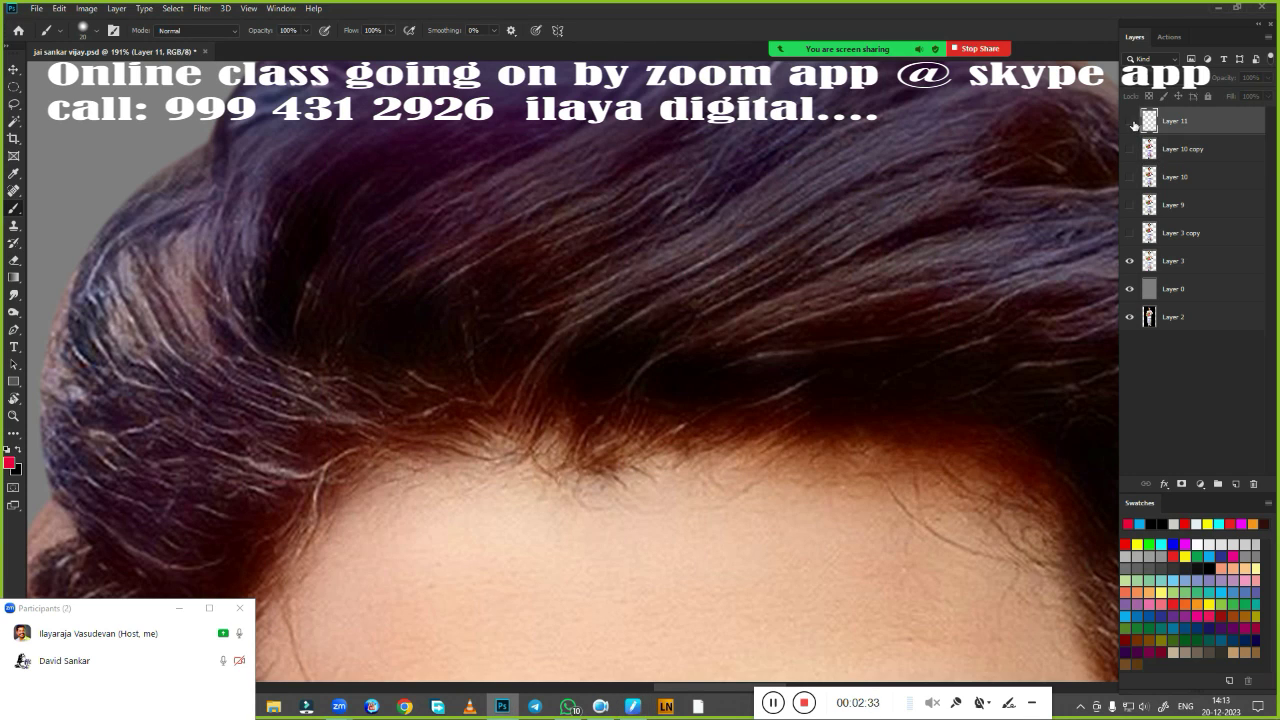
{"action": "scroll", "coordinate": [1094, 508], "scroll_direction": "down", "scroll_amount": 5}
{"action": "scroll", "coordinate": [1094, 508], "scroll_direction": "up", "scroll_amount": 5}
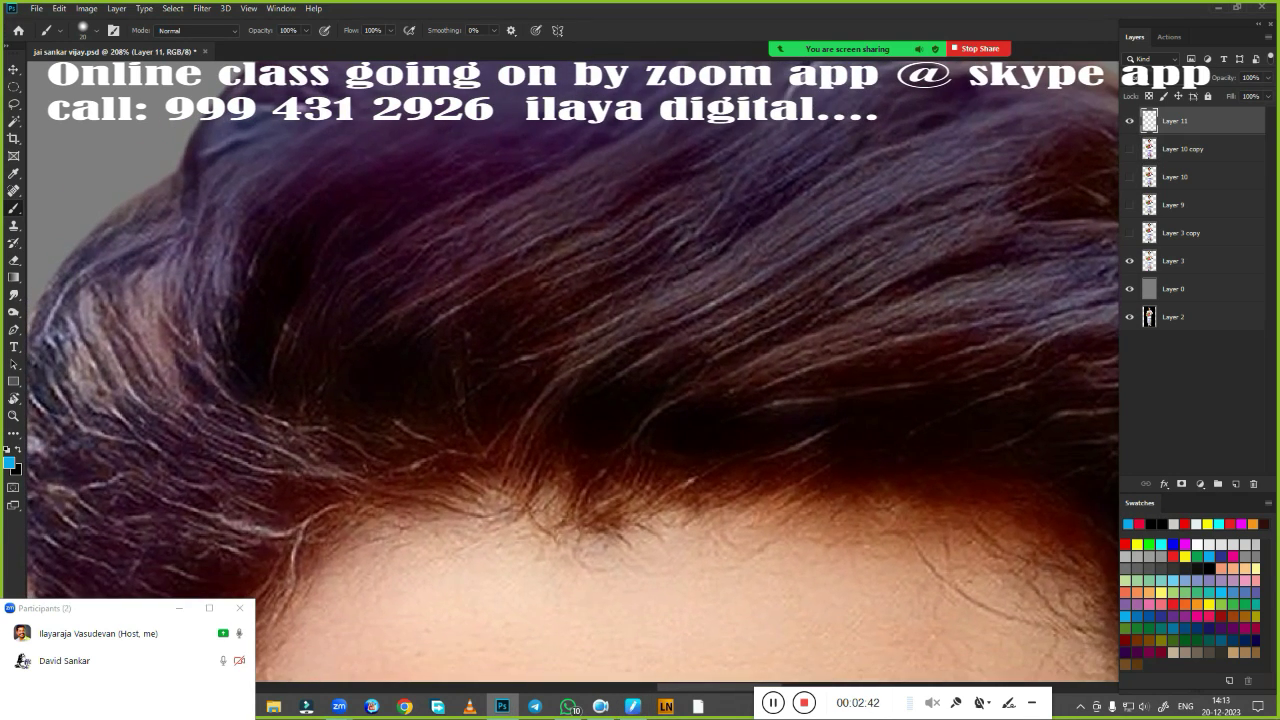
{"action": "right_click", "coordinate": [444, 244]}
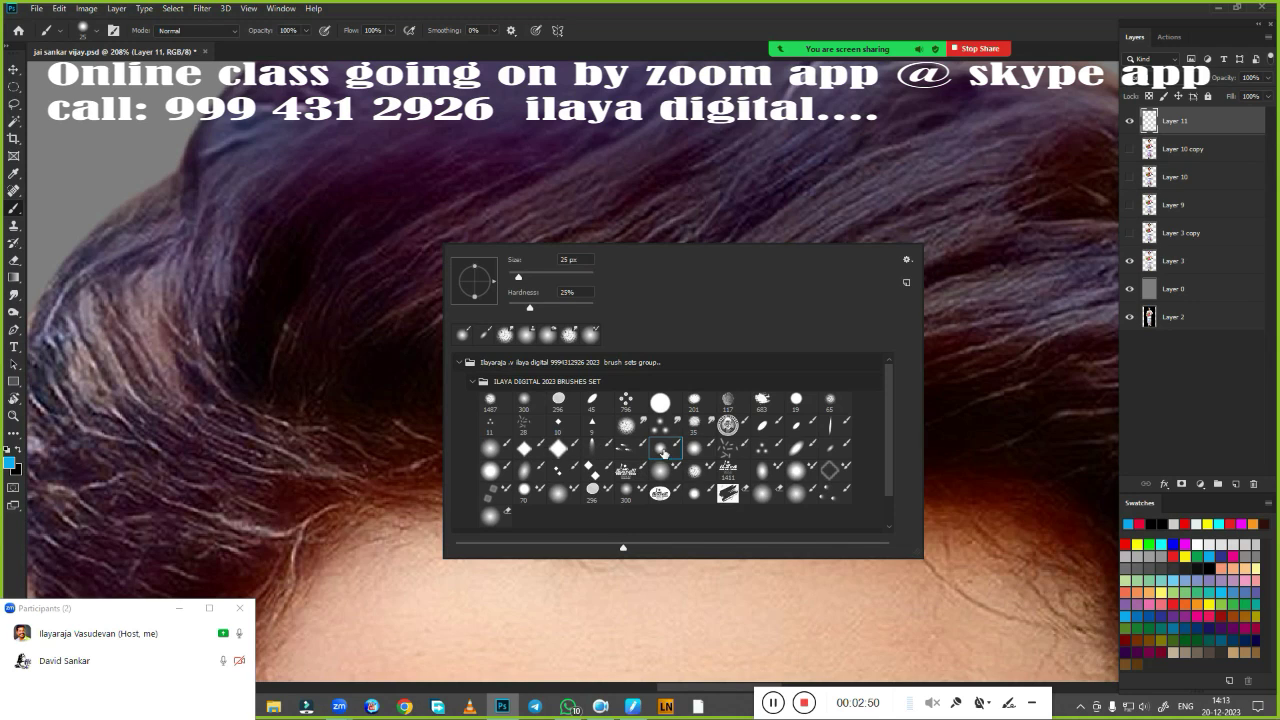
{"action": "double_click", "coordinate": [667, 445]}
{"action": "scroll", "coordinate": [530, 482], "scroll_direction": "down", "scroll_amount": 5}
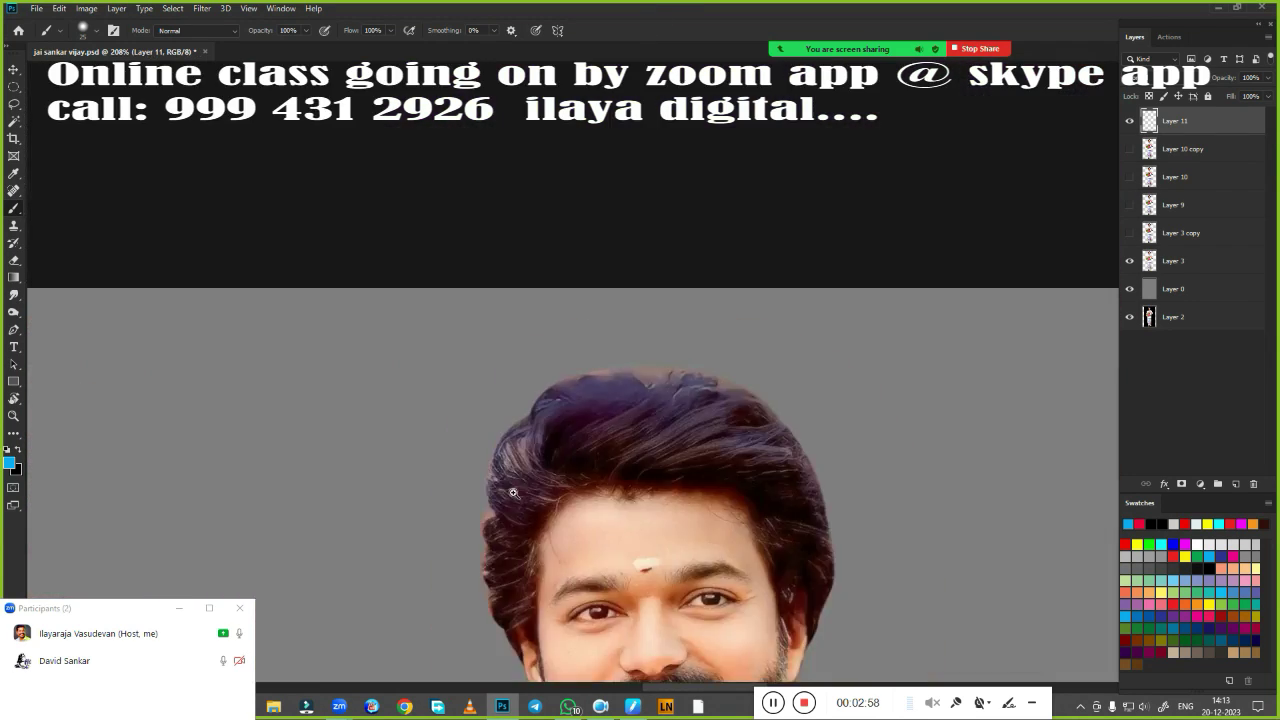
{"action": "scroll", "coordinate": [530, 482], "scroll_direction": "up", "scroll_amount": 6}
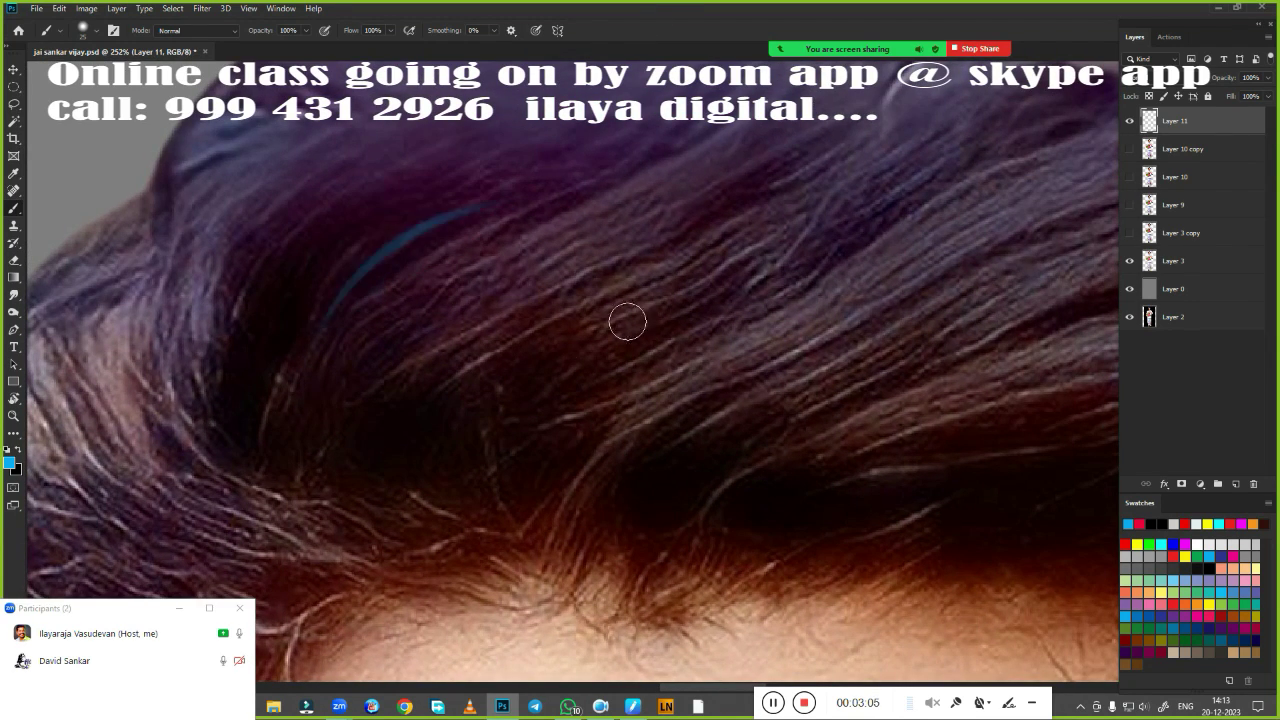
Paint thin blue strands down the upper hair, undoing the ones that are too thick
{"action": "left_click_drag", "start_coordinate": [452, 240], "coordinate": [322, 424]}
{"action": "left_click_drag", "start_coordinate": [418, 272], "coordinate": [328, 352]}
{"action": "scroll", "coordinate": [514, 477], "scroll_direction": "up", "scroll_amount": 3}
{"action": "key", "text": "ctrl+z"}
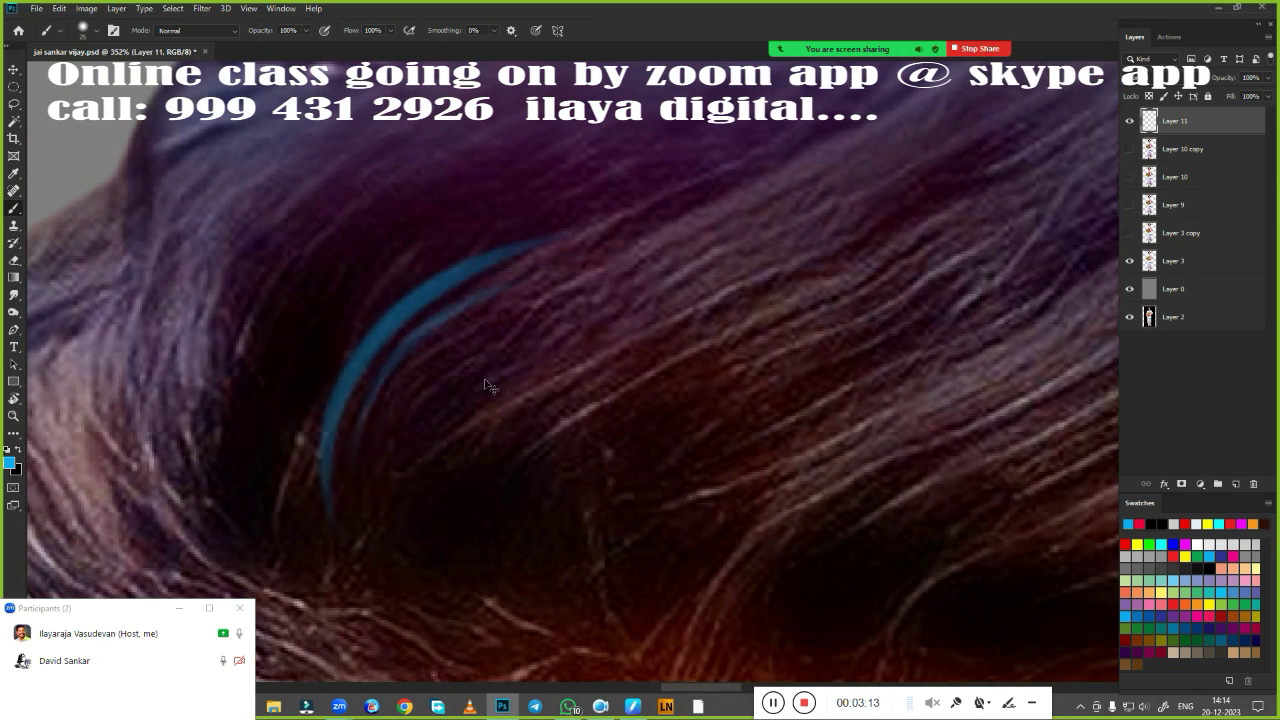
{"action": "key", "text": "ctrl+z"}
{"action": "left_click_drag", "start_coordinate": [428, 230], "coordinate": [305, 500]}
{"action": "key", "text": "ctrl+z"}
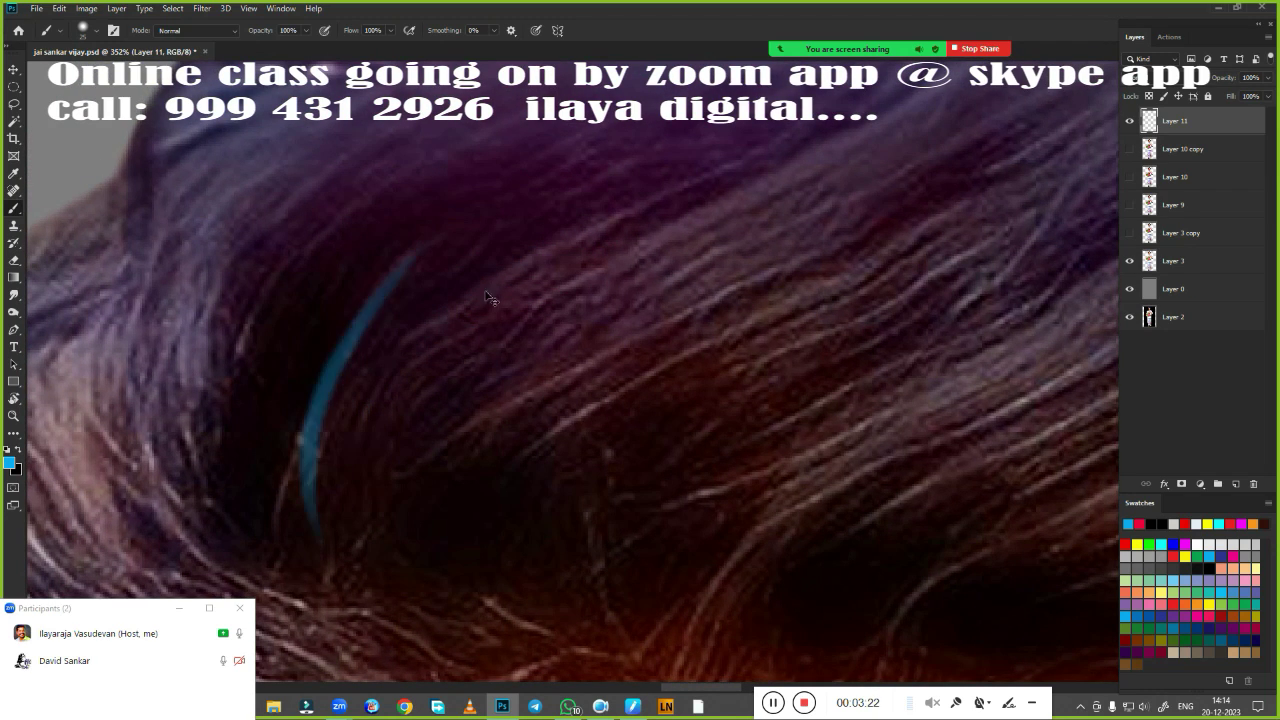
{"action": "left_click_drag", "start_coordinate": [357, 550], "coordinate": [380, 320]}
{"action": "left_click_drag", "start_coordinate": [434, 571], "coordinate": [430, 350]}
Add more thin blue strands over the hairline, undoing the last attempt
{"action": "scroll", "coordinate": [617, 515], "scroll_direction": "down", "scroll_amount": 3}
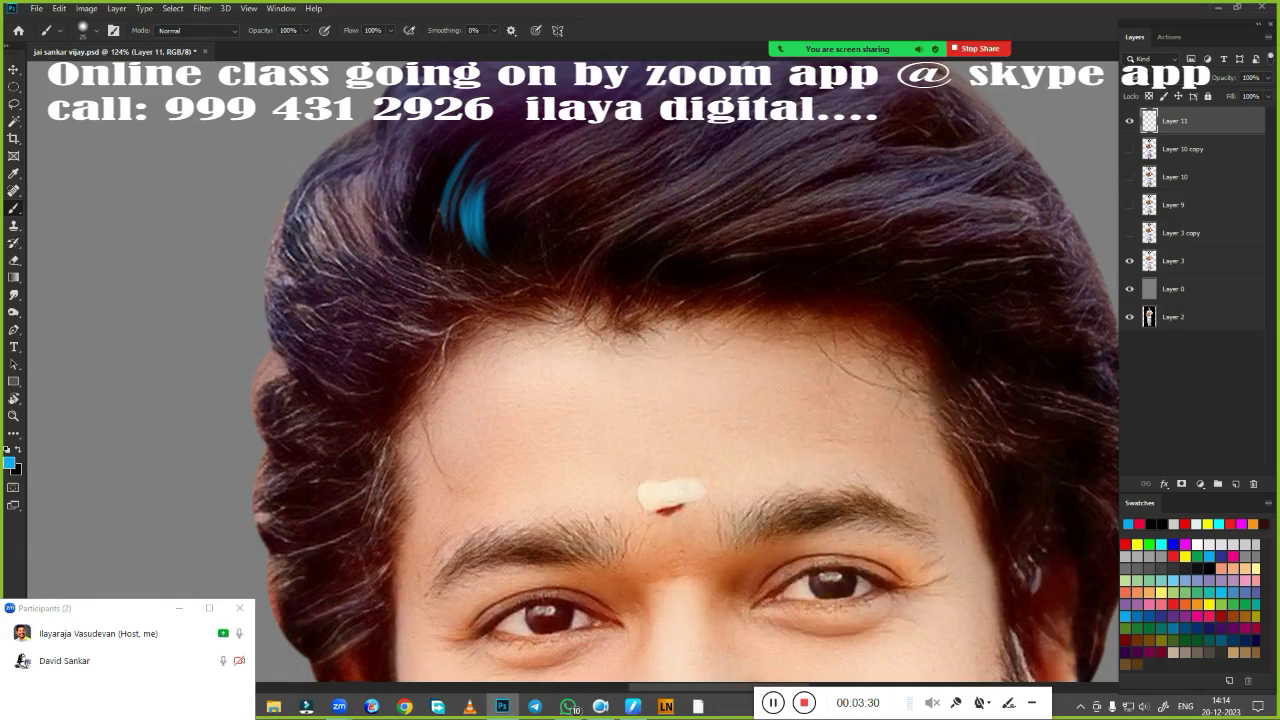
{"action": "right_click", "coordinate": [600, 325]}
{"action": "key", "text": "Escape"}
{"action": "scroll", "coordinate": [614, 289], "scroll_direction": "up", "scroll_amount": 3}
{"action": "left_click_drag", "start_coordinate": [594, 192], "coordinate": [462, 316]}
{"action": "left_click_drag", "start_coordinate": [634, 177], "coordinate": [457, 400]}
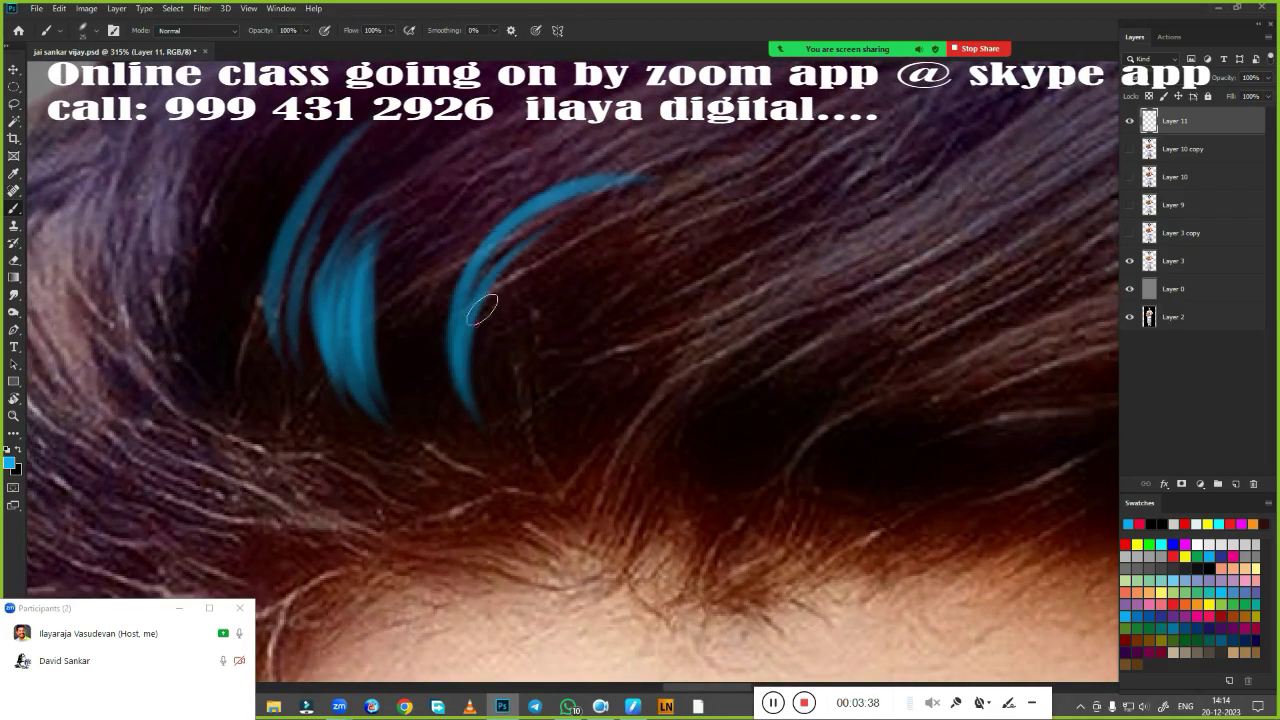
{"action": "left_click_drag", "start_coordinate": [584, 270], "coordinate": [540, 460]}
{"action": "key", "text": "ctrl+z"}
{"action": "key", "text": "ctrl+z"}
{"action": "key", "text": "ctrl+z"}
{"action": "scroll", "coordinate": [674, 526], "scroll_direction": "down", "scroll_amount": 1}
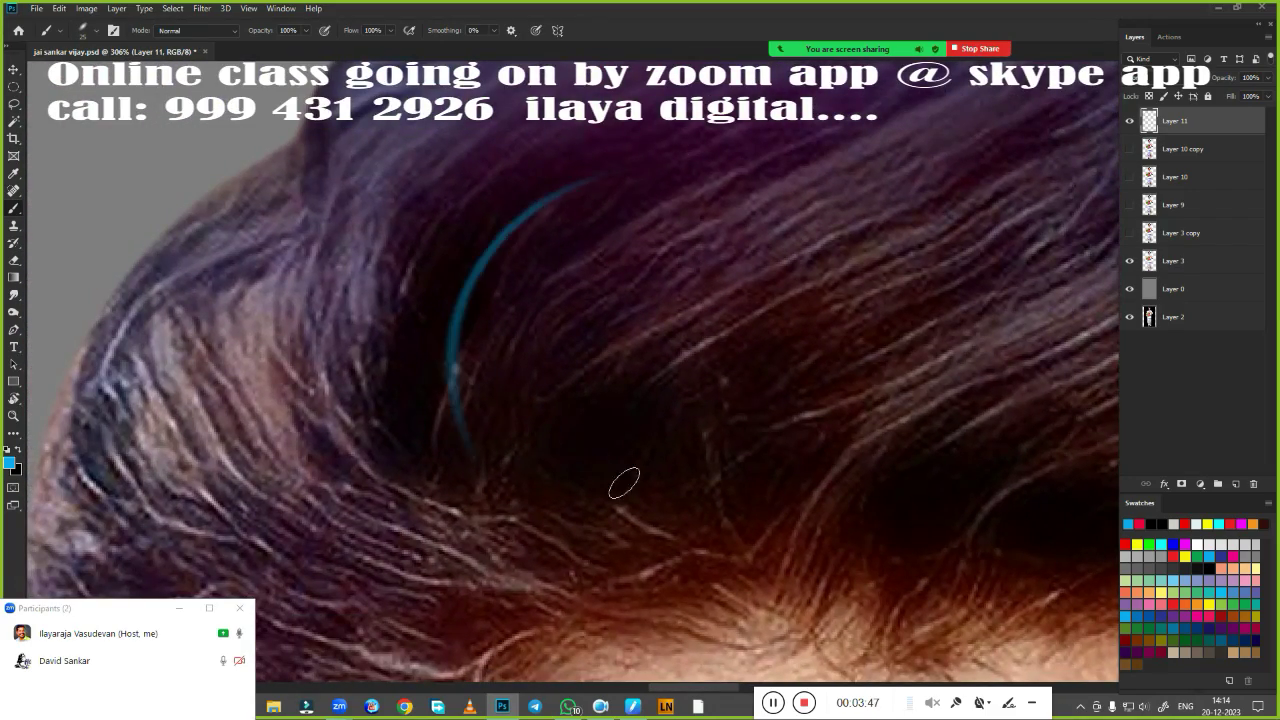
{"action": "scroll", "coordinate": [623, 480], "scroll_direction": "down", "scroll_amount": 3}
Rotate the canvas view to follow the hair direction and test a strand along the upper hair
{"action": "key", "text": "r"}
{"action": "mouse_move", "coordinate": [700, 480]}
{"action": "left_mouse_down"}
{"action": "mouse_move", "coordinate": [590, 558]}
{"action": "mouse_move", "coordinate": [594, 237]}
{"action": "mouse_move", "coordinate": [634, 249]}
{"action": "left_mouse_up"}
{"action": "key", "text": "b"}
{"action": "scroll", "coordinate": [737, 346], "scroll_direction": "up", "scroll_amount": 3}
{"action": "left_click_drag", "start_coordinate": [857, 318], "coordinate": [277, 432]}
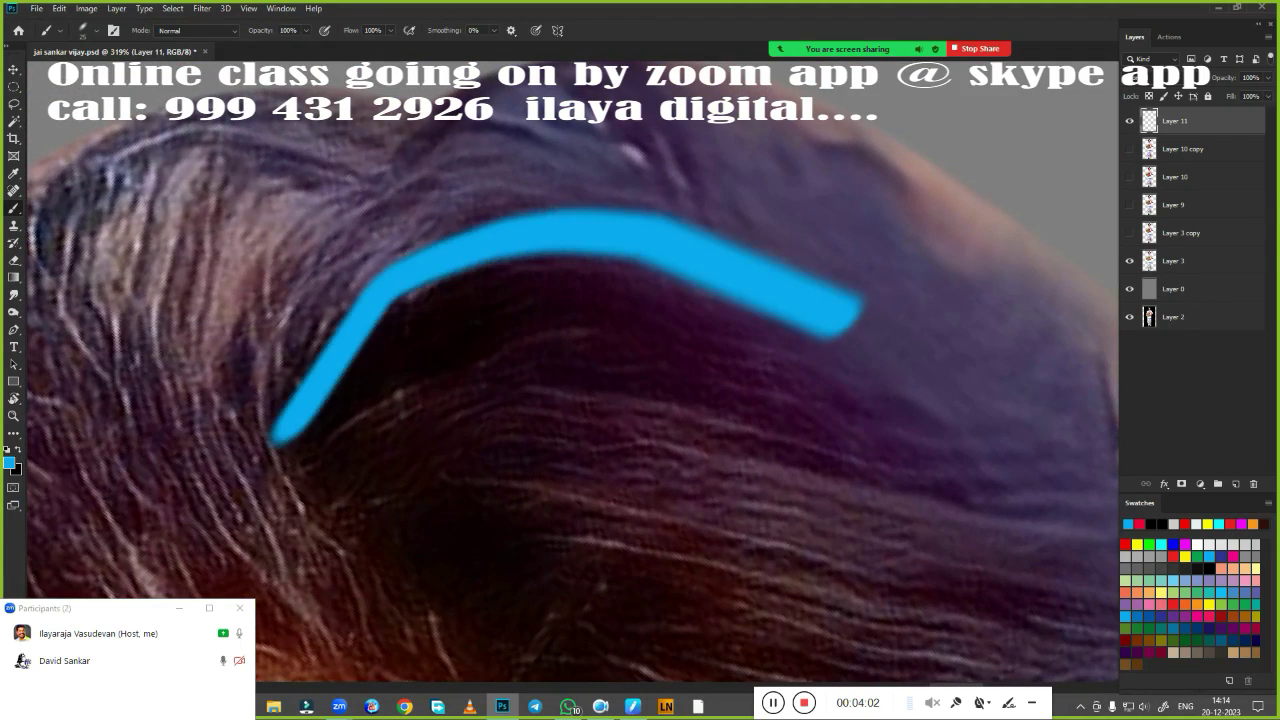
{"action": "key", "text": "ctrl+z"}
With Lazy Nezumi Pro stroke smoothing, repaint two blue strands along the hair curve
{"action": "left_click", "coordinate": [666, 707]}
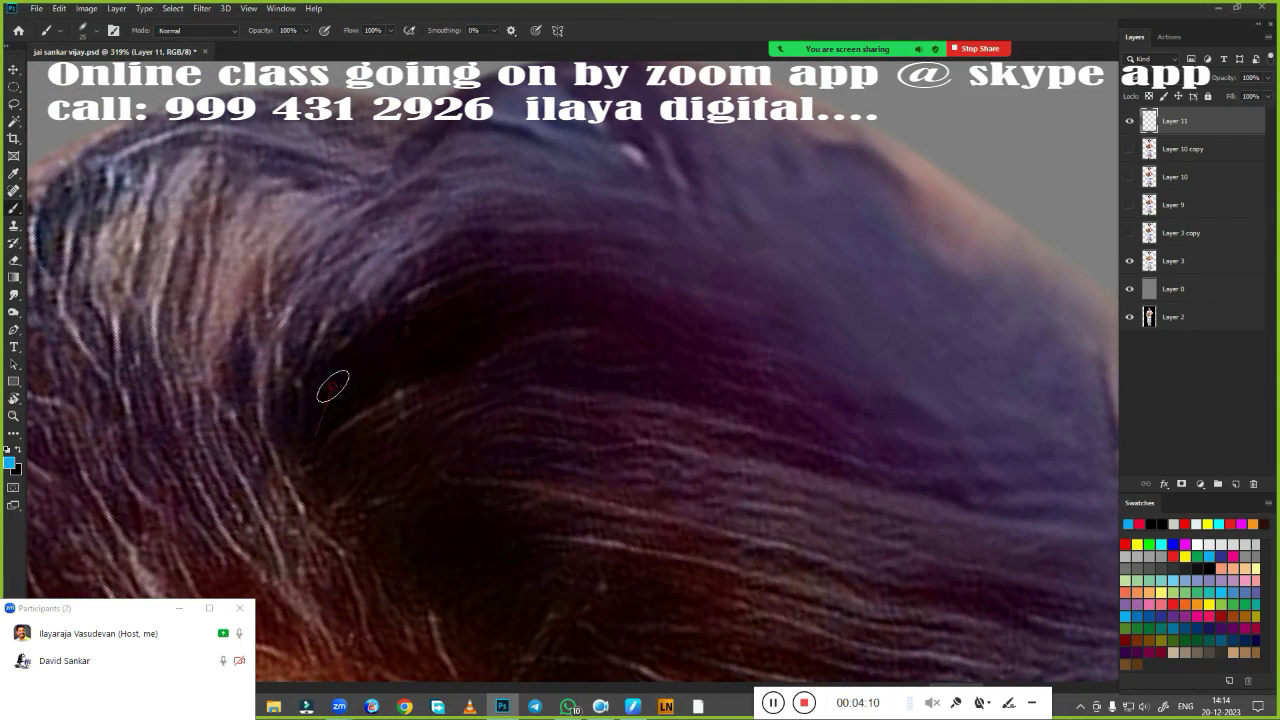
{"action": "left_click_drag", "start_coordinate": [571, 263], "coordinate": [330, 425]}
{"action": "key", "text": "ctrl+z"}
{"action": "left_click_drag", "start_coordinate": [585, 262], "coordinate": [350, 358]}
{"action": "left_click_drag", "start_coordinate": [400, 320], "coordinate": [652, 393]}
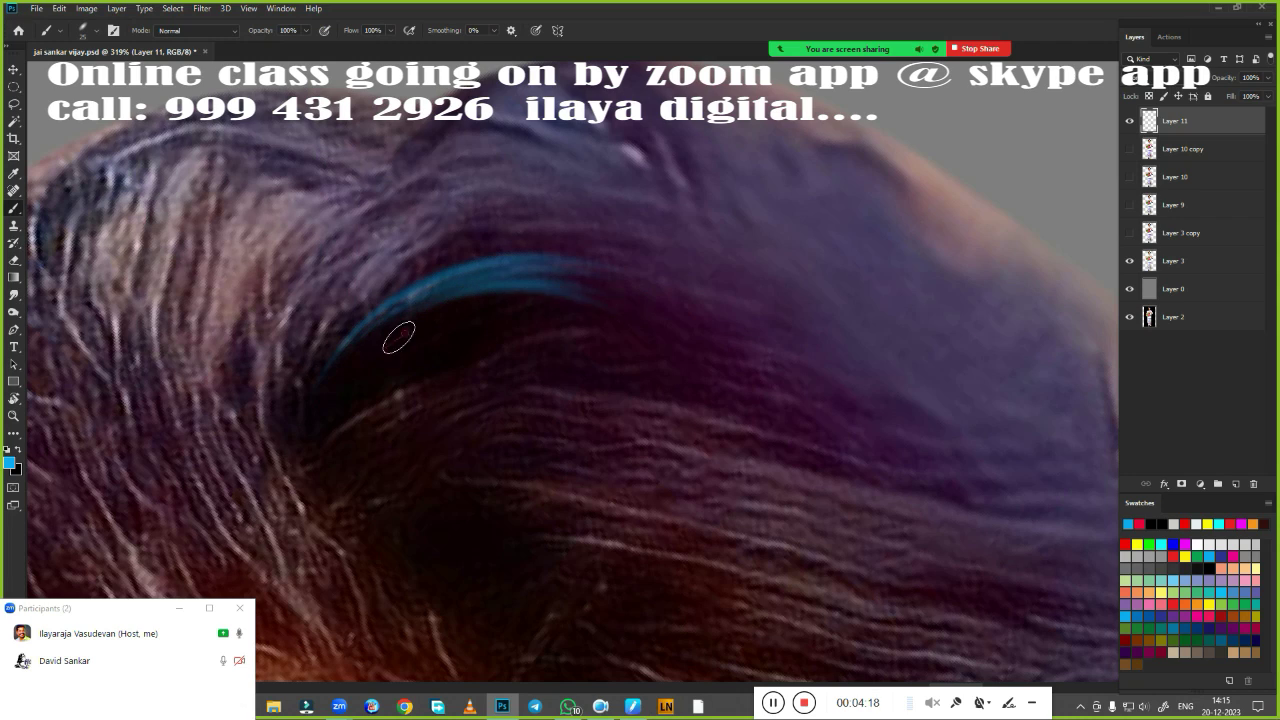
{"action": "left_click_drag", "start_coordinate": [607, 485], "coordinate": [652, 557]}
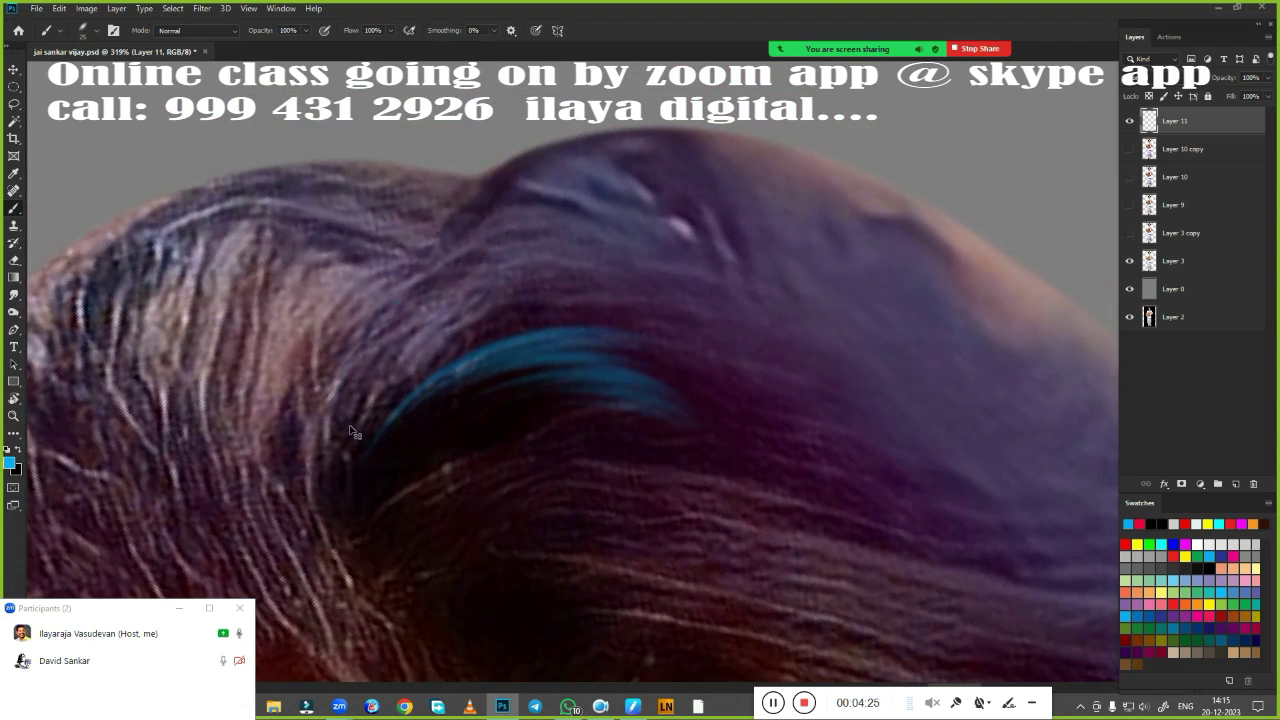
Paint more blue strands across the upper hair, undoing those that miss the hair flow
{"action": "left_click_drag", "start_coordinate": [685, 210], "coordinate": [447, 323]}
{"action": "key", "text": "ctrl+z"}
{"action": "left_click_drag", "start_coordinate": [691, 283], "coordinate": [509, 313]}
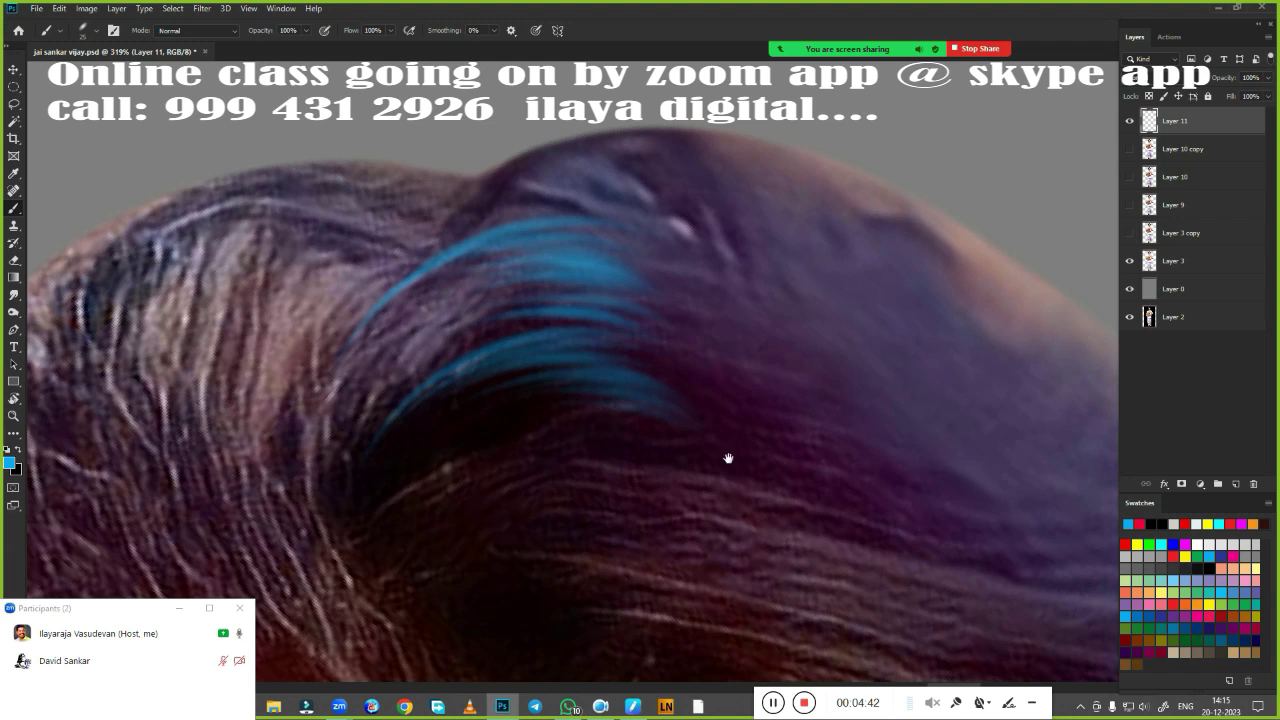
{"action": "mouse_move", "coordinate": [729, 457]}
{"action": "left_mouse_down"}
{"action": "mouse_move", "coordinate": [709, 363]}
{"action": "mouse_move", "coordinate": [400, 410]}
{"action": "left_mouse_up"}
{"action": "key", "text": "ctrl+z"}
{"action": "scroll", "coordinate": [600, 430], "scroll_direction": "up", "scroll_amount": 1}
{"action": "scroll", "coordinate": [600, 430], "scroll_direction": "up", "scroll_amount": 1}
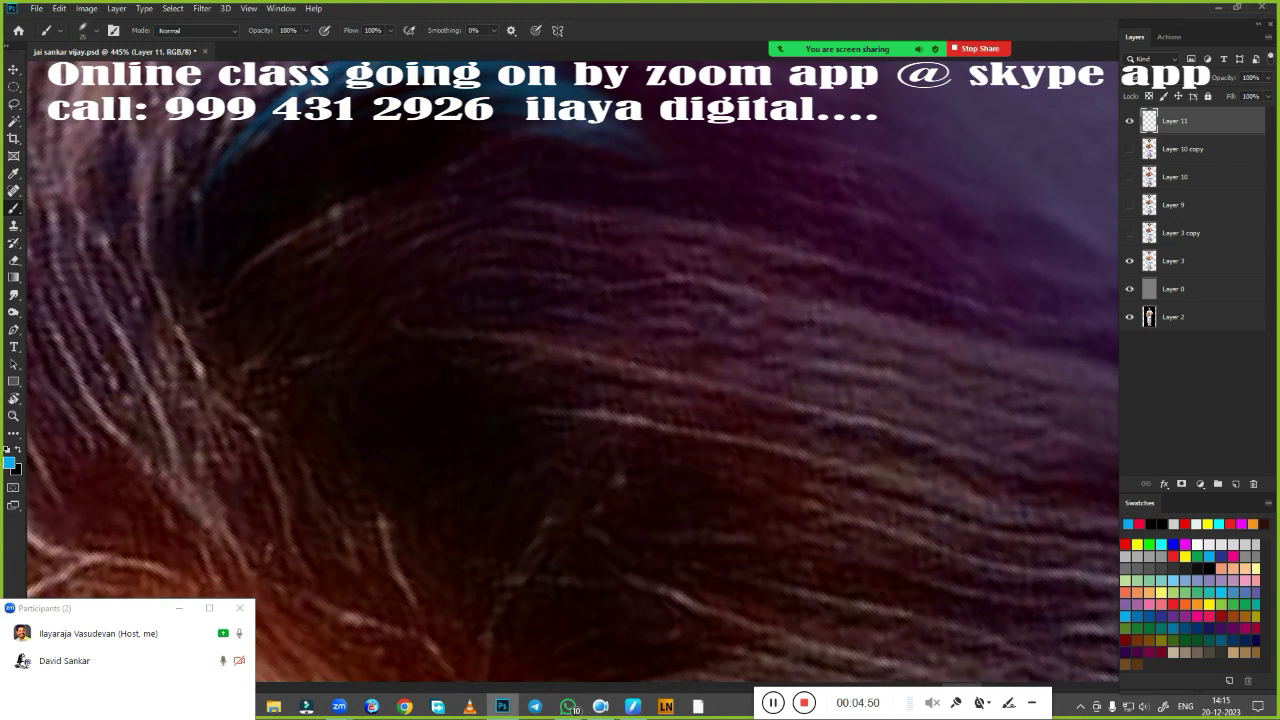
{"action": "scroll", "coordinate": [560, 391], "scroll_direction": "down", "scroll_amount": 5}
{"action": "scroll", "coordinate": [611, 429], "scroll_direction": "up", "scroll_amount": 3}
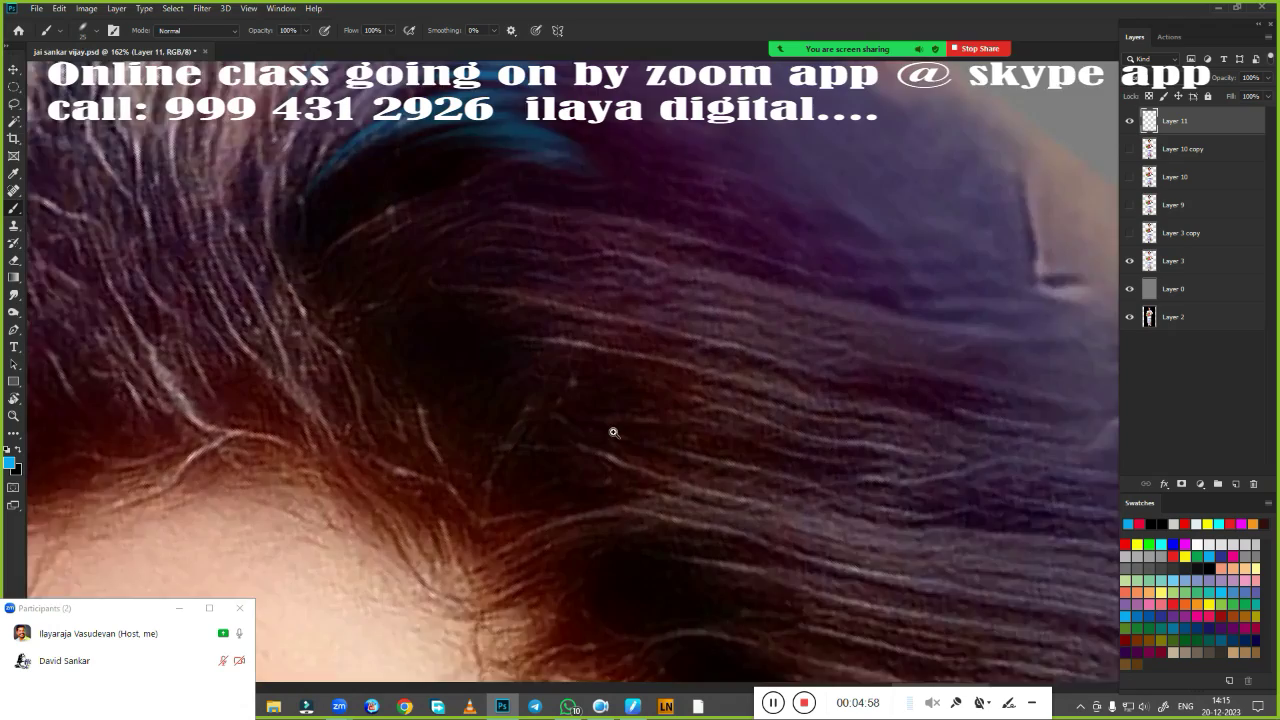
{"action": "scroll", "coordinate": [531, 386], "scroll_direction": "up", "scroll_amount": 1}
Pick a brush and paint long blue strands across the hairline
{"action": "right_click", "coordinate": [535, 385]}
{"action": "double_click", "coordinate": [764, 572]}
{"action": "scroll", "coordinate": [608, 443], "scroll_direction": "up", "scroll_amount": 1}
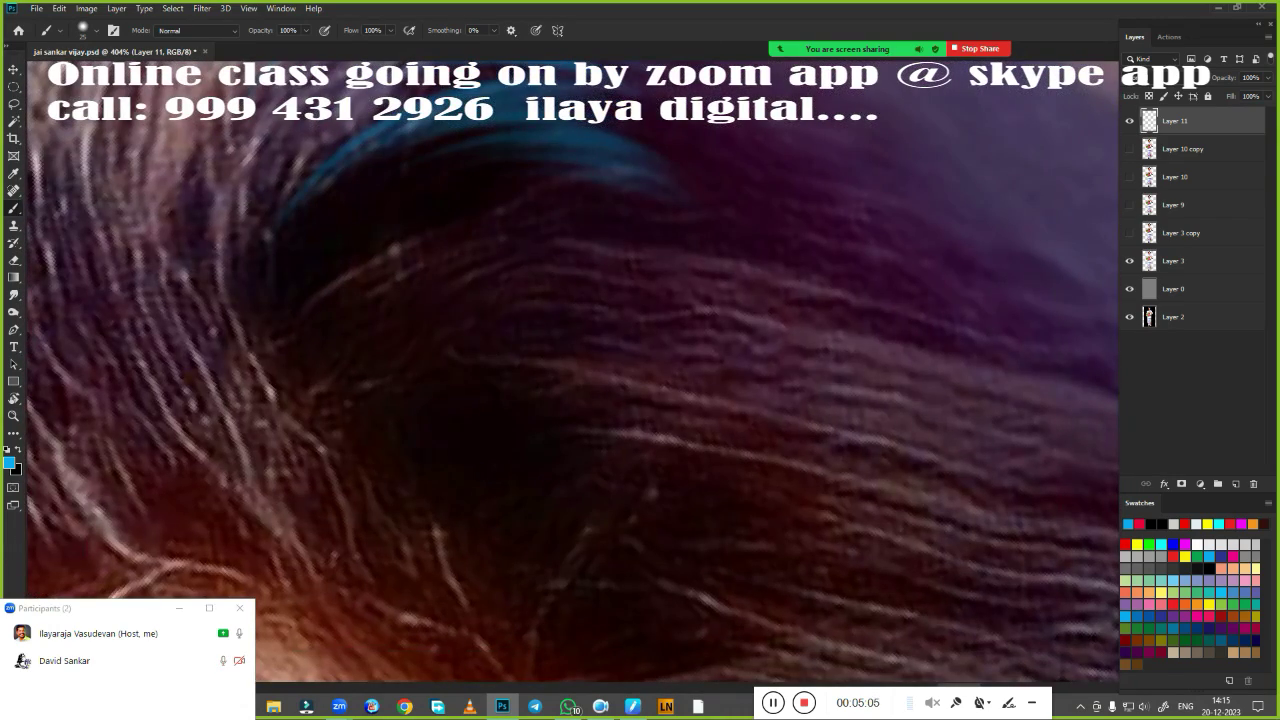
{"action": "left_click_drag", "start_coordinate": [395, 365], "coordinate": [755, 280]}
{"action": "left_click_drag", "start_coordinate": [443, 263], "coordinate": [700, 206]}
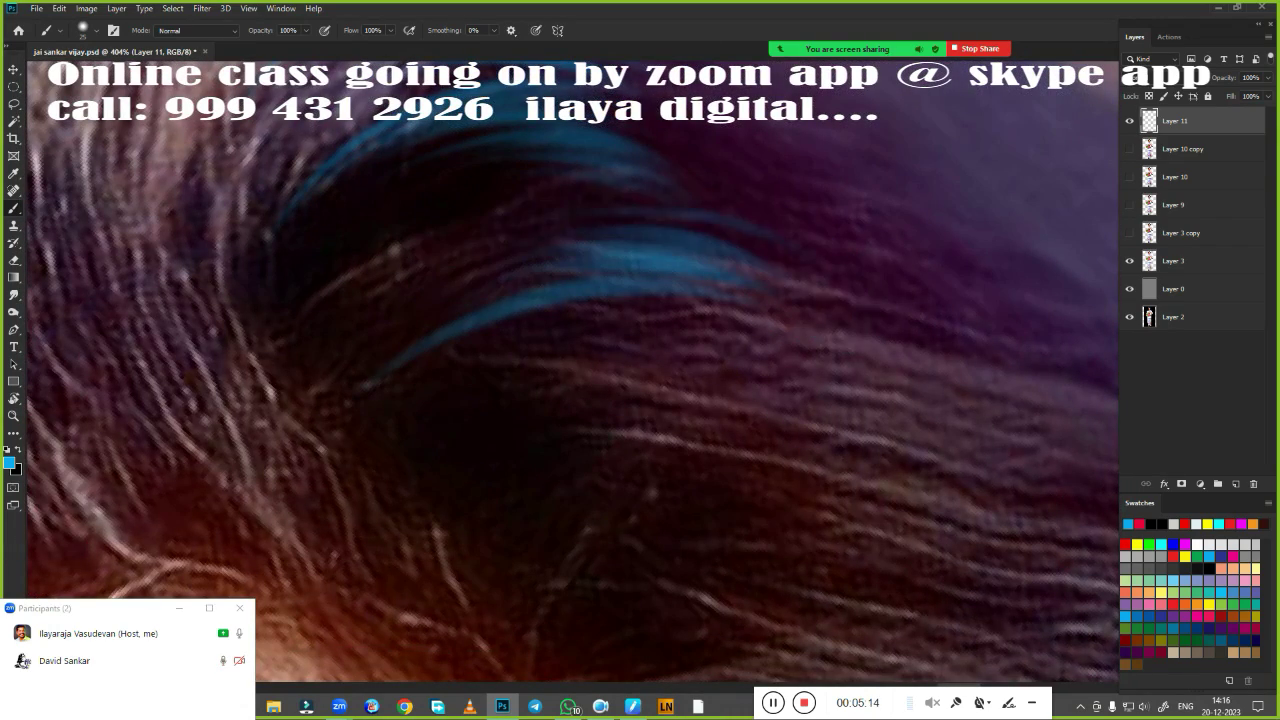
{"action": "scroll", "coordinate": [600, 400], "scroll_direction": "up", "scroll_amount": 1}
{"action": "left_click_drag", "start_coordinate": [429, 271], "coordinate": [791, 294]}
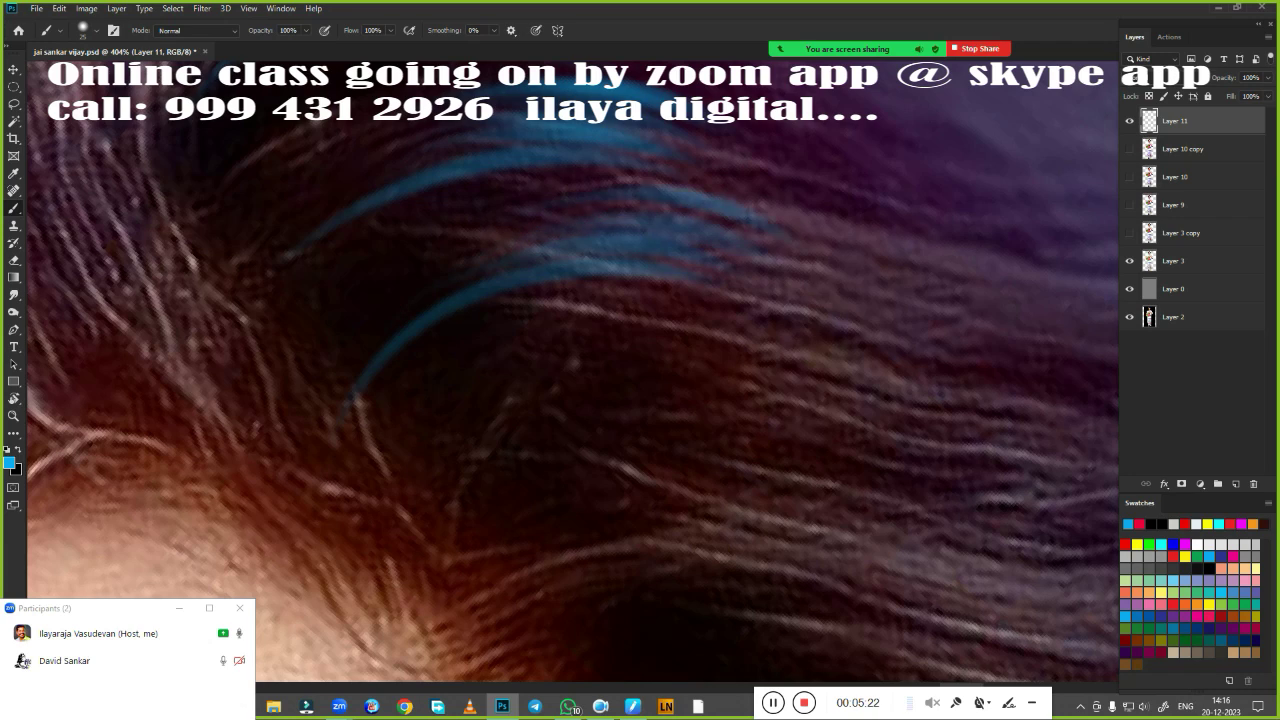
Add and extend more blue strands sweeping up and to the right through the hair
{"action": "scroll", "coordinate": [791, 294], "scroll_direction": "down", "scroll_amount": 1}
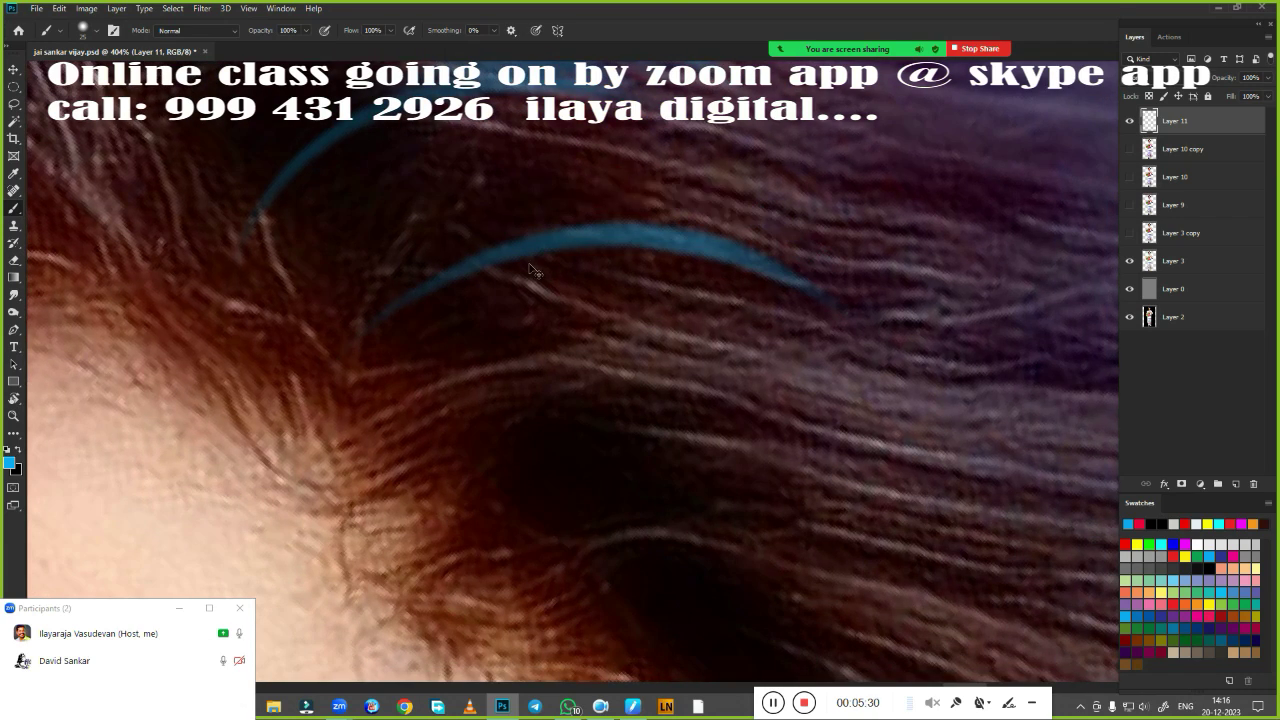
{"action": "scroll", "coordinate": [579, 409], "scroll_direction": "down", "scroll_amount": 3}
{"action": "scroll", "coordinate": [579, 409], "scroll_direction": "up", "scroll_amount": 3}
{"action": "left_click_drag", "start_coordinate": [571, 223], "coordinate": [820, 277]}
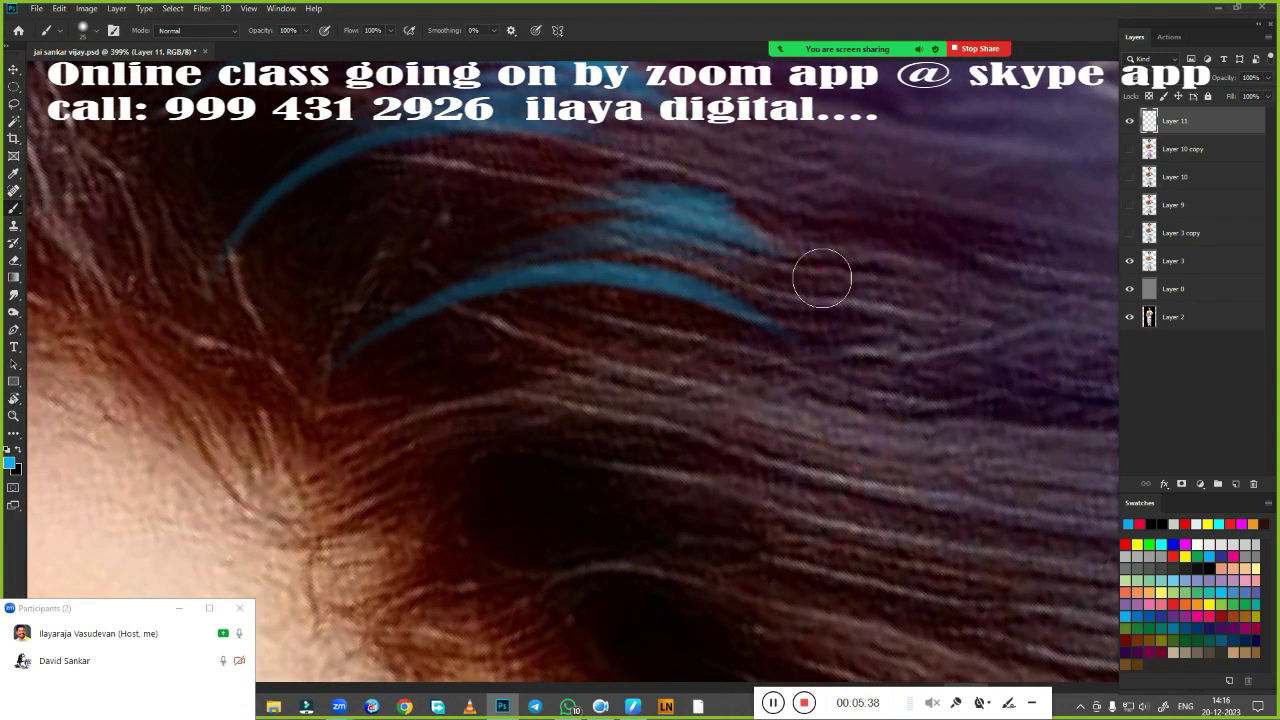
{"action": "scroll", "coordinate": [820, 277], "scroll_direction": "down", "scroll_amount": 4}
{"action": "scroll", "coordinate": [741, 436], "scroll_direction": "up", "scroll_amount": 2}
{"action": "scroll", "coordinate": [741, 436], "scroll_direction": "up", "scroll_amount": 3}
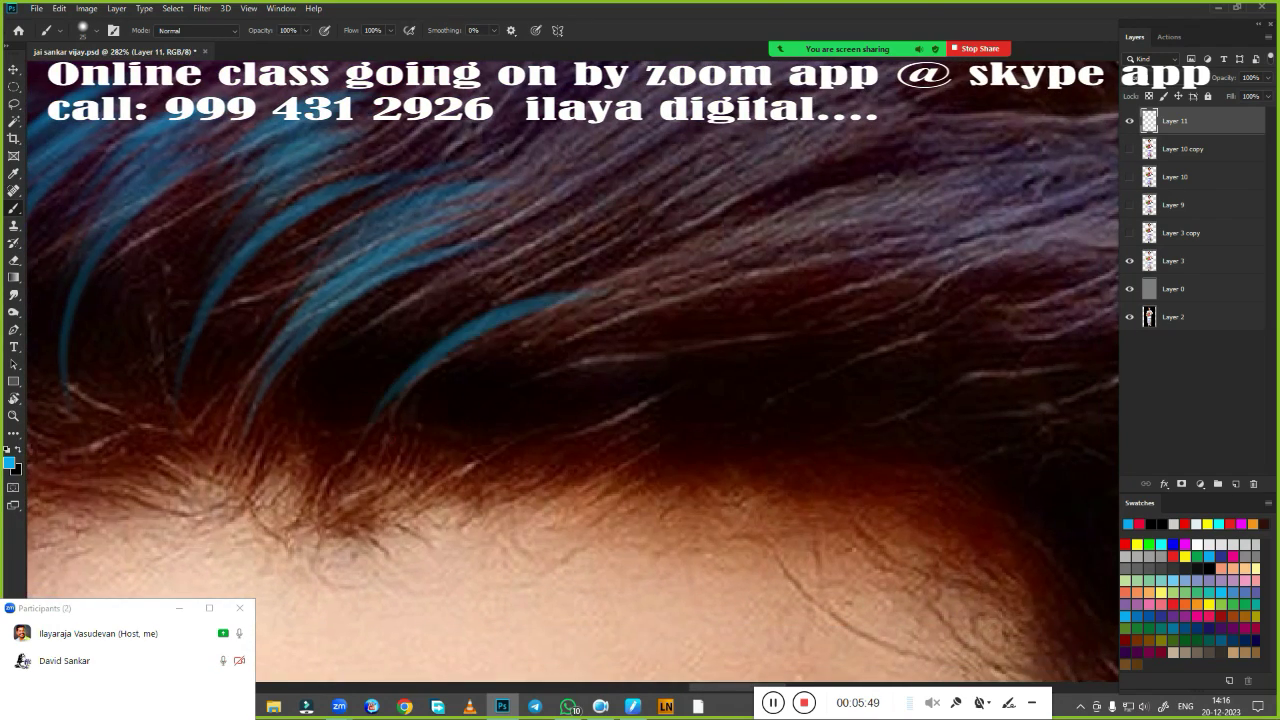
{"action": "left_click_drag", "start_coordinate": [430, 382], "coordinate": [710, 282]}
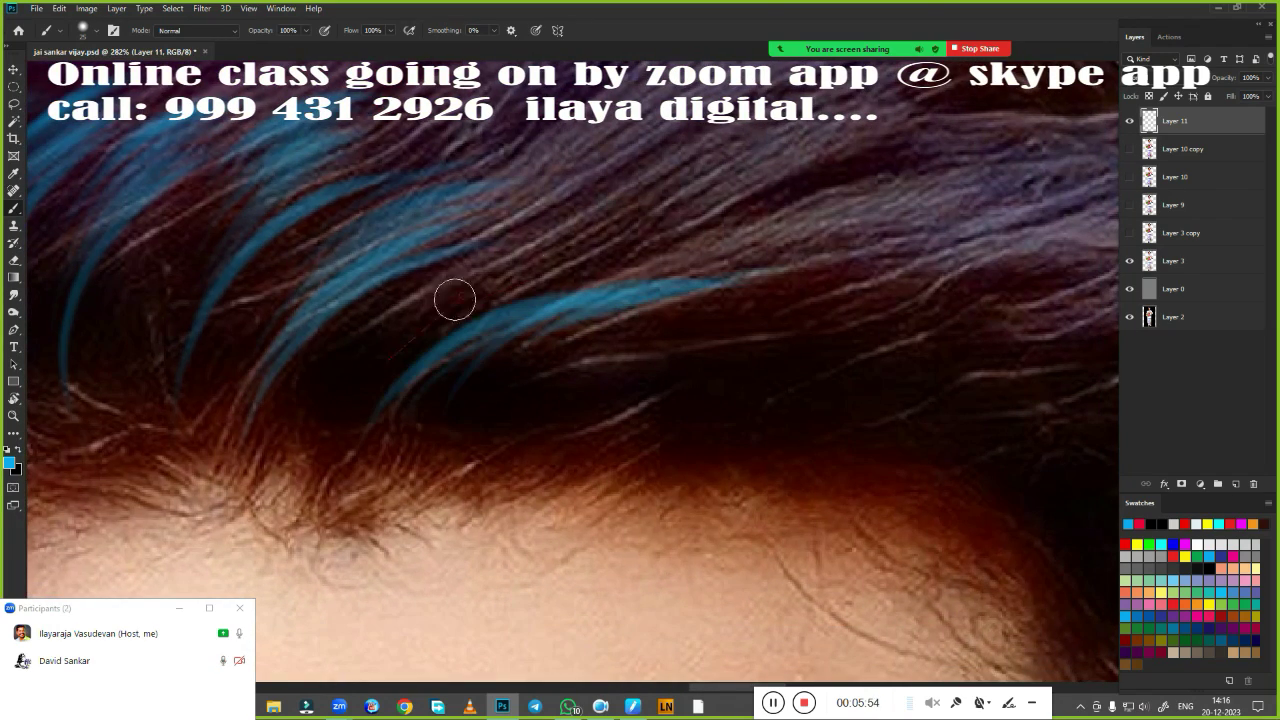
{"action": "scroll", "coordinate": [646, 480], "scroll_direction": "down", "scroll_amount": 2}
{"action": "scroll", "coordinate": [731, 457], "scroll_direction": "down", "scroll_amount": 2}
{"action": "scroll", "coordinate": [745, 456], "scroll_direction": "up", "scroll_amount": 2}
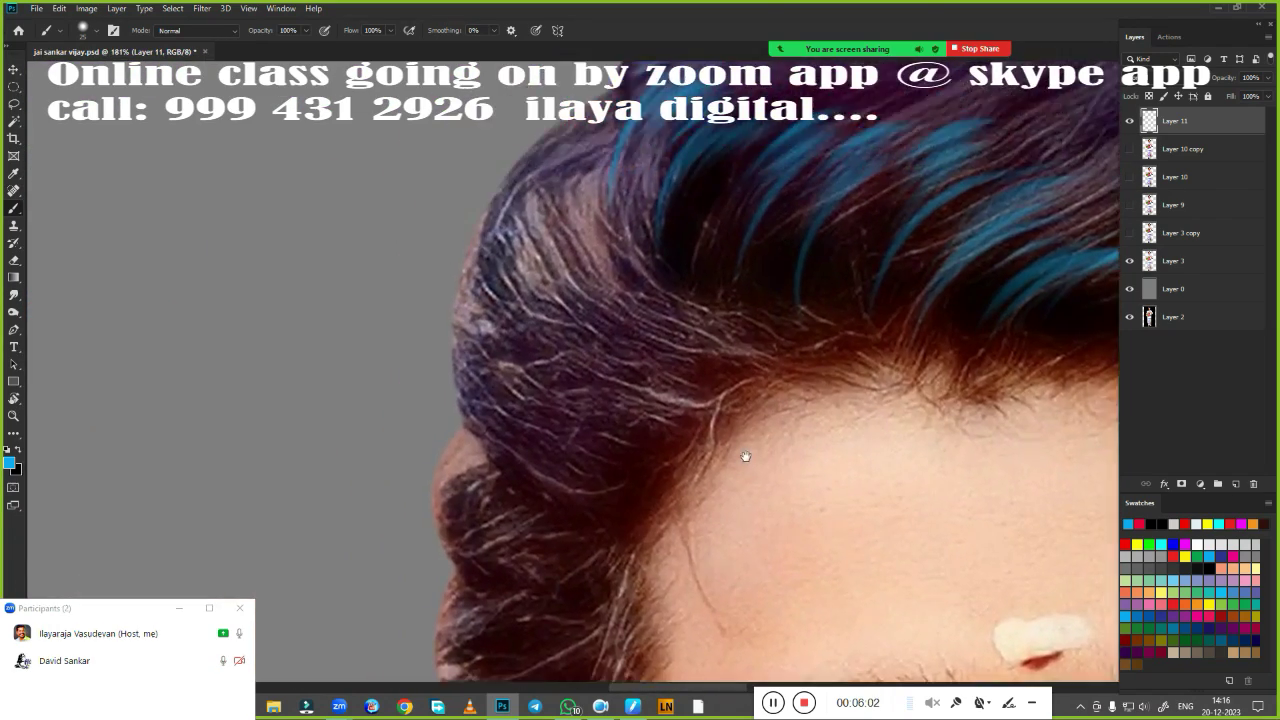
{"action": "scroll", "coordinate": [745, 456], "scroll_direction": "up", "scroll_amount": 1}
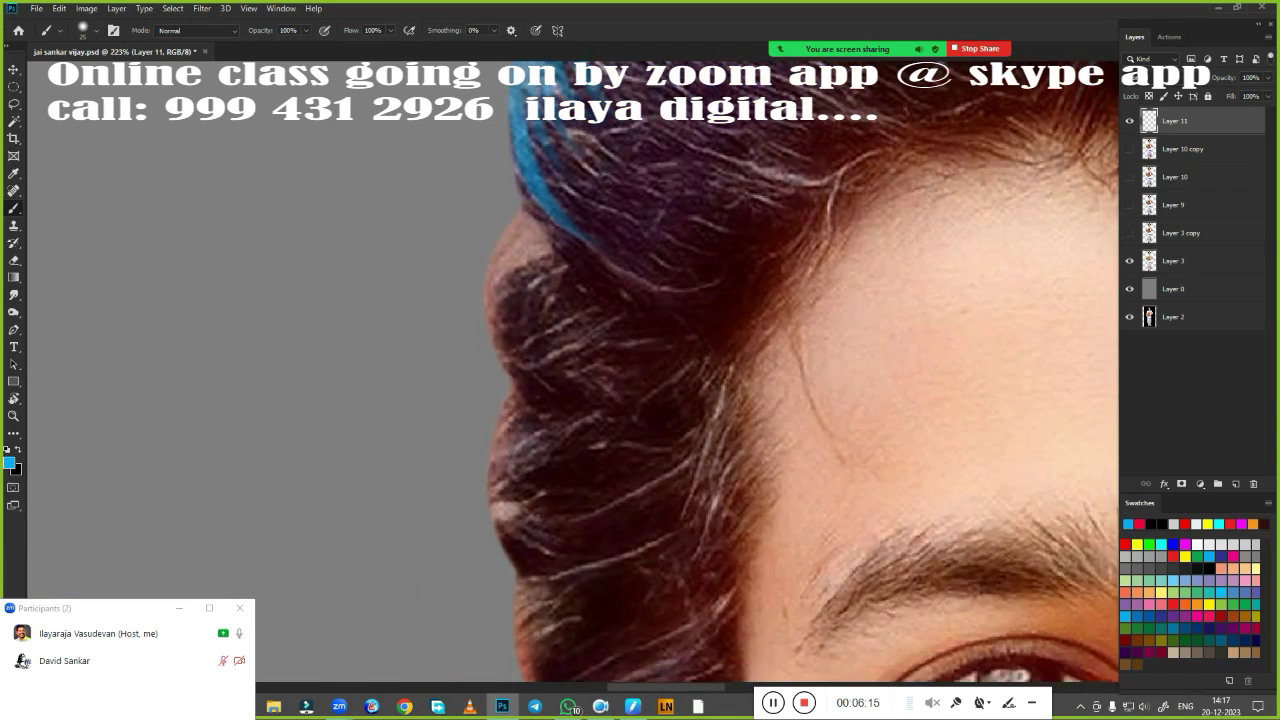
Paint curved blue strands along the left edge of the hair
{"action": "mouse_move", "coordinate": [564, 540]}
{"action": "left_mouse_down"}
{"action": "mouse_move", "coordinate": [644, 358]}
{"action": "mouse_move", "coordinate": [634, 218]}
{"action": "left_mouse_up"}
{"action": "mouse_move", "coordinate": [490, 260]}
{"action": "left_mouse_down"}
{"action": "mouse_move", "coordinate": [510, 390]}
{"action": "mouse_move", "coordinate": [605, 115]}
{"action": "left_mouse_up"}
{"action": "left_click_drag", "start_coordinate": [530, 295], "coordinate": [500, 365]}
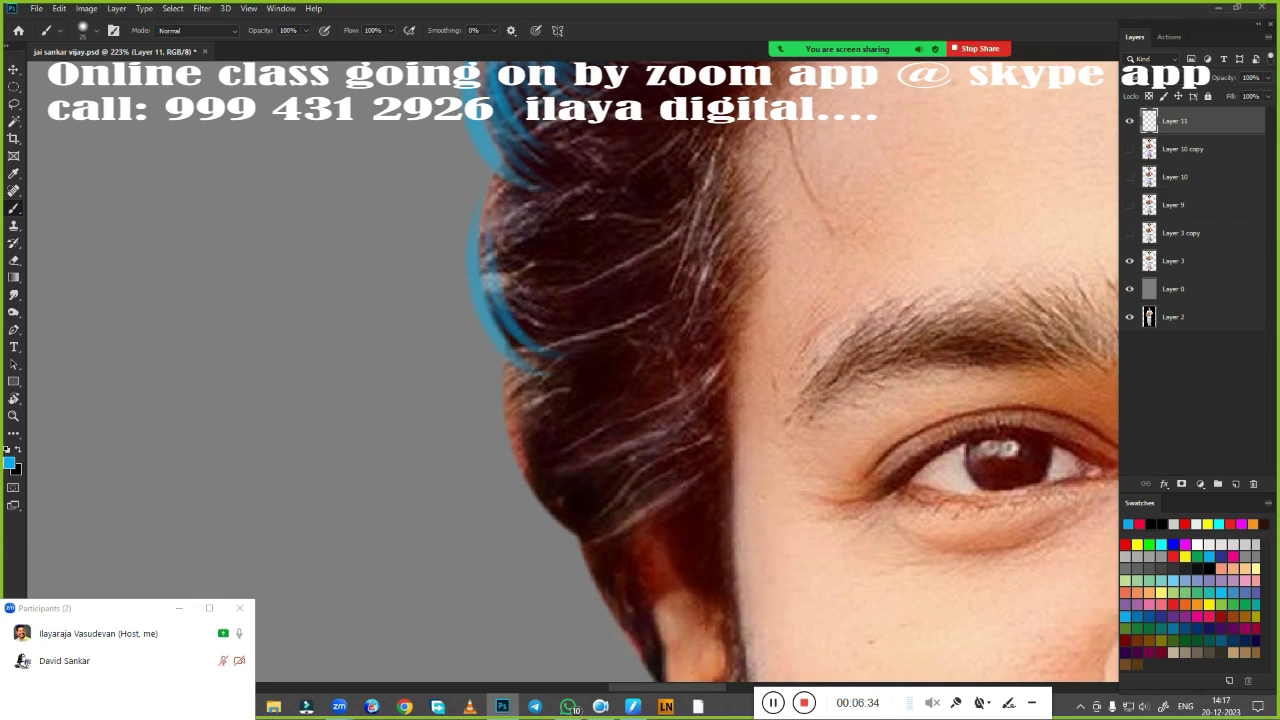
{"action": "left_click_drag", "start_coordinate": [500, 315], "coordinate": [572, 255]}
{"action": "left_click_drag", "start_coordinate": [512, 265], "coordinate": [590, 225]}
Pan back to the top of the head and check the Image Size dialog without changes
{"action": "left_click_drag", "start_coordinate": [649, 349], "coordinate": [604, 122]}
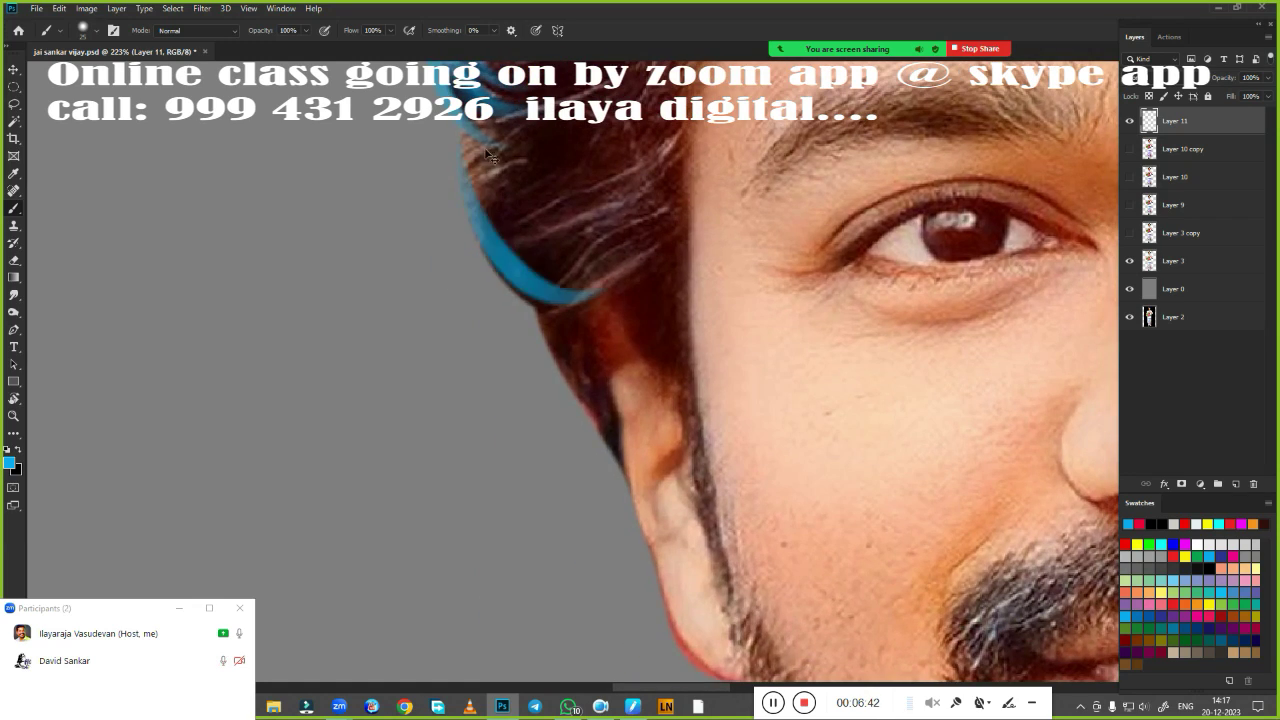
{"action": "scroll", "coordinate": [680, 457], "scroll_direction": "down", "scroll_amount": 3}
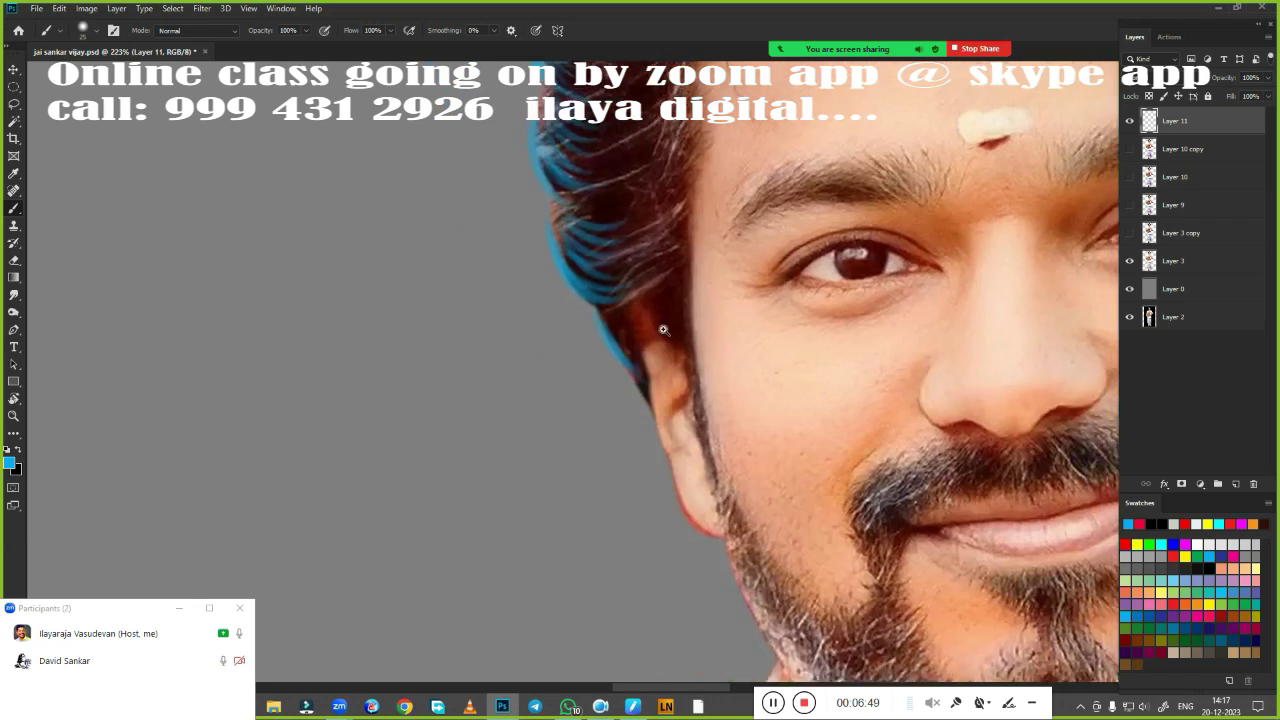
{"action": "left_click_drag", "start_coordinate": [680, 300], "coordinate": [680, 457]}
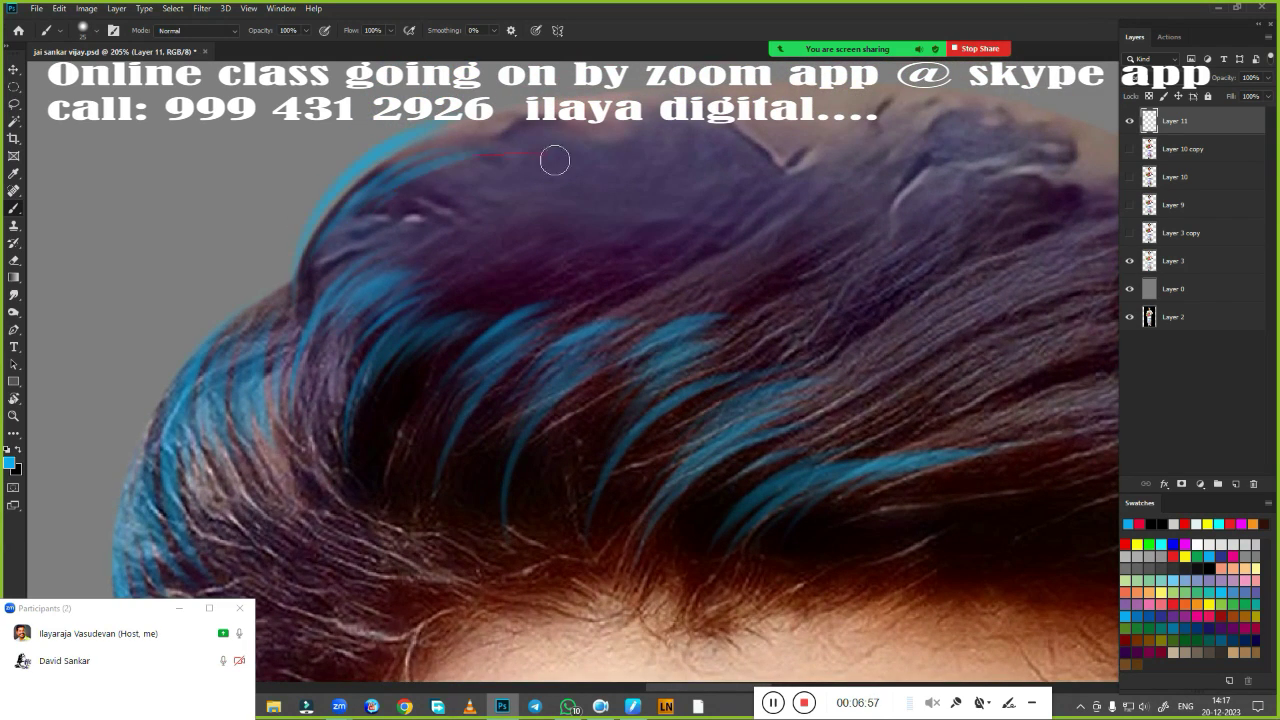
{"action": "key", "text": "ctrl+alt+i"}
{"action": "key", "text": "Return"}
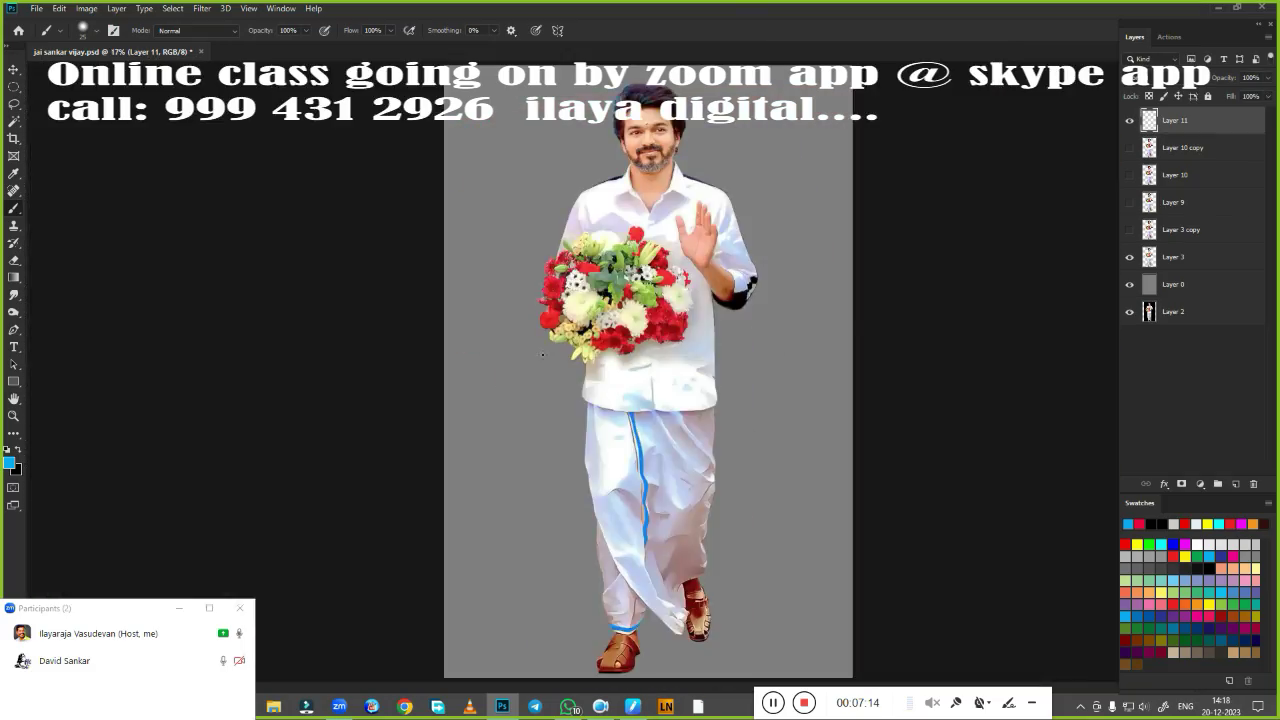
Paint curved blue strands across the hair and along the top curve of the head
{"action": "scroll", "coordinate": [530, 380], "scroll_direction": "up", "scroll_amount": 5}
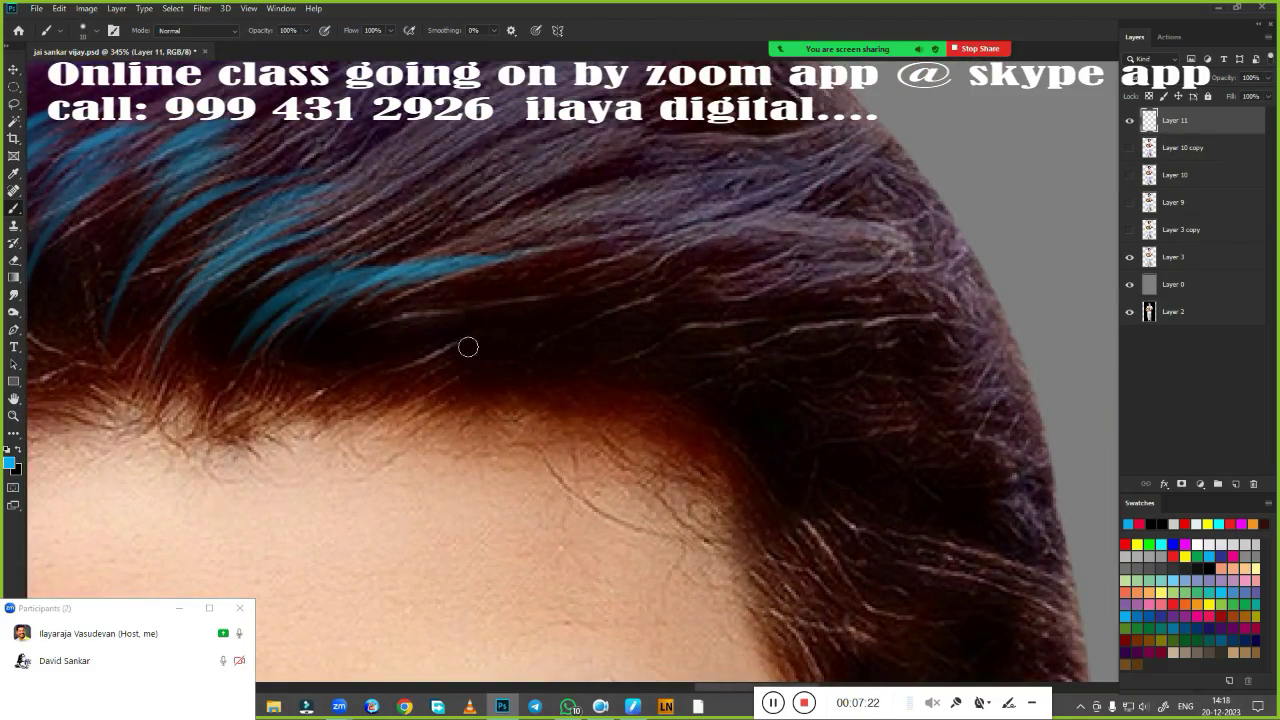
{"action": "scroll", "coordinate": [468, 347], "scroll_direction": "up", "scroll_amount": 1}
{"action": "left_click_drag", "start_coordinate": [230, 330], "coordinate": [795, 228]}
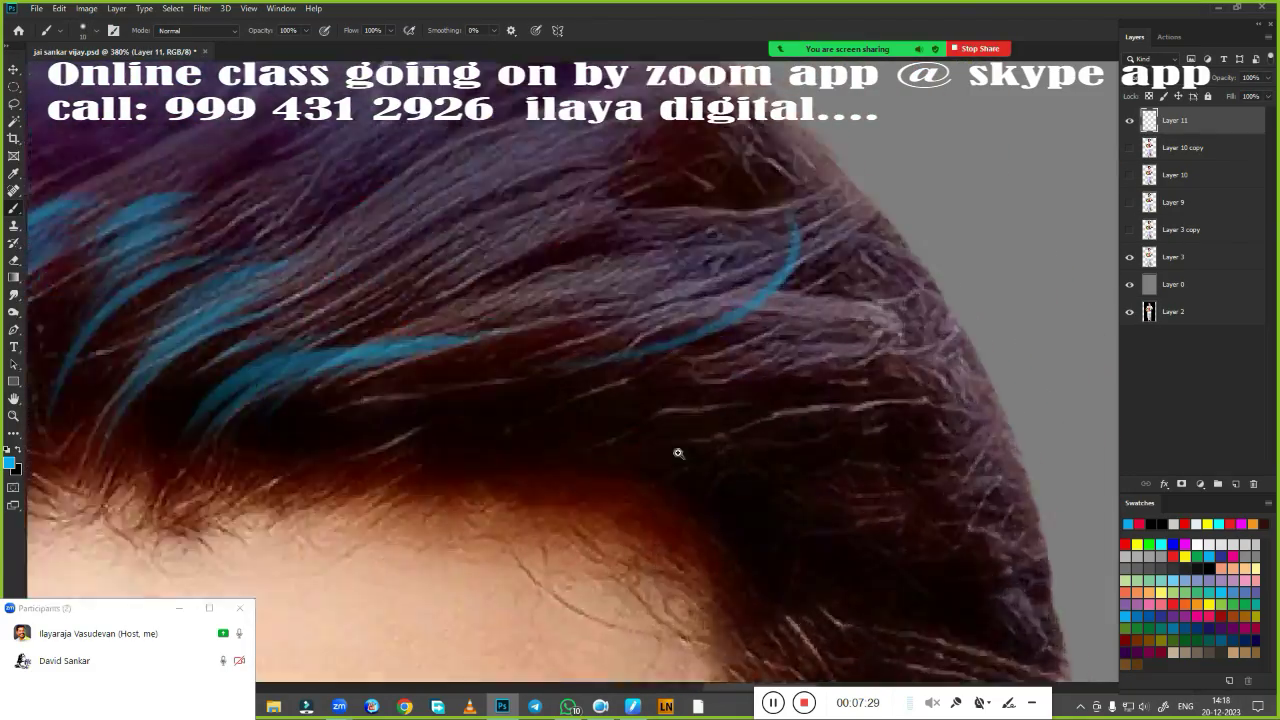
{"action": "scroll", "coordinate": [678, 453], "scroll_direction": "up", "scroll_amount": 2}
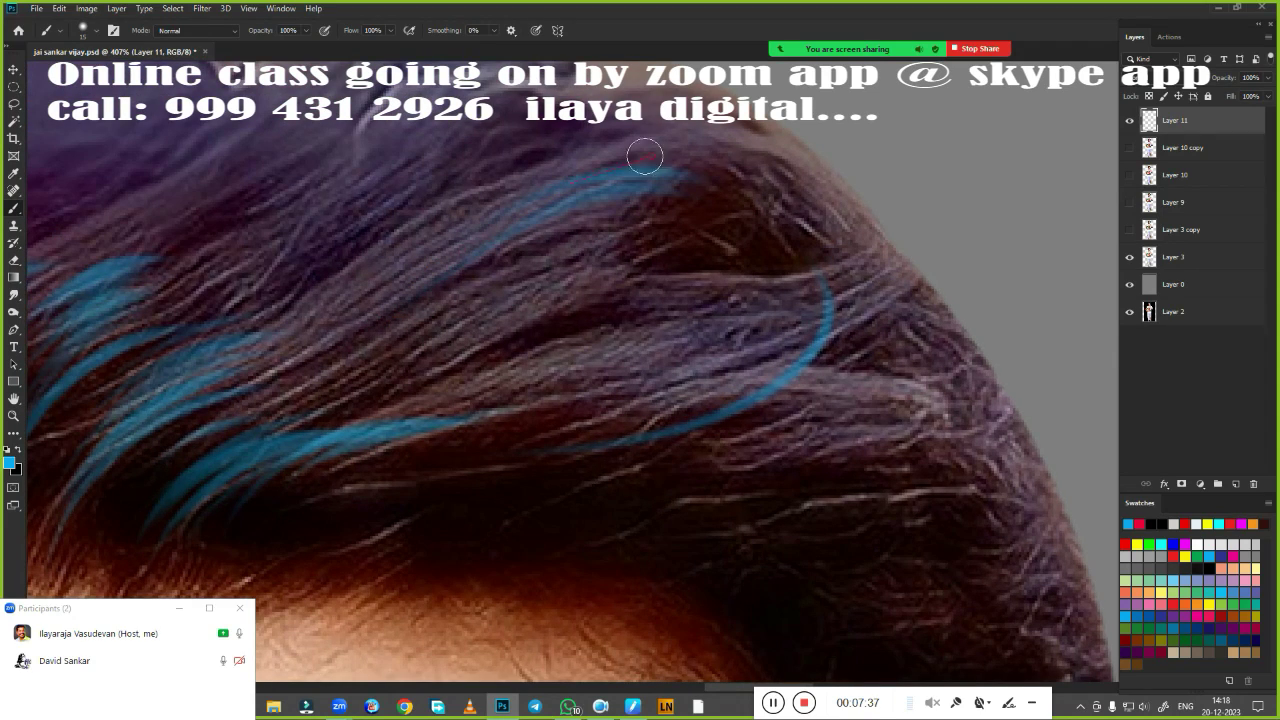
{"action": "left_click_drag", "start_coordinate": [643, 149], "coordinate": [805, 168]}
{"action": "left_click_drag", "start_coordinate": [400, 327], "coordinate": [600, 457]}
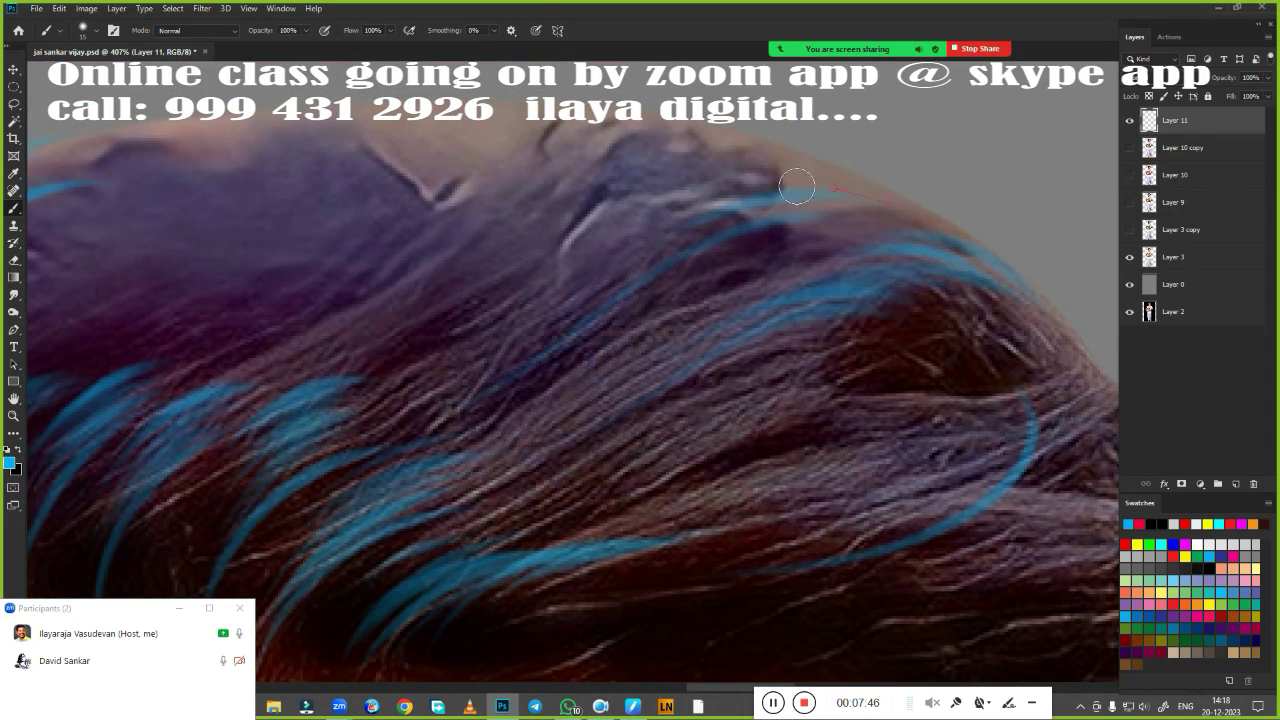
{"action": "left_click_drag", "start_coordinate": [708, 320], "coordinate": [938, 380]}
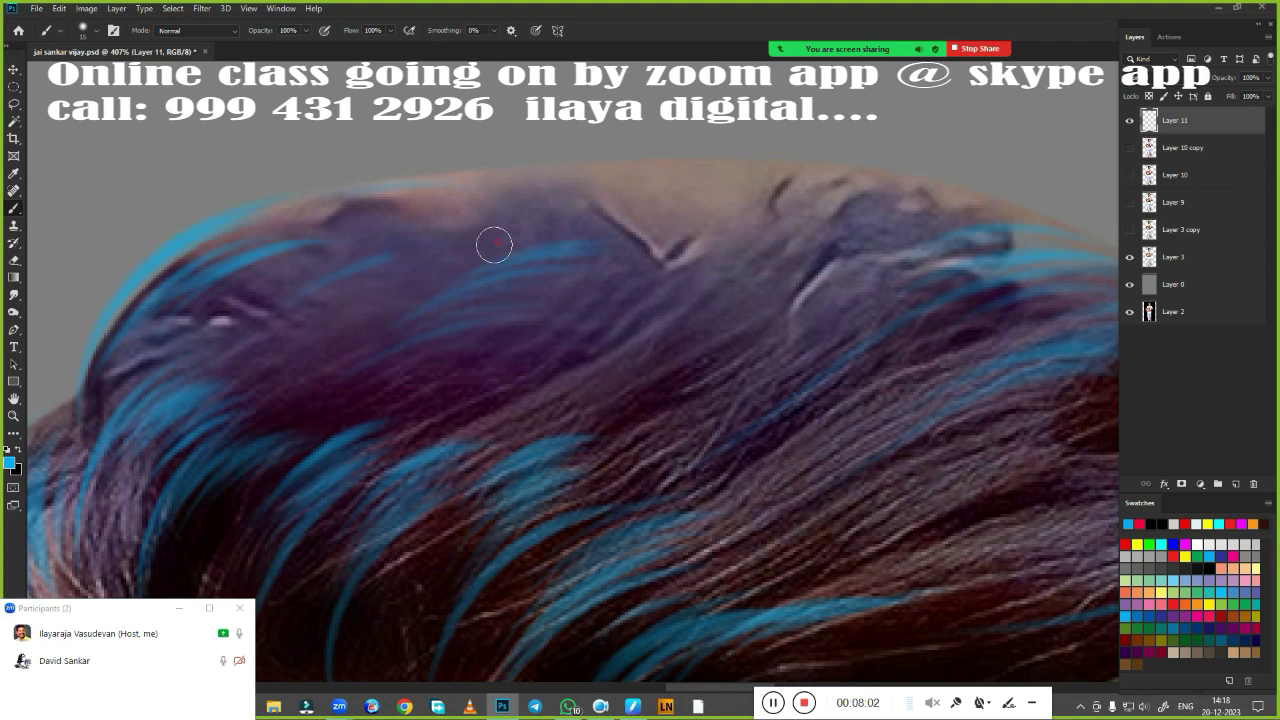
{"action": "scroll", "coordinate": [591, 177], "scroll_direction": "down", "scroll_amount": 5}
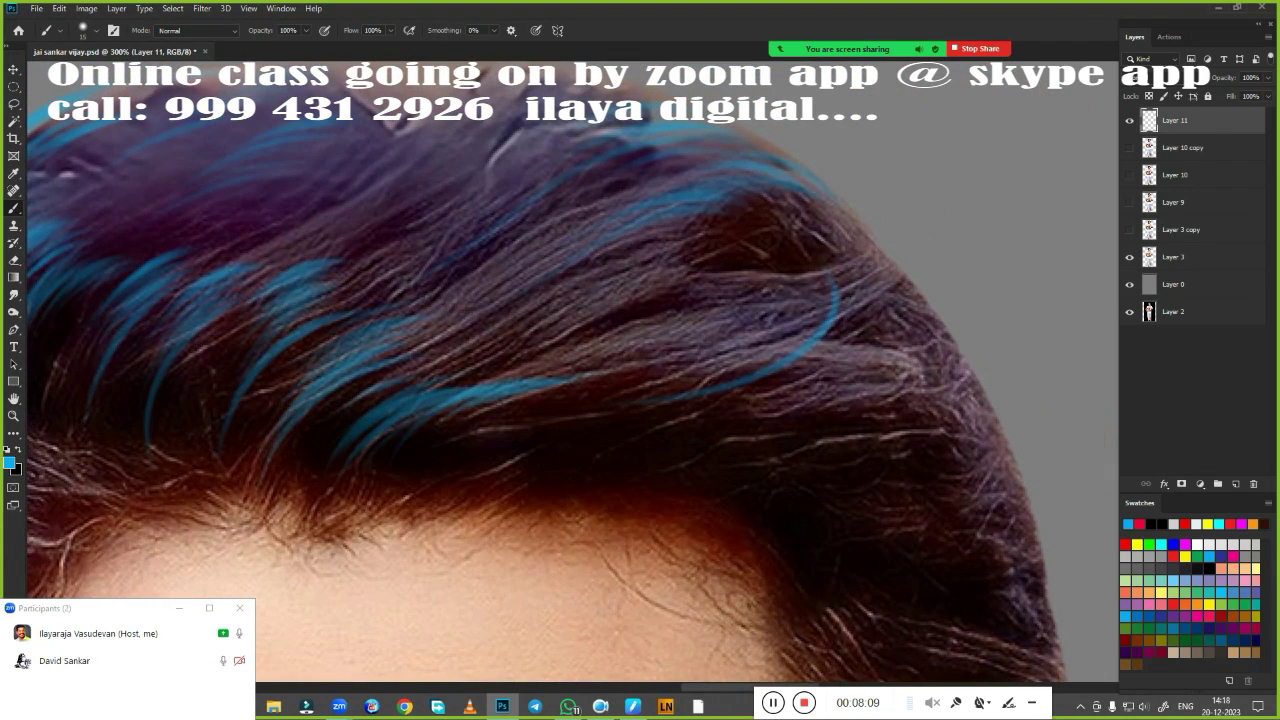
Paint five more blue strands sweeping across the lower hair on Layer 11
{"action": "right_click", "coordinate": [572, 322]}
{"action": "left_click", "coordinate": [741, 416]}
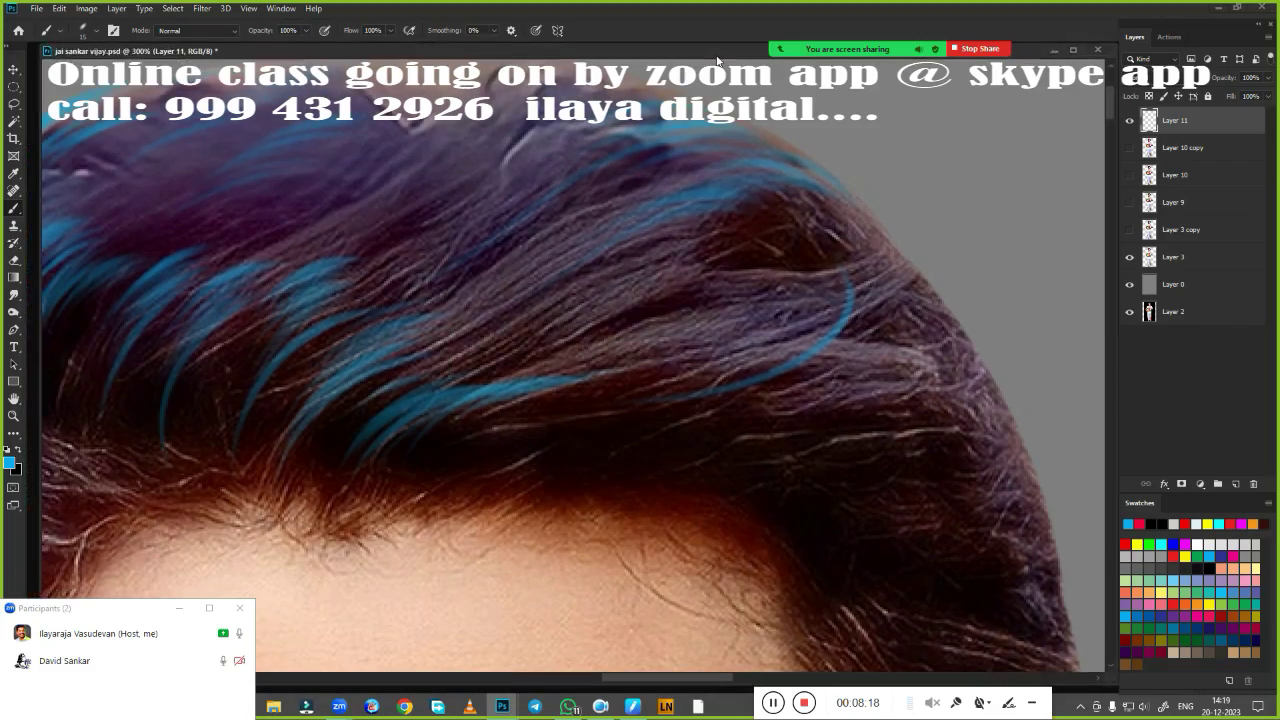
{"action": "scroll", "coordinate": [722, 370], "scroll_direction": "up", "scroll_amount": 1}
{"action": "scroll", "coordinate": [722, 370], "scroll_direction": "up", "scroll_amount": 1}
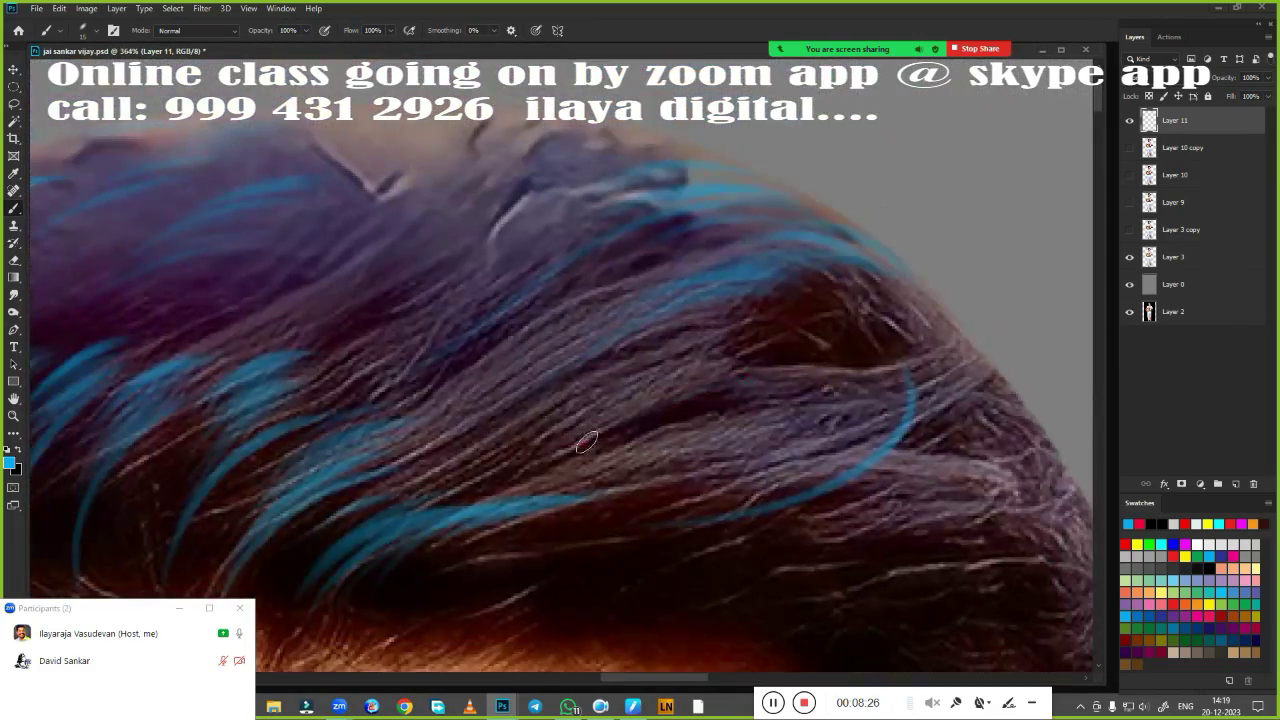
{"action": "left_click_drag", "start_coordinate": [745, 340], "coordinate": [645, 220]}
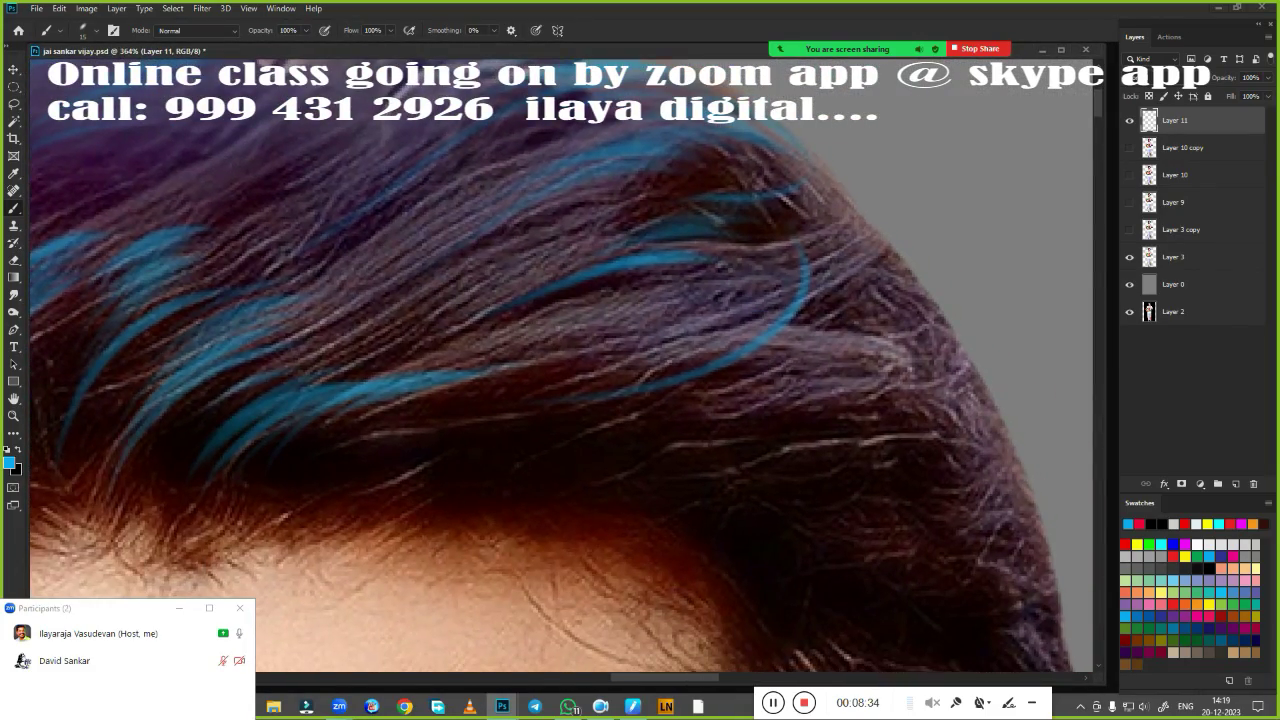
{"action": "left_click_drag", "start_coordinate": [720, 372], "coordinate": [487, 438]}
{"action": "left_click_drag", "start_coordinate": [700, 425], "coordinate": [510, 472]}
{"action": "left_click_drag", "start_coordinate": [700, 470], "coordinate": [520, 470]}
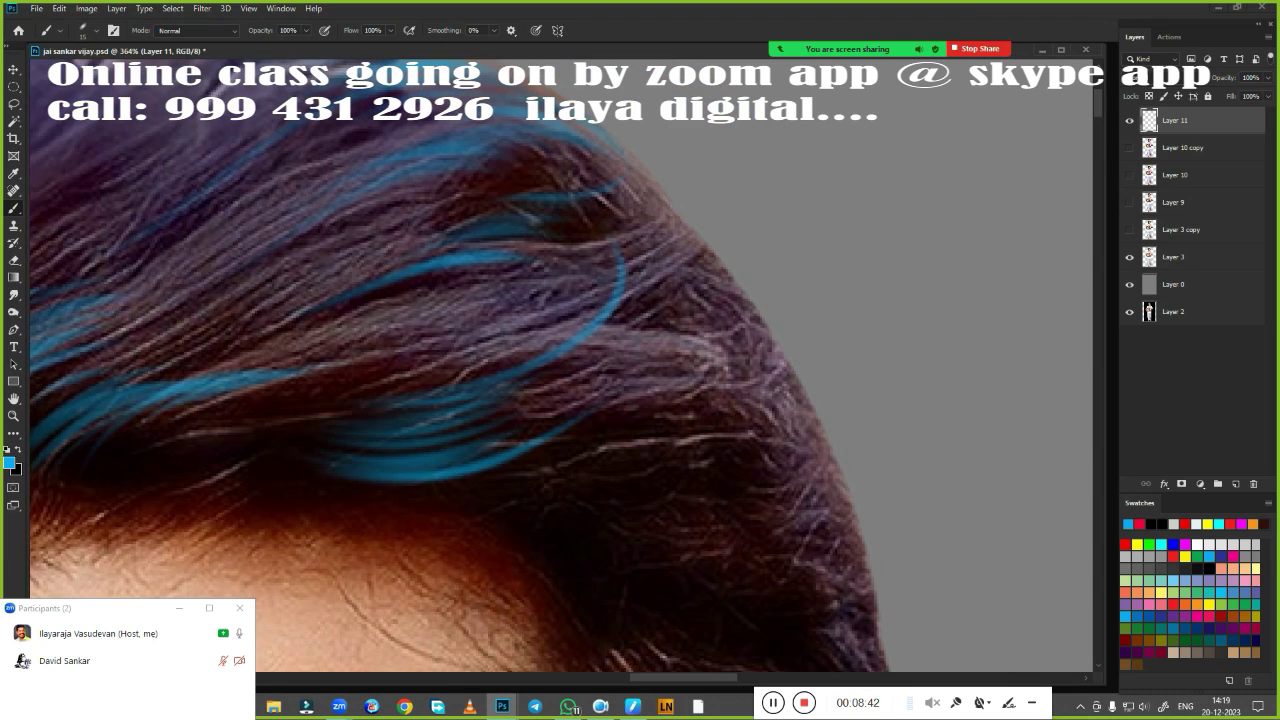
{"action": "left_click_drag", "start_coordinate": [766, 400], "coordinate": [543, 477]}
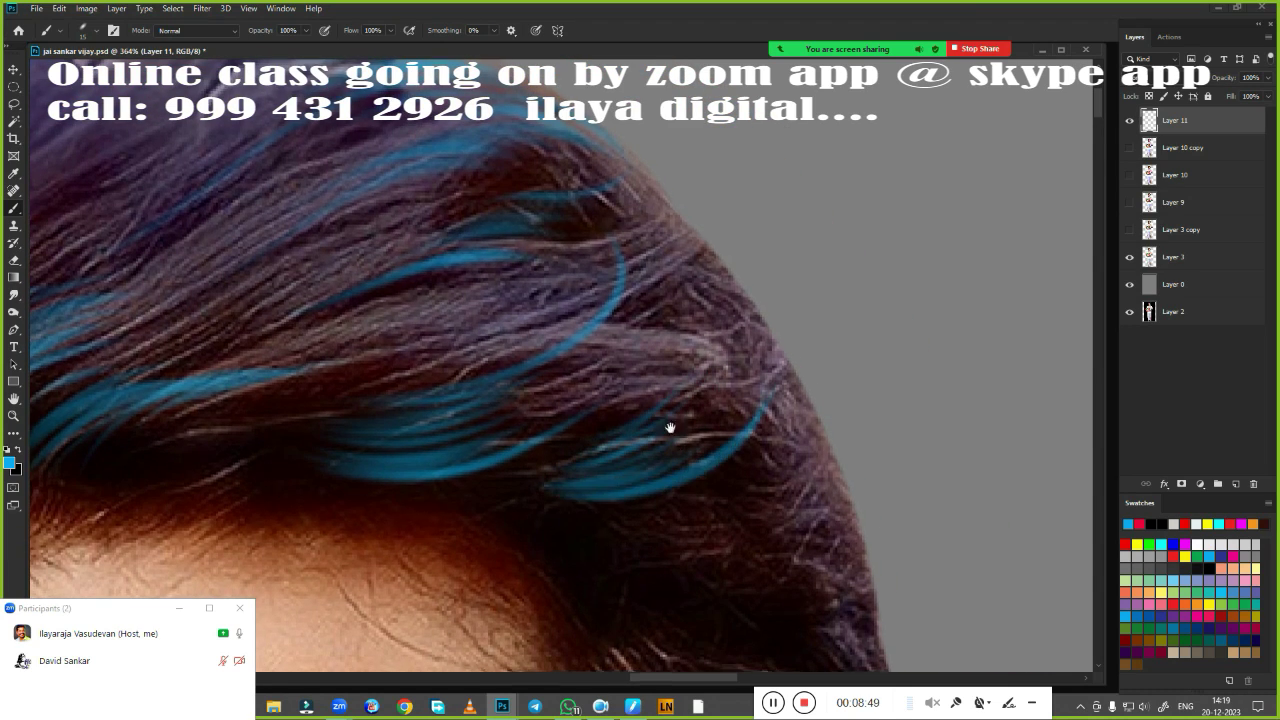
Zoom in closer on the hair and pan around the crown and right side of the head
{"action": "left_click_drag", "start_coordinate": [668, 428], "coordinate": [968, 488]}
{"action": "left_click_drag", "start_coordinate": [660, 344], "coordinate": [626, 444]}
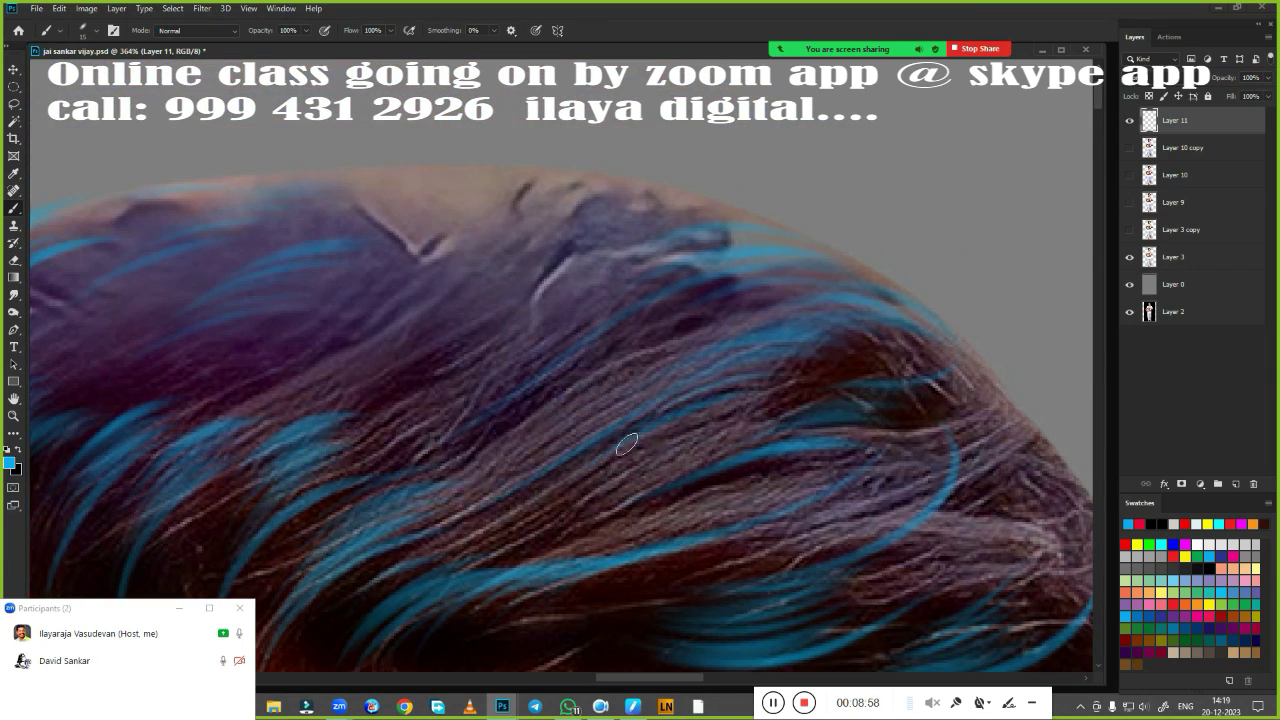
{"action": "scroll", "coordinate": [603, 470], "scroll_direction": "down", "scroll_amount": 2}
{"action": "scroll", "coordinate": [660, 391], "scroll_direction": "up", "scroll_amount": 3}
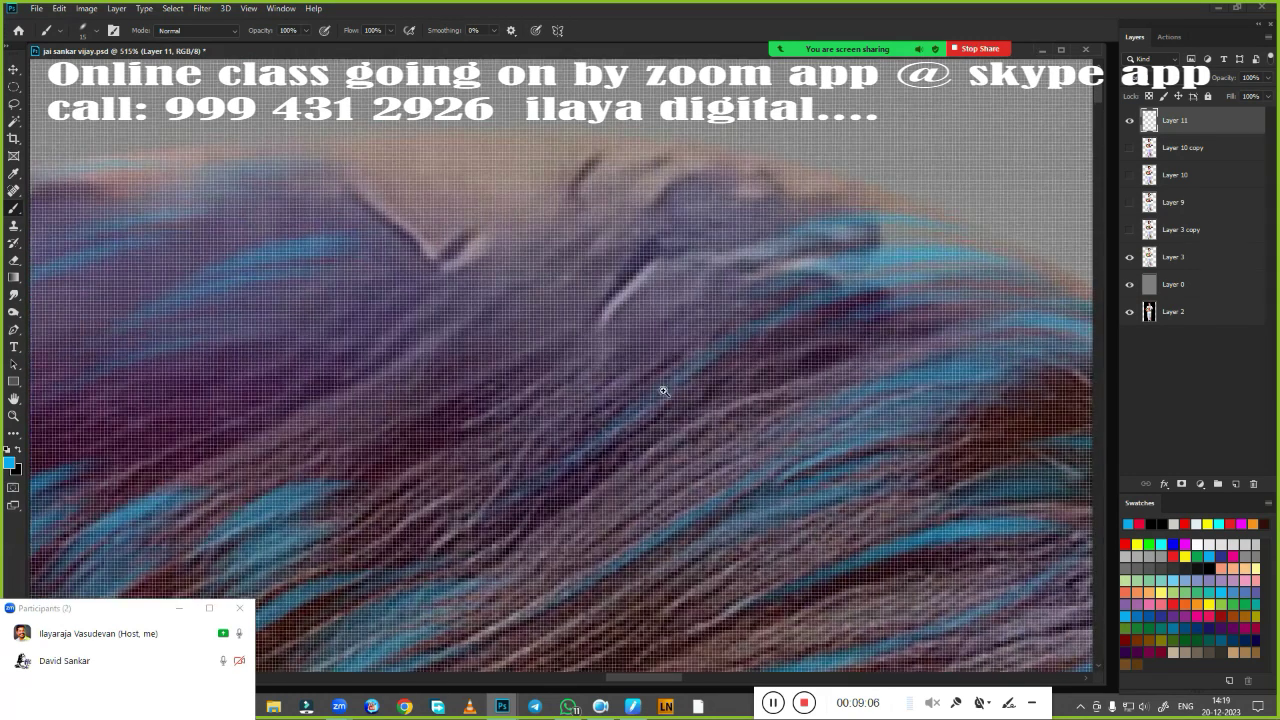
{"action": "scroll", "coordinate": [660, 391], "scroll_direction": "up", "scroll_amount": 1}
{"action": "key", "text": "z"}
{"action": "left_click", "coordinate": [370, 396]}
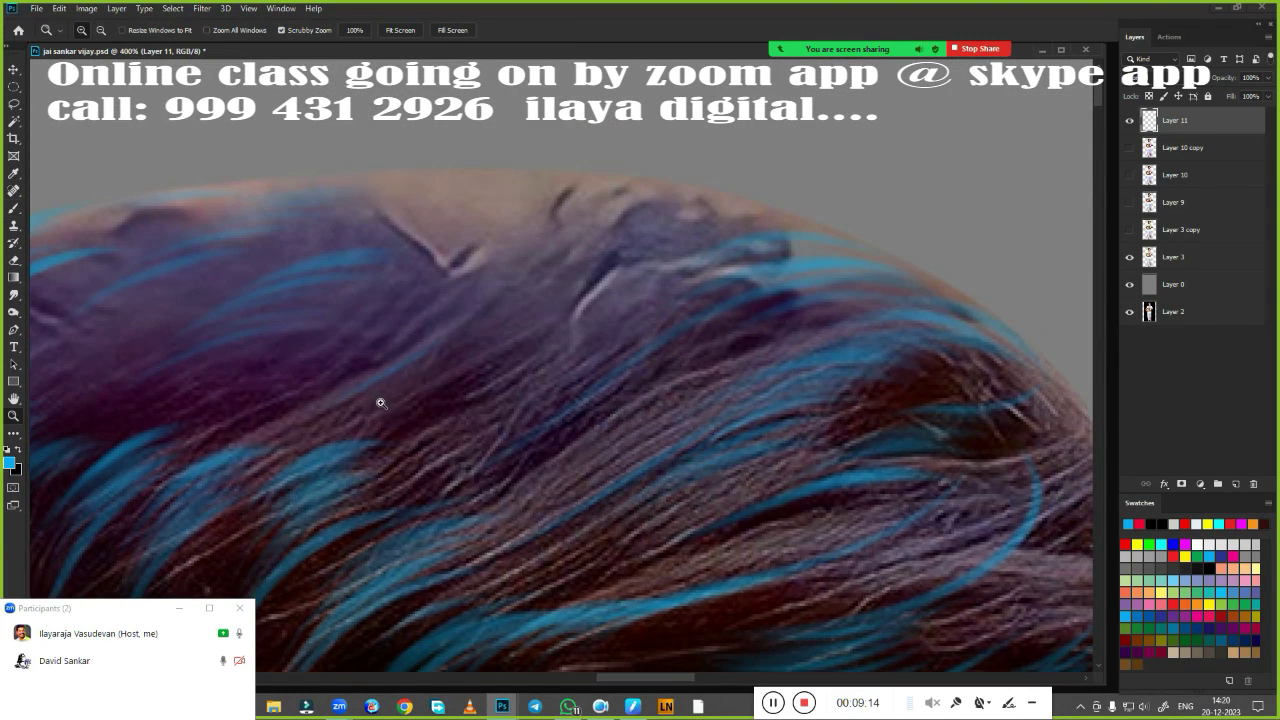
{"action": "key", "text": "b"}
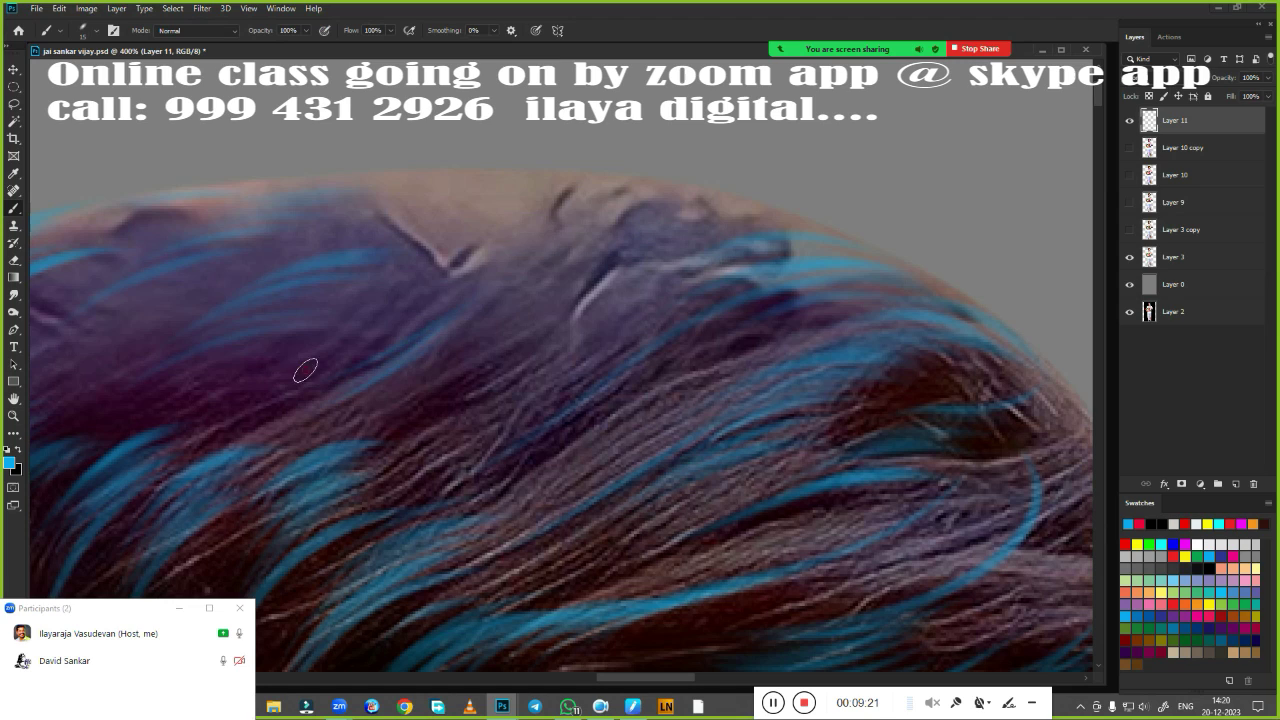
{"action": "scroll", "coordinate": [551, 366], "scroll_direction": "up", "scroll_amount": 2}
{"action": "scroll", "coordinate": [454, 334], "scroll_direction": "up", "scroll_amount": 2}
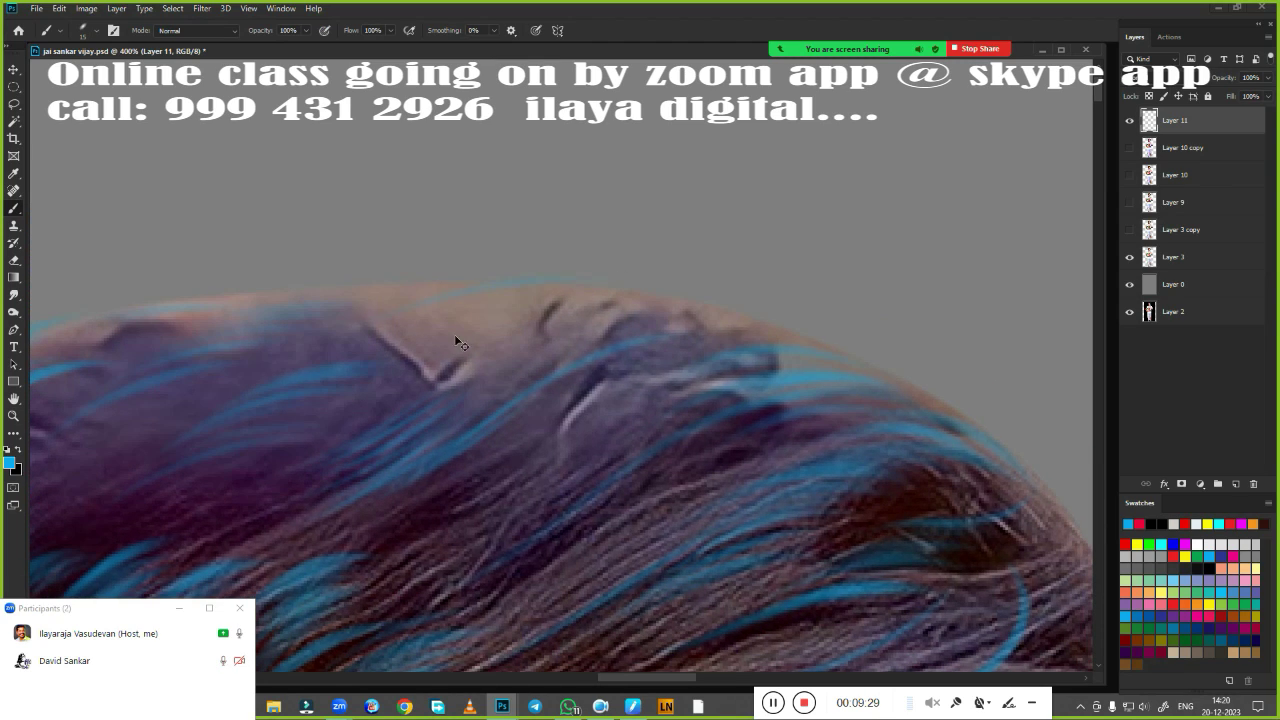
{"action": "scroll", "coordinate": [660, 352], "scroll_direction": "down", "scroll_amount": 2}
{"action": "scroll", "coordinate": [652, 246], "scroll_direction": "right", "scroll_amount": 2}
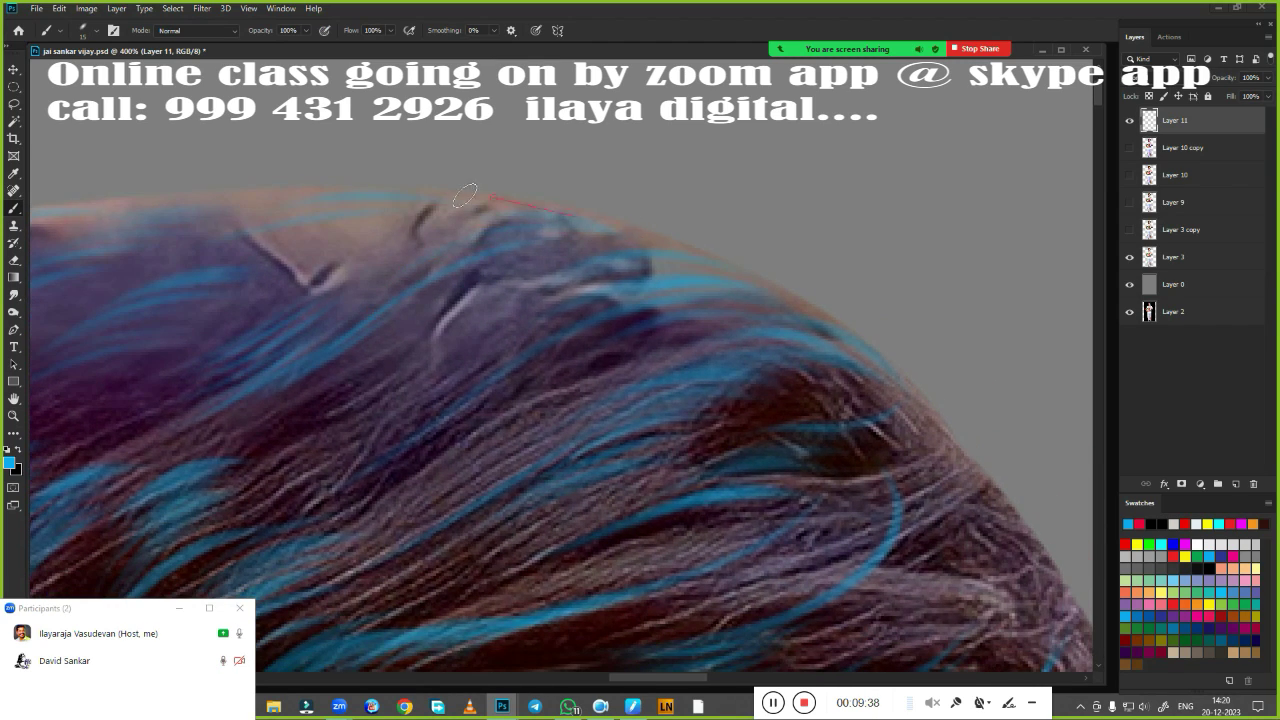
{"action": "scroll", "coordinate": [465, 195], "scroll_direction": "down", "scroll_amount": 1}
{"action": "scroll", "coordinate": [465, 195], "scroll_direction": "right", "scroll_amount": 2}
{"action": "scroll", "coordinate": [507, 194], "scroll_direction": "down", "scroll_amount": 2}
{"action": "scroll", "coordinate": [530, 320], "scroll_direction": "down", "scroll_amount": 2}
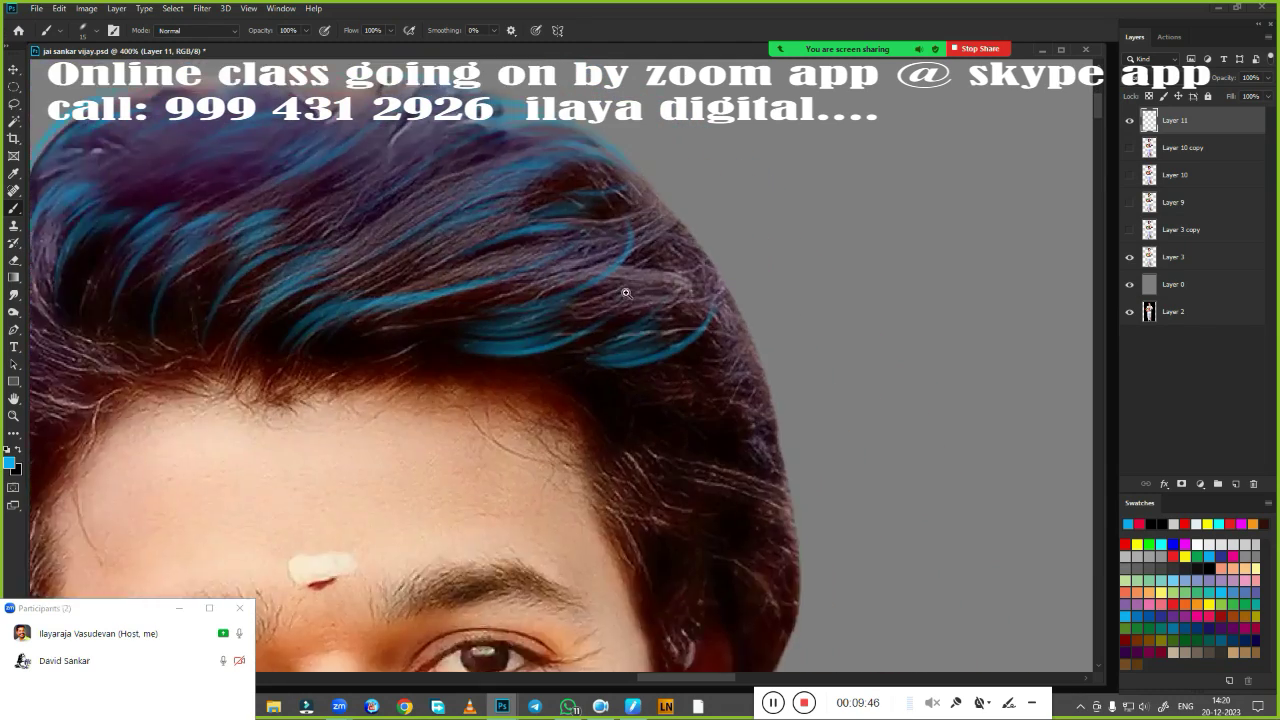
{"action": "scroll", "coordinate": [549, 443], "scroll_direction": "up", "scroll_amount": 2}
{"action": "scroll", "coordinate": [549, 443], "scroll_direction": "up", "scroll_amount": 2}
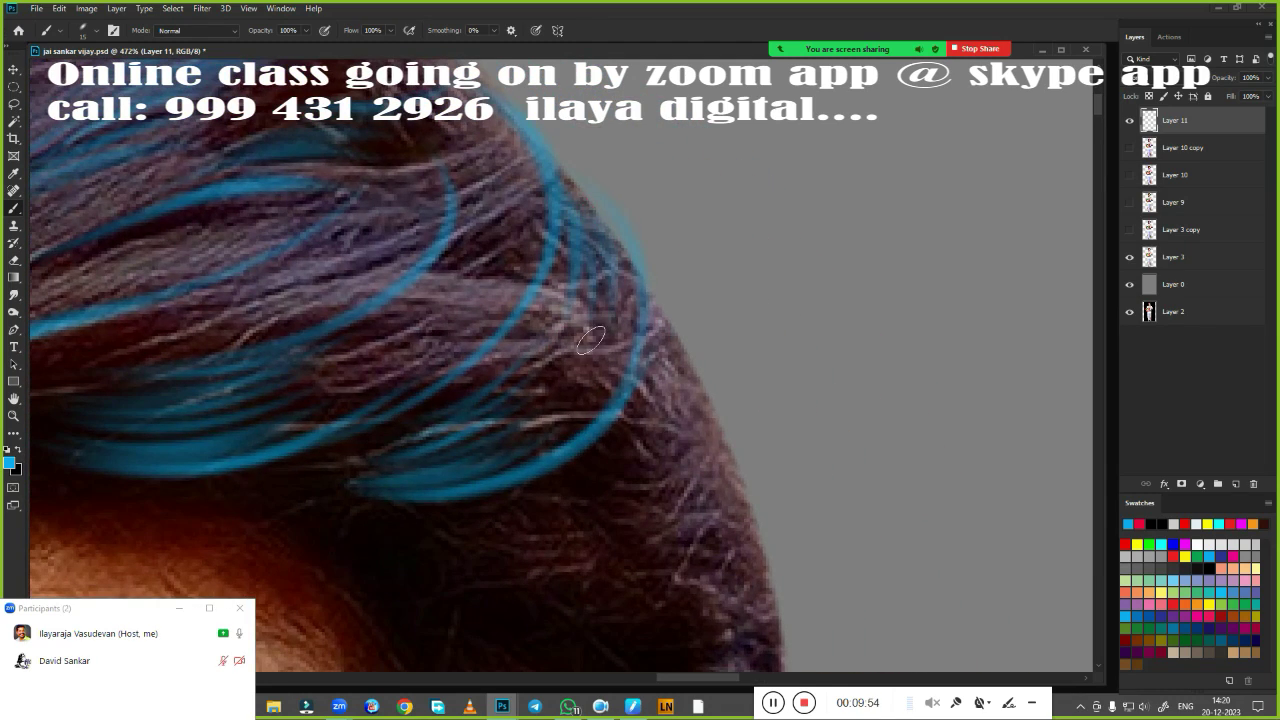
{"action": "scroll", "coordinate": [627, 335], "scroll_direction": "up", "scroll_amount": 3}
{"action": "scroll", "coordinate": [627, 335], "scroll_direction": "left", "scroll_amount": 4}
{"action": "scroll", "coordinate": [889, 466], "scroll_direction": "left", "scroll_amount": 3}
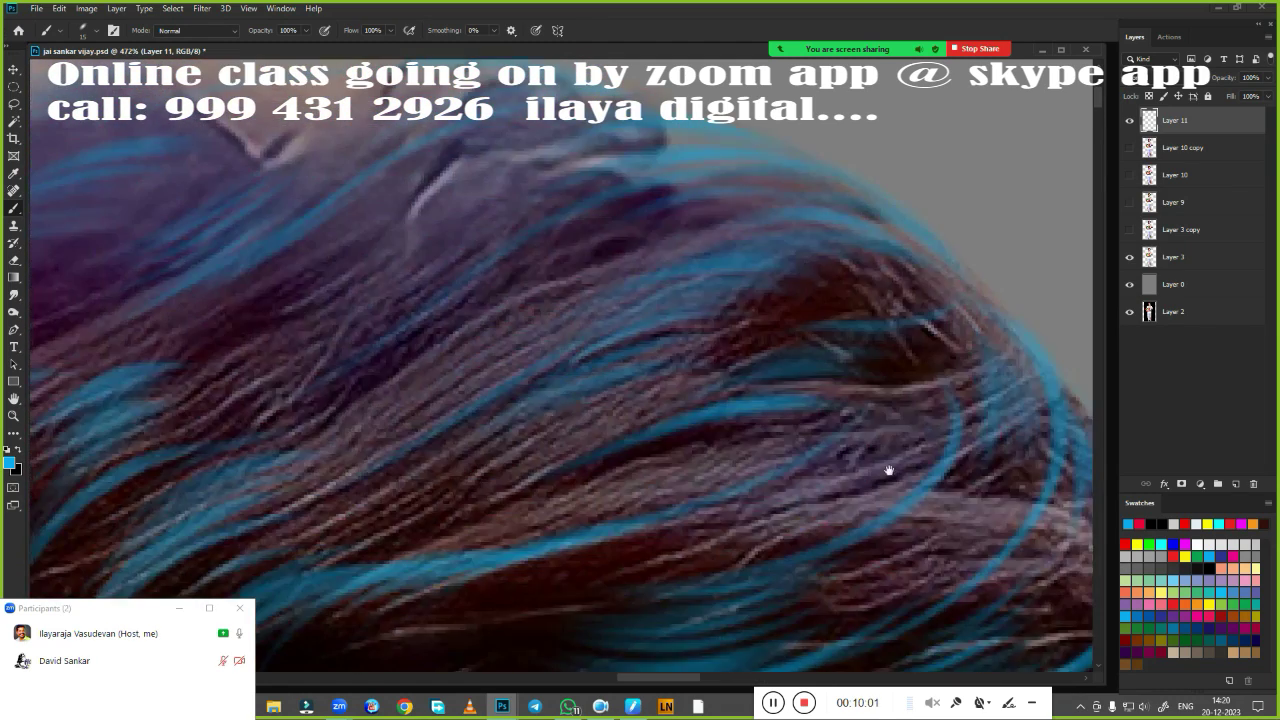
{"action": "scroll", "coordinate": [754, 363], "scroll_direction": "up", "scroll_amount": 3}
{"action": "scroll", "coordinate": [644, 246], "scroll_direction": "left", "scroll_amount": 2}
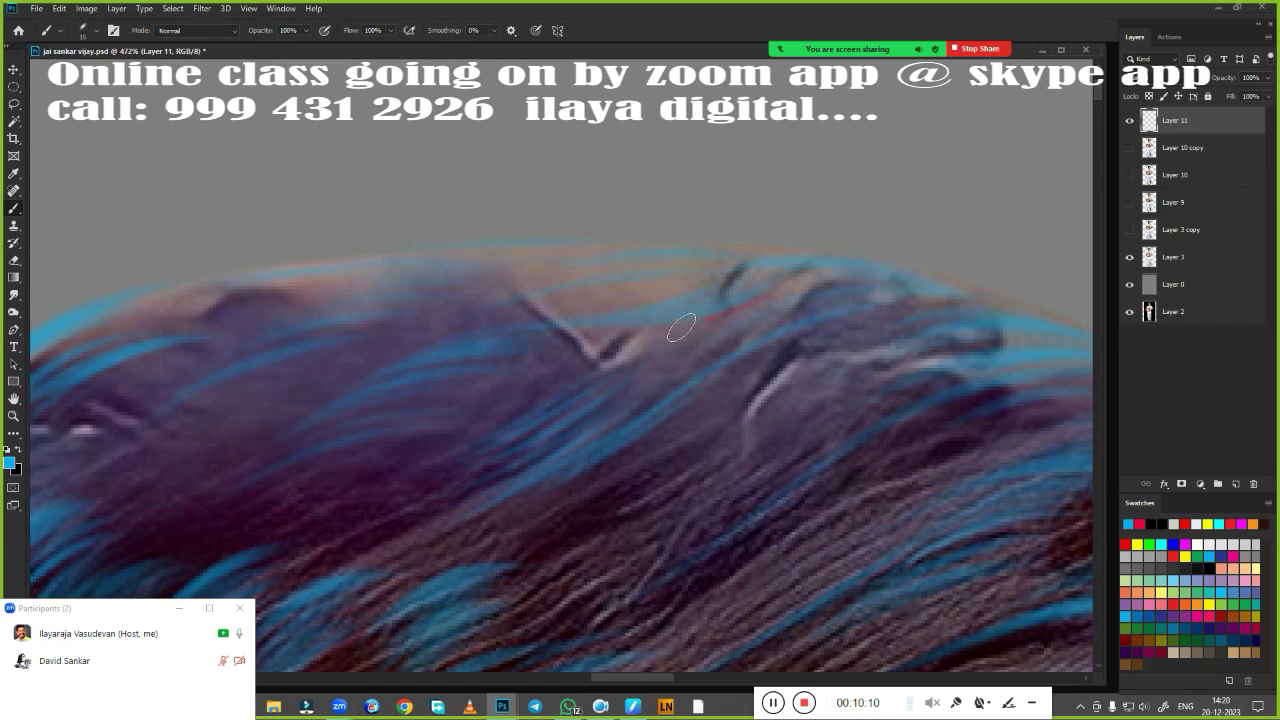
{"action": "scroll", "coordinate": [600, 345], "scroll_direction": "down", "scroll_amount": 3}
{"action": "scroll", "coordinate": [600, 345], "scroll_direction": "right", "scroll_amount": 2}
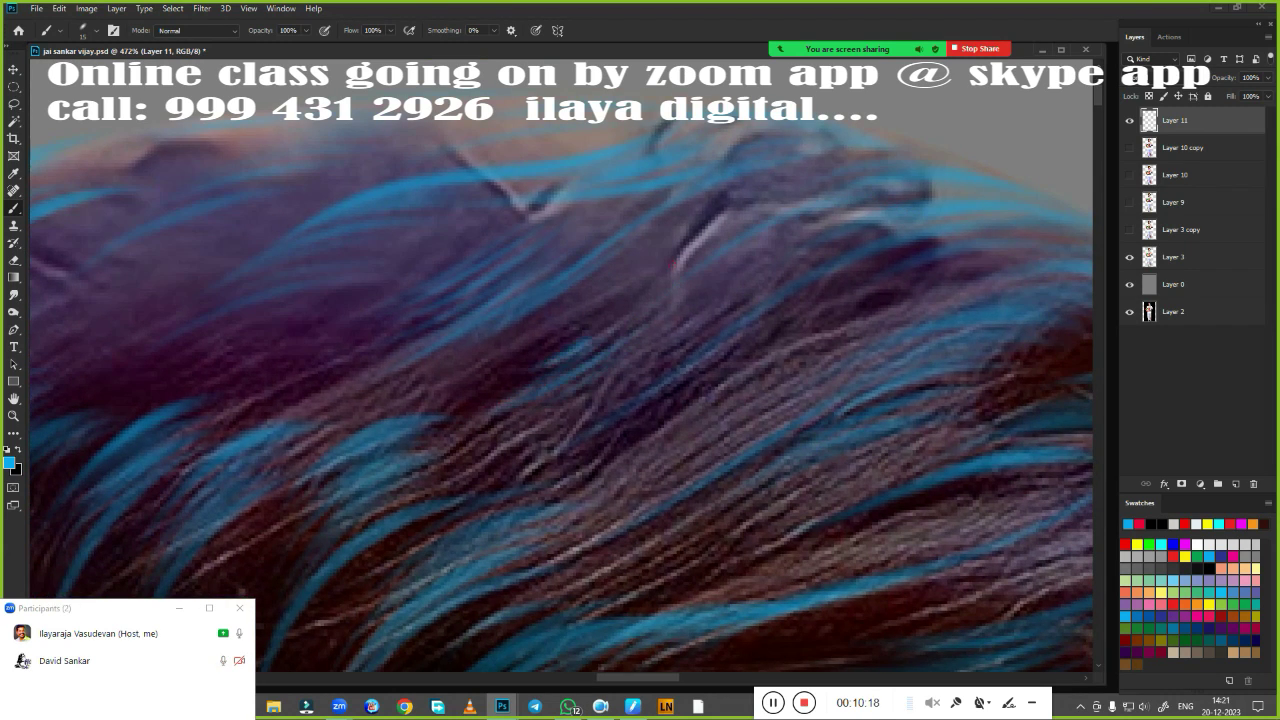
{"action": "scroll", "coordinate": [575, 390], "scroll_direction": "down", "scroll_amount": 2}
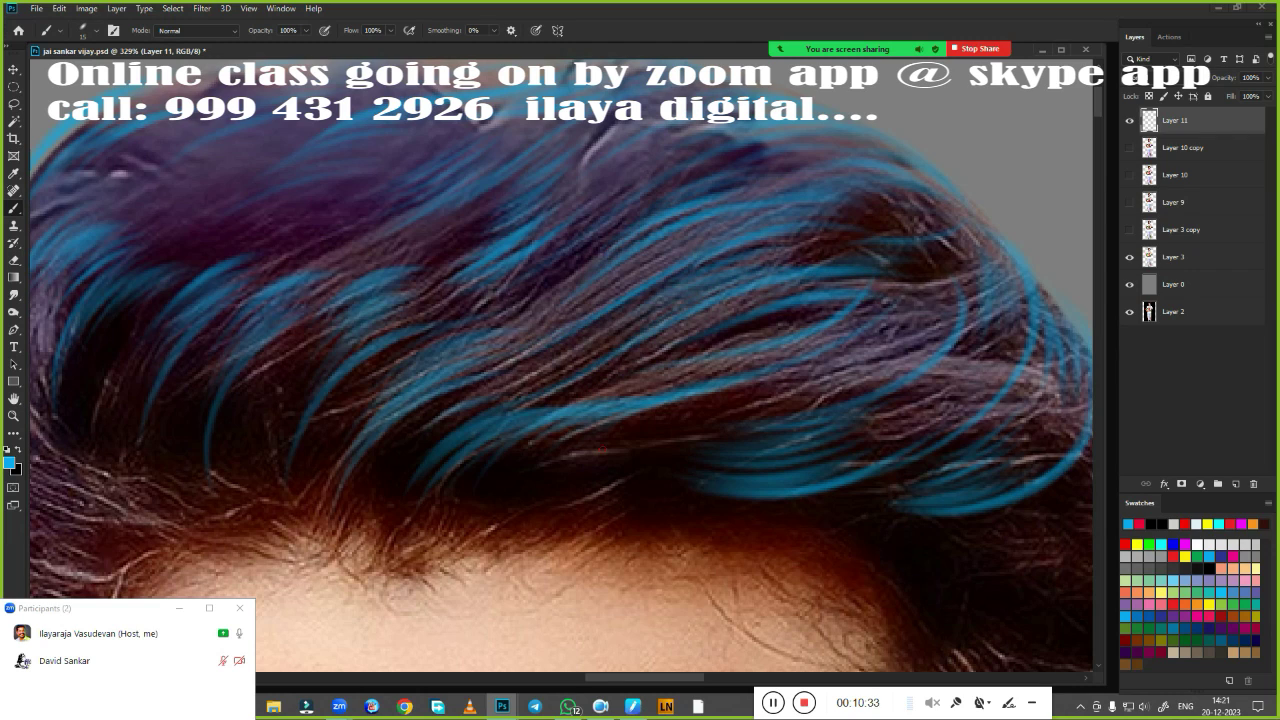
Paint a blue strand down the side hair beside the eye
{"action": "left_click_drag", "start_coordinate": [728, 526], "coordinate": [540, 180]}
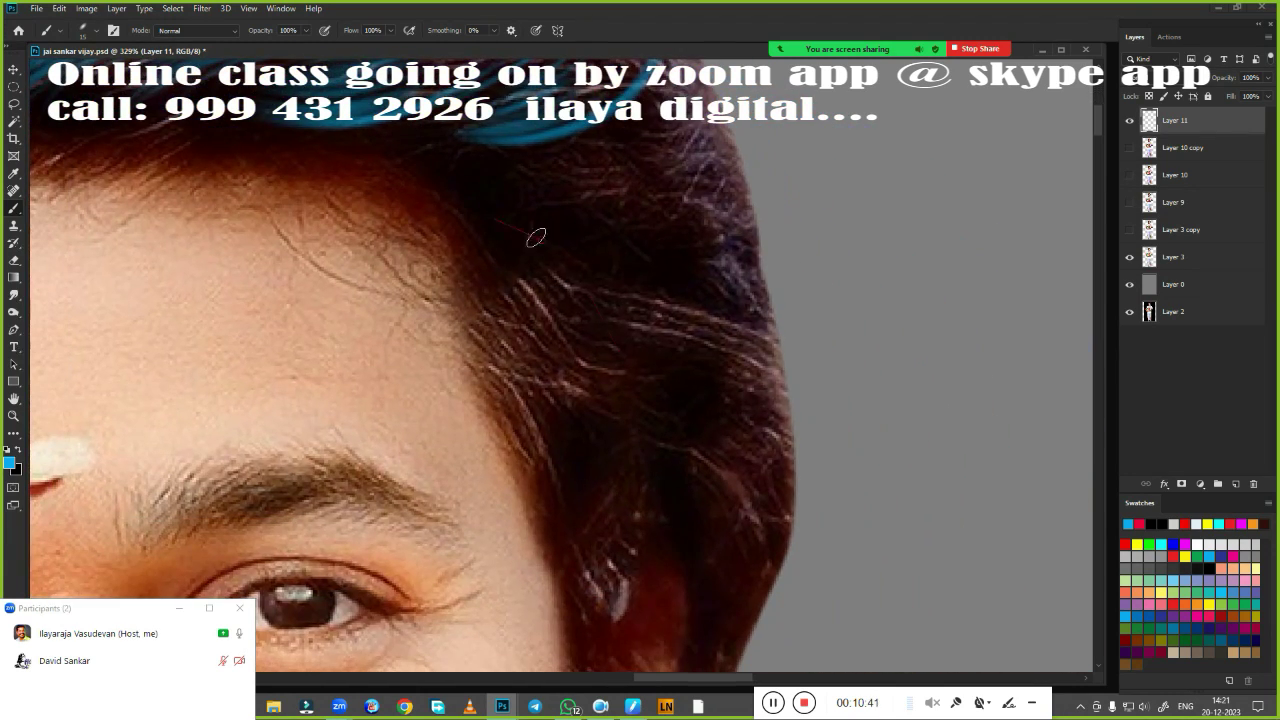
{"action": "mouse_move", "coordinate": [690, 525]}
{"action": "left_mouse_down"}
{"action": "mouse_move", "coordinate": [677, 314]}
{"action": "mouse_move", "coordinate": [765, 538]}
{"action": "left_mouse_up"}
{"action": "left_click_drag", "start_coordinate": [693, 420], "coordinate": [763, 290]}
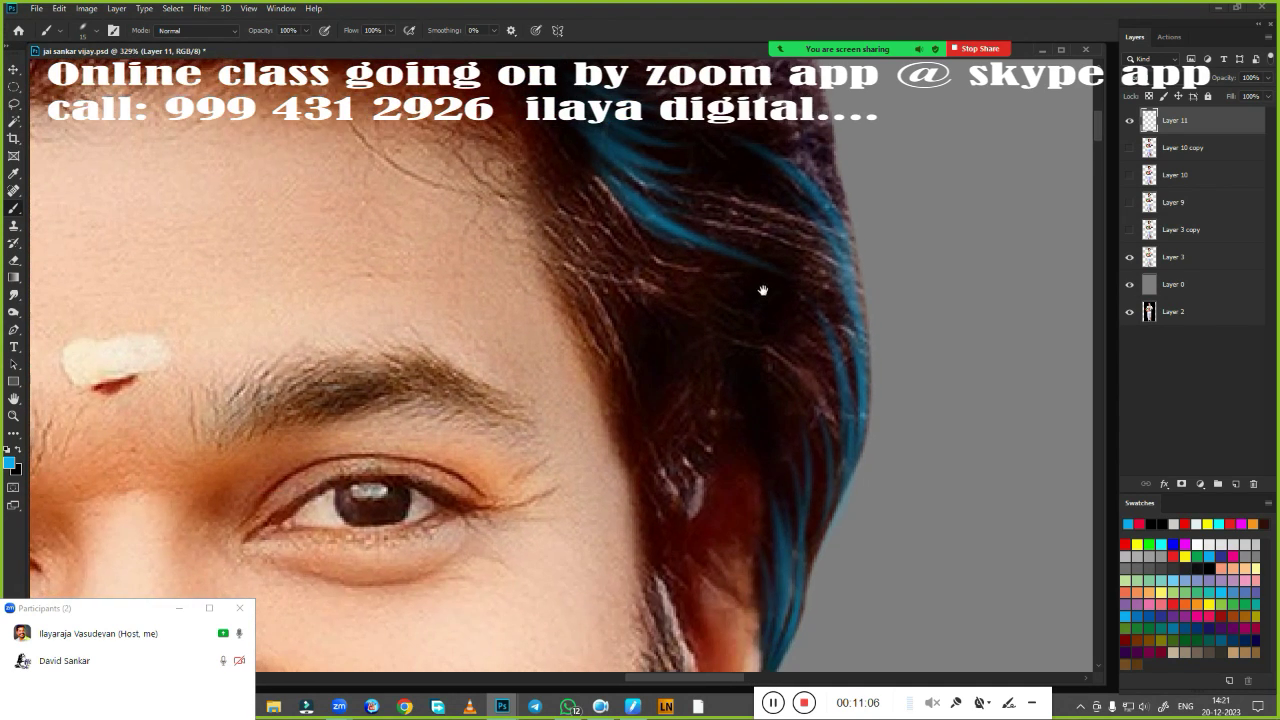
{"action": "scroll", "coordinate": [749, 300], "scroll_direction": "down", "scroll_amount": 1}
{"action": "scroll", "coordinate": [749, 300], "scroll_direction": "up", "scroll_amount": 2}
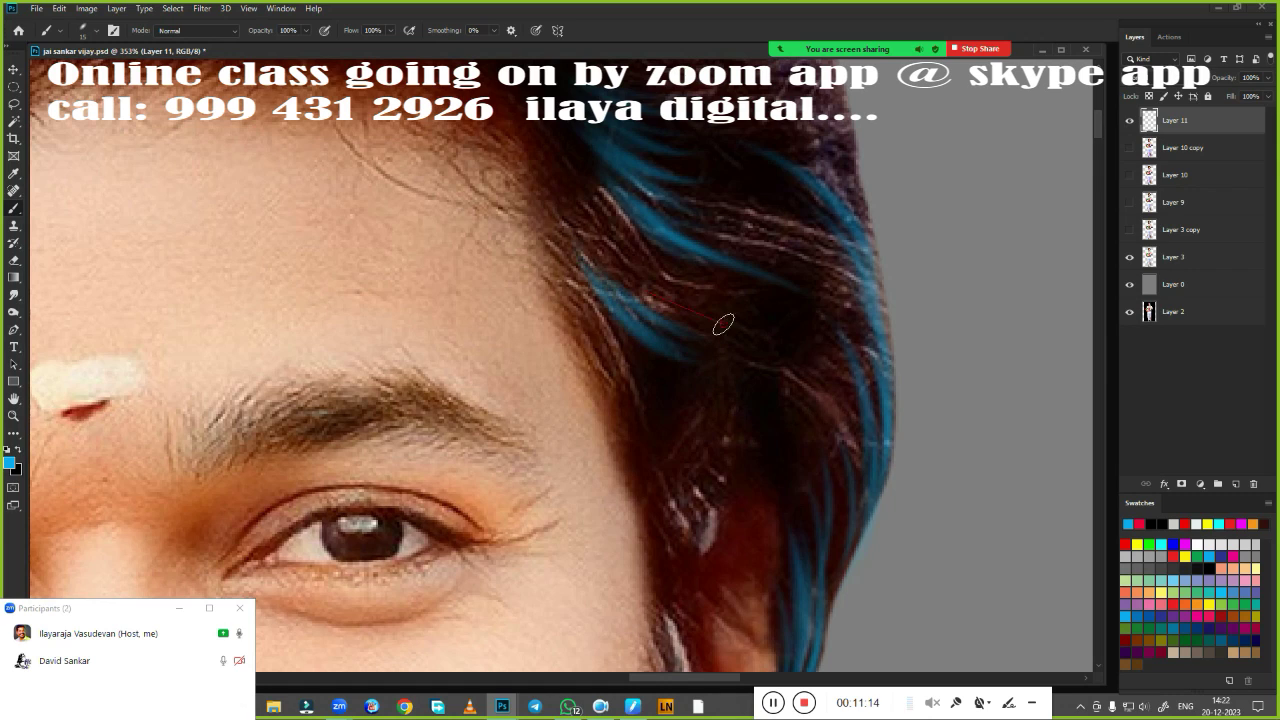
{"action": "left_click_drag", "start_coordinate": [771, 264], "coordinate": [744, 104]}
{"action": "left_click_drag", "start_coordinate": [655, 265], "coordinate": [664, 350]}
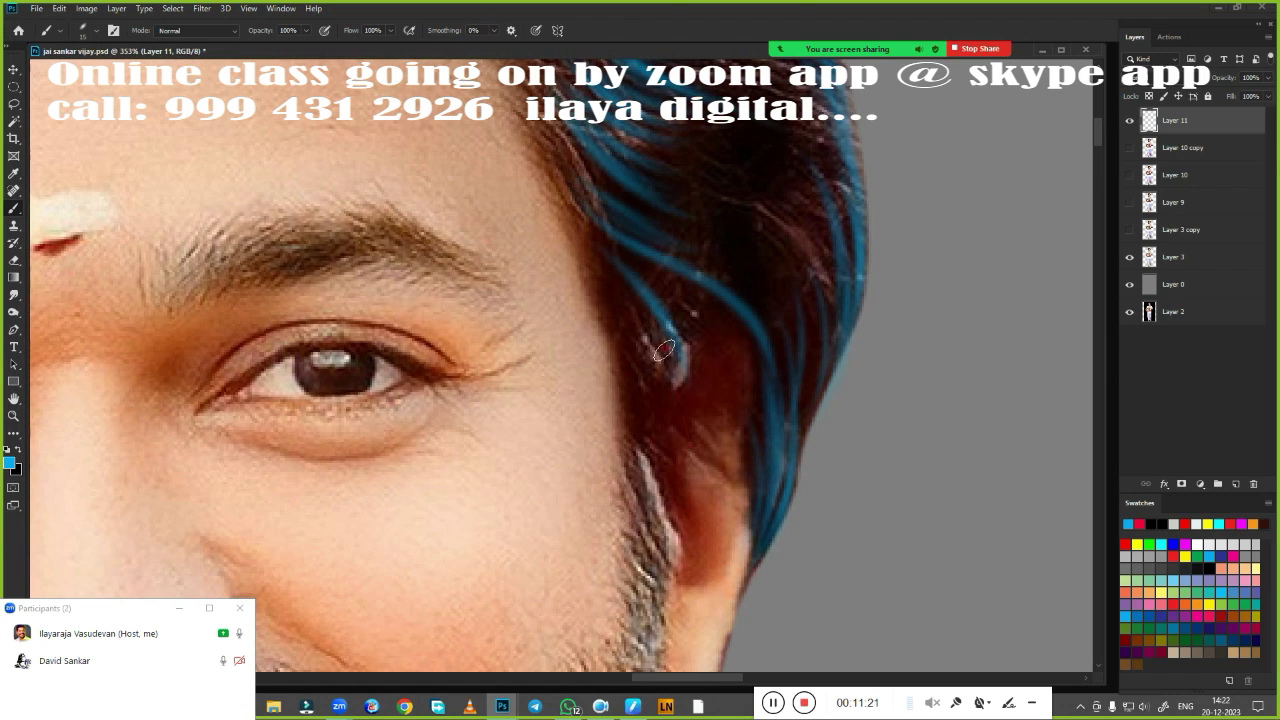
Add blue strands along the left side hair and near the left hairline
{"action": "left_click_drag", "start_coordinate": [735, 175], "coordinate": [720, 540]}
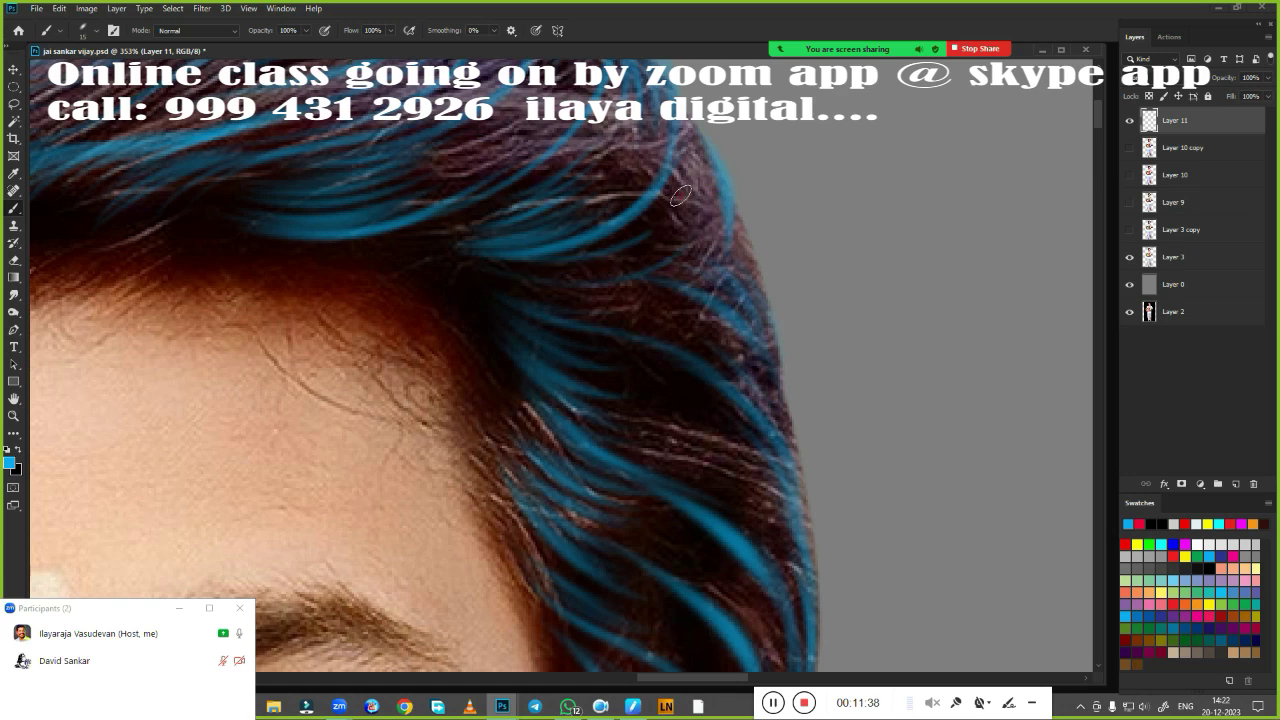
{"action": "scroll", "coordinate": [791, 406], "scroll_direction": "down", "scroll_amount": 2}
{"action": "scroll", "coordinate": [791, 406], "scroll_direction": "down", "scroll_amount": 3}
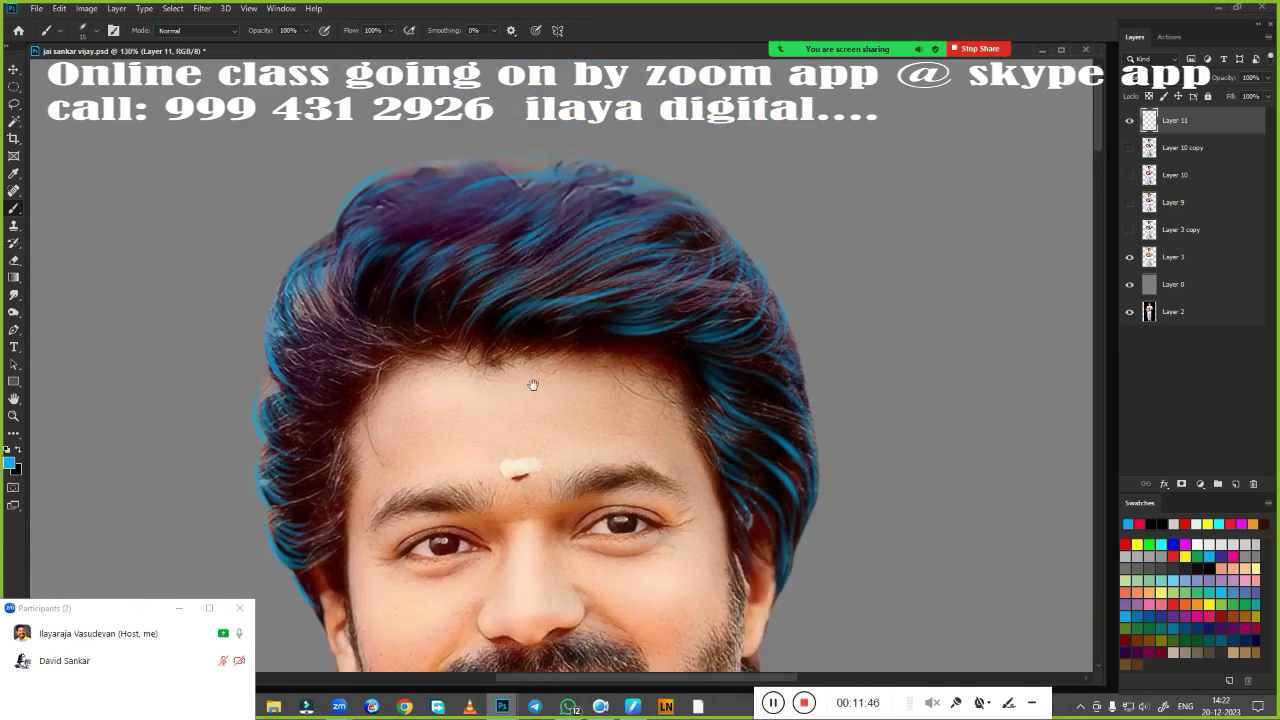
{"action": "scroll", "coordinate": [534, 380], "scroll_direction": "up", "scroll_amount": 4}
{"action": "scroll", "coordinate": [646, 400], "scroll_direction": "up", "scroll_amount": 1}
{"action": "mouse_move", "coordinate": [630, 272]}
{"action": "left_mouse_down"}
{"action": "mouse_move", "coordinate": [535, 295]}
{"action": "mouse_move", "coordinate": [355, 215]}
{"action": "left_mouse_up"}
{"action": "mouse_move", "coordinate": [600, 360]}
{"action": "left_mouse_down"}
{"action": "mouse_move", "coordinate": [375, 440]}
{"action": "mouse_move", "coordinate": [370, 475]}
{"action": "left_mouse_up"}
{"action": "scroll", "coordinate": [609, 350], "scroll_direction": "down", "scroll_amount": 3}
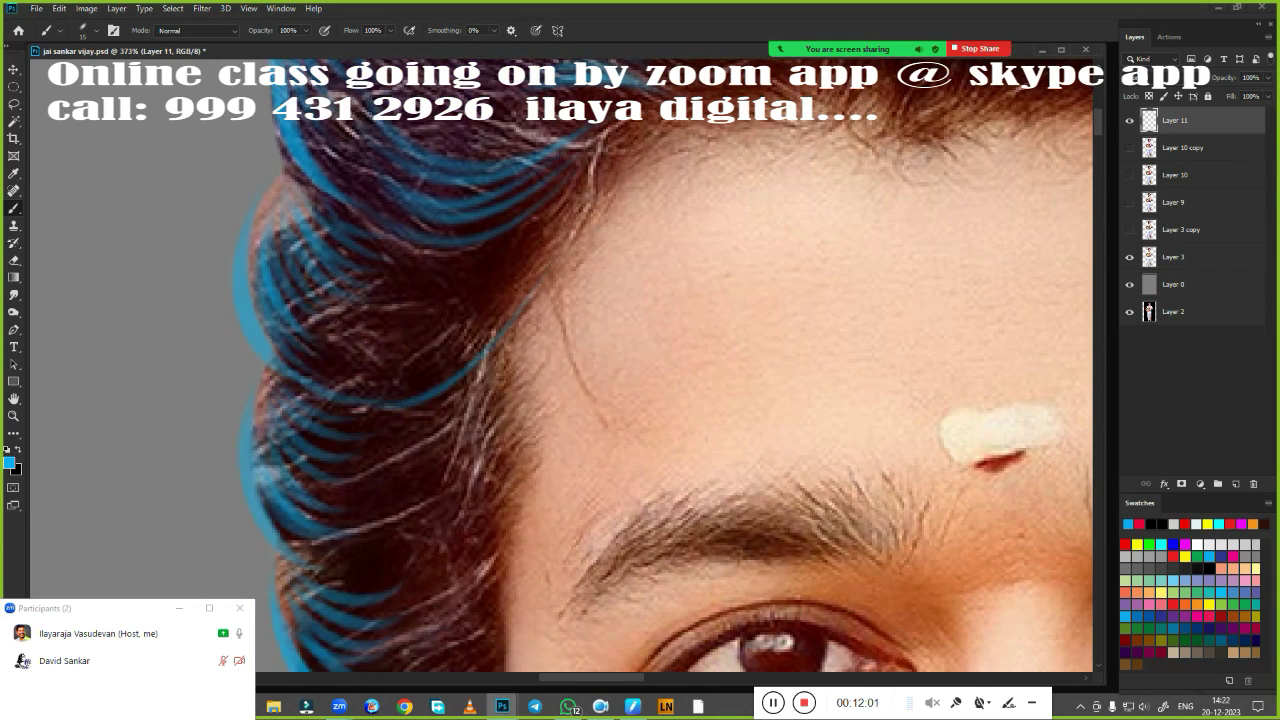
{"action": "scroll", "coordinate": [480, 330], "scroll_direction": "down", "scroll_amount": 1}
{"action": "scroll", "coordinate": [460, 322], "scroll_direction": "down", "scroll_amount": 2}
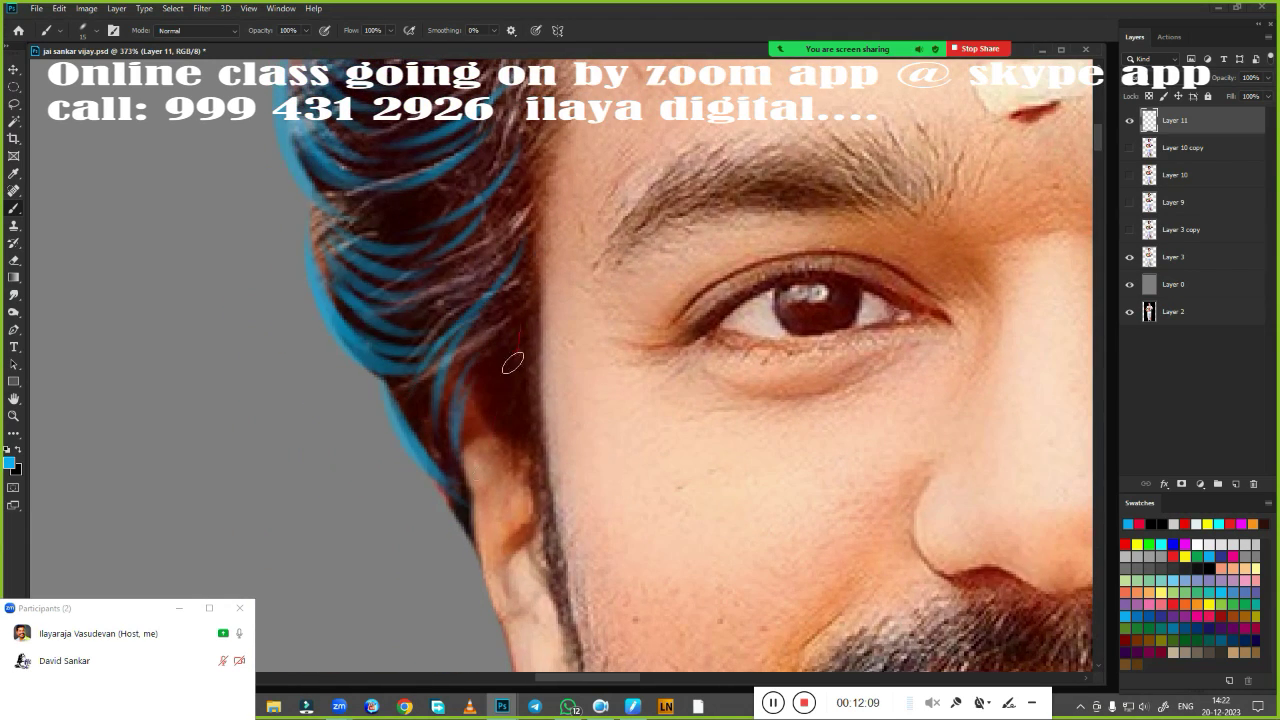
{"action": "scroll", "coordinate": [508, 360], "scroll_direction": "down", "scroll_amount": 3}
{"action": "scroll", "coordinate": [490, 418], "scroll_direction": "down", "scroll_amount": 2}
Show Layer 10 copy, darken the hair shadows and crown, and toggle visibility to compare
{"action": "left_click", "coordinate": [1130, 147]}
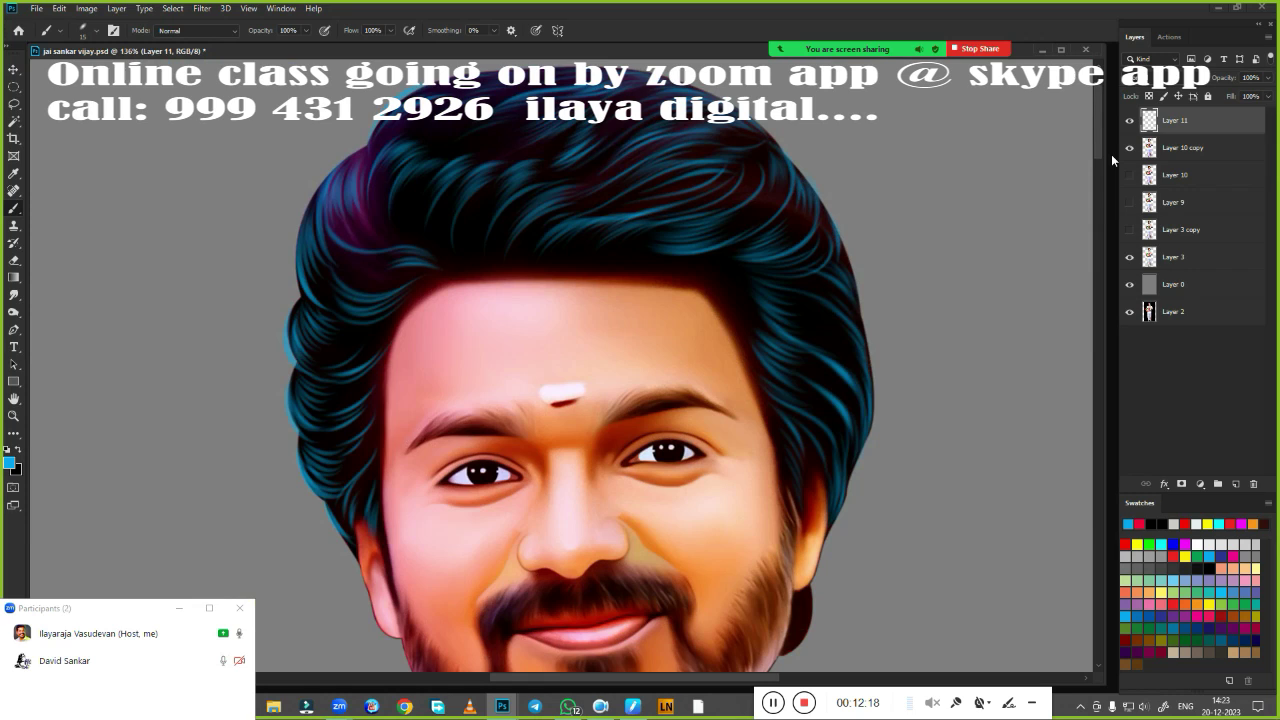
{"action": "scroll", "coordinate": [640, 360], "scroll_direction": "down", "scroll_amount": 1}
{"action": "scroll", "coordinate": [640, 360], "scroll_direction": "up", "scroll_amount": 2}
{"action": "scroll", "coordinate": [640, 360], "scroll_direction": "down", "scroll_amount": 1}
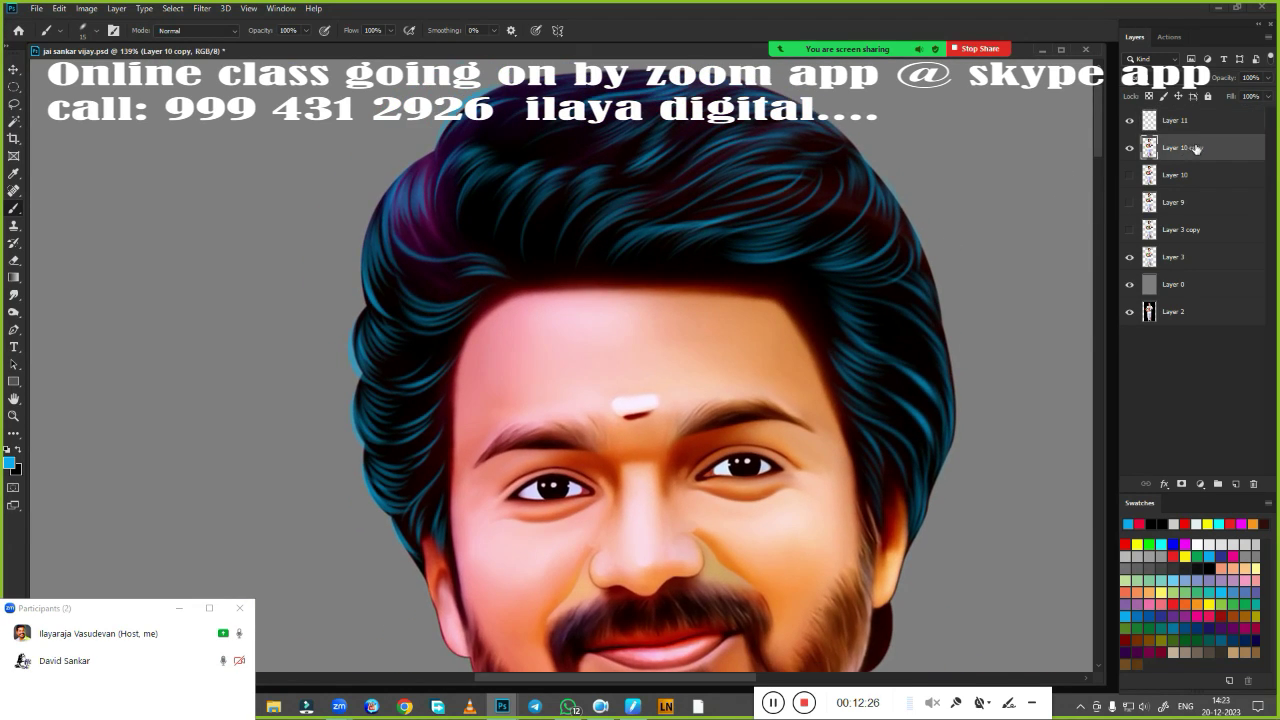
{"action": "left_click", "coordinate": [1183, 147]}
{"action": "key", "text": "l"}
{"action": "left_click", "coordinate": [13, 313]}
{"action": "left_click_drag", "start_coordinate": [470, 250], "coordinate": [460, 170]}
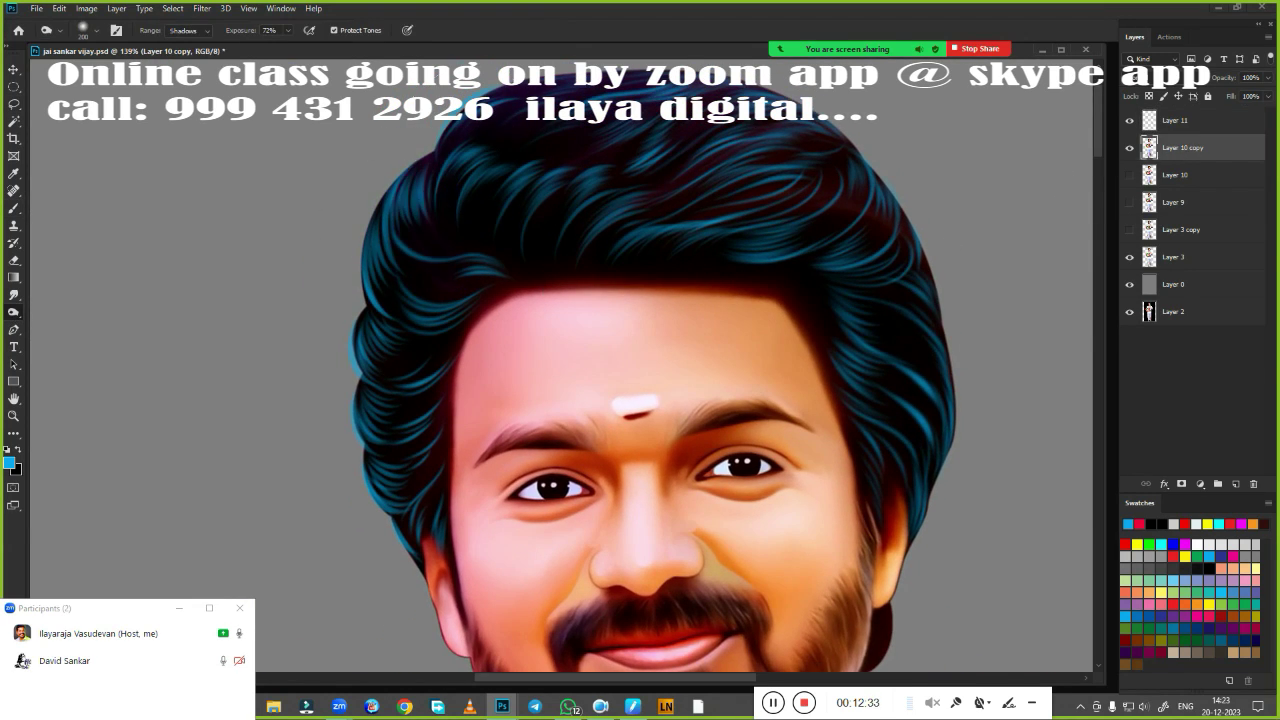
{"action": "left_click_drag", "start_coordinate": [668, 122], "coordinate": [800, 140]}
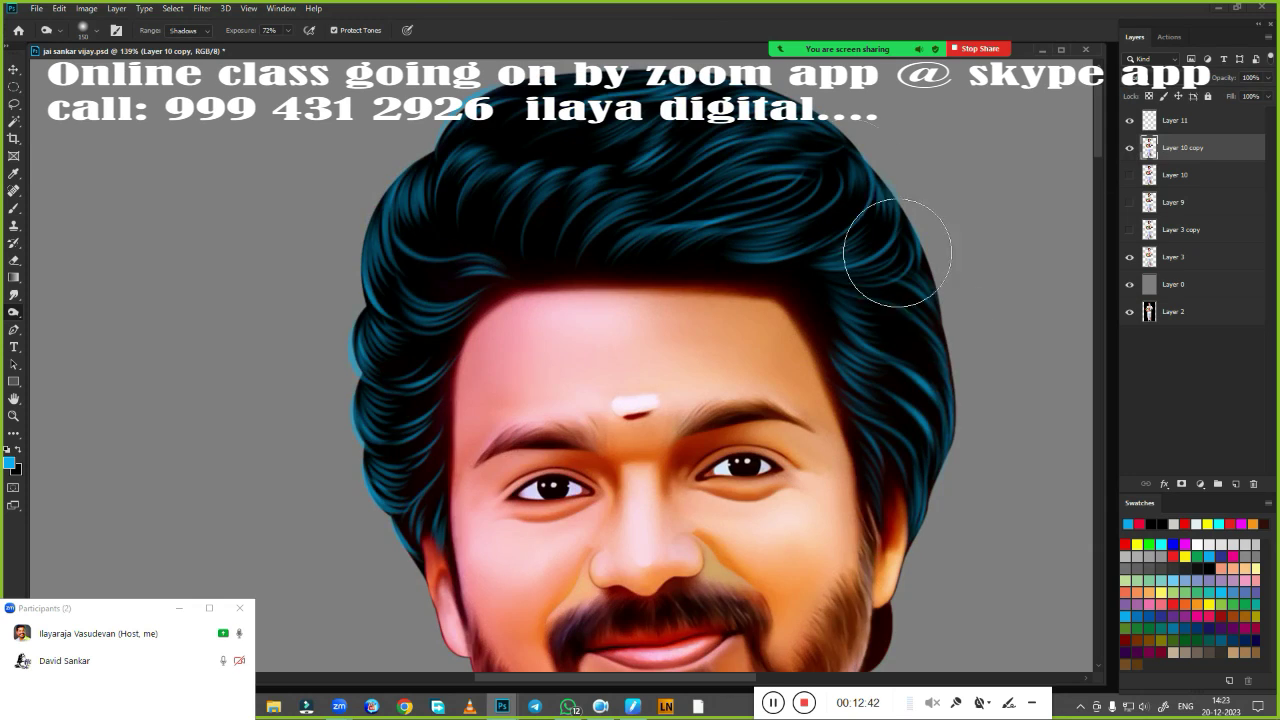
{"action": "left_click", "coordinate": [1129, 147]}
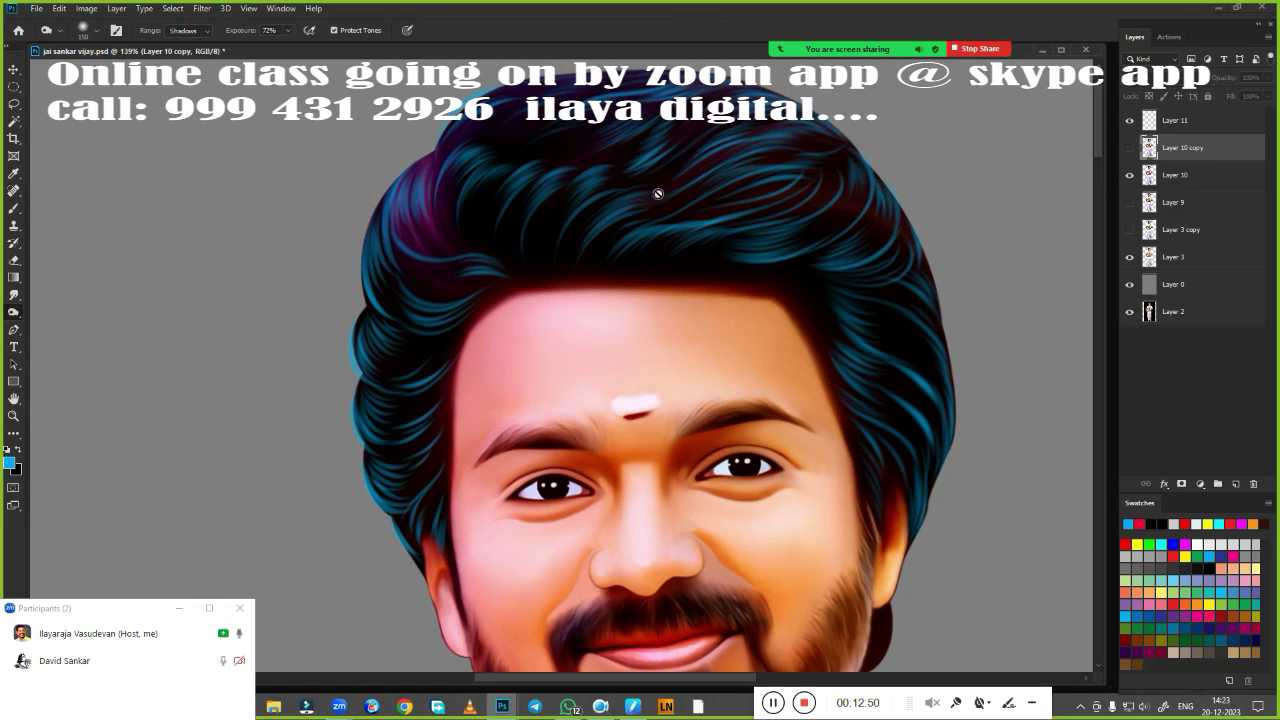
{"action": "left_click", "coordinate": [1129, 147]}
Return to Layer 11 with the Brush and check brush choices and pen pressure settings
{"action": "left_click", "coordinate": [1175, 120]}
{"action": "scroll", "coordinate": [699, 404], "scroll_direction": "down", "scroll_amount": 2}
{"action": "key", "text": "b"}
{"action": "scroll", "coordinate": [699, 404], "scroll_direction": "up", "scroll_amount": 5}
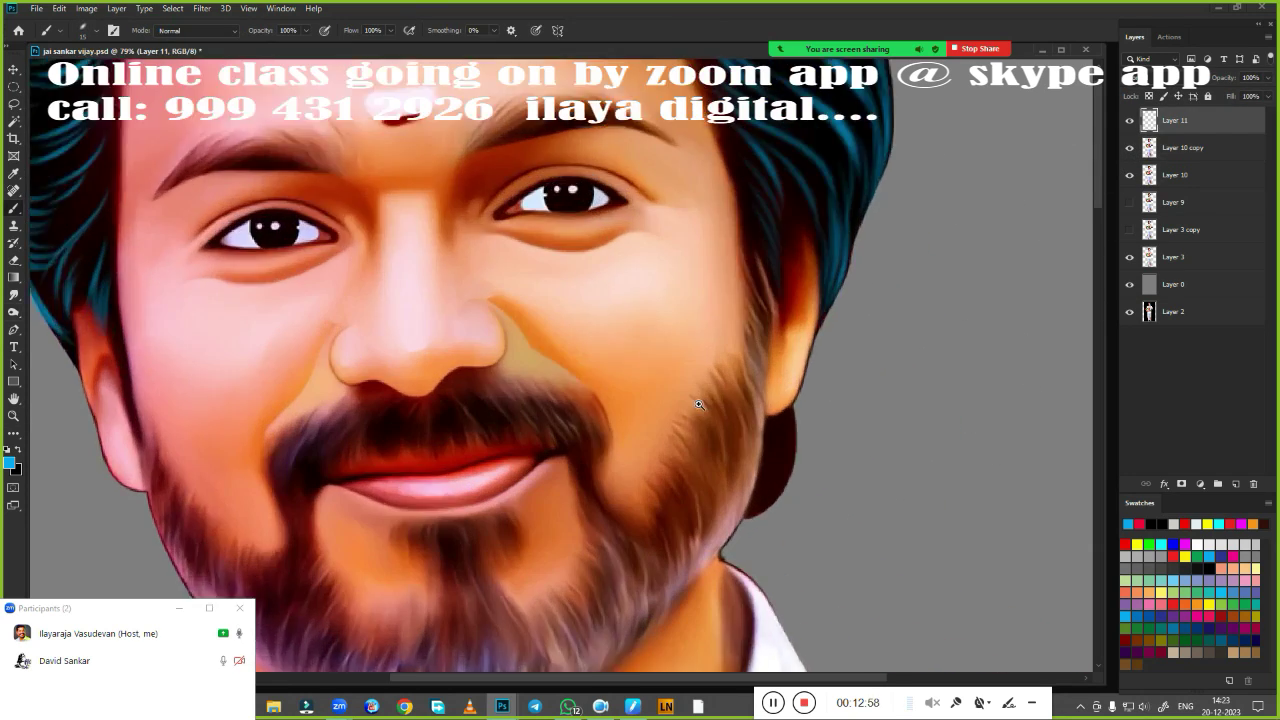
{"action": "scroll", "coordinate": [699, 404], "scroll_direction": "up", "scroll_amount": 3}
{"action": "right_click", "coordinate": [772, 360]}
{"action": "scroll", "coordinate": [772, 400], "scroll_direction": "up", "scroll_amount": 3}
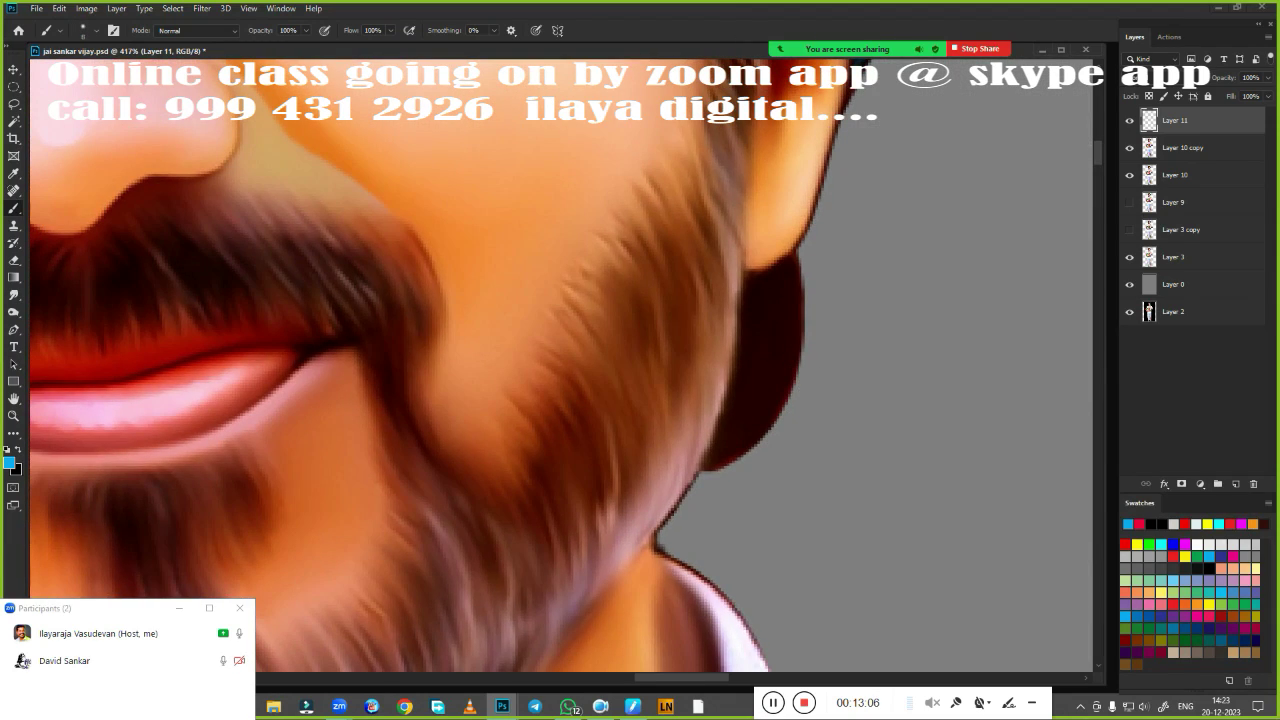
{"action": "left_click", "coordinate": [601, 709]}
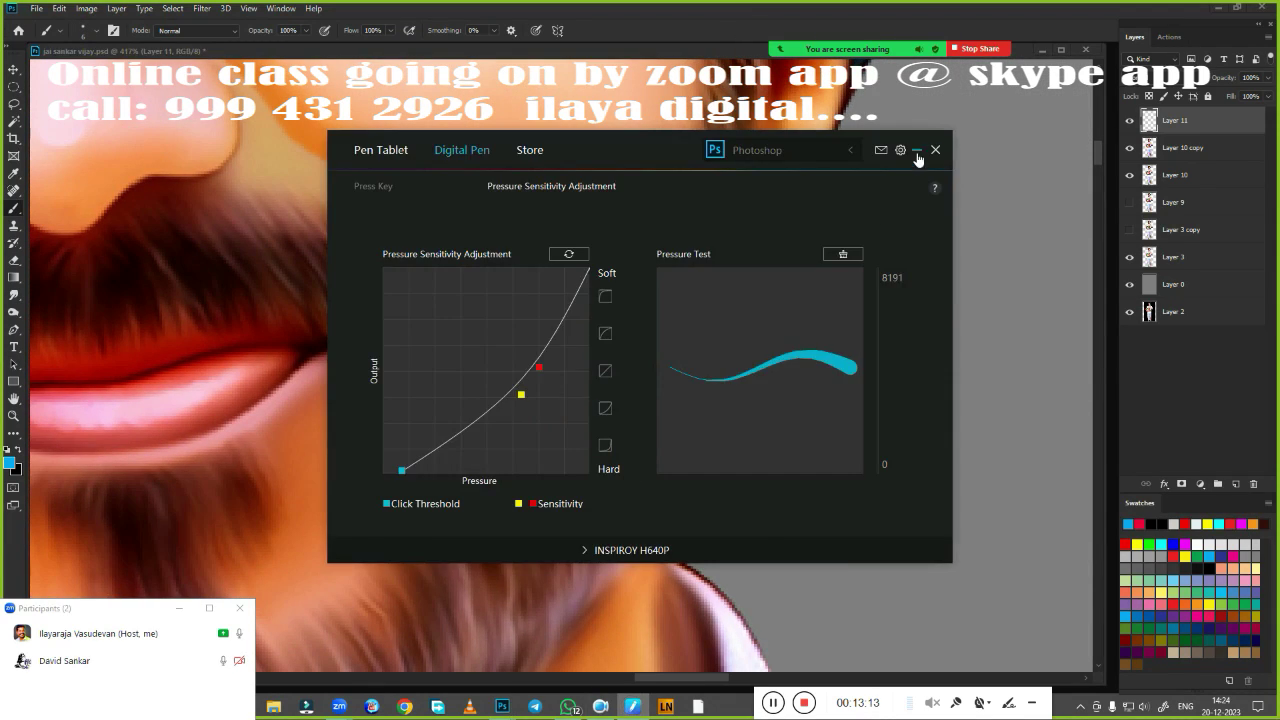
{"action": "left_click", "coordinate": [934, 149]}
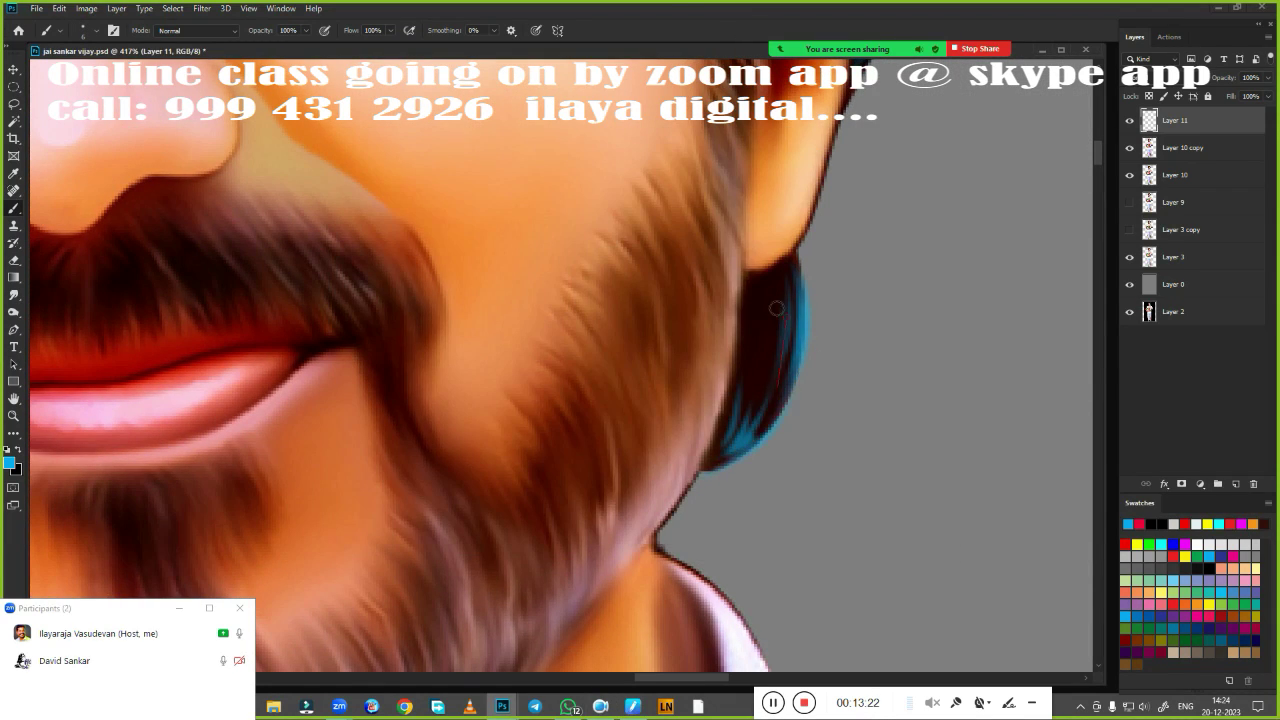
{"action": "scroll", "coordinate": [788, 285], "scroll_direction": "down", "scroll_amount": 3}
Rotate the canvas to follow the hairline and undo a stray stroke along the top edge
{"action": "scroll", "coordinate": [640, 360], "scroll_direction": "up", "scroll_amount": 3}
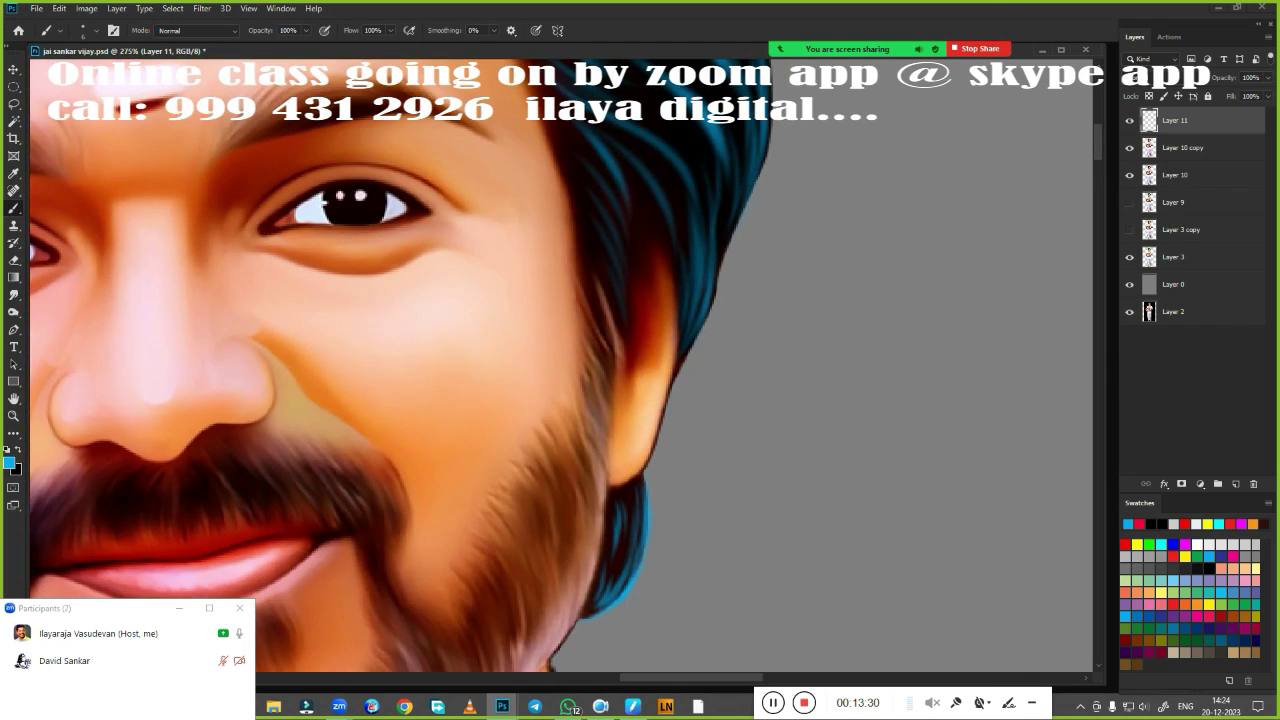
{"action": "key", "text": "r"}
{"action": "left_click_drag", "start_coordinate": [651, 537], "coordinate": [612, 360]}
{"action": "key", "text": "b"}
{"action": "scroll", "coordinate": [612, 360], "scroll_direction": "left", "scroll_amount": 5}
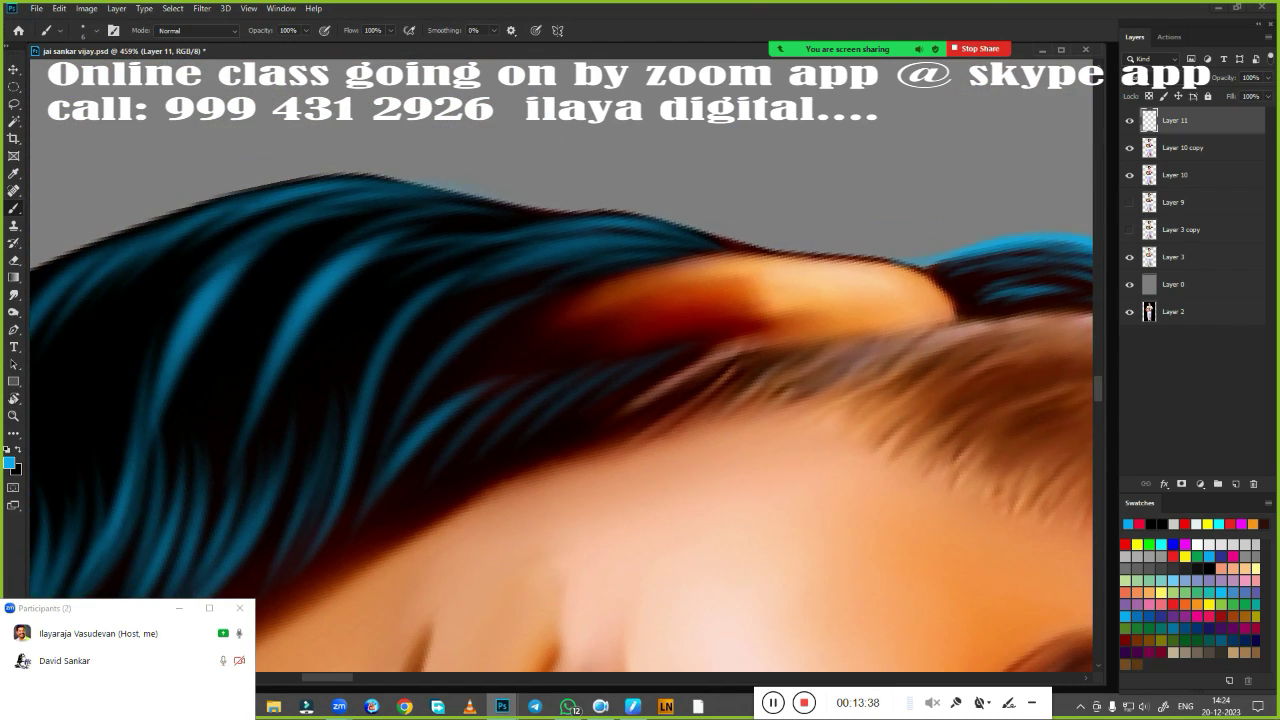
{"action": "scroll", "coordinate": [586, 377], "scroll_direction": "left", "scroll_amount": 3}
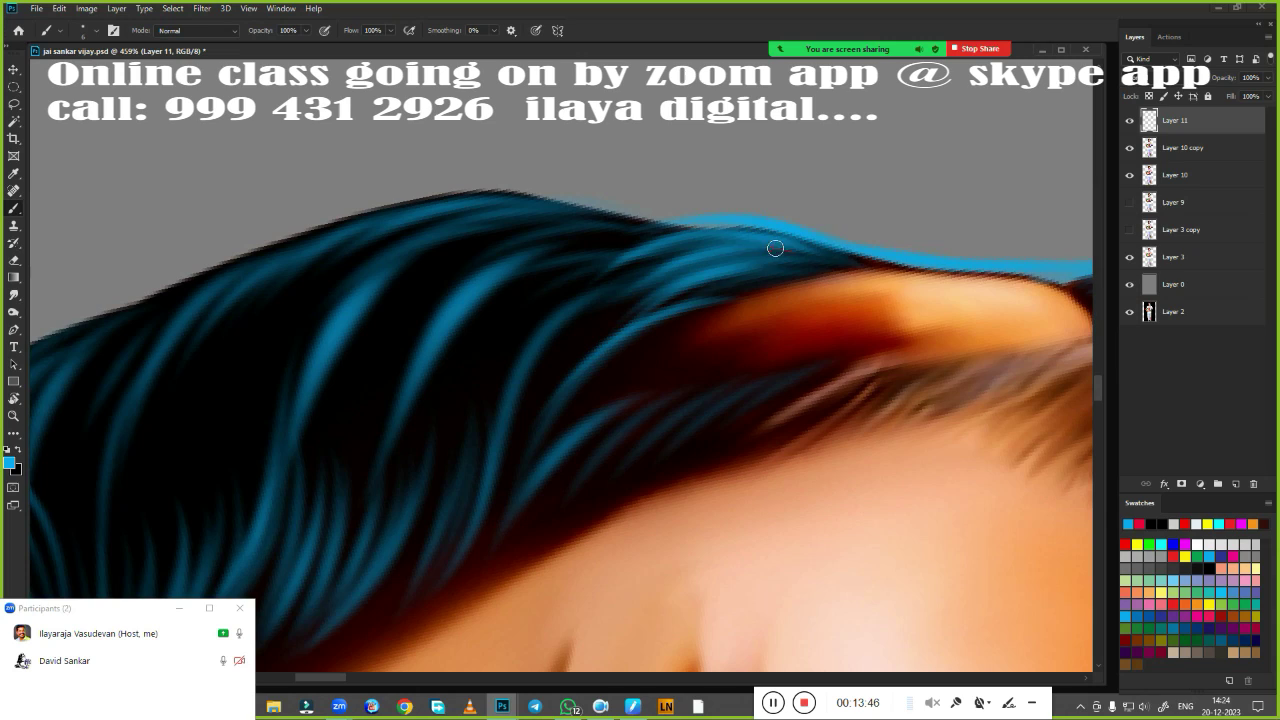
{"action": "scroll", "coordinate": [889, 363], "scroll_direction": "left", "scroll_amount": 1}
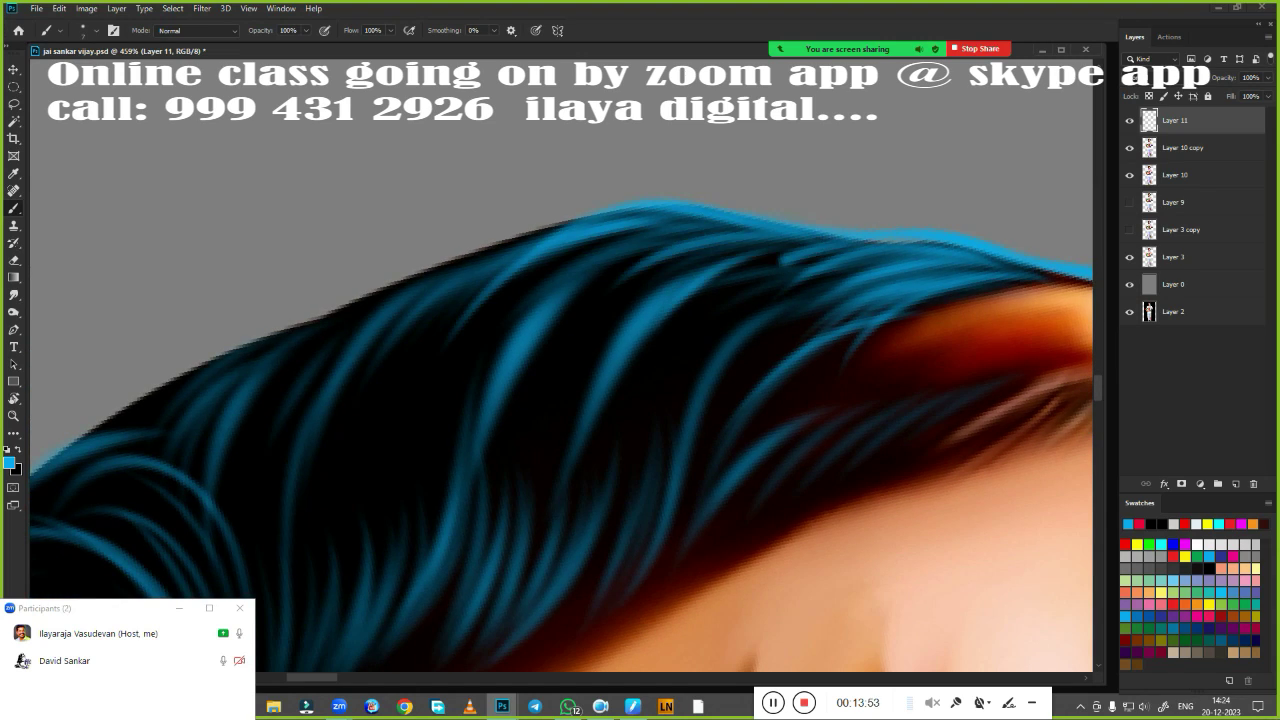
{"action": "mouse_move", "coordinate": [600, 390]}
{"action": "left_mouse_down"}
{"action": "mouse_move", "coordinate": [672, 334]}
{"action": "mouse_move", "coordinate": [514, 214]}
{"action": "mouse_move", "coordinate": [626, 323]}
{"action": "mouse_move", "coordinate": [453, 289]}
{"action": "left_mouse_up"}
{"action": "key", "text": "ctrl+z"}
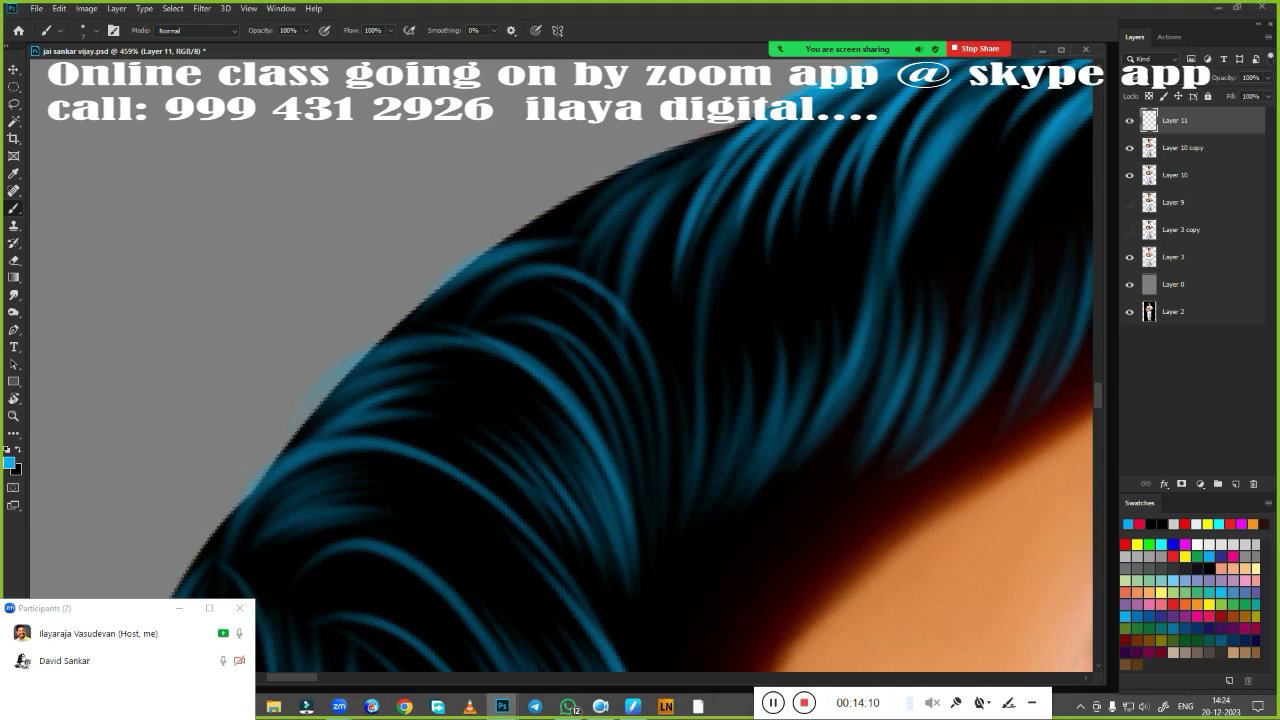
Paint six blue strands through the upper hair and along its edge
{"action": "left_click_drag", "start_coordinate": [514, 234], "coordinate": [700, 140]}
{"action": "left_click_drag", "start_coordinate": [563, 223], "coordinate": [700, 150]}
{"action": "left_click_drag", "start_coordinate": [614, 371], "coordinate": [660, 390]}
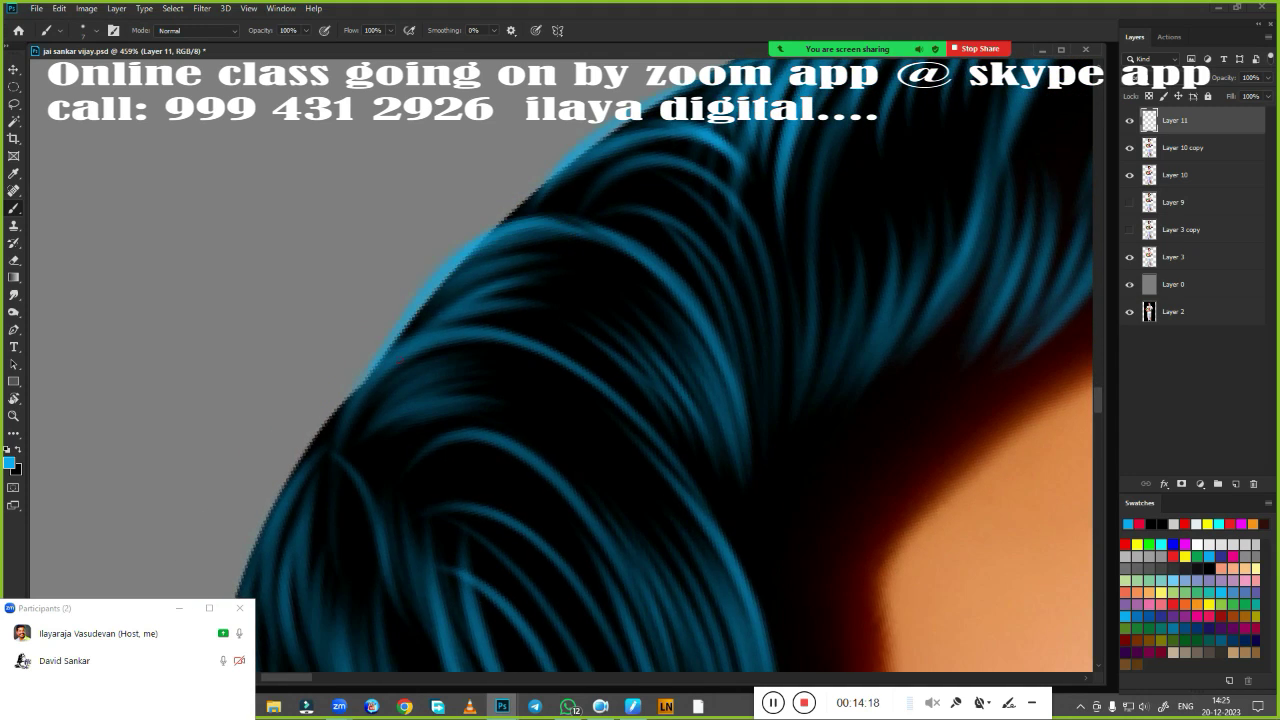
{"action": "left_click_drag", "start_coordinate": [570, 240], "coordinate": [420, 350]}
{"action": "mouse_move", "coordinate": [516, 362]}
{"action": "left_mouse_down"}
{"action": "mouse_move", "coordinate": [497, 225]}
{"action": "mouse_move", "coordinate": [690, 178]}
{"action": "left_mouse_up"}
{"action": "left_click_drag", "start_coordinate": [643, 277], "coordinate": [720, 155]}
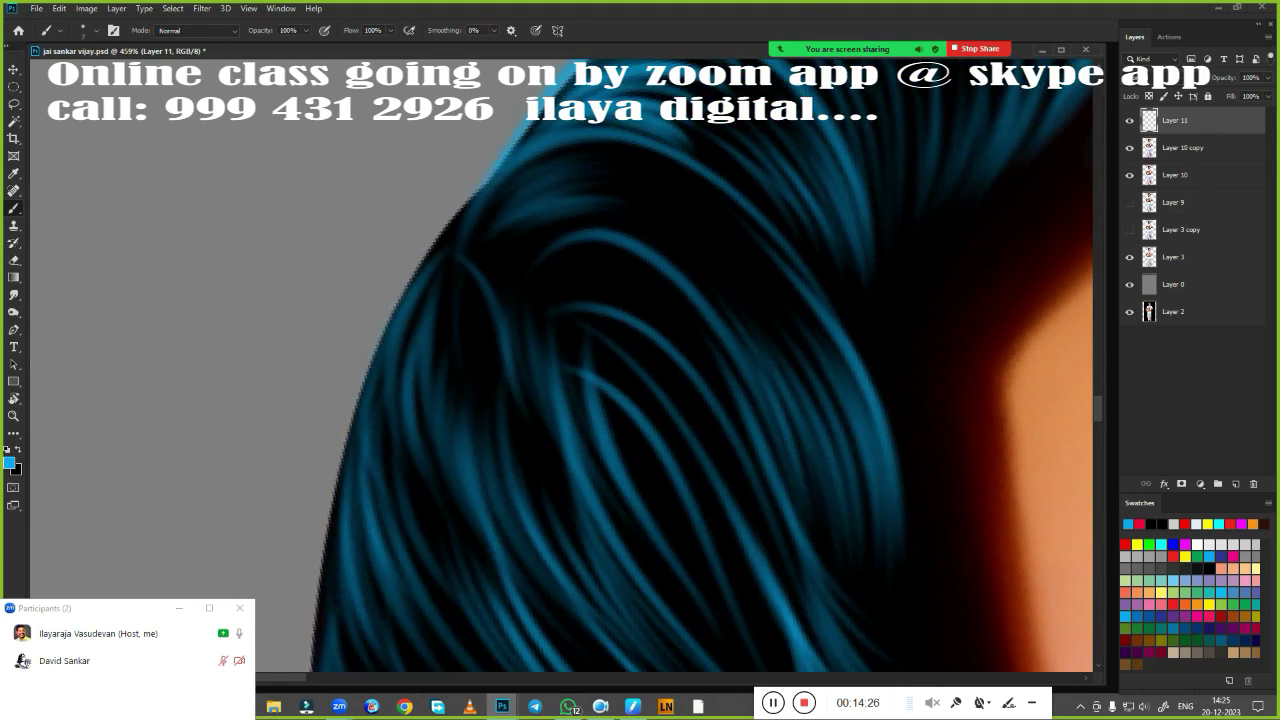
Paint light-blue strands along the top hair edge and the left hair edge
{"action": "key", "text": "ctrl+minus"}
{"action": "key", "text": "ctrl+minus"}
{"action": "key", "text": "ctrl+minus"}
{"action": "key", "text": "ctrl+minus"}
{"action": "scroll", "coordinate": [523, 163], "scroll_direction": "up", "scroll_amount": 5}
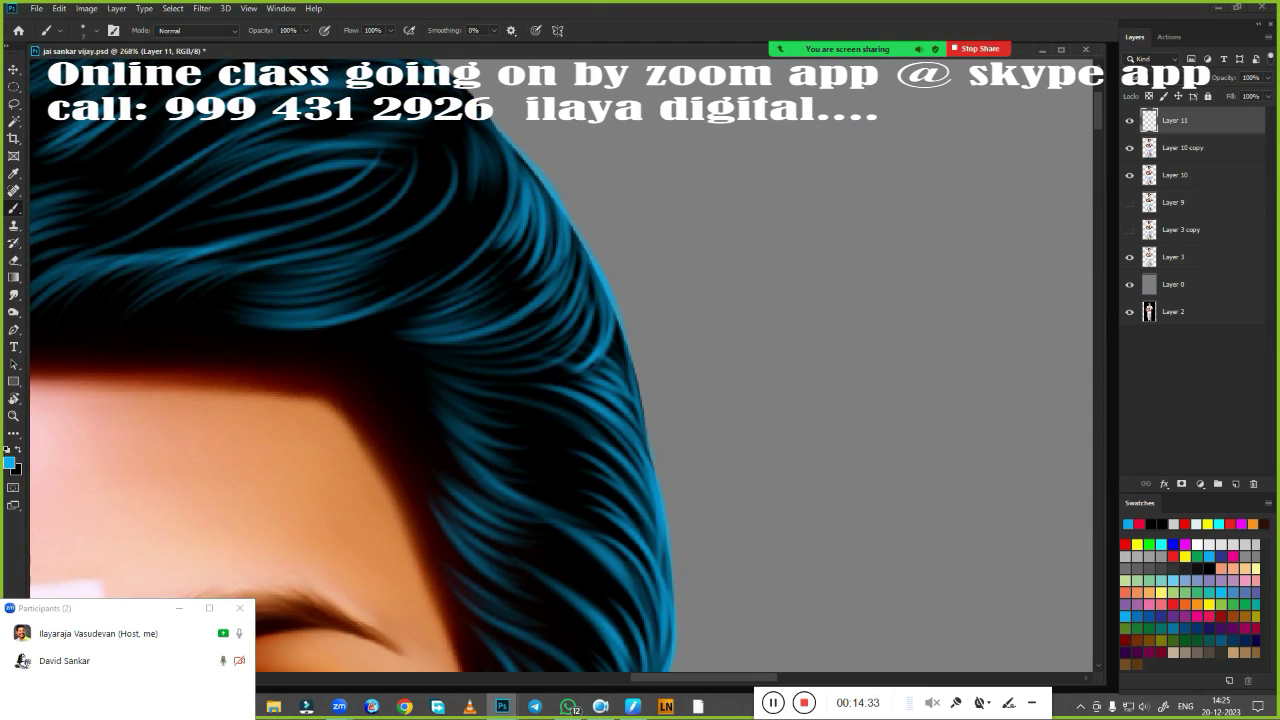
{"action": "scroll", "coordinate": [620, 457], "scroll_direction": "down", "scroll_amount": 2}
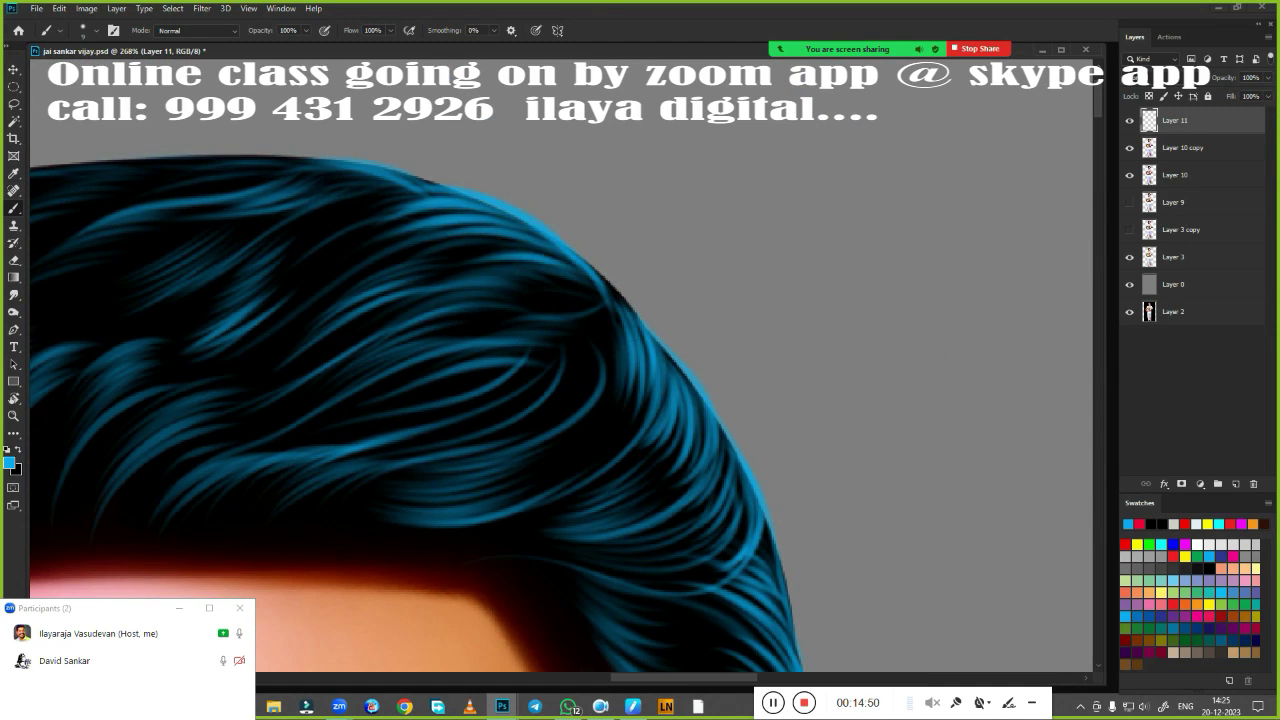
{"action": "left_click_drag", "start_coordinate": [565, 424], "coordinate": [935, 469]}
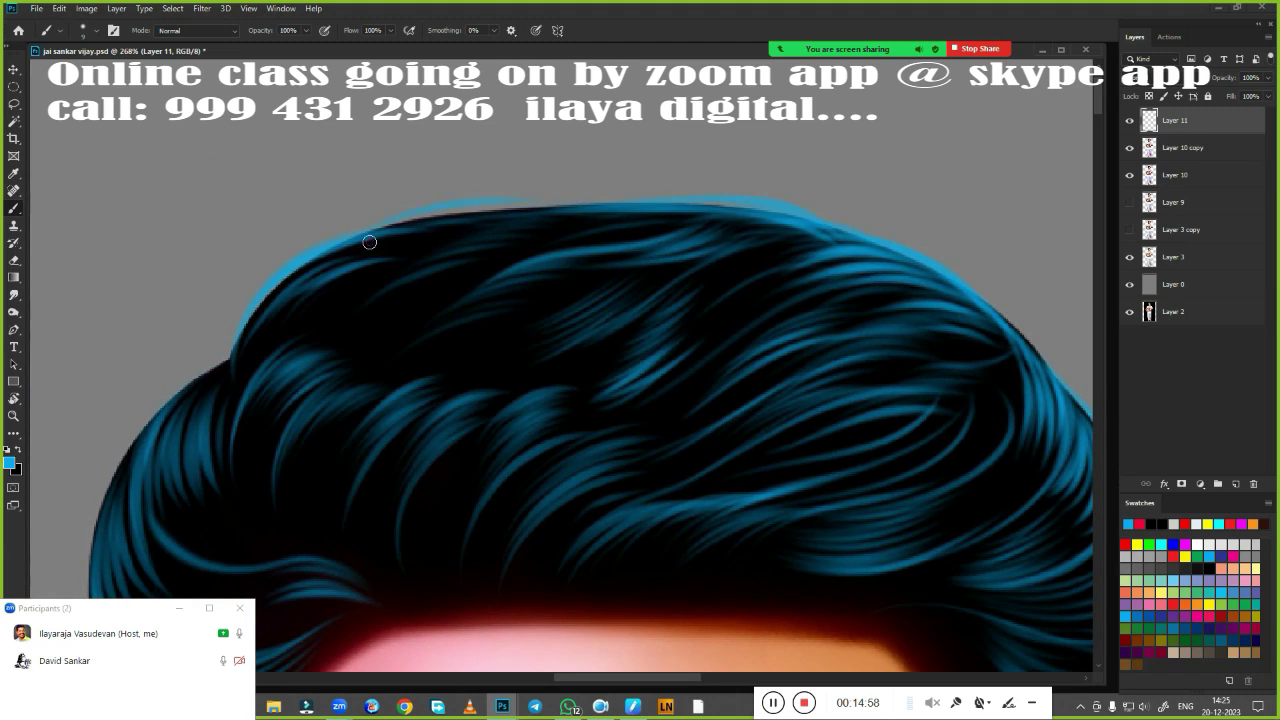
{"action": "left_click_drag", "start_coordinate": [528, 240], "coordinate": [770, 212]}
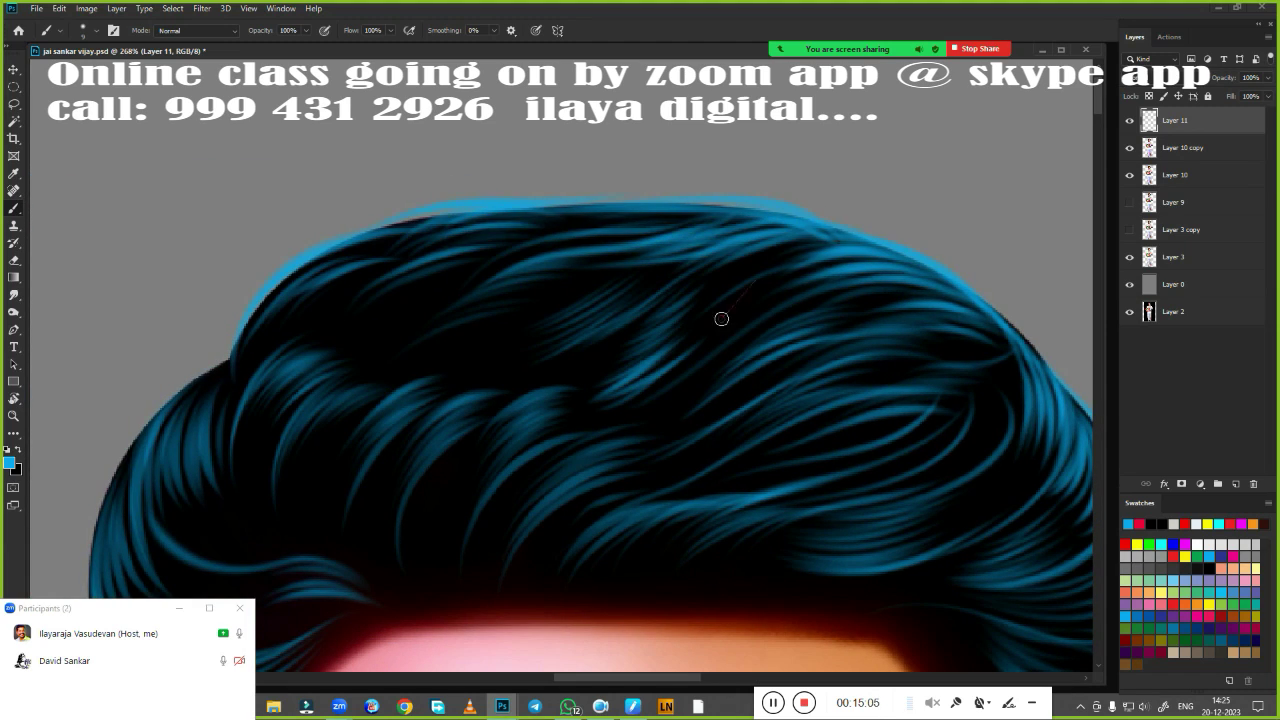
{"action": "mouse_move", "coordinate": [474, 306]}
{"action": "left_mouse_down"}
{"action": "mouse_move", "coordinate": [614, 266]}
{"action": "mouse_move", "coordinate": [703, 144]}
{"action": "left_mouse_up"}
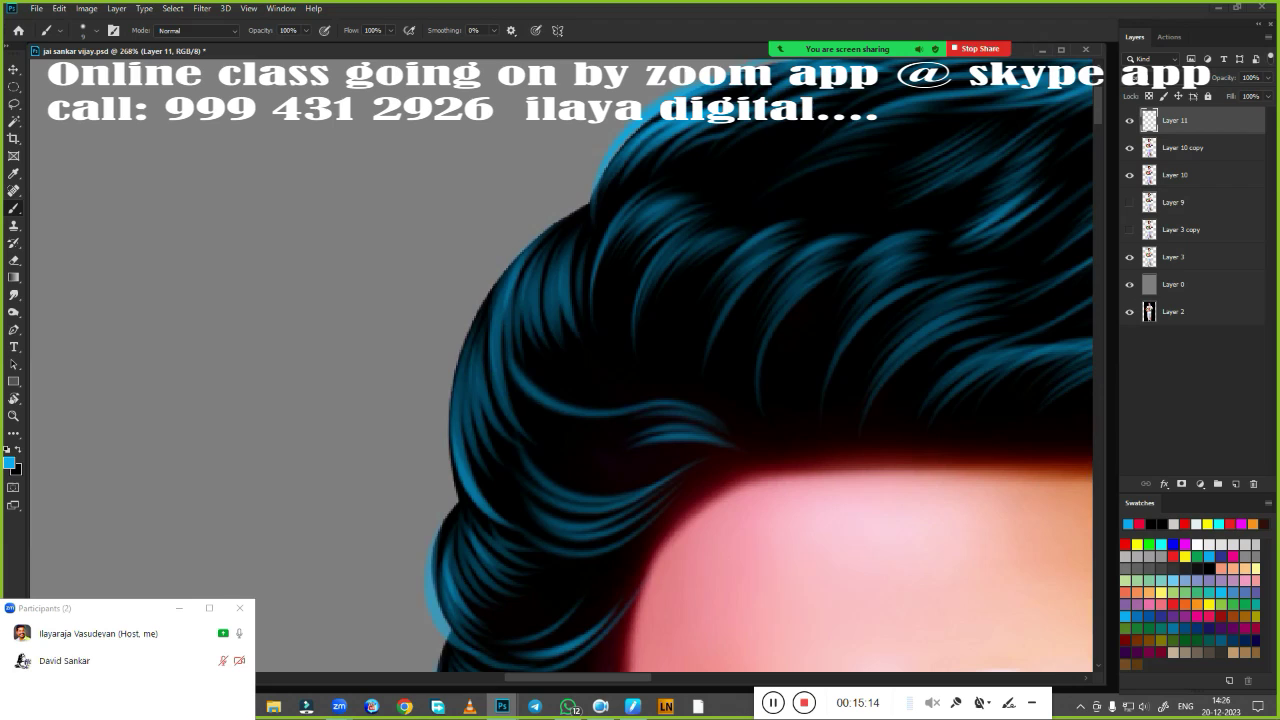
{"action": "mouse_move", "coordinate": [590, 205]}
{"action": "left_mouse_down"}
{"action": "mouse_move", "coordinate": [452, 445]}
{"action": "mouse_move", "coordinate": [492, 418]}
{"action": "mouse_move", "coordinate": [529, 323]}
{"action": "left_mouse_up"}
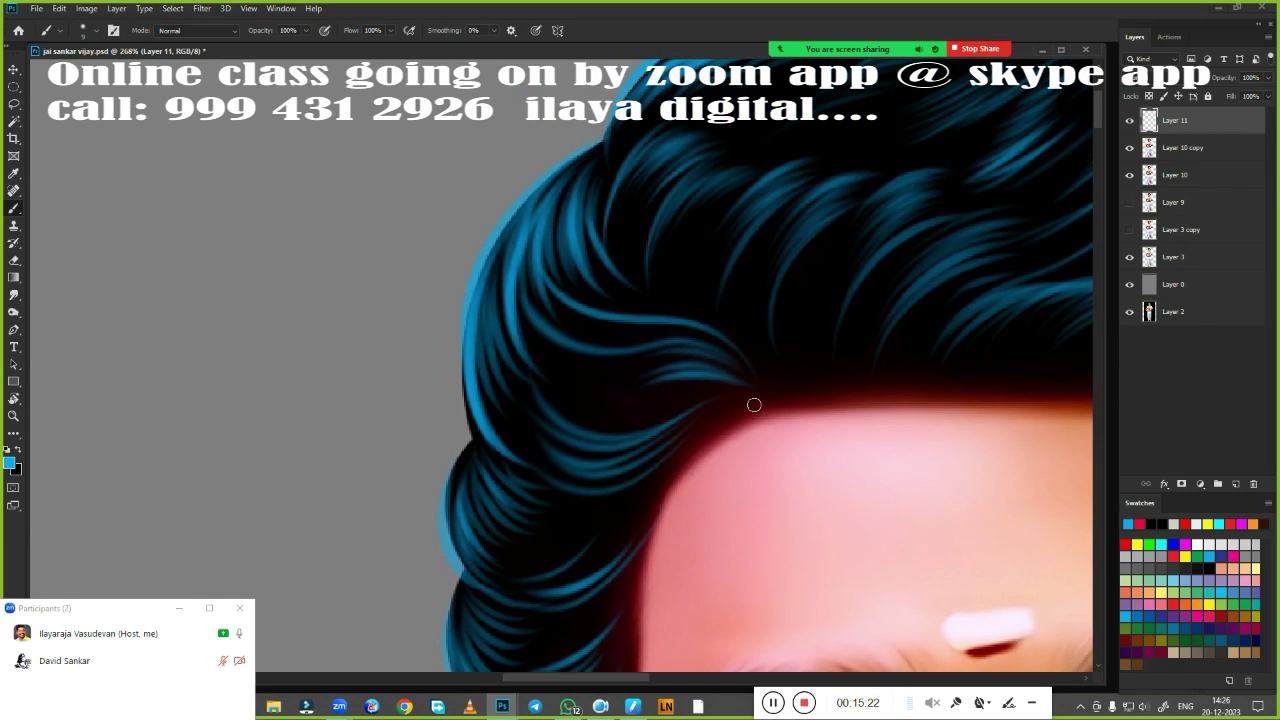
{"action": "mouse_move", "coordinate": [754, 404]}
{"action": "left_mouse_down"}
{"action": "mouse_move", "coordinate": [735, 234]}
{"action": "mouse_move", "coordinate": [750, 148]}
{"action": "left_mouse_up"}
{"action": "left_click_drag", "start_coordinate": [528, 204], "coordinate": [482, 338]}
{"action": "left_click_drag", "start_coordinate": [566, 214], "coordinate": [494, 296]}
{"action": "mouse_move", "coordinate": [560, 300]}
{"action": "left_mouse_down"}
{"action": "mouse_move", "coordinate": [560, 152]}
{"action": "mouse_move", "coordinate": [478, 336]}
{"action": "left_mouse_up"}
{"action": "left_click_drag", "start_coordinate": [562, 186], "coordinate": [492, 292]}
Reframe the view on the top hair and paint a blue strand curving left
{"action": "key", "text": "ctrl+minus"}
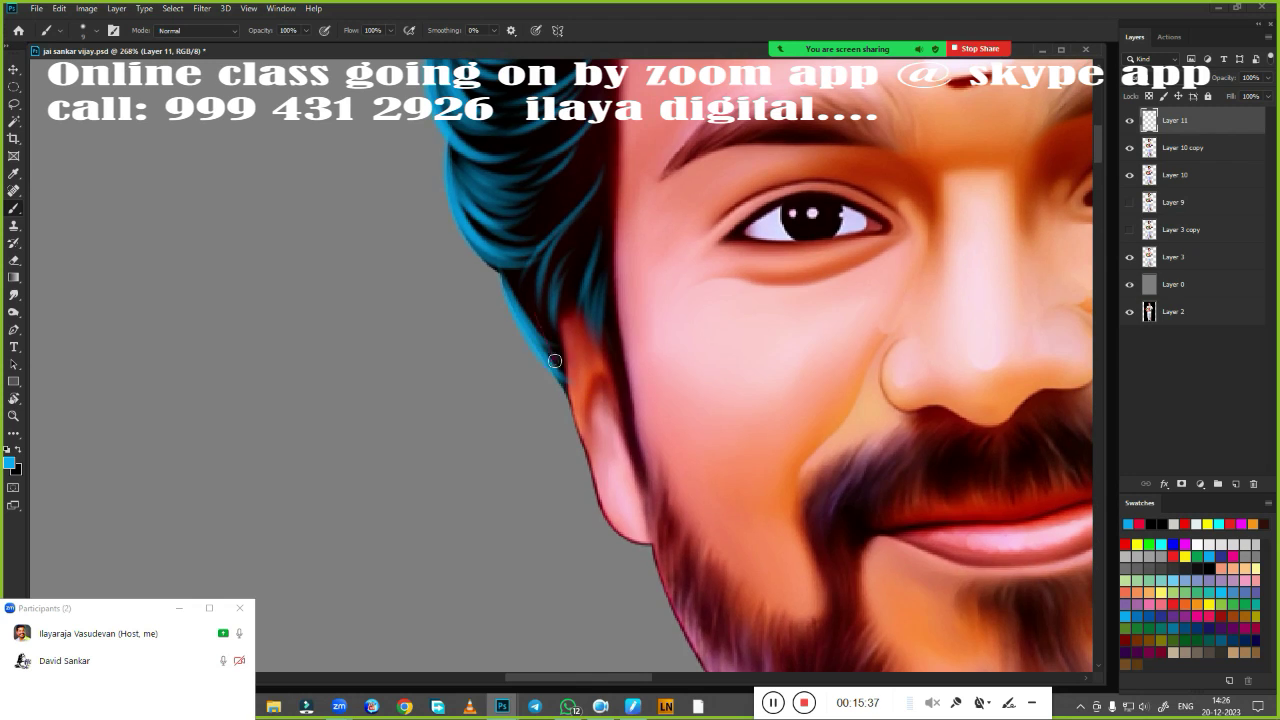
{"action": "left_click_drag", "start_coordinate": [560, 396], "coordinate": [520, 240]}
{"action": "key", "text": "ctrl+minus"}
{"action": "left_click_drag", "start_coordinate": [613, 390], "coordinate": [771, 371]}
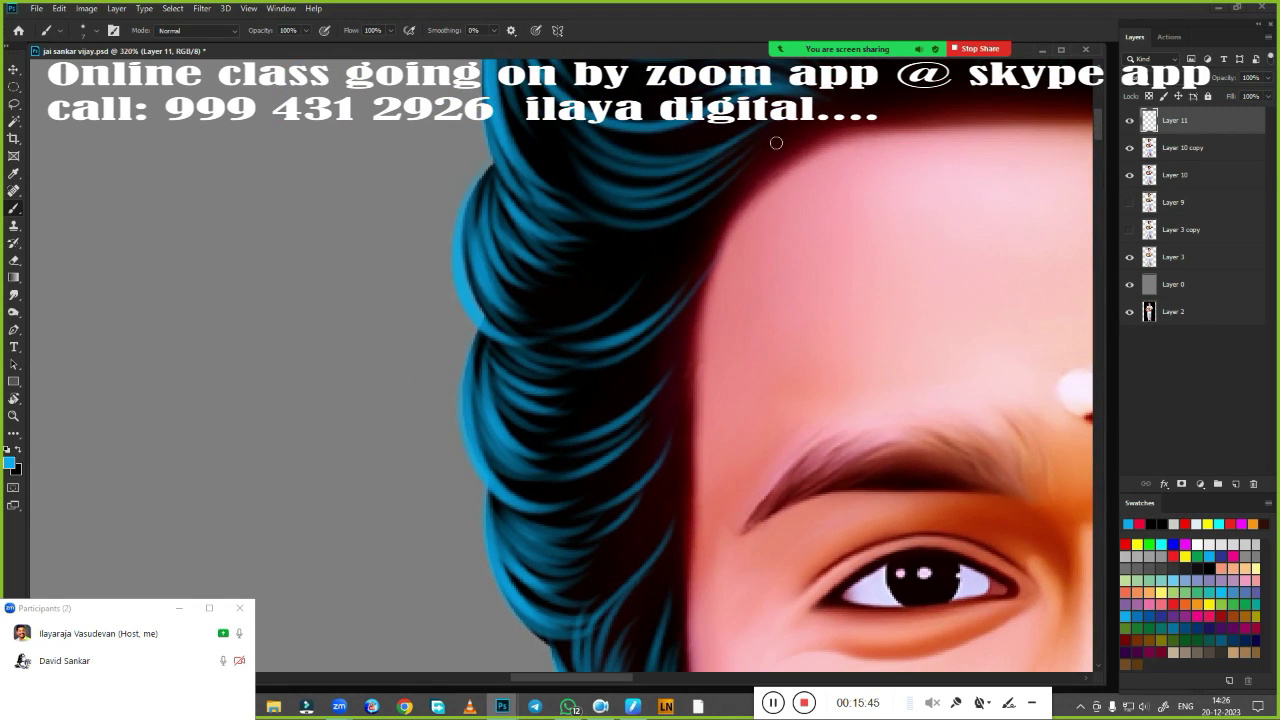
{"action": "left_click_drag", "start_coordinate": [770, 193], "coordinate": [748, 106]}
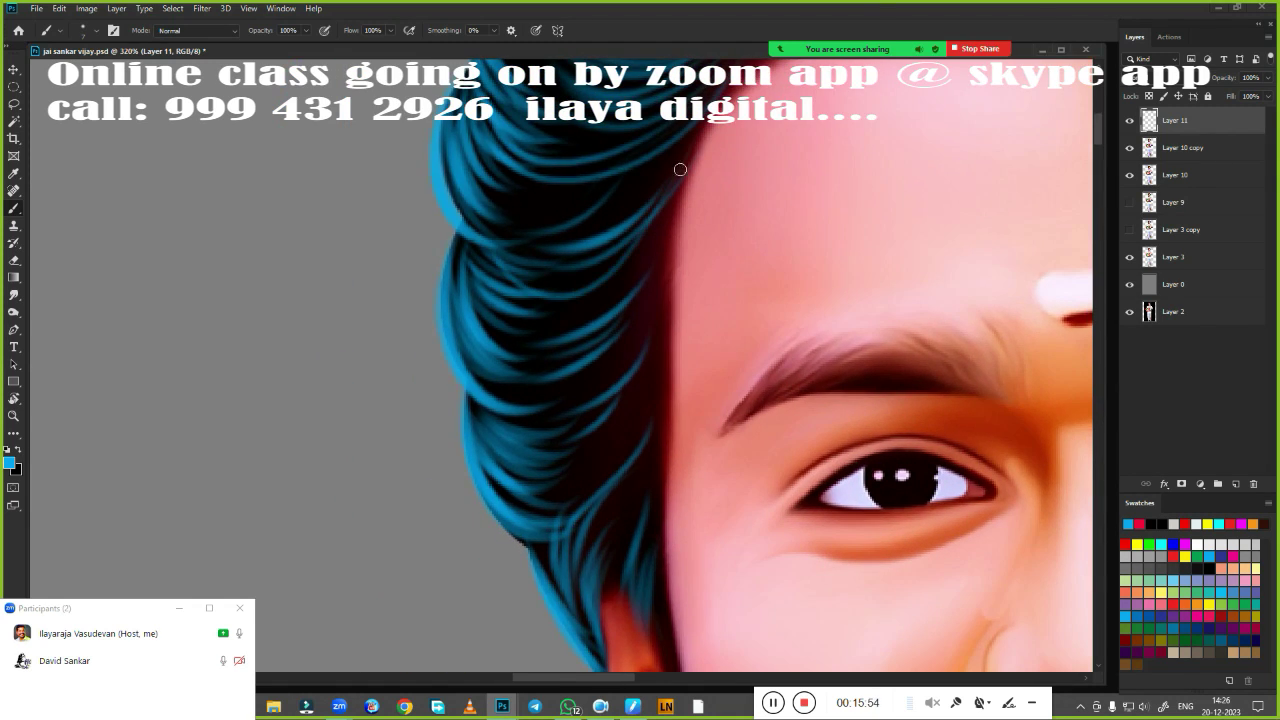
{"action": "left_click_drag", "start_coordinate": [624, 356], "coordinate": [628, 194]}
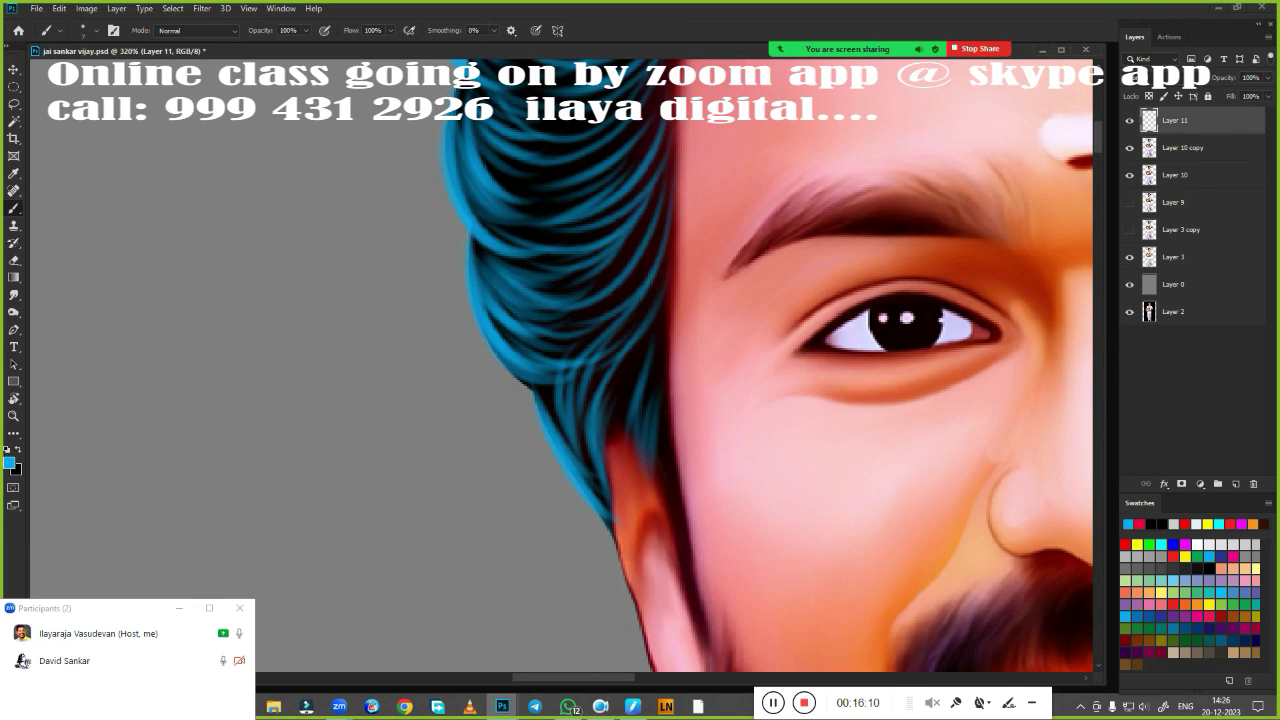
{"action": "left_click_drag", "start_coordinate": [640, 349], "coordinate": [494, 590]}
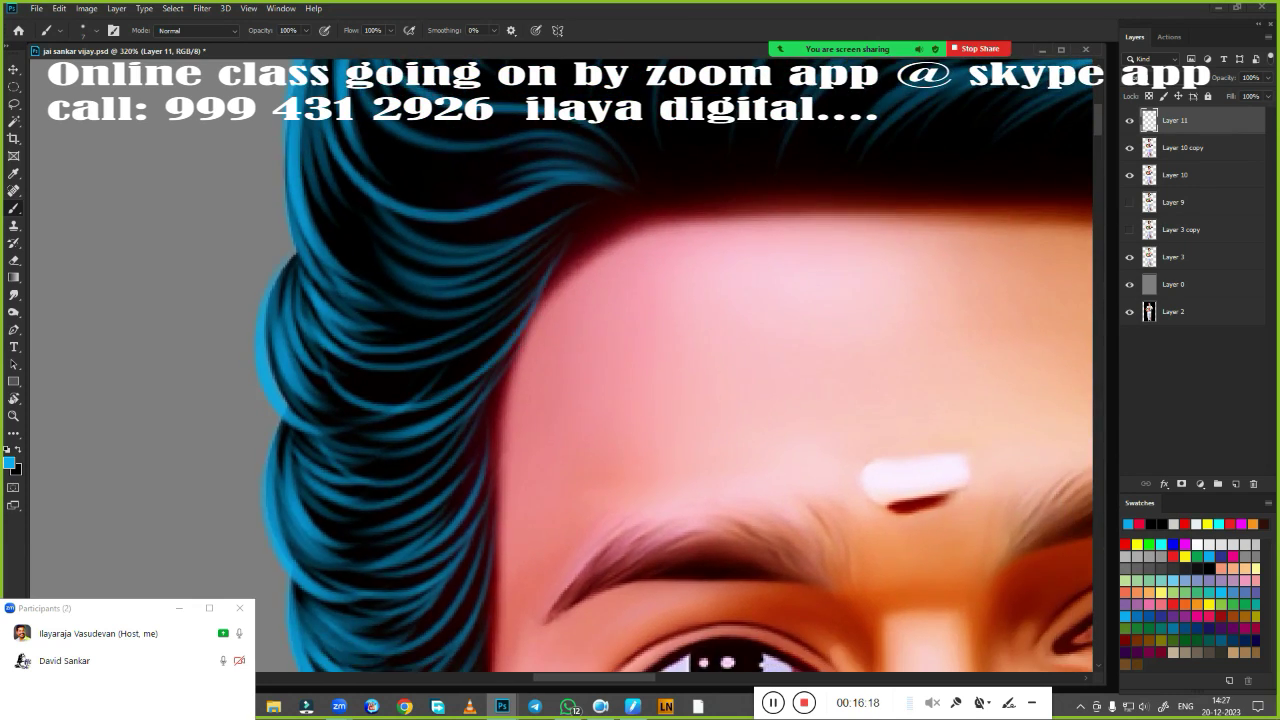
{"action": "left_click_drag", "start_coordinate": [695, 115], "coordinate": [631, 374]}
{"action": "left_click_drag", "start_coordinate": [566, 340], "coordinate": [300, 305]}
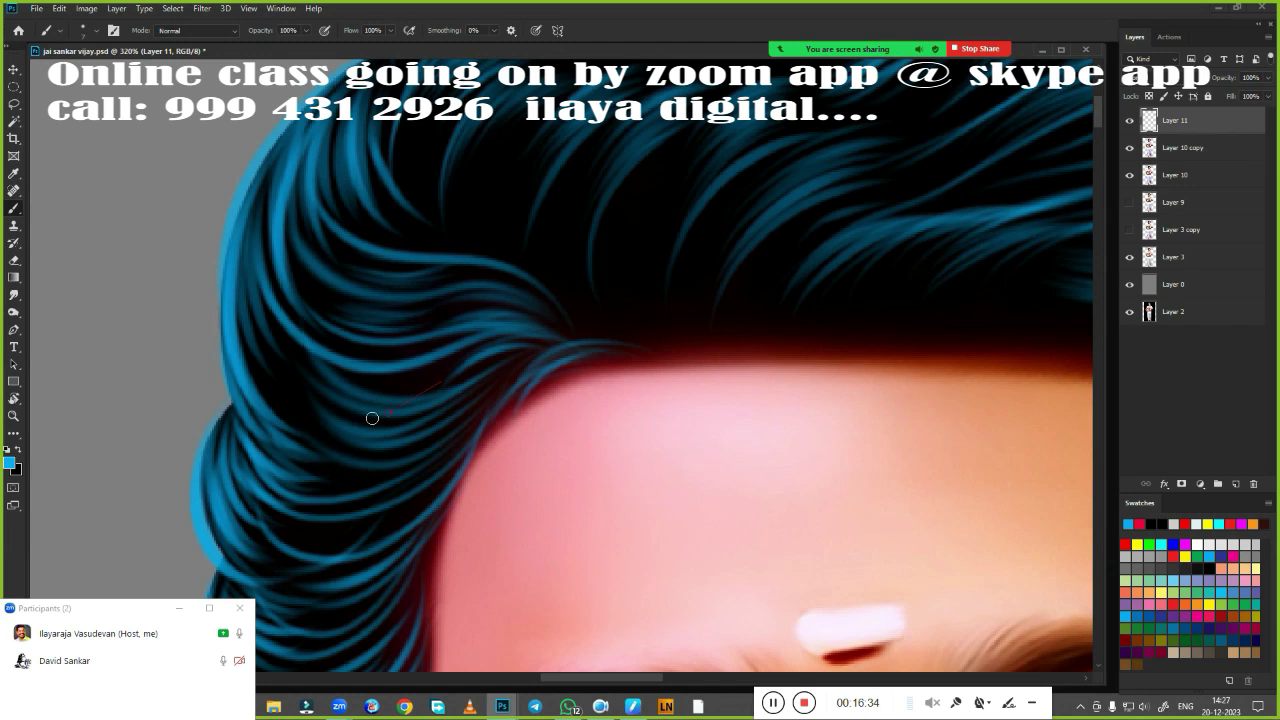
{"action": "scroll", "coordinate": [372, 418], "scroll_direction": "up", "scroll_amount": 2}
Paint four blue strands along the forehead edge, across the hair and at the hairline
{"action": "left_click_drag", "start_coordinate": [391, 297], "coordinate": [449, 331]}
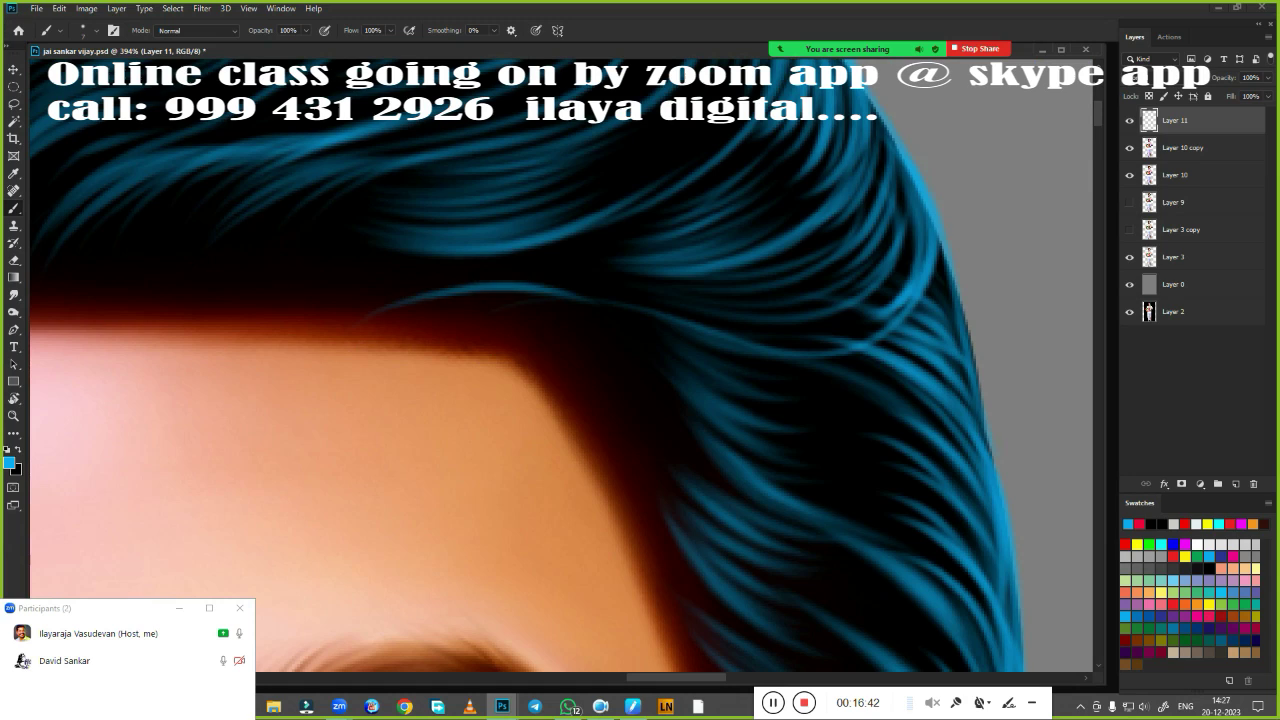
{"action": "mouse_move", "coordinate": [594, 248]}
{"action": "left_mouse_down"}
{"action": "mouse_move", "coordinate": [412, 298]}
{"action": "mouse_move", "coordinate": [729, 434]}
{"action": "mouse_move", "coordinate": [950, 220]}
{"action": "left_mouse_up"}
{"action": "left_click_drag", "start_coordinate": [540, 240], "coordinate": [810, 80]}
{"action": "left_click_drag", "start_coordinate": [488, 304], "coordinate": [613, 434]}
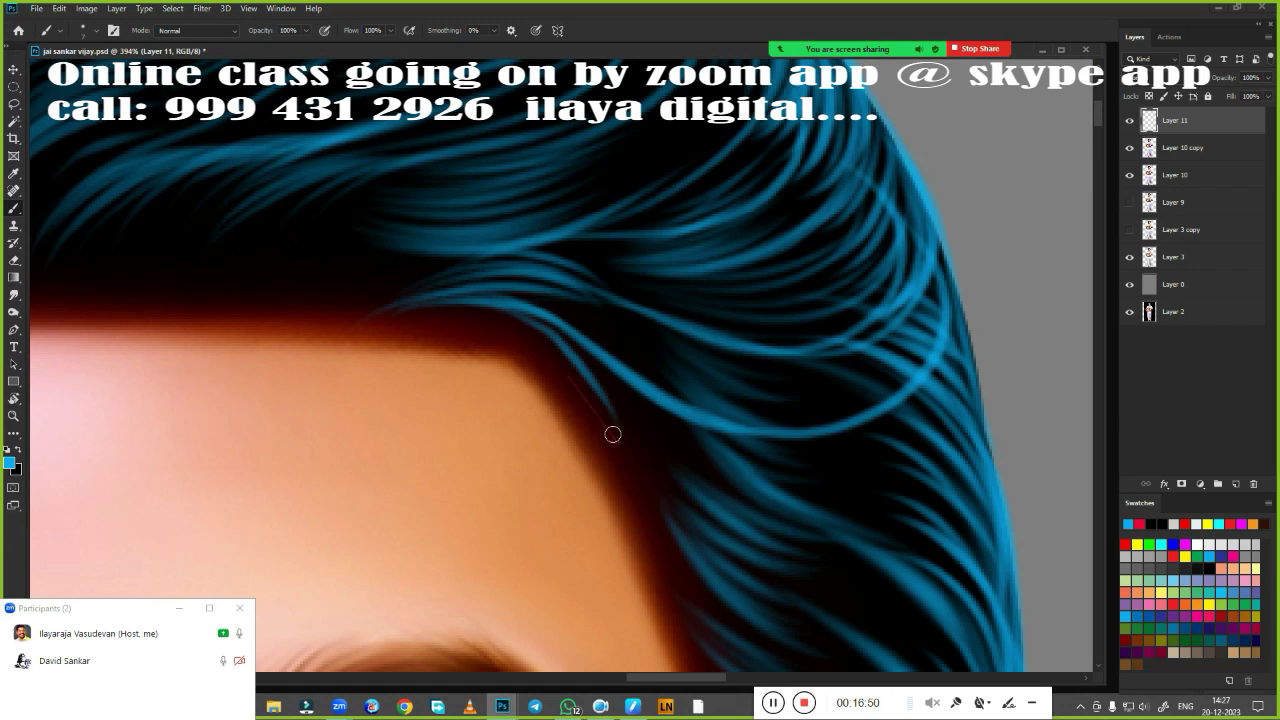
{"action": "left_click_drag", "start_coordinate": [666, 500], "coordinate": [800, 335]}
Try a strand above the forehead, undo it, and rotate the view upright over the crown
{"action": "left_click_drag", "start_coordinate": [771, 466], "coordinate": [681, 186]}
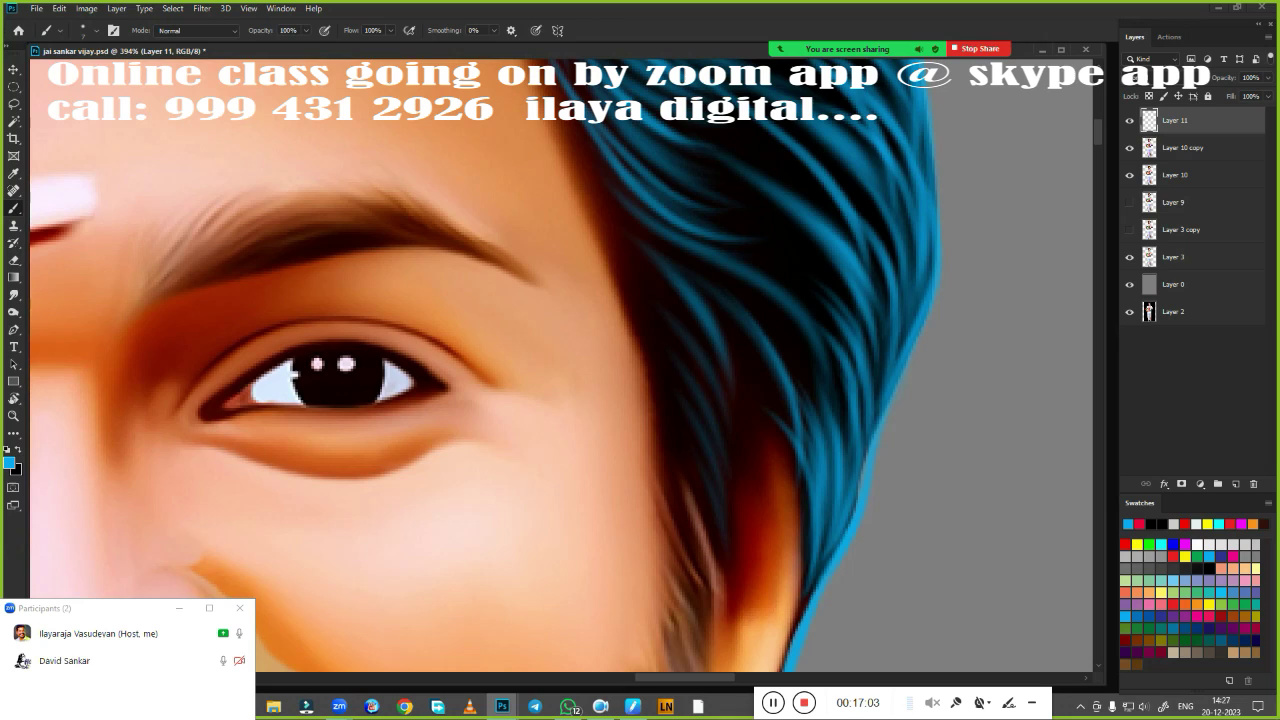
{"action": "left_click_drag", "start_coordinate": [857, 400], "coordinate": [860, 240]}
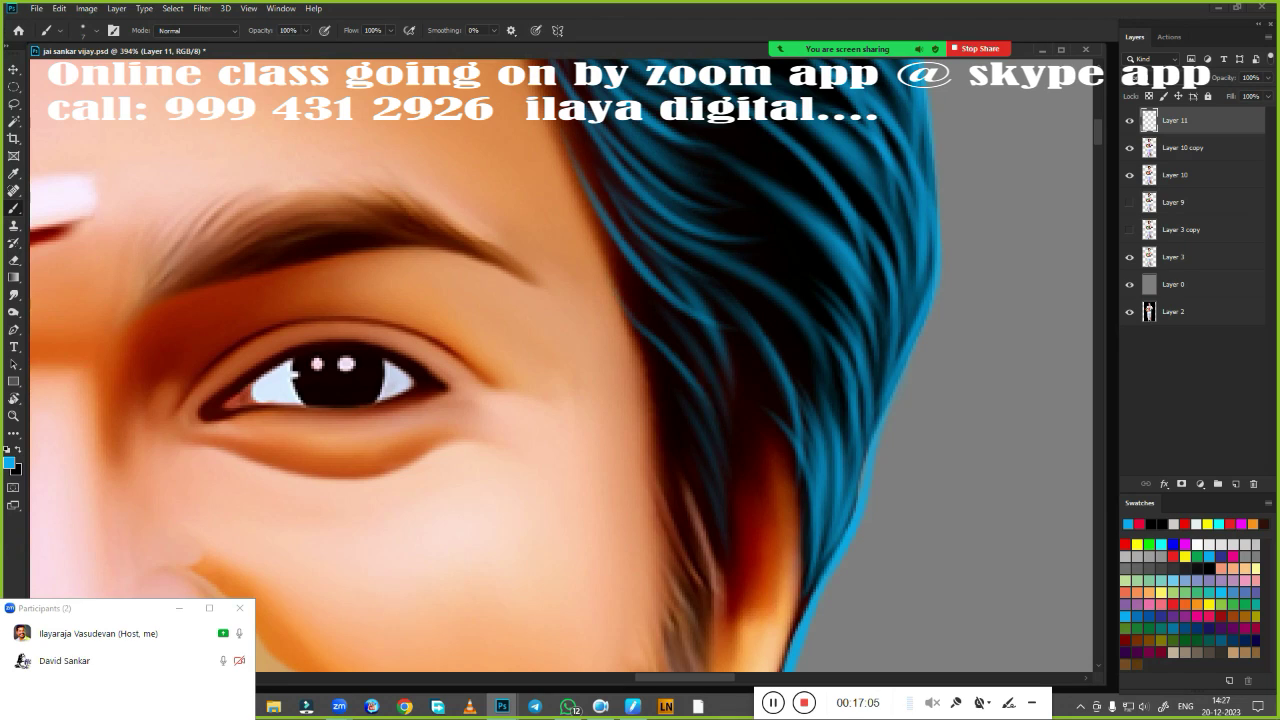
{"action": "mouse_move", "coordinate": [760, 440]}
{"action": "left_mouse_down"}
{"action": "mouse_move", "coordinate": [786, 234]}
{"action": "mouse_move", "coordinate": [748, 434]}
{"action": "left_mouse_up"}
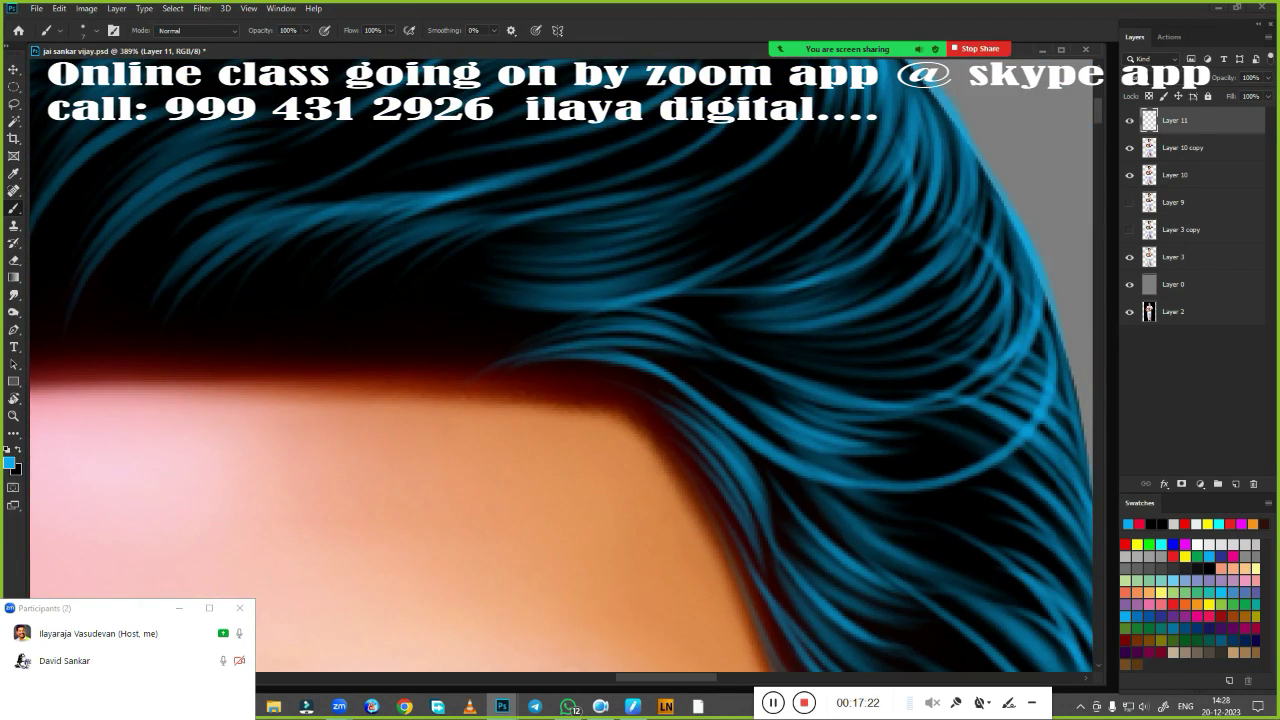
{"action": "left_click_drag", "start_coordinate": [657, 209], "coordinate": [551, 440]}
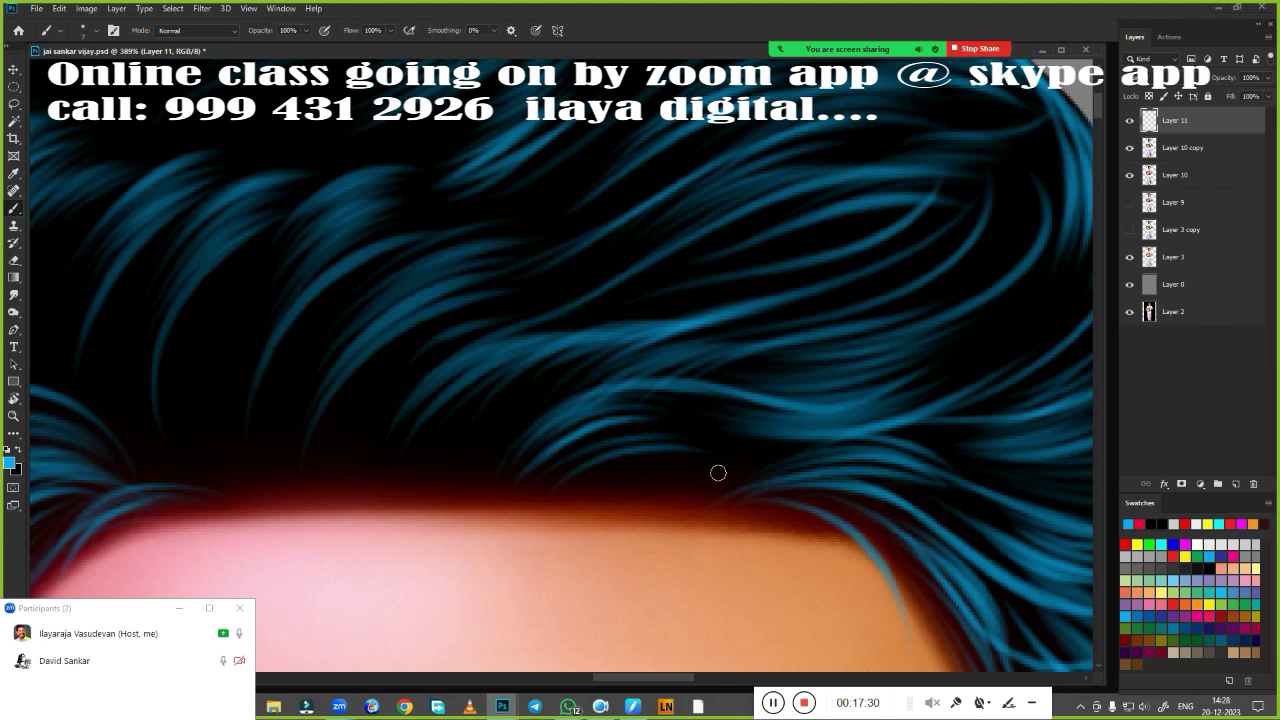
{"action": "mouse_move", "coordinate": [718, 472]}
{"action": "left_mouse_down"}
{"action": "mouse_move", "coordinate": [731, 443]}
{"action": "mouse_move", "coordinate": [629, 391]}
{"action": "left_mouse_up"}
{"action": "left_click_drag", "start_coordinate": [640, 220], "coordinate": [620, 460]}
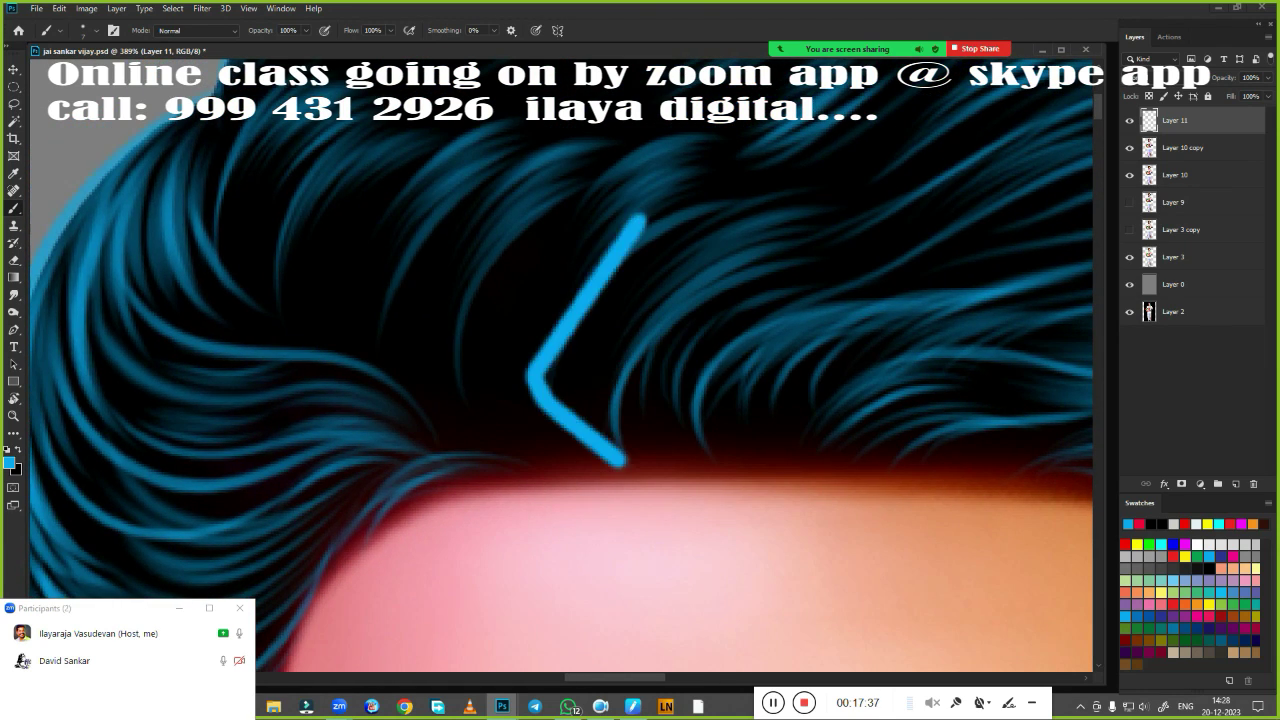
{"action": "key", "text": "ctrl+z"}
{"action": "left_click_drag", "start_coordinate": [260, 153], "coordinate": [360, 263]}
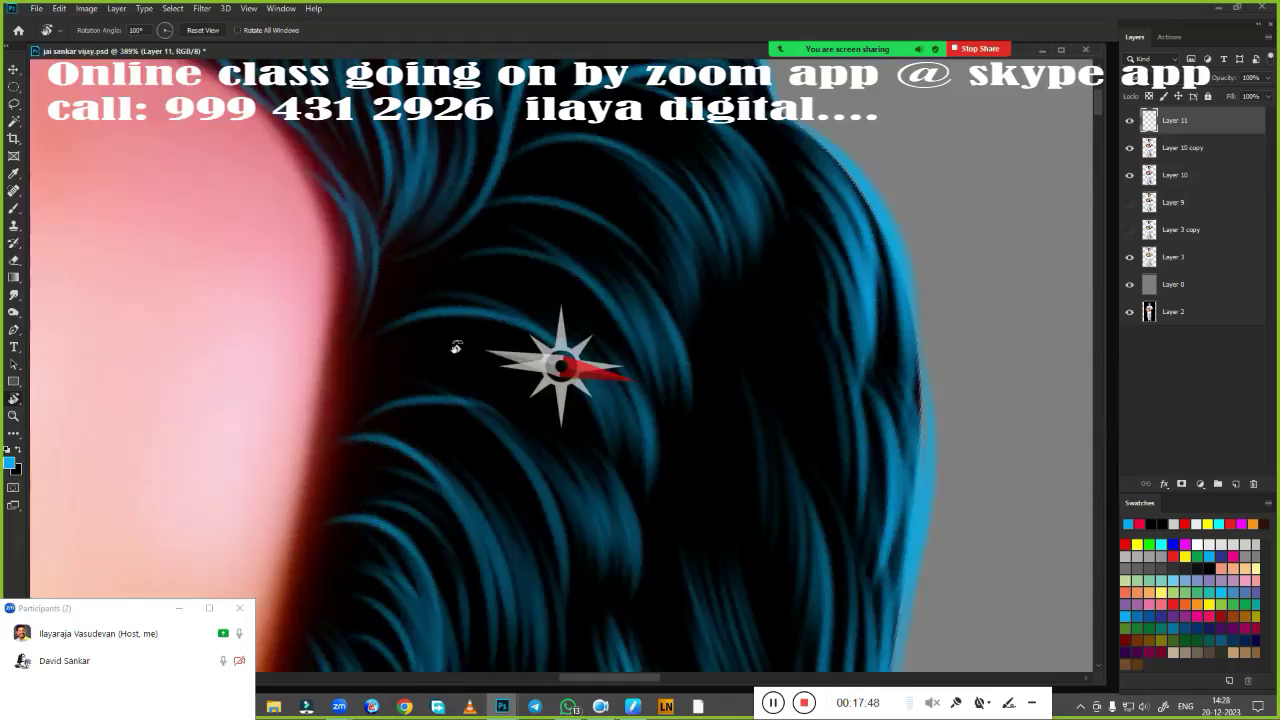
{"action": "left_click_drag", "start_coordinate": [671, 505], "coordinate": [551, 403]}
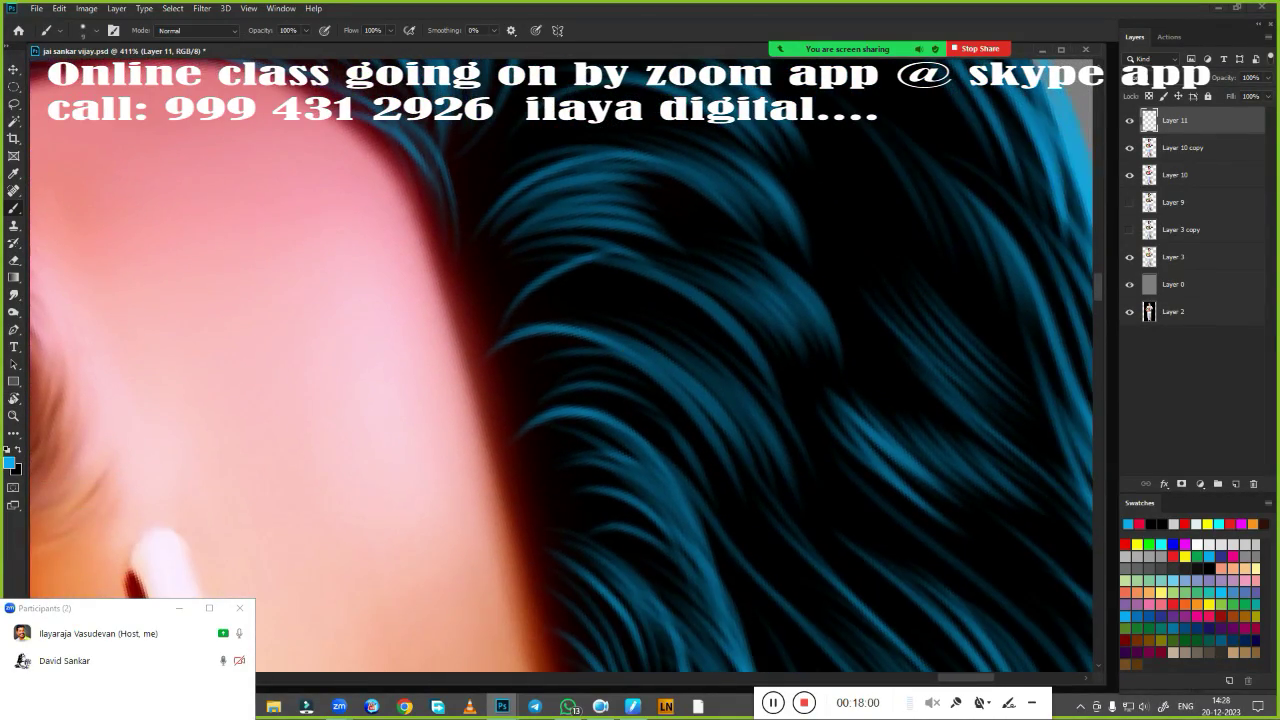
{"action": "mouse_move", "coordinate": [554, 360]}
{"action": "left_mouse_down"}
{"action": "mouse_move", "coordinate": [634, 260]}
{"action": "mouse_move", "coordinate": [585, 375]}
{"action": "left_mouse_up"}
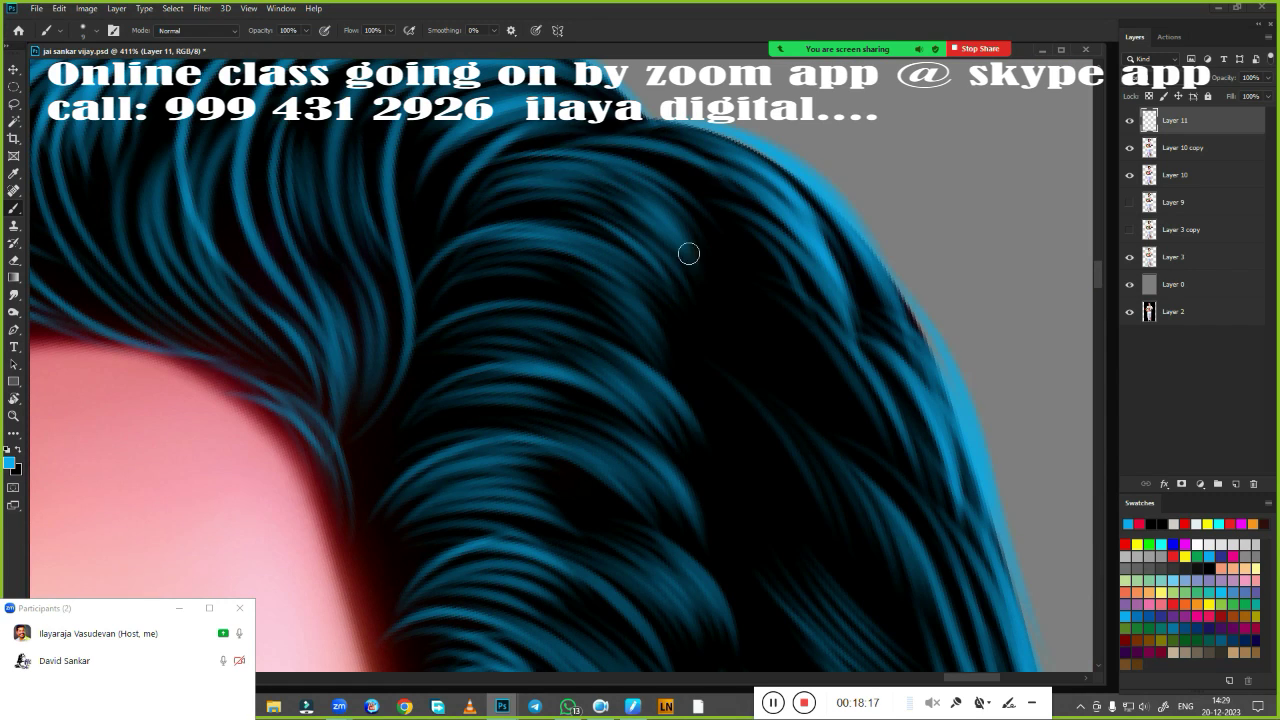
{"action": "mouse_move", "coordinate": [686, 254]}
{"action": "left_mouse_down"}
{"action": "mouse_move", "coordinate": [700, 414]}
{"action": "mouse_move", "coordinate": [566, 480]}
{"action": "mouse_move", "coordinate": [558, 197]}
{"action": "left_mouse_up"}
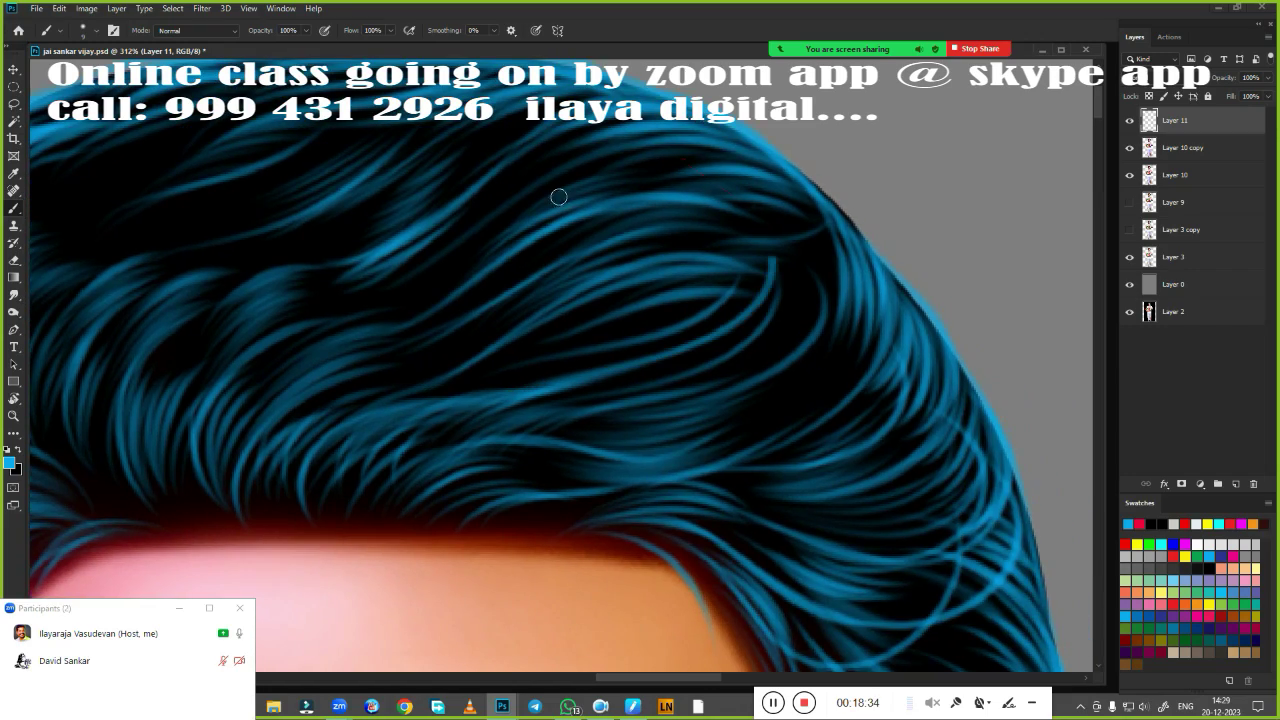
Zoom in on the hair, test a short stroke, and pan toward the forehead
{"action": "scroll", "coordinate": [600, 251], "scroll_direction": "down", "scroll_amount": 2}
{"action": "scroll", "coordinate": [600, 251], "scroll_direction": "down", "scroll_amount": 2}
{"action": "scroll", "coordinate": [470, 360], "scroll_direction": "down", "scroll_amount": 2}
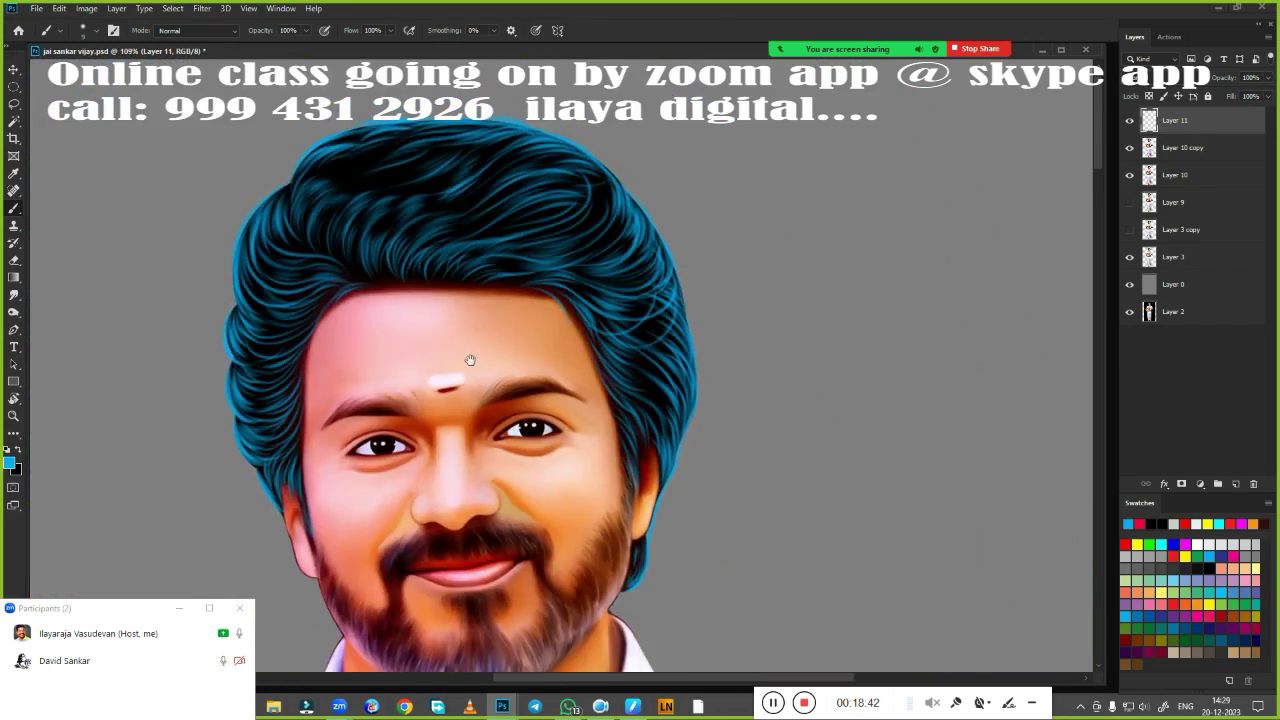
{"action": "scroll", "coordinate": [470, 360], "scroll_direction": "up", "scroll_amount": 4}
{"action": "scroll", "coordinate": [657, 443], "scroll_direction": "up", "scroll_amount": 2}
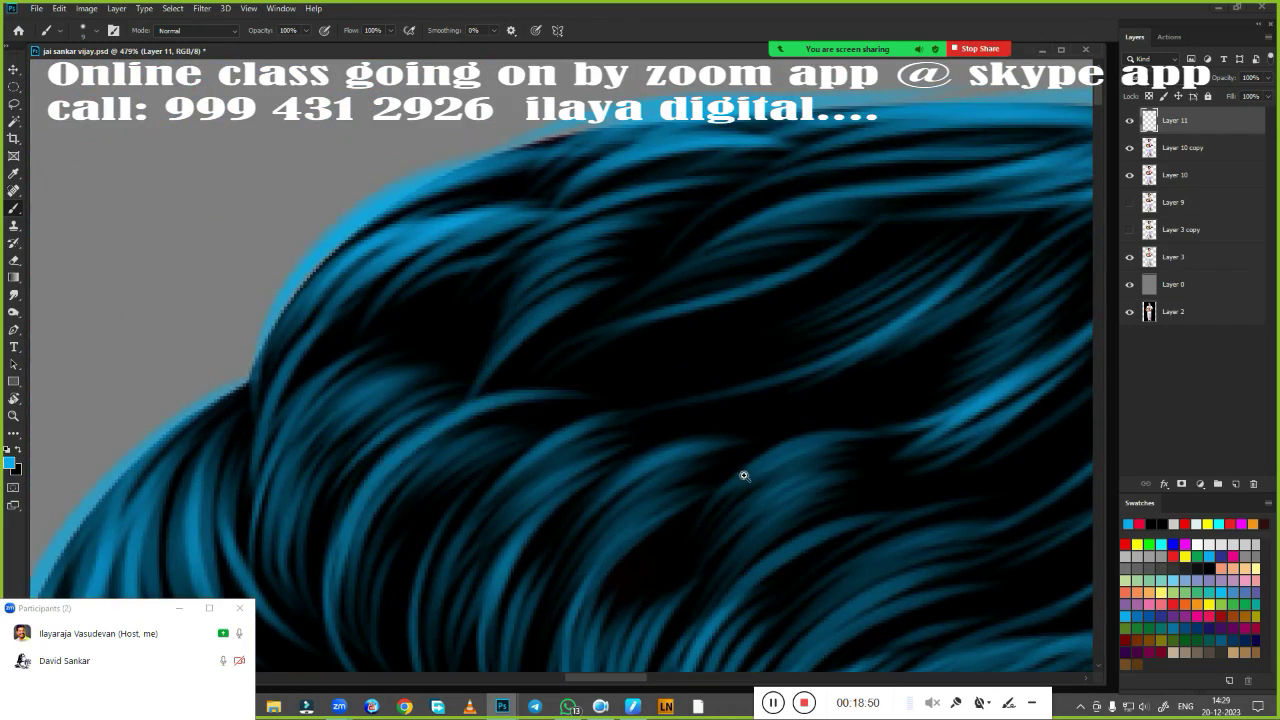
{"action": "scroll", "coordinate": [700, 430], "scroll_direction": "down", "scroll_amount": 3}
{"action": "scroll", "coordinate": [649, 377], "scroll_direction": "up", "scroll_amount": 3}
{"action": "left_click_drag", "start_coordinate": [531, 323], "coordinate": [584, 314]}
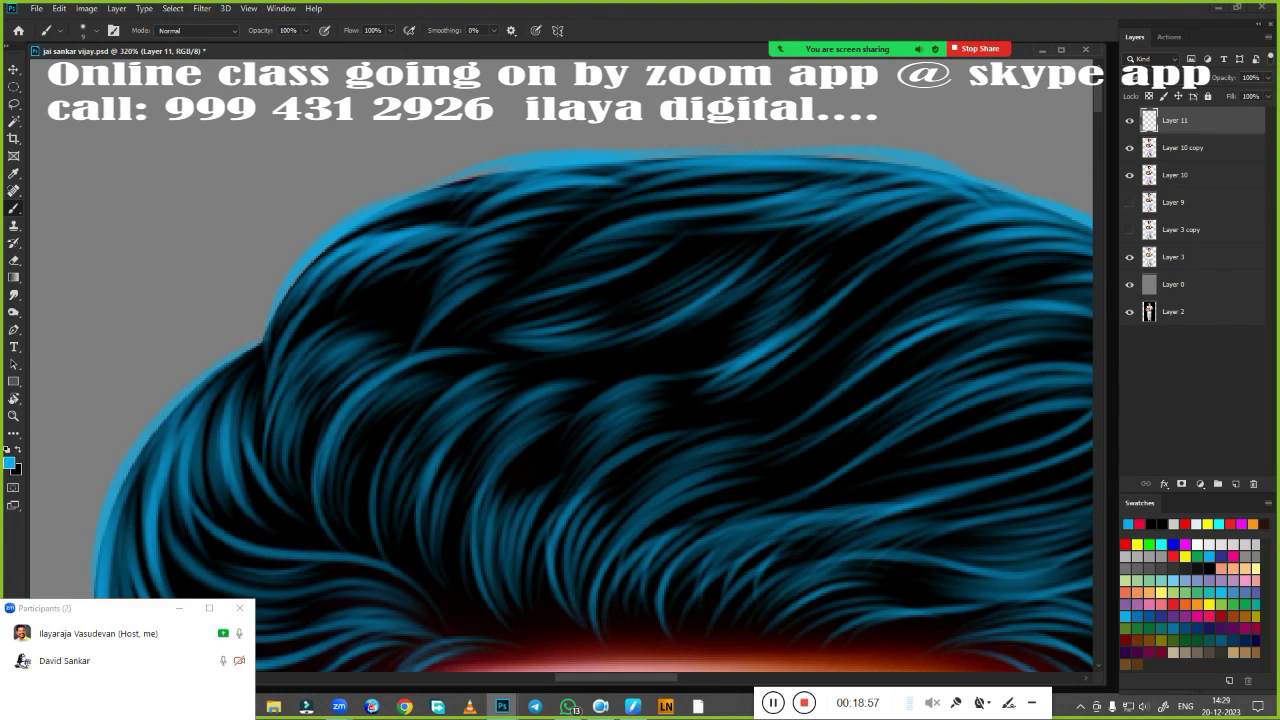
{"action": "left_click_drag", "start_coordinate": [553, 264], "coordinate": [380, 100]}
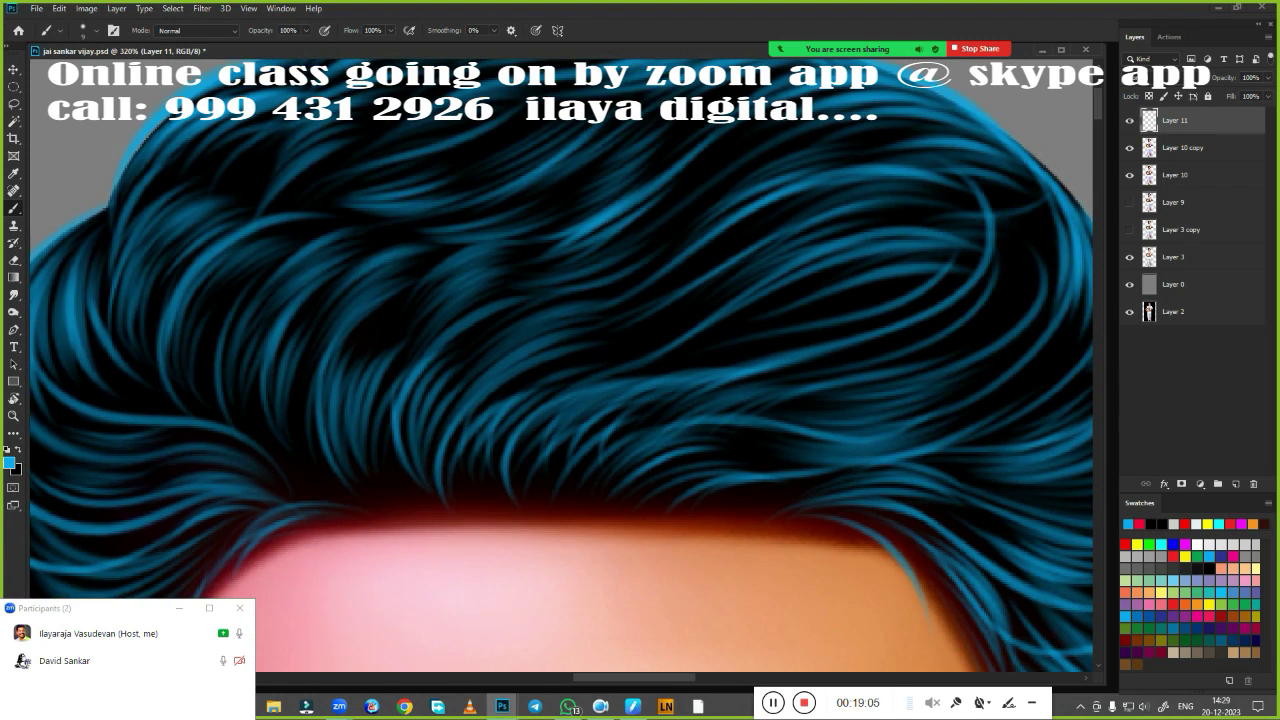
{"action": "scroll", "coordinate": [395, 389], "scroll_direction": "down", "scroll_amount": 3}
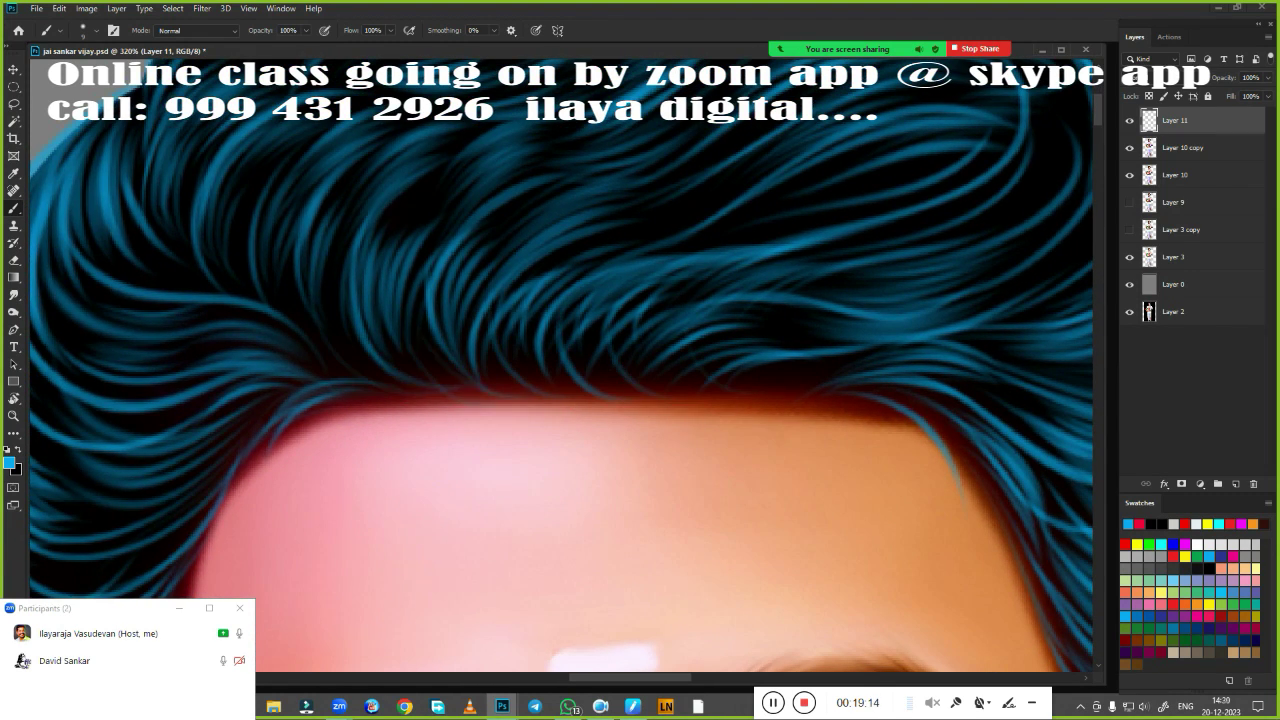
Fit the portrait on screen and toggle the painted layers to compare with the original photo
{"action": "key", "text": "ctrl+0"}
{"action": "left_click_drag", "start_coordinate": [1130, 147], "coordinate": [1130, 202]}
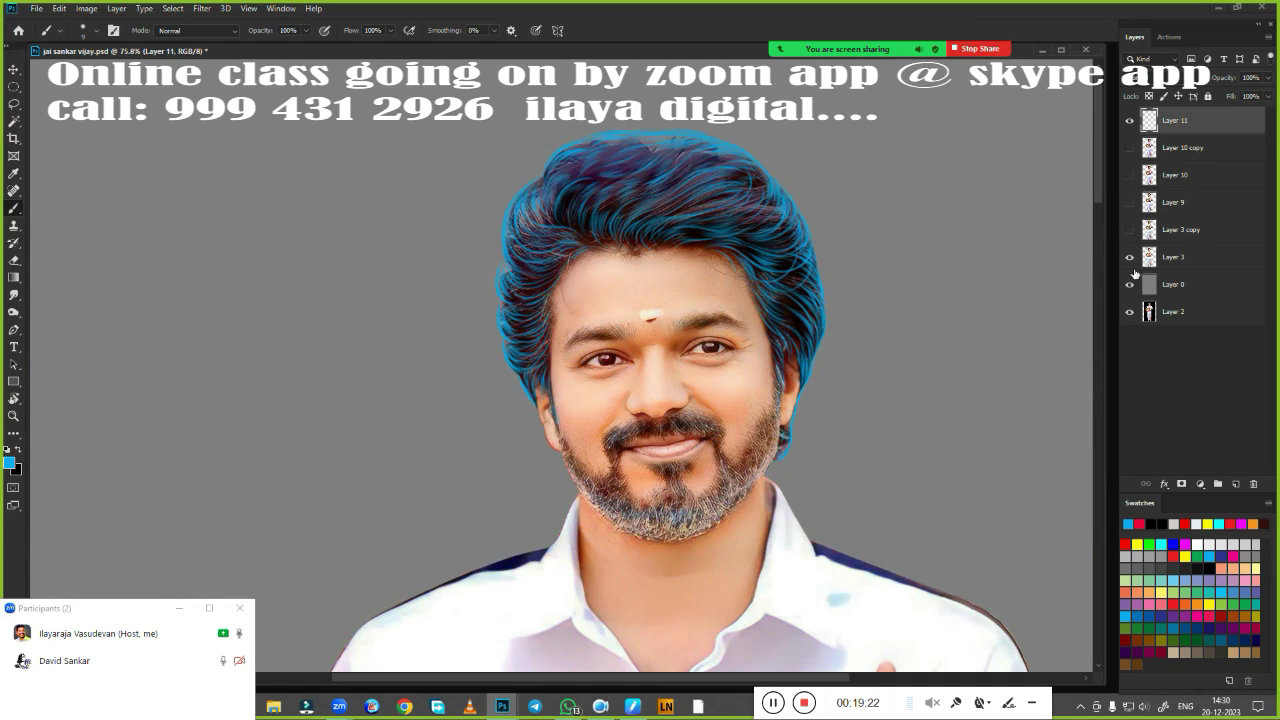
{"action": "left_click", "coordinate": [1129, 146]}
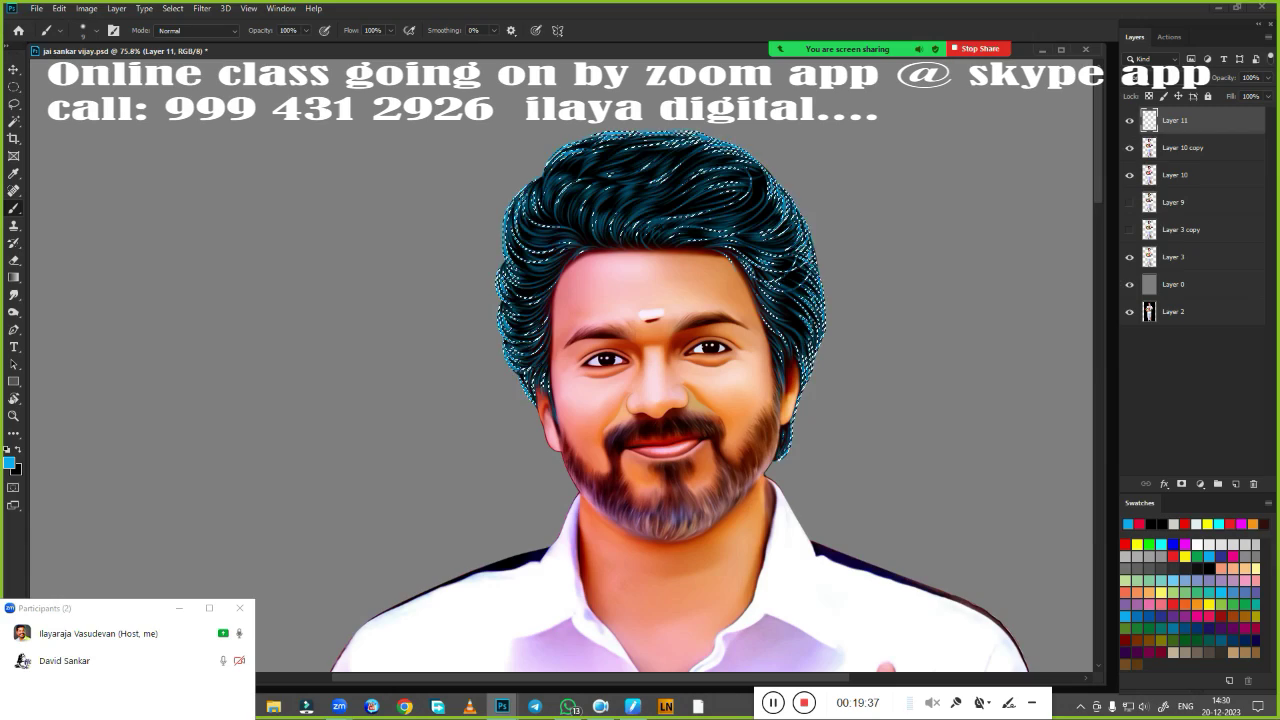
Add a new layer and paint pink over the left side of the selected hair
{"action": "left_click", "coordinate": [1237, 484]}
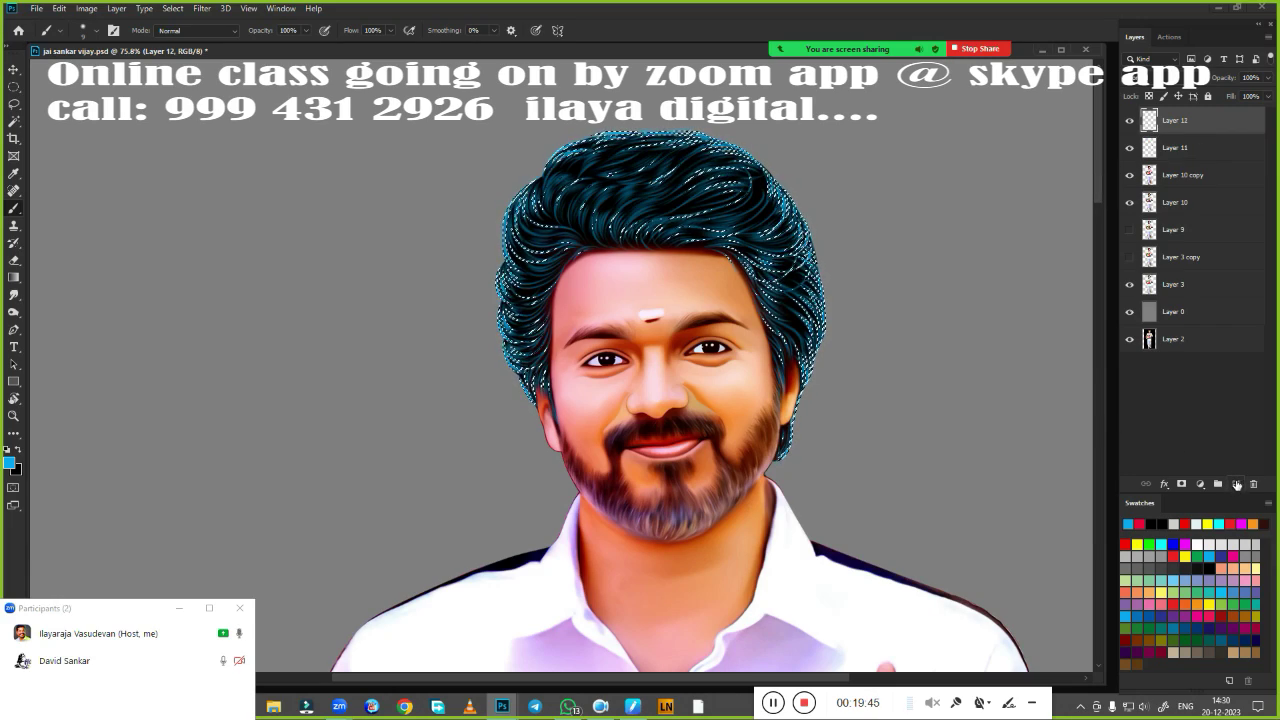
{"action": "left_click", "coordinate": [1233, 556]}
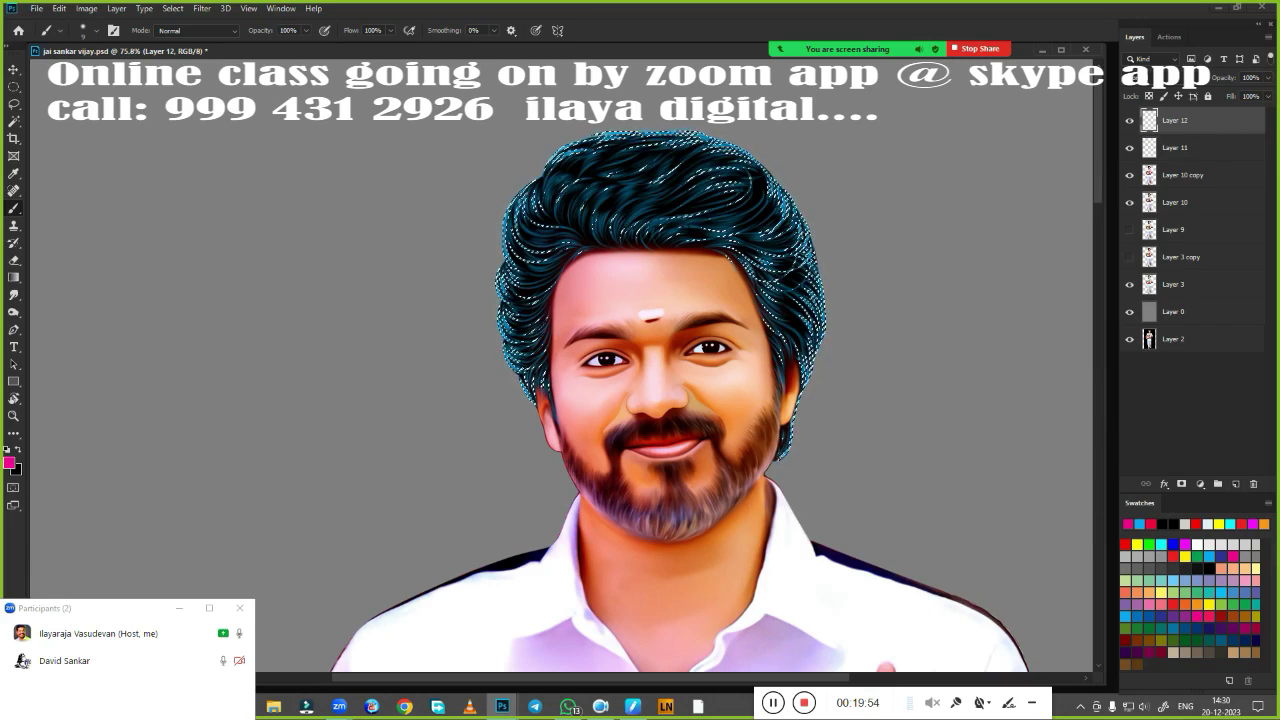
{"action": "right_click", "coordinate": [919, 641]}
{"action": "key", "text": "Return"}
{"action": "left_click_drag", "start_coordinate": [492, 118], "coordinate": [486, 457]}
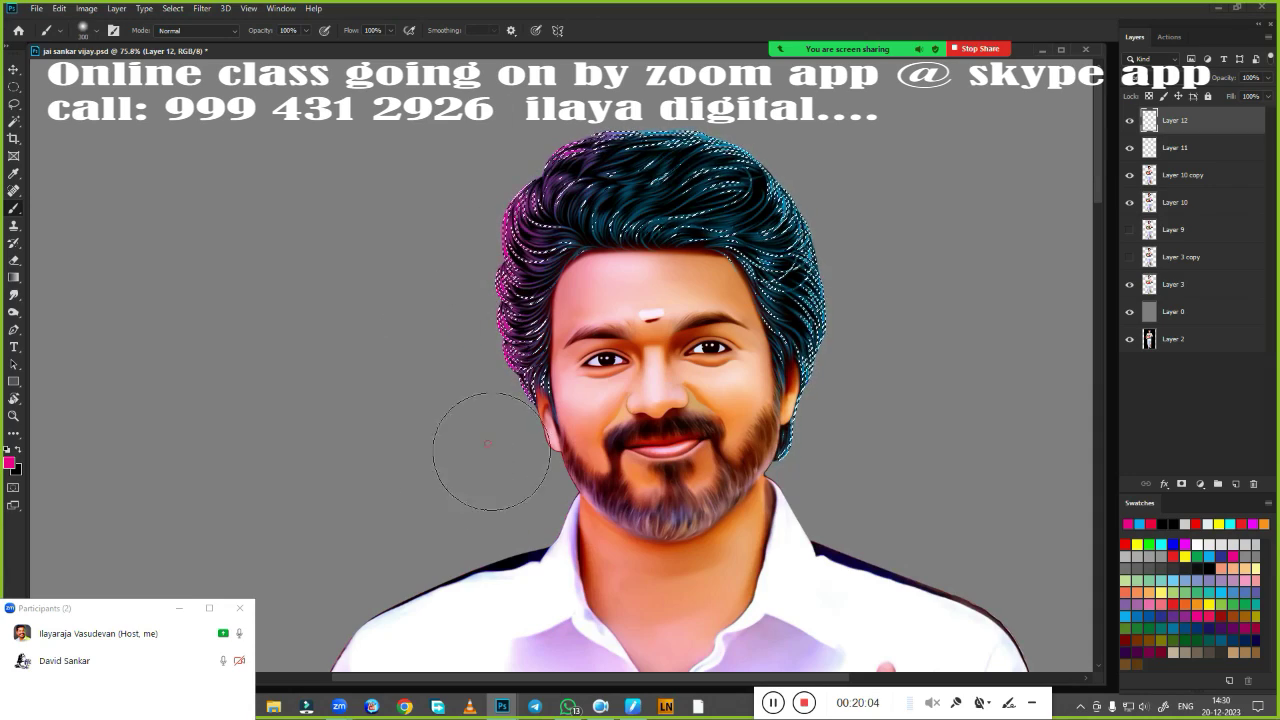
Paint gold over the right hair and yellow across the top and top-right hair
{"action": "left_click", "coordinate": [1166, 589]}
{"action": "left_click_drag", "start_coordinate": [740, 150], "coordinate": [810, 440]}
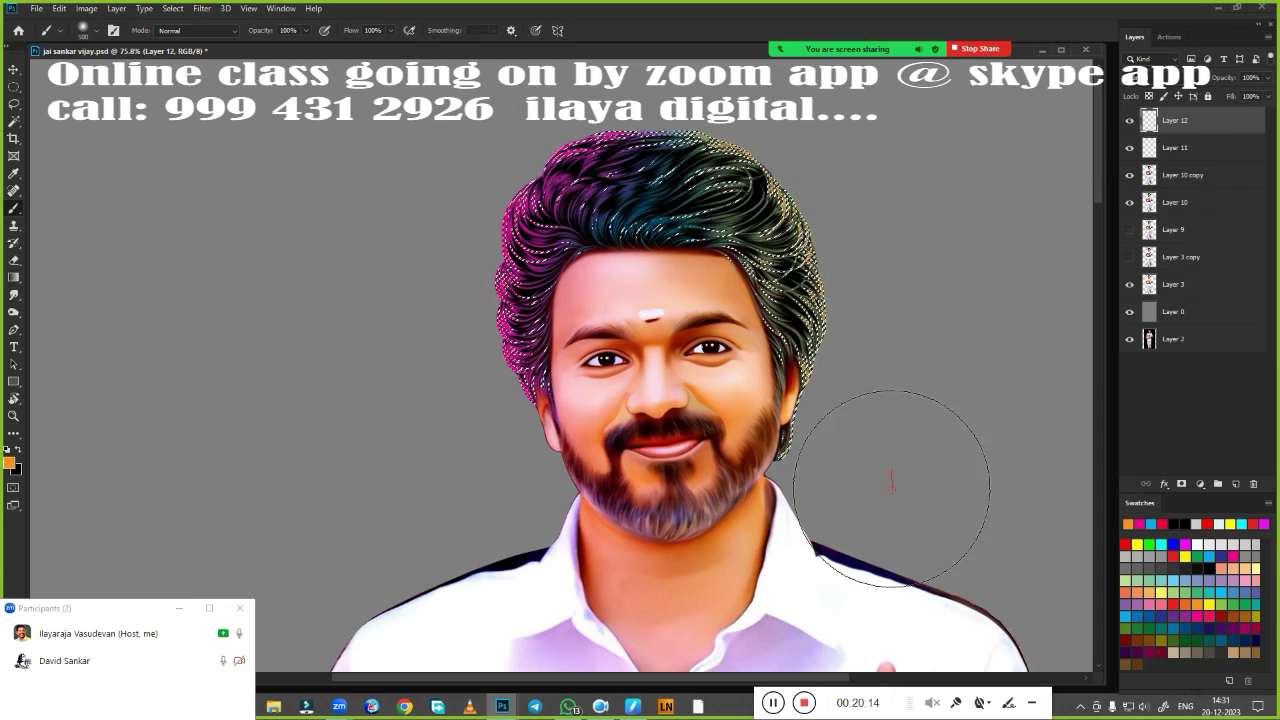
{"action": "left_click", "coordinate": [1137, 544]}
{"action": "left_click_drag", "start_coordinate": [570, 160], "coordinate": [770, 170]}
{"action": "mouse_move", "coordinate": [685, 84]}
{"action": "left_mouse_down"}
{"action": "mouse_move", "coordinate": [790, 200]}
{"action": "mouse_move", "coordinate": [805, 430]}
{"action": "left_mouse_up"}
Pick cyan, drop the hair selection, and lower the tint layer's fill to 49%
{"action": "left_click", "coordinate": [1162, 544]}
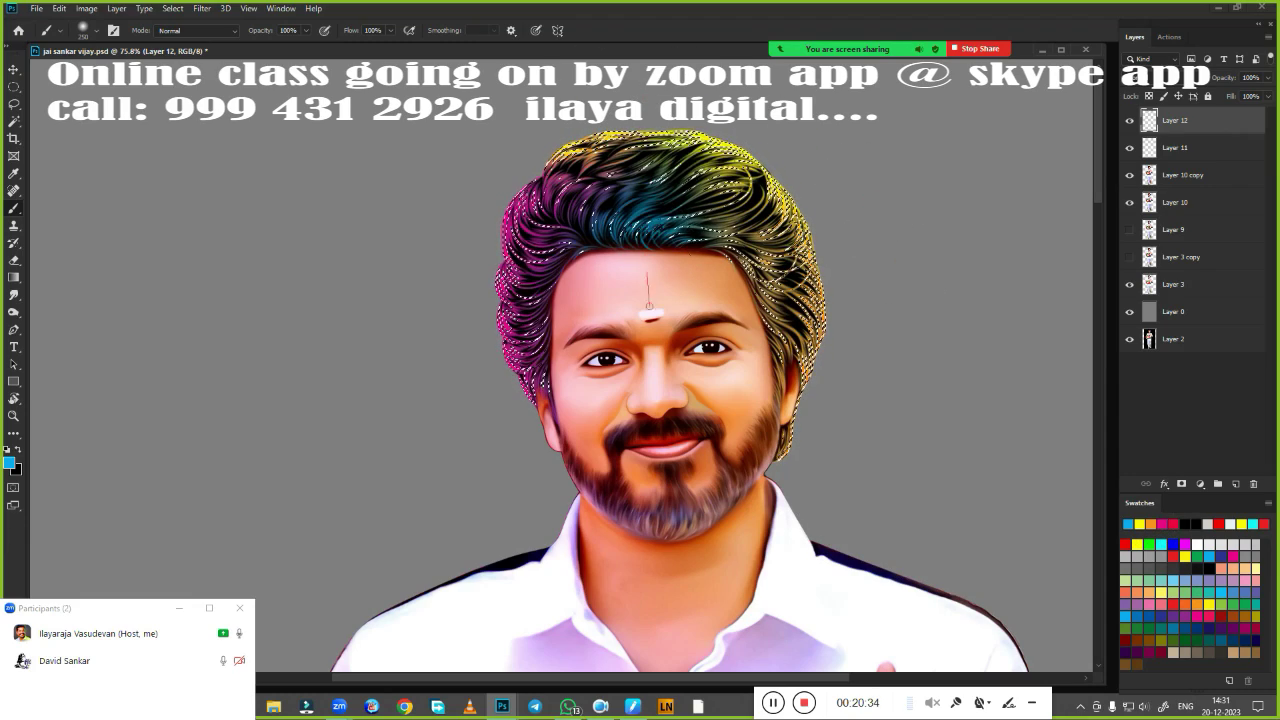
{"action": "key", "text": "ctrl+d"}
{"action": "scroll", "coordinate": [786, 237], "scroll_direction": "up", "scroll_amount": 4}
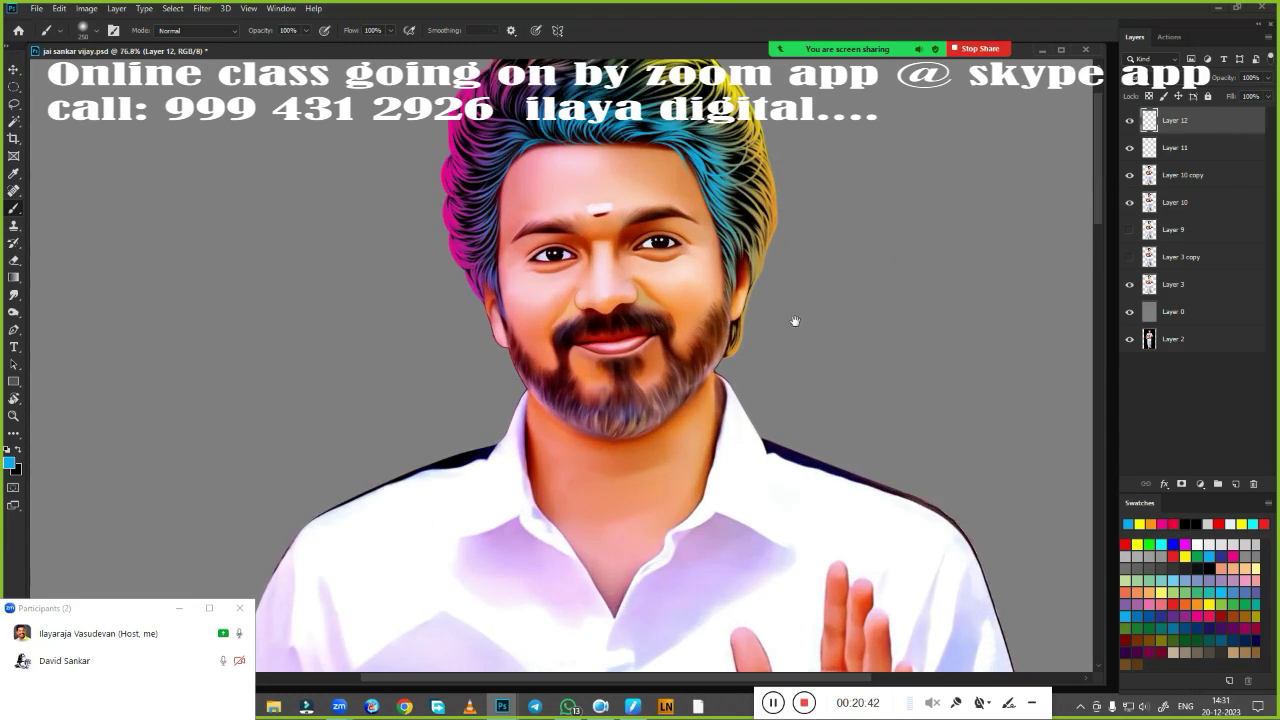
{"action": "mouse_move", "coordinate": [1266, 100]}
{"action": "left_mouse_down"}
{"action": "mouse_move", "coordinate": [1231, 127]}
{"action": "mouse_move", "coordinate": [1270, 116]}
{"action": "mouse_move", "coordinate": [1235, 117]}
{"action": "left_mouse_up"}
Try a Hue/Saturation hue shift on Layer 12, then revert to the original purple-teal tint
{"action": "key", "text": "alt+bracketleft"}
{"action": "key", "text": "alt+bracketright"}
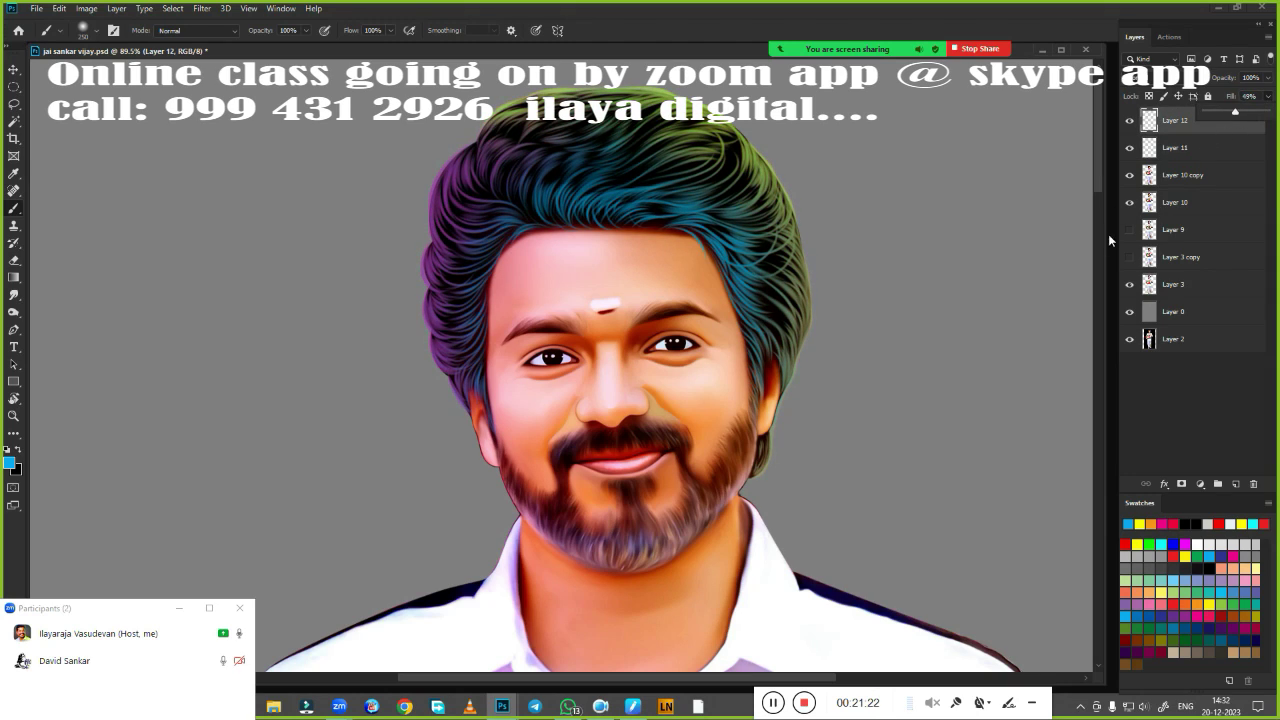
{"action": "key", "text": "ctrl+u"}
{"action": "mouse_move", "coordinate": [1043, 167]}
{"action": "left_mouse_down"}
{"action": "mouse_move", "coordinate": [981, 183]}
{"action": "mouse_move", "coordinate": [1099, 168]}
{"action": "left_mouse_up"}
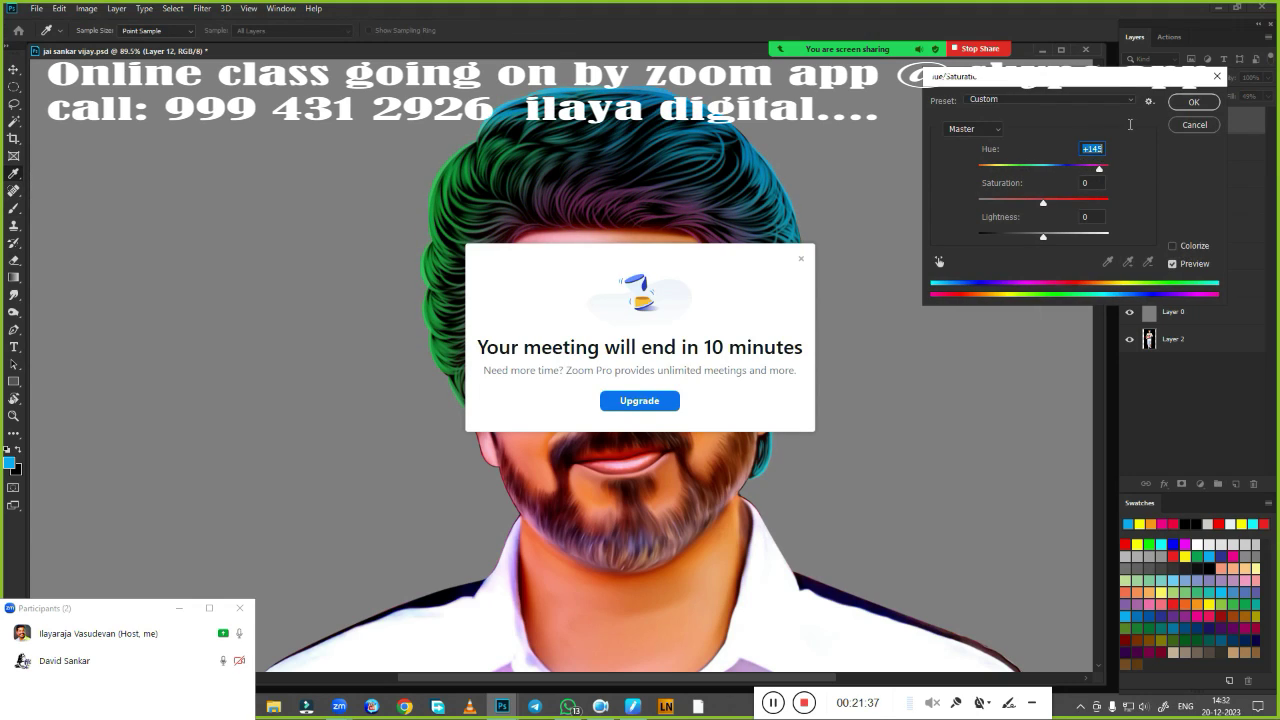
{"action": "key", "text": "Return"}
{"action": "left_click", "coordinate": [800, 258]}
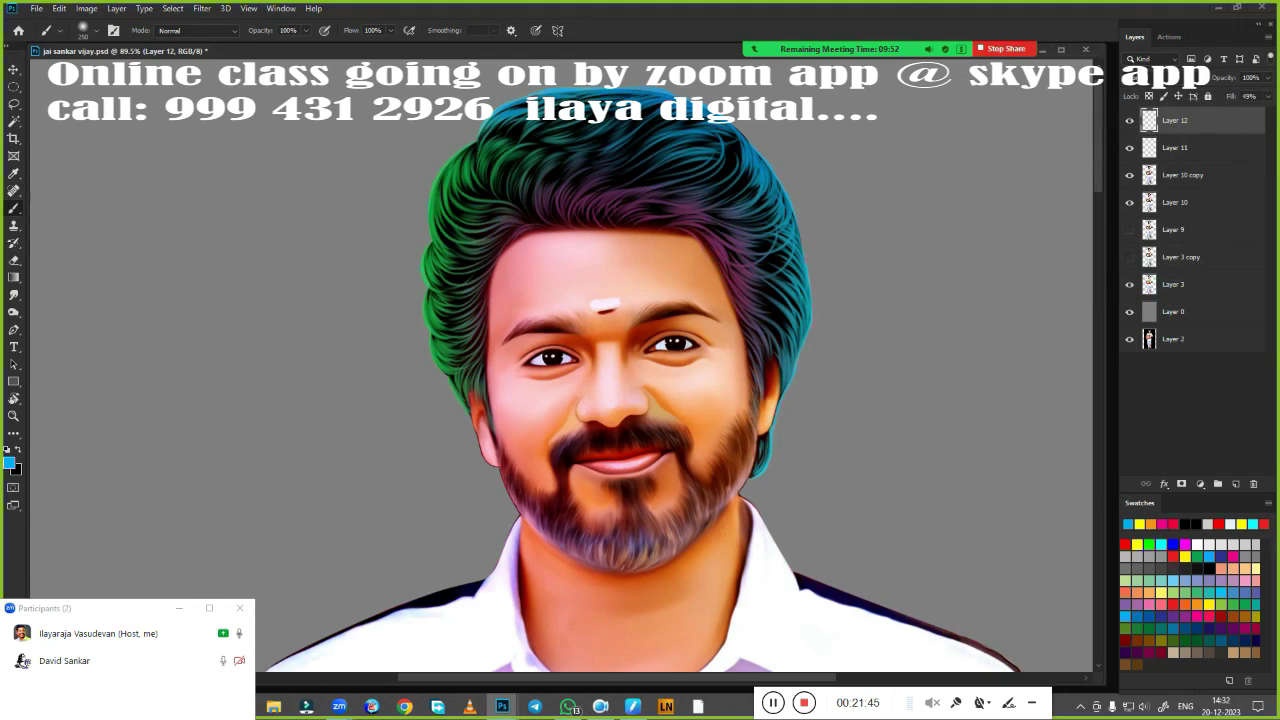
{"action": "key", "text": "ctrl+u"}
{"action": "key", "text": "Return"}
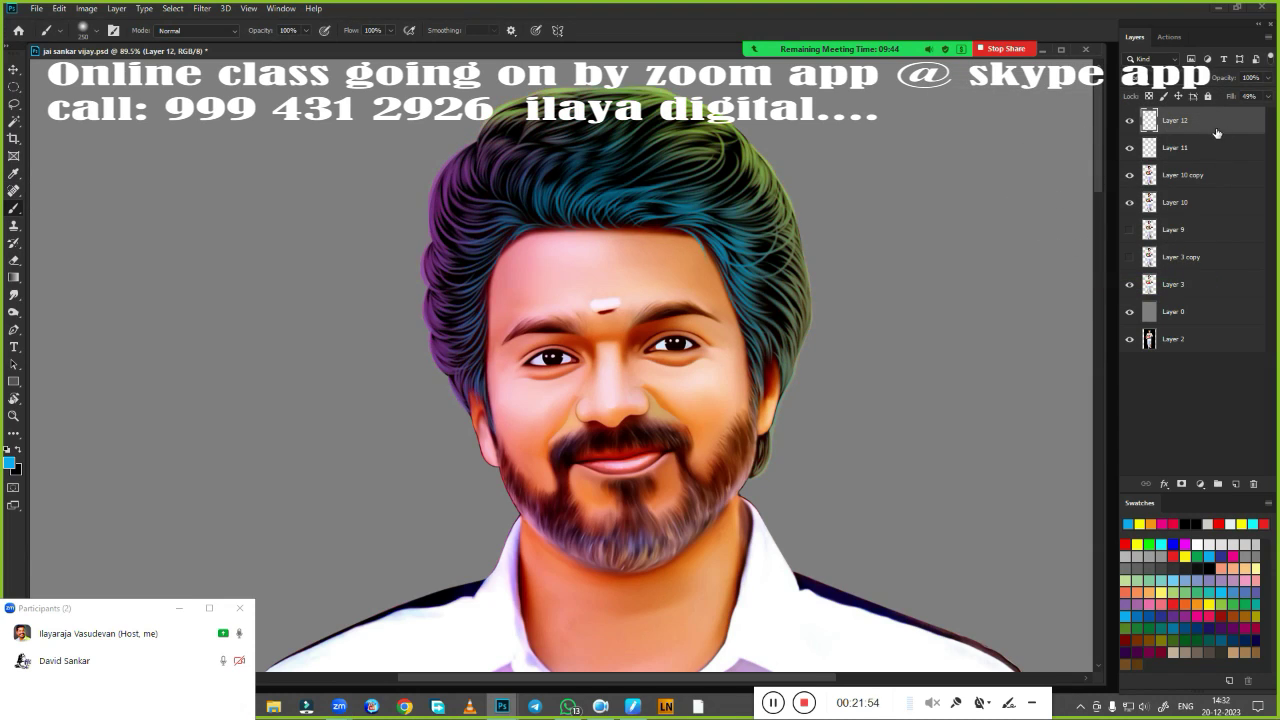
Add Layer 13 with black as the colour and a small brush preset for strands
{"action": "left_click_drag", "start_coordinate": [930, 347], "coordinate": [1015, 400]}
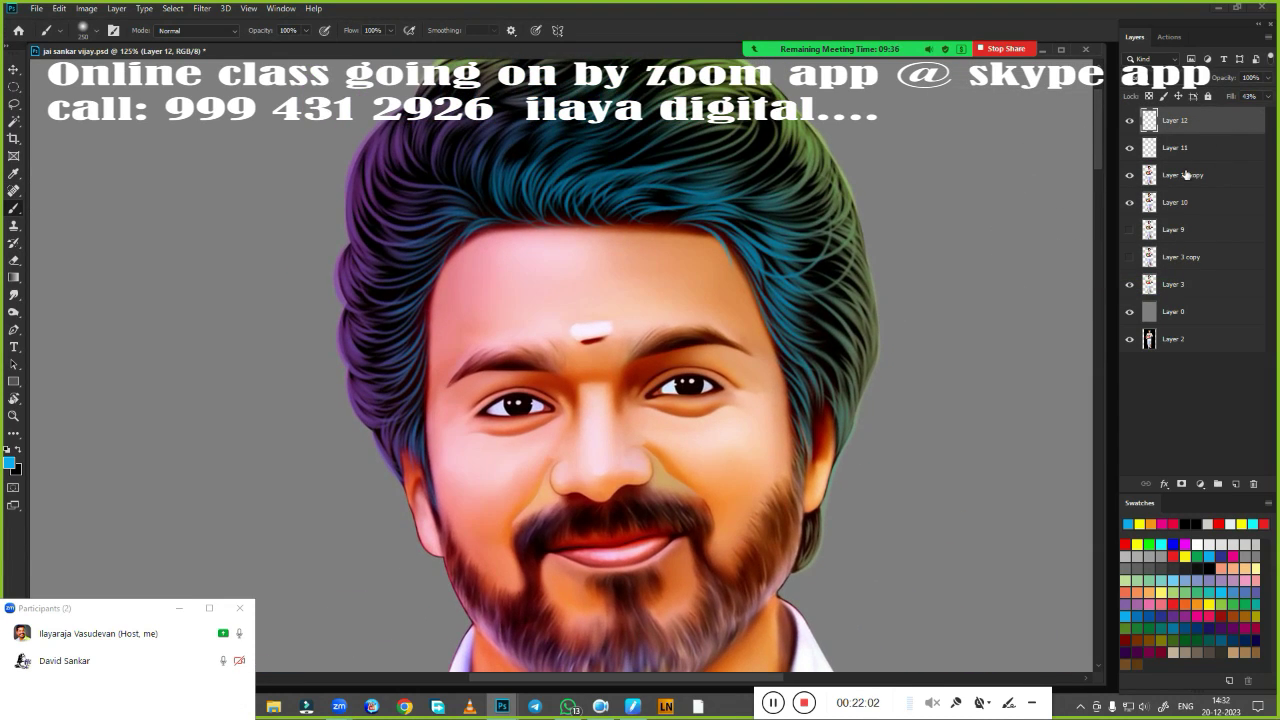
{"action": "key", "text": "ctrl+shift+alt+n"}
{"action": "key", "text": "x"}
{"action": "right_click", "coordinate": [587, 302]}
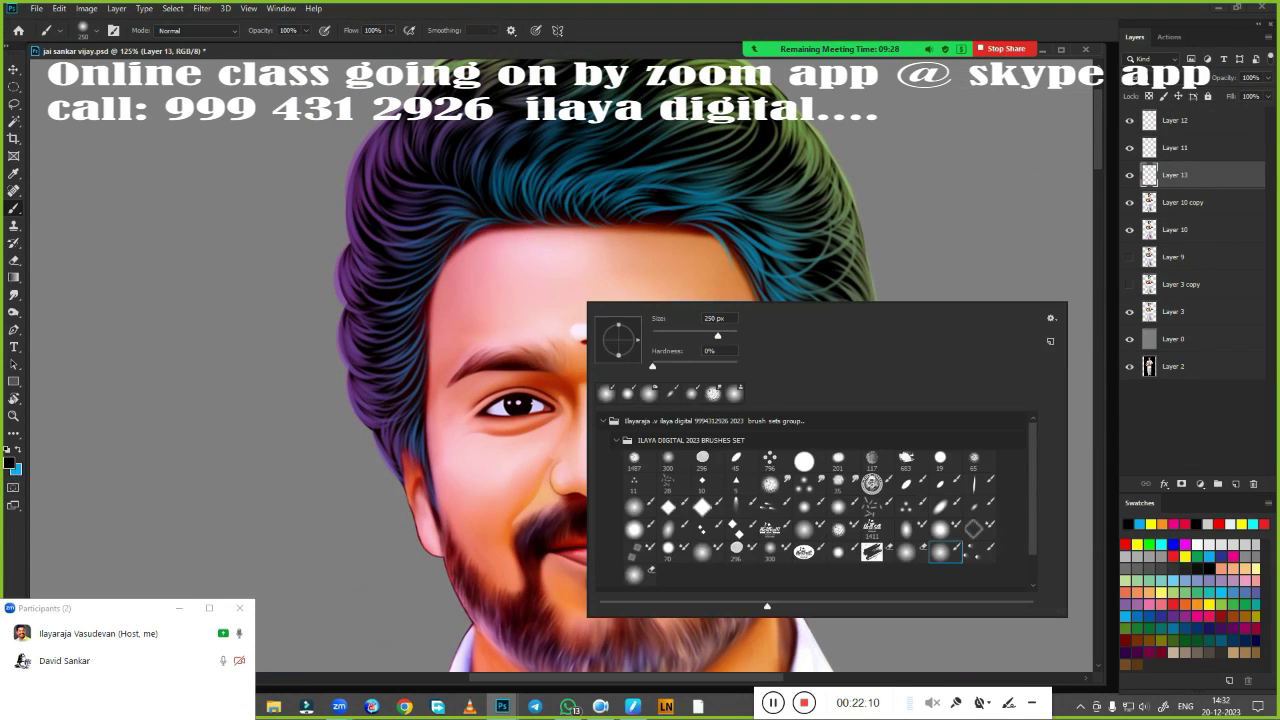
{"action": "double_click", "coordinate": [809, 507]}
{"action": "scroll", "coordinate": [600, 457], "scroll_direction": "up", "scroll_amount": 3}
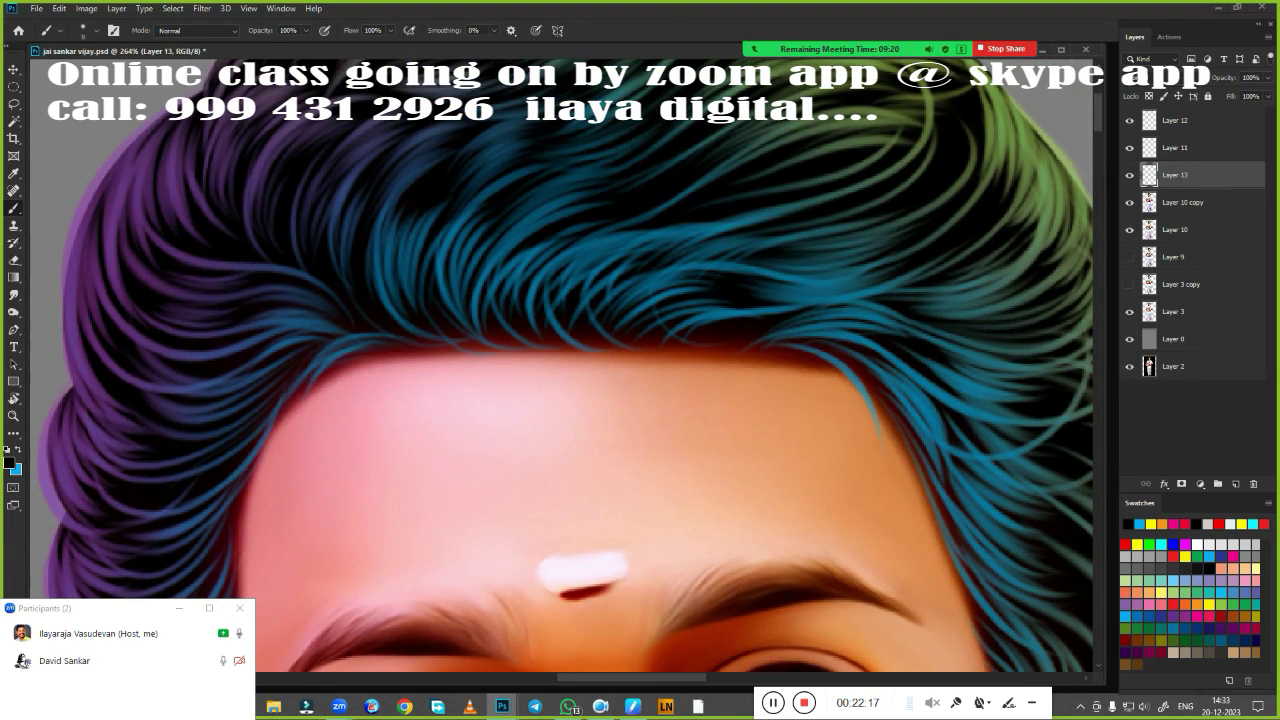
{"action": "left_click", "coordinate": [643, 662]}
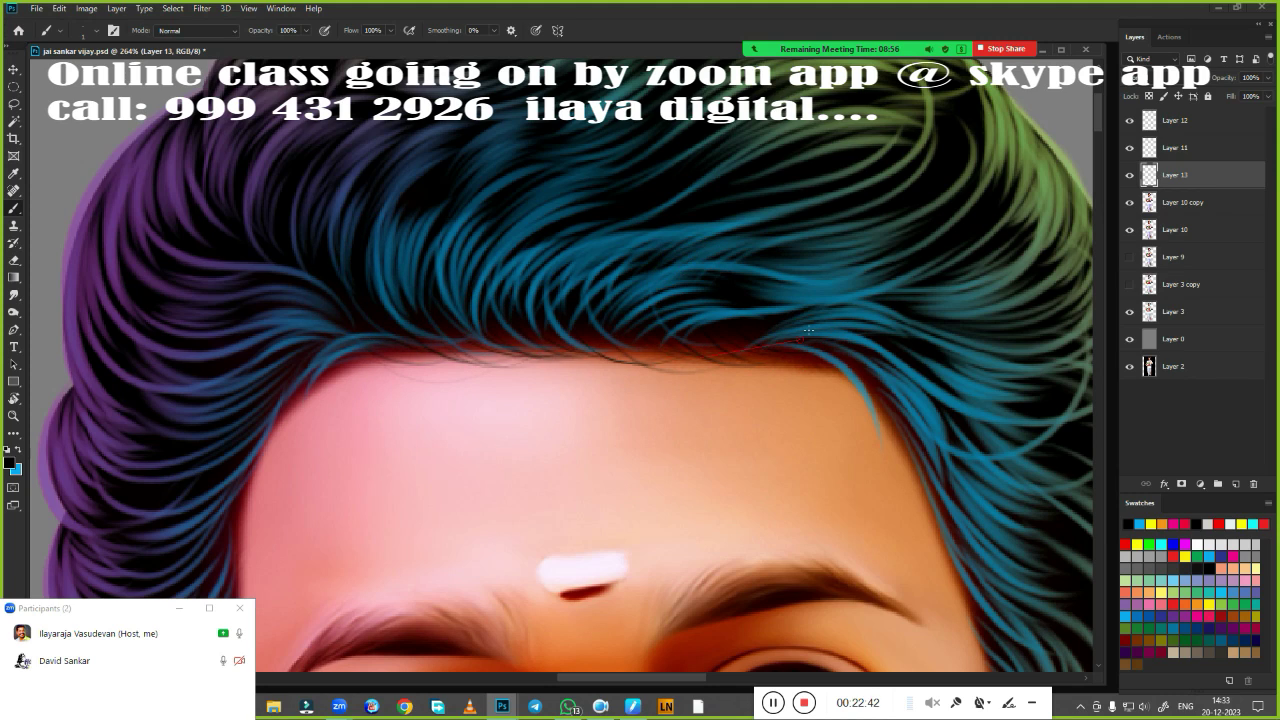
Move around the eyes, nose and hairline while painting fine dark strands at the hair edge
{"action": "left_click_drag", "start_coordinate": [911, 453], "coordinate": [609, 316]}
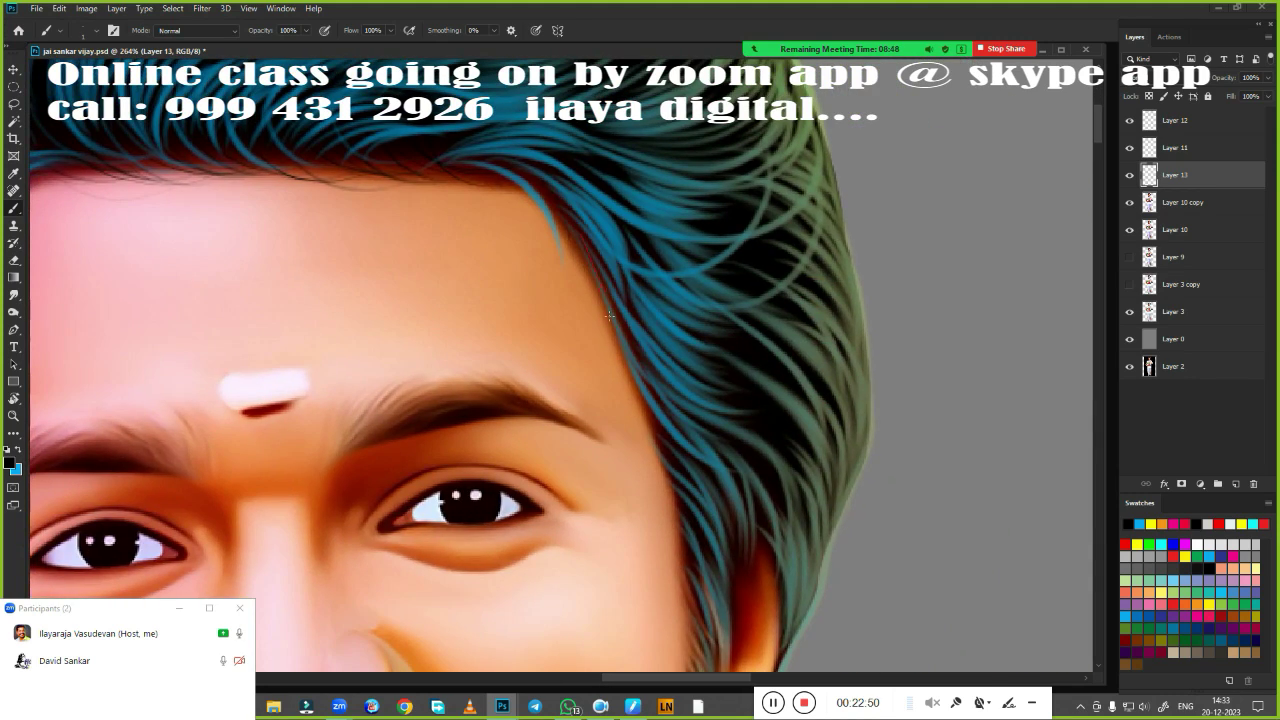
{"action": "left_click_drag", "start_coordinate": [692, 449], "coordinate": [712, 289]}
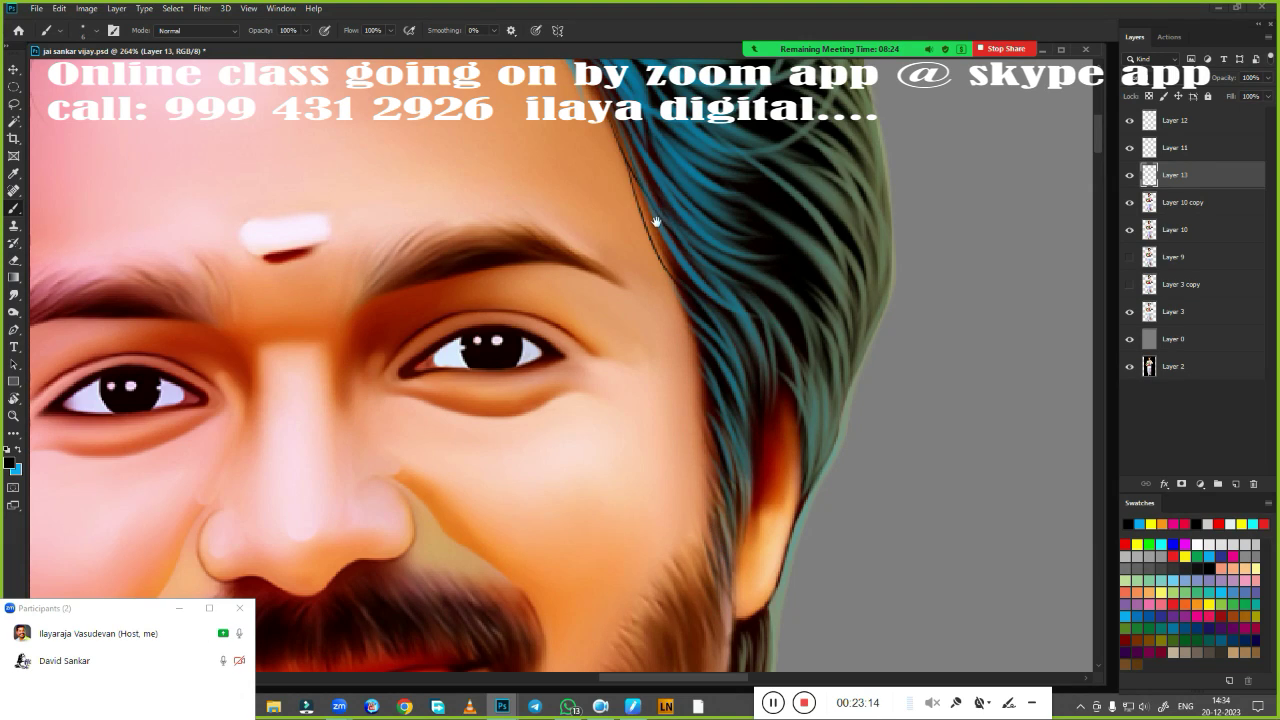
{"action": "left_click_drag", "start_coordinate": [656, 220], "coordinate": [774, 371]}
{"action": "scroll", "coordinate": [515, 199], "scroll_direction": "left", "scroll_amount": 5}
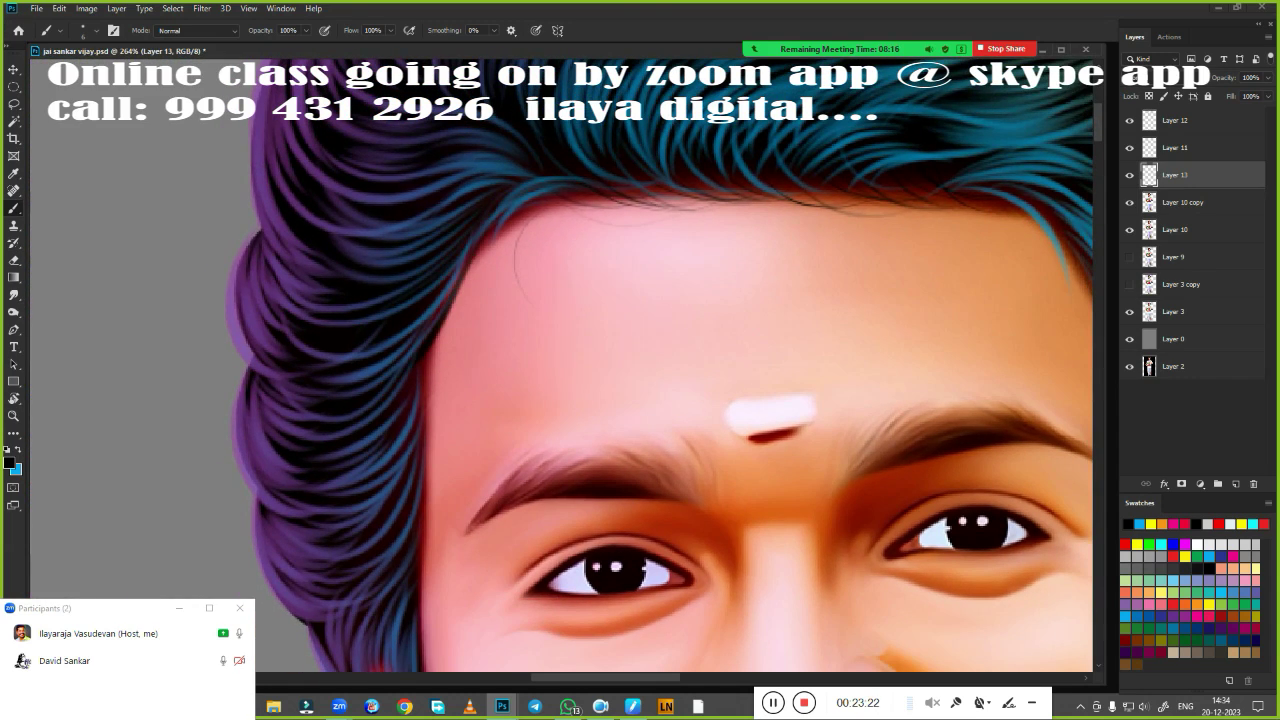
{"action": "left_click_drag", "start_coordinate": [530, 265], "coordinate": [653, 30]}
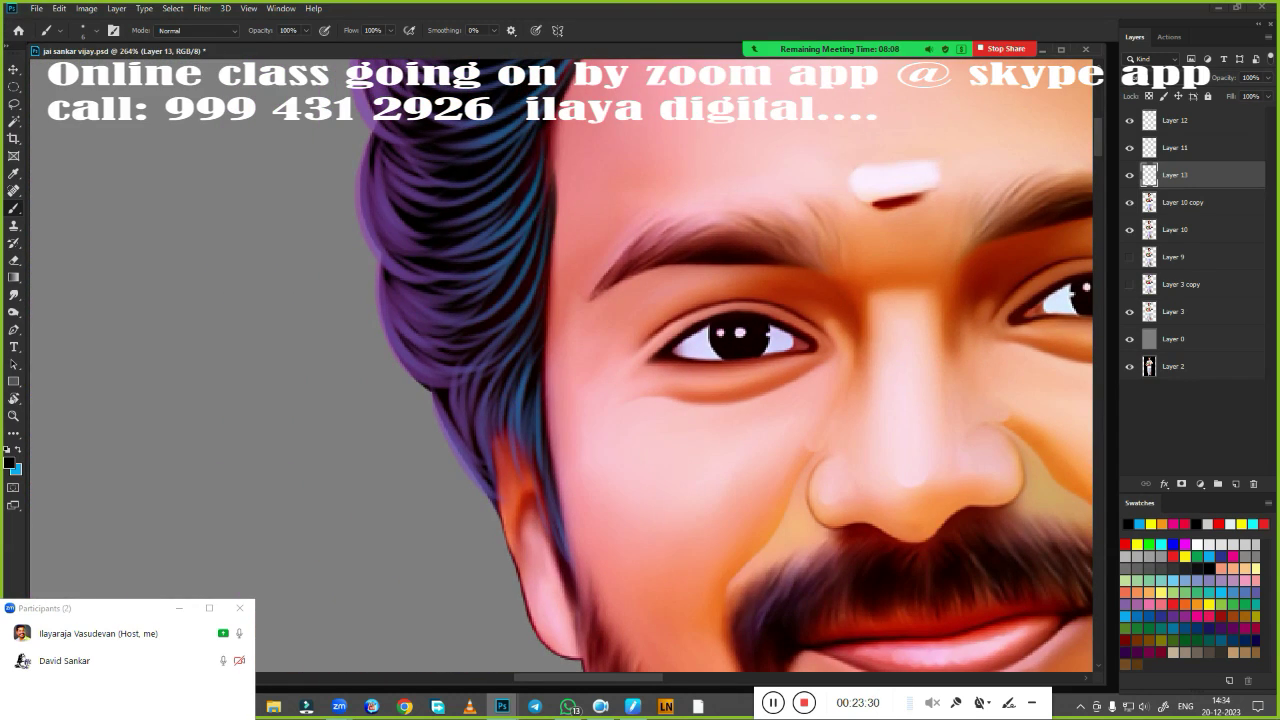
{"action": "left_click_drag", "start_coordinate": [356, 286], "coordinate": [349, 248]}
{"action": "scroll", "coordinate": [505, 464], "scroll_direction": "up", "scroll_amount": 5}
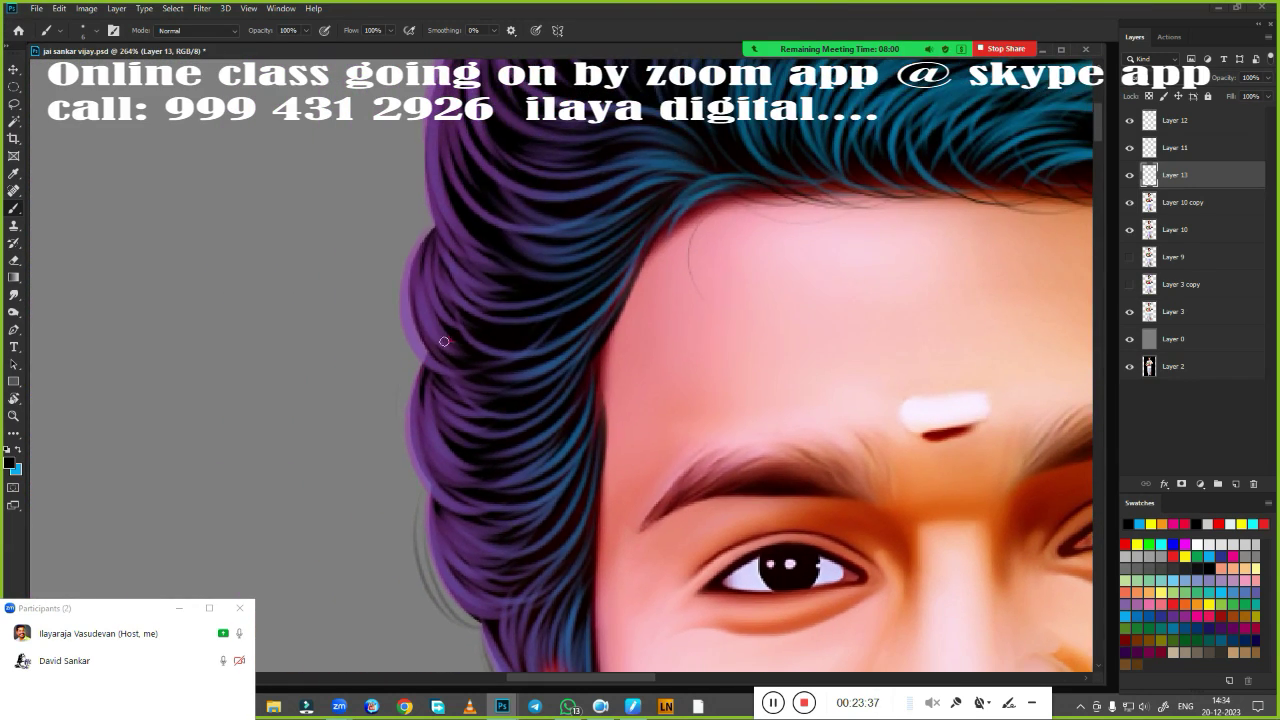
{"action": "scroll", "coordinate": [497, 210], "scroll_direction": "up", "scroll_amount": 5}
{"action": "scroll", "coordinate": [474, 423], "scroll_direction": "up", "scroll_amount": 5}
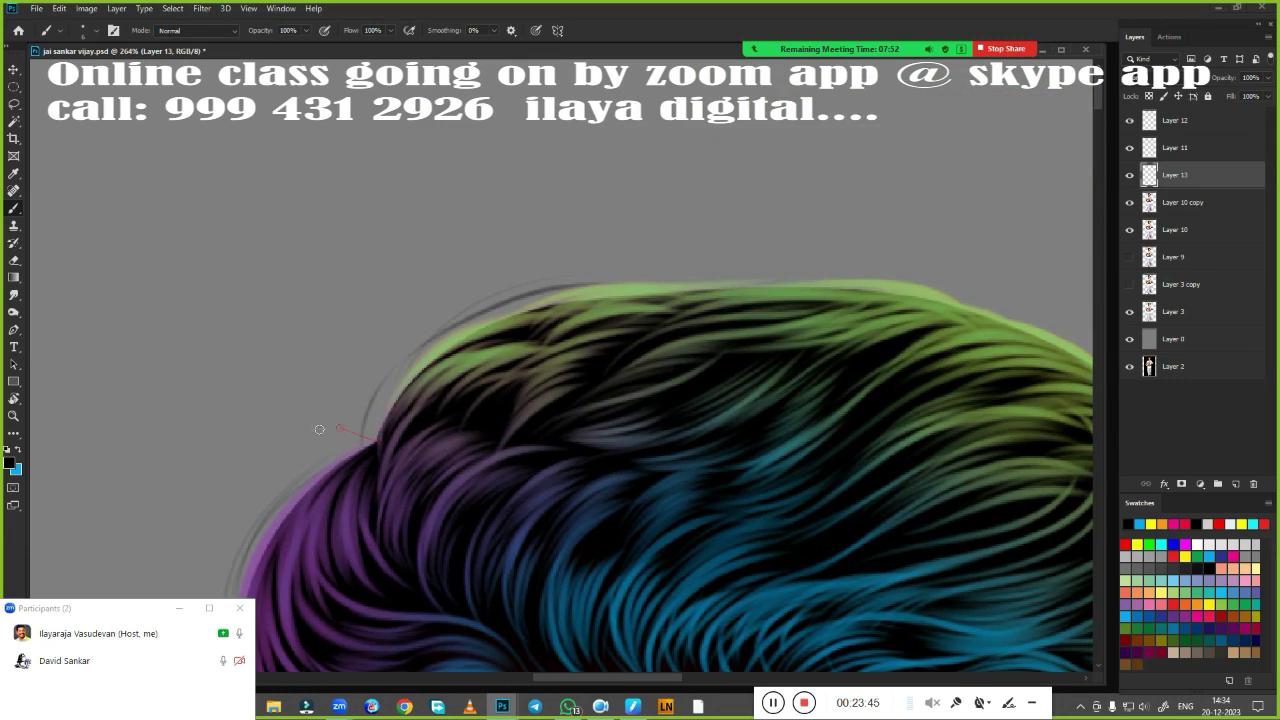
Close the pressure settings and keep tracing thin dark strands along the hair's outer edge
{"action": "key", "text": "Escape"}
{"action": "scroll", "coordinate": [806, 371], "scroll_direction": "down", "scroll_amount": 3}
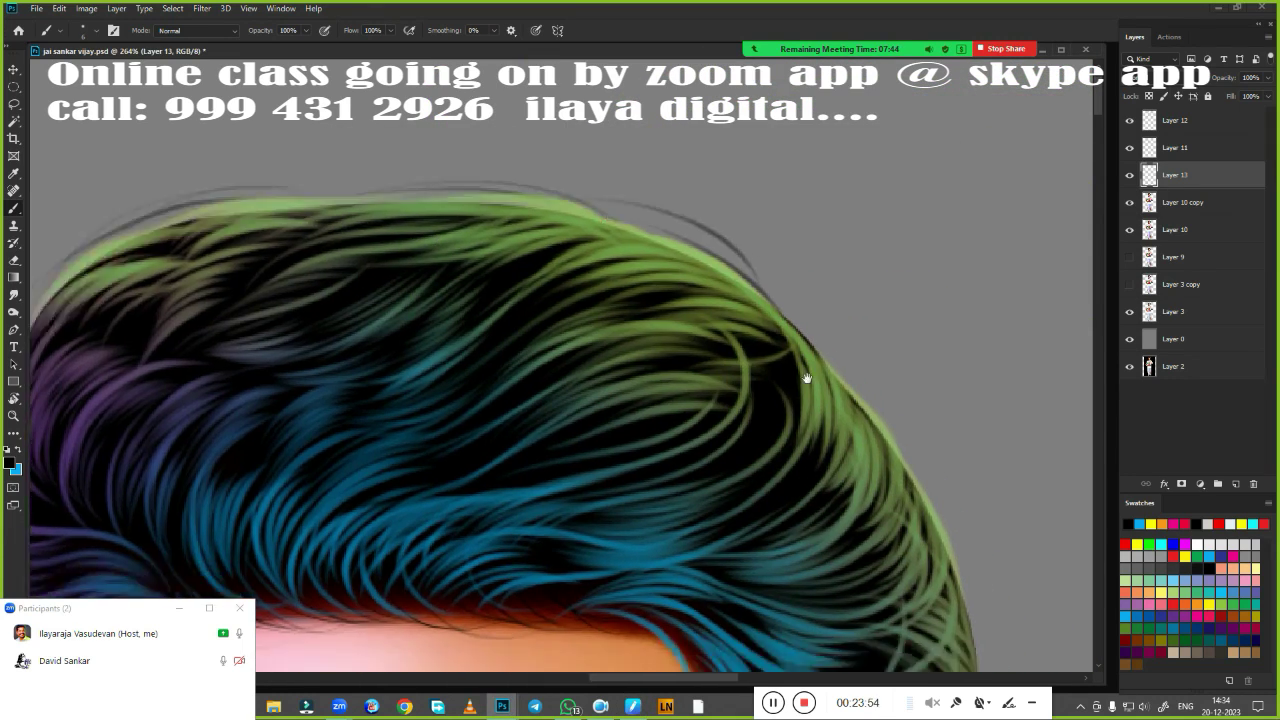
{"action": "scroll", "coordinate": [806, 371], "scroll_direction": "down", "scroll_amount": 3}
{"action": "scroll", "coordinate": [780, 314], "scroll_direction": "down", "scroll_amount": 4}
{"action": "scroll", "coordinate": [780, 314], "scroll_direction": "down", "scroll_amount": 3}
{"action": "scroll", "coordinate": [560, 360], "scroll_direction": "down", "scroll_amount": 3}
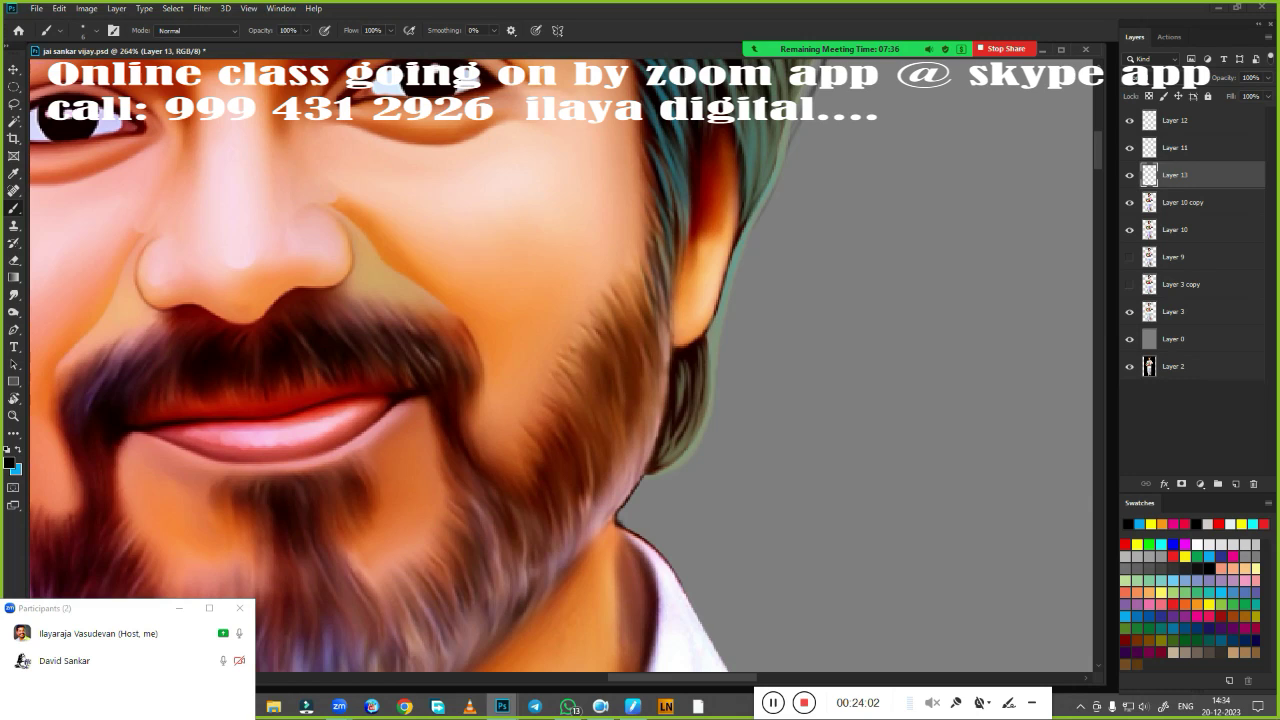
{"action": "scroll", "coordinate": [760, 405], "scroll_direction": "up", "scroll_amount": 3}
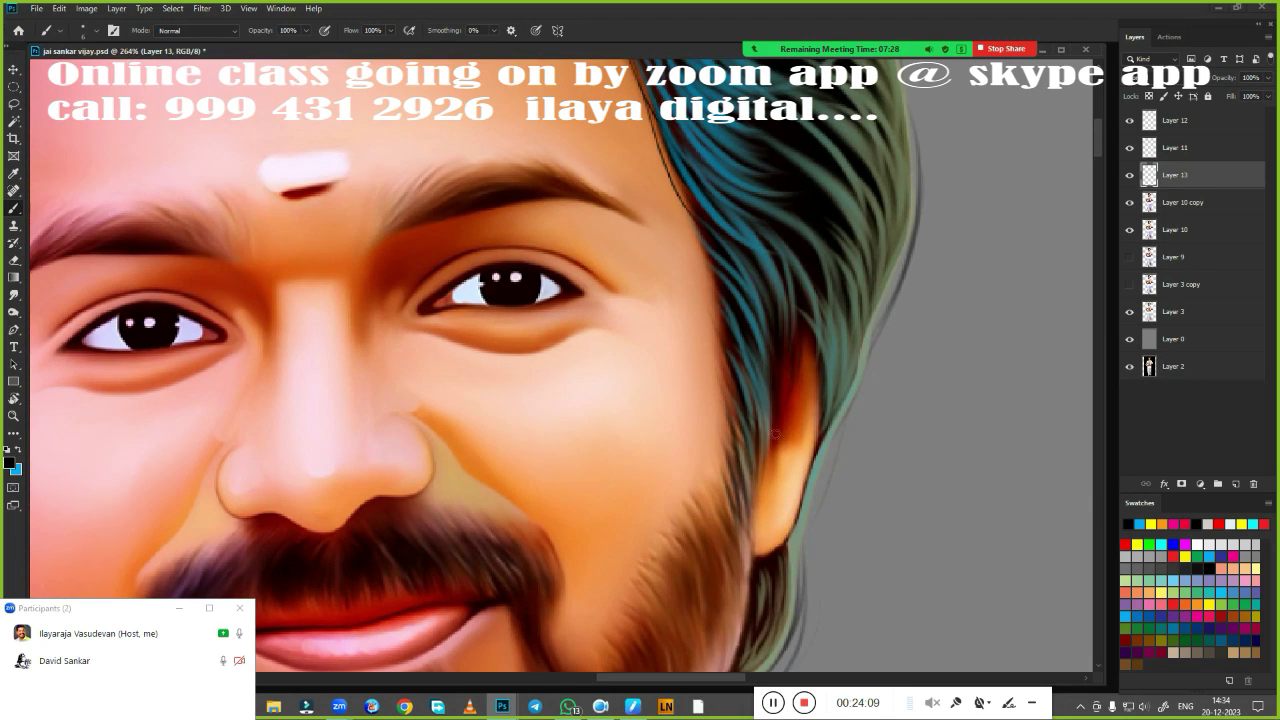
{"action": "scroll", "coordinate": [372, 453], "scroll_direction": "left", "scroll_amount": 5}
{"action": "scroll", "coordinate": [731, 304], "scroll_direction": "down", "scroll_amount": 3}
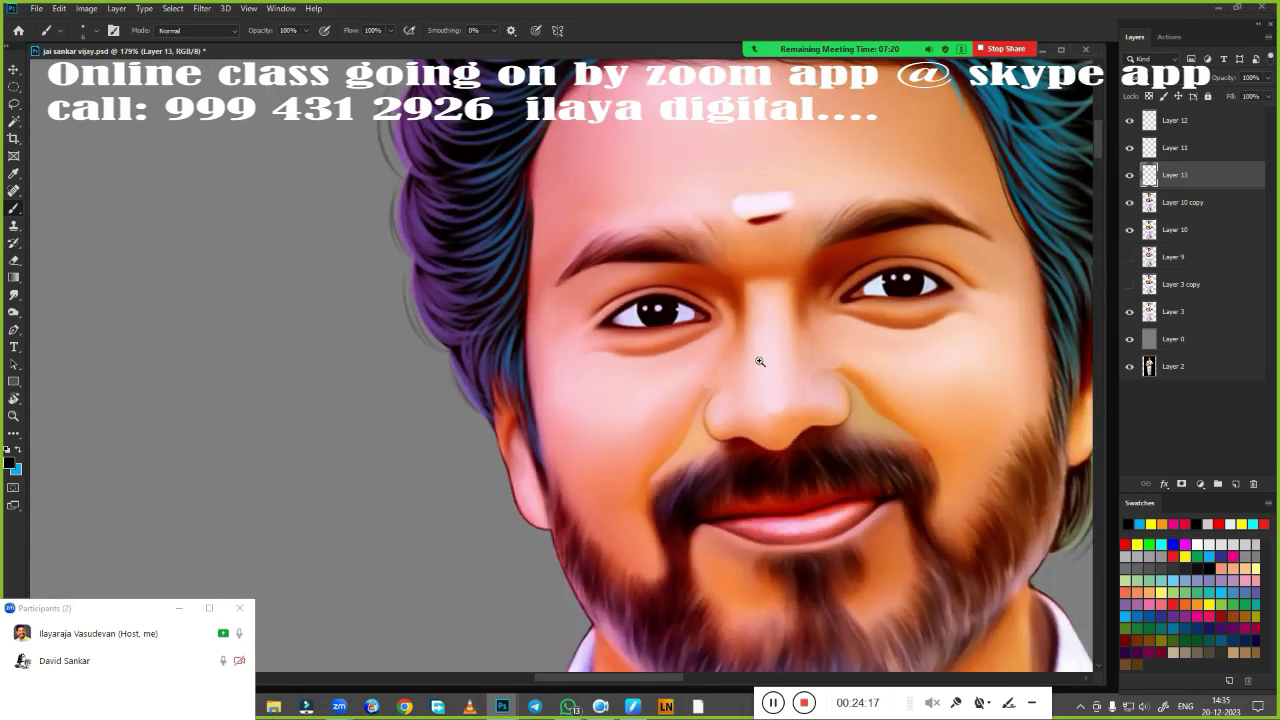
{"action": "scroll", "coordinate": [731, 304], "scroll_direction": "up", "scroll_amount": 2}
Load Layer 12's hair strokes as a selection and add a new layer above it
{"action": "left_click", "coordinate": [1149, 147], "text": "ctrl"}
{"action": "left_click", "coordinate": [1175, 120]}
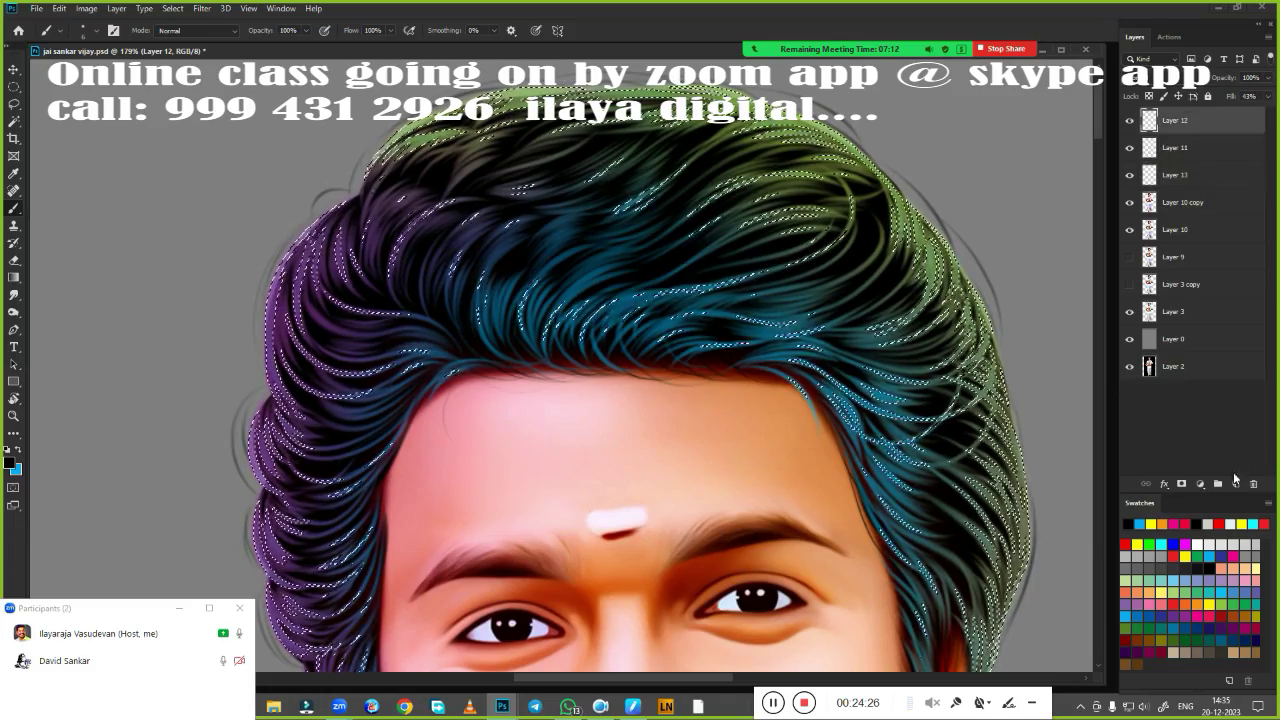
{"action": "scroll", "coordinate": [640, 360], "scroll_direction": "down", "scroll_amount": 2}
{"action": "right_click", "coordinate": [524, 280]}
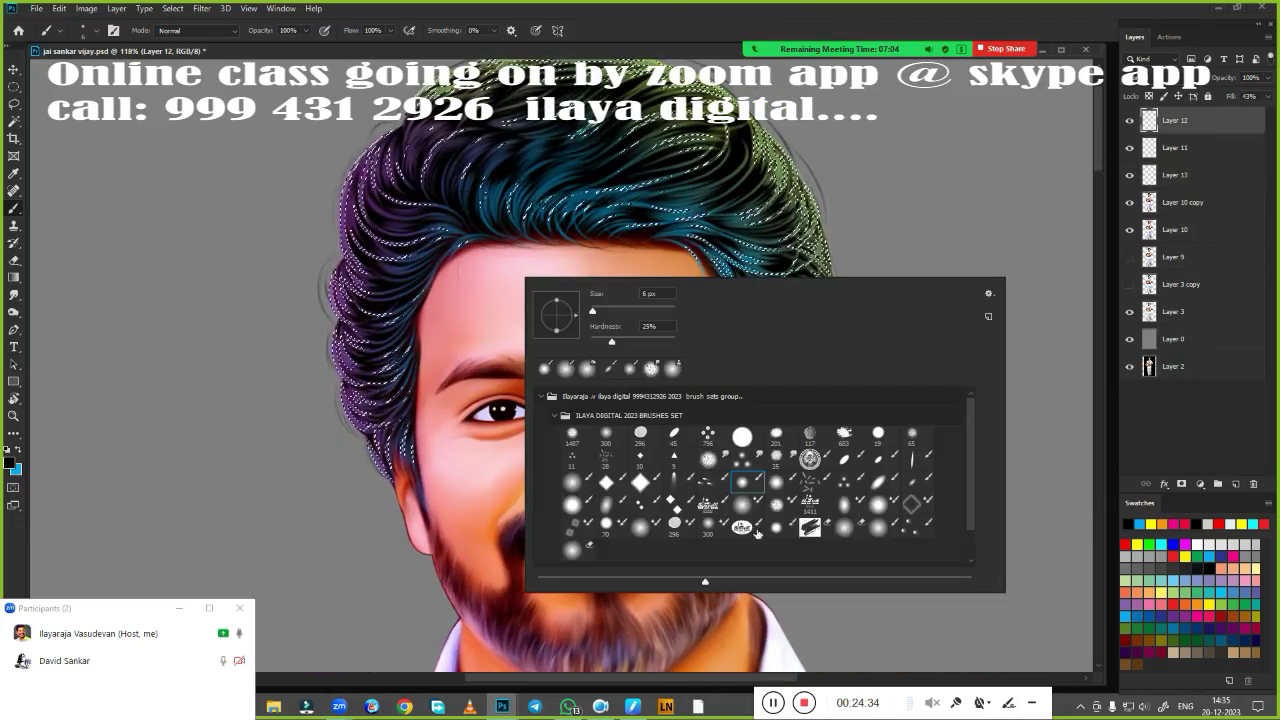
{"action": "key", "text": "Escape"}
{"action": "scroll", "coordinate": [640, 360], "scroll_direction": "up", "scroll_amount": 2}
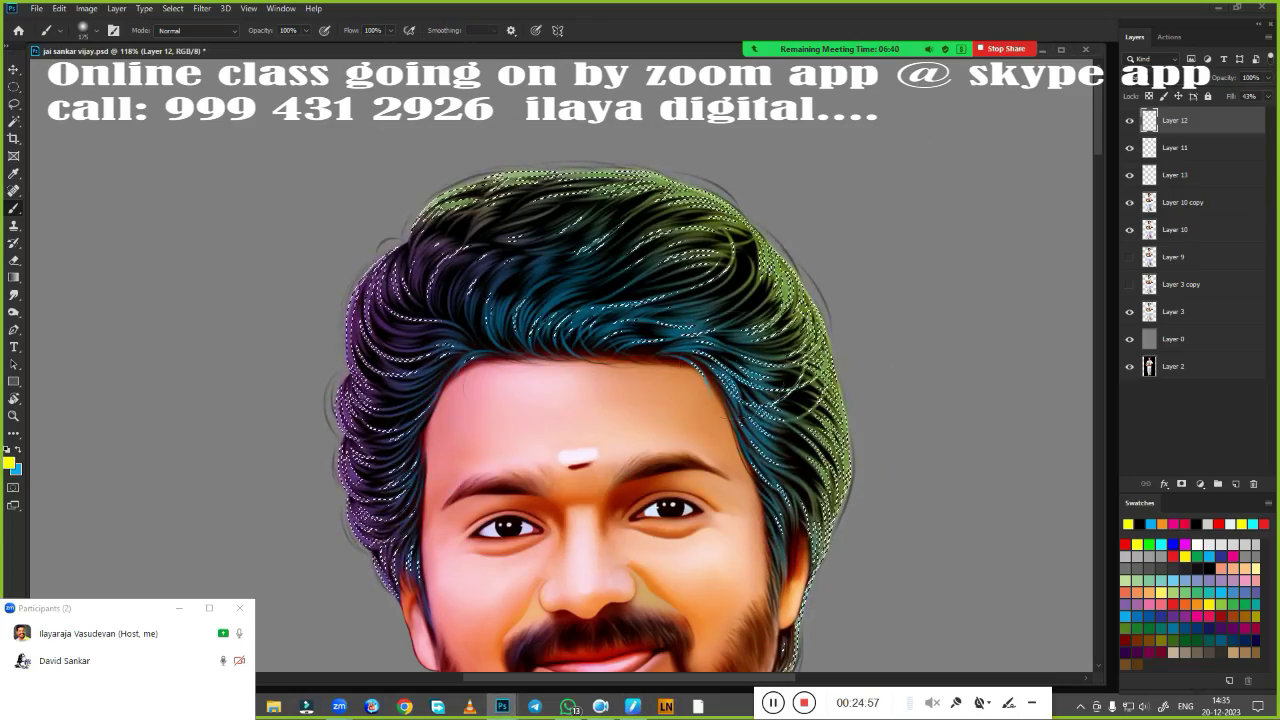
{"action": "left_click_drag", "start_coordinate": [1031, 440], "coordinate": [1006, 368]}
{"action": "left_click", "coordinate": [1235, 484]}
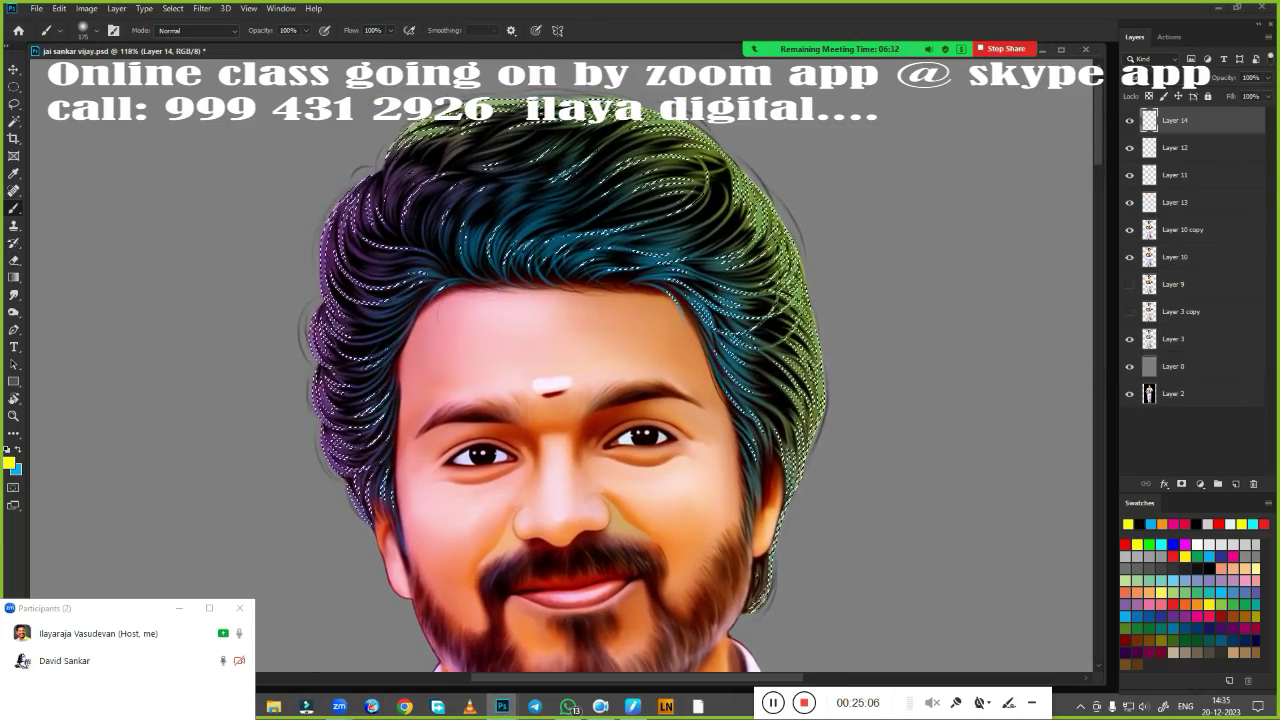
Paint yellow over the top and right hair, then red over the upper-left and left hair
{"action": "left_click_drag", "start_coordinate": [625, 155], "coordinate": [730, 115]}
{"action": "left_click_drag", "start_coordinate": [790, 260], "coordinate": [815, 410]}
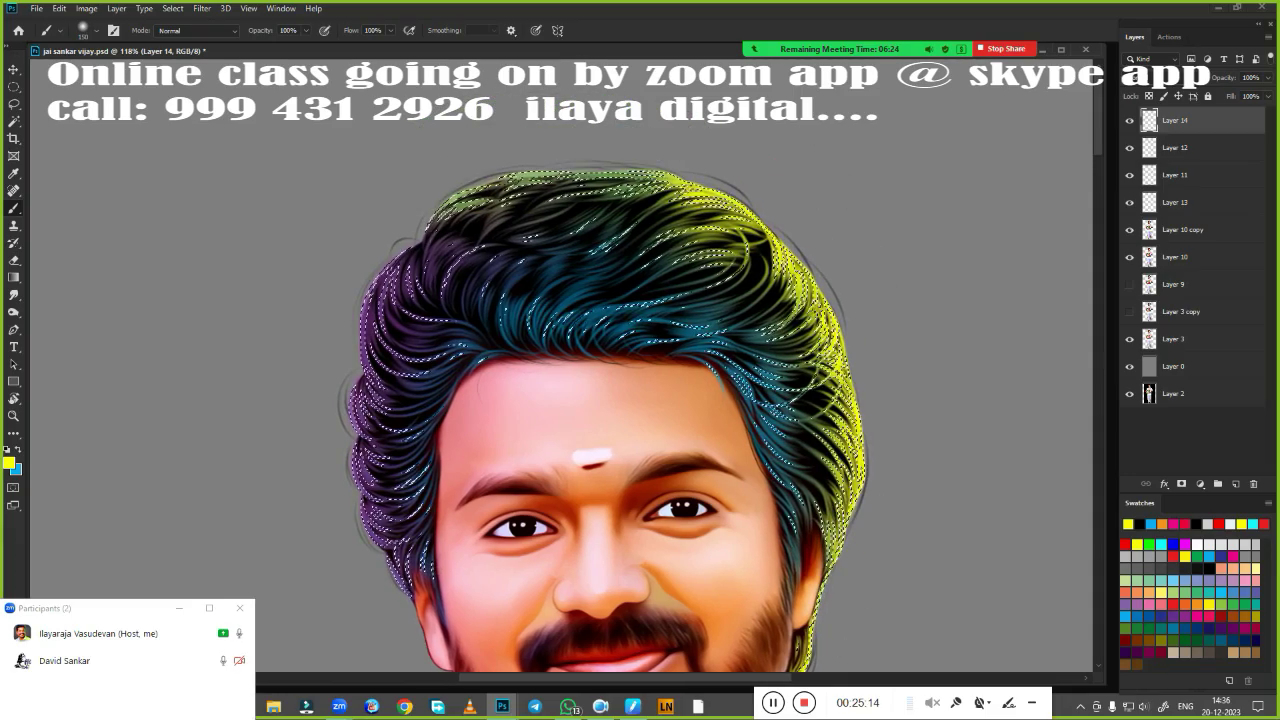
{"action": "left_click", "coordinate": [1219, 524]}
{"action": "left_click_drag", "start_coordinate": [330, 250], "coordinate": [420, 115]}
{"action": "key", "text": "ctrl+d"}
{"action": "mouse_move", "coordinate": [288, 295]}
{"action": "left_mouse_down"}
{"action": "mouse_move", "coordinate": [358, 290]}
{"action": "mouse_move", "coordinate": [393, 365]}
{"action": "left_mouse_up"}
{"action": "key", "text": "ctrl+shift+d"}
Add cyan and more yellow to the right-side strands, then deselect and fit the portrait
{"action": "left_click", "coordinate": [1162, 544]}
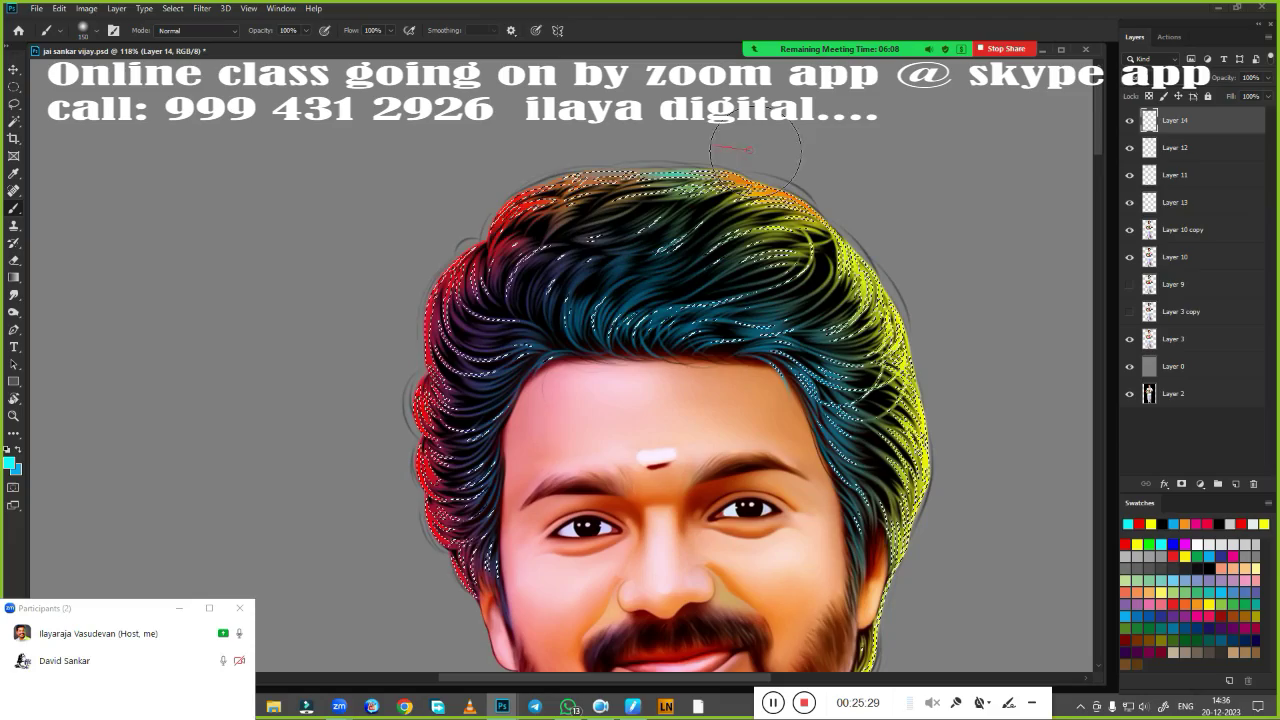
{"action": "left_click_drag", "start_coordinate": [970, 478], "coordinate": [915, 403]}
{"action": "left_click", "coordinate": [1137, 544]}
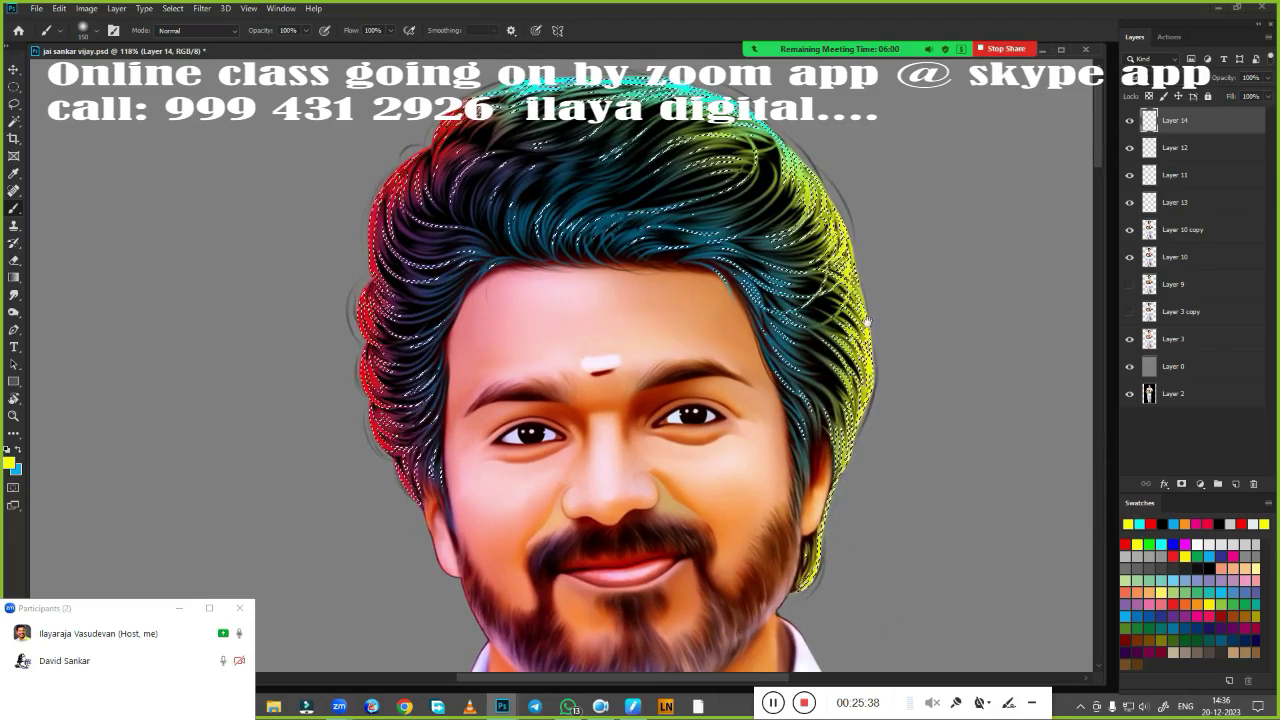
{"action": "left_click_drag", "start_coordinate": [875, 444], "coordinate": [930, 537]}
{"action": "key", "text": "ctrl+d"}
{"action": "key", "text": "ctrl+0"}
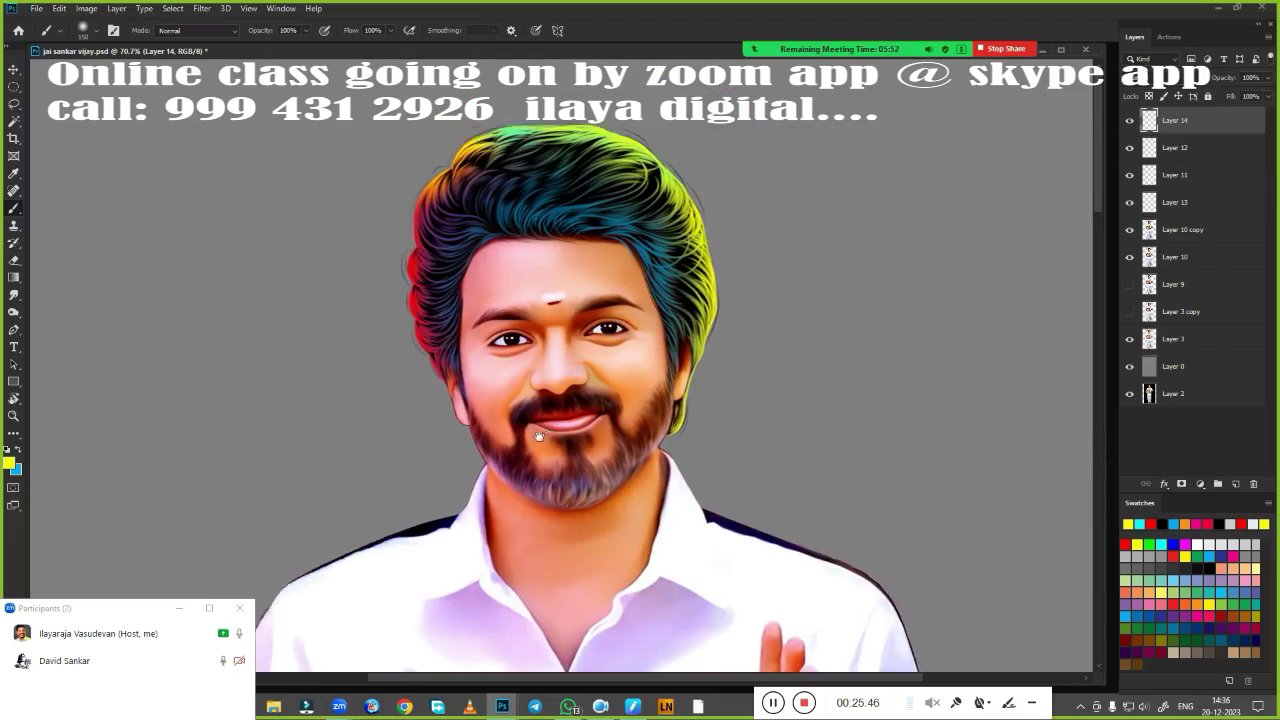
Soften Layer 14's fill to 72% and raise Layer 10 copy's saturation with Hue/Saturation
{"action": "left_click_drag", "start_coordinate": [1268, 96], "coordinate": [1245, 116]}
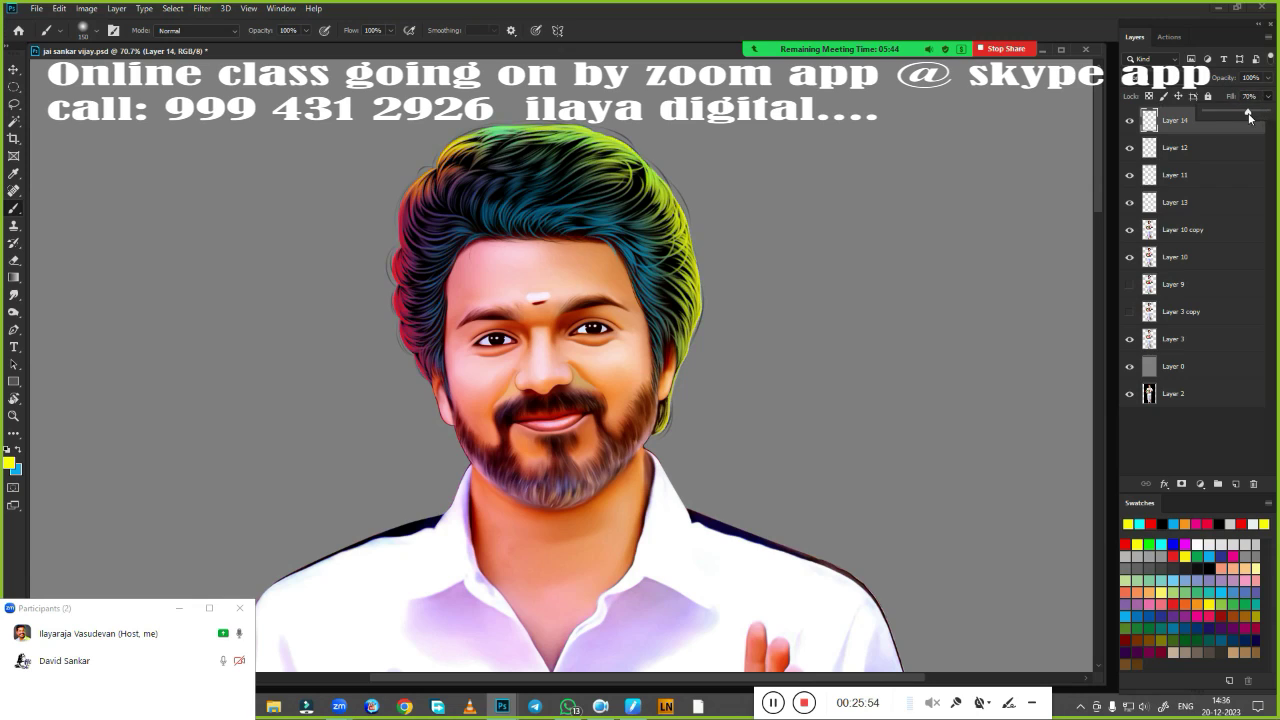
{"action": "scroll", "coordinate": [790, 366], "scroll_direction": "up", "scroll_amount": 2}
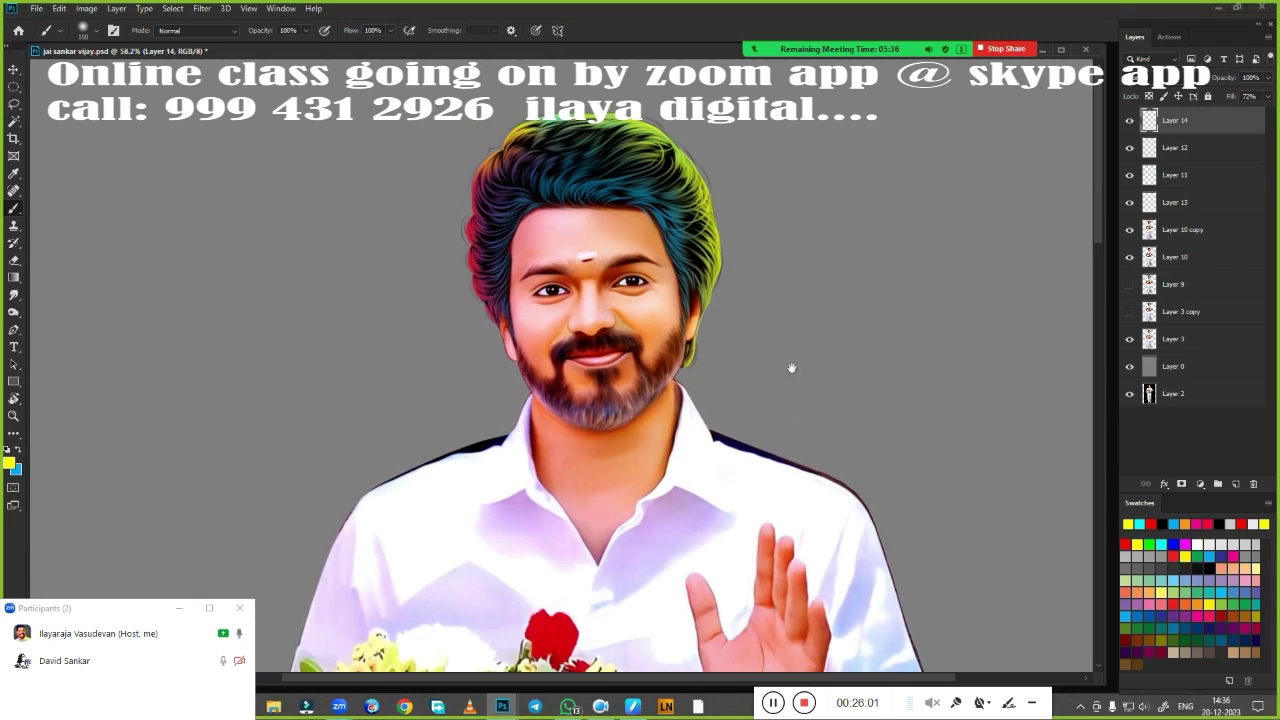
{"action": "left_click", "coordinate": [1180, 229]}
{"action": "key", "text": "ctrl+u"}
{"action": "left_click_drag", "start_coordinate": [1043, 200], "coordinate": [1060, 204]}
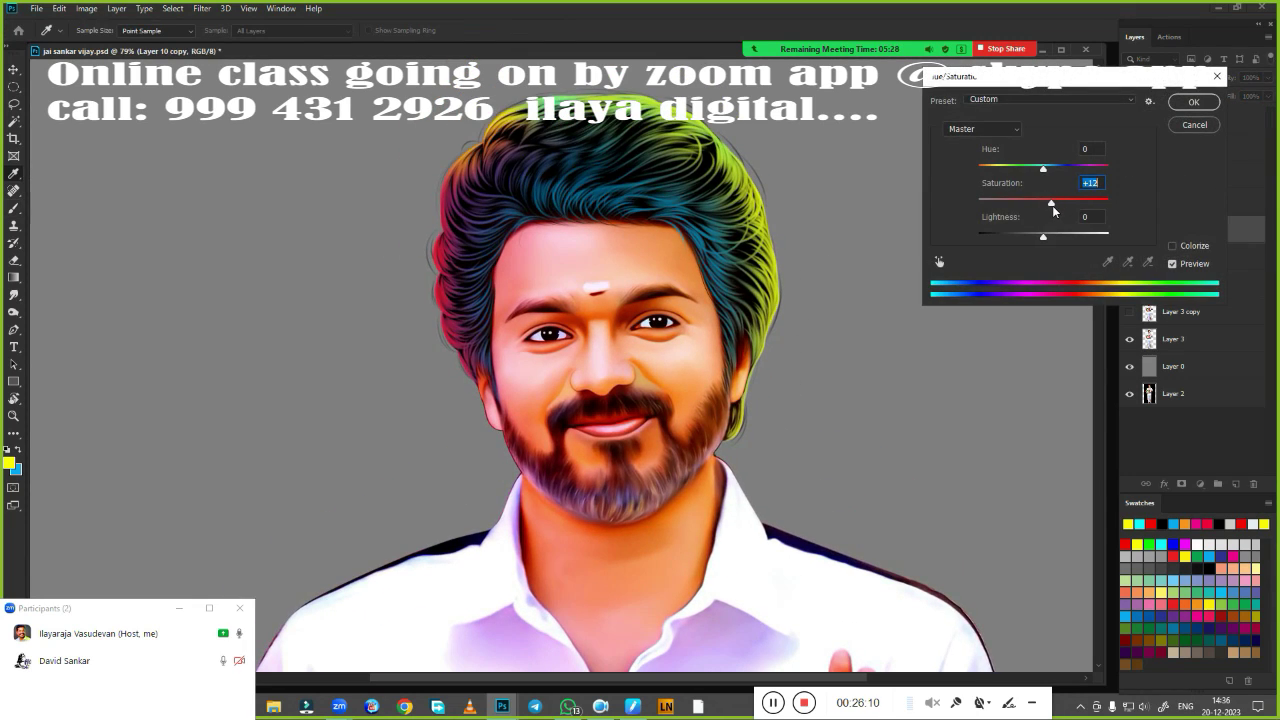
{"action": "left_click", "coordinate": [1193, 101]}
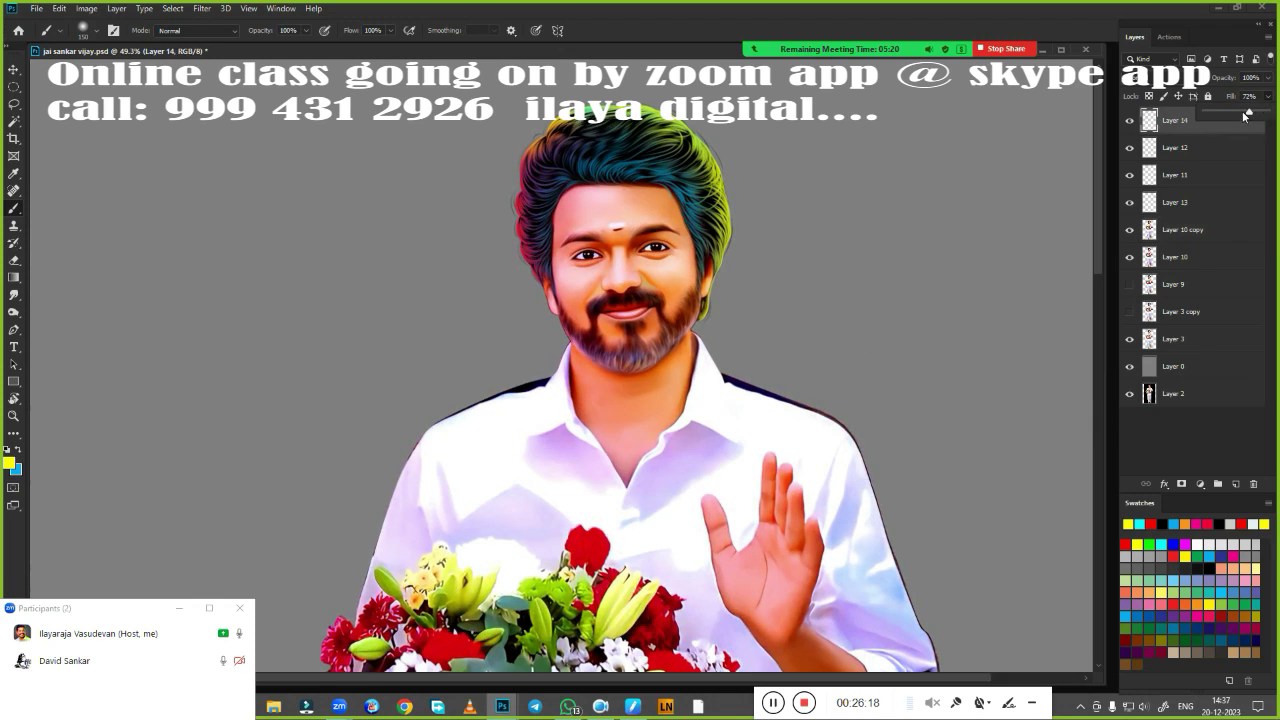
Lower Layer 11's fill to 53% and add a new blank Layer 15
{"action": "key", "text": "alt+bracketleft"}
{"action": "key", "text": "alt+bracketleft"}
{"action": "scroll", "coordinate": [800, 271], "scroll_direction": "up", "scroll_amount": 3}
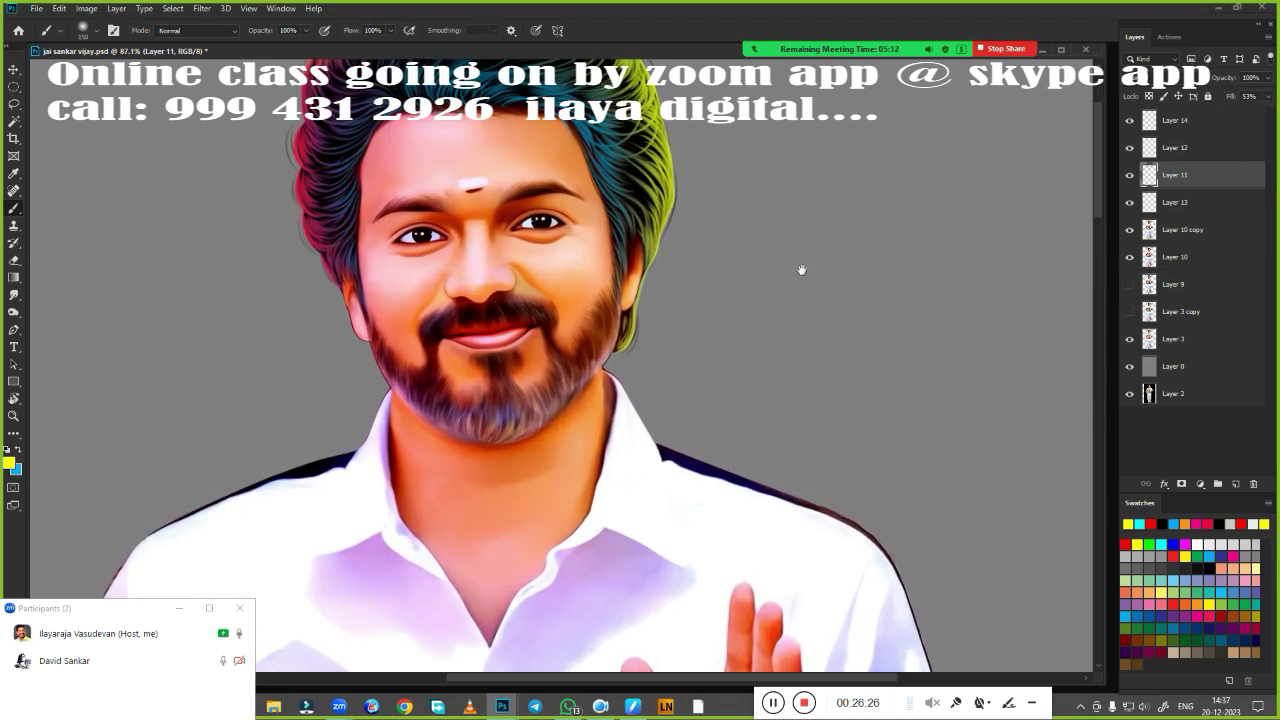
{"action": "scroll", "coordinate": [843, 357], "scroll_direction": "up", "scroll_amount": 3}
{"action": "key", "text": "ctrl+shift+alt+n"}
{"action": "scroll", "coordinate": [587, 356], "scroll_direction": "up", "scroll_amount": 3}
Set the painting colour to black, choose a hair brush, and set pen pressure to Hard
{"action": "scroll", "coordinate": [587, 356], "scroll_direction": "up", "scroll_amount": 5}
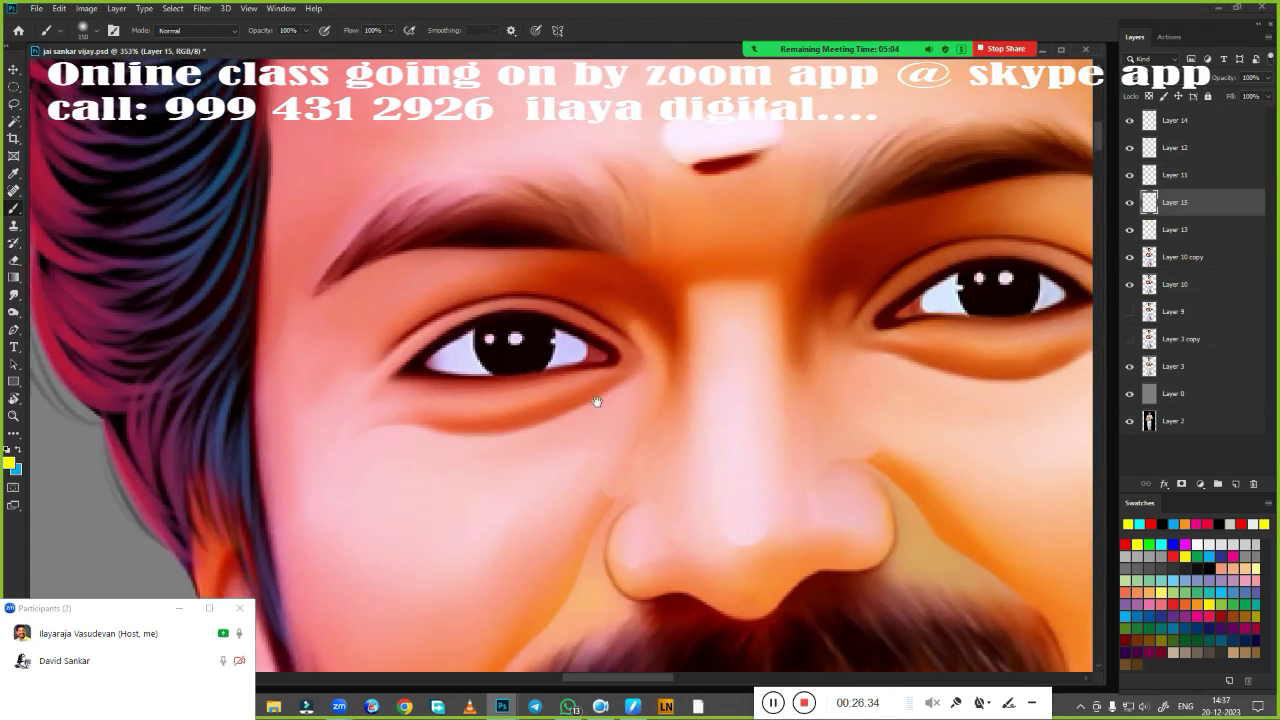
{"action": "scroll", "coordinate": [600, 400], "scroll_direction": "up", "scroll_amount": 2}
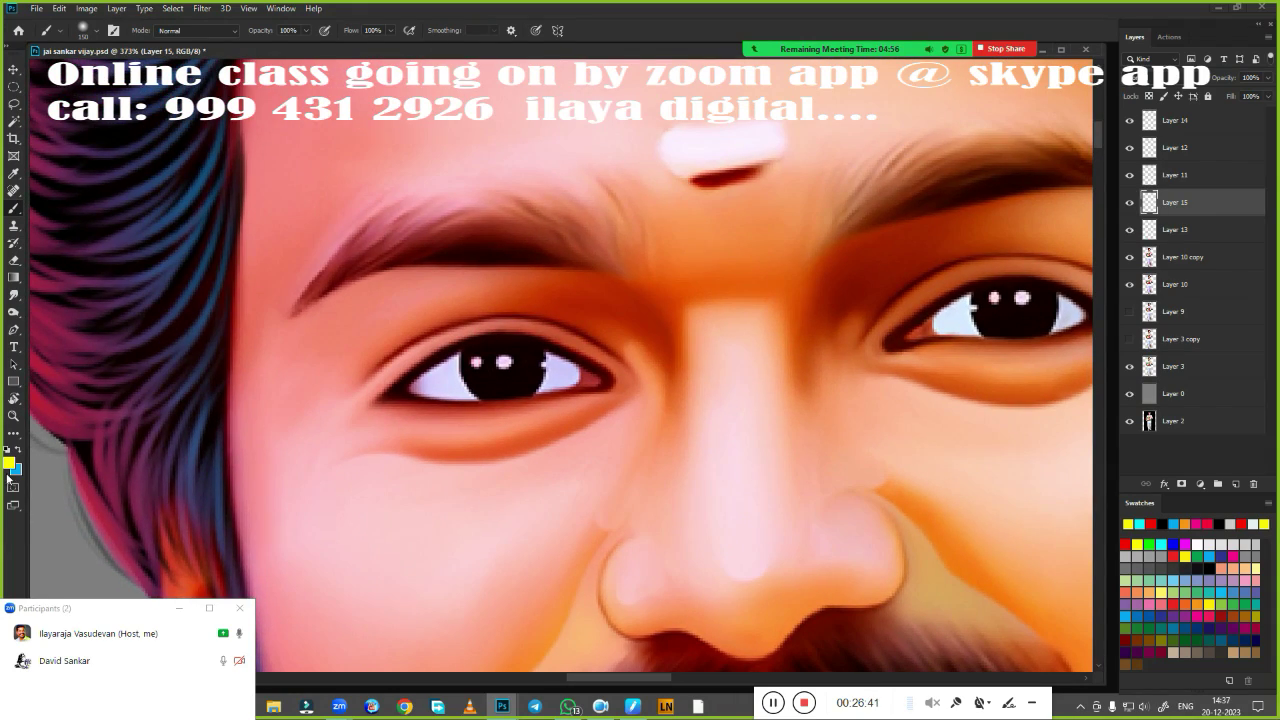
{"action": "left_click", "coordinate": [9, 461]}
{"action": "left_click", "coordinate": [866, 524]}
{"action": "left_click", "coordinate": [1074, 334]}
{"action": "right_click", "coordinate": [490, 258]}
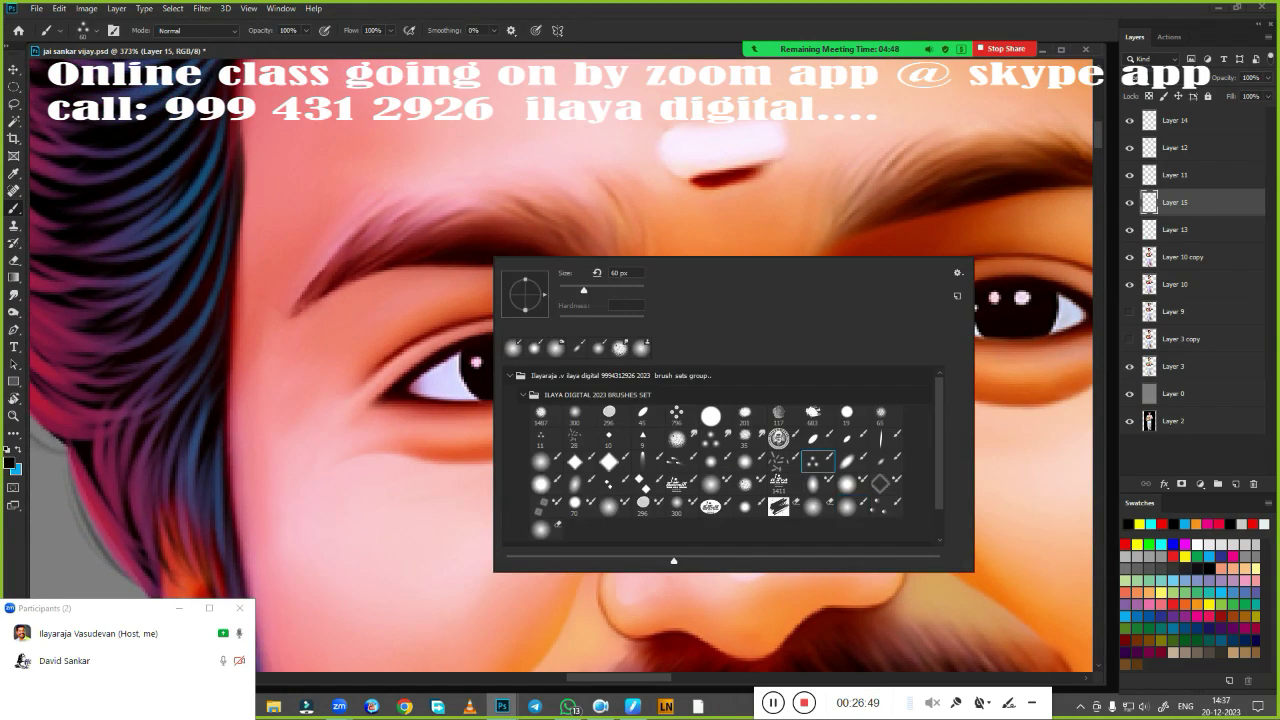
{"action": "key", "text": "Escape"}
{"action": "scroll", "coordinate": [546, 394], "scroll_direction": "up", "scroll_amount": 3}
{"action": "left_click", "coordinate": [605, 446]}
{"action": "scroll", "coordinate": [600, 400], "scroll_direction": "down", "scroll_amount": 2}
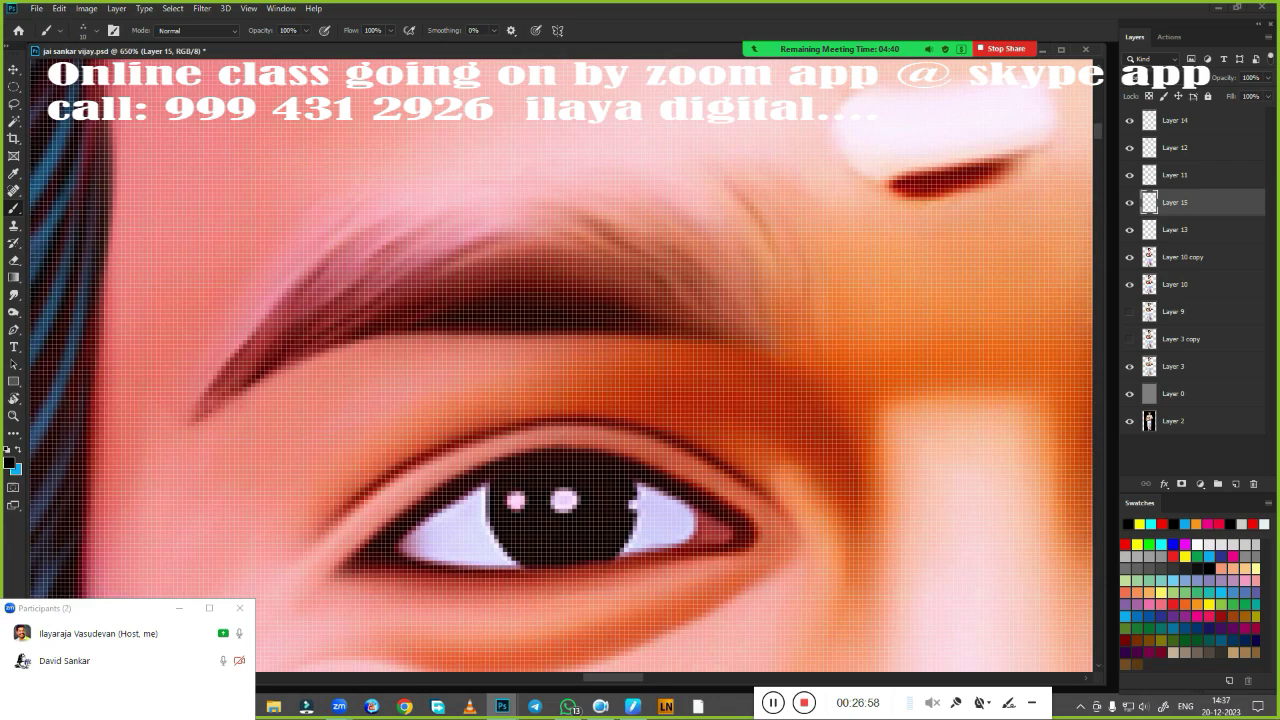
Paint darker strands into both eyebrows and extend the eyebrow tail
{"action": "left_click_drag", "start_coordinate": [530, 300], "coordinate": [385, 360]}
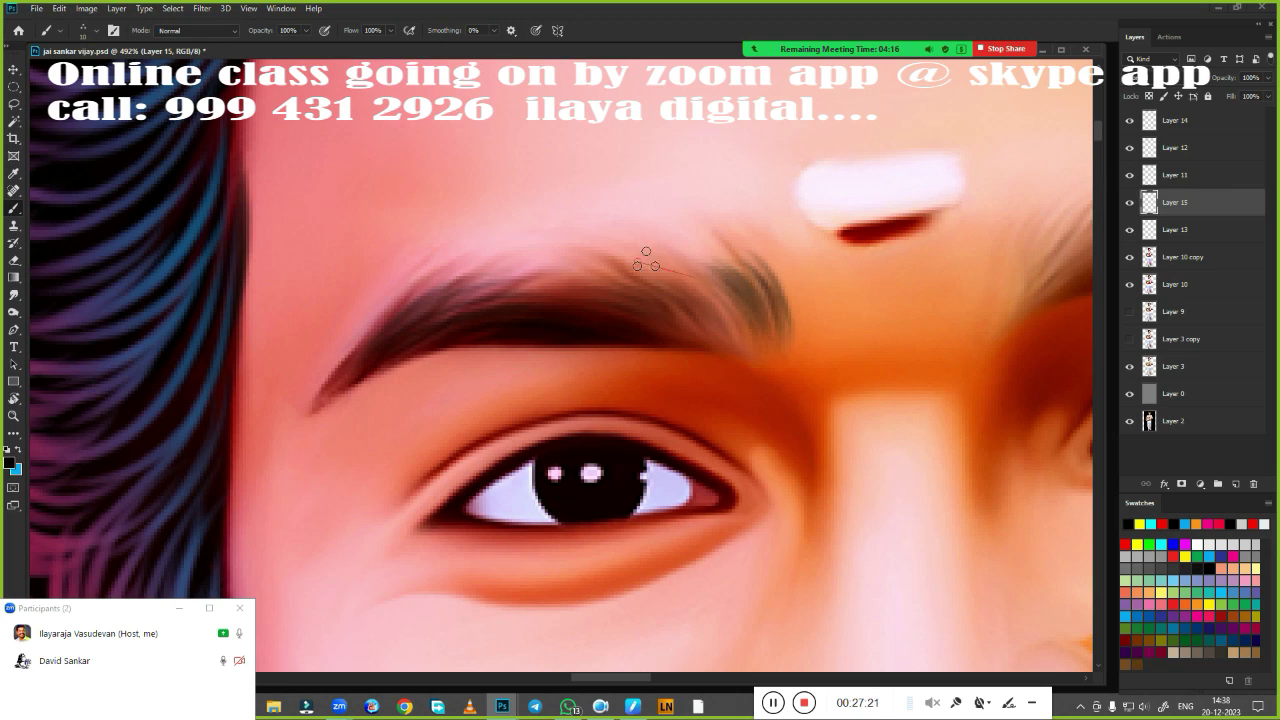
{"action": "mouse_move", "coordinate": [646, 258]}
{"action": "left_mouse_down"}
{"action": "mouse_move", "coordinate": [515, 300]}
{"action": "mouse_move", "coordinate": [362, 390]}
{"action": "left_mouse_up"}
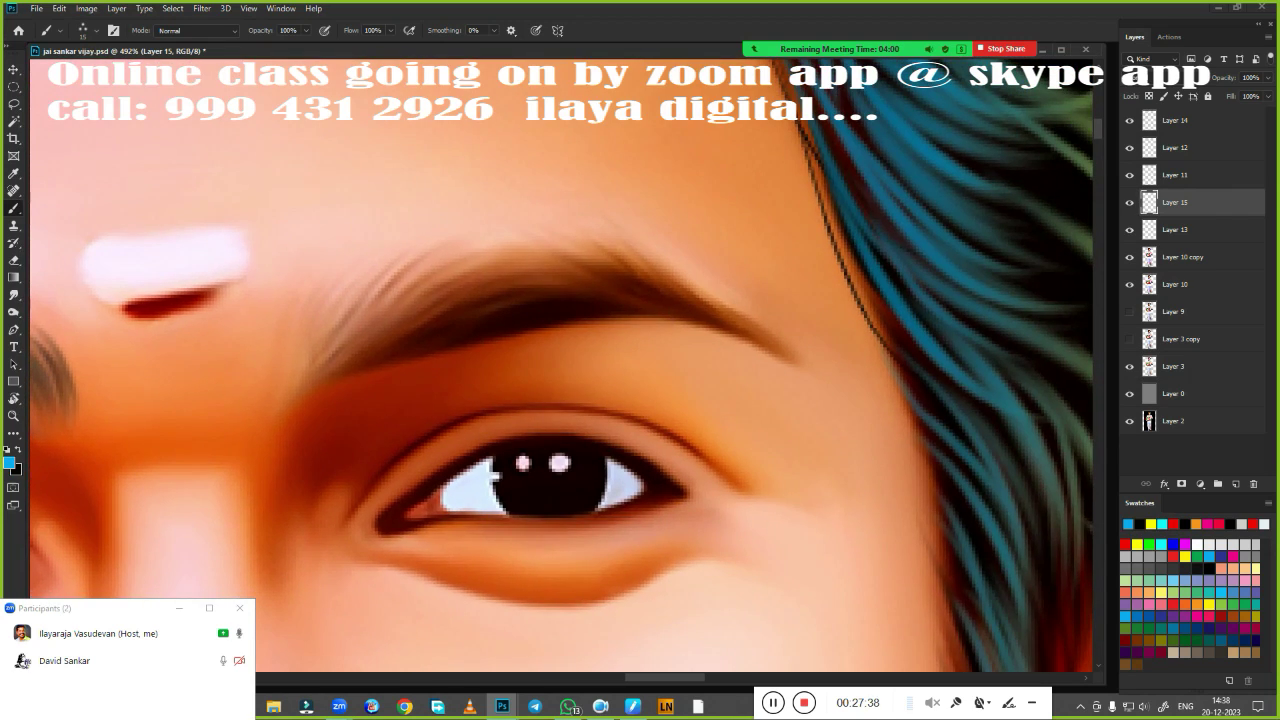
{"action": "left_click_drag", "start_coordinate": [537, 294], "coordinate": [405, 333]}
{"action": "left_click_drag", "start_coordinate": [292, 385], "coordinate": [423, 301]}
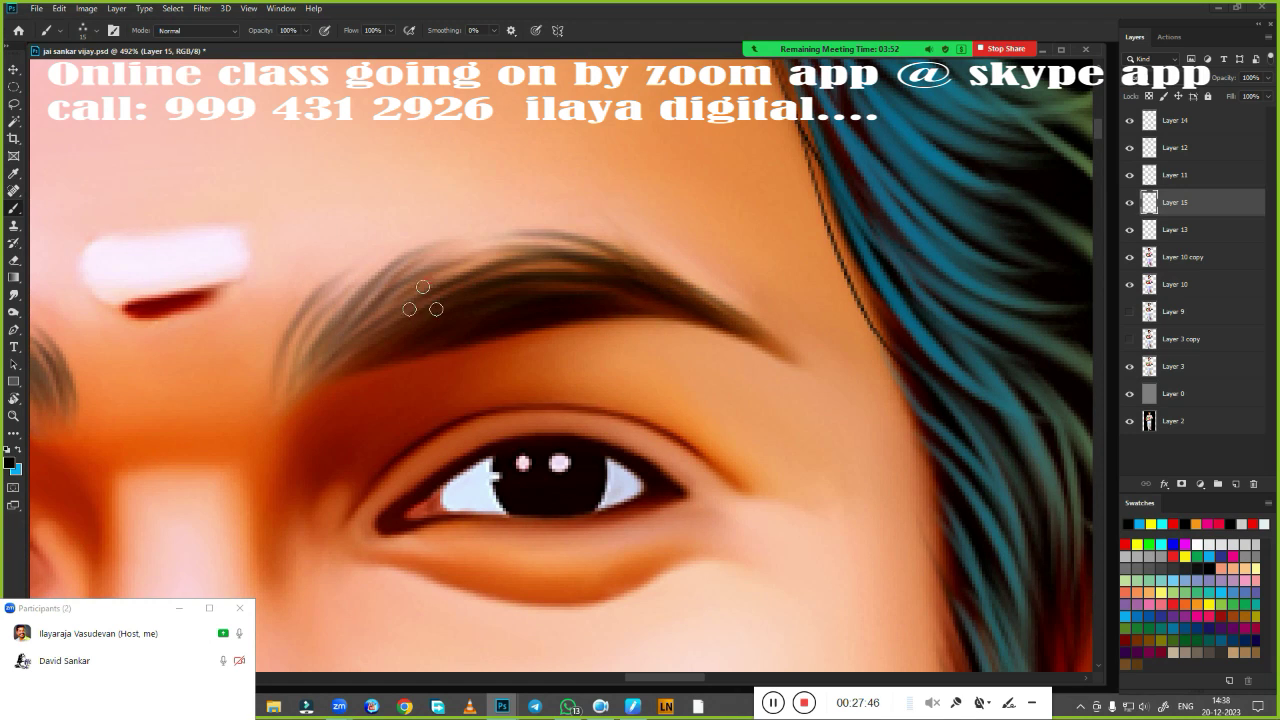
{"action": "scroll", "coordinate": [669, 432], "scroll_direction": "down", "scroll_amount": 5}
{"action": "scroll", "coordinate": [669, 432], "scroll_direction": "up", "scroll_amount": 4}
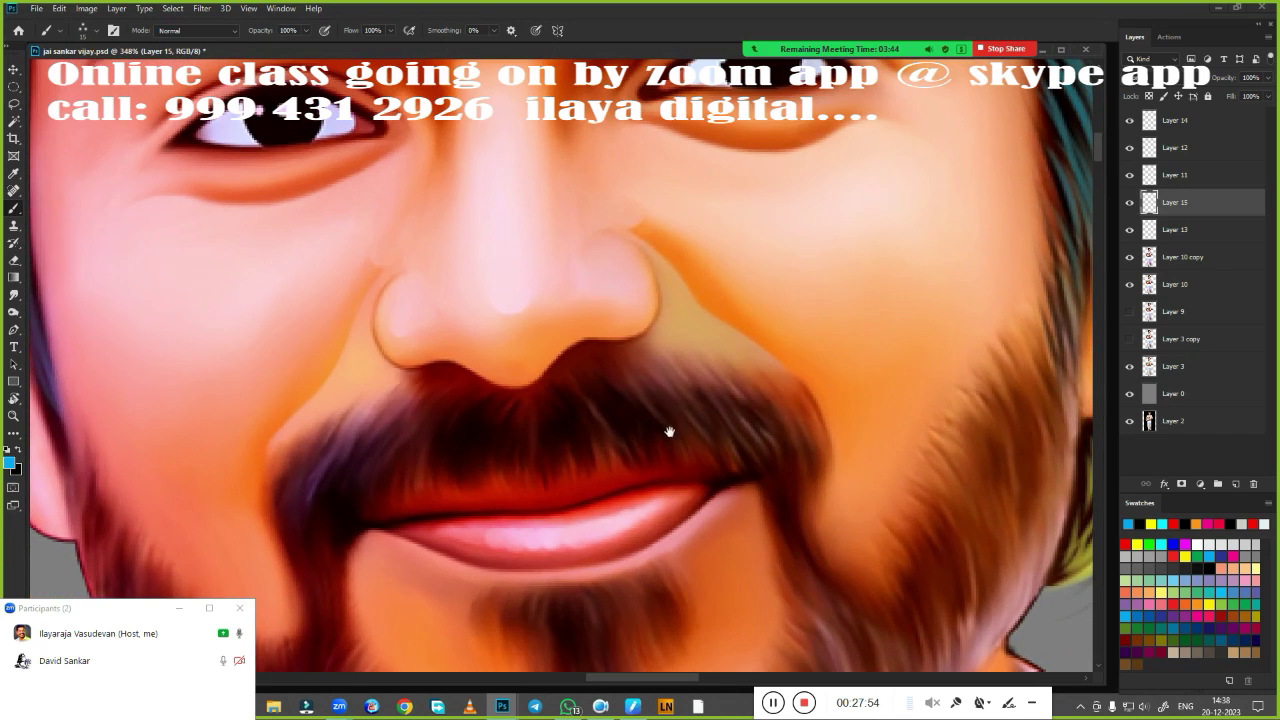
{"action": "scroll", "coordinate": [599, 478], "scroll_direction": "down", "scroll_amount": 2}
Paint dark strands along the left side of the mustache
{"action": "key", "text": "x"}
{"action": "scroll", "coordinate": [651, 457], "scroll_direction": "up", "scroll_amount": 1}
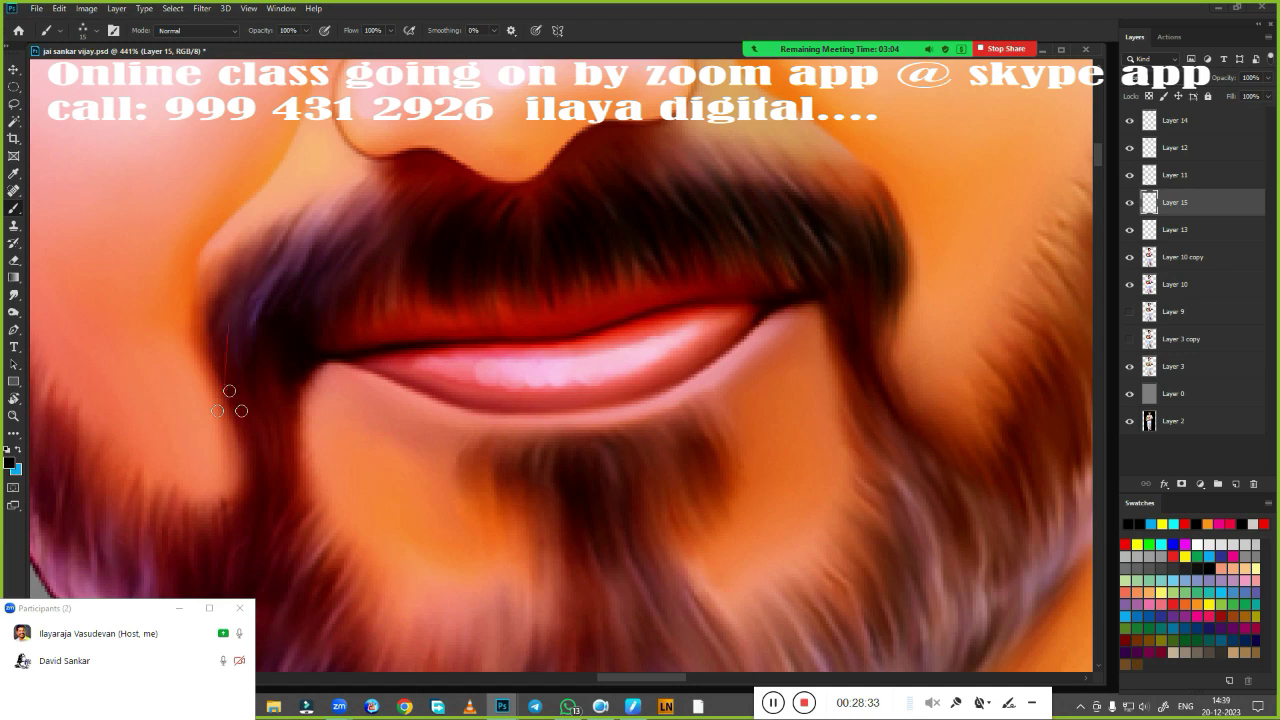
{"action": "left_click_drag", "start_coordinate": [378, 228], "coordinate": [358, 312]}
{"action": "left_click_drag", "start_coordinate": [428, 200], "coordinate": [372, 328]}
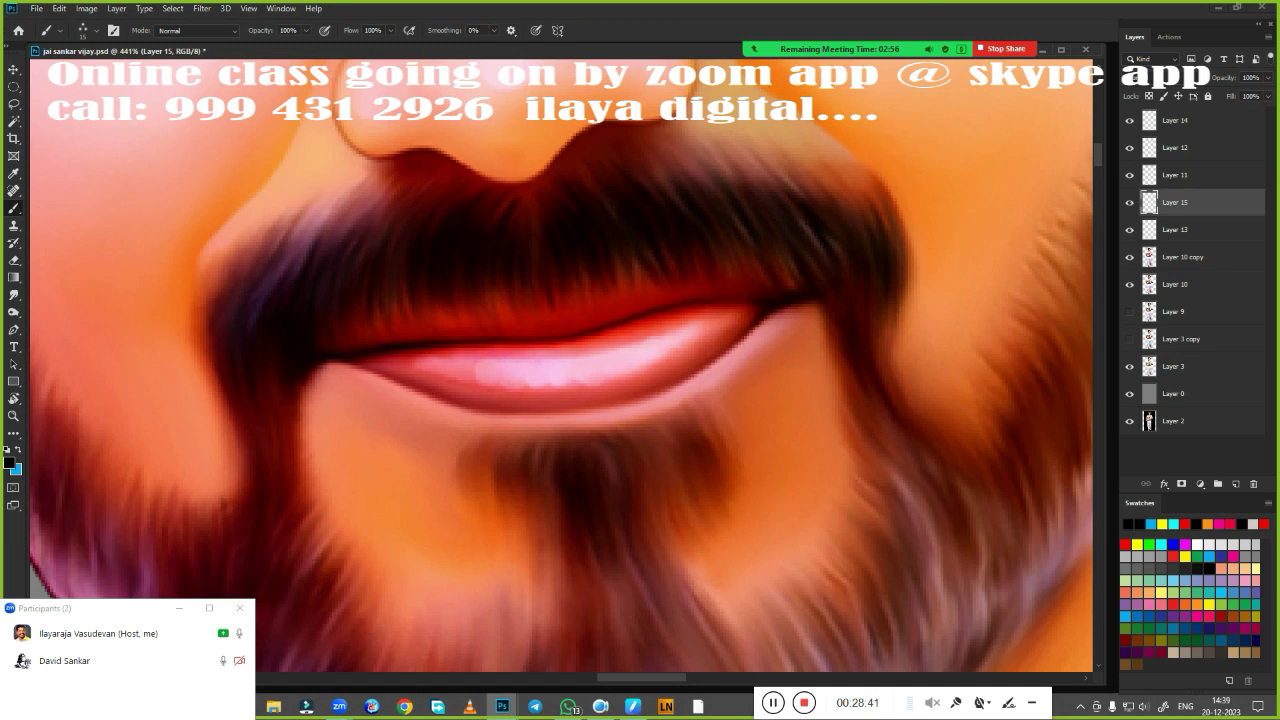
{"action": "scroll", "coordinate": [546, 450], "scroll_direction": "down", "scroll_amount": 3}
{"action": "left_click_drag", "start_coordinate": [462, 246], "coordinate": [452, 336]}
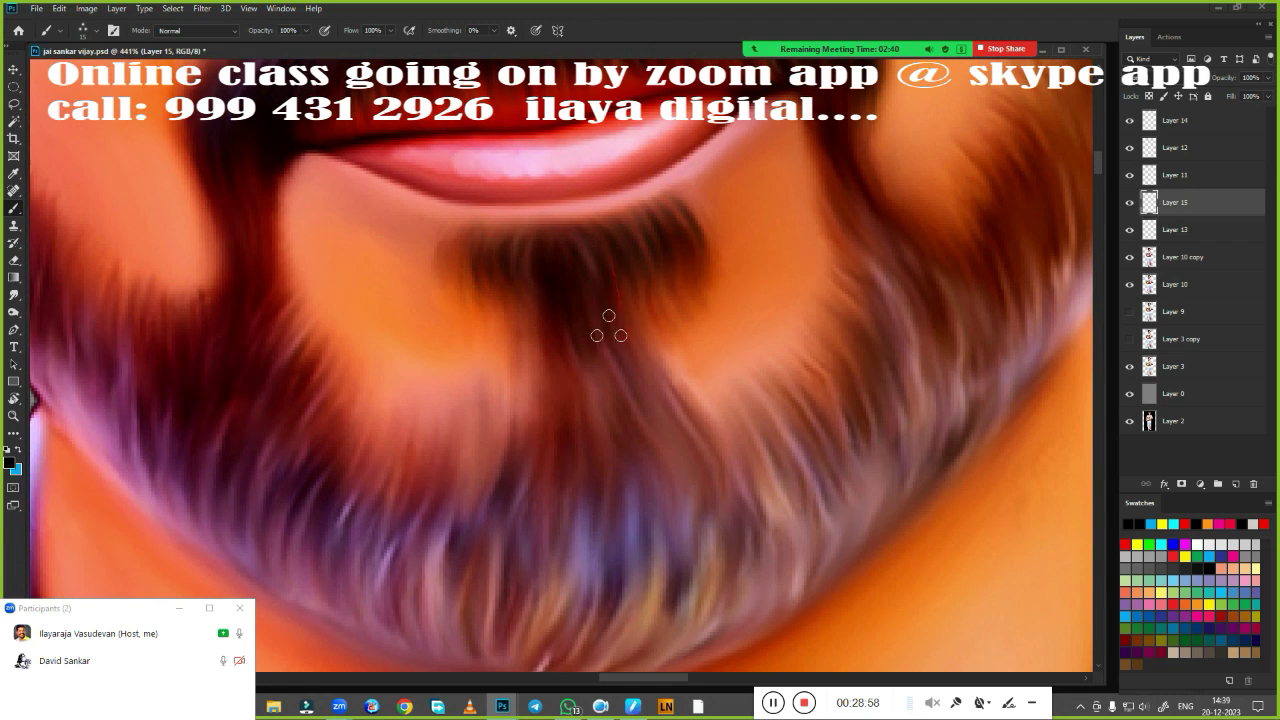
{"action": "left_click_drag", "start_coordinate": [608, 327], "coordinate": [698, 272]}
Paint vertical and diagonal dark hair strands across the whole beard
{"action": "left_click_drag", "start_coordinate": [397, 252], "coordinate": [410, 430]}
{"action": "left_click_drag", "start_coordinate": [455, 300], "coordinate": [470, 445]}
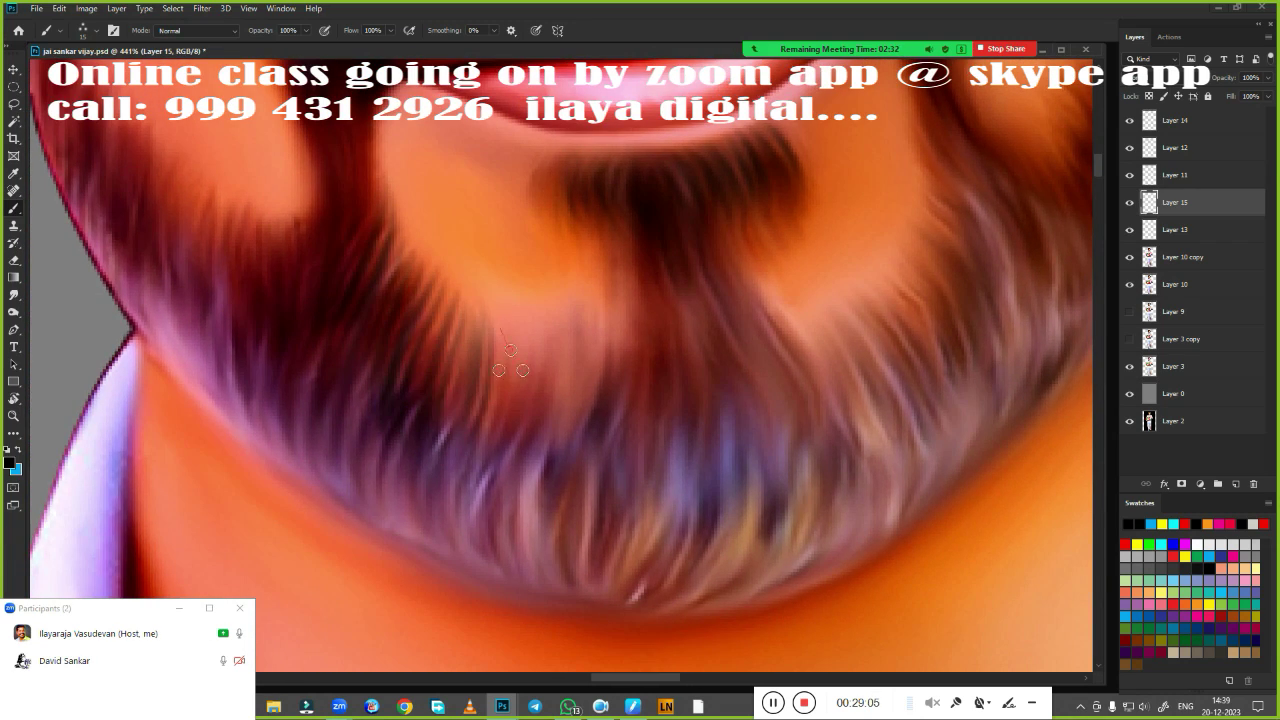
{"action": "left_click_drag", "start_coordinate": [505, 325], "coordinate": [530, 460]}
{"action": "left_click_drag", "start_coordinate": [585, 315], "coordinate": [590, 460]}
{"action": "mouse_move", "coordinate": [615, 300]}
{"action": "left_mouse_down"}
{"action": "mouse_move", "coordinate": [645, 460]}
{"action": "mouse_move", "coordinate": [400, 530]}
{"action": "left_mouse_up"}
{"action": "left_click_drag", "start_coordinate": [540, 340], "coordinate": [470, 540]}
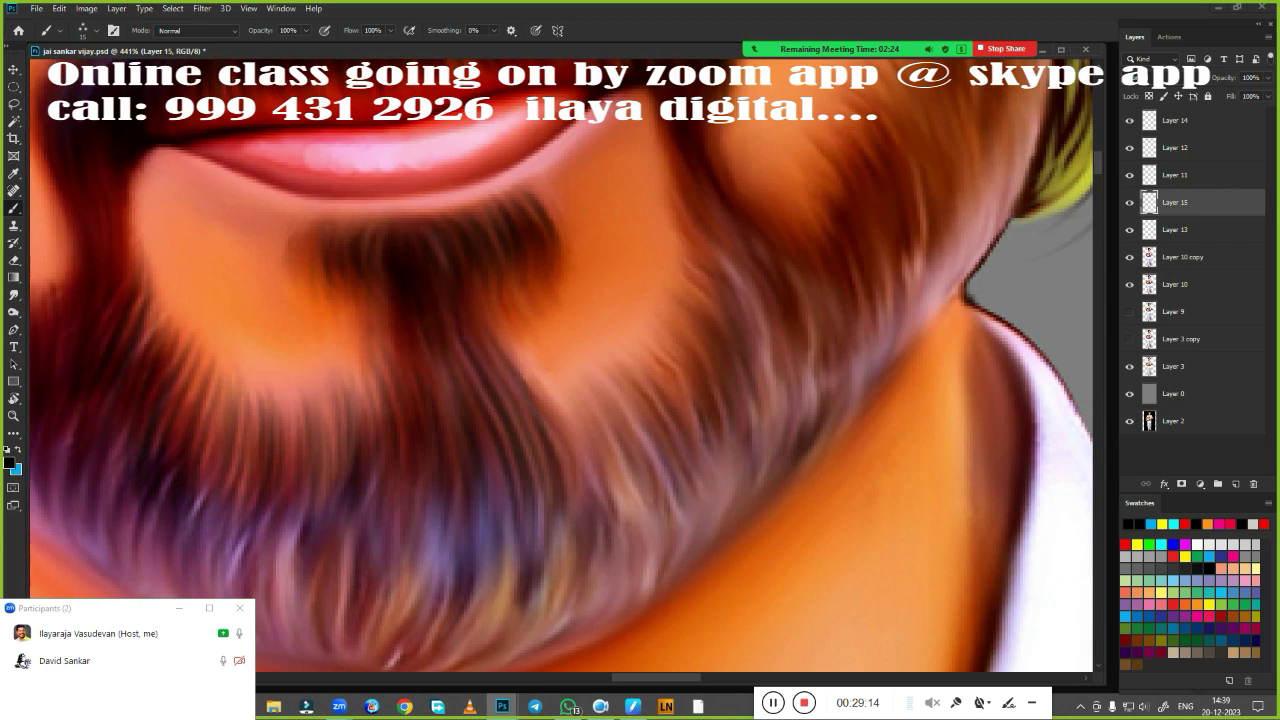
{"action": "left_click_drag", "start_coordinate": [600, 378], "coordinate": [560, 540]}
{"action": "left_click_drag", "start_coordinate": [700, 340], "coordinate": [620, 470]}
{"action": "left_click_drag", "start_coordinate": [740, 300], "coordinate": [660, 410]}
{"action": "left_click_drag", "start_coordinate": [790, 240], "coordinate": [710, 415]}
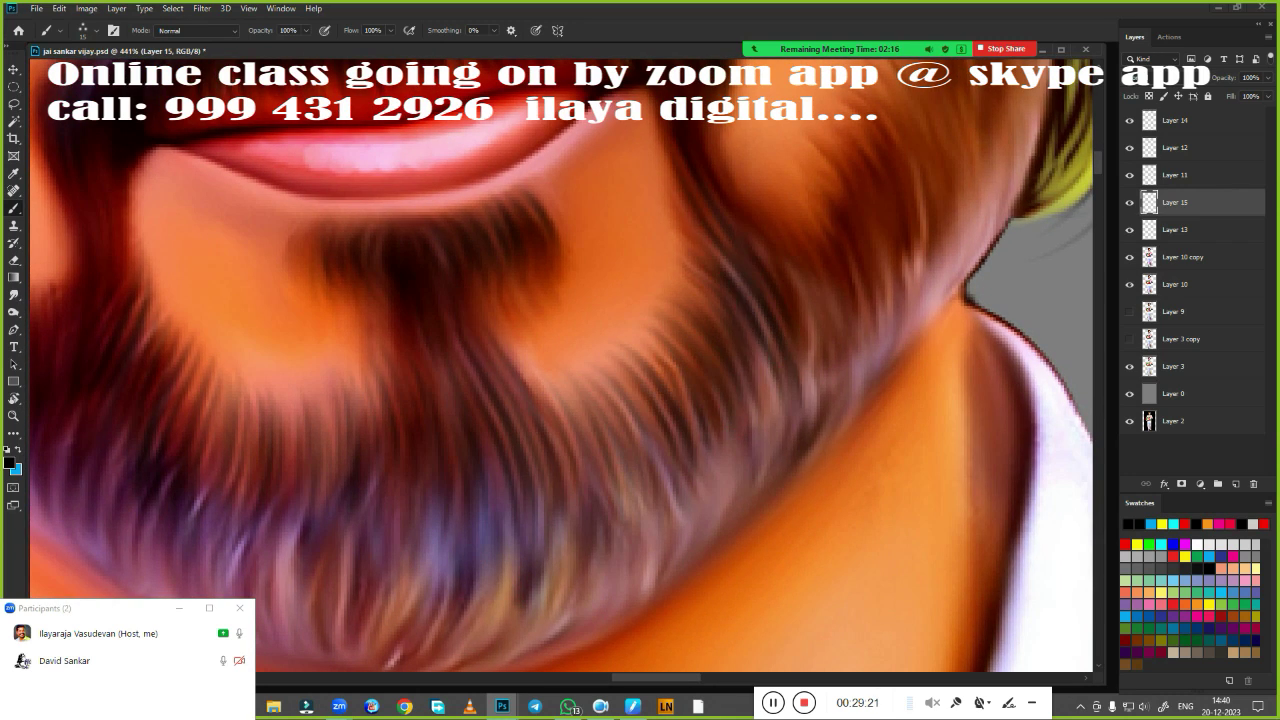
{"action": "left_click_drag", "start_coordinate": [770, 330], "coordinate": [690, 495]}
{"action": "left_click_drag", "start_coordinate": [700, 370], "coordinate": [570, 575]}
Add strands along the chin's beard edge and check the 3600 × 5400 px image size
{"action": "scroll", "coordinate": [766, 366], "scroll_direction": "down", "scroll_amount": 4}
{"action": "left_click_drag", "start_coordinate": [845, 165], "coordinate": [770, 340]}
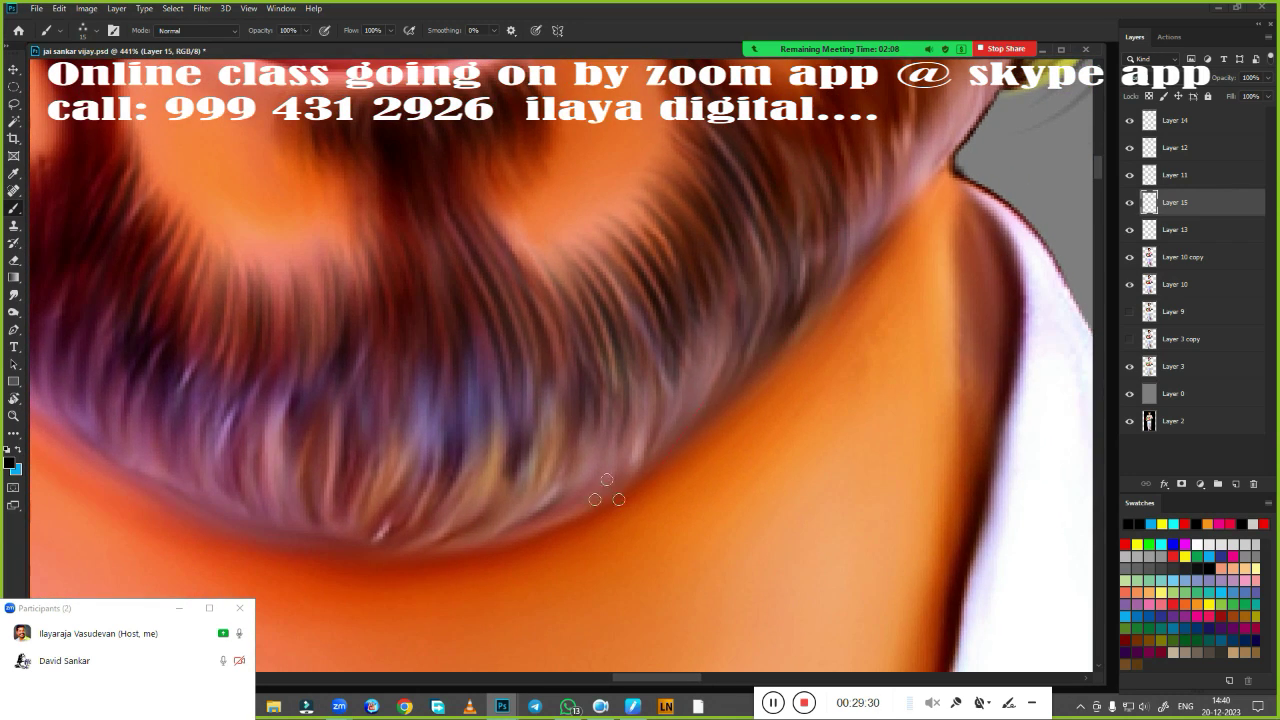
{"action": "left_click_drag", "start_coordinate": [770, 230], "coordinate": [722, 380]}
{"action": "scroll", "coordinate": [620, 500], "scroll_direction": "up", "scroll_amount": 8}
{"action": "scroll", "coordinate": [629, 537], "scroll_direction": "left", "scroll_amount": 10}
{"action": "left_click_drag", "start_coordinate": [405, 190], "coordinate": [375, 355]}
{"action": "key", "text": "ctrl+alt+i"}
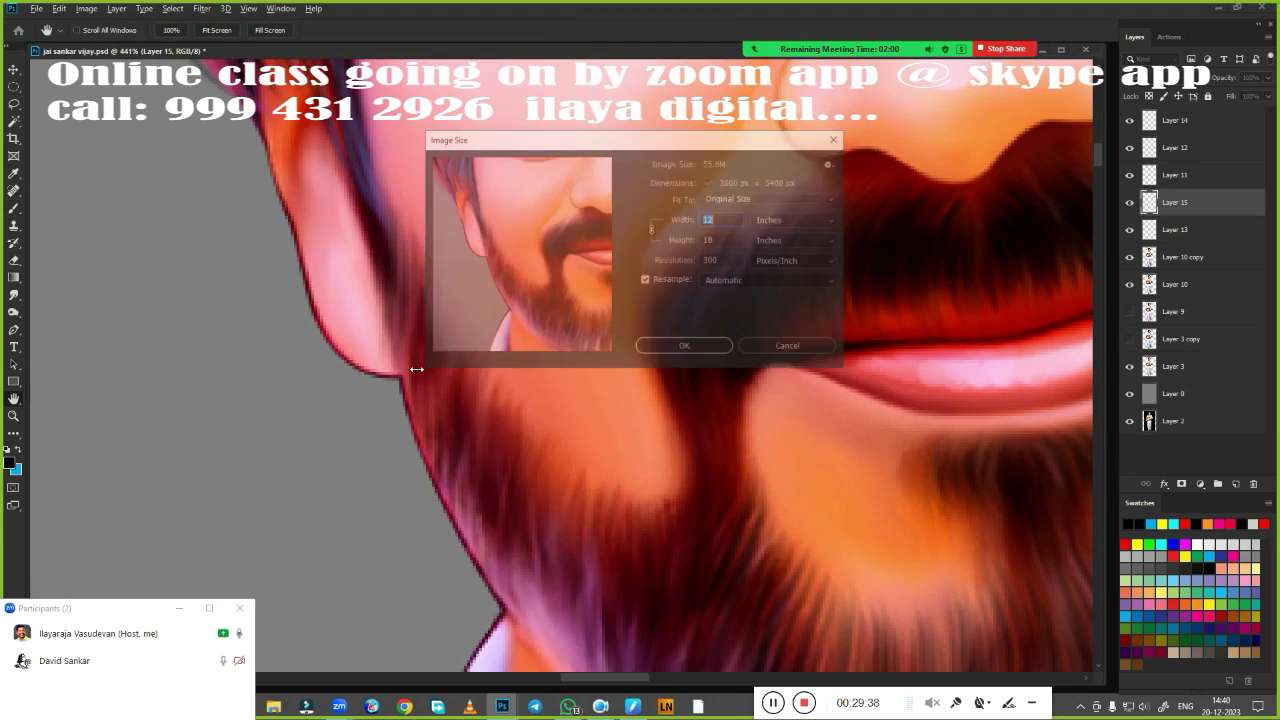
{"action": "key", "text": "Escape"}
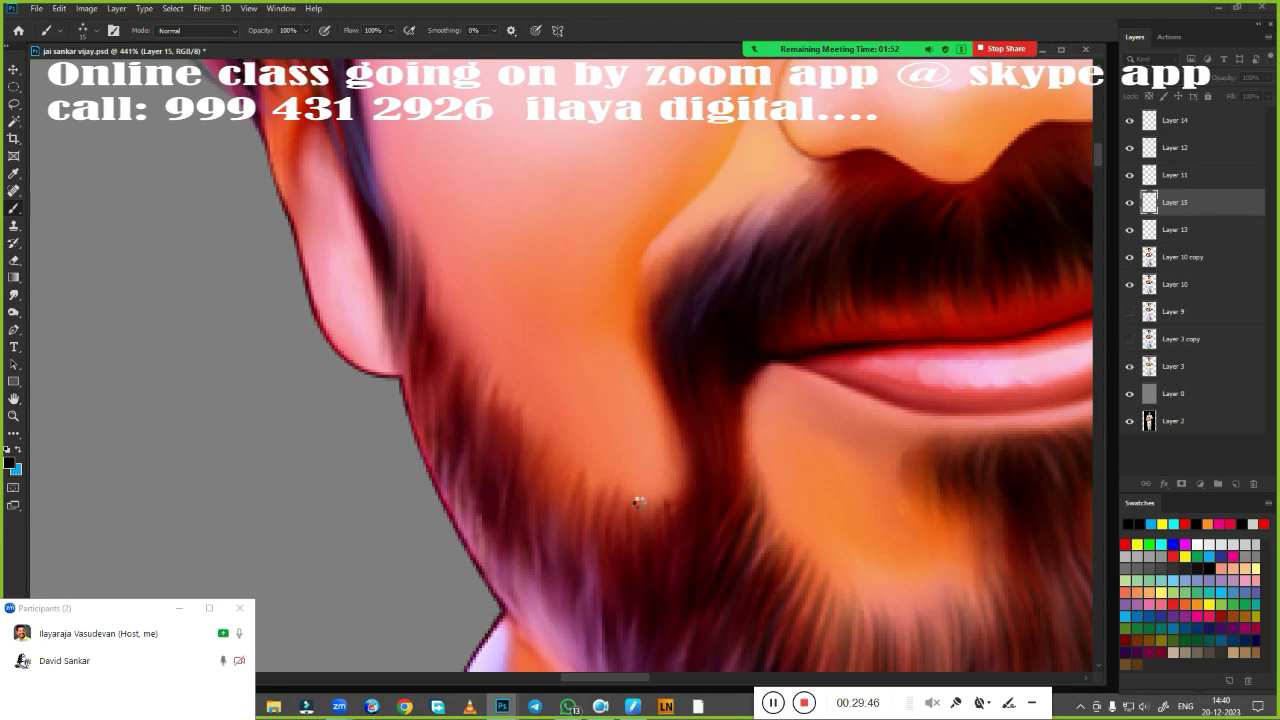